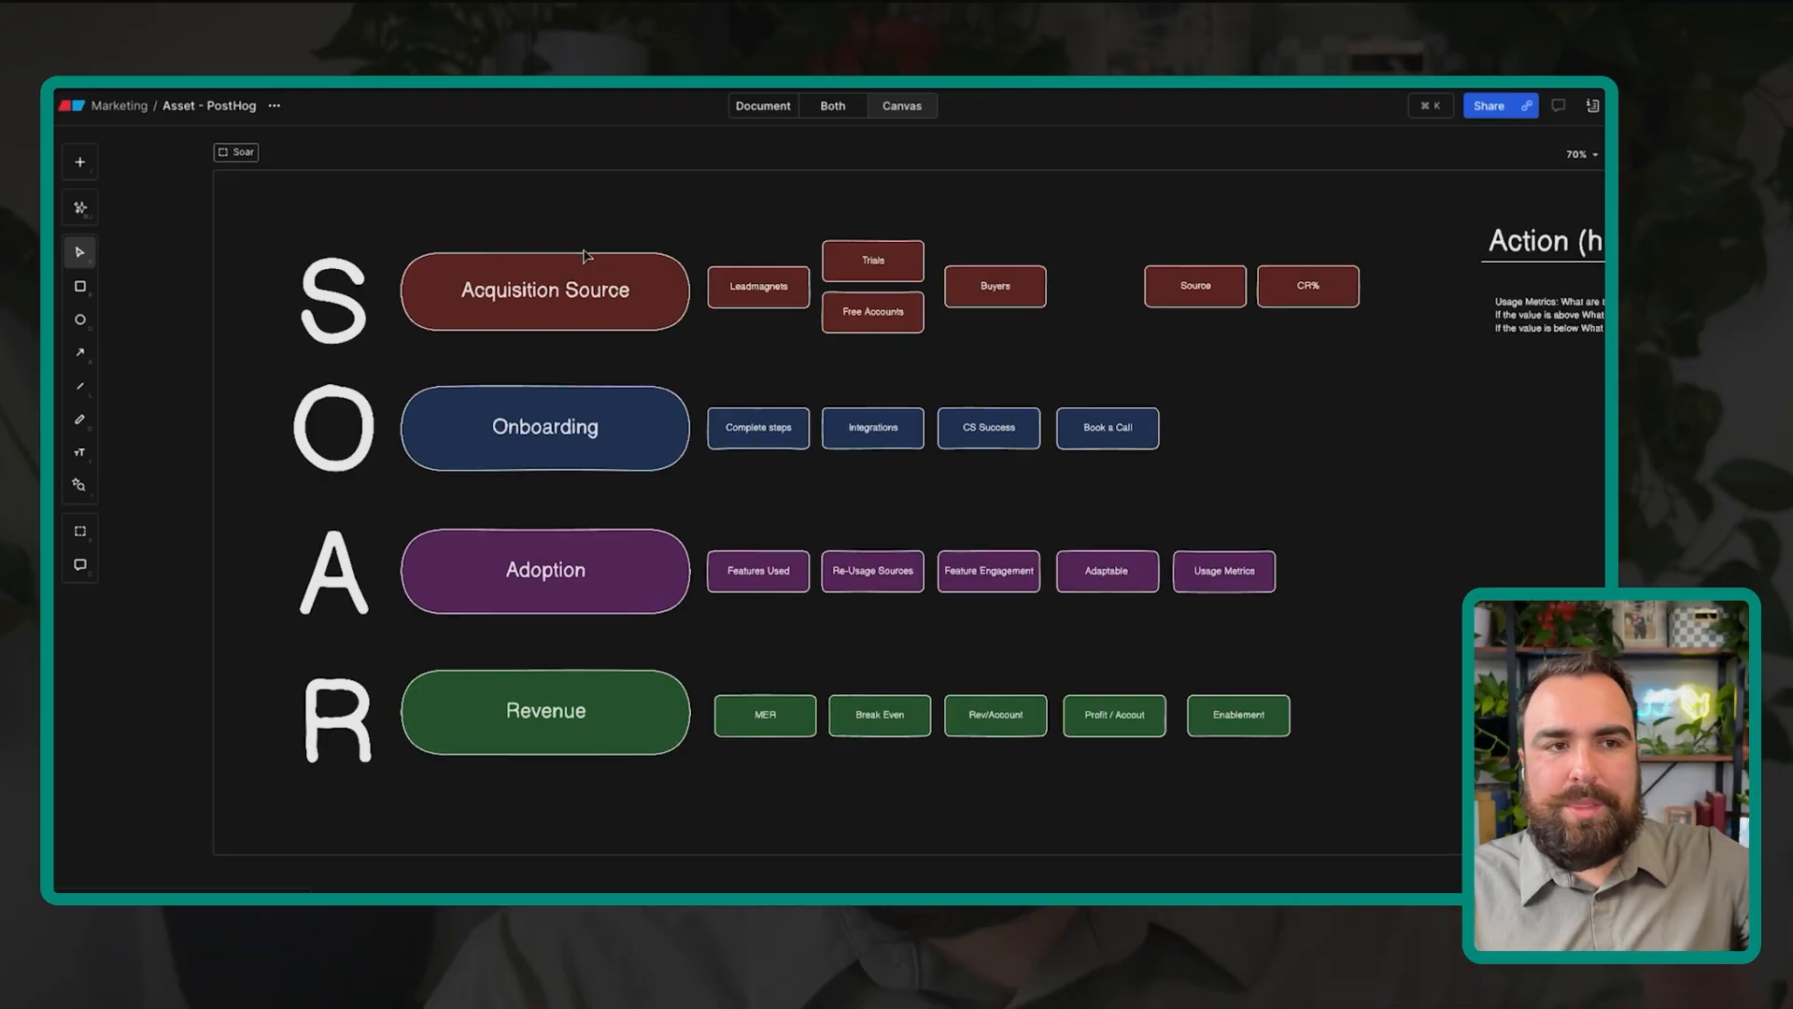
# Step: Select, then deselect, the S and Acquisition Source shapes on the Eraser canvas
pyautogui.moveTo(242, 215); pyautogui.dragTo(649, 345)
pyautogui.click(653, 345)
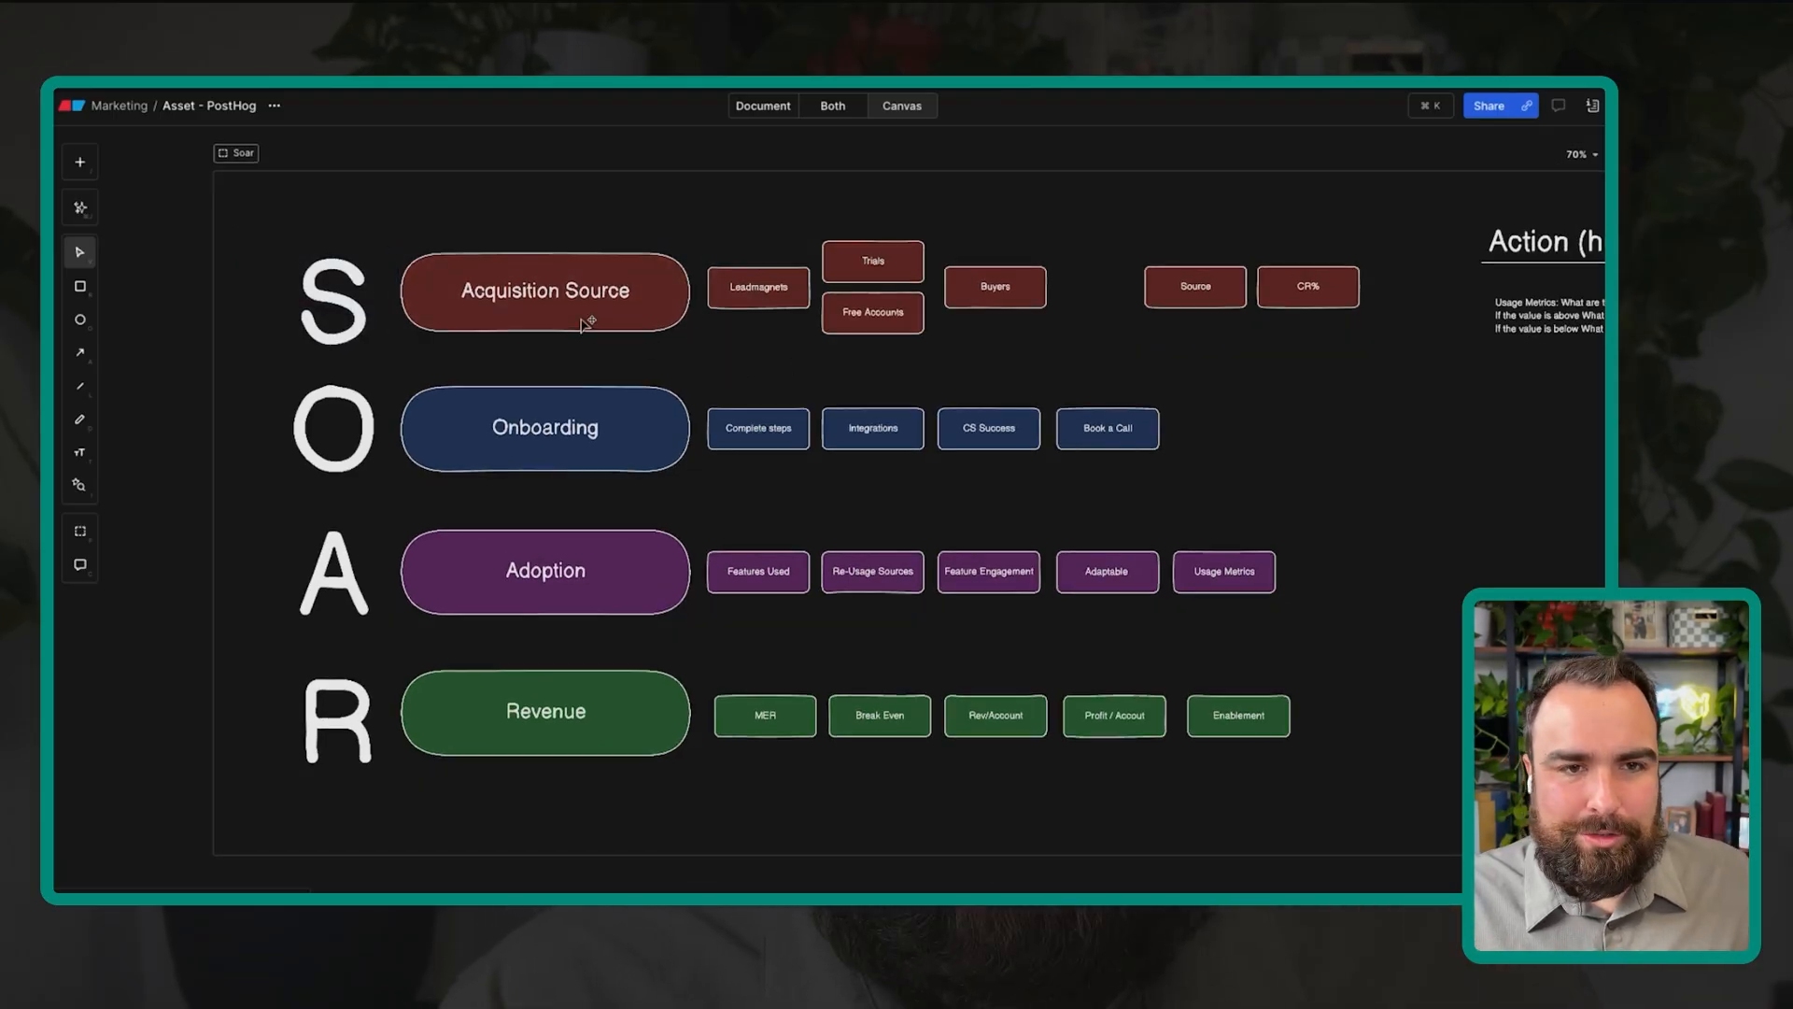
pyautogui.scroll(5, 591, 294)
pyautogui.hscroll(2, 1053, 401)
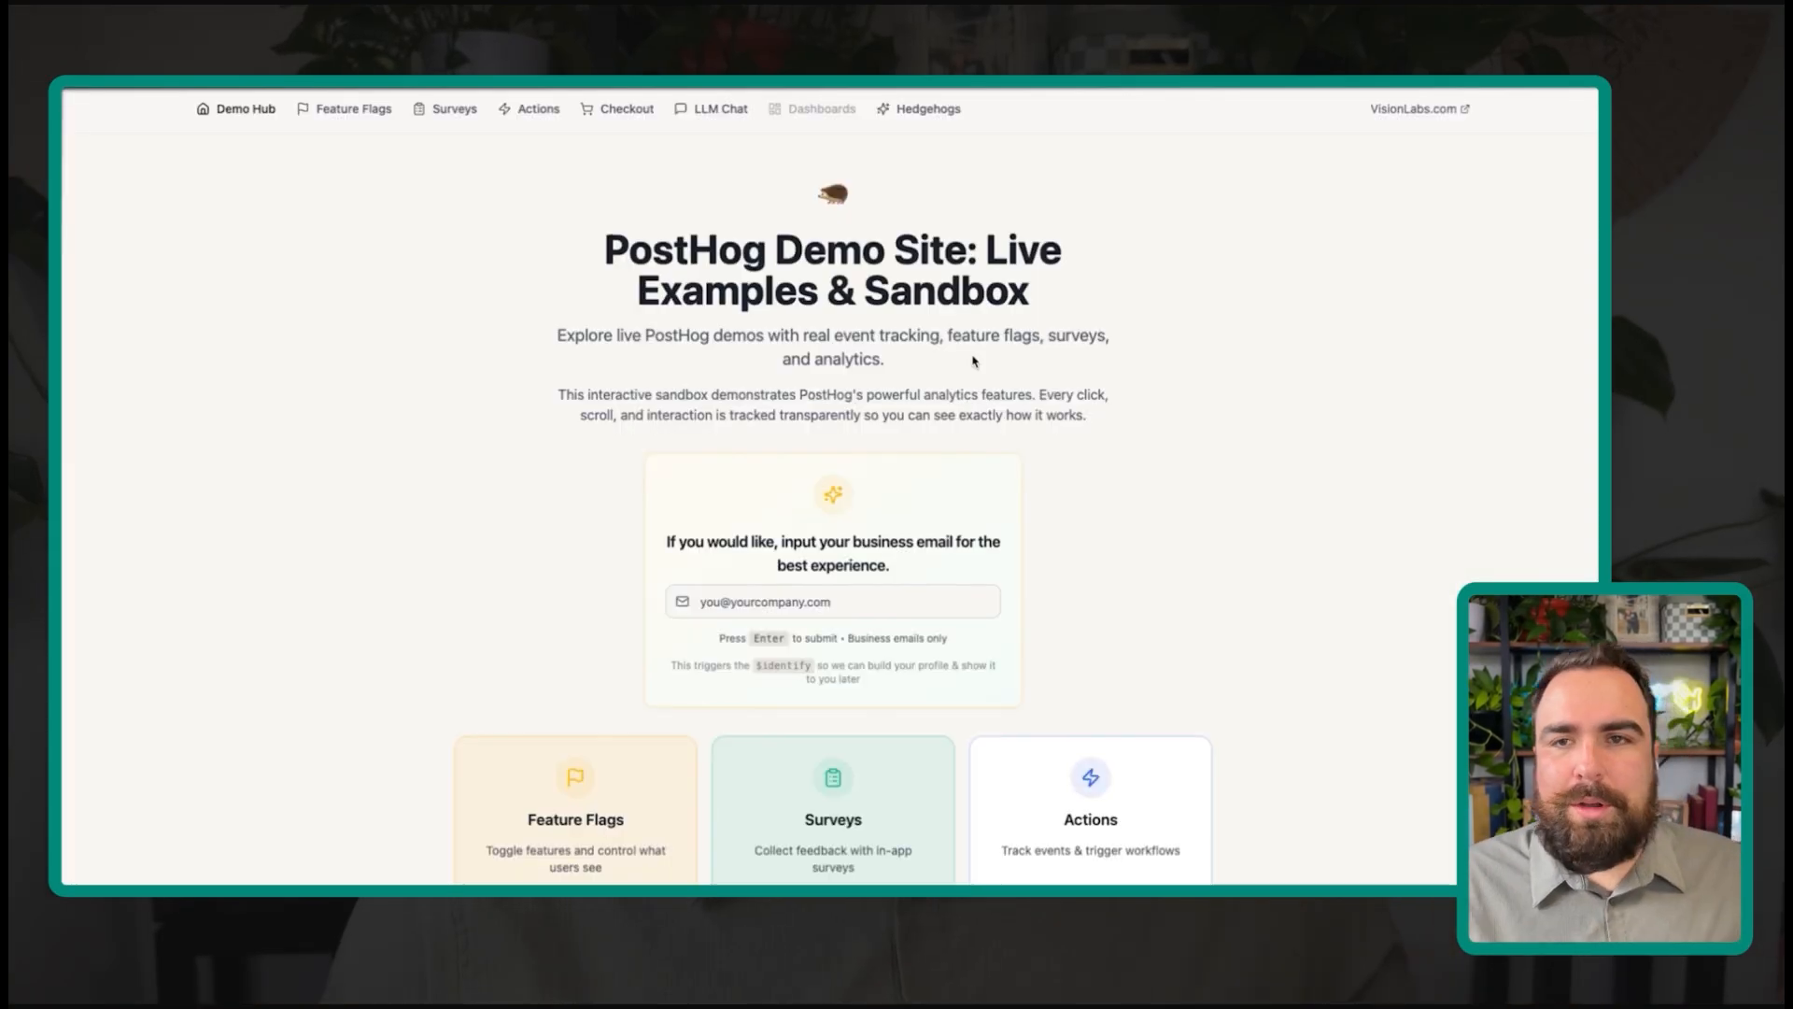
# Step: Scroll through the PostHog Demo Site, highlighting and then clearing the title text
pyautogui.scroll(-2, 952, 308)
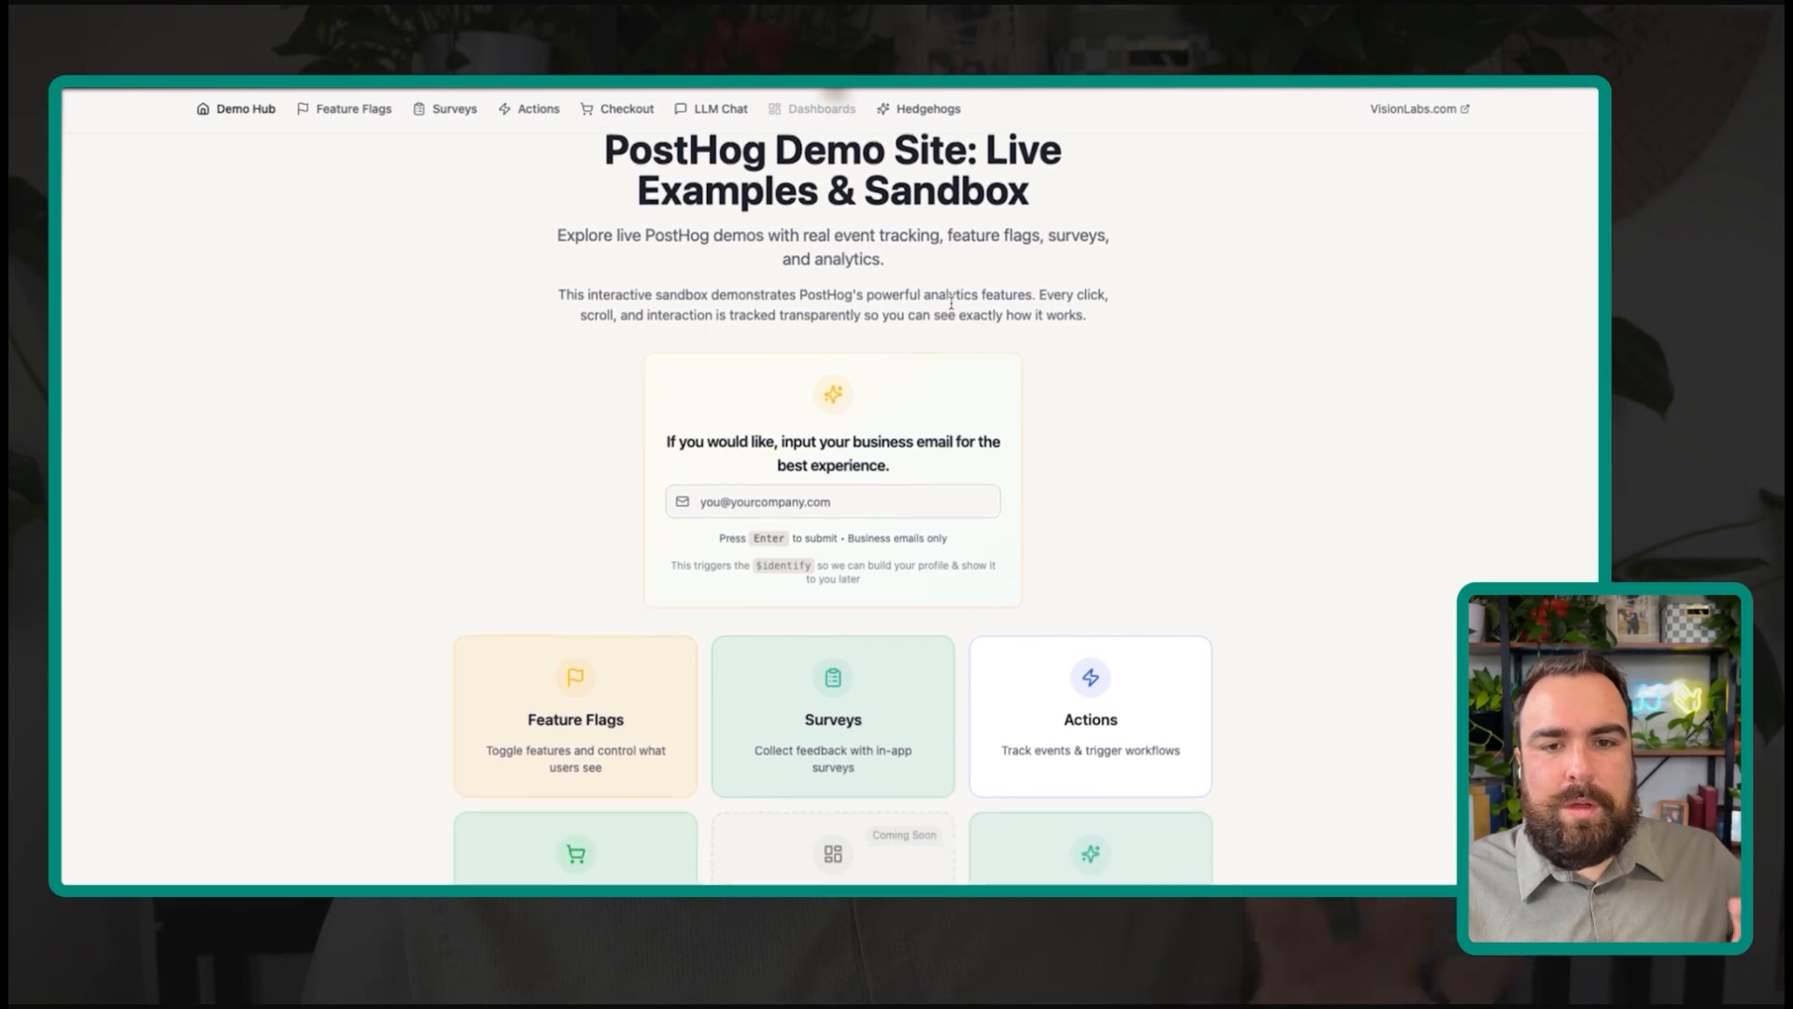
pyautogui.scroll(1, 952, 308)
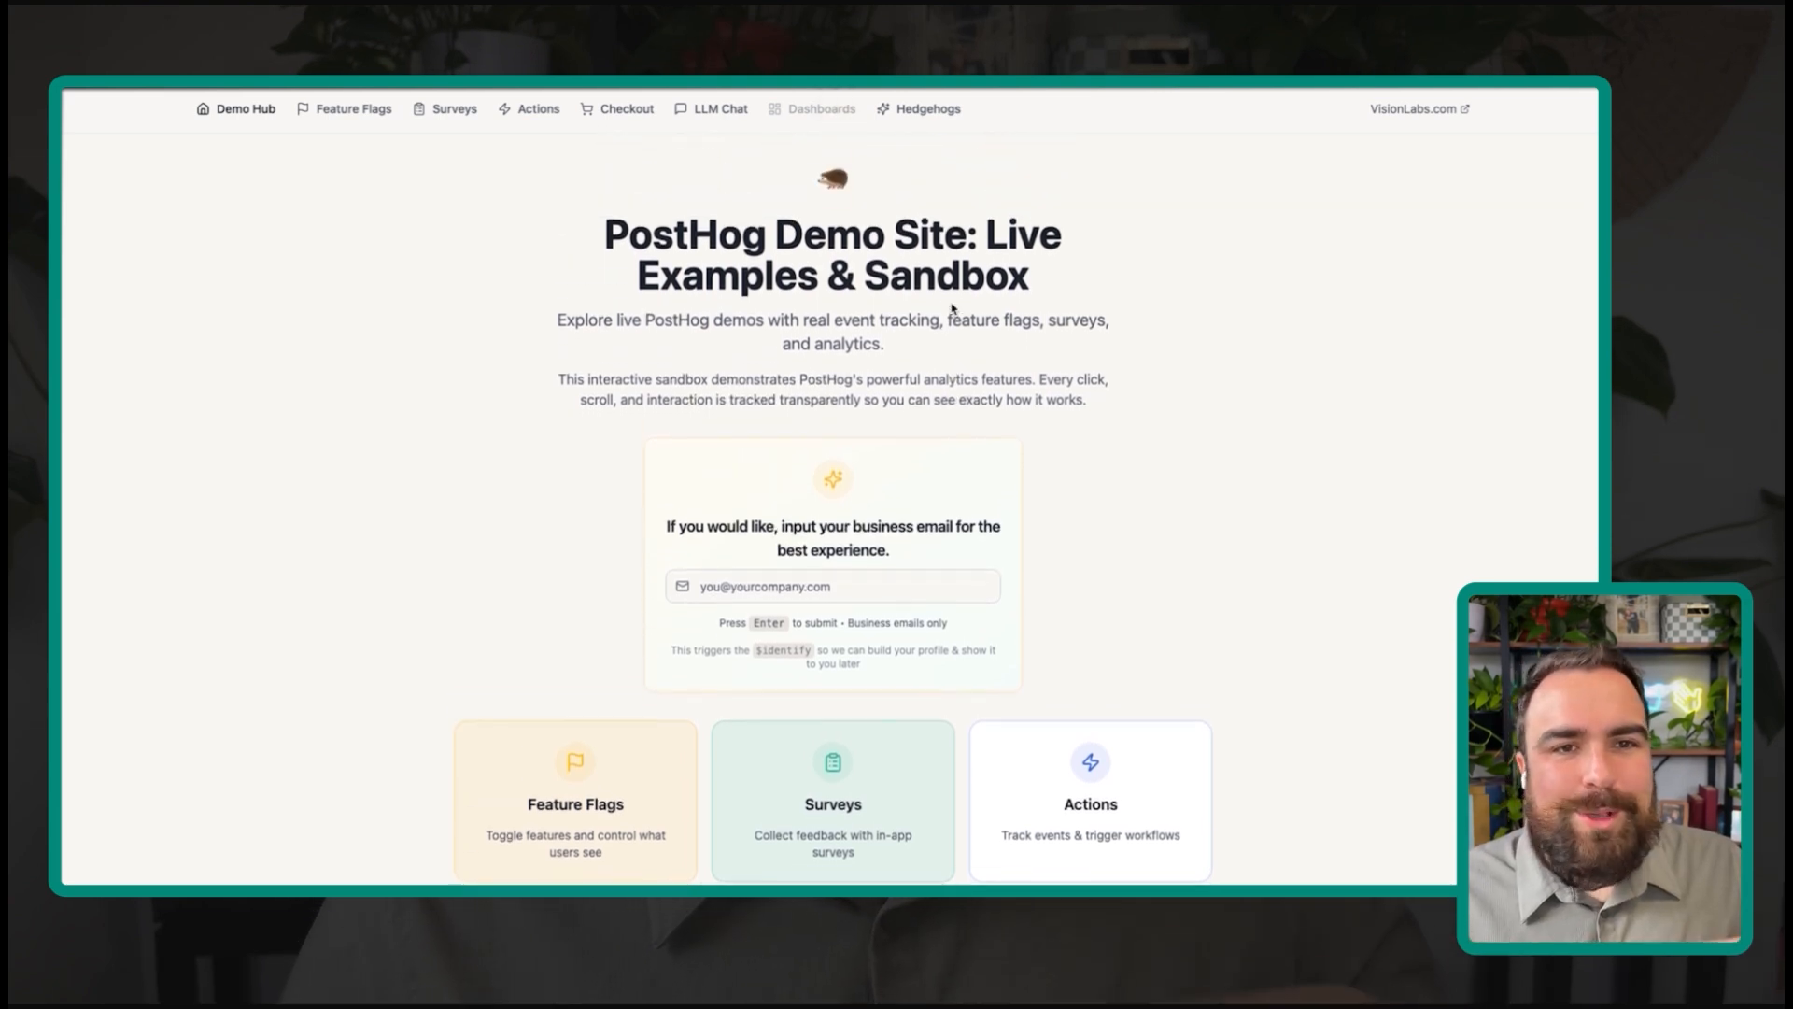
pyautogui.scroll(-1, 953, 309)
pyautogui.moveTo(604, 235); pyautogui.dragTo(872, 297)
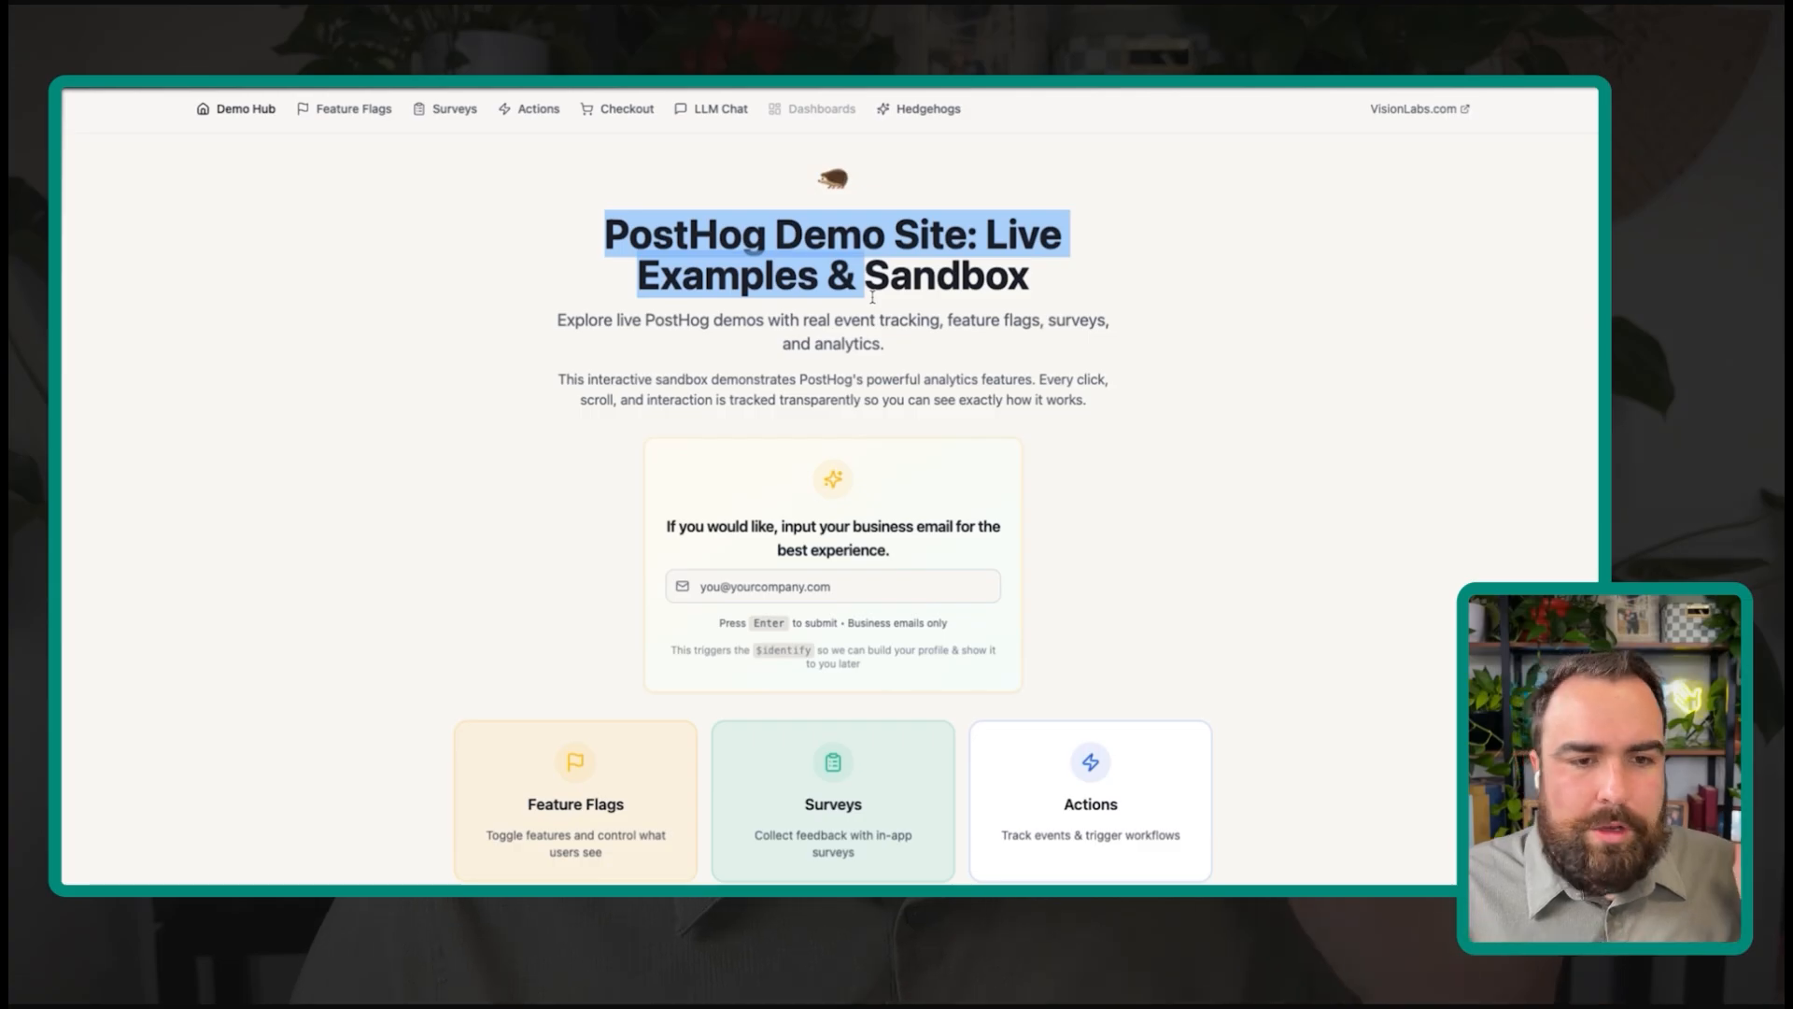
pyautogui.scroll(-1, 872, 297)
pyautogui.scroll(1, 873, 297)
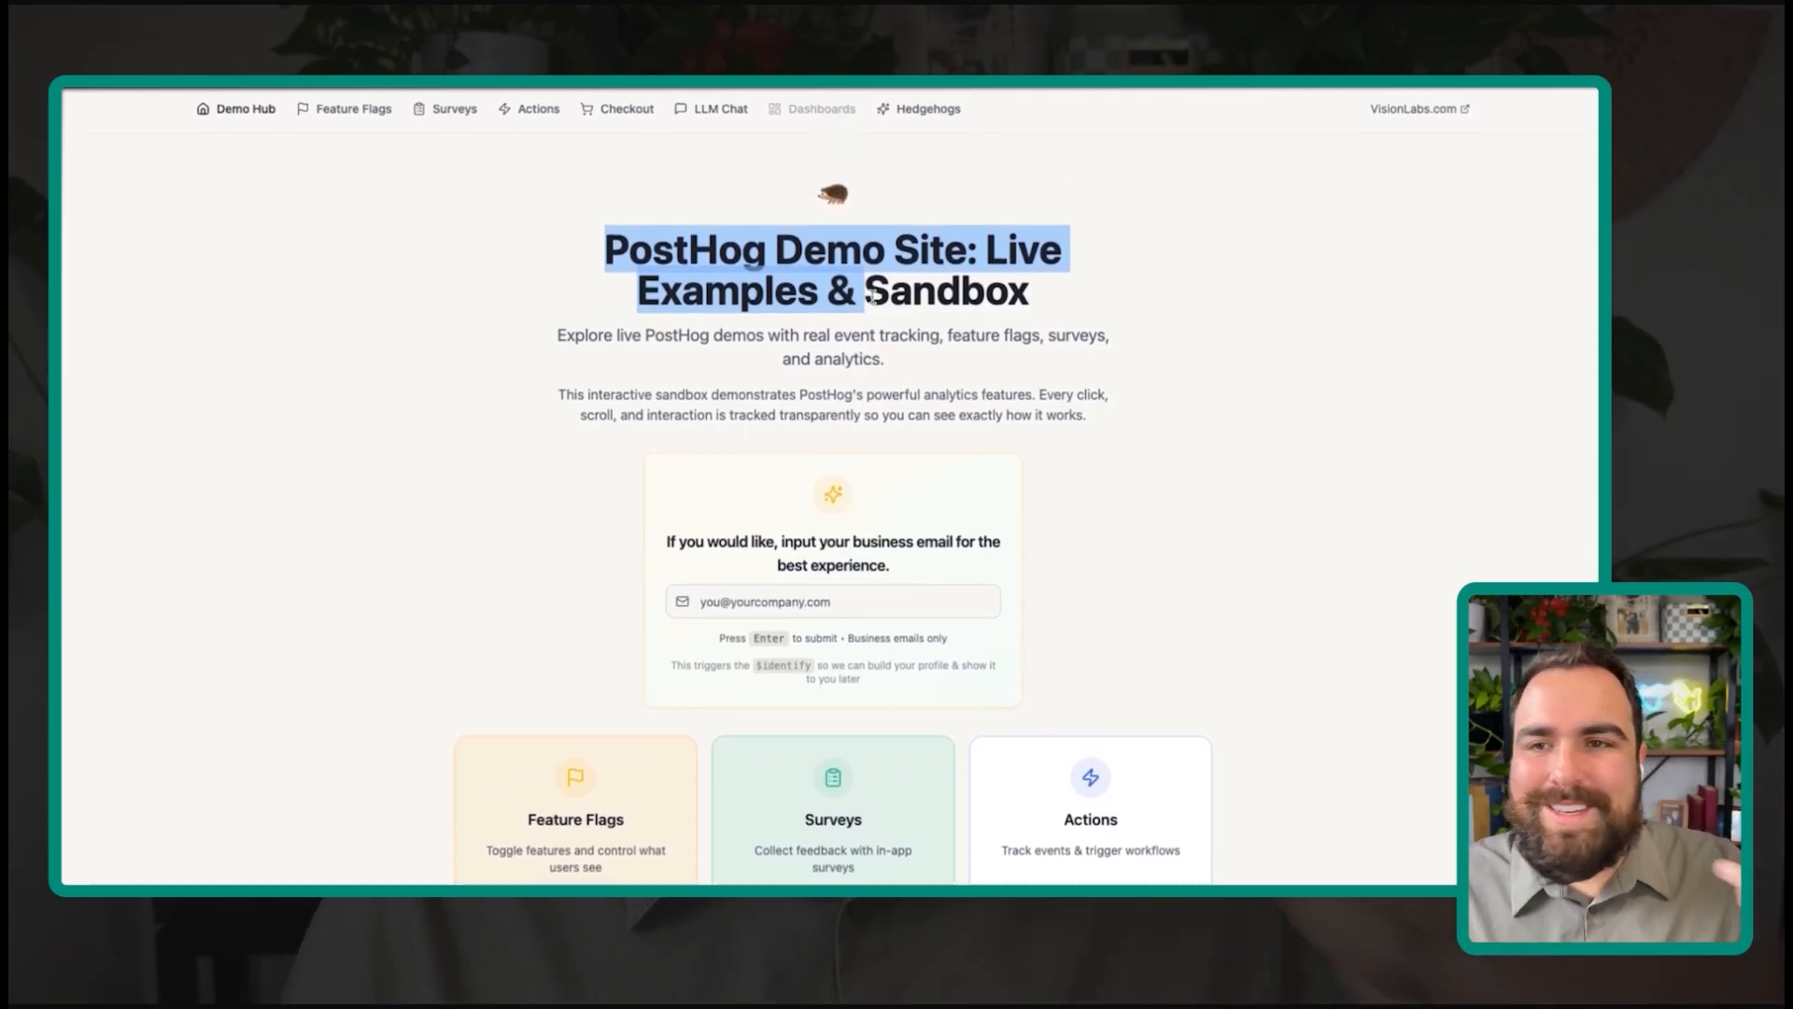
pyautogui.scroll(-1, 870, 296)
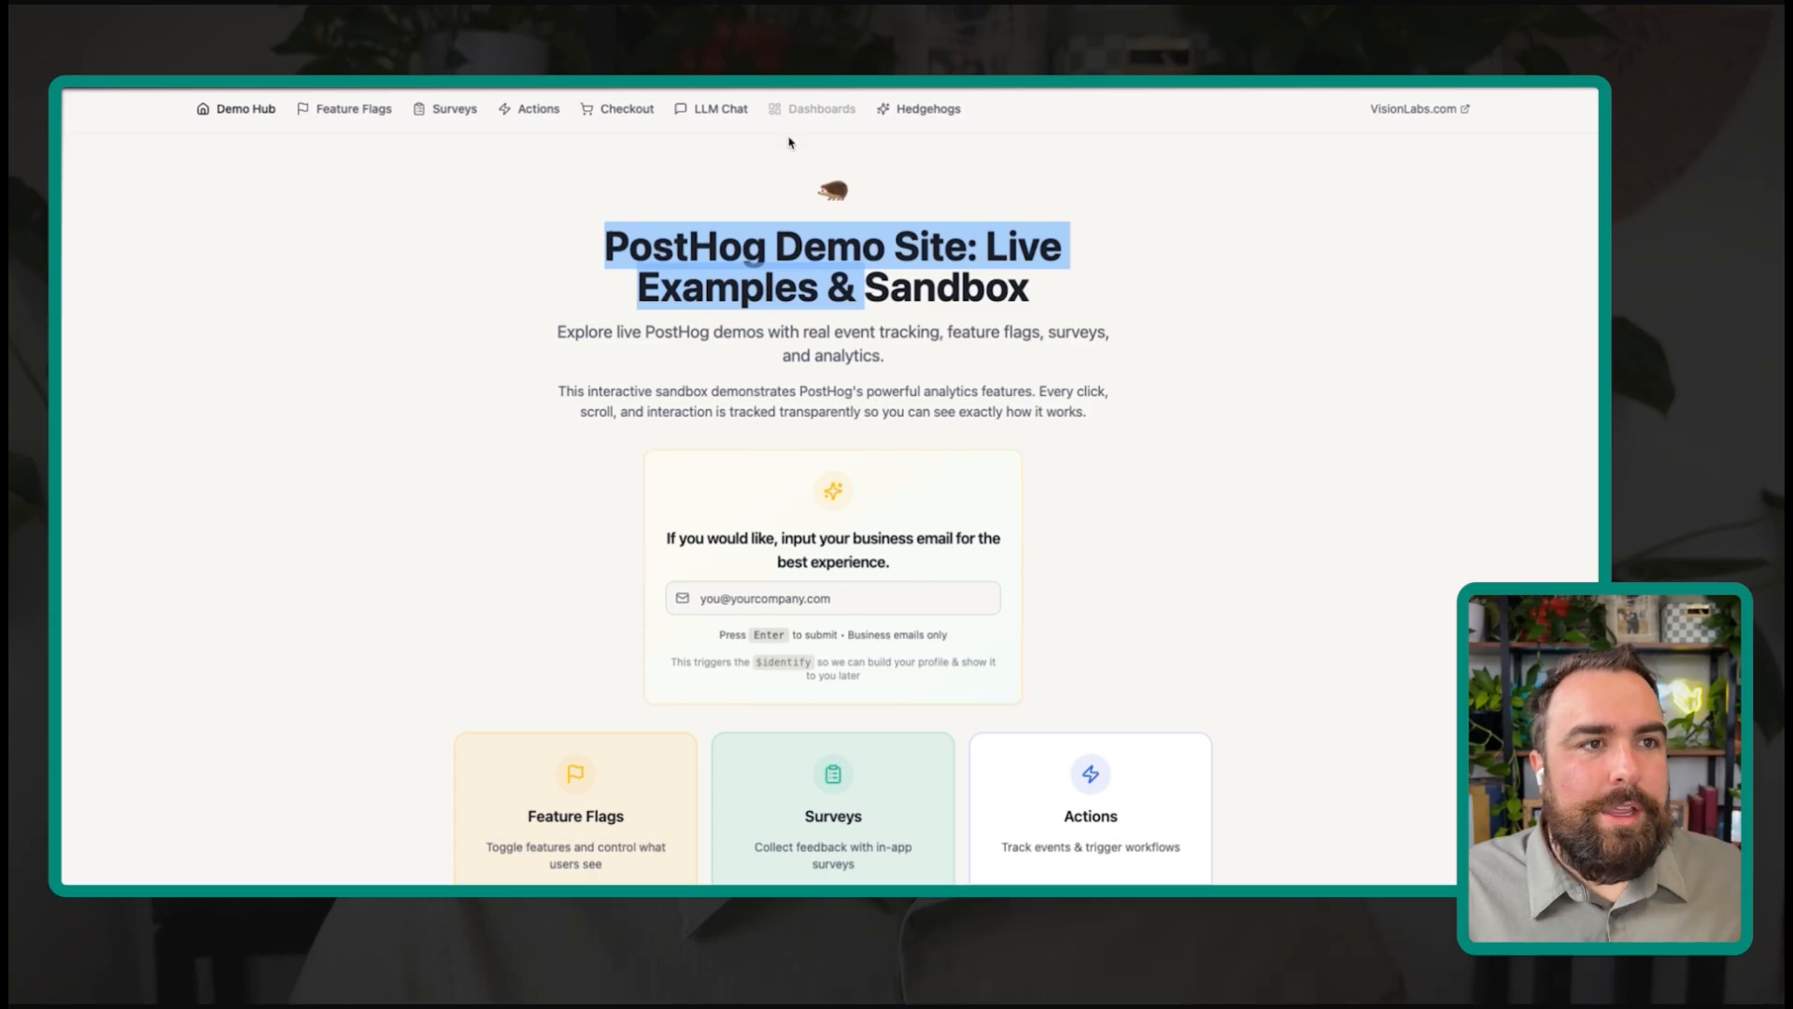
pyautogui.click(840, 297)
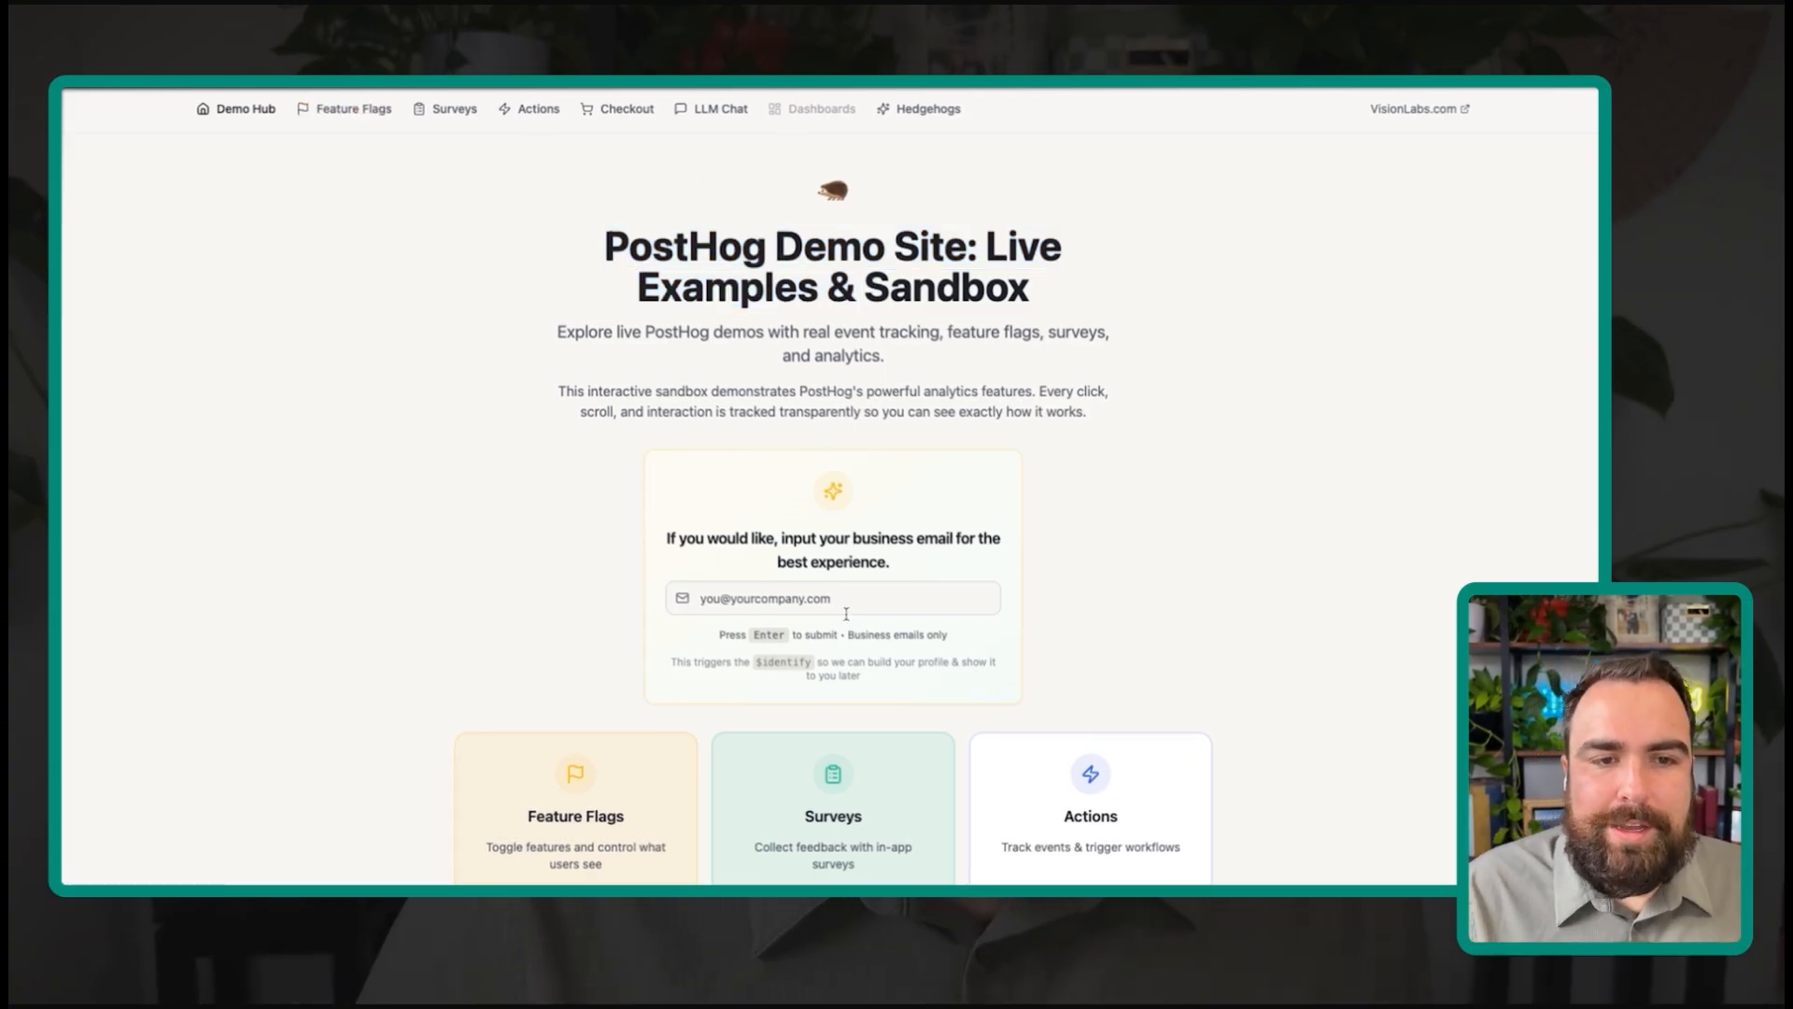
pyautogui.scroll(-2, 852, 603)
# Step: Submit a business email in the demo site's email field to trigger $identify Success
pyautogui.click(846, 513)
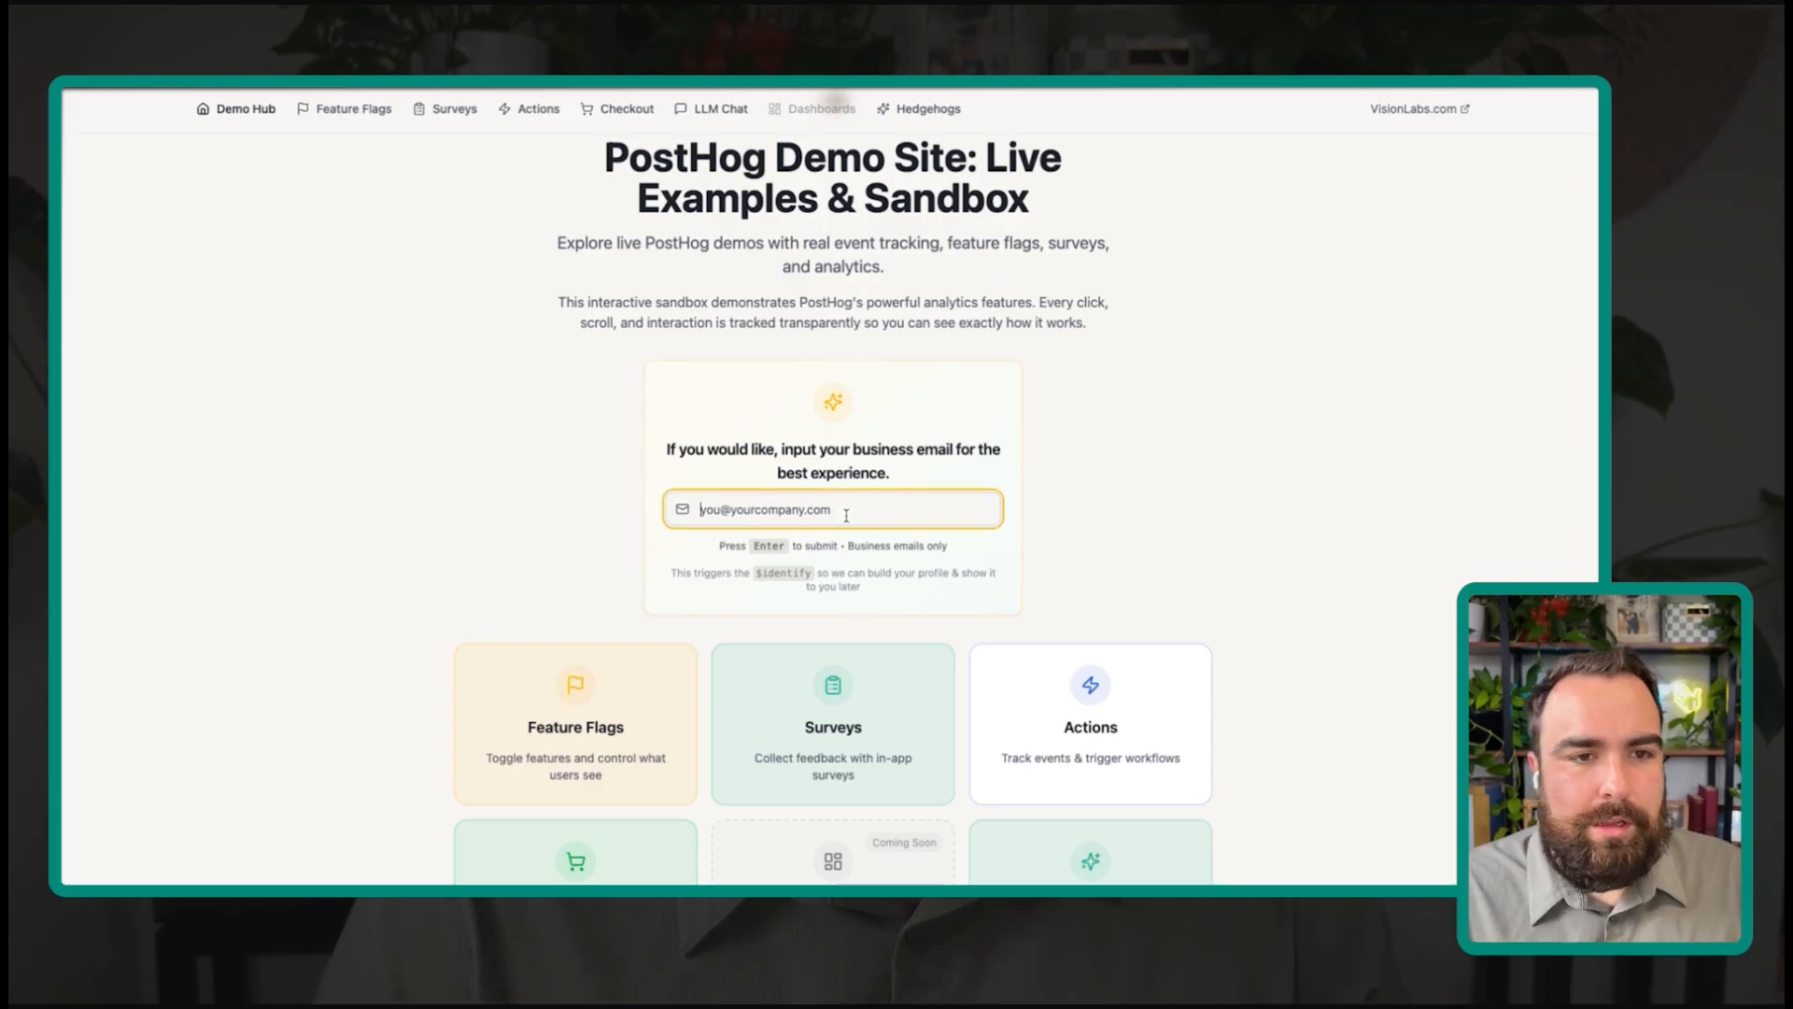
pyautogui.press('Return')
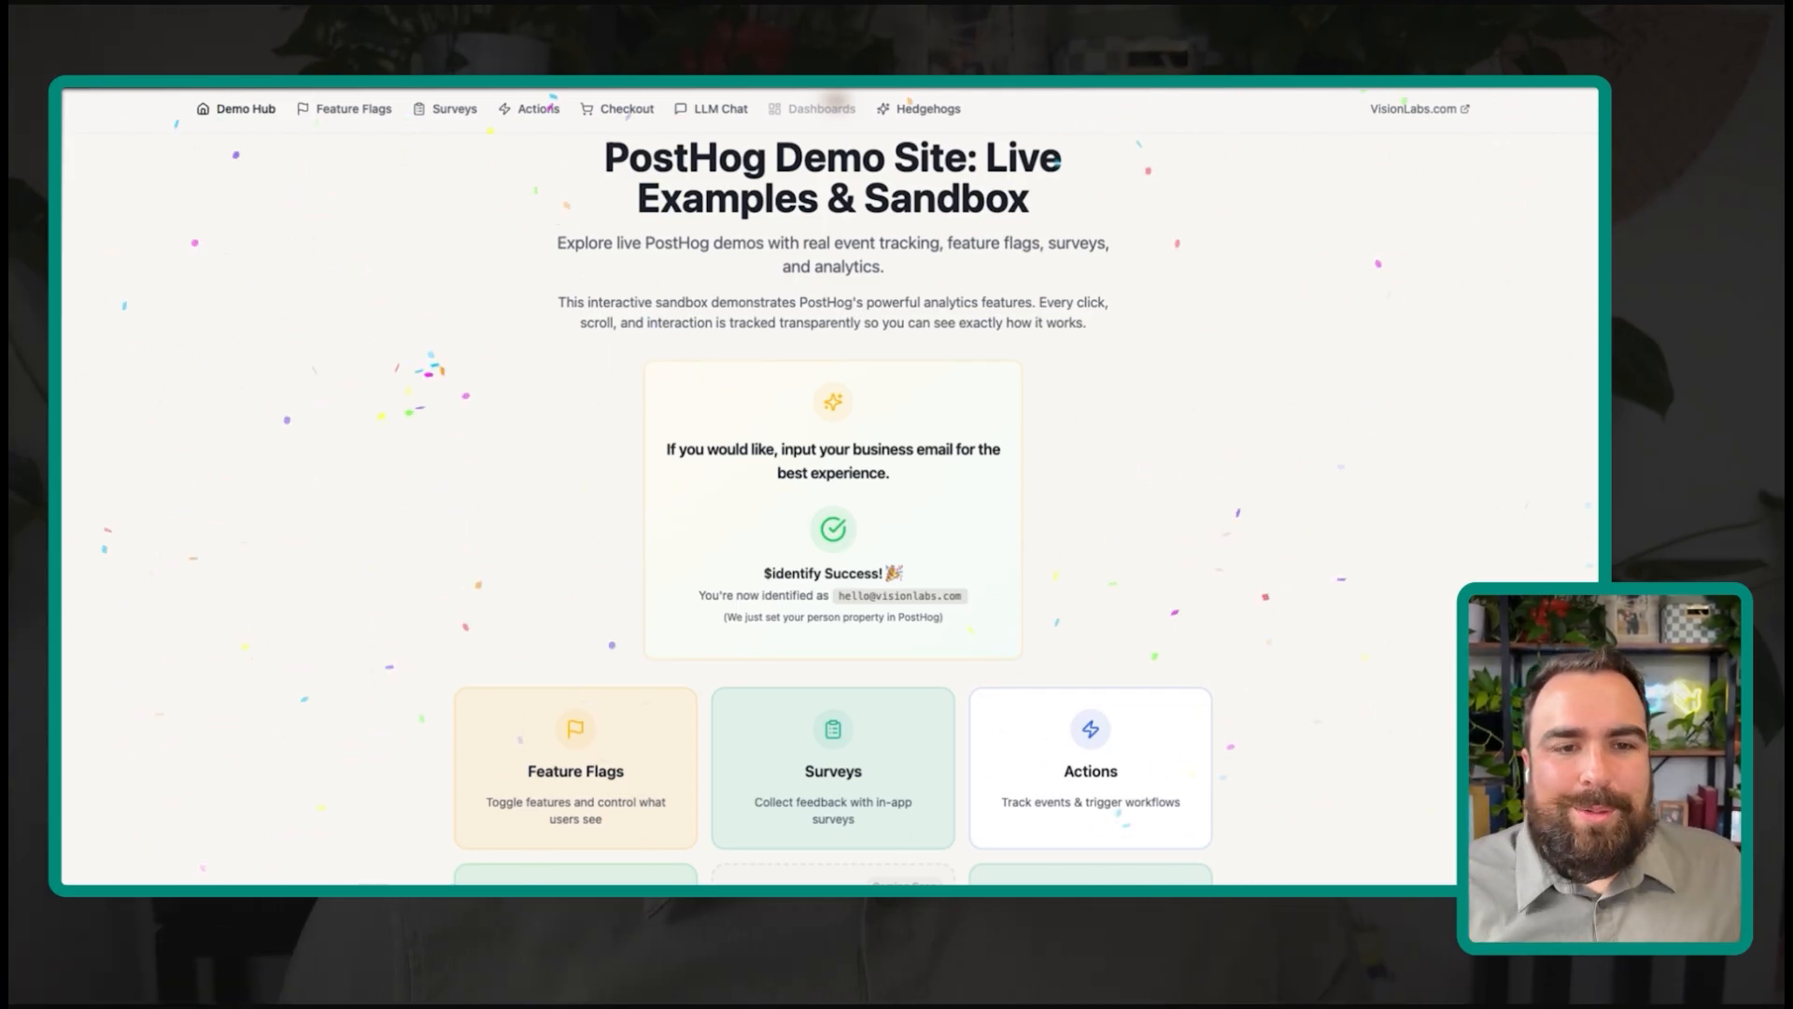
pyautogui.scroll(-3, 910, 633)
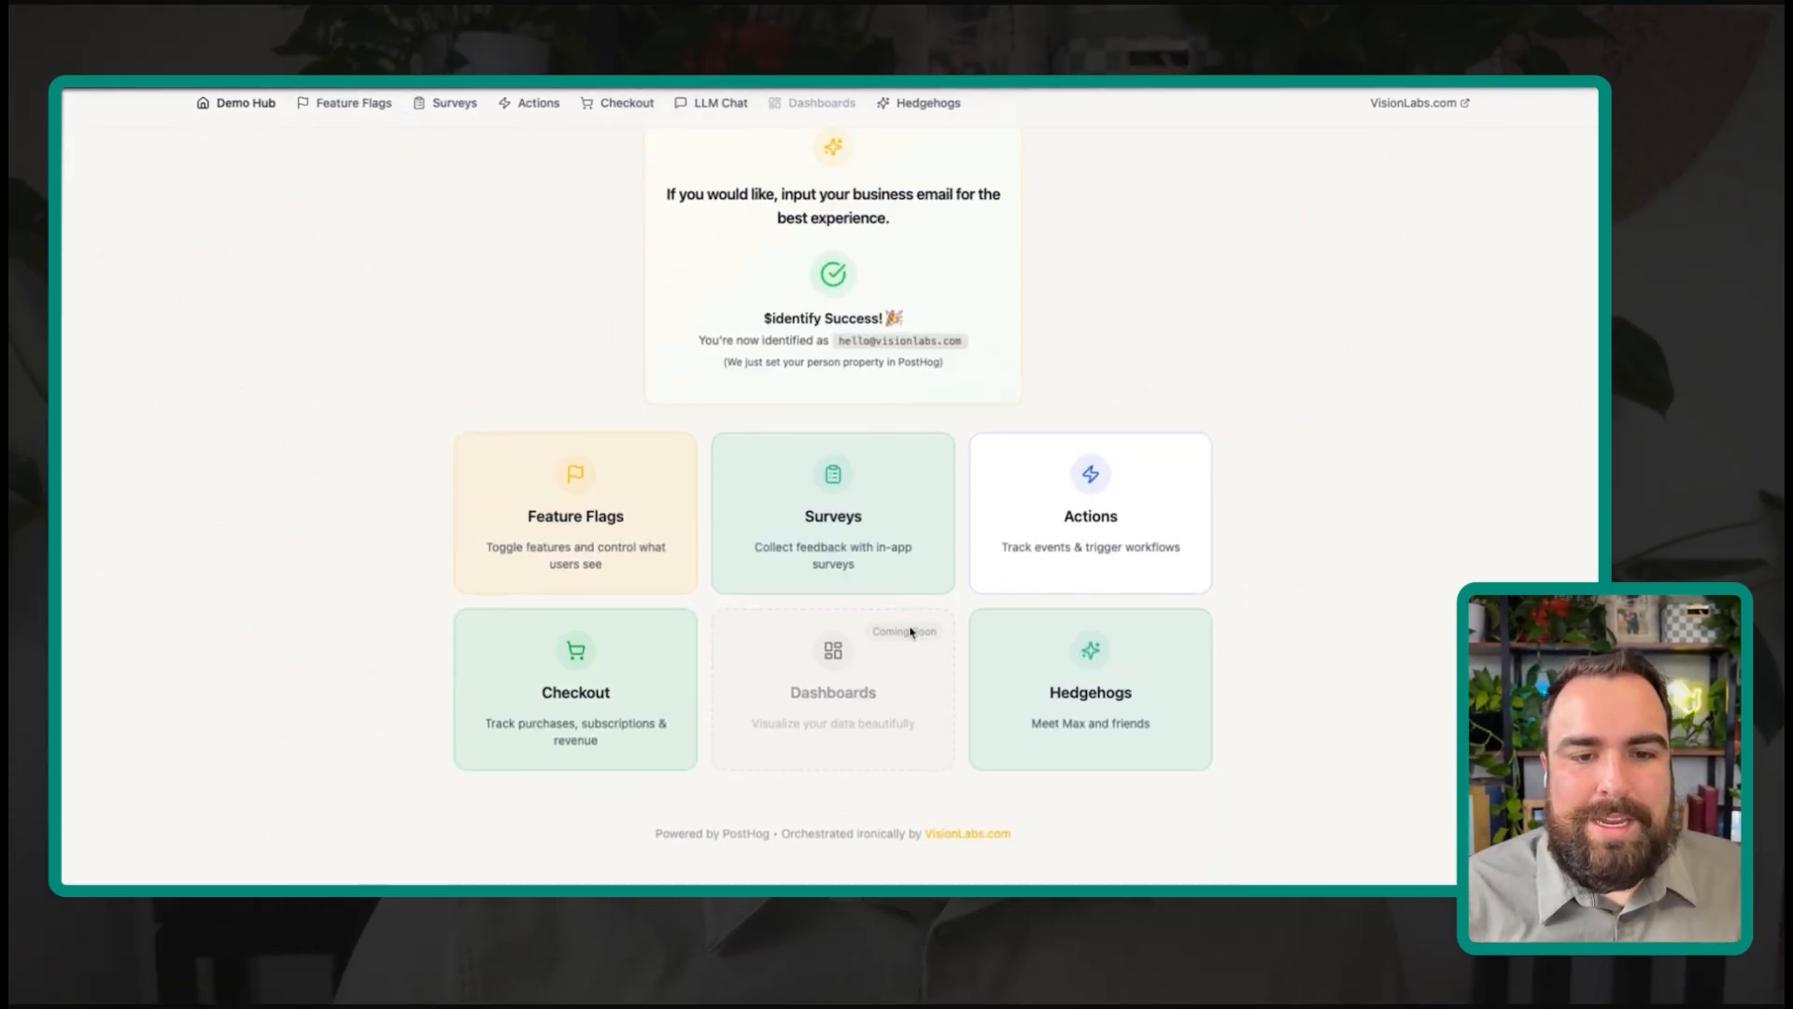
pyautogui.scroll(1, 883, 398)
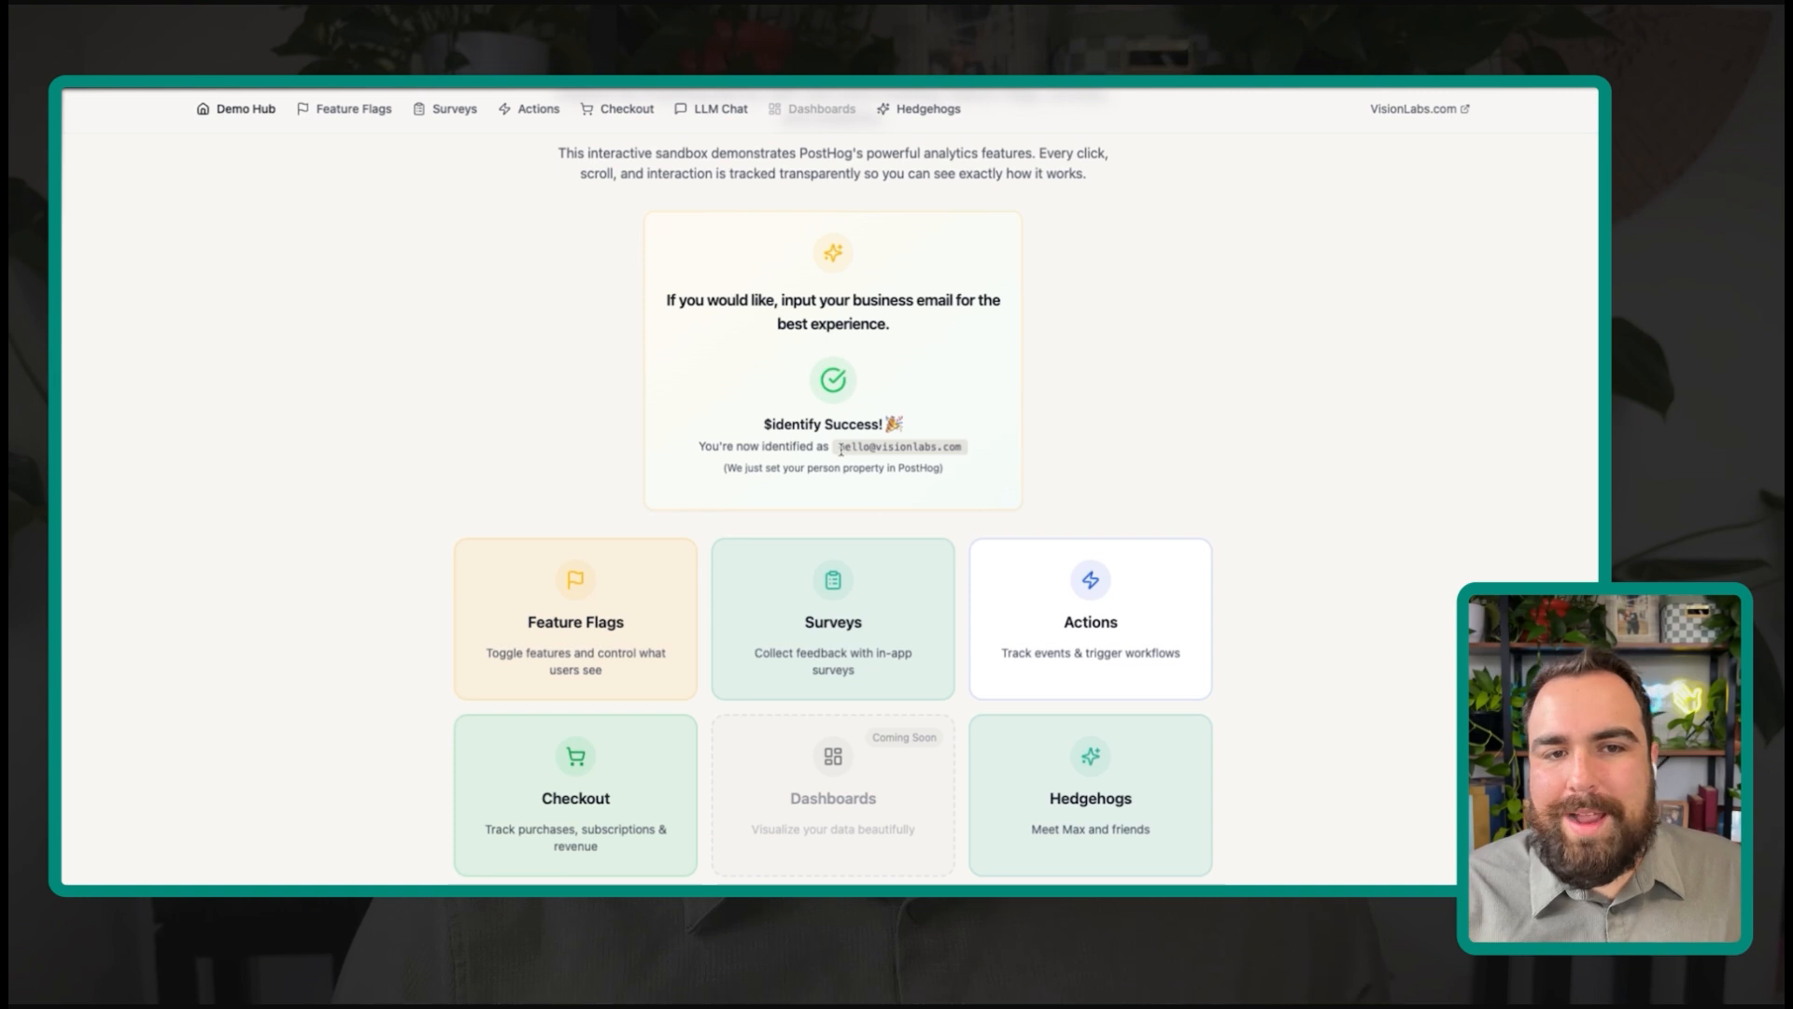
pyautogui.scroll(1, 1106, 417)
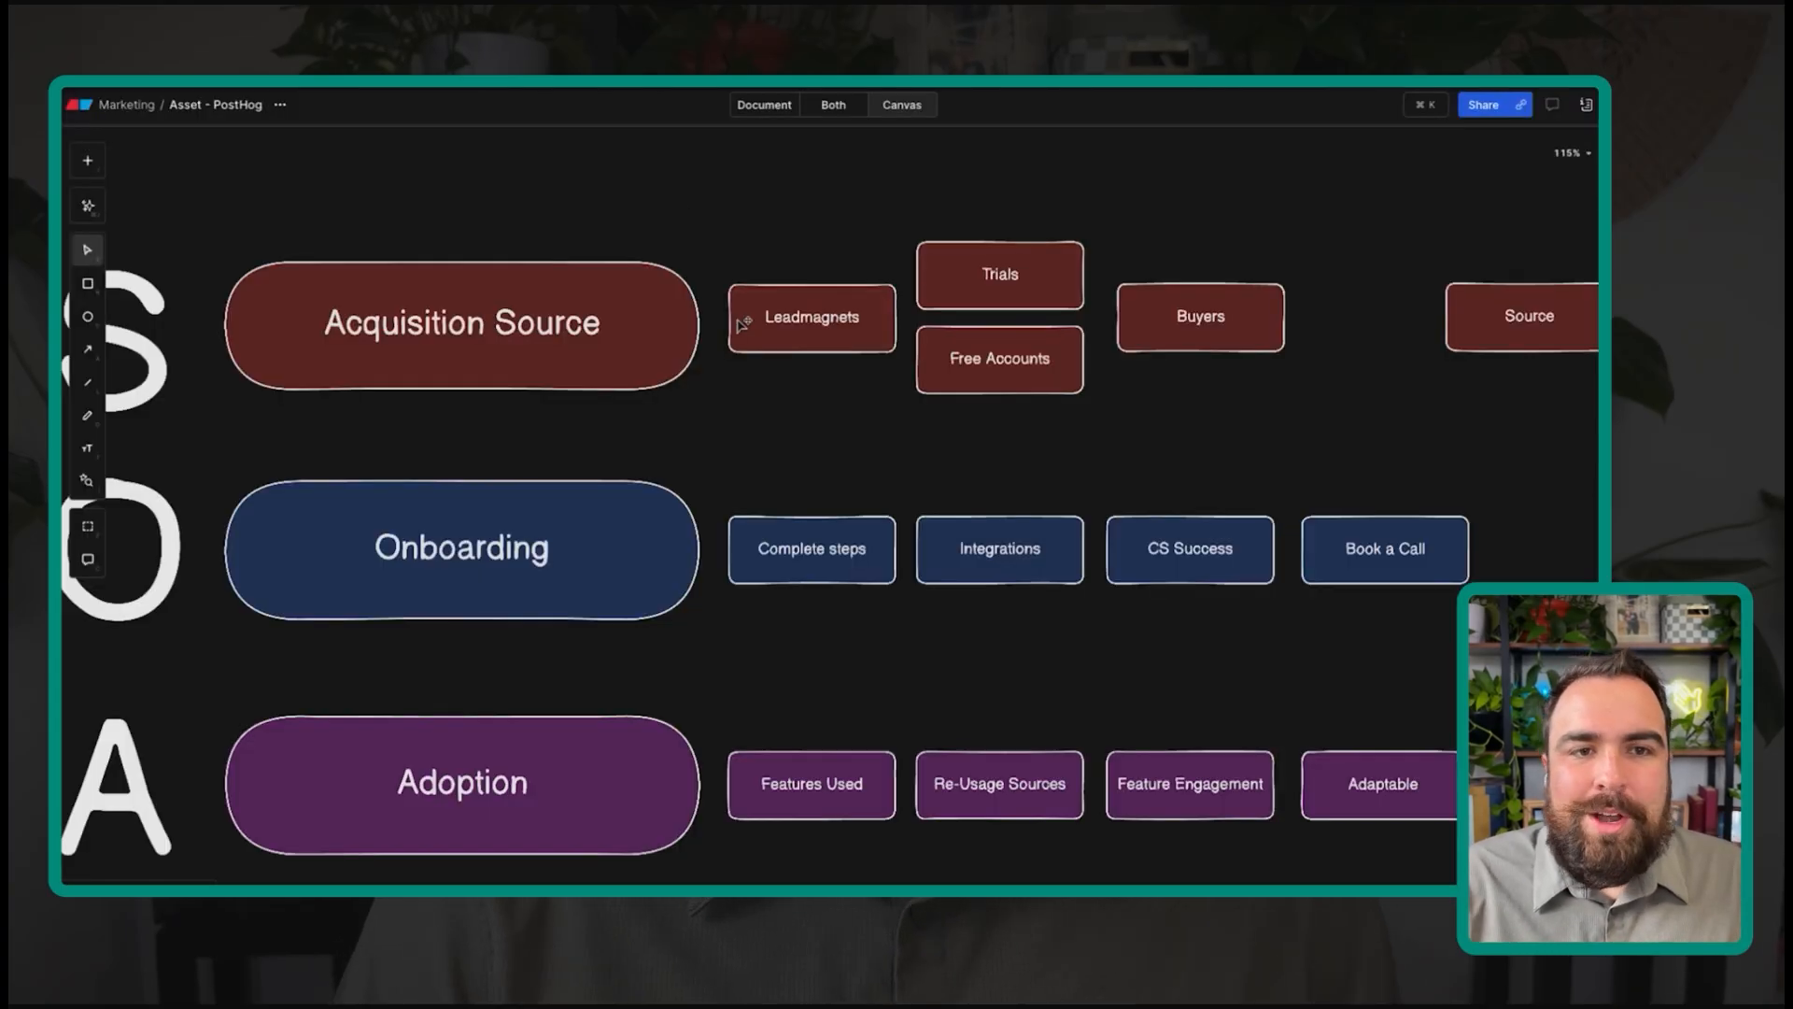
# Step: Select the Leadmagnets box in the Eraser diagram's Acquisition Source row
pyautogui.click(905, 336)
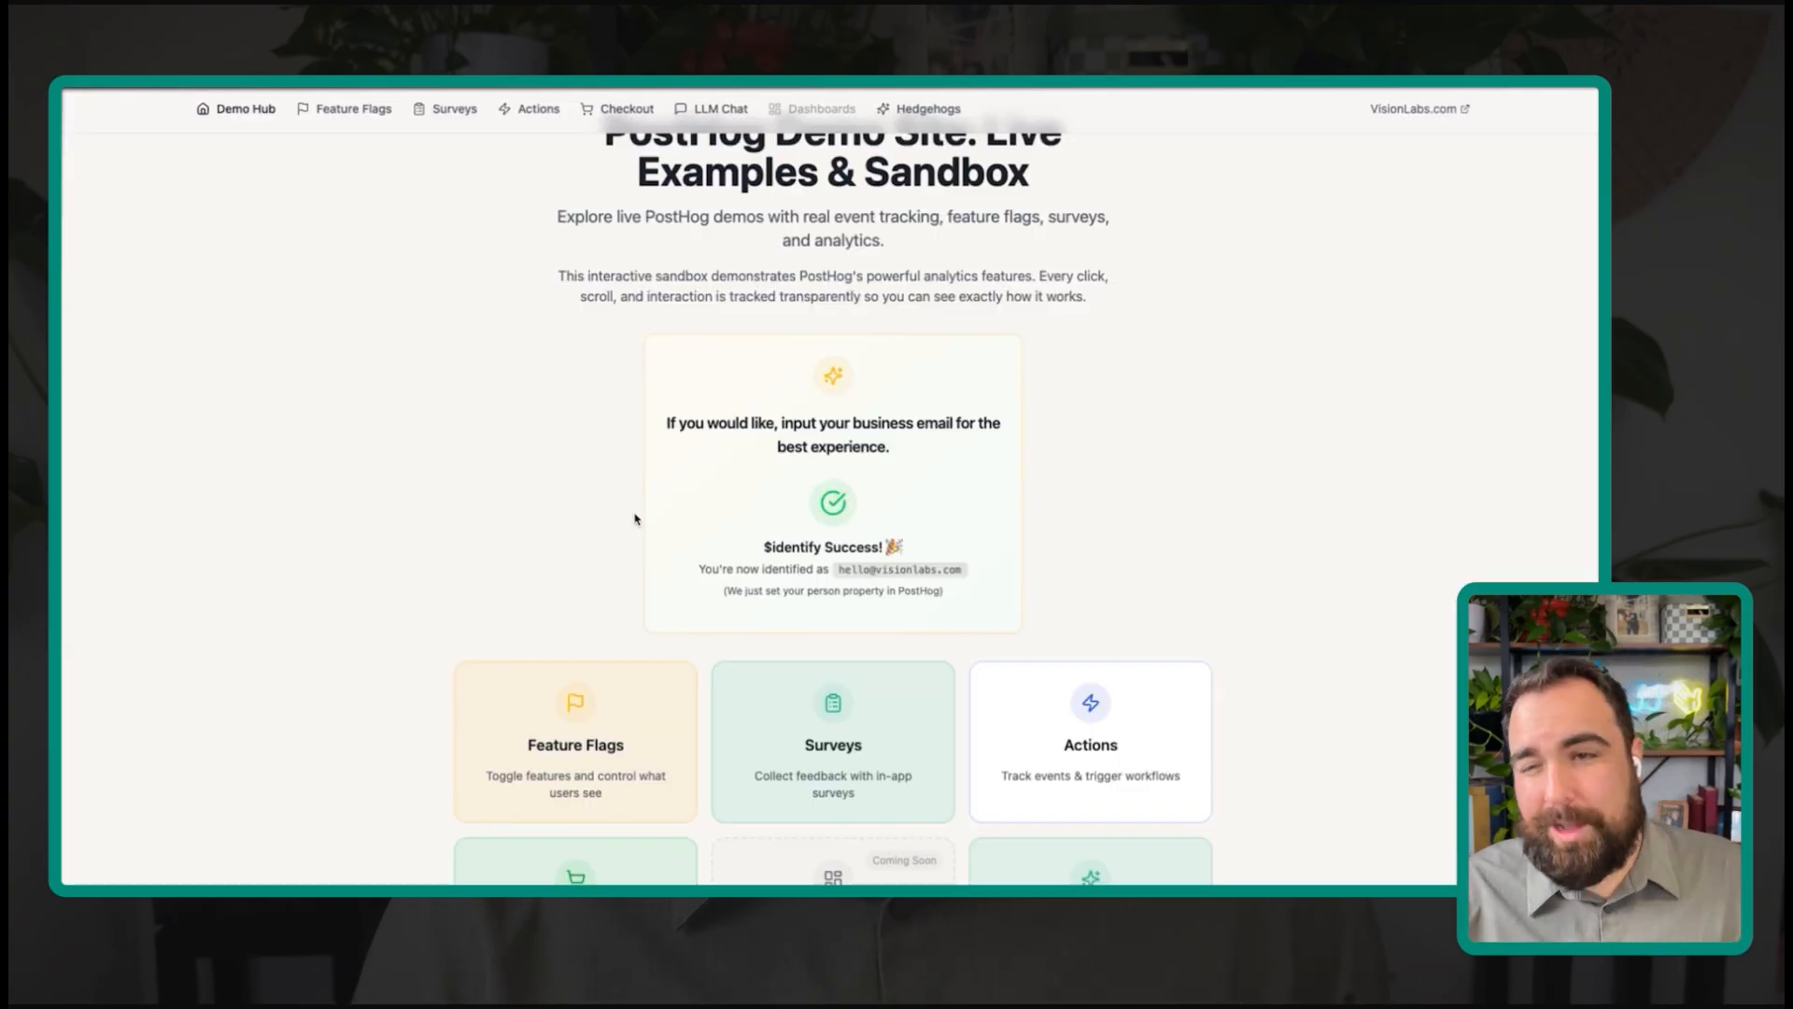
pyautogui.scroll(1, 635, 520)
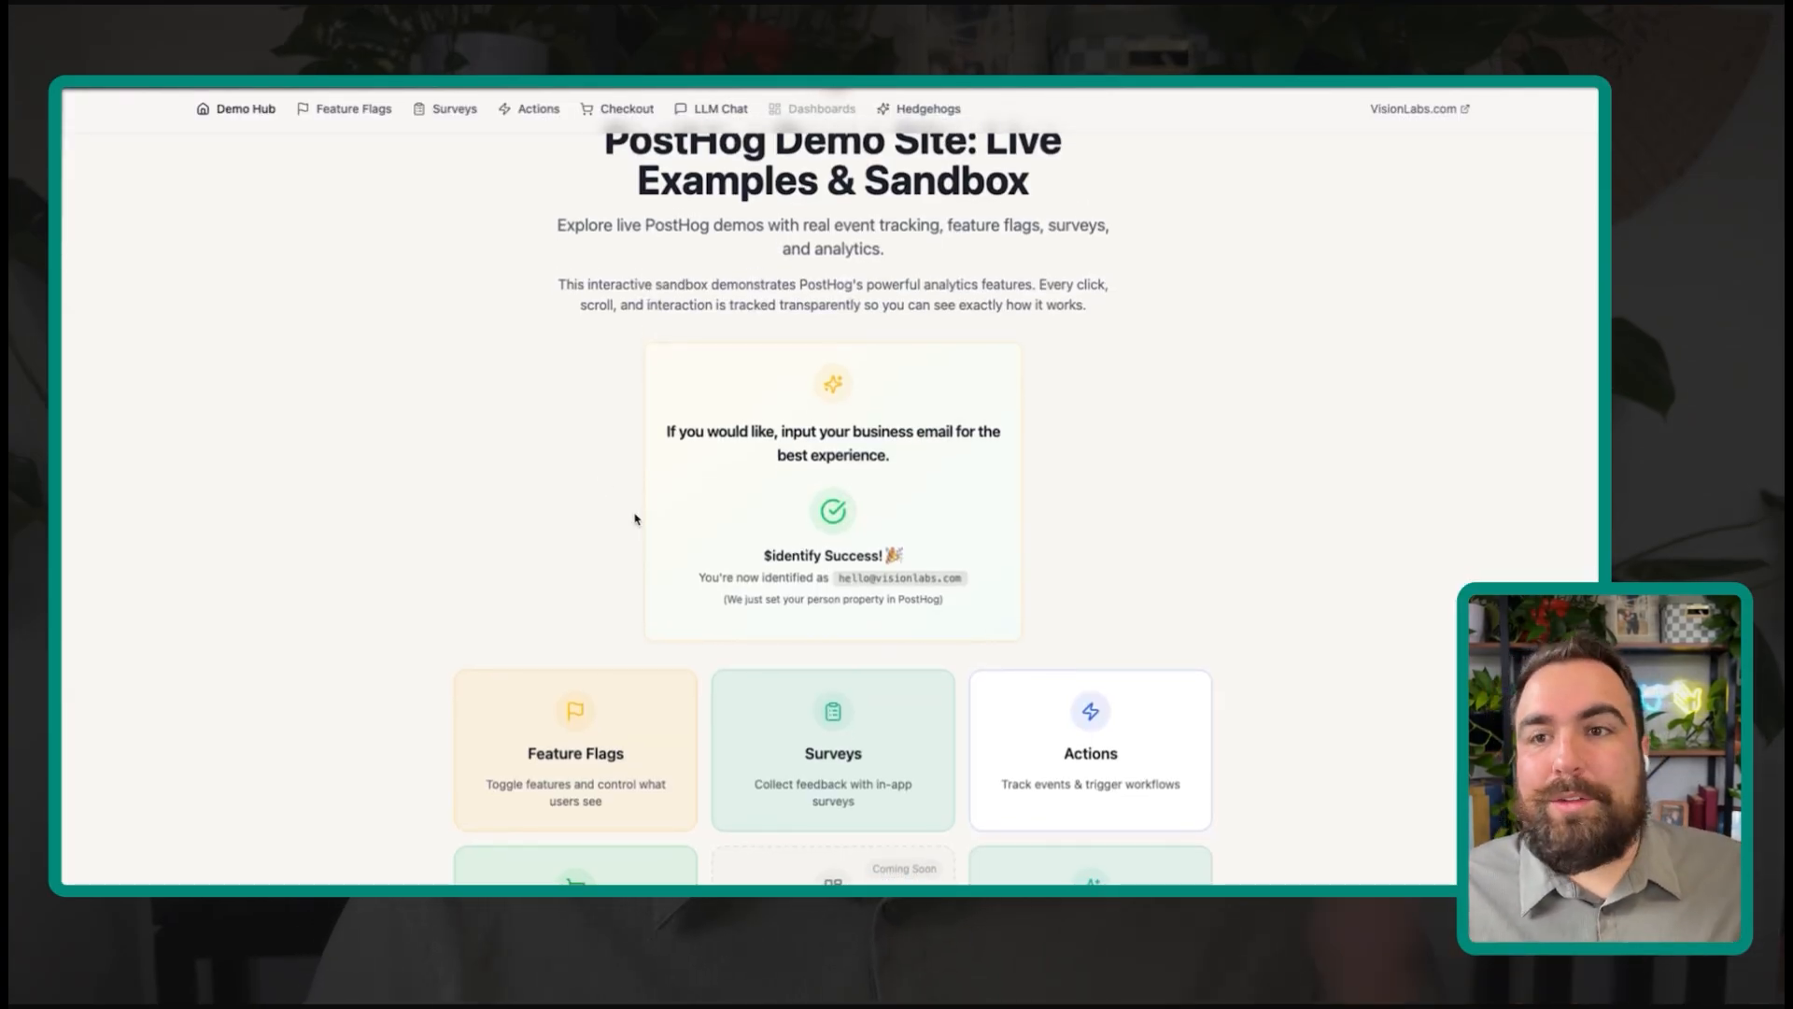
# Step: Append utm_source=facebook, utm_medium=cpc, utm_campaign=posthogdemosite and fbclid=123abc789 to the demo-site URL
pyautogui.click(558, 67)
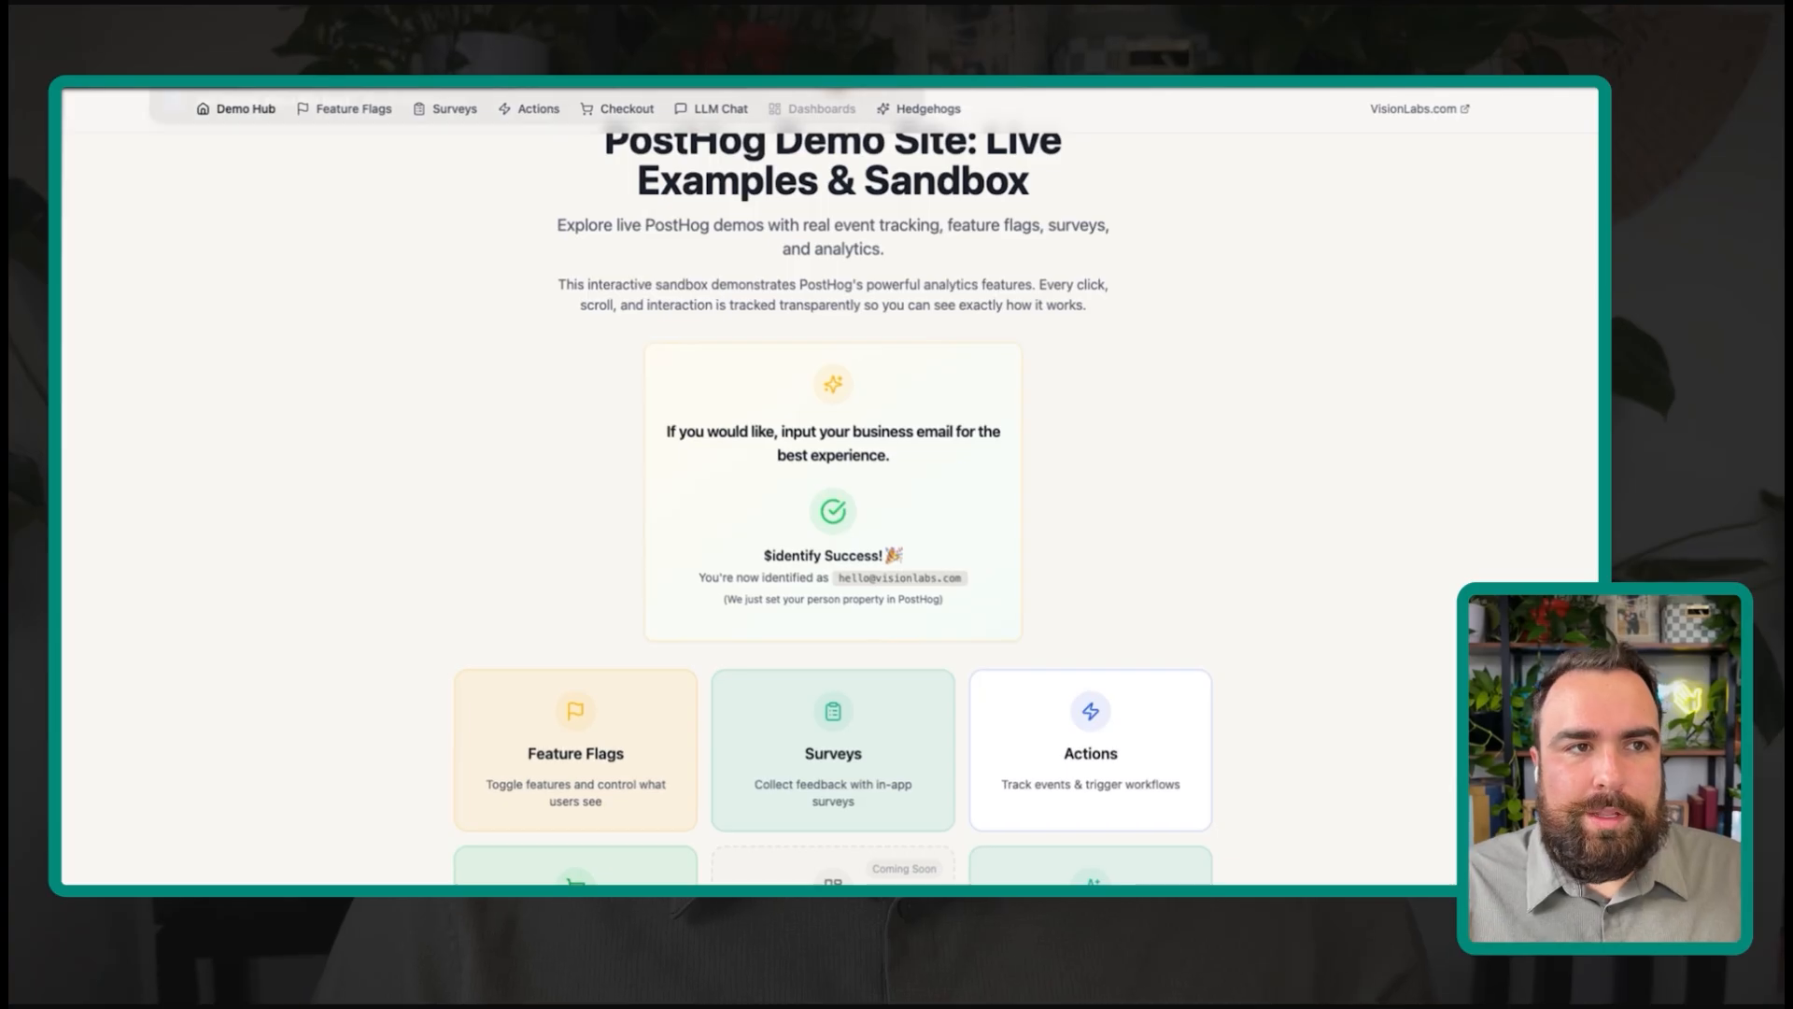
pyautogui.write('?')
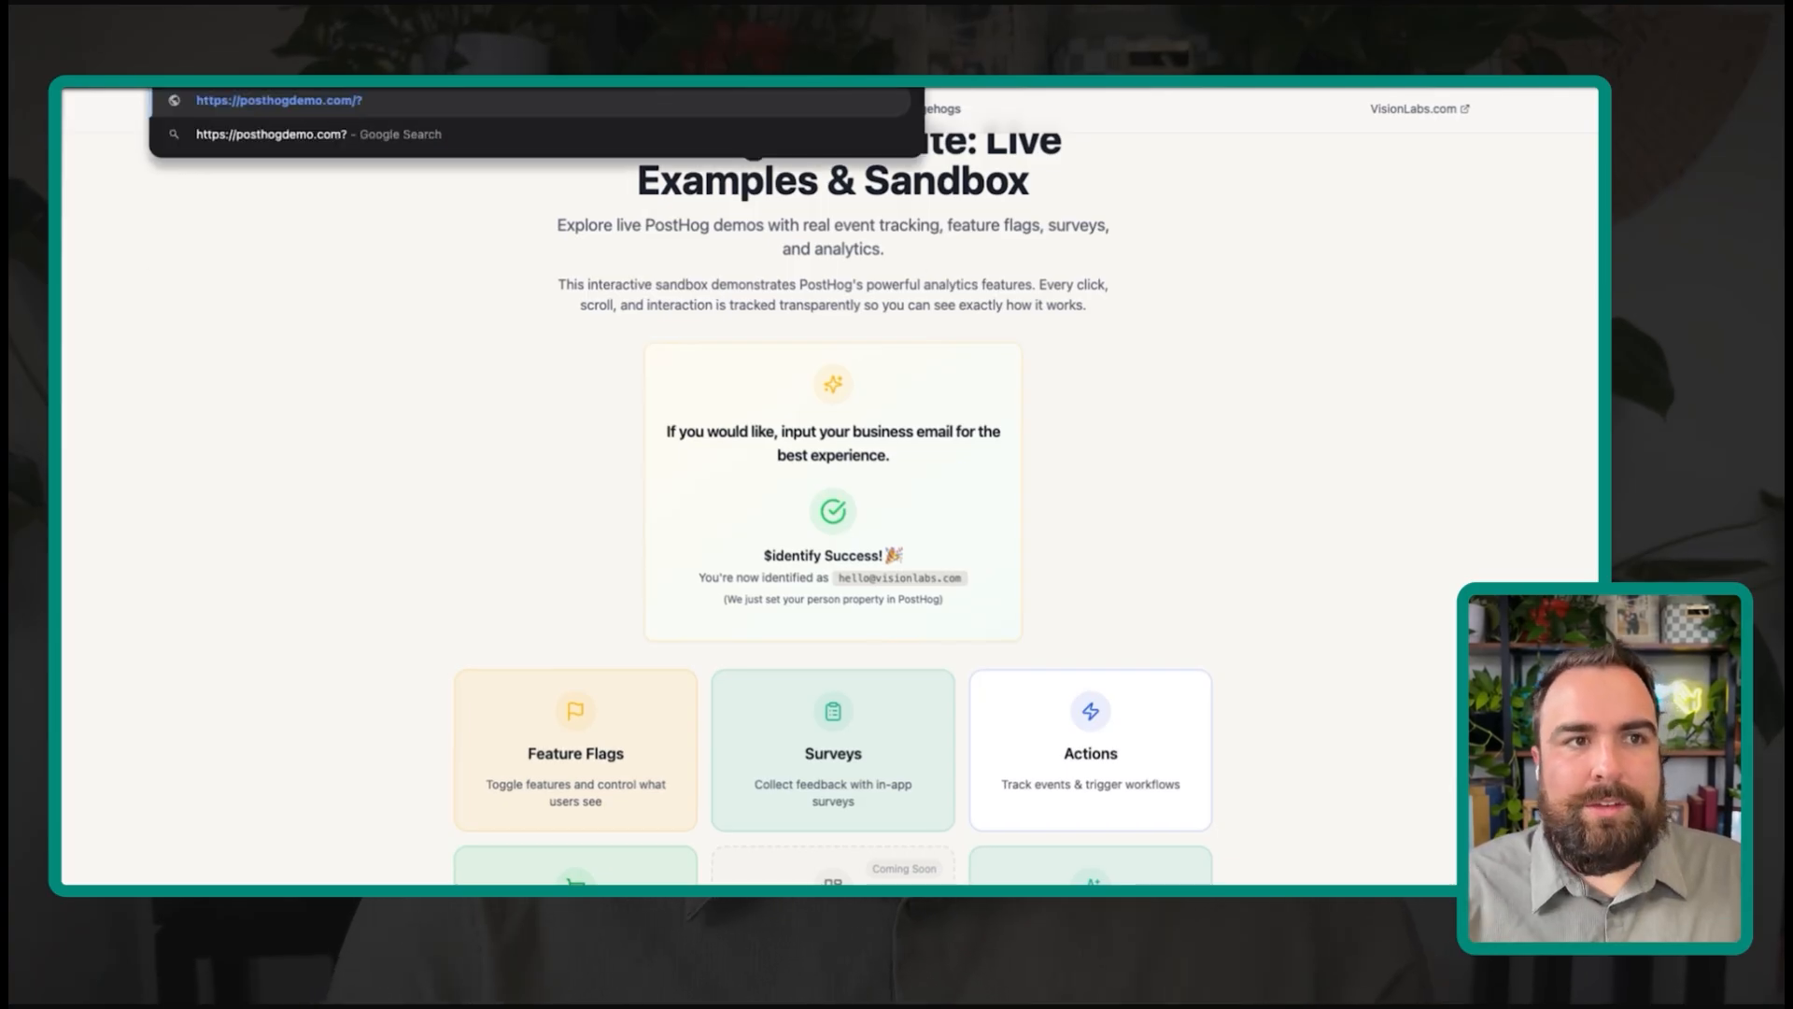
pyautogui.write('utm')
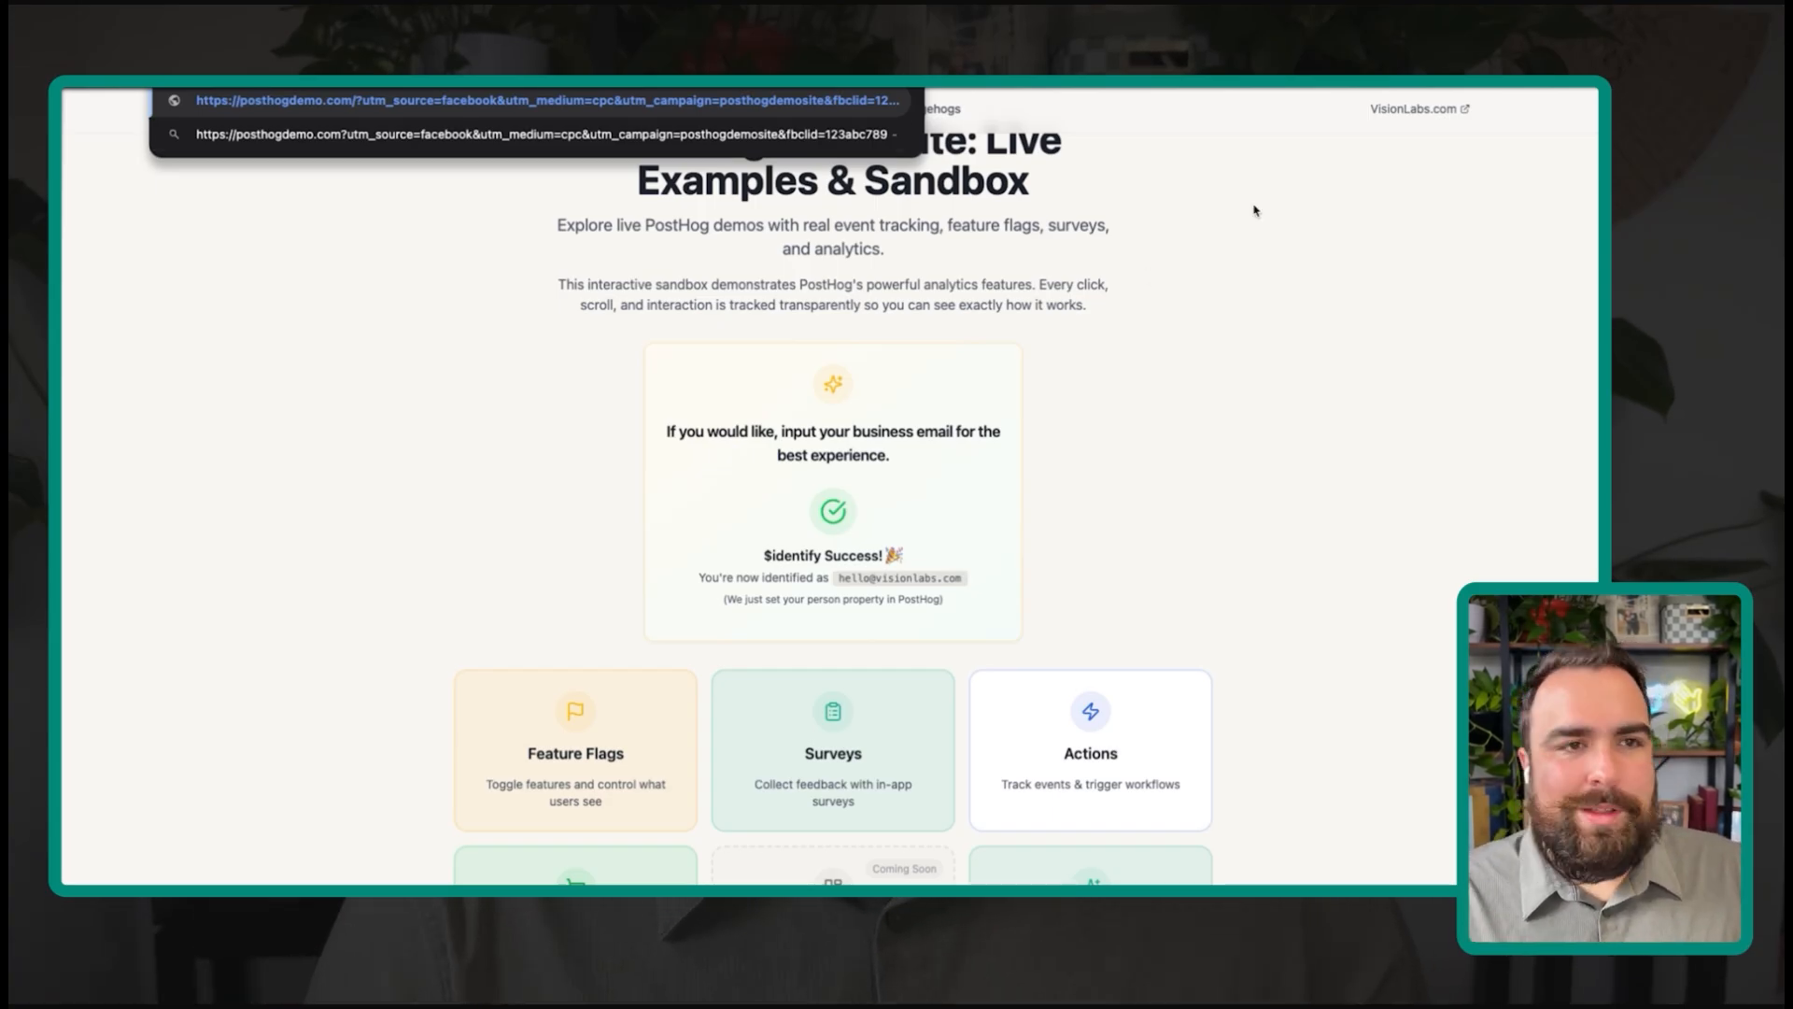
pyautogui.scroll(1, 1090, 575)
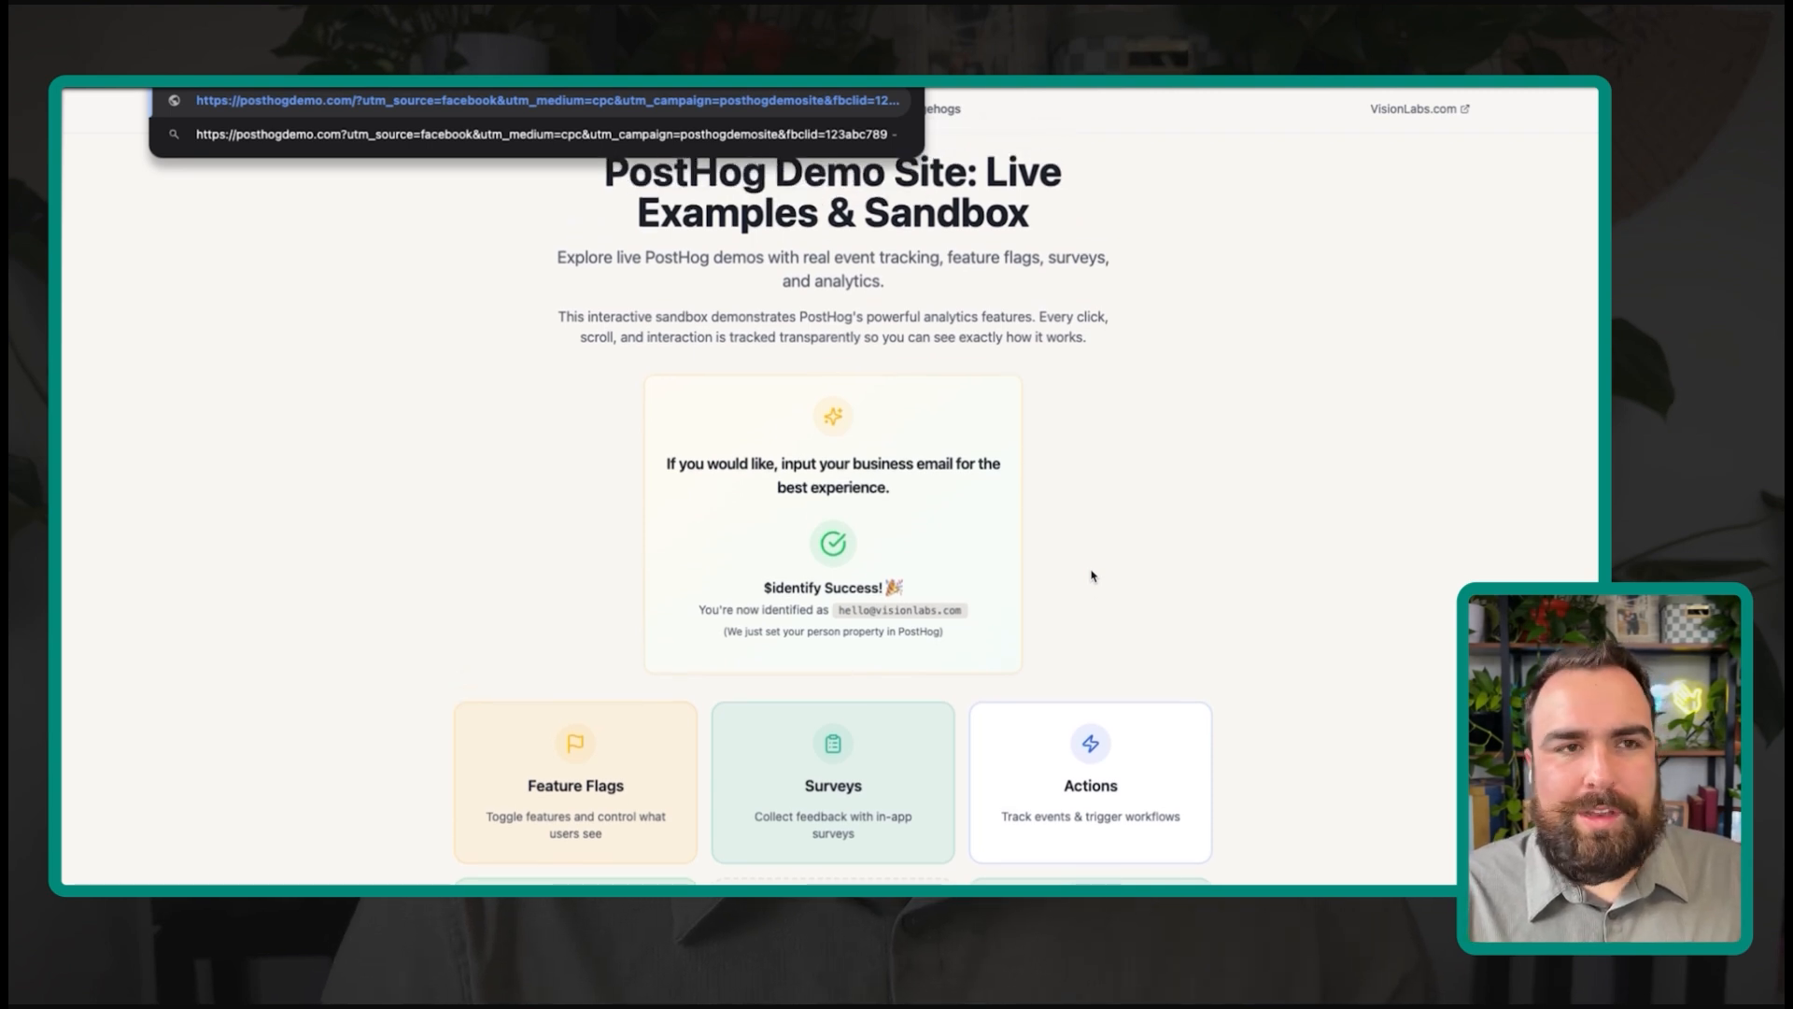
pyautogui.press('super+t')
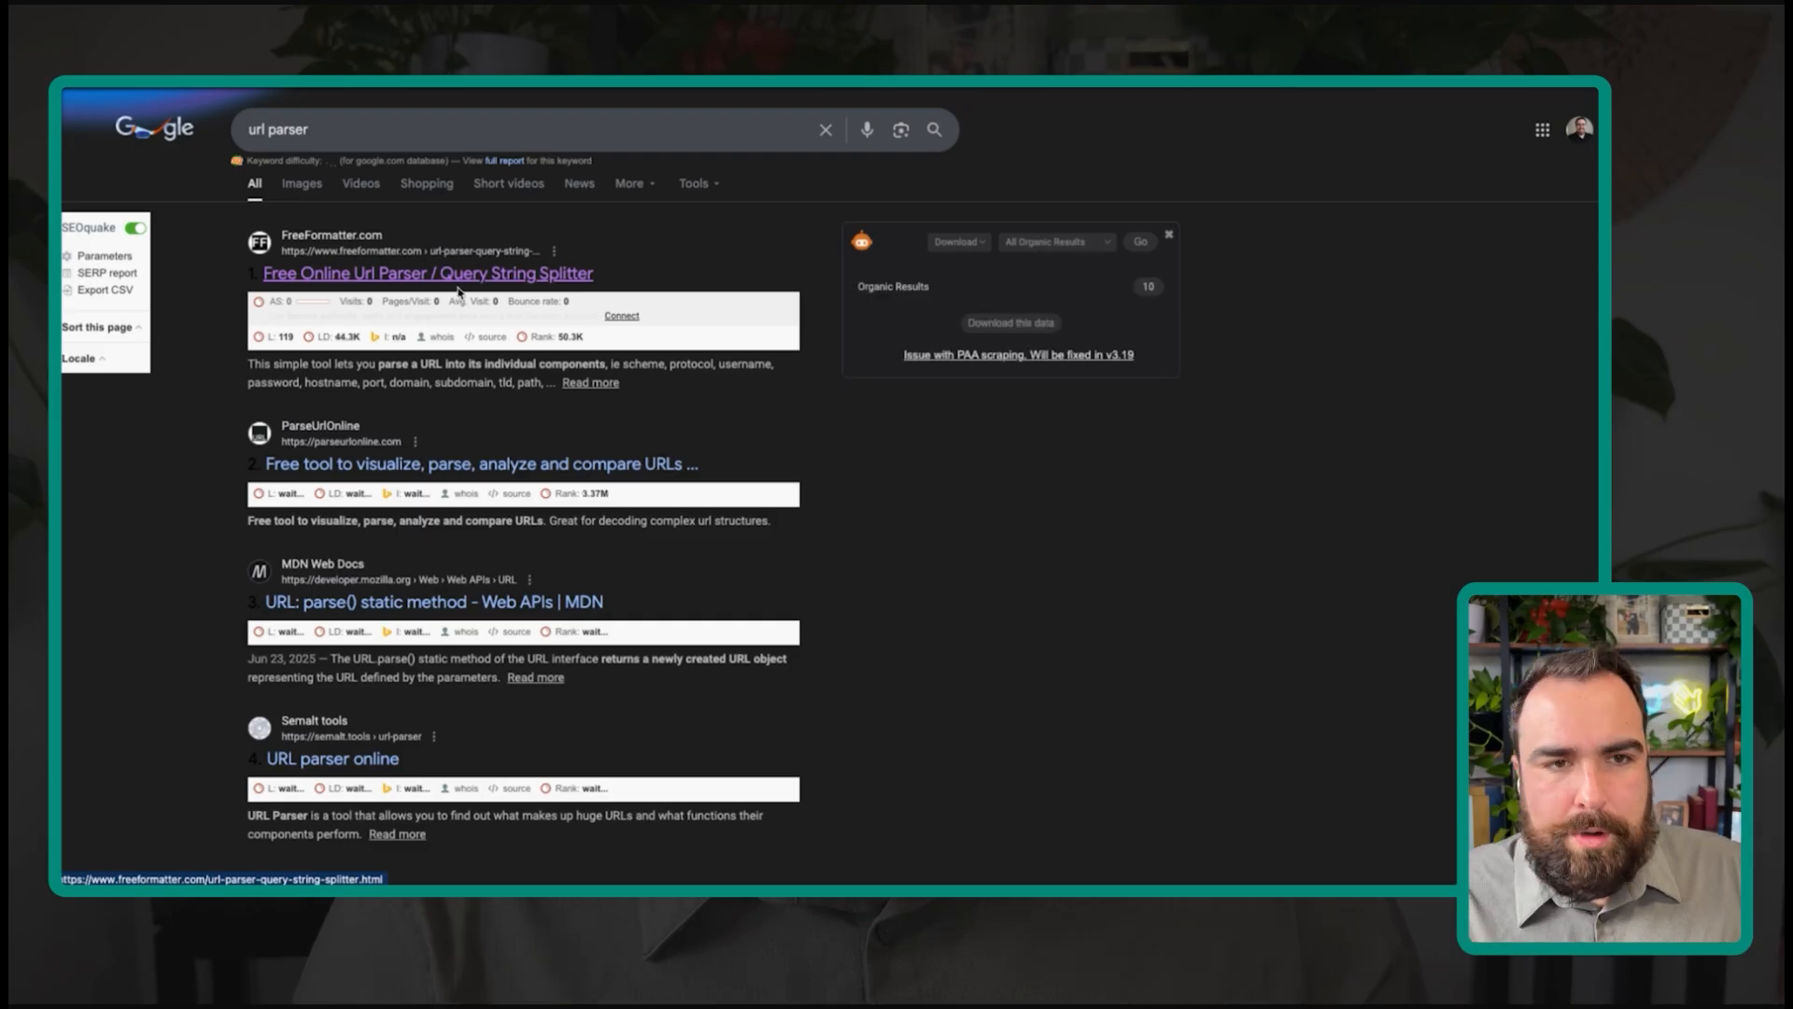
# Step: Parse the tagged demo-site link in FreeFormatter's URL Parser into its query parameters
pyautogui.click(459, 280)
pyautogui.click(630, 326)
pyautogui.write('https://posthogdemo.com/?utm_source=facebook&utm_medium=cpc&utm_campaign=posthogdemosite&fbclid=123abc789')
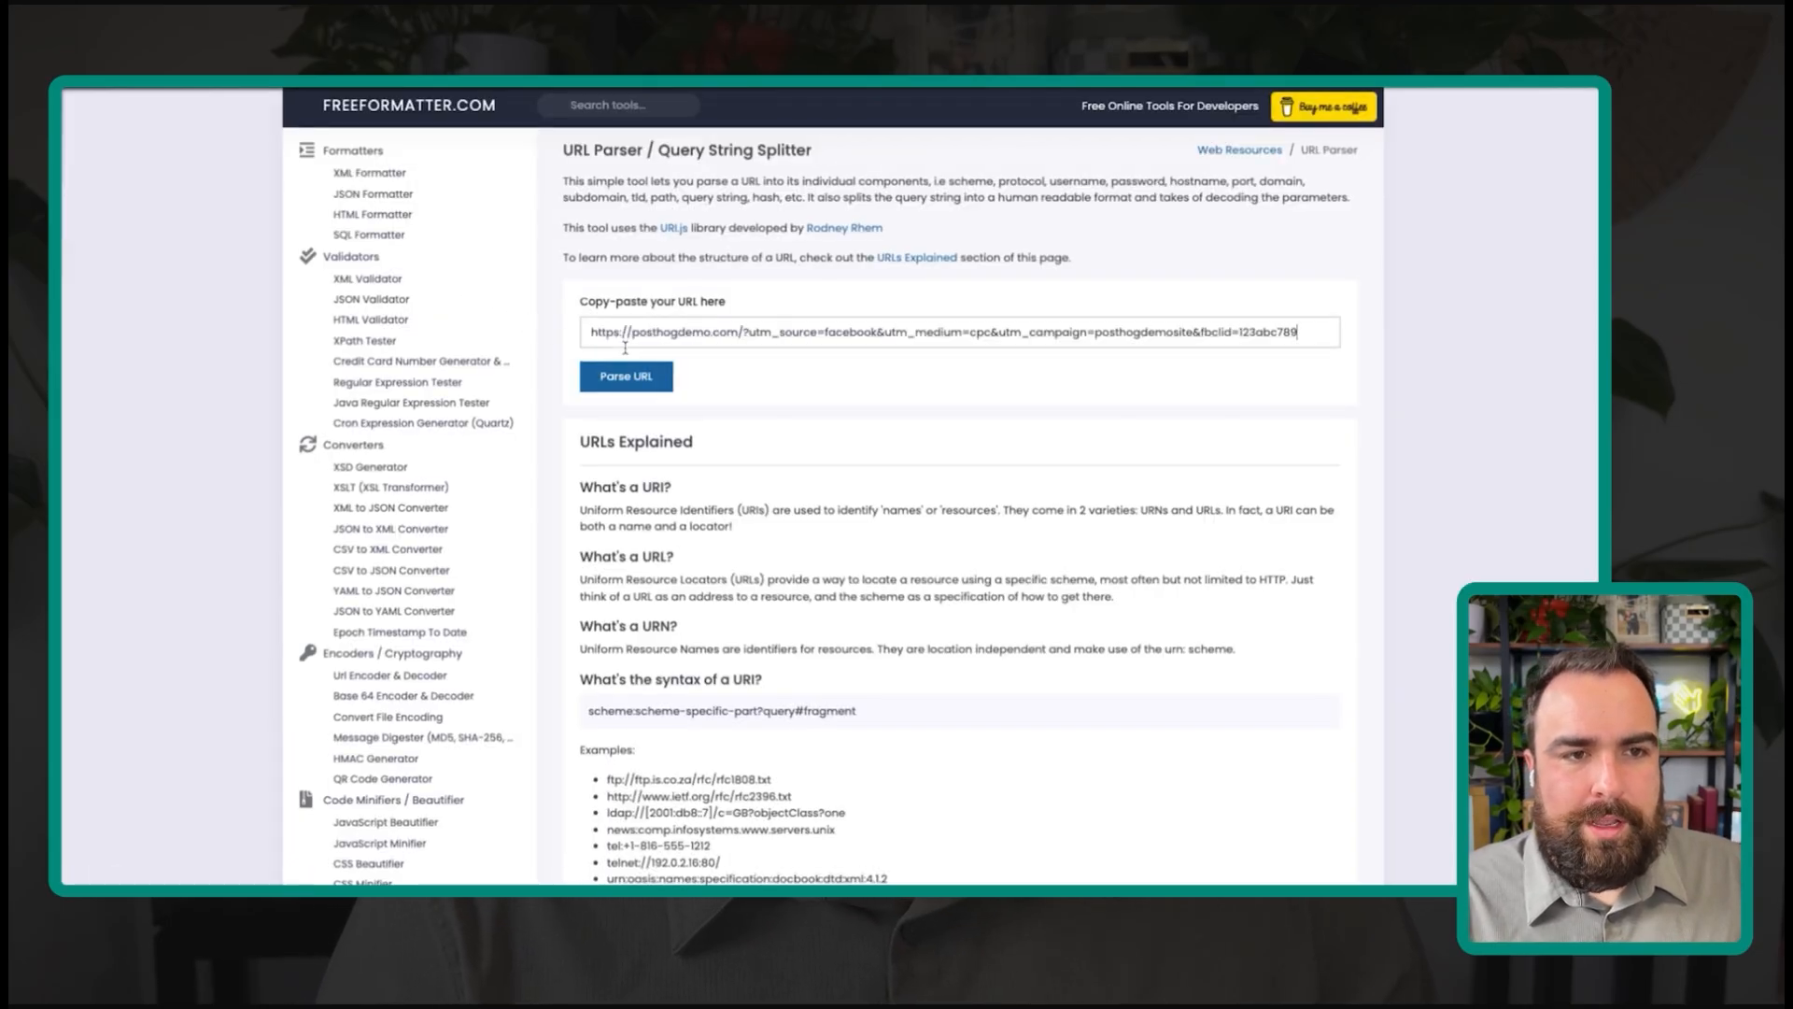
pyautogui.click(623, 374)
pyautogui.scroll(-5, 642, 411)
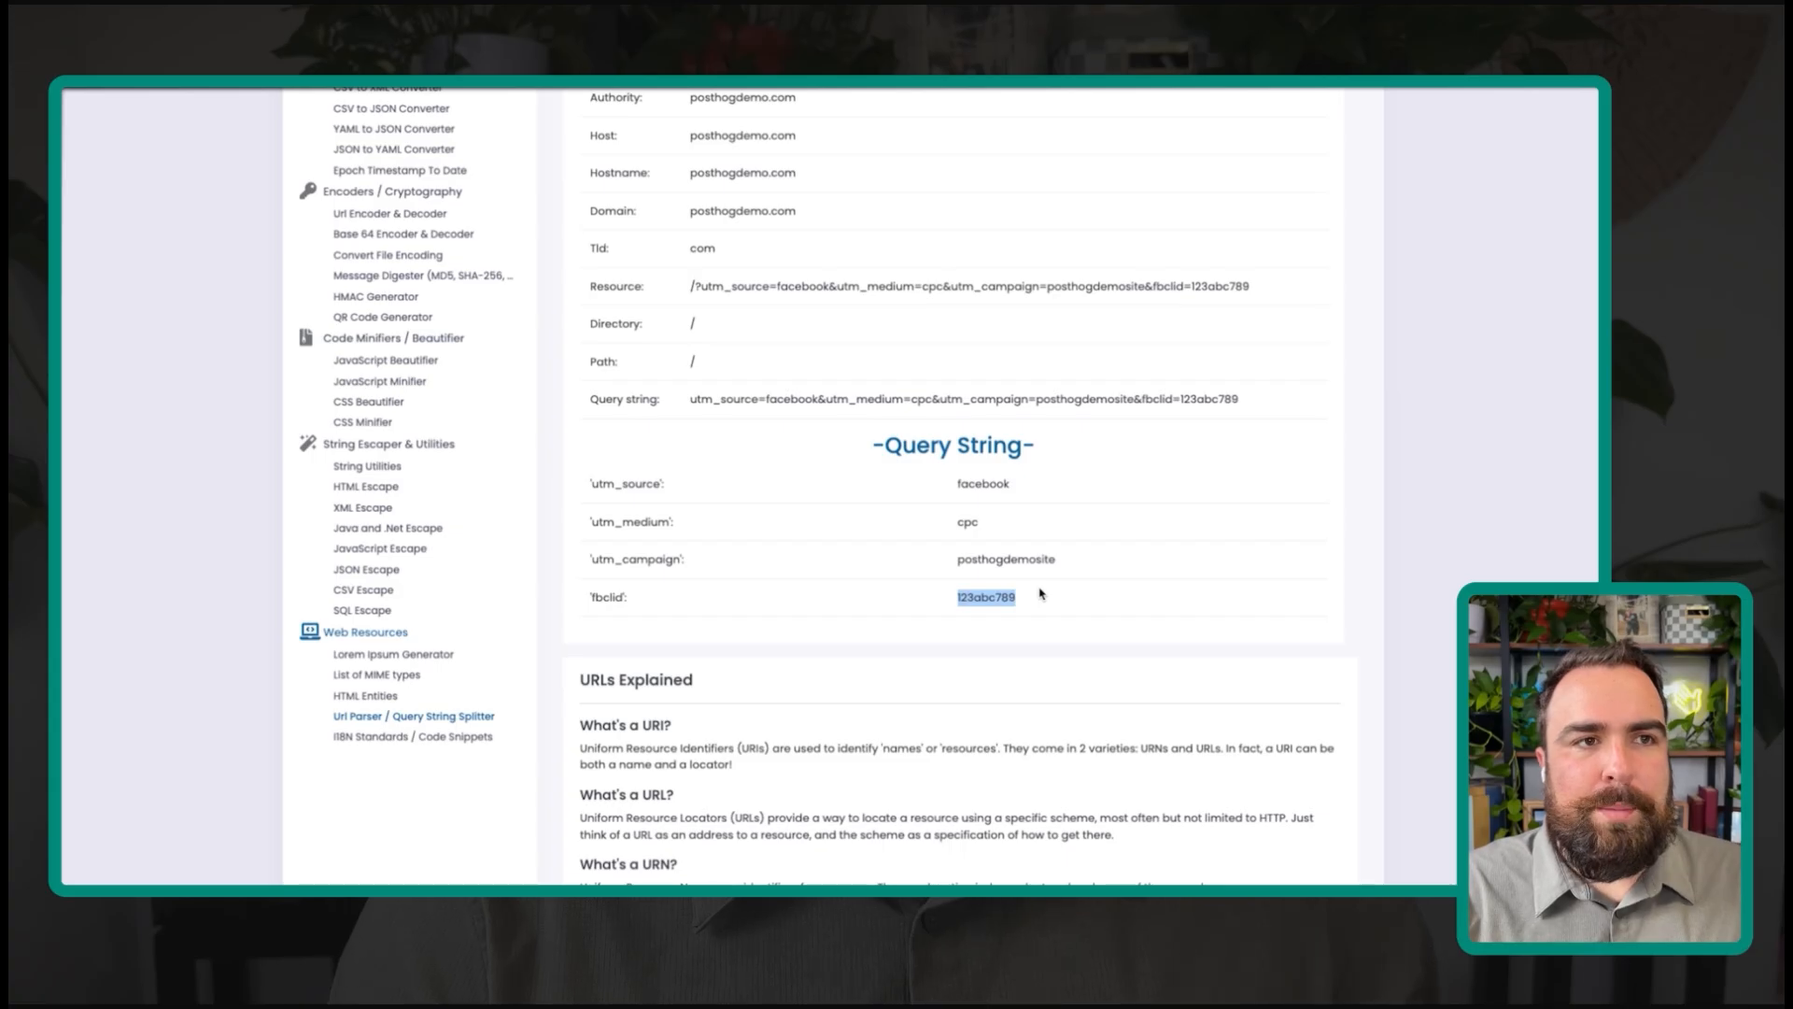
# Step: Search Google for 'chatgpt' in a new tab
pyautogui.hotkey('ctrl', 't')
pyautogui.write('chatgpt')
pyautogui.press('Return')
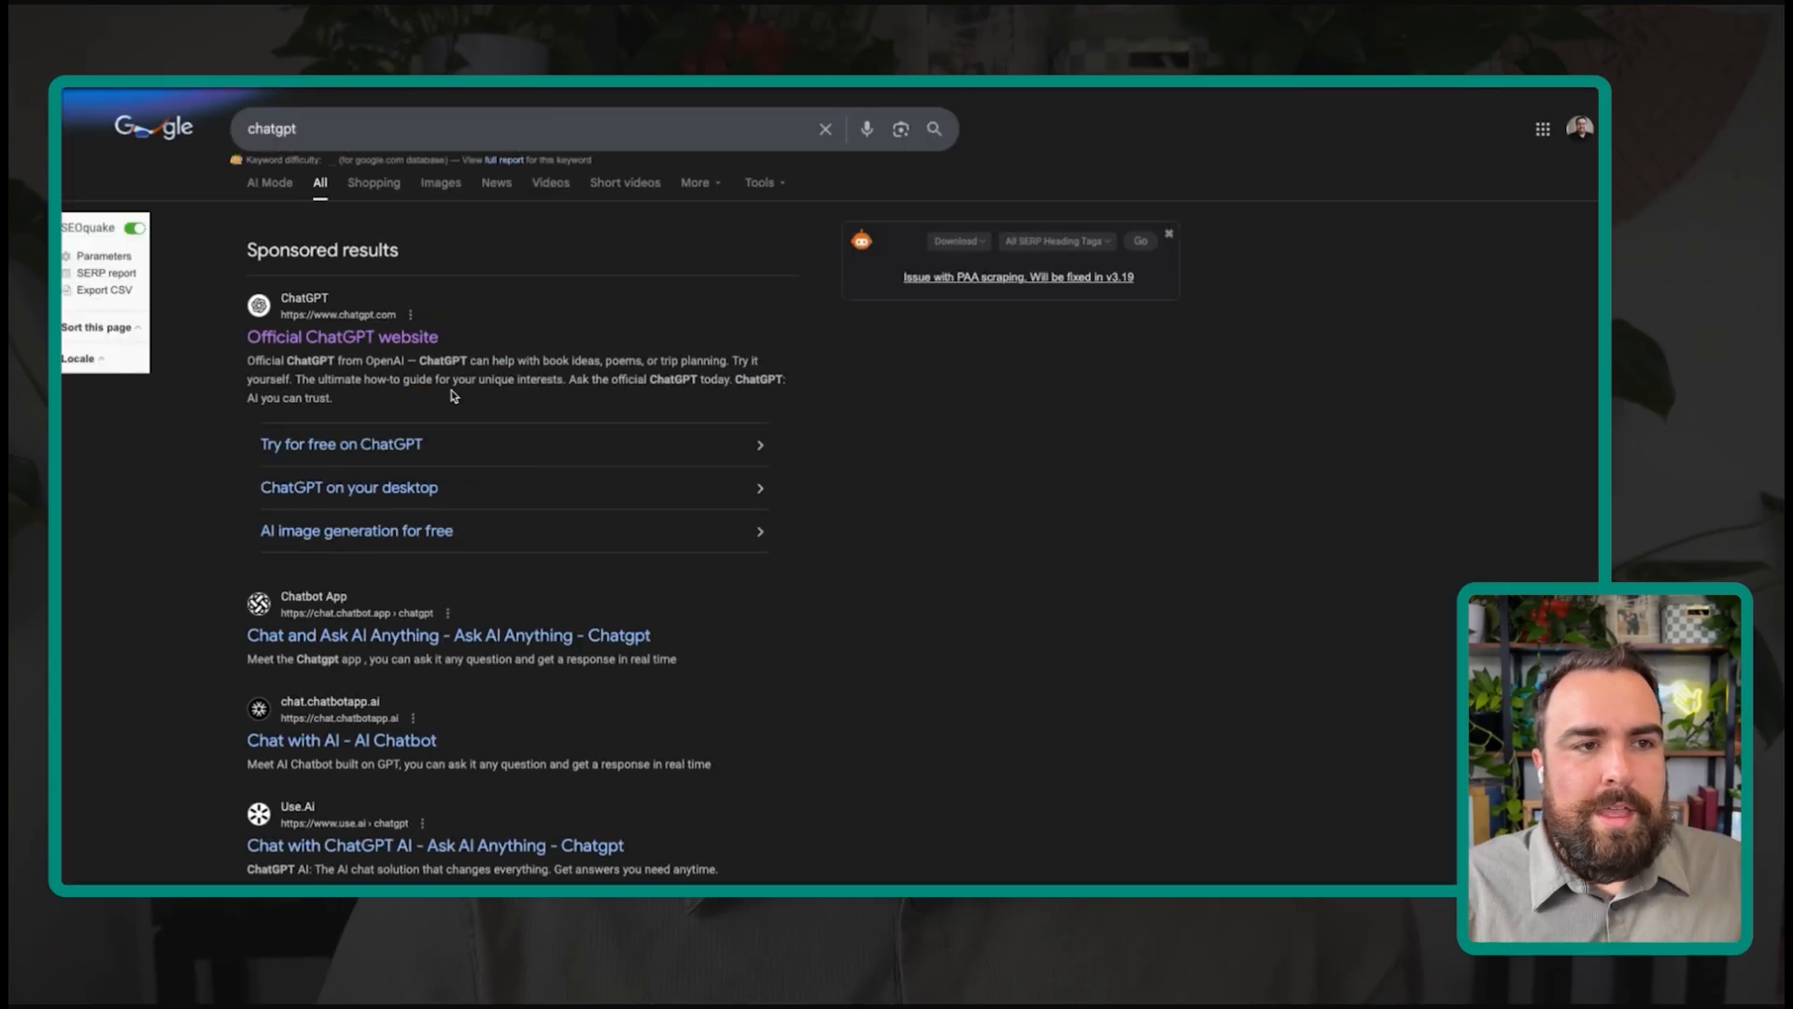
# Step: Replace the parser's URL with the ChatGPT ad link and parse it
pyautogui.click(363, 336)
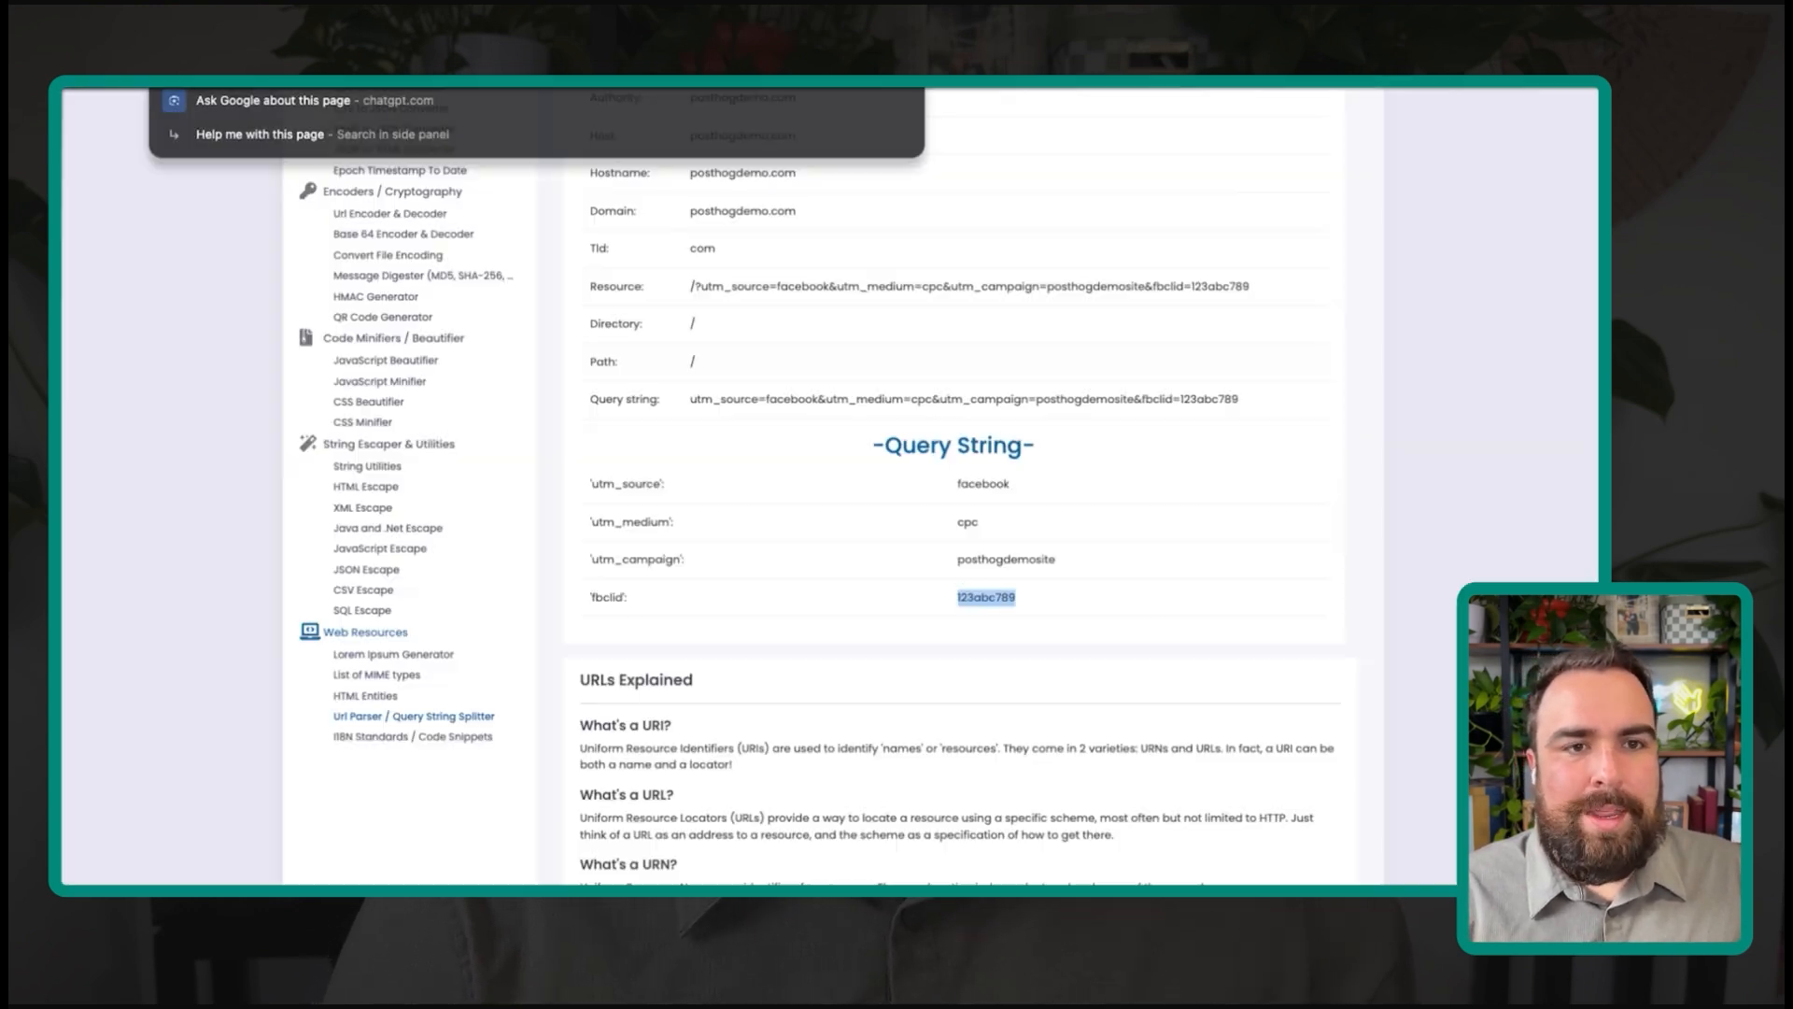
pyautogui.scroll(5, 775, 332)
pyautogui.click(777, 327)
pyautogui.press('super+a')
pyautogui.press('super+v')
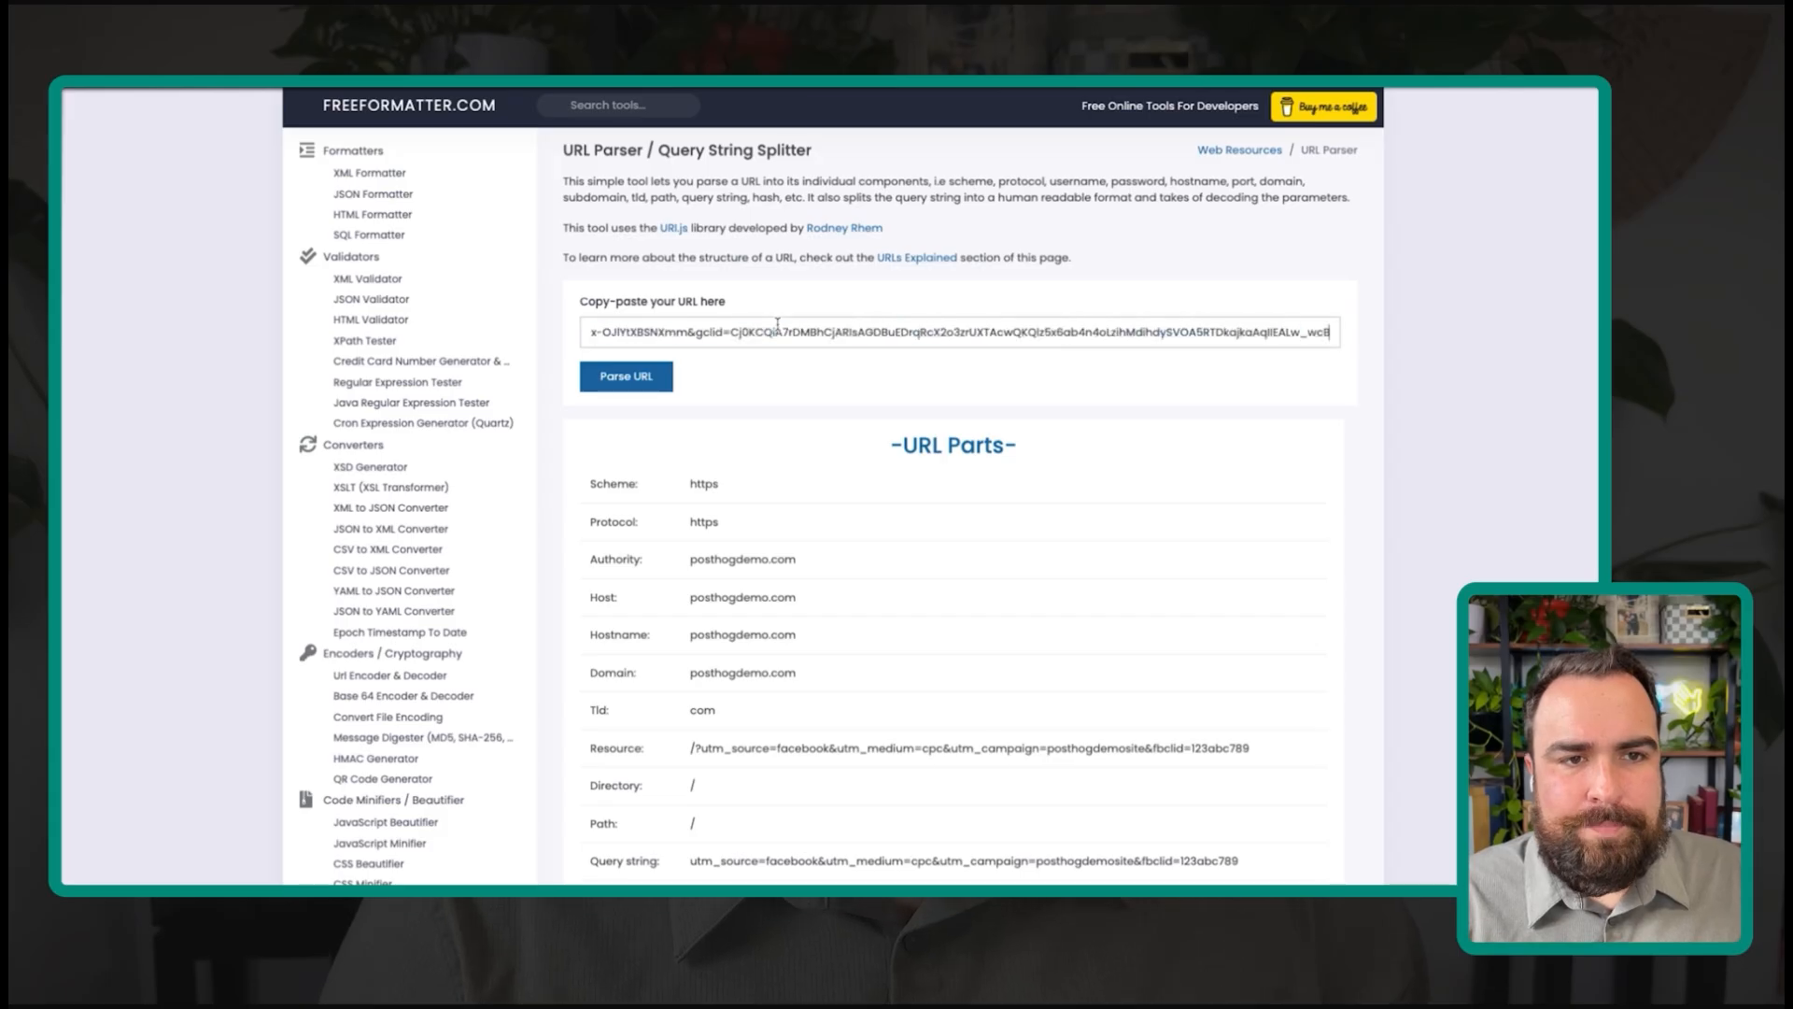
pyautogui.click(598, 378)
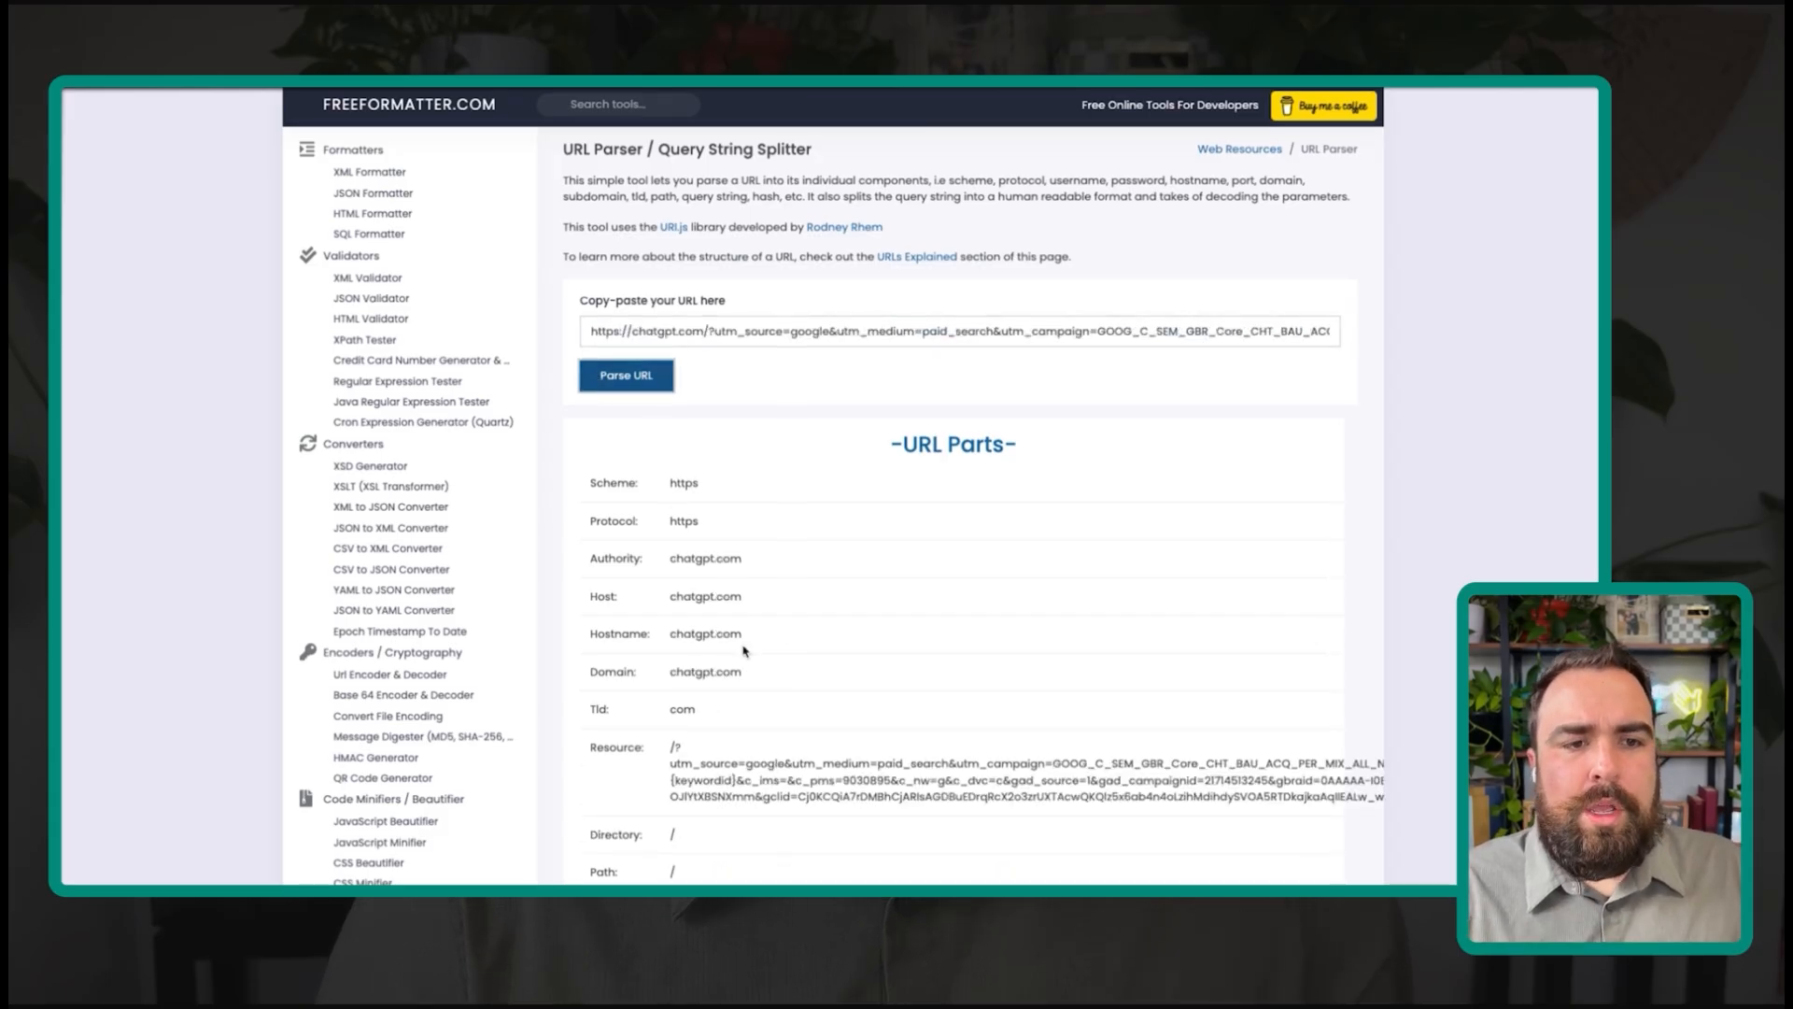
# Step: Review the Query String values: utm_source google, utm_medium paid_search and the utm_campaign name
pyautogui.scroll(-5, 744, 651)
pyautogui.scroll(-4, 744, 651)
pyautogui.scroll(-2, 654, 523)
pyautogui.moveTo(582, 268); pyautogui.dragTo(772, 615)
pyautogui.scroll(1, 772, 617)
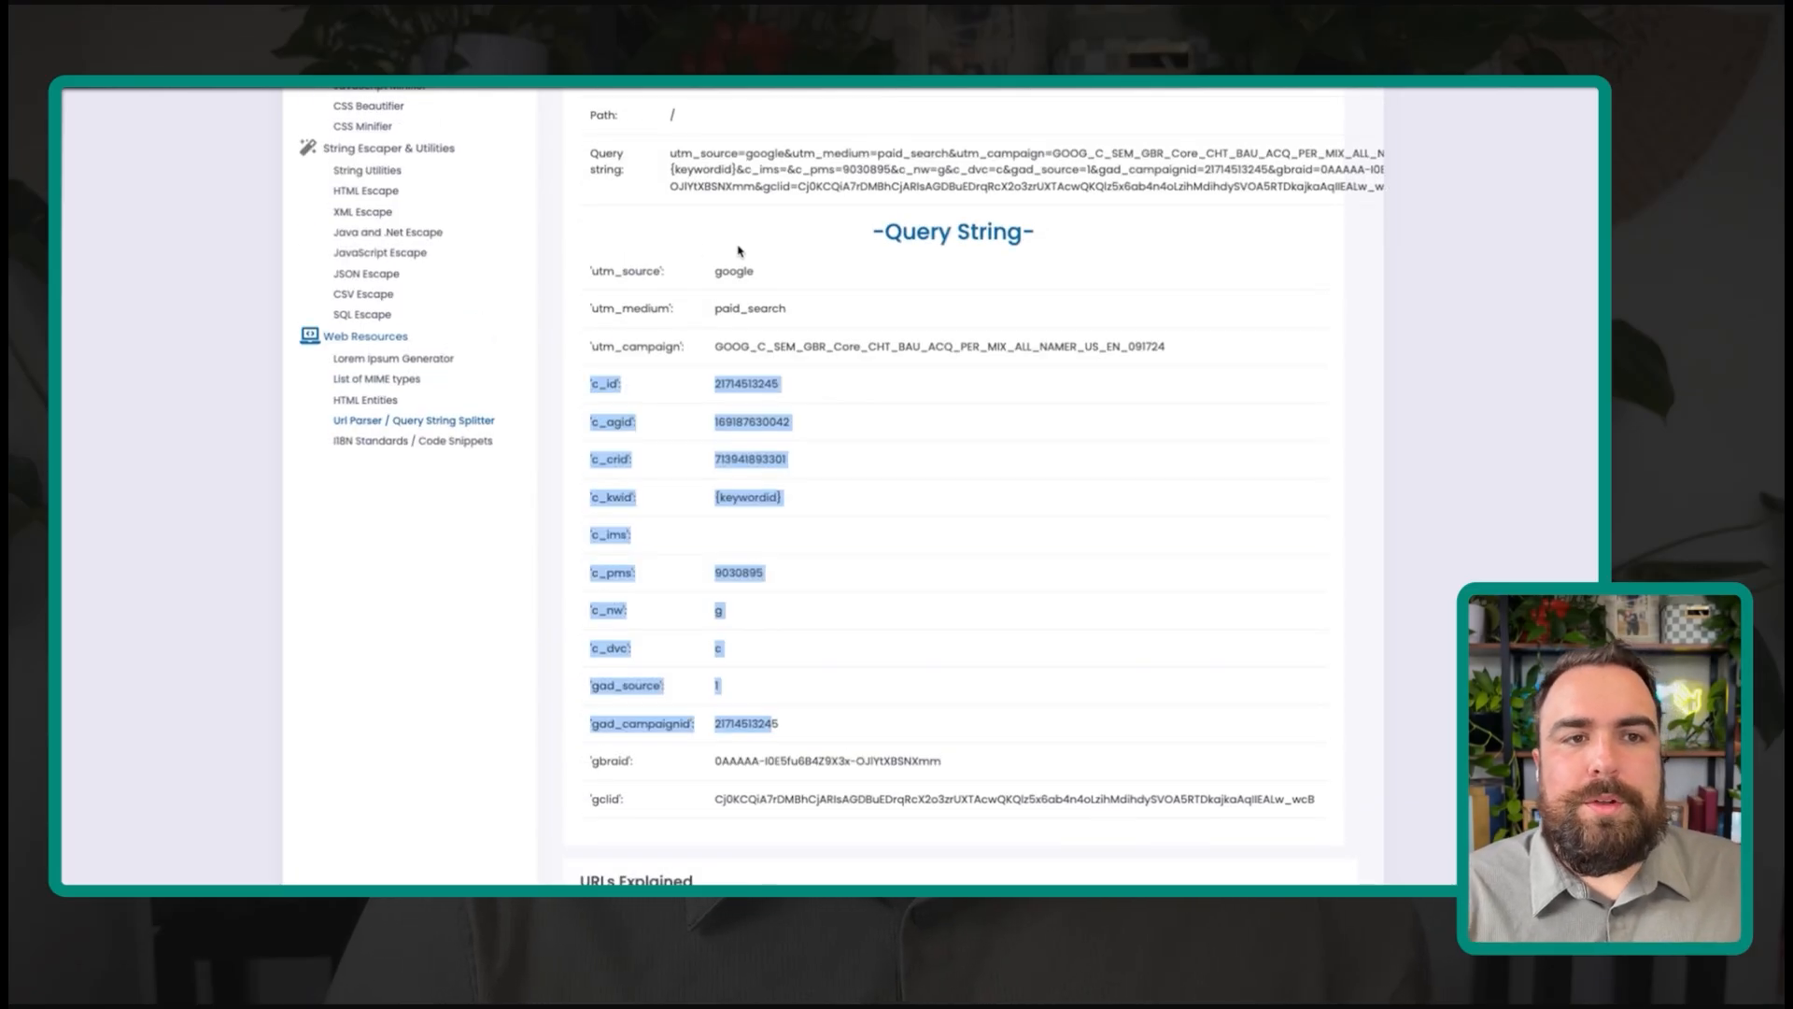
pyautogui.doubleClick(733, 271)
pyautogui.doubleClick(750, 308)
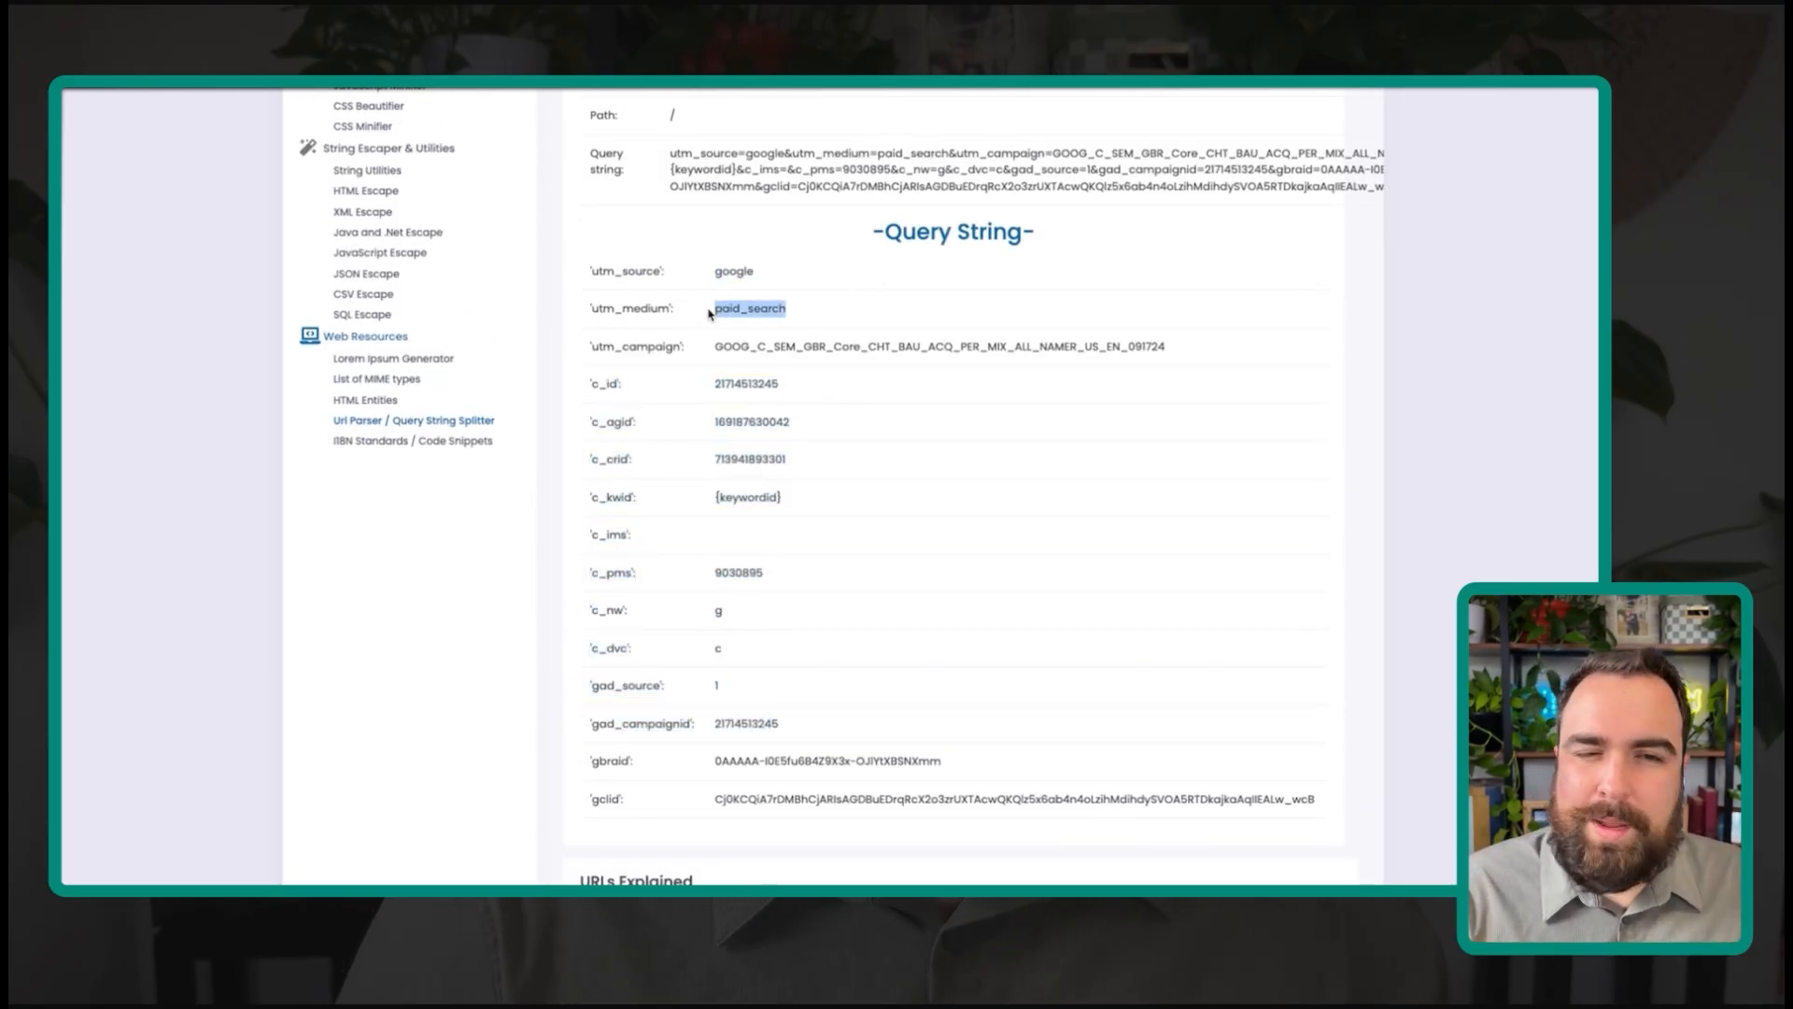
pyautogui.tripleClick(673, 346)
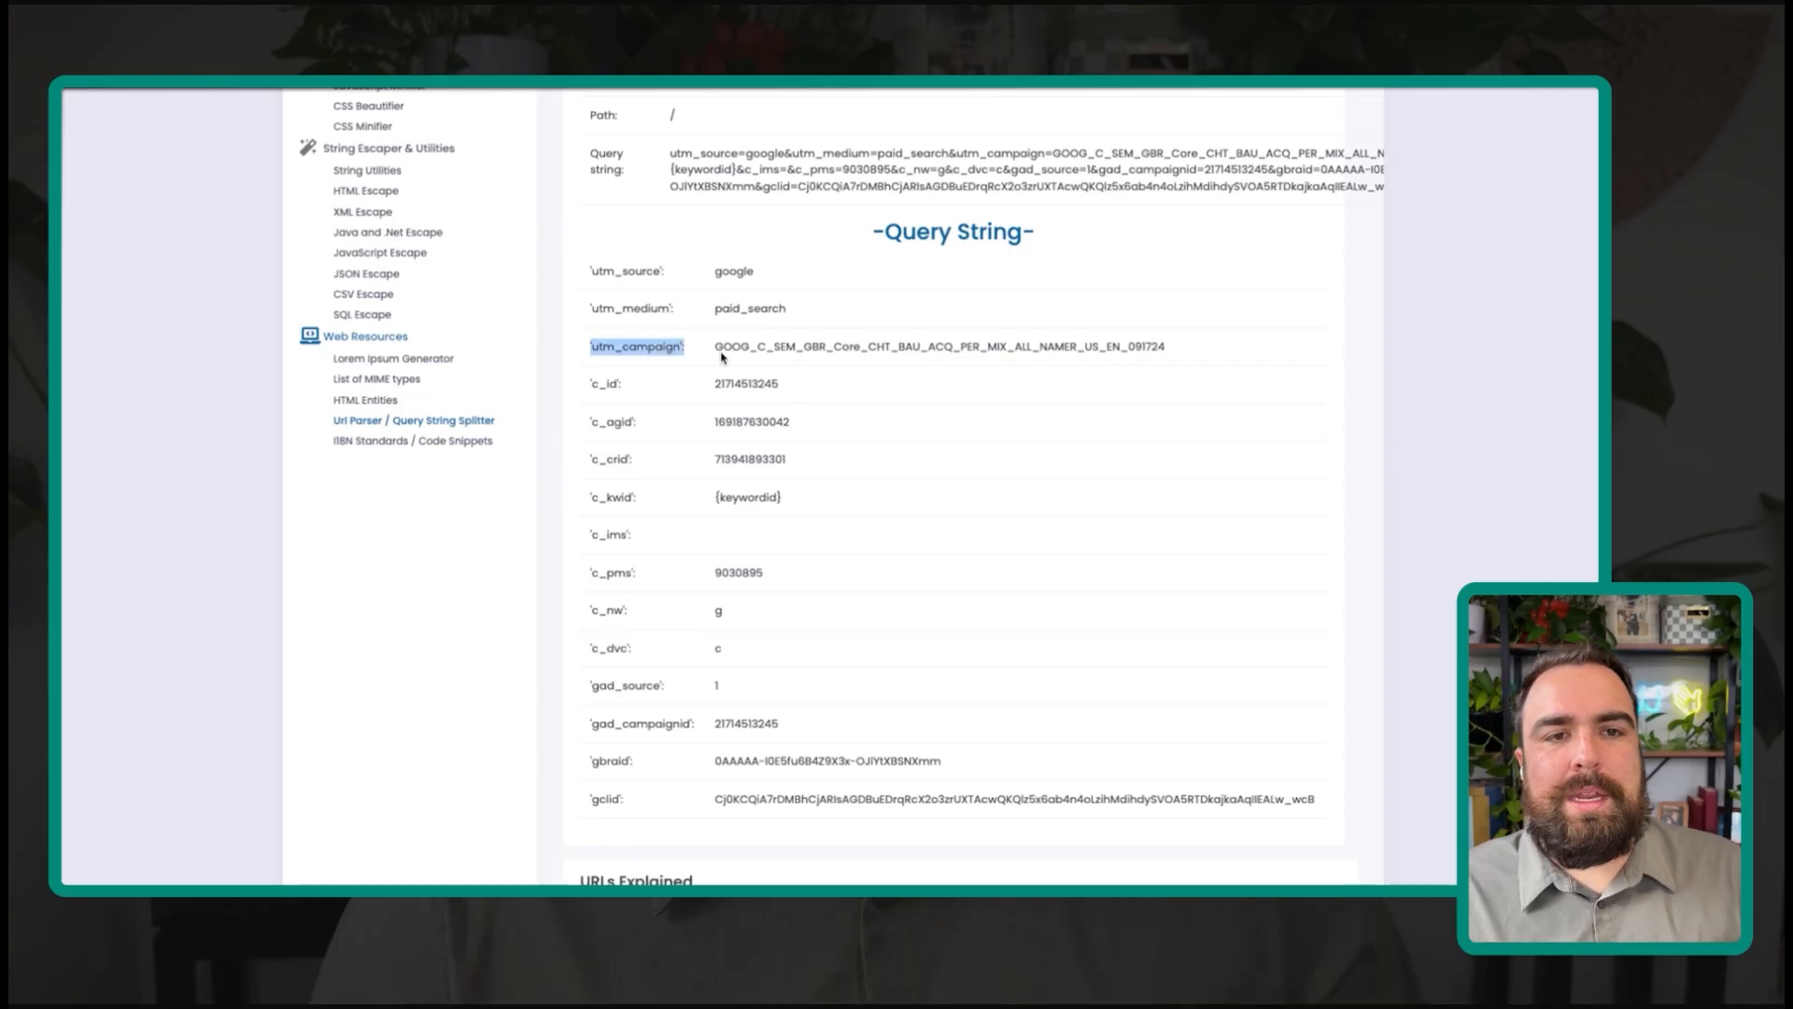
pyautogui.doubleClick(849, 346)
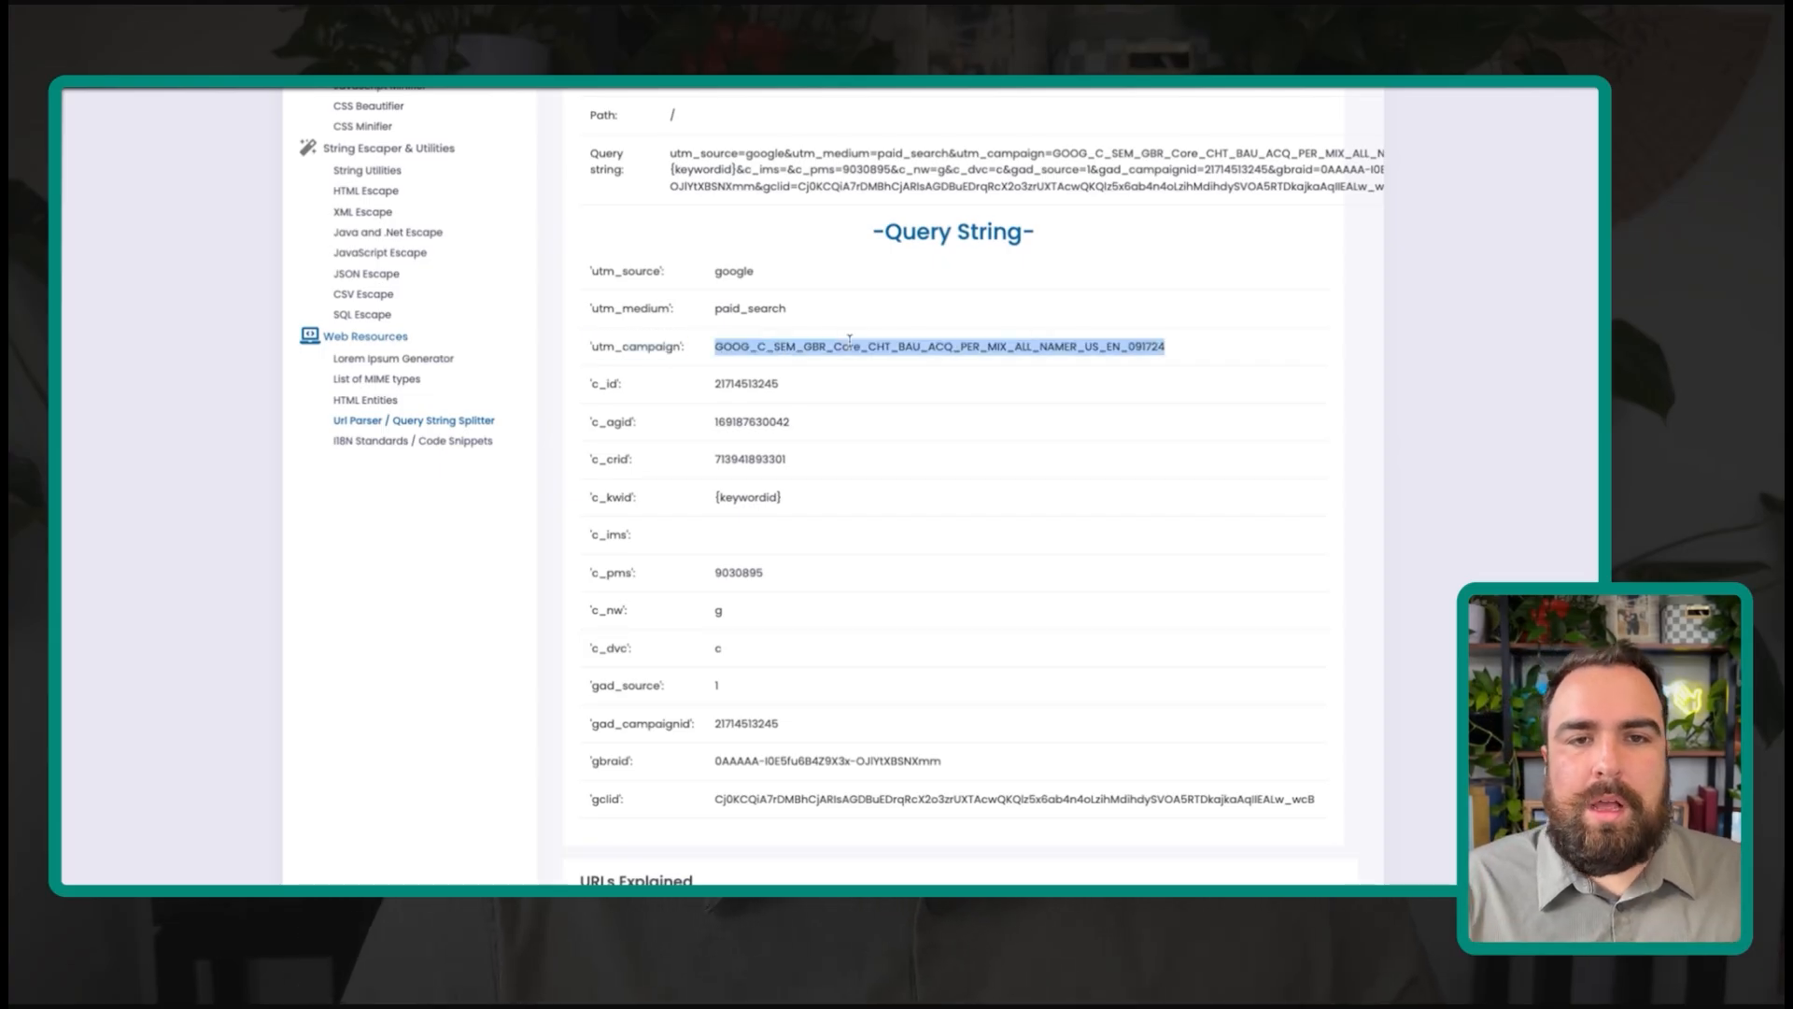
pyautogui.click(965, 363)
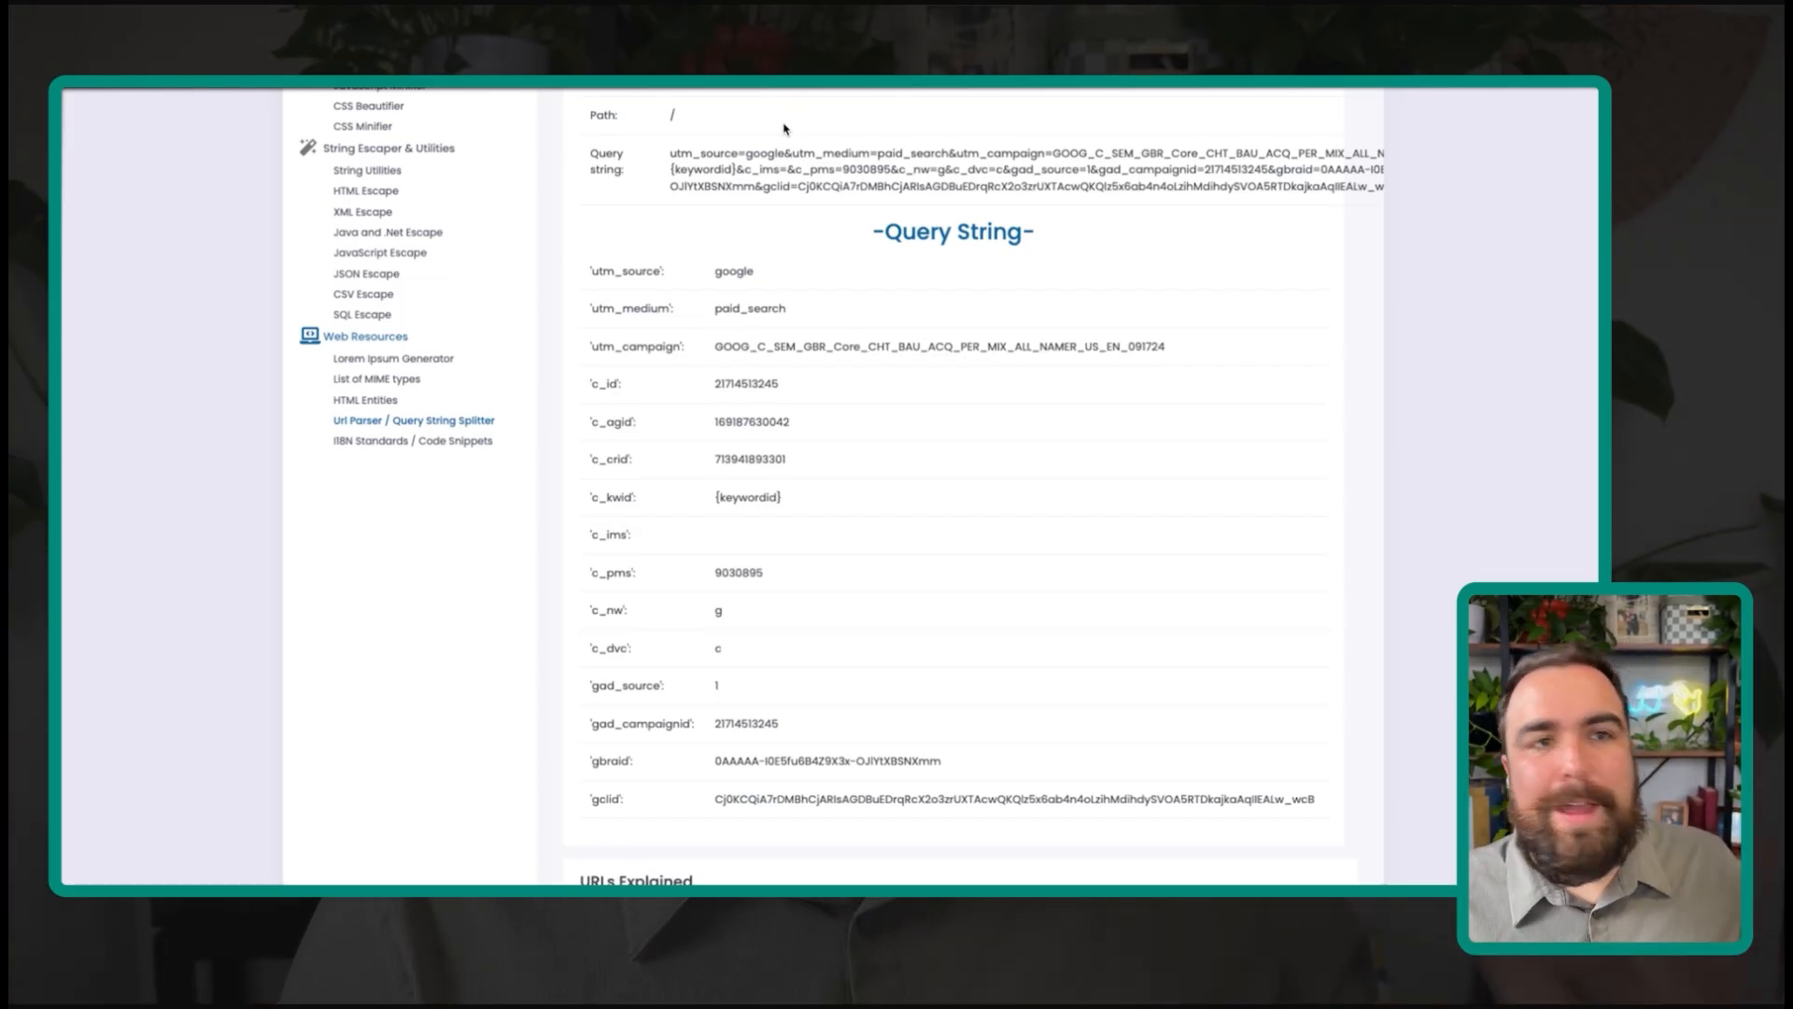
pyautogui.scroll(1, 784, 129)
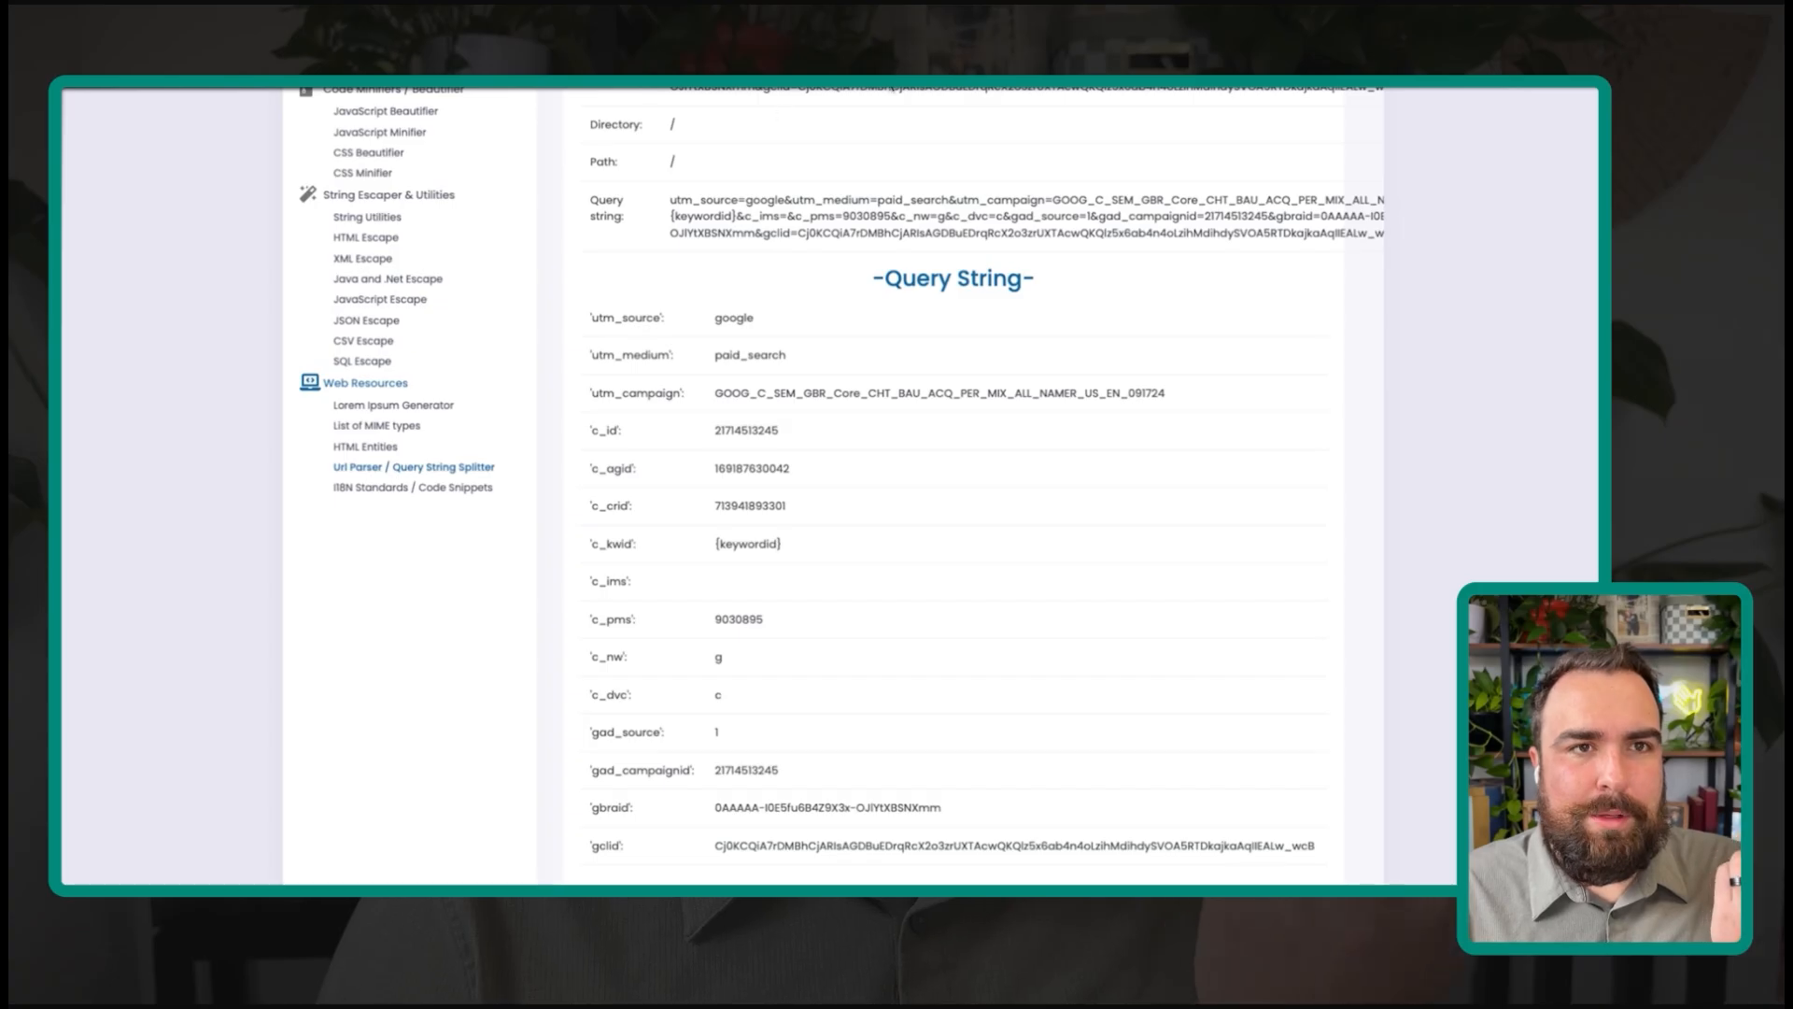
pyautogui.press('super+l')
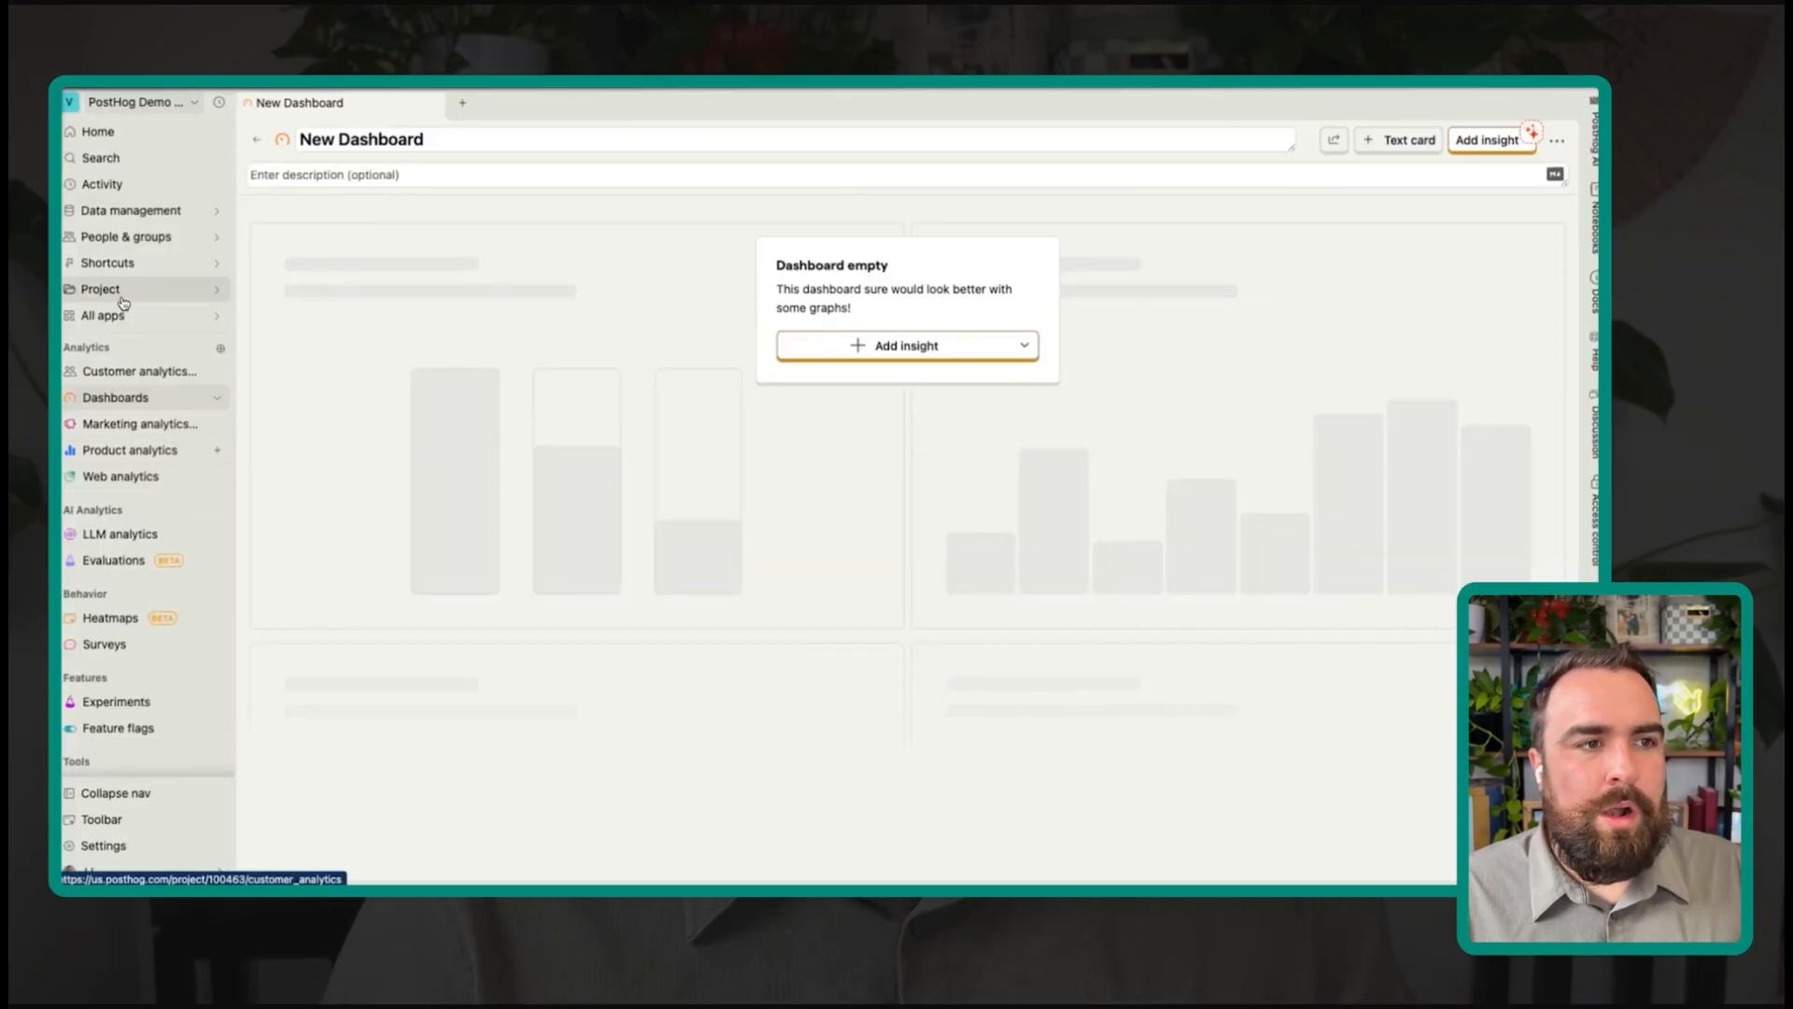
# Step: Review recently captured events in Activity, then bring up the full Dashboards list
pyautogui.click(132, 185)
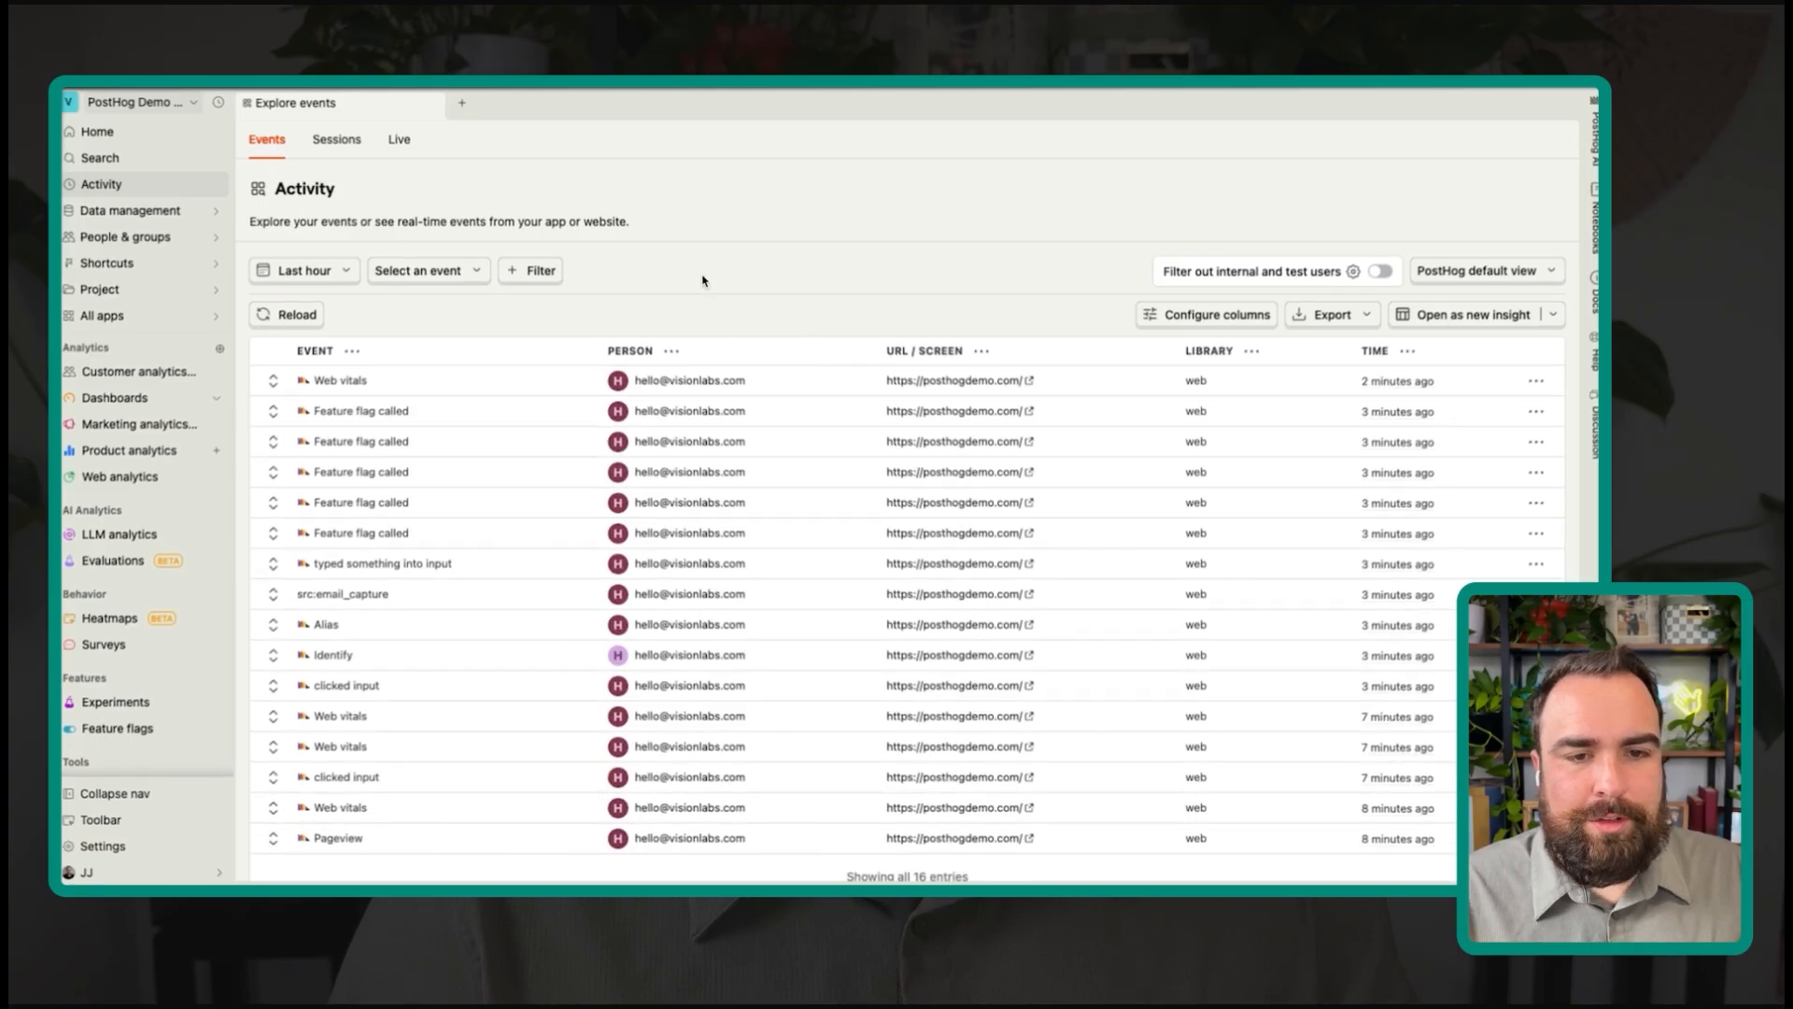
pyautogui.scroll(-1, 714, 574)
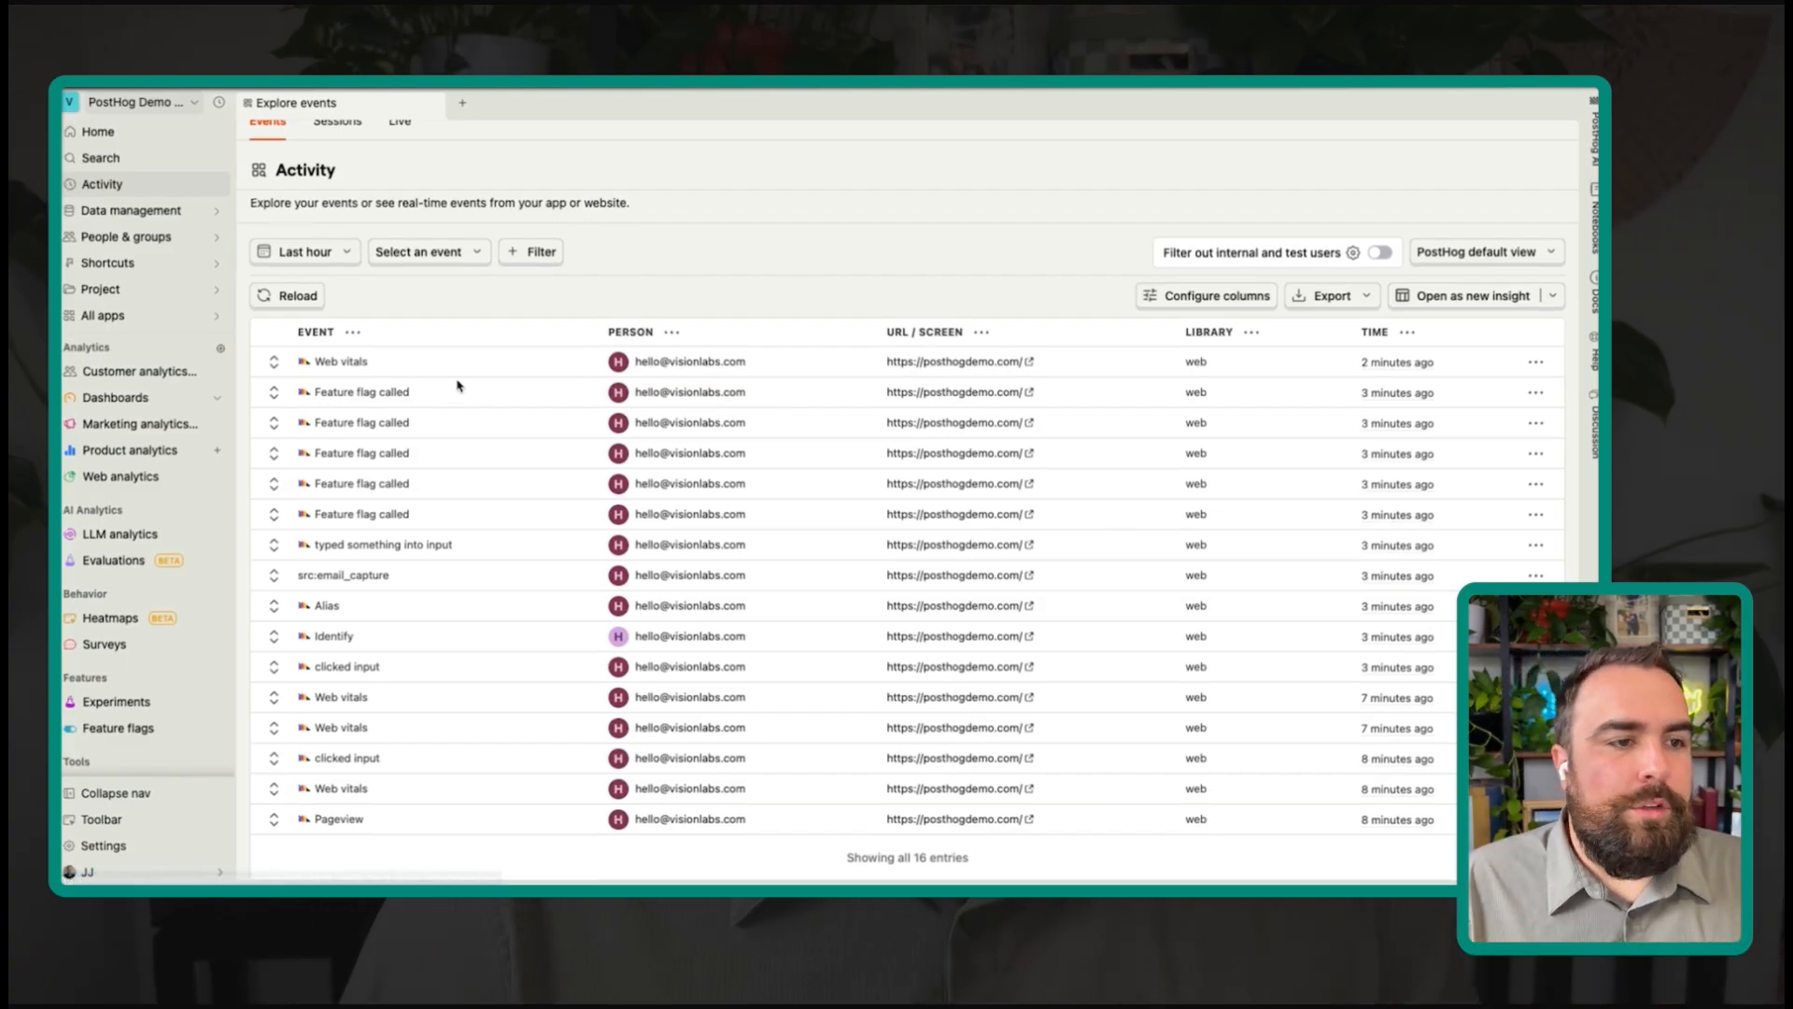
pyautogui.click(218, 399)
pyautogui.click(218, 400)
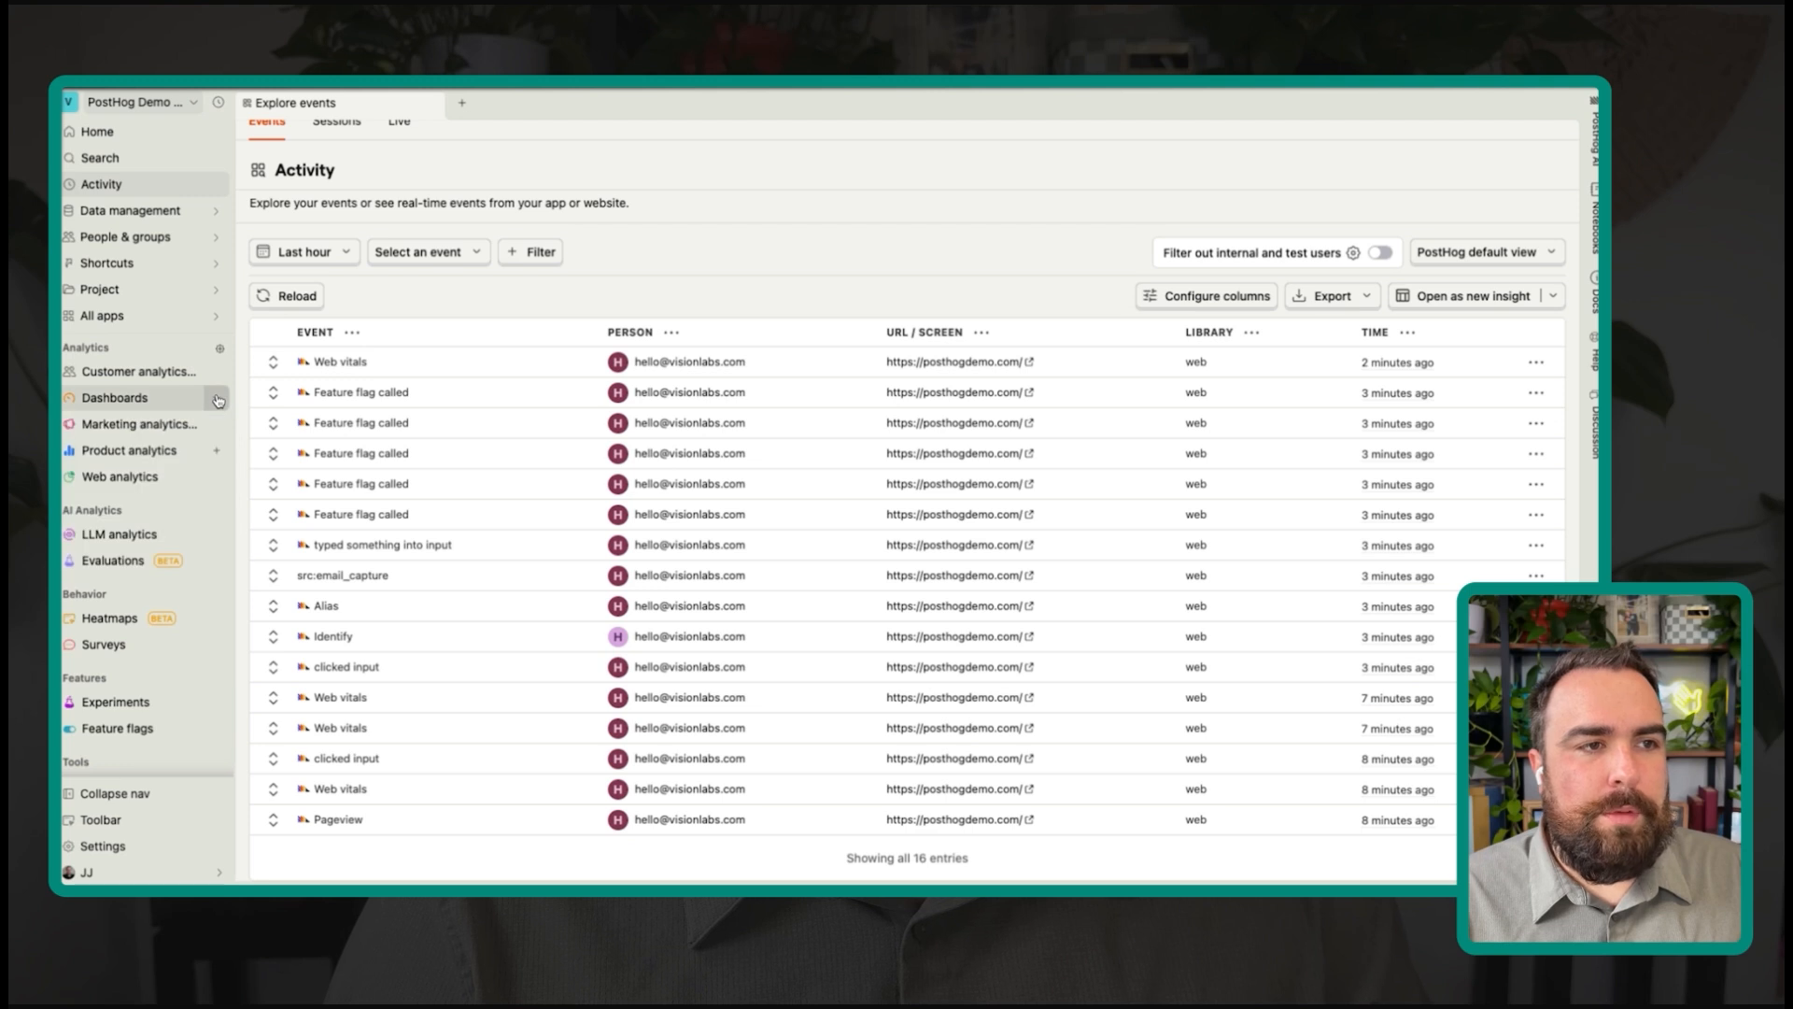
pyautogui.click(137, 398)
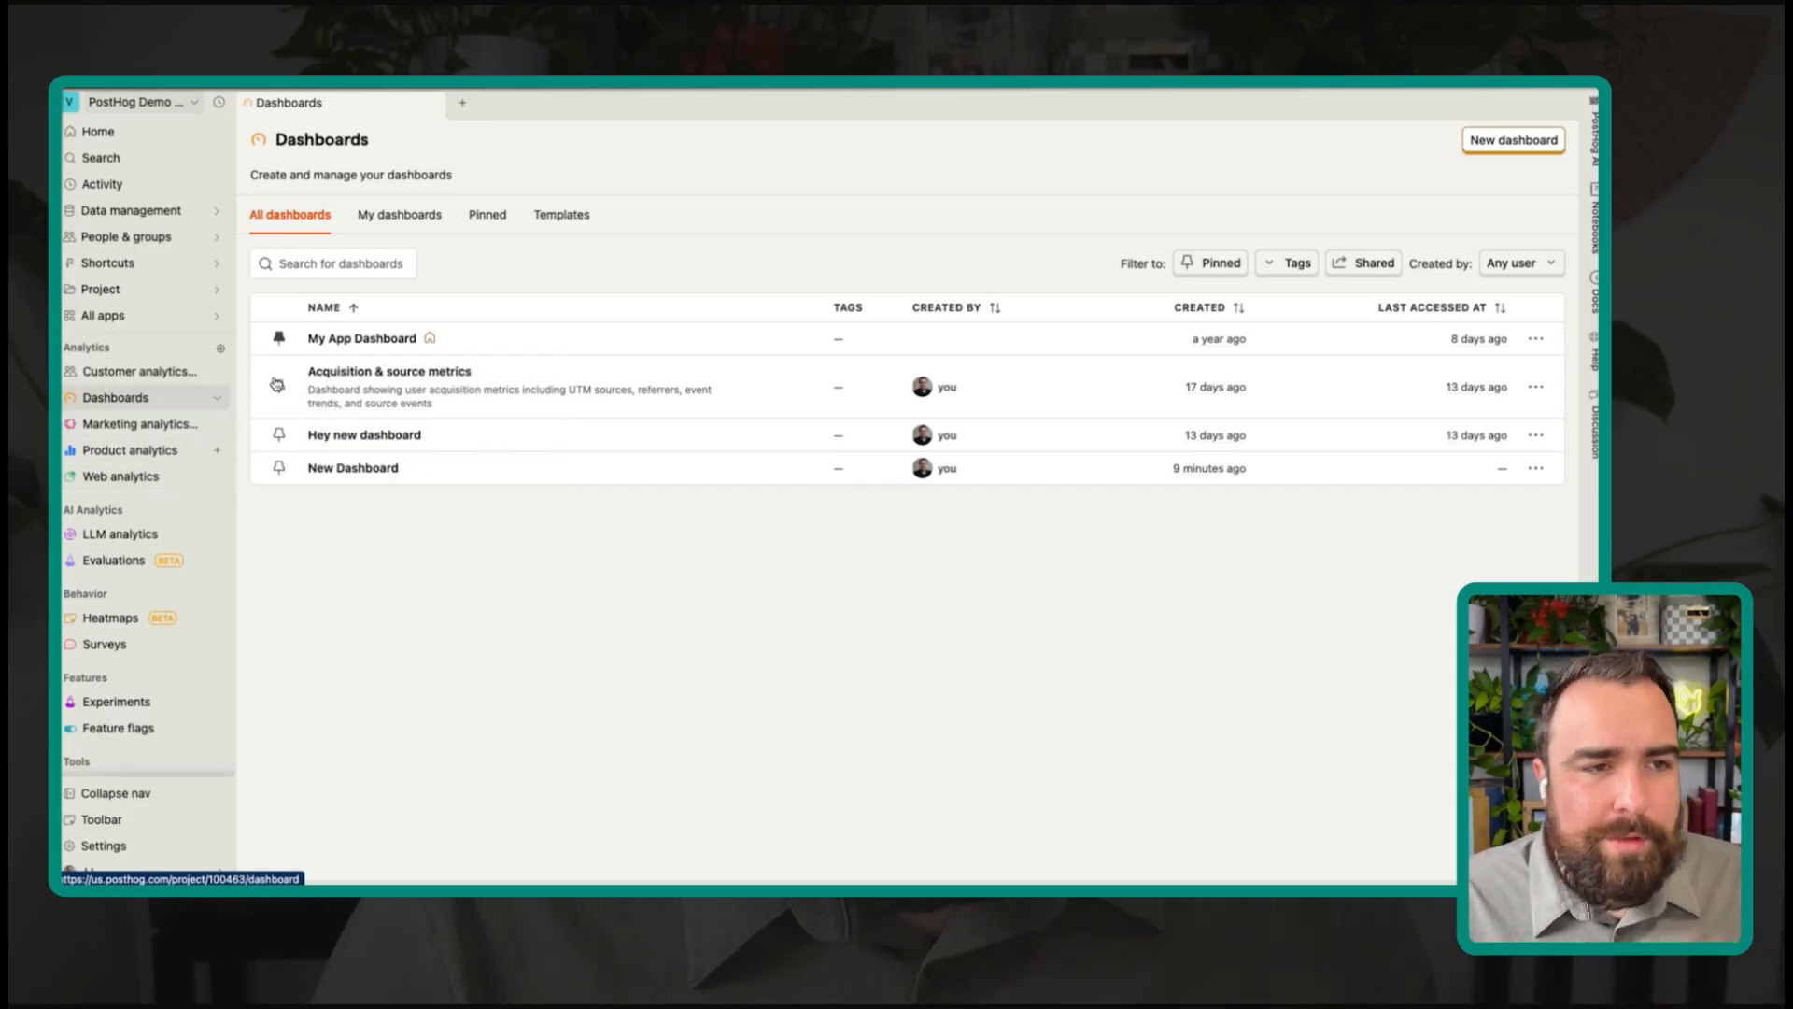
# Step: Create a blank dashboard titled 'S - Leads' and bring up its Add insight picker
pyautogui.click(1512, 141)
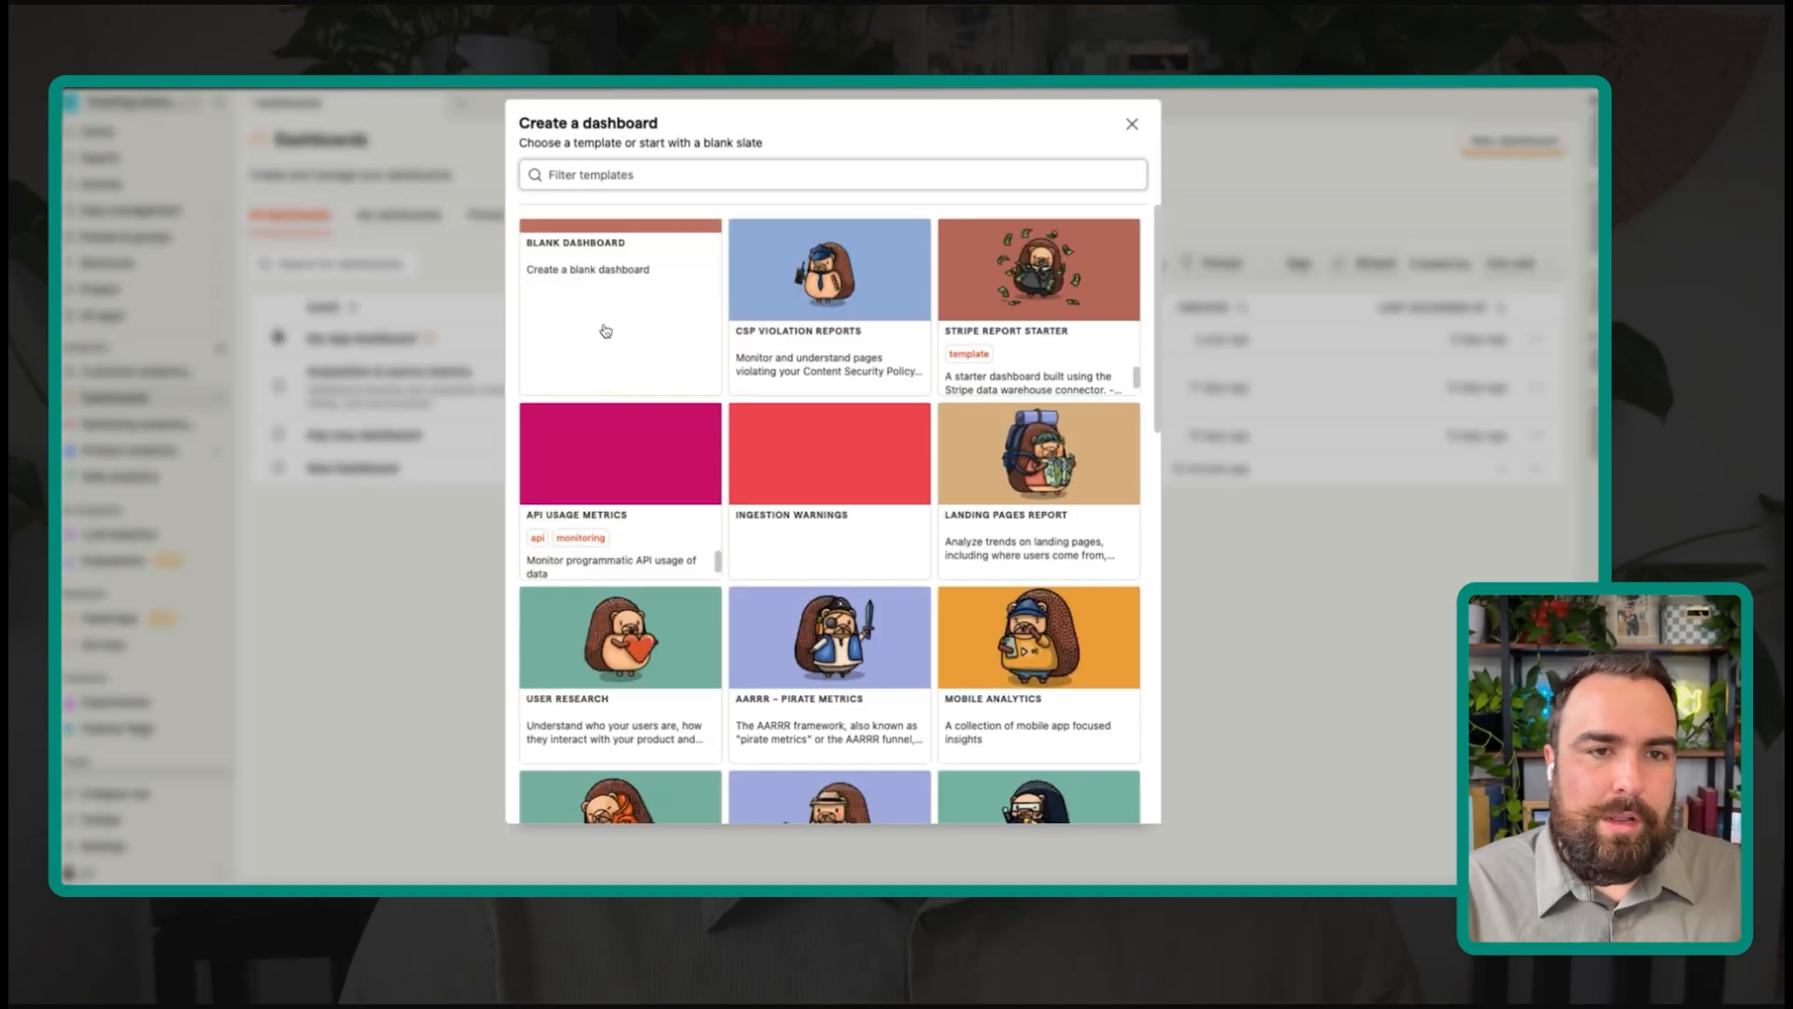
pyautogui.click(626, 290)
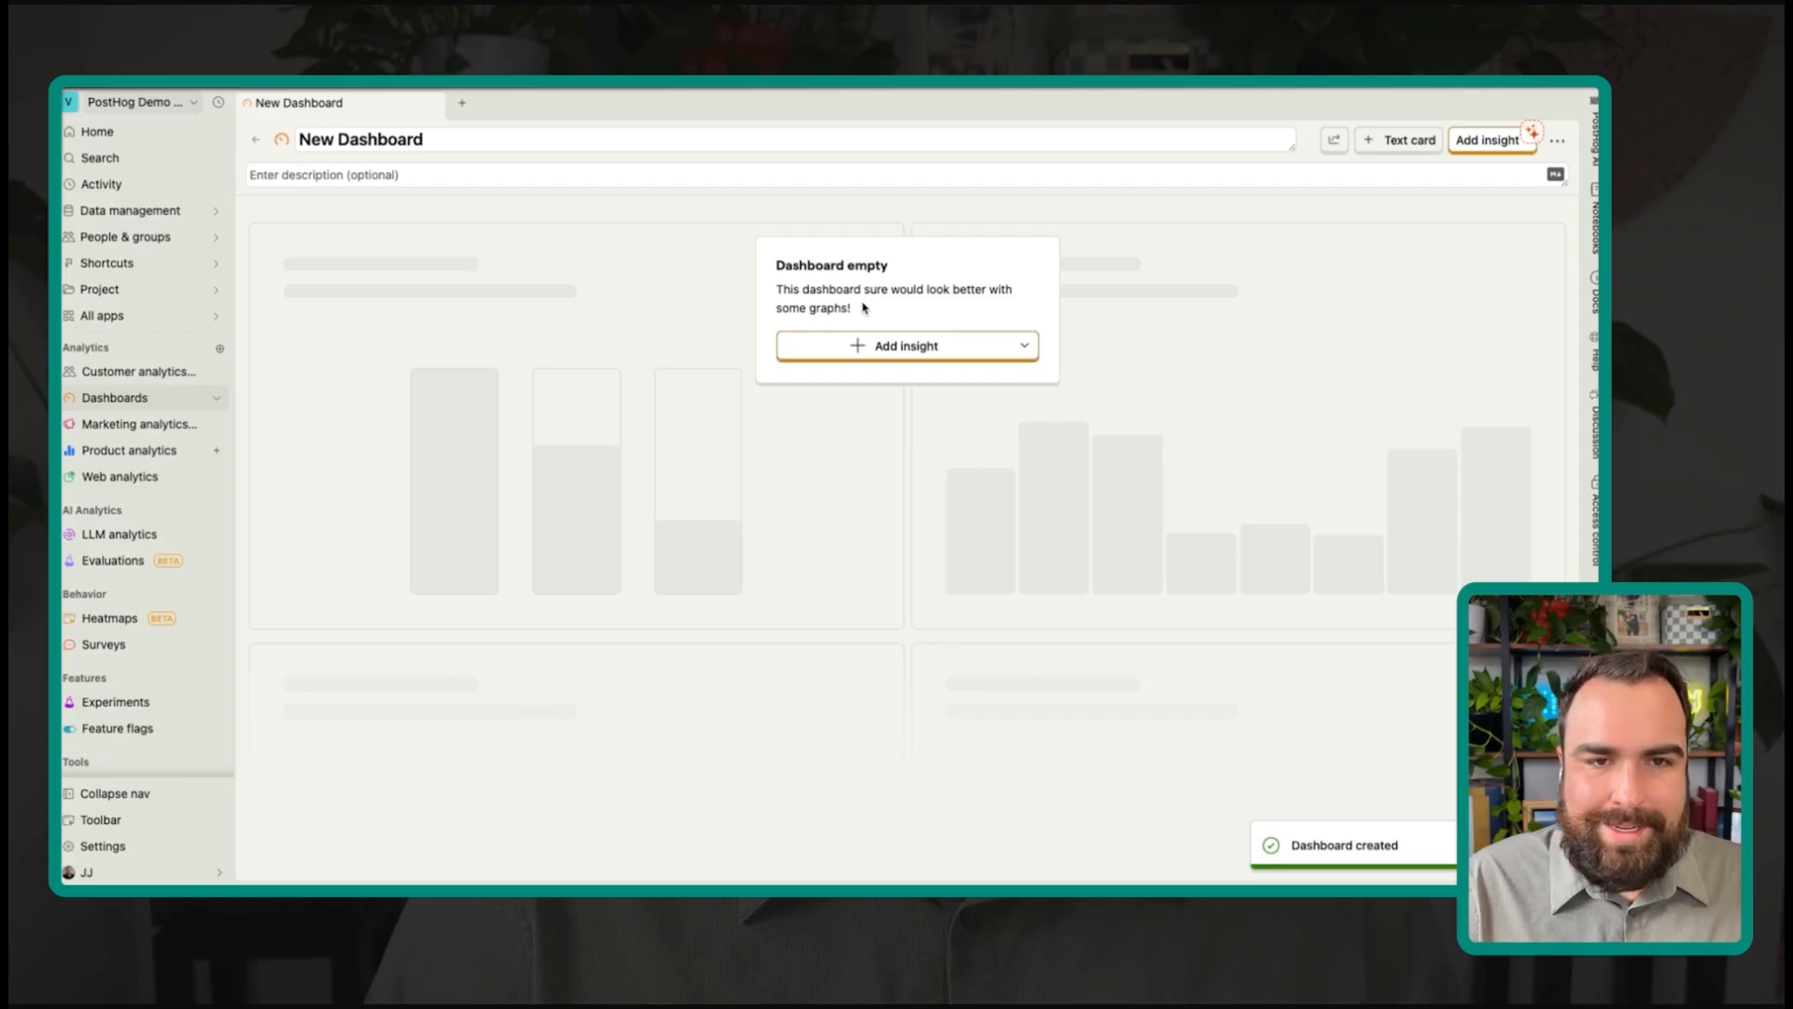
pyautogui.click(547, 142)
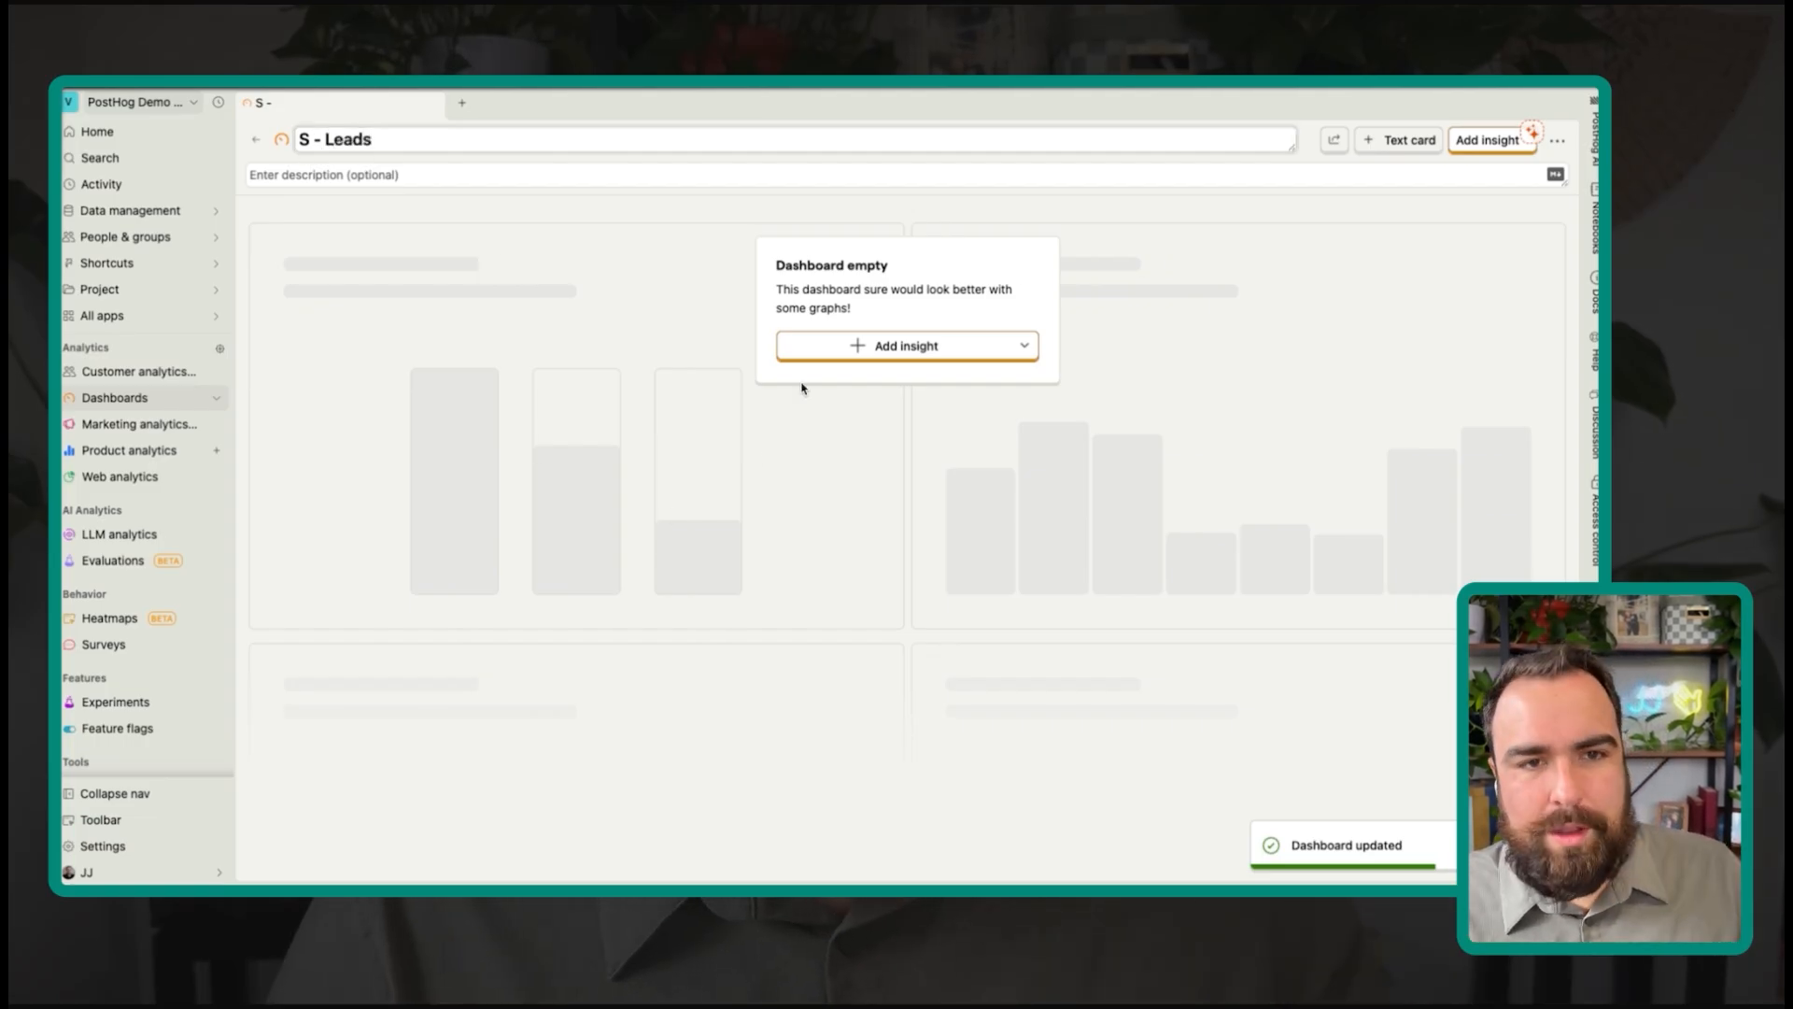
pyautogui.click(1023, 347)
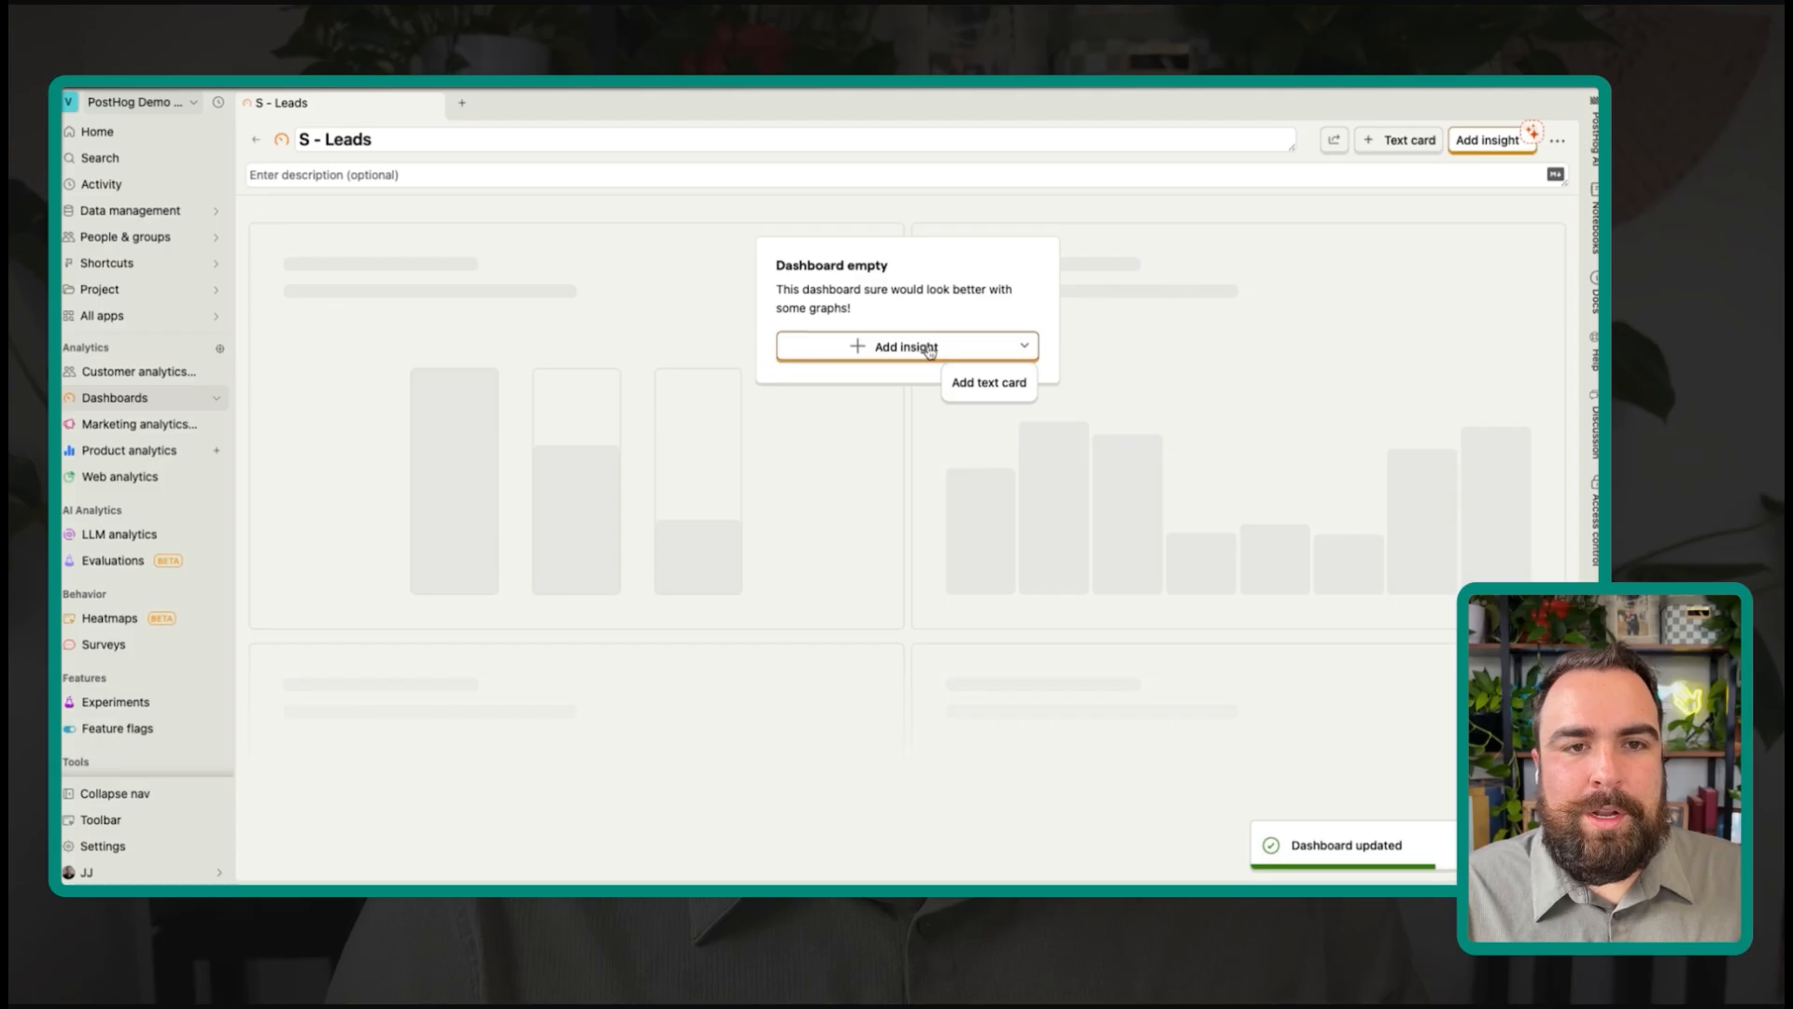
pyautogui.click(930, 349)
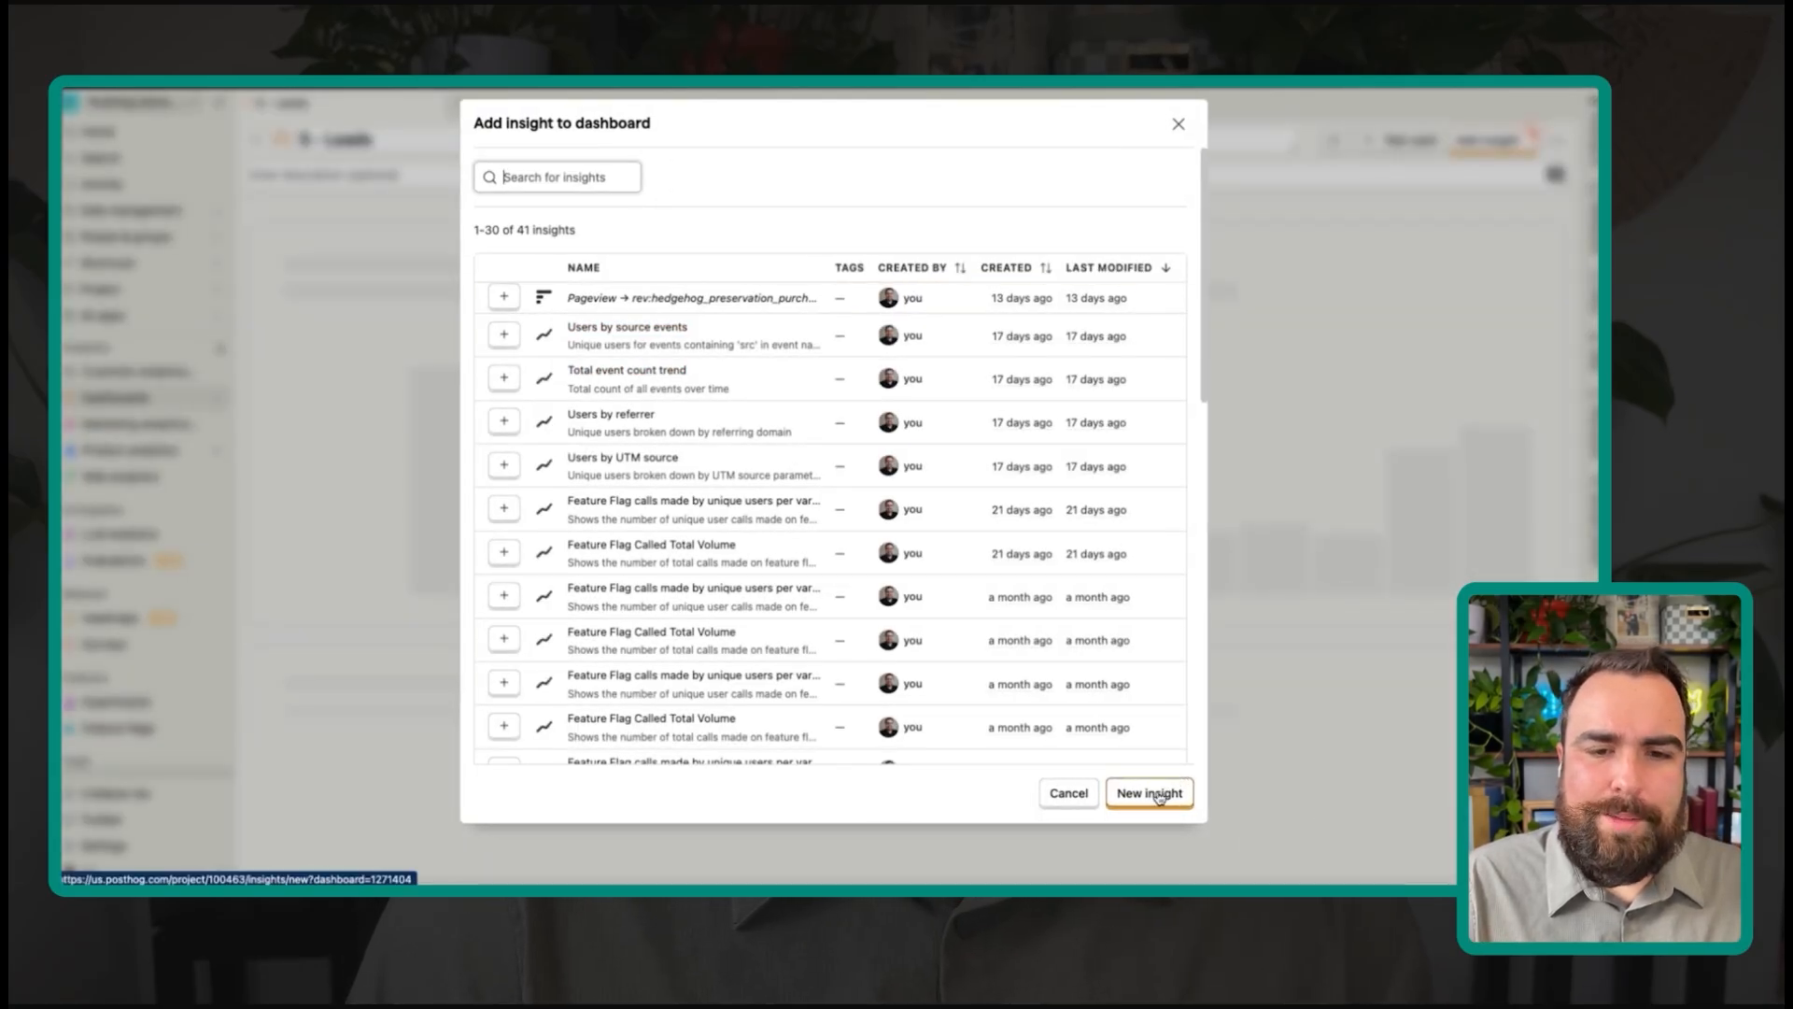
# Step: Start a new Pageview trends insight aggregated by unique users instead of total count
pyautogui.click(1159, 796)
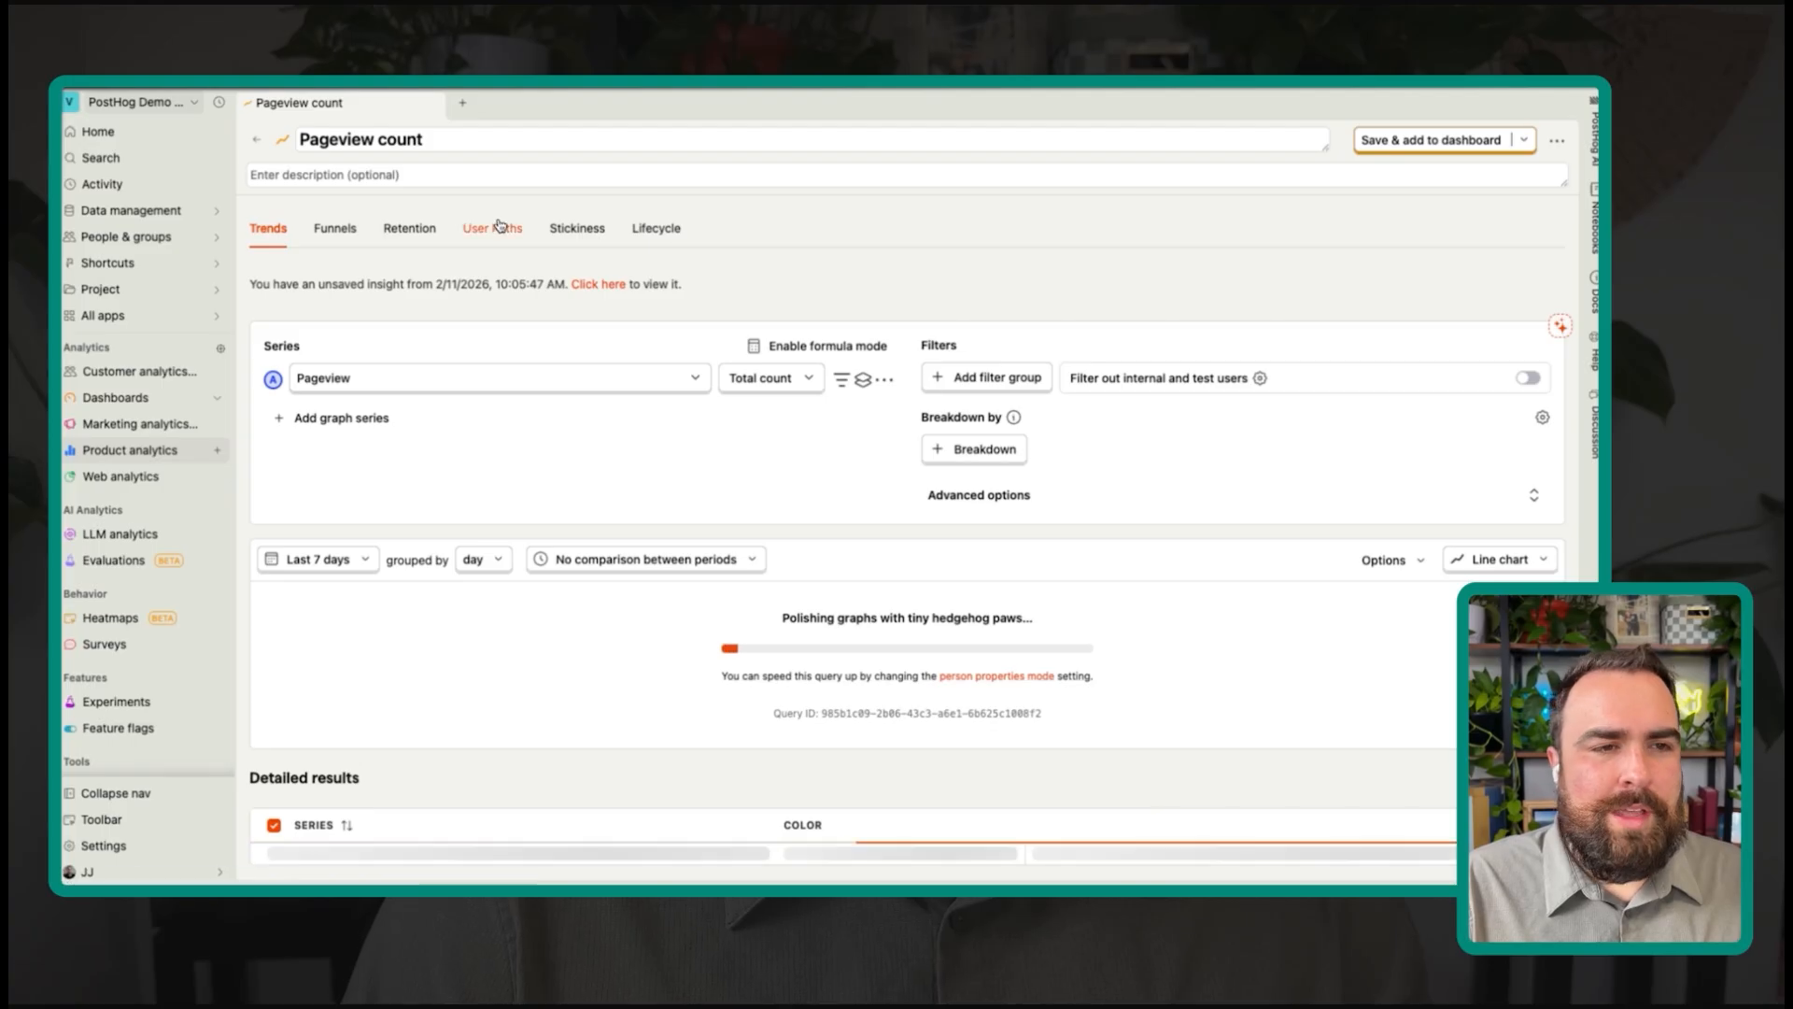
pyautogui.click(672, 391)
pyautogui.click(681, 385)
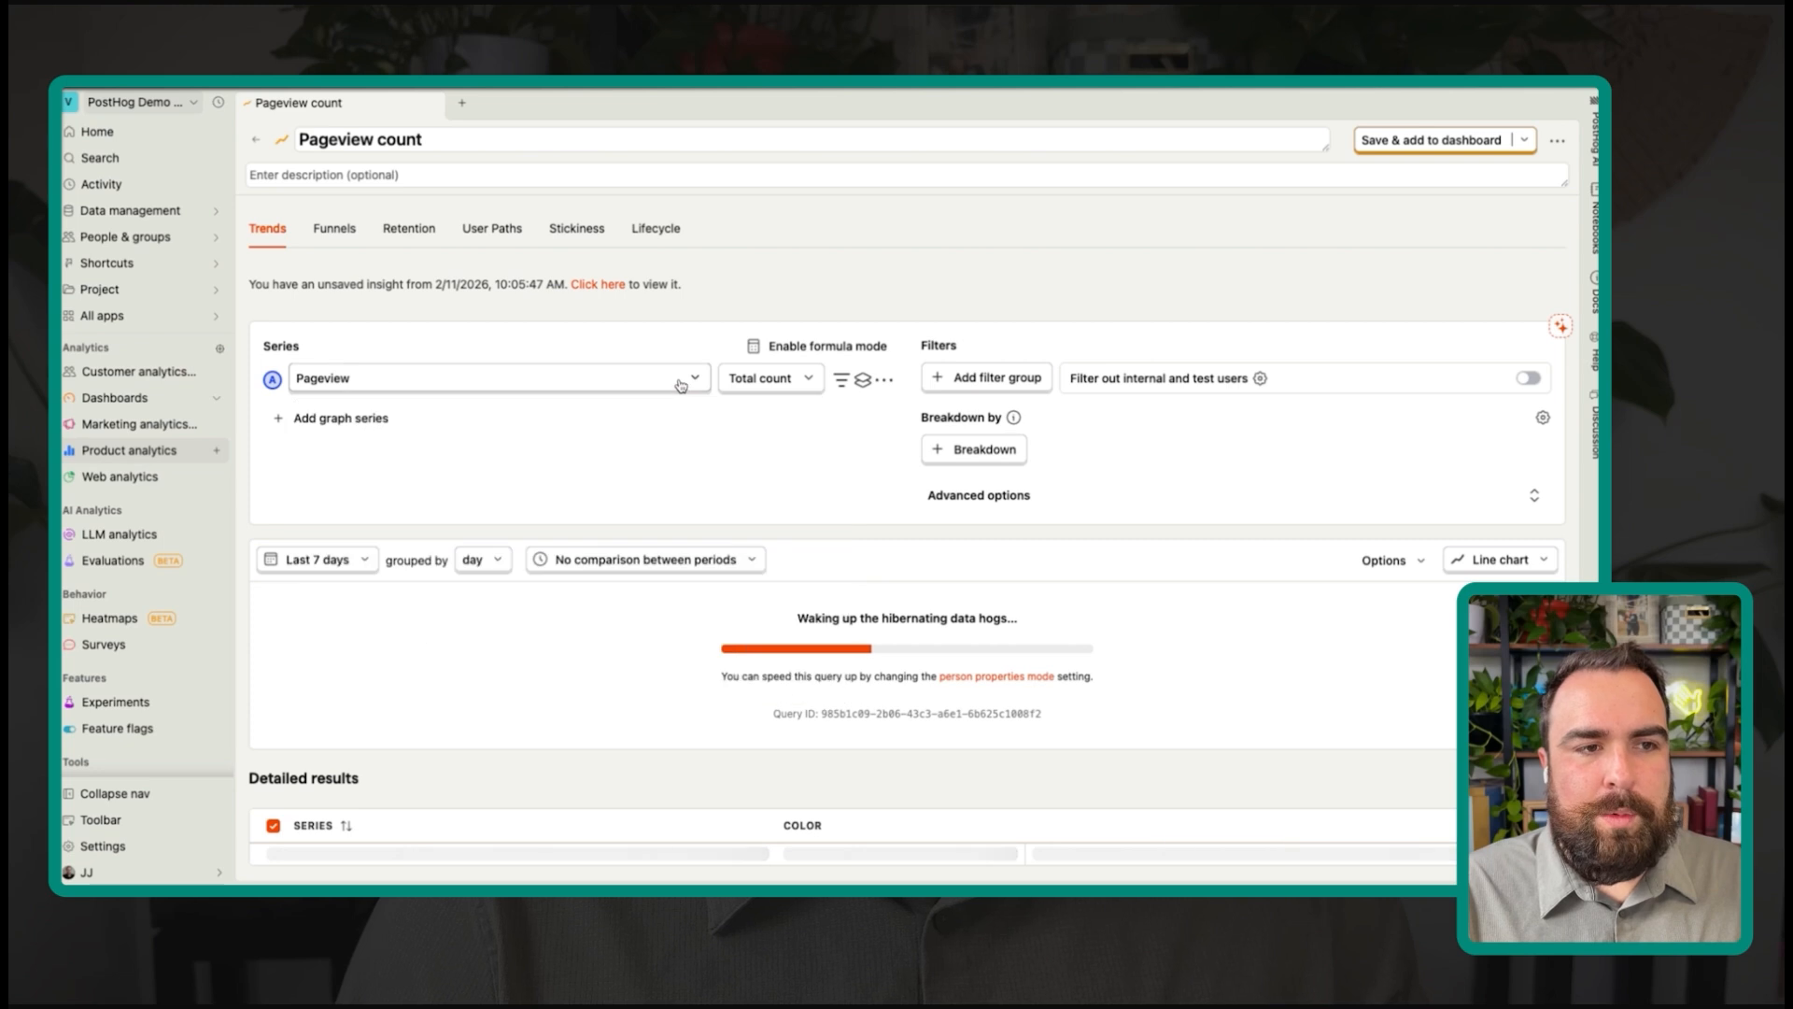
pyautogui.click(762, 378)
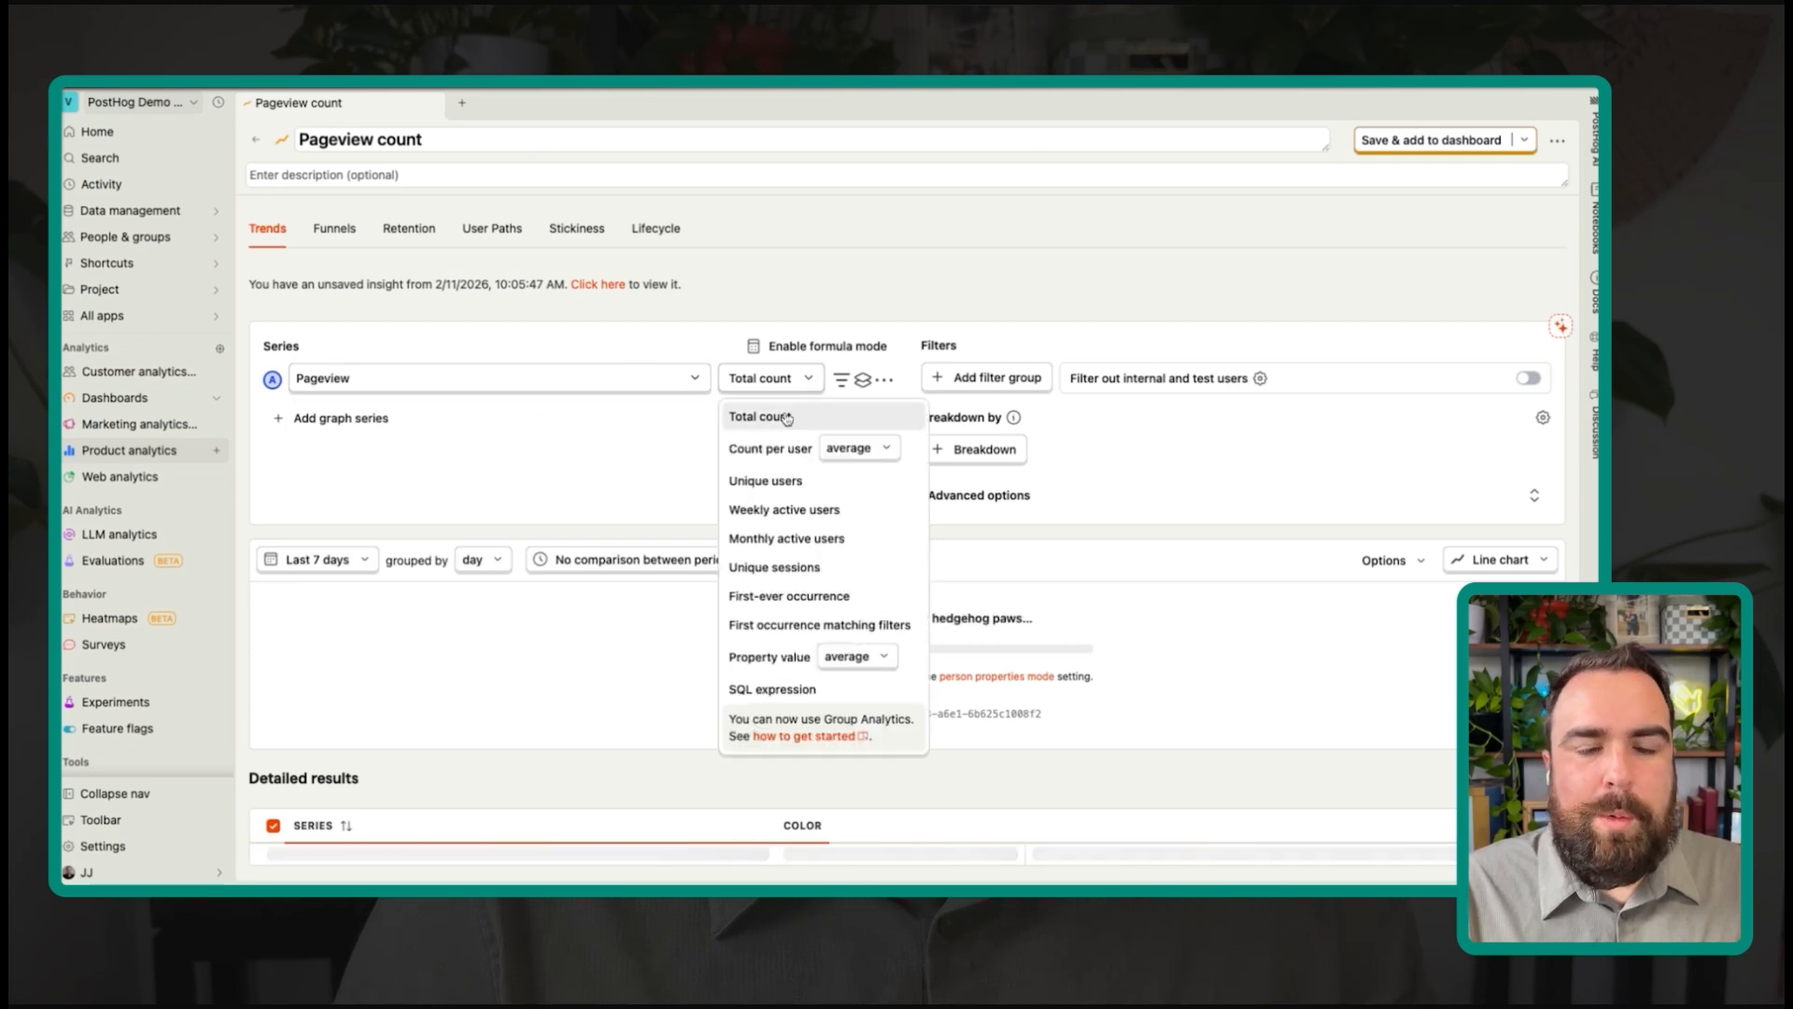
pyautogui.click(775, 480)
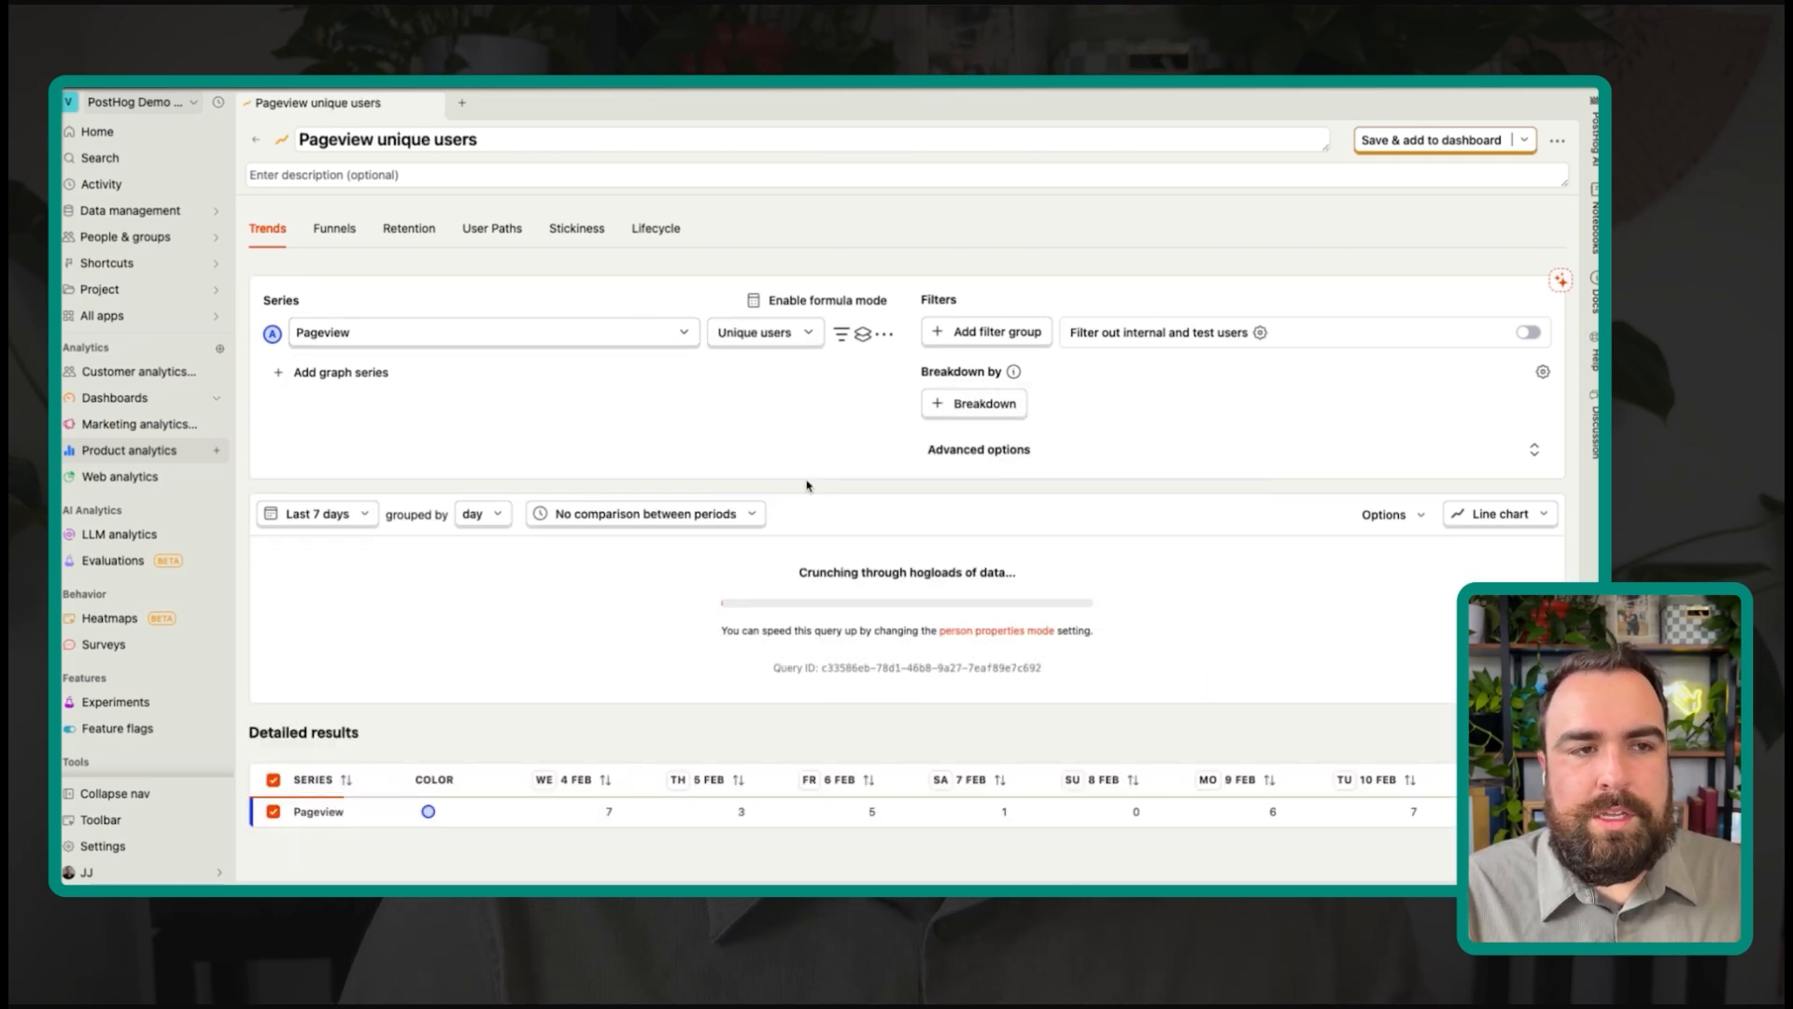
pyautogui.scroll(-3, 929, 448)
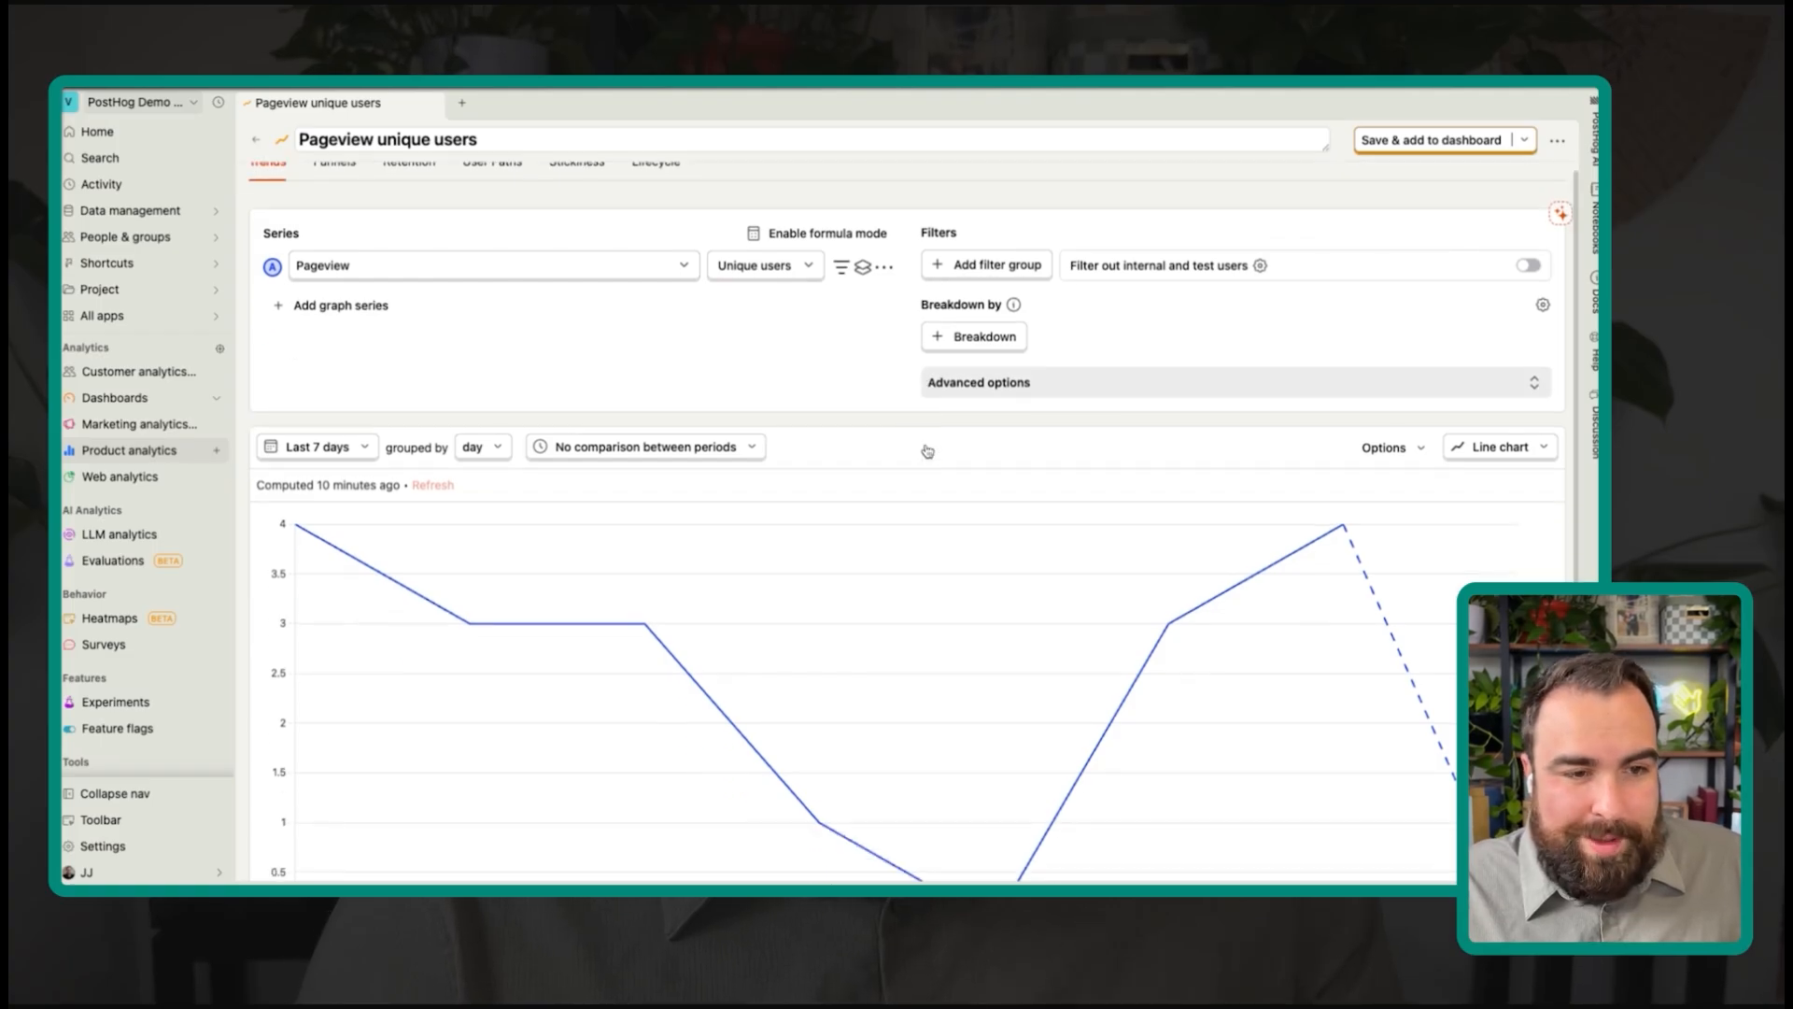
pyautogui.scroll(2, 602, 621)
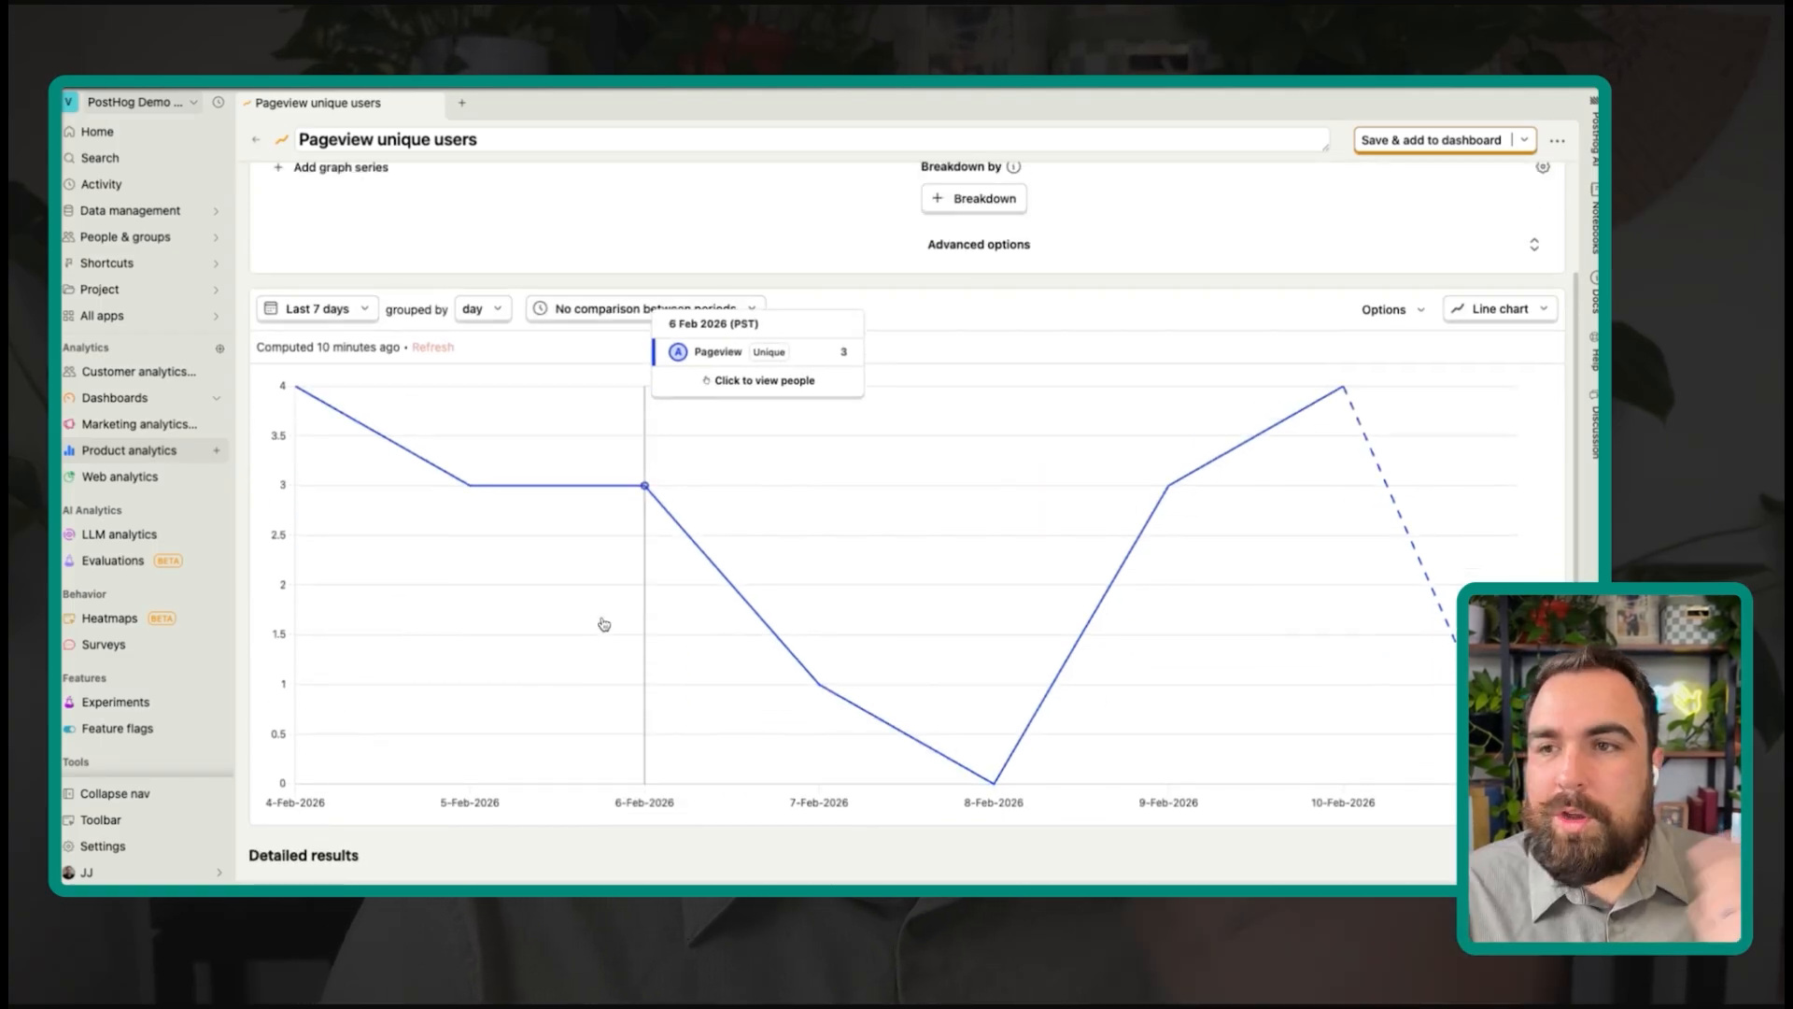
pyautogui.scroll(2, 605, 624)
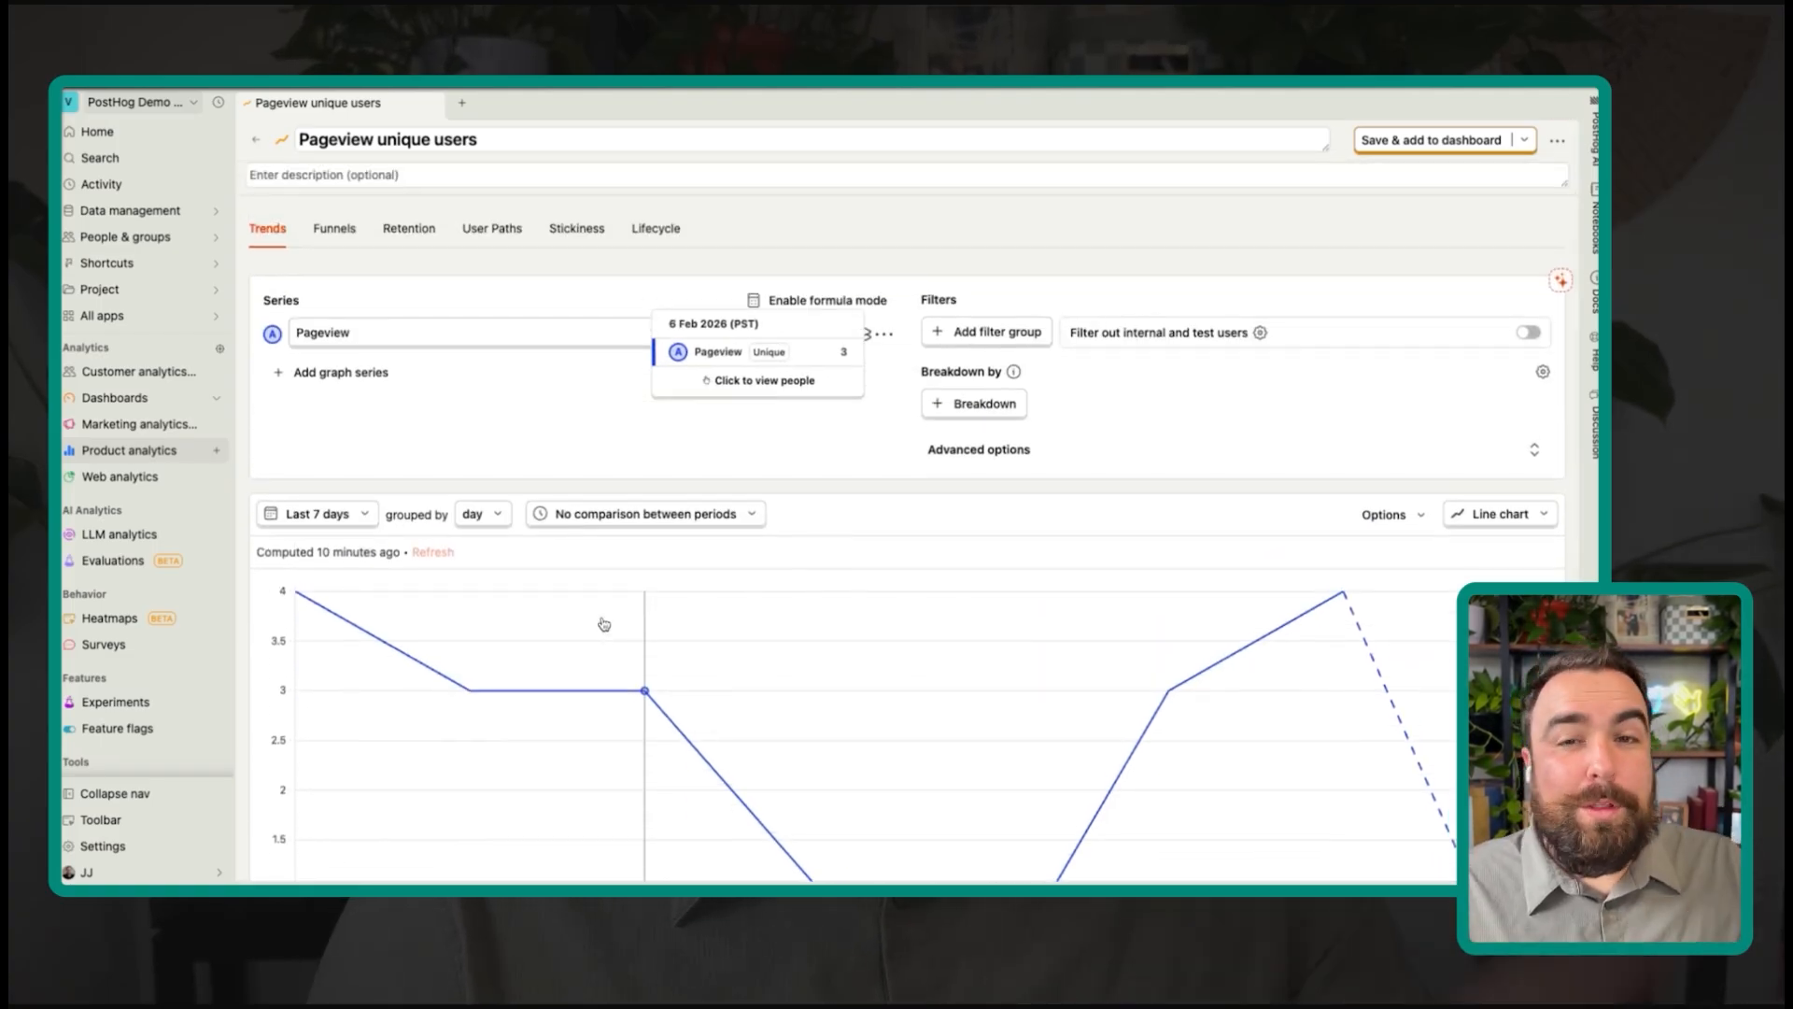
# Step: Retitle the insight 'Unique User - Scorecard'
pyautogui.click(595, 138)
pyautogui.hotkey('ctrl', 'a')
pyautogui.write('U')
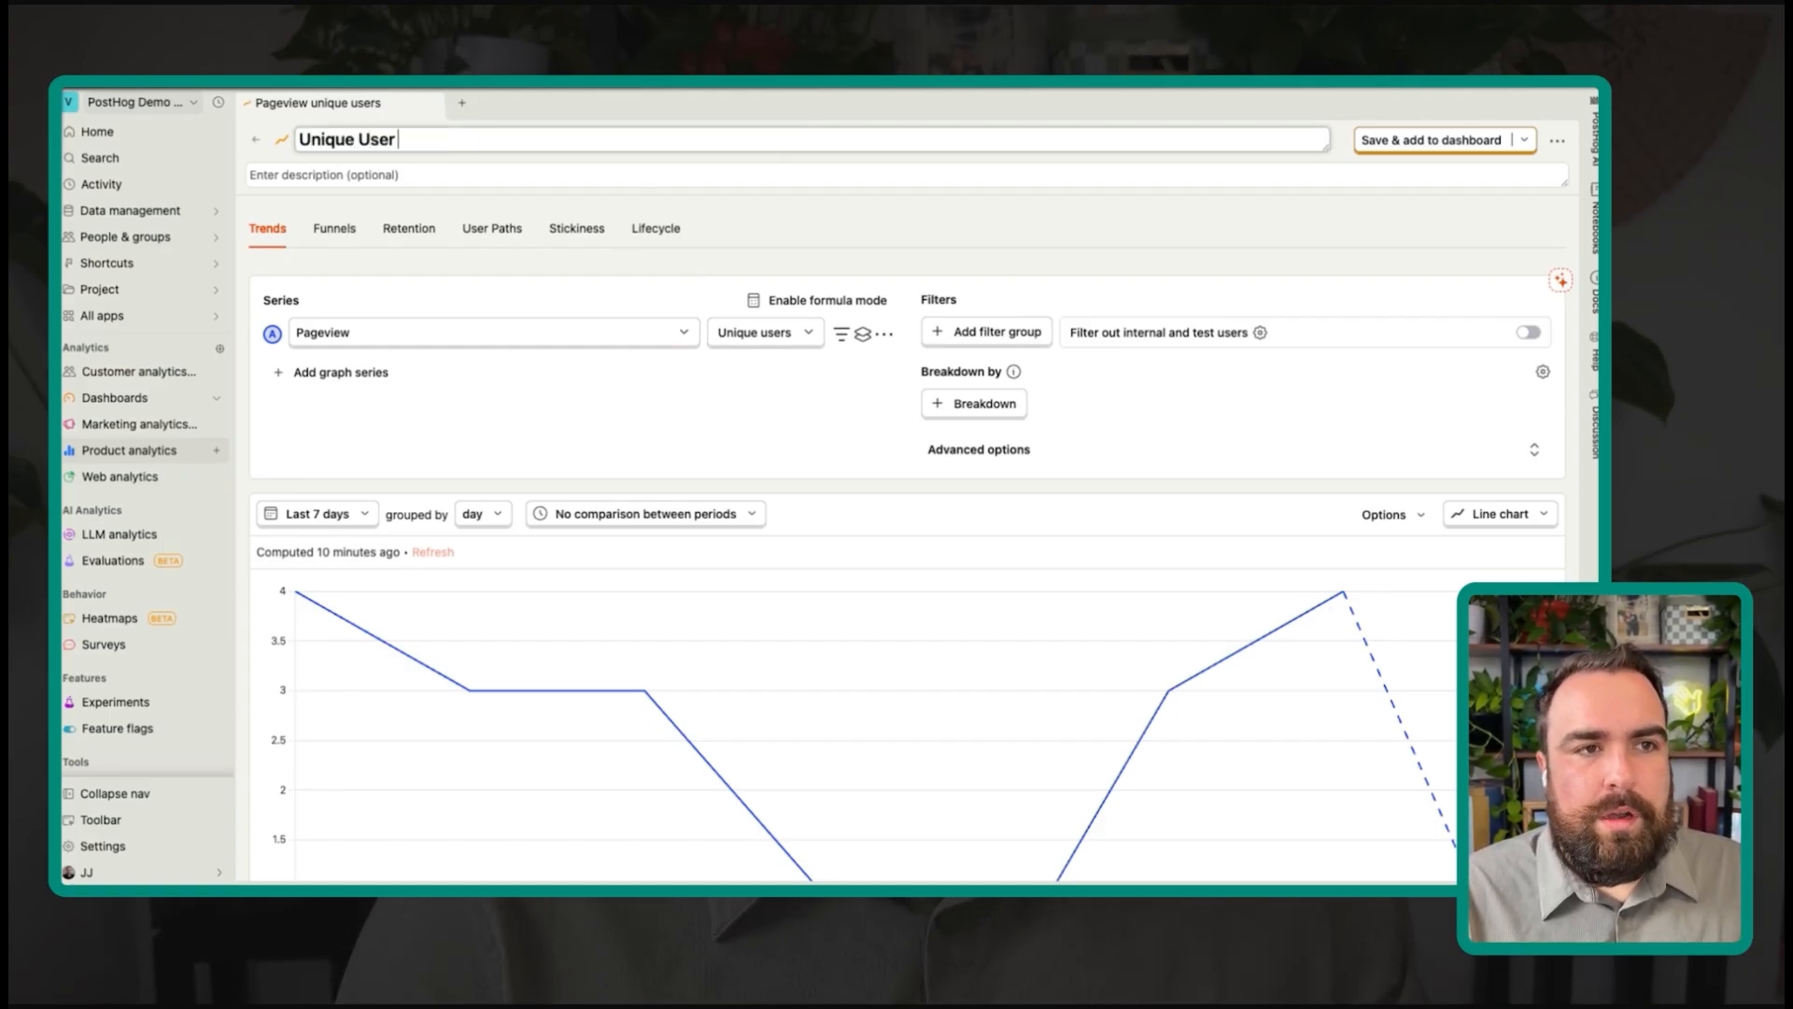
pyautogui.click(731, 211)
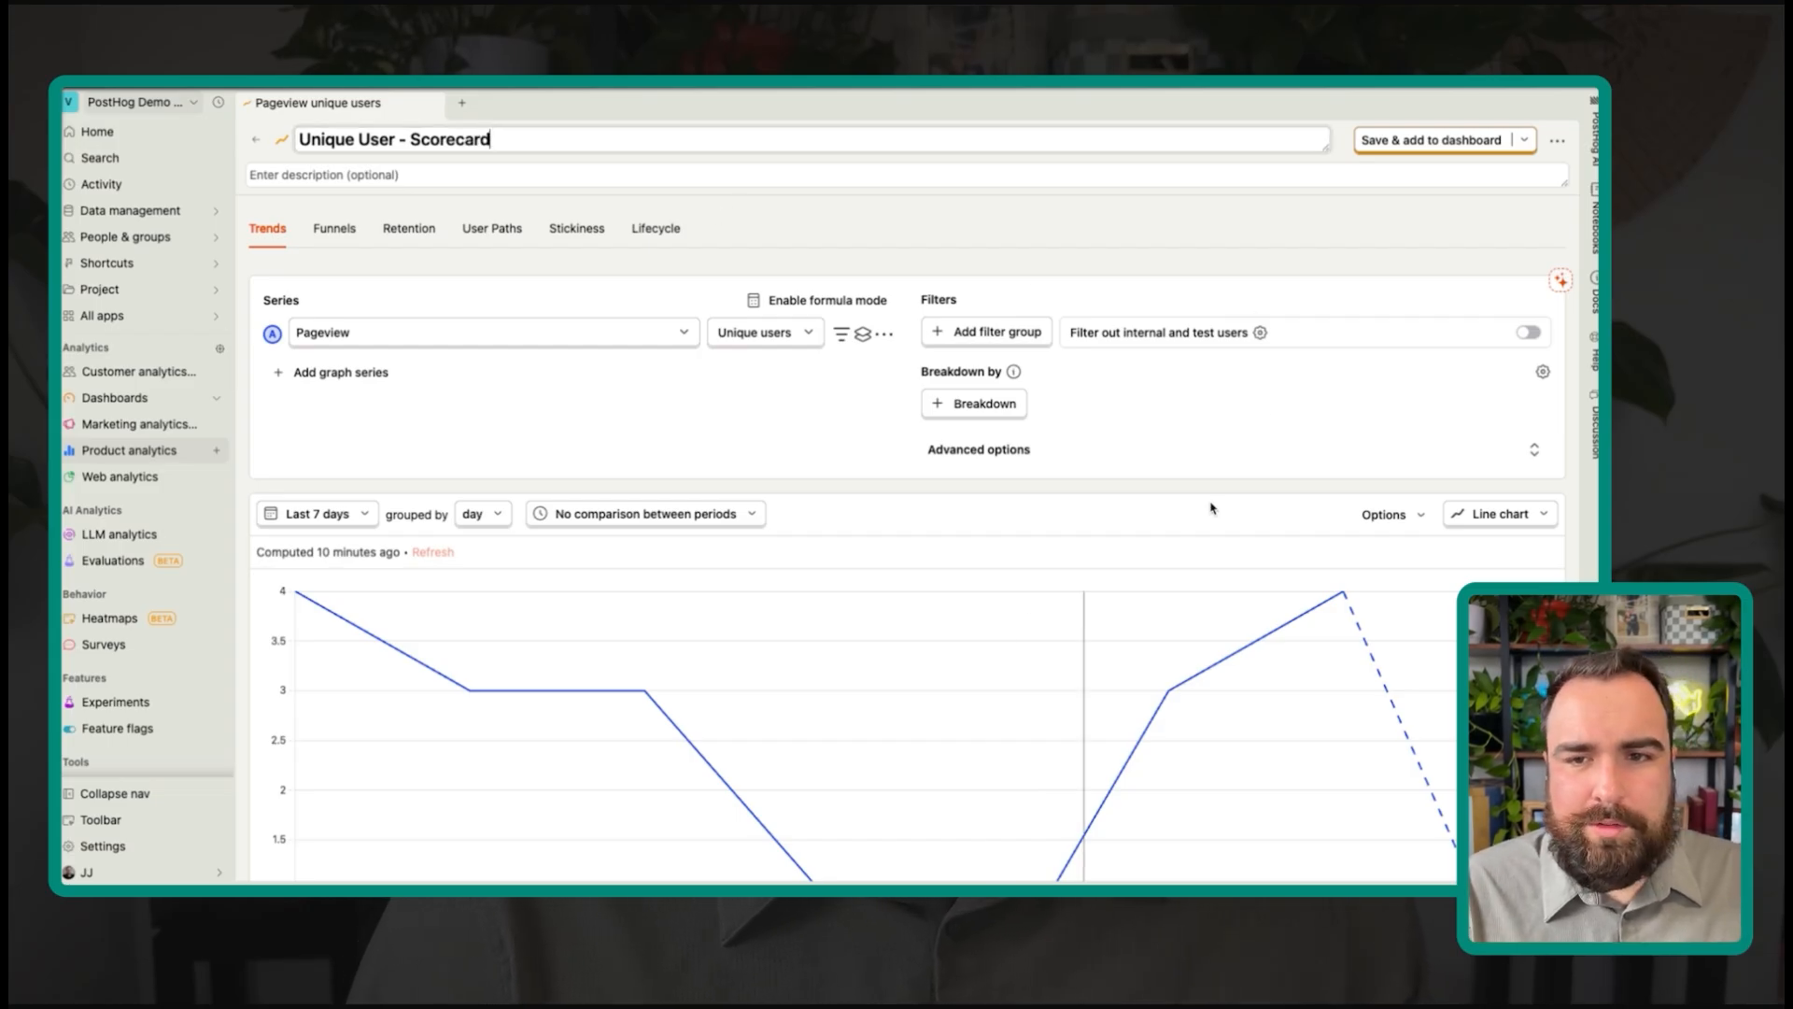
pyautogui.click(1499, 513)
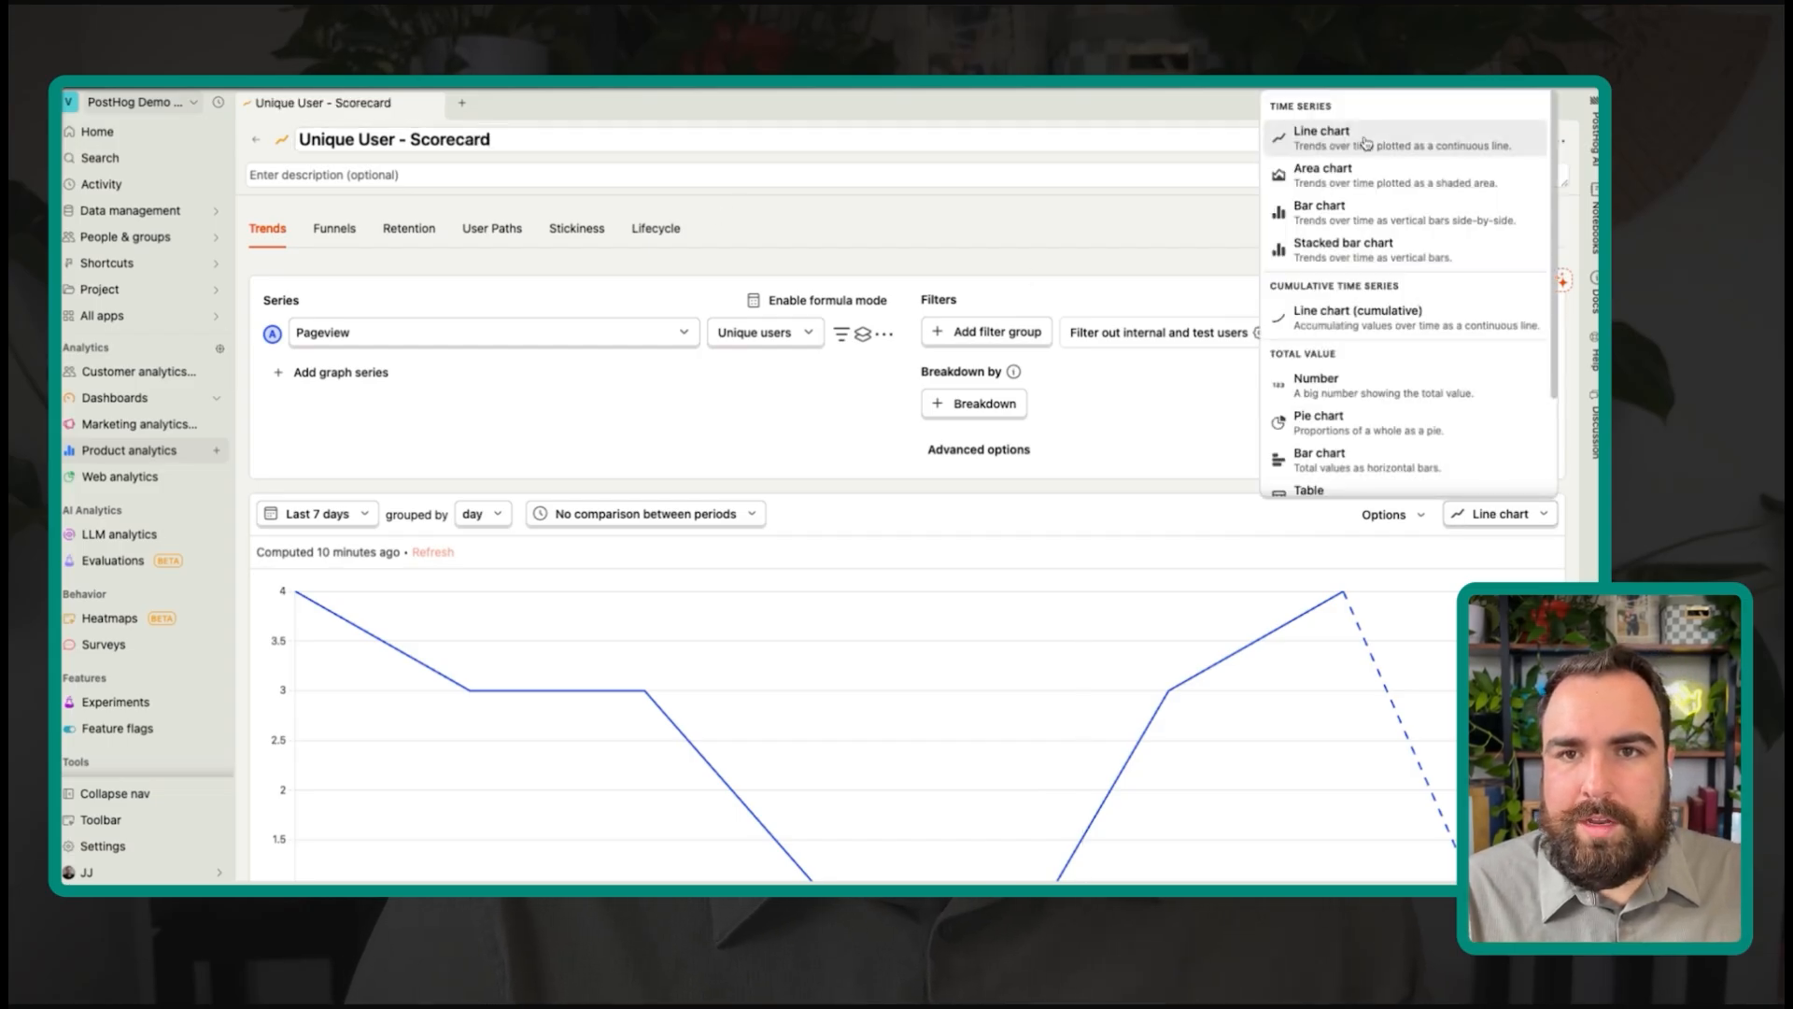
# Step: Show the insight as a Number (14) on S - Leads and save a smaller tile layout
pyautogui.scroll(-2, 1373, 308)
pyautogui.click(1376, 318)
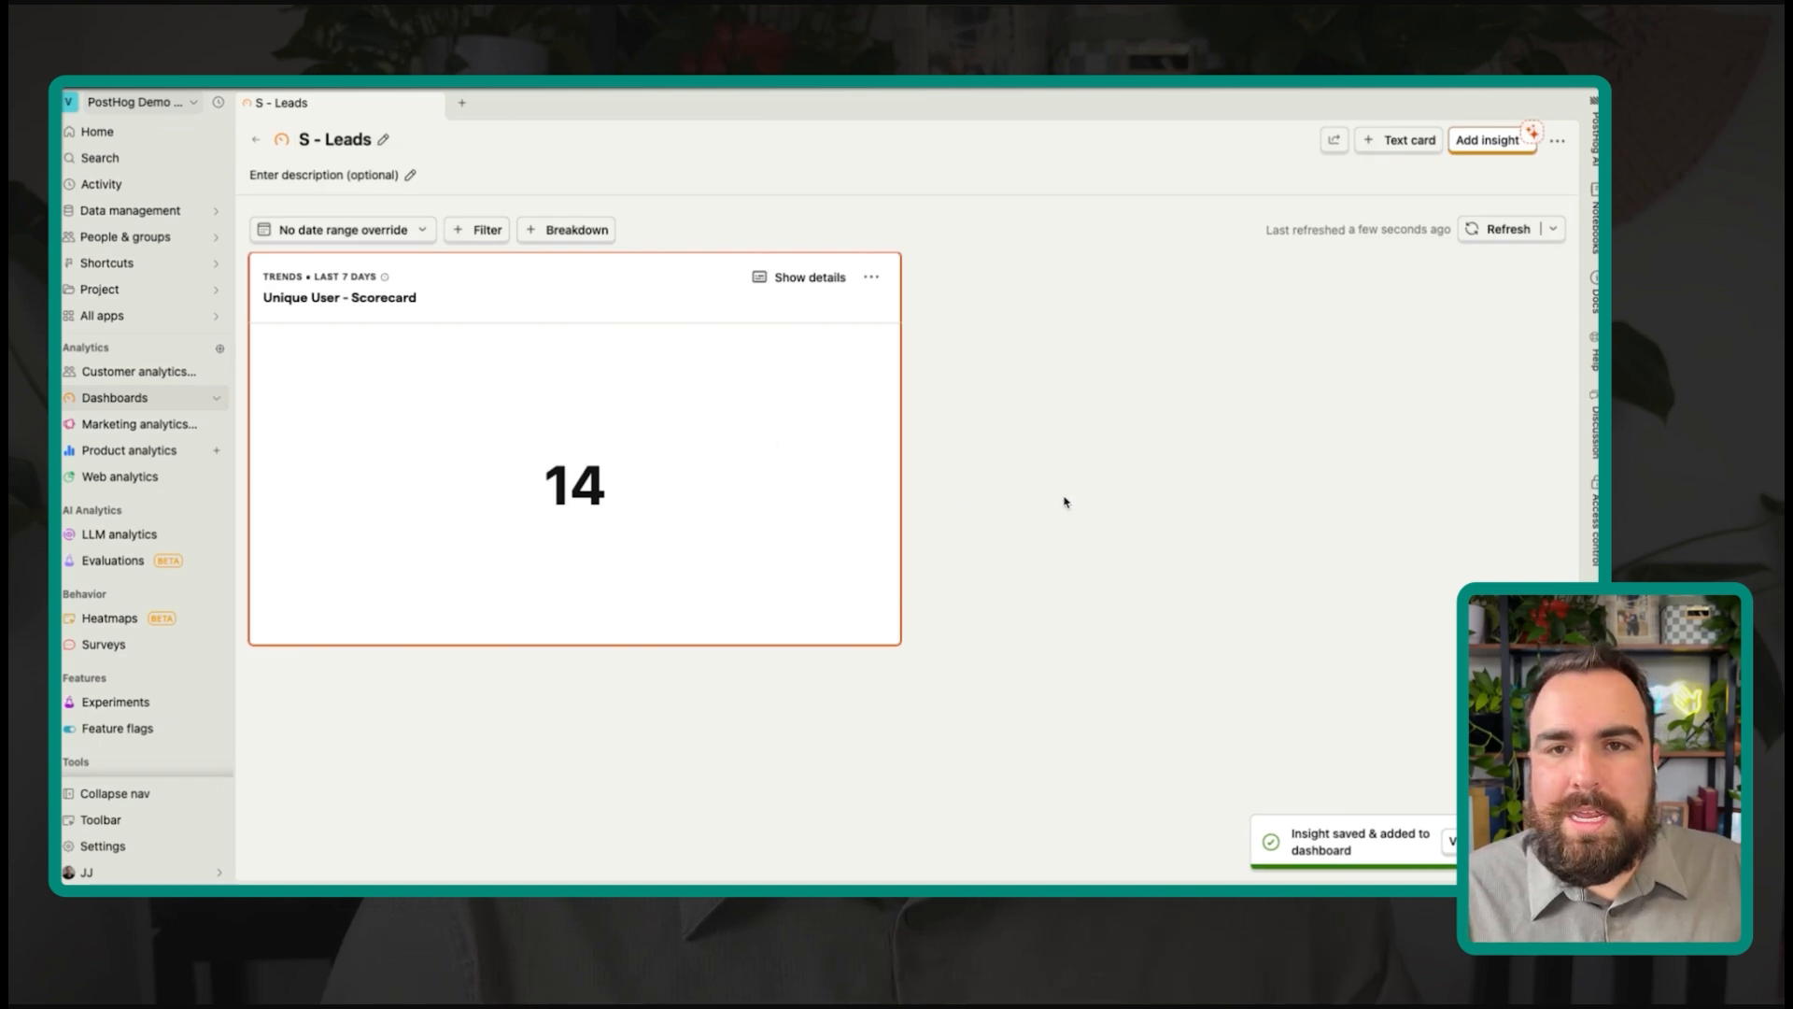
pyautogui.press('e')
pyautogui.moveTo(897, 646); pyautogui.dragTo(539, 516)
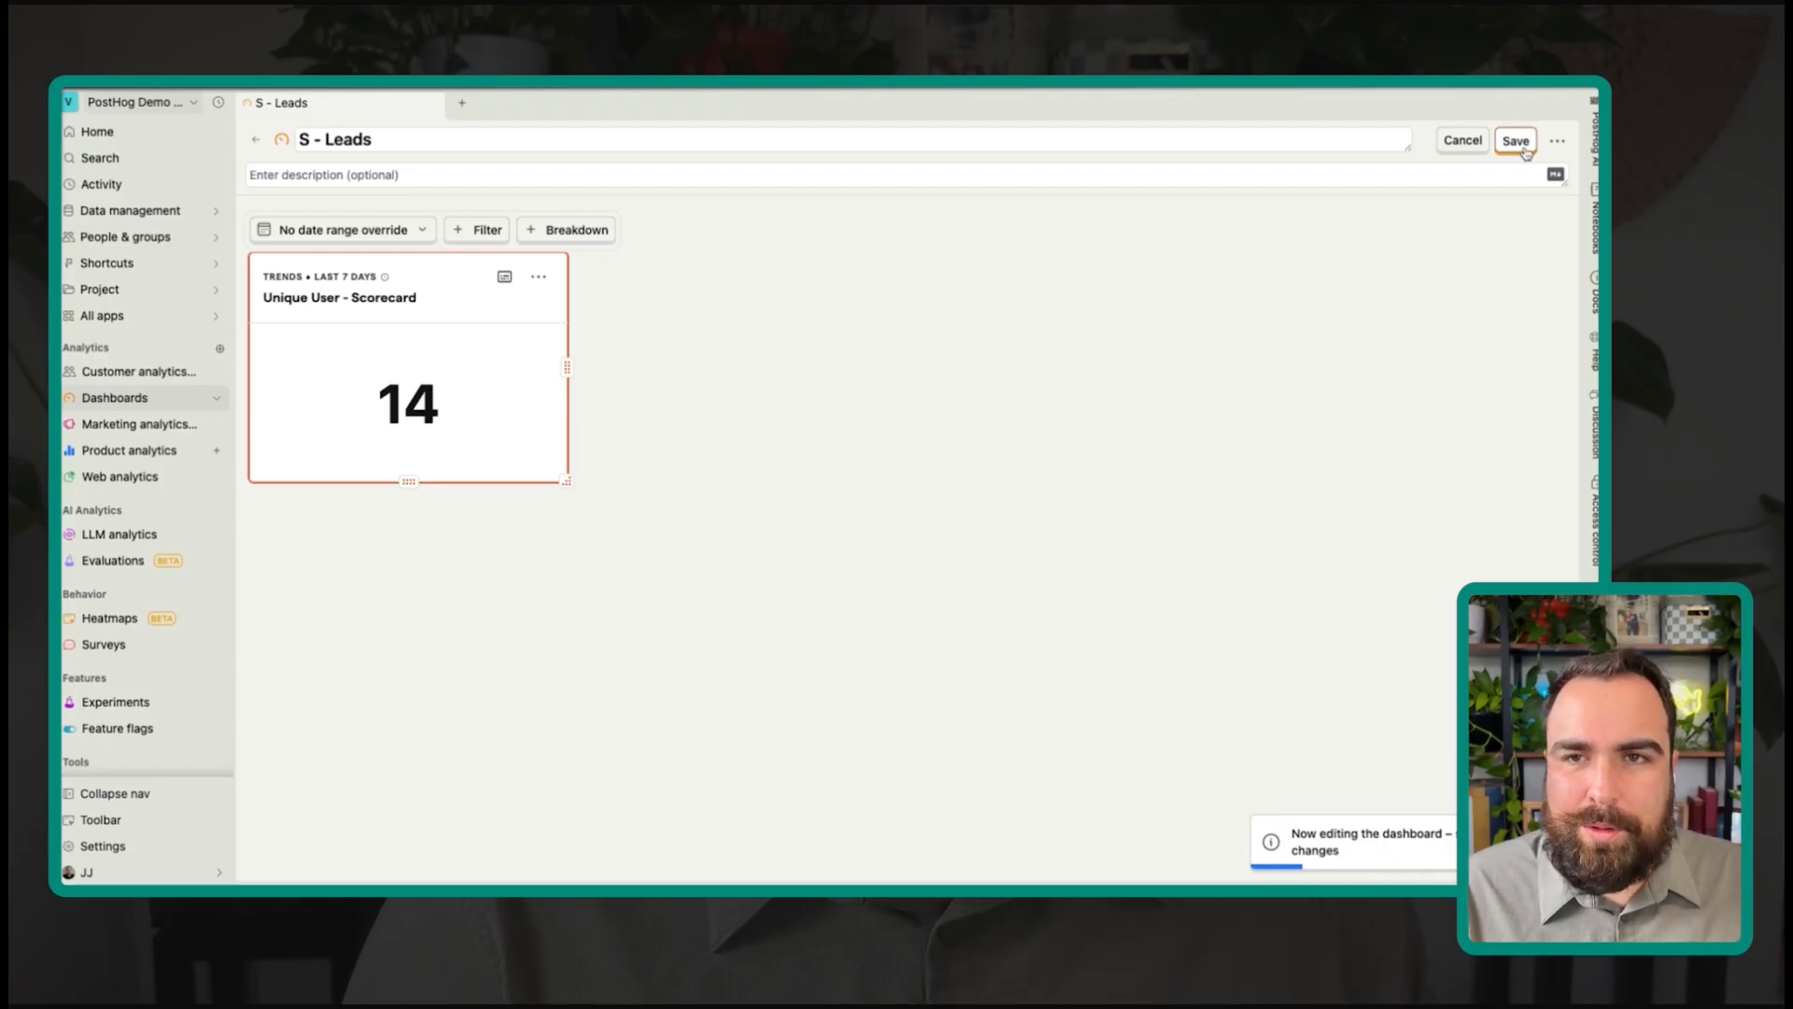
pyautogui.click(1517, 142)
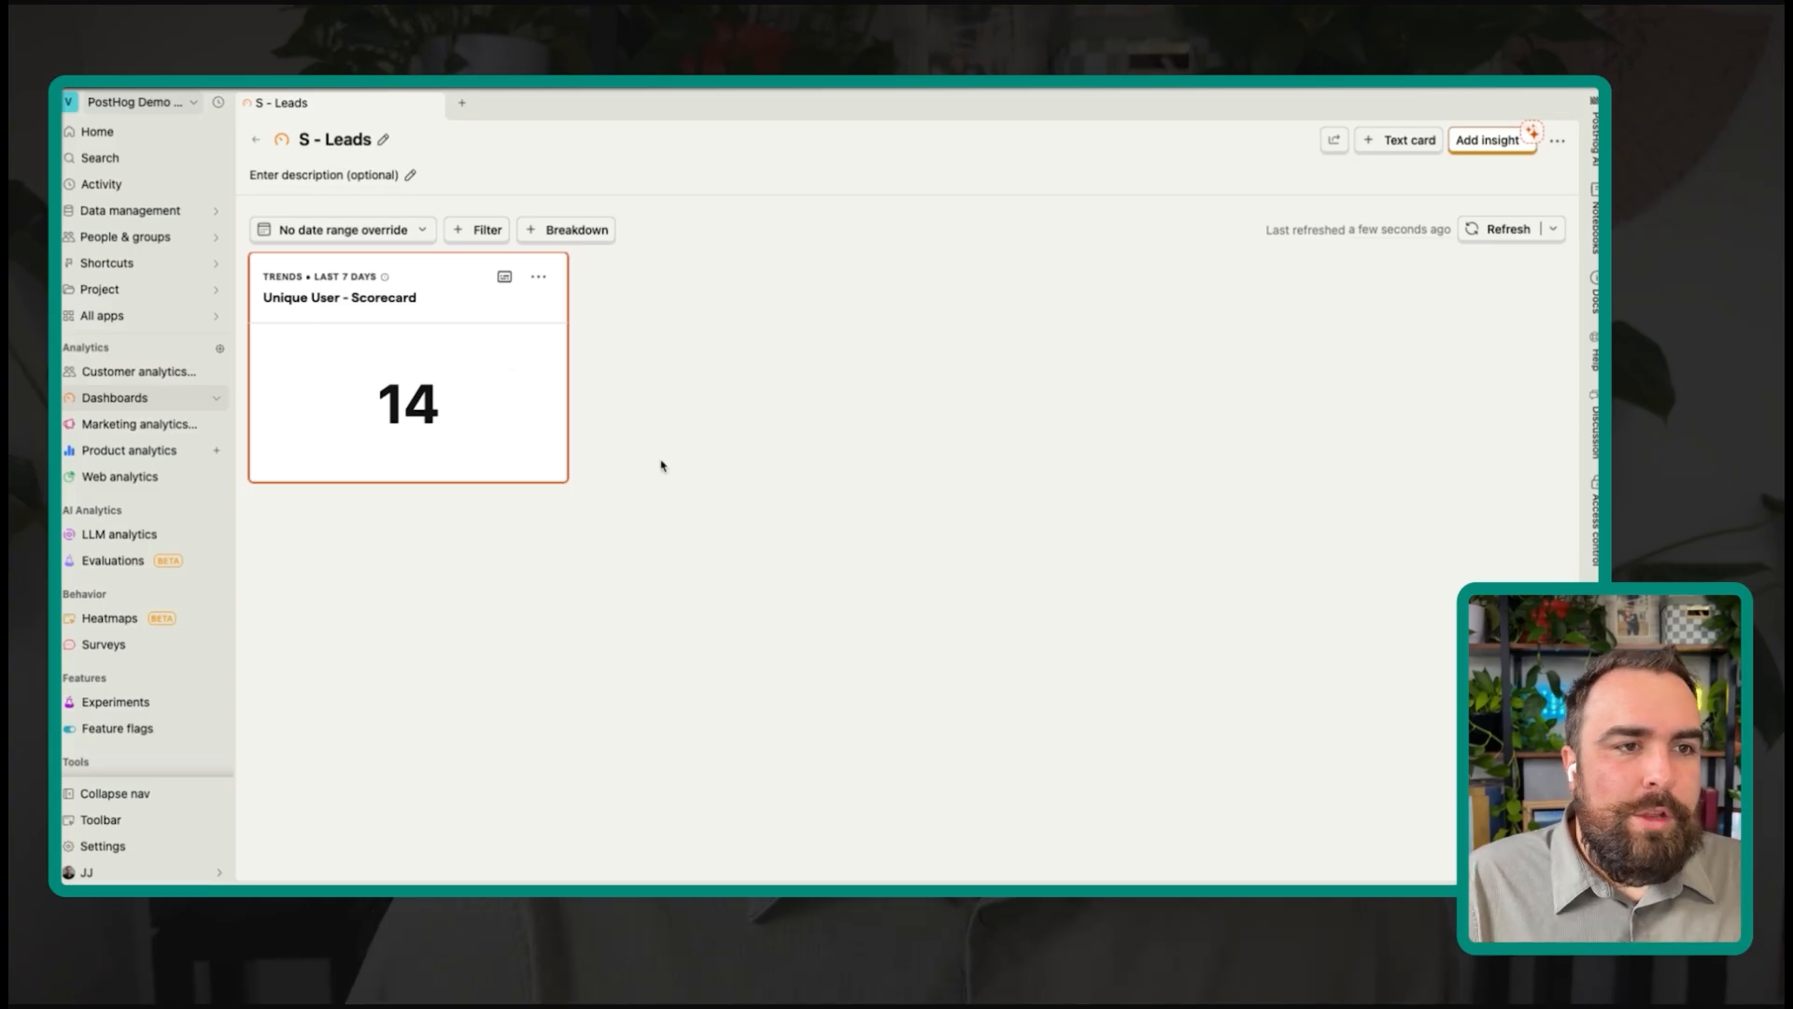
pyautogui.moveTo(435, 417)
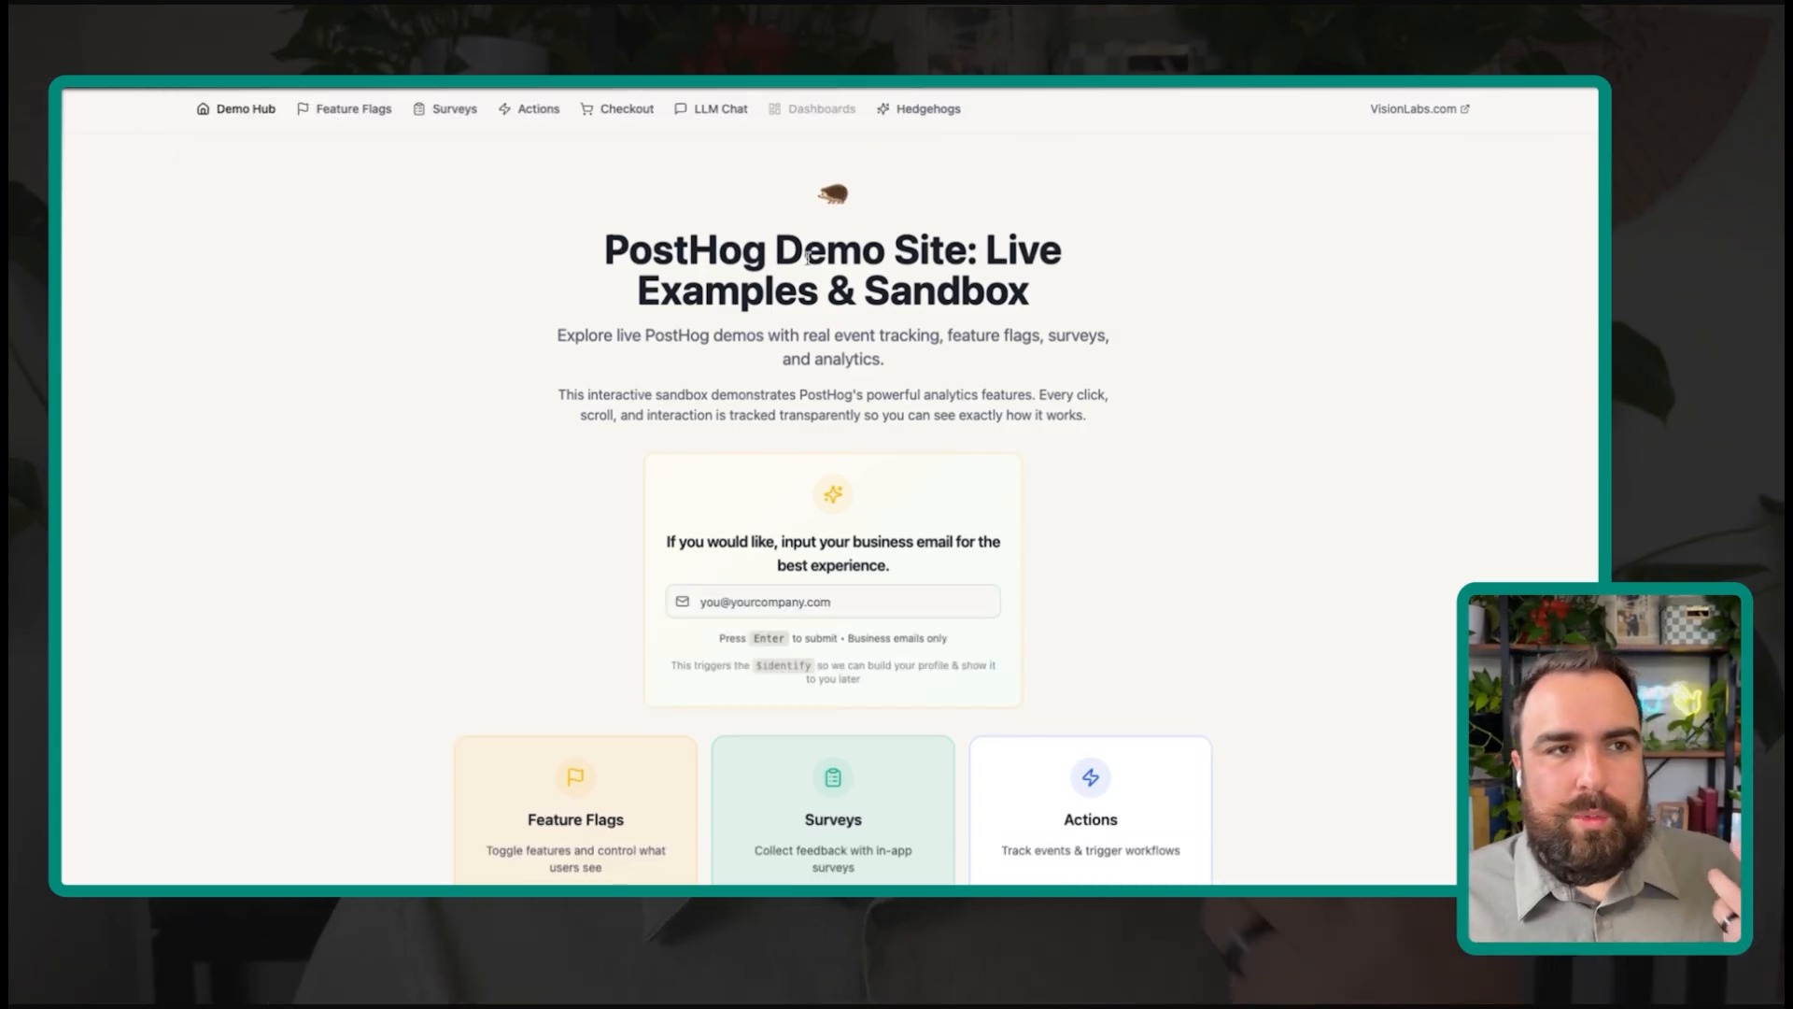
# Step: Highlight the demo homepage's PostHog title, intro text and heading while scrolling the page
pyautogui.moveTo(645, 250); pyautogui.dragTo(1037, 465)
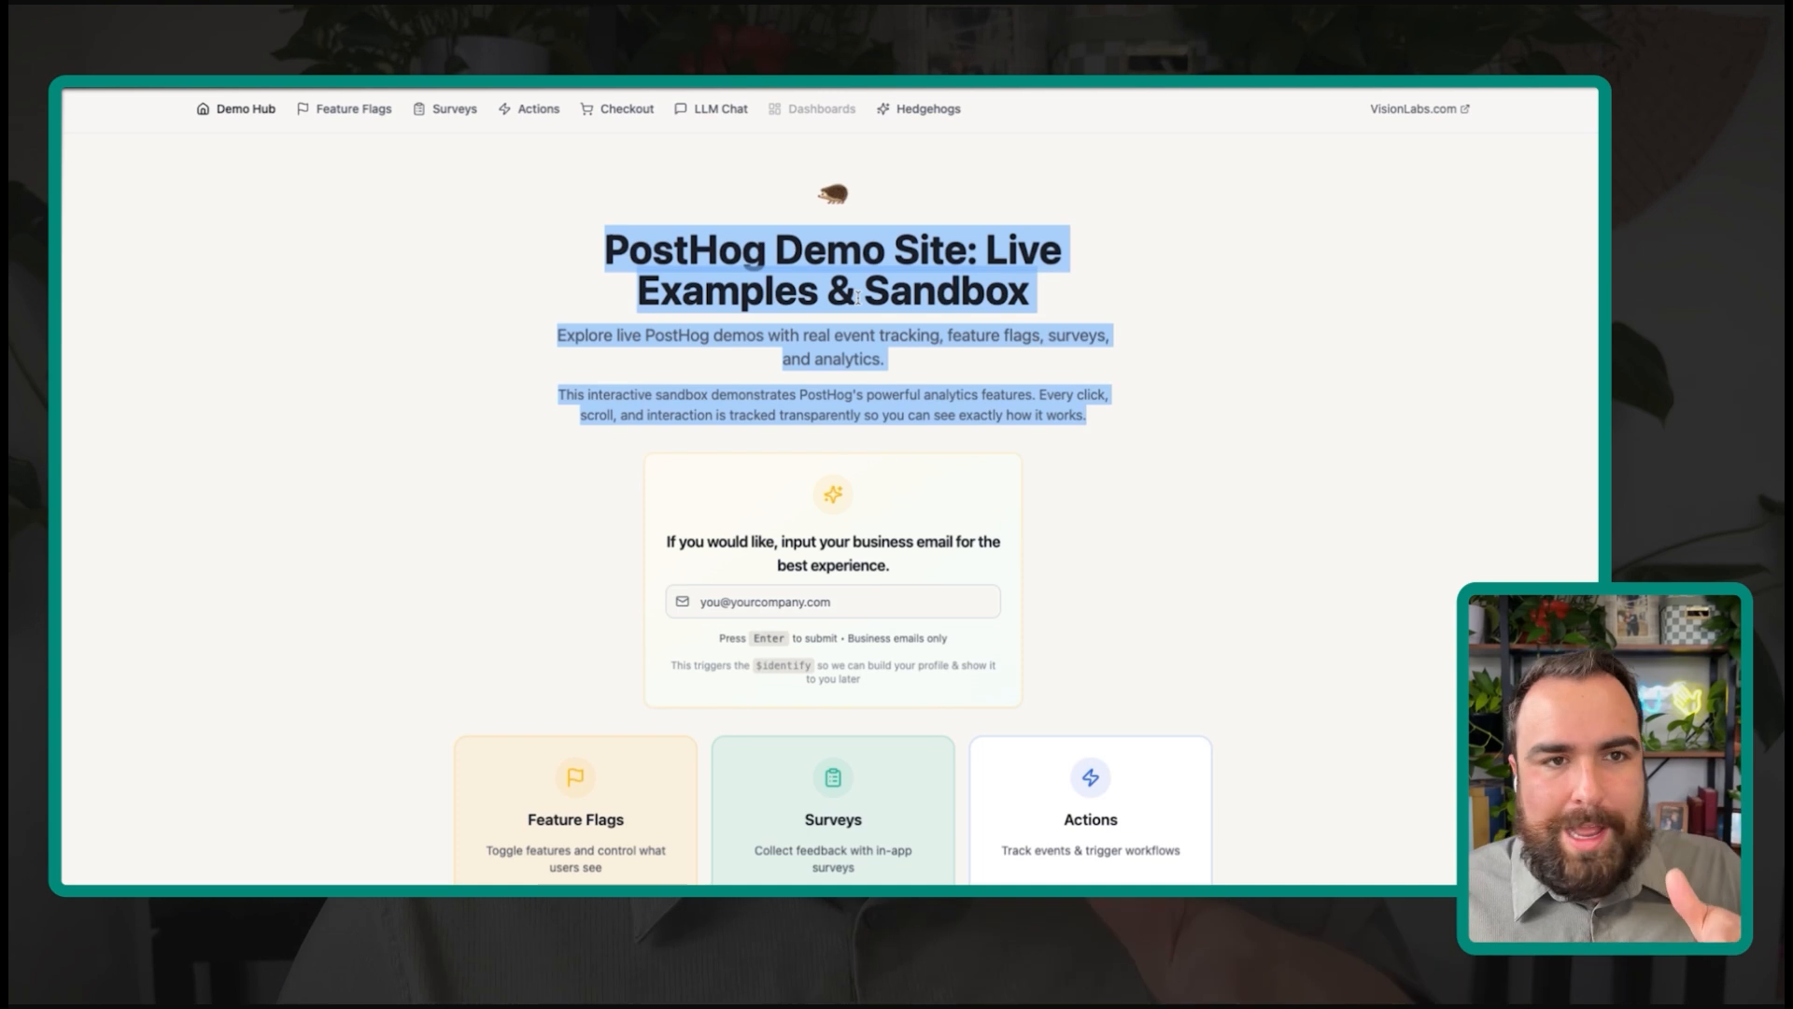
pyautogui.doubleClick(696, 236)
pyautogui.moveTo(696, 237); pyautogui.dragTo(677, 542)
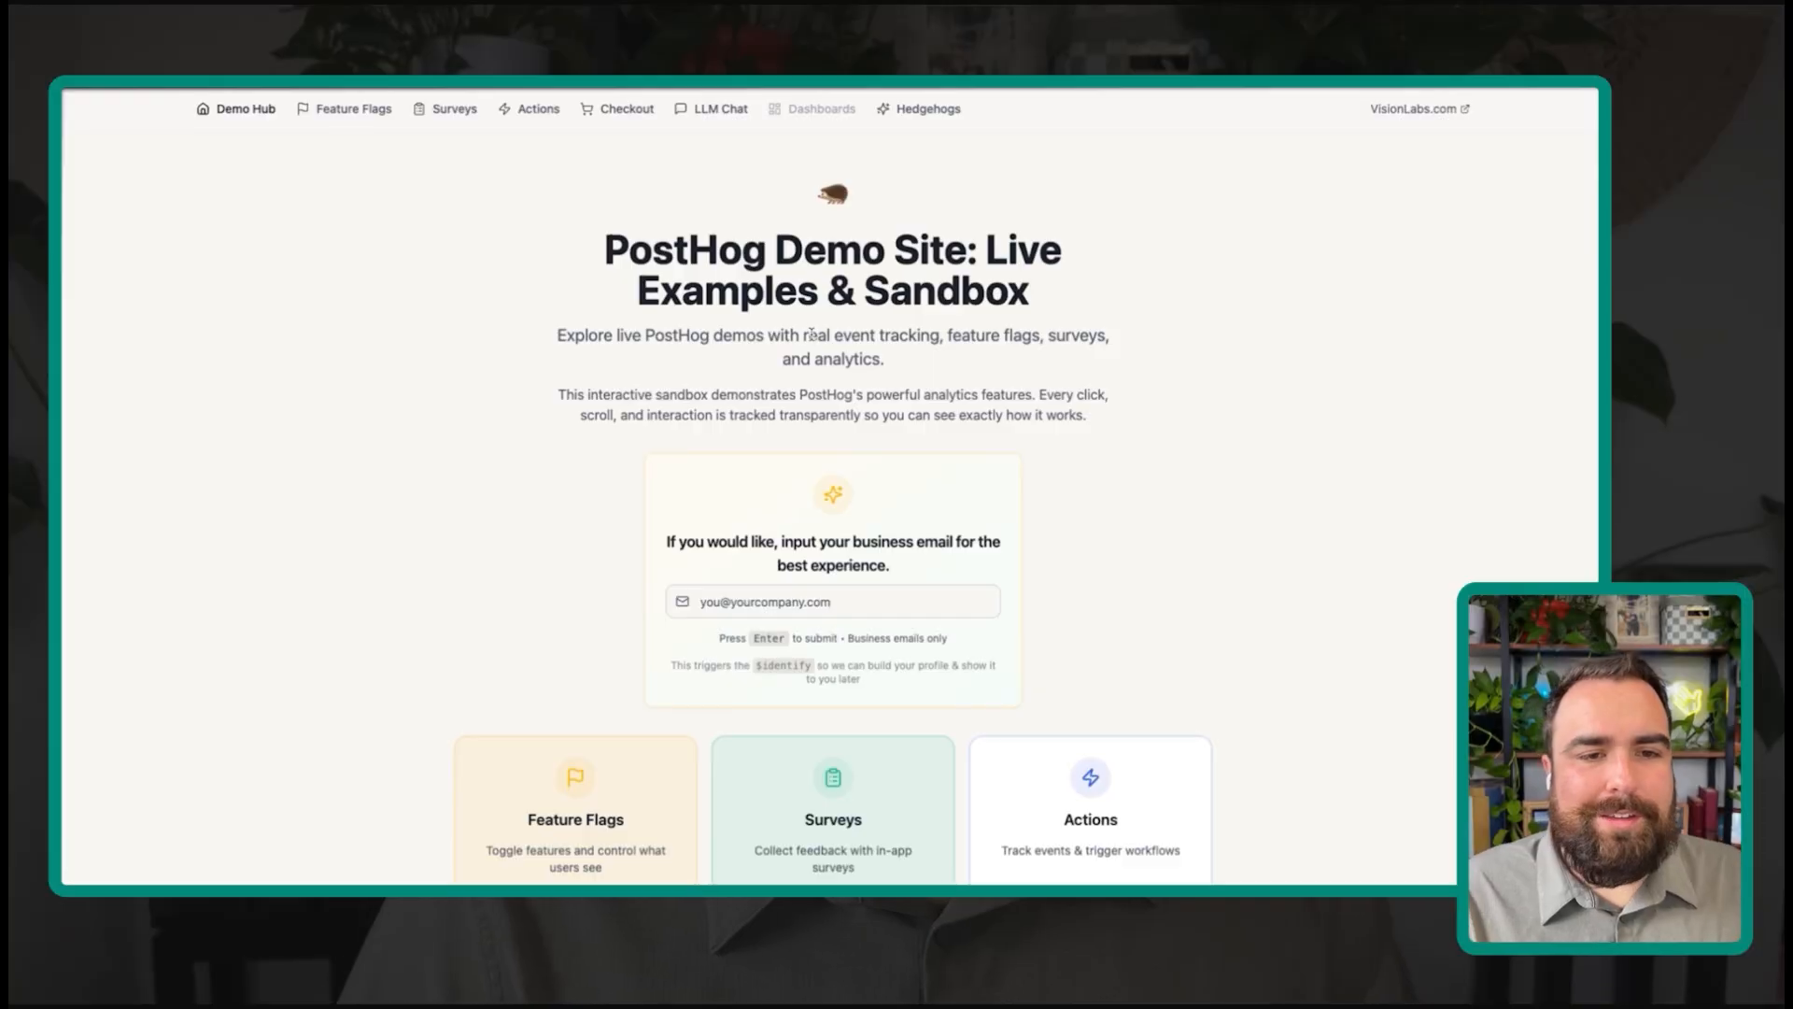
pyautogui.scroll(-5, 789, 433)
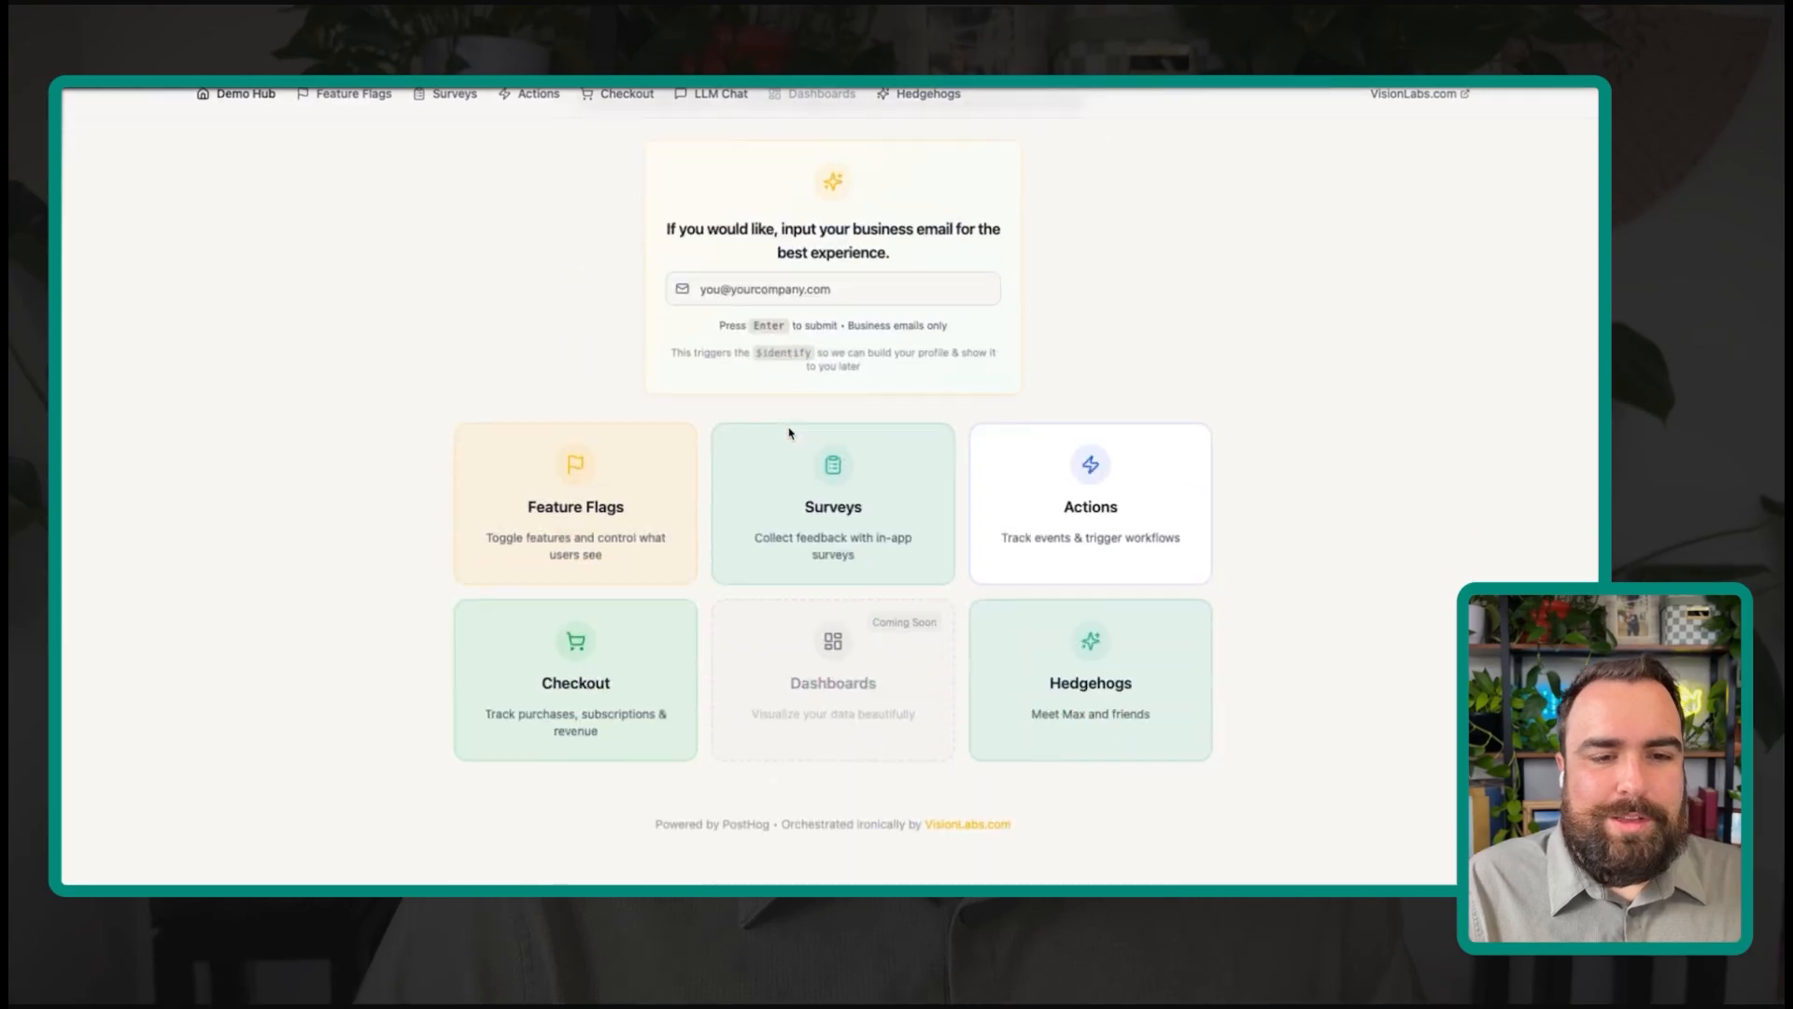
pyautogui.scroll(3, 822, 425)
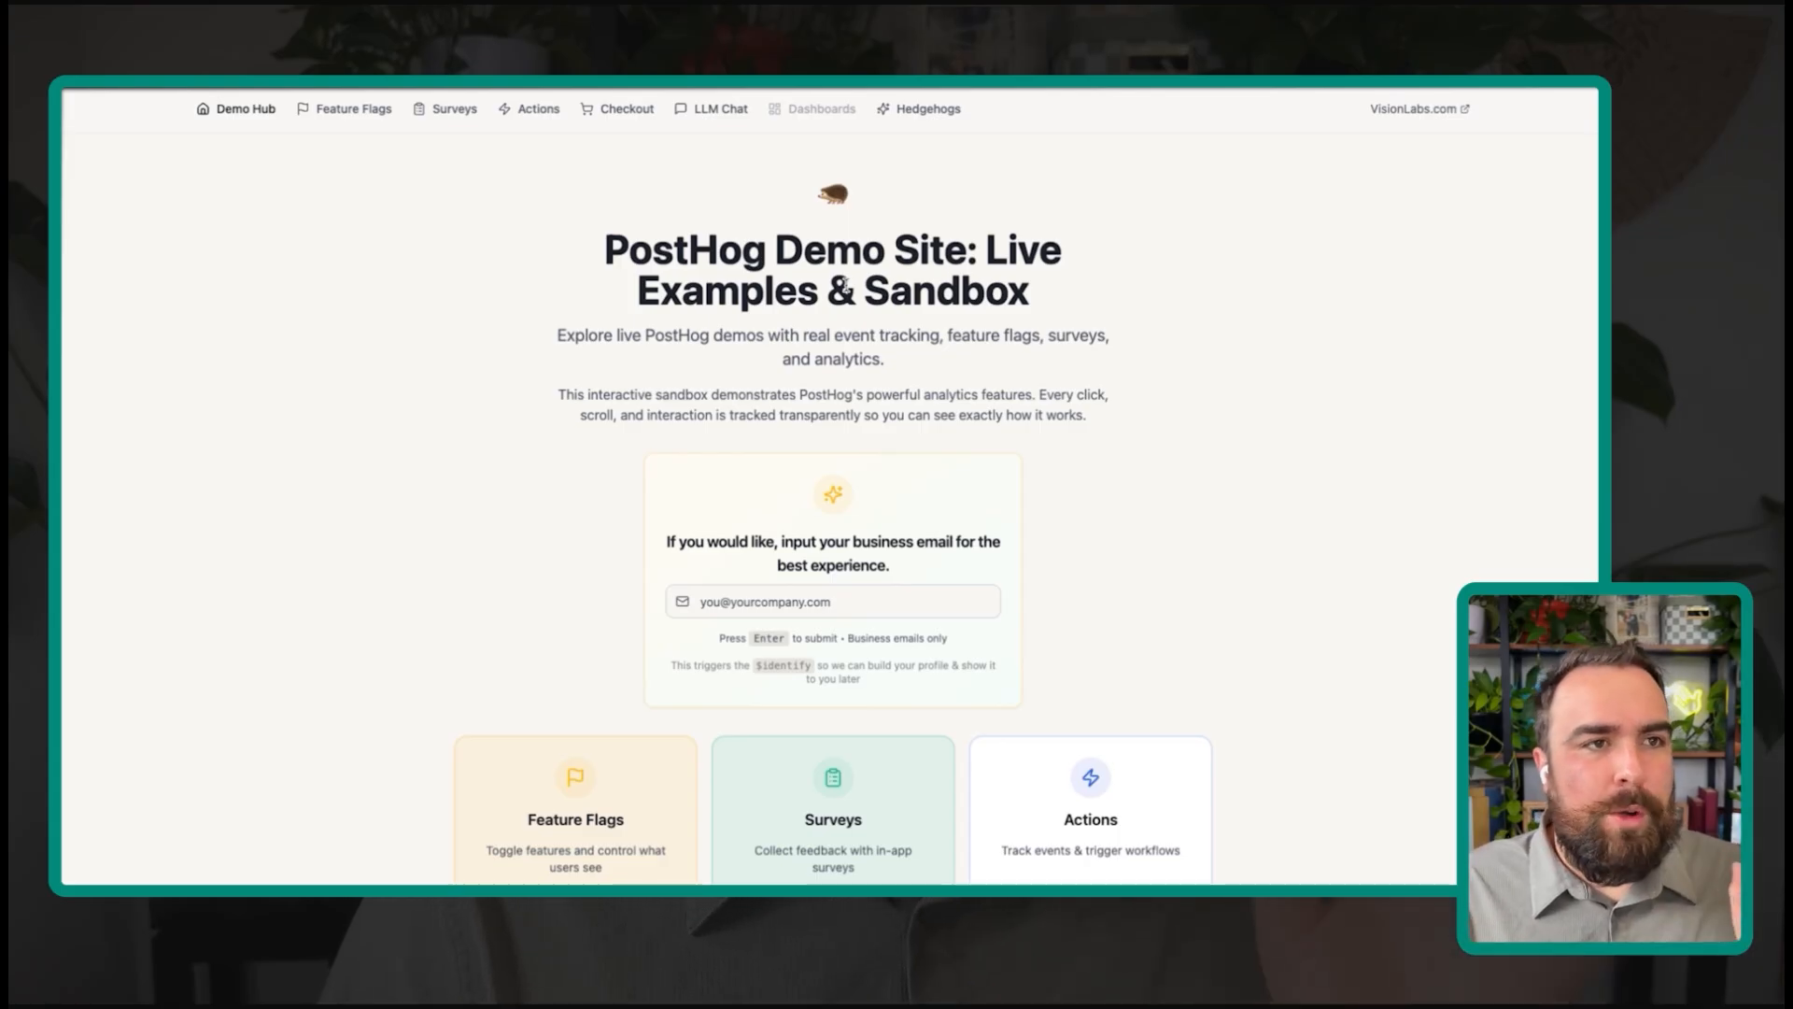
pyautogui.tripleClick(782, 291)
pyautogui.click(783, 290)
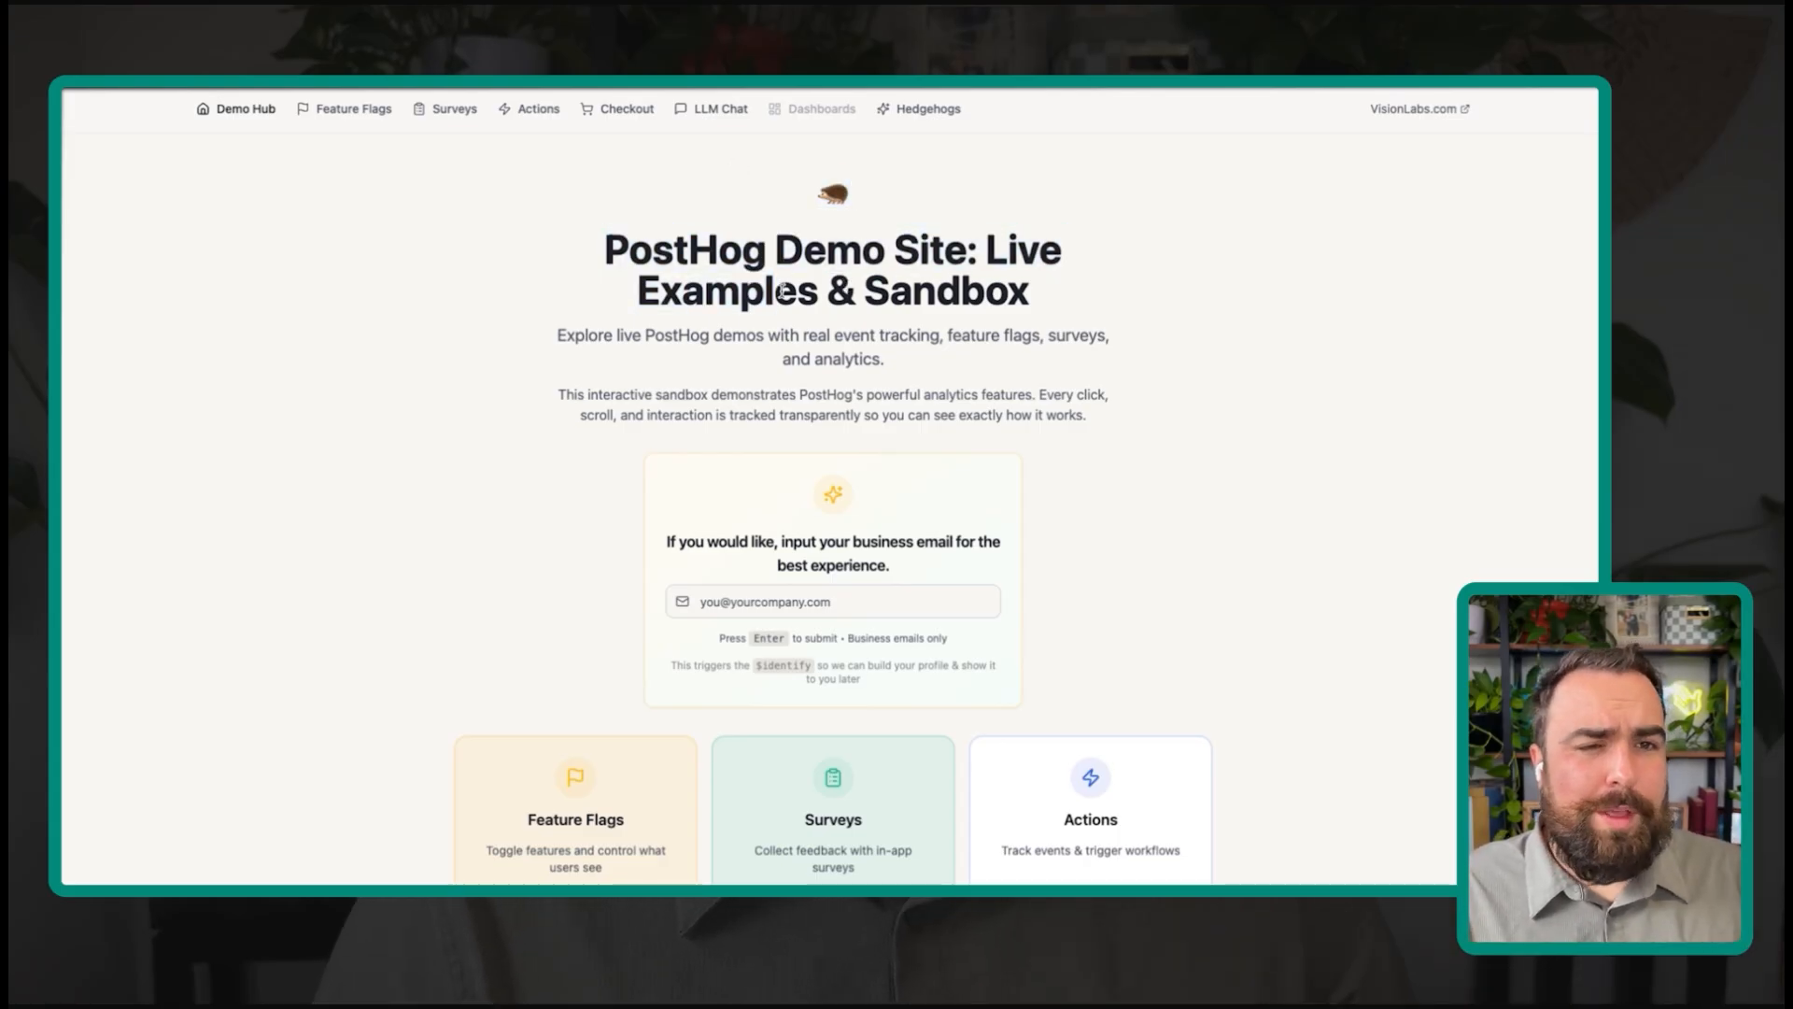
pyautogui.tripleClick(783, 290)
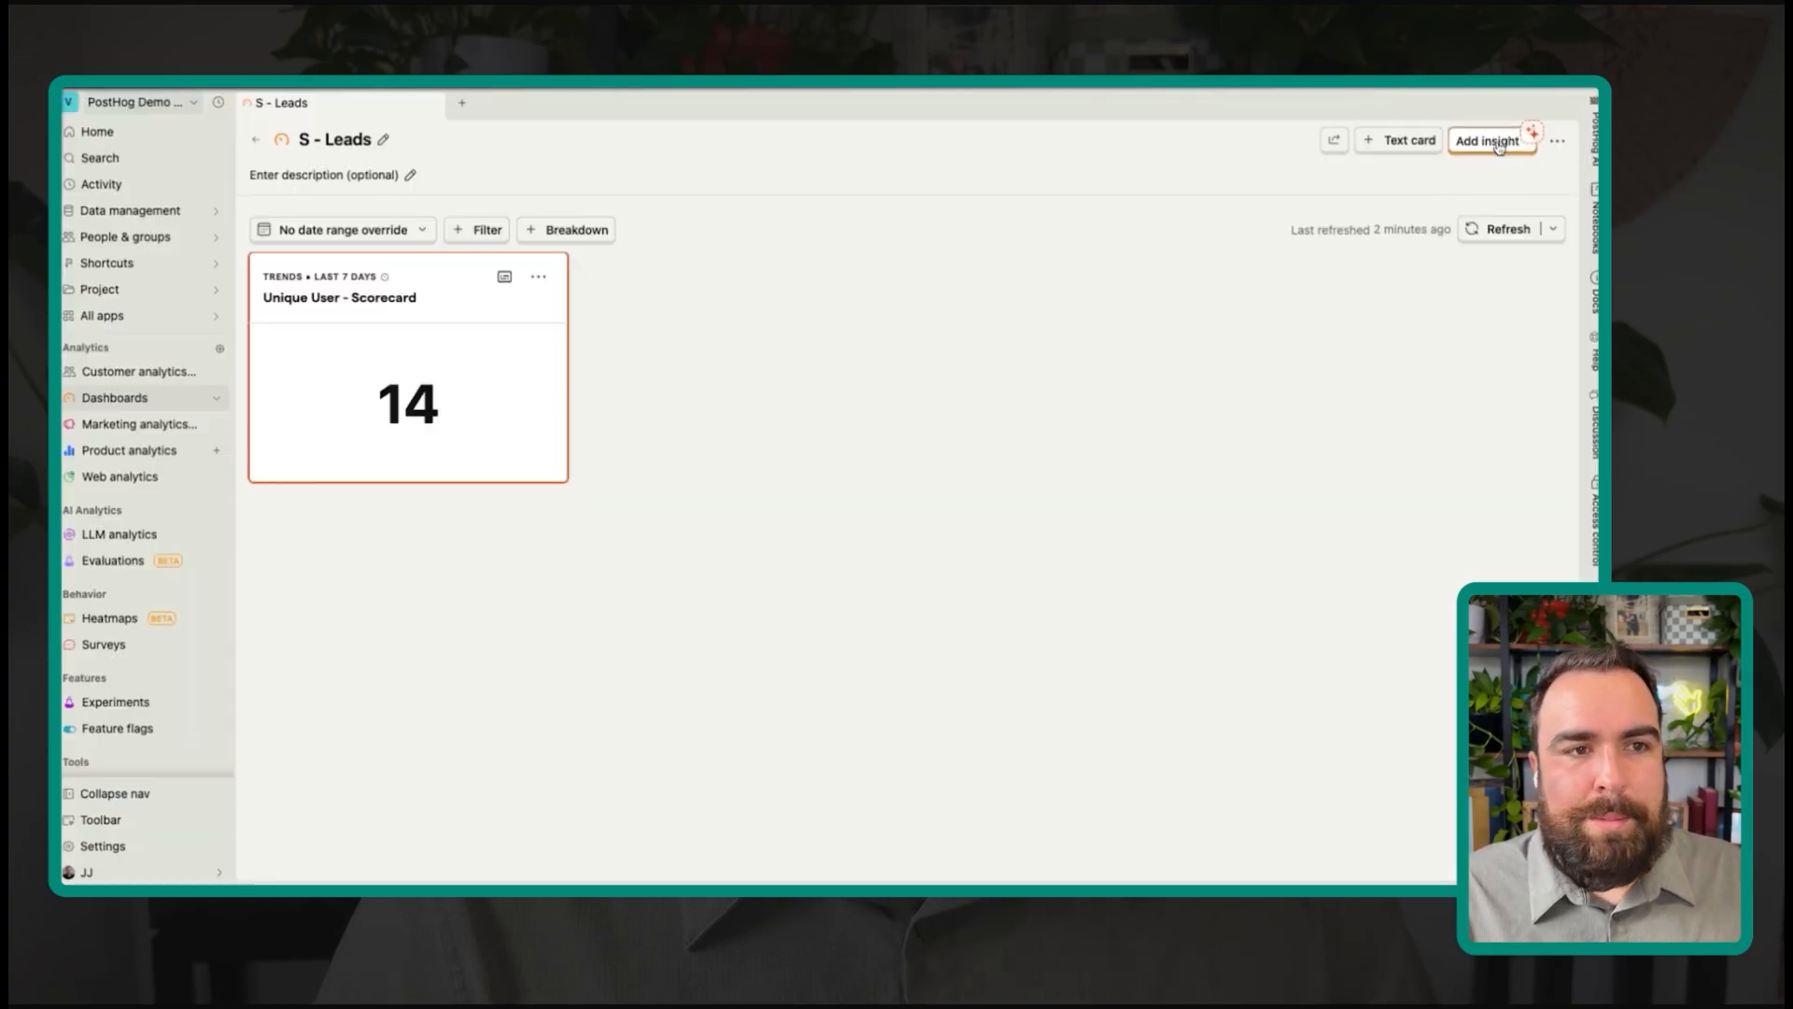
# Step: Start a new dashboard insight as a funnel and add a second Pageview step
pyautogui.click(1491, 141)
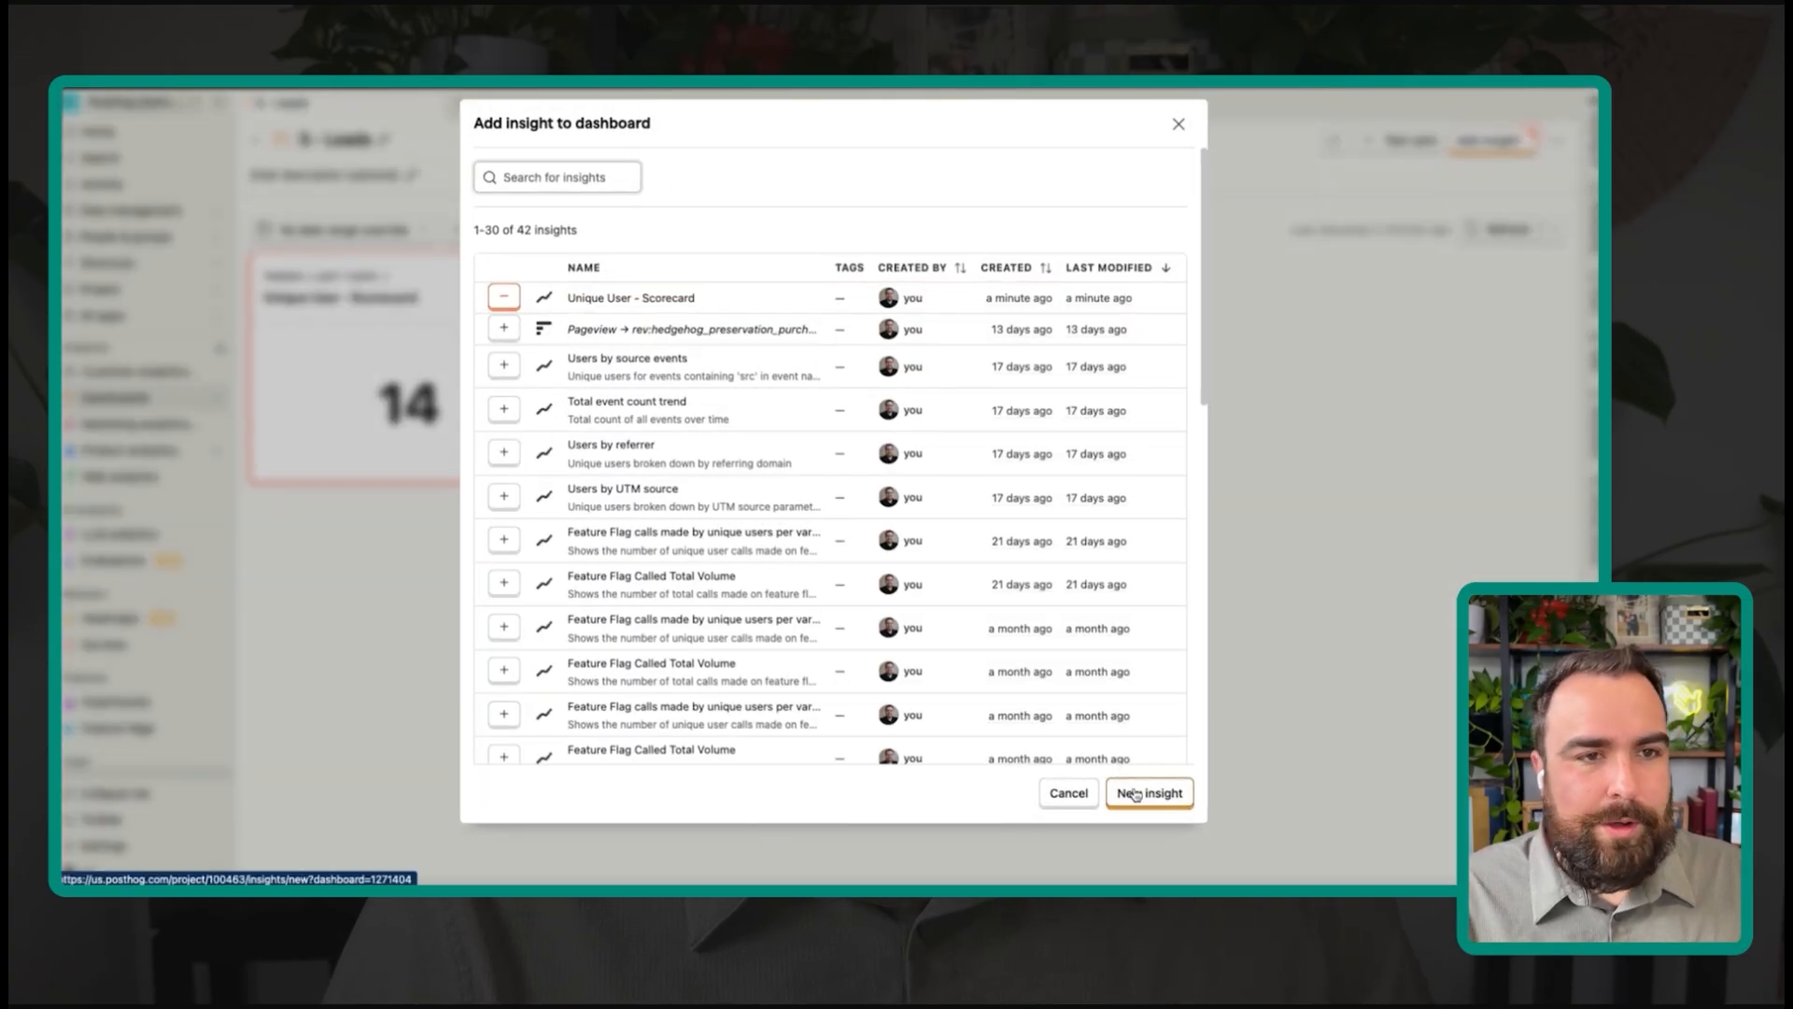
pyautogui.click(1135, 794)
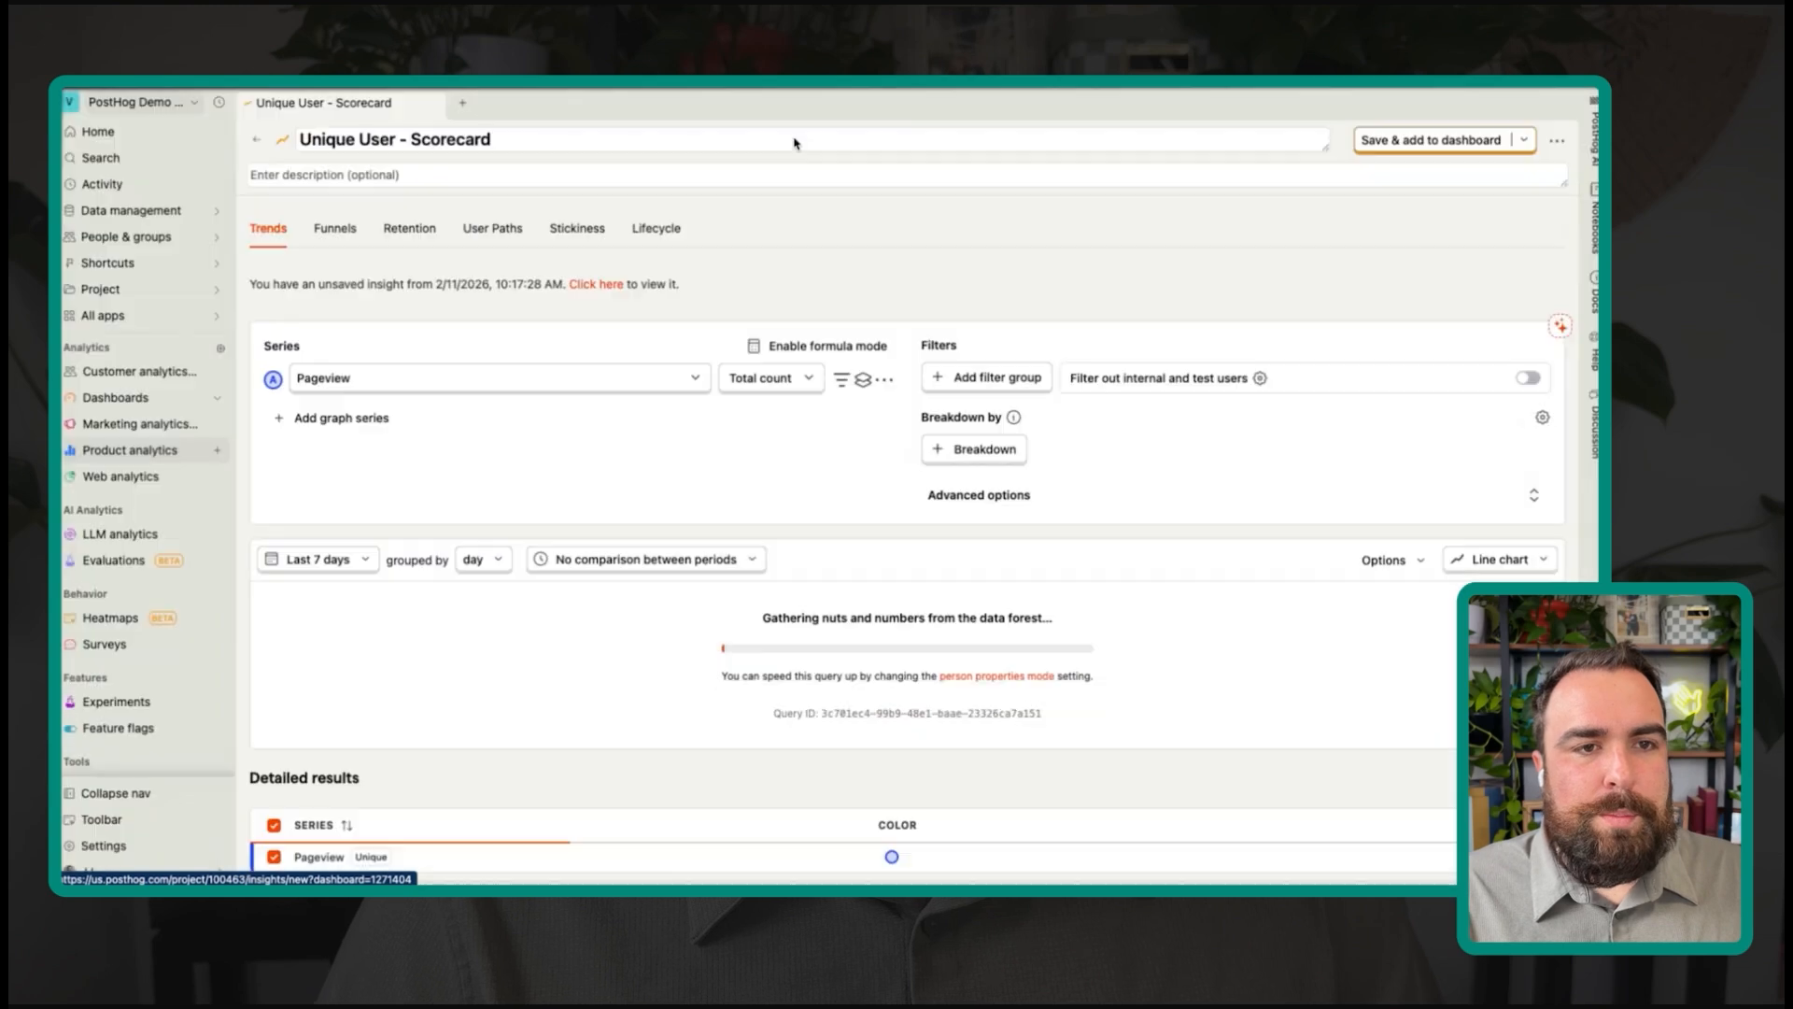
pyautogui.click(335, 228)
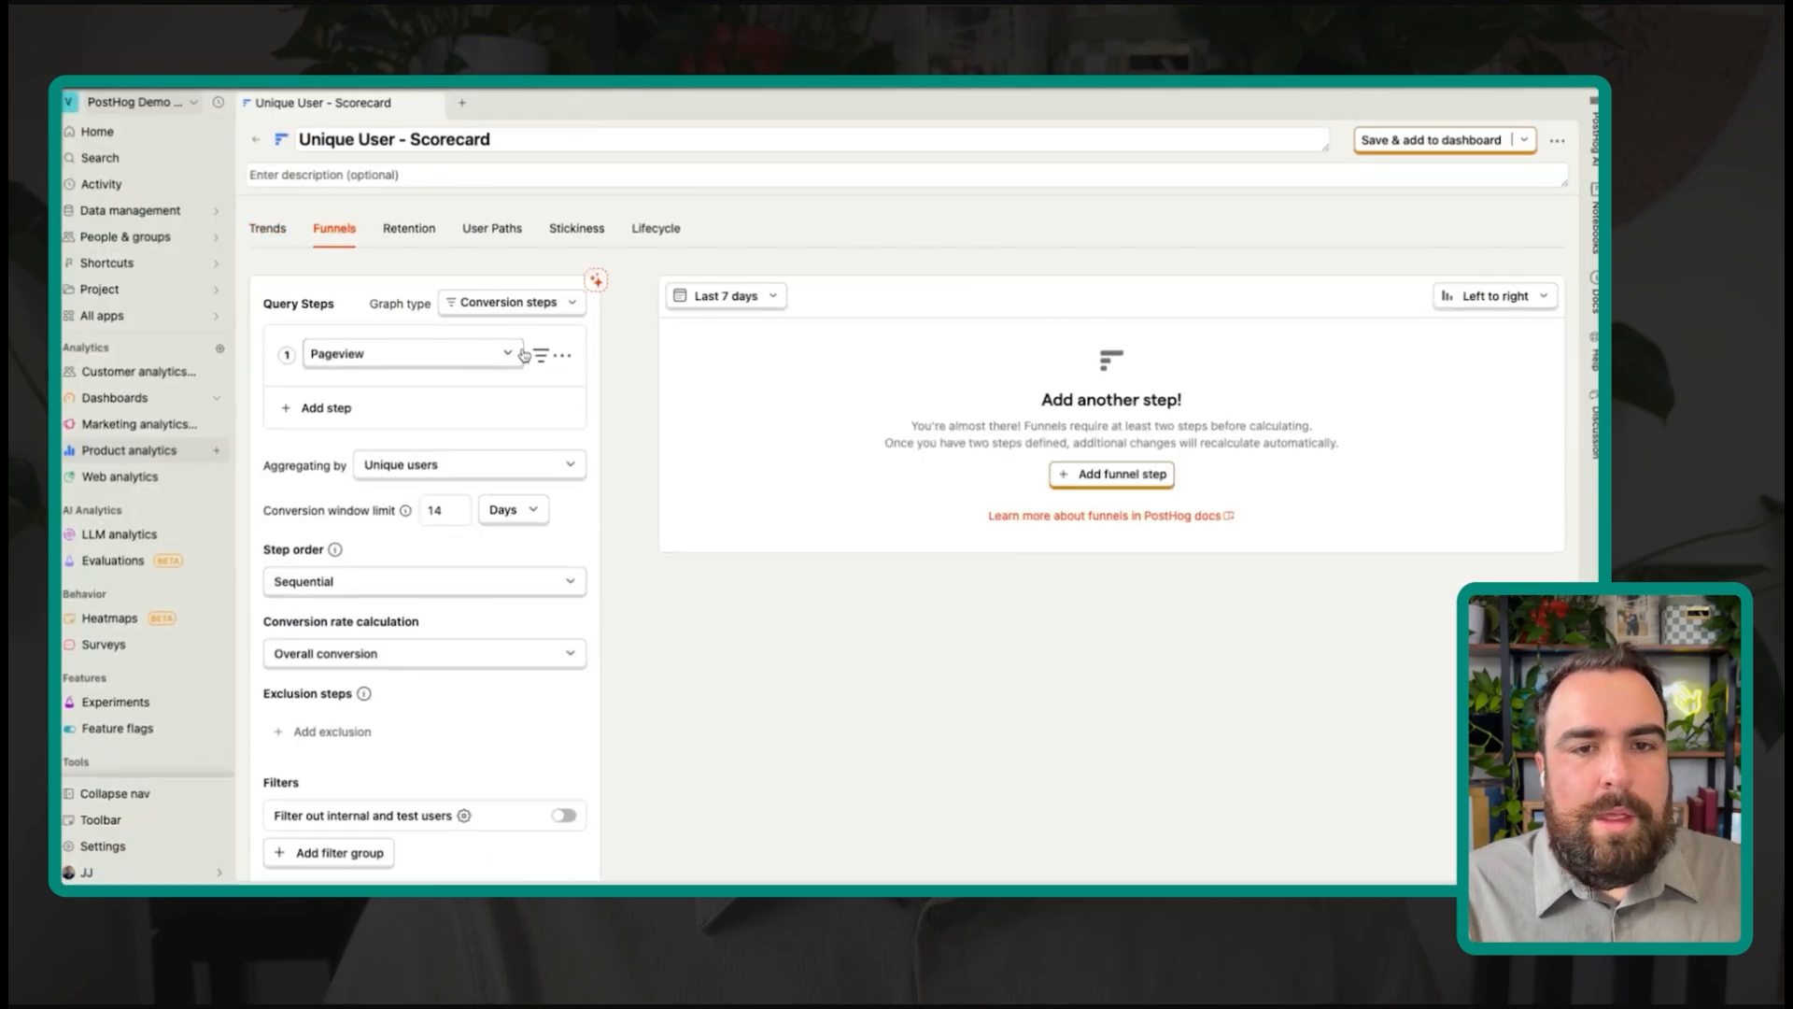
pyautogui.click(322, 408)
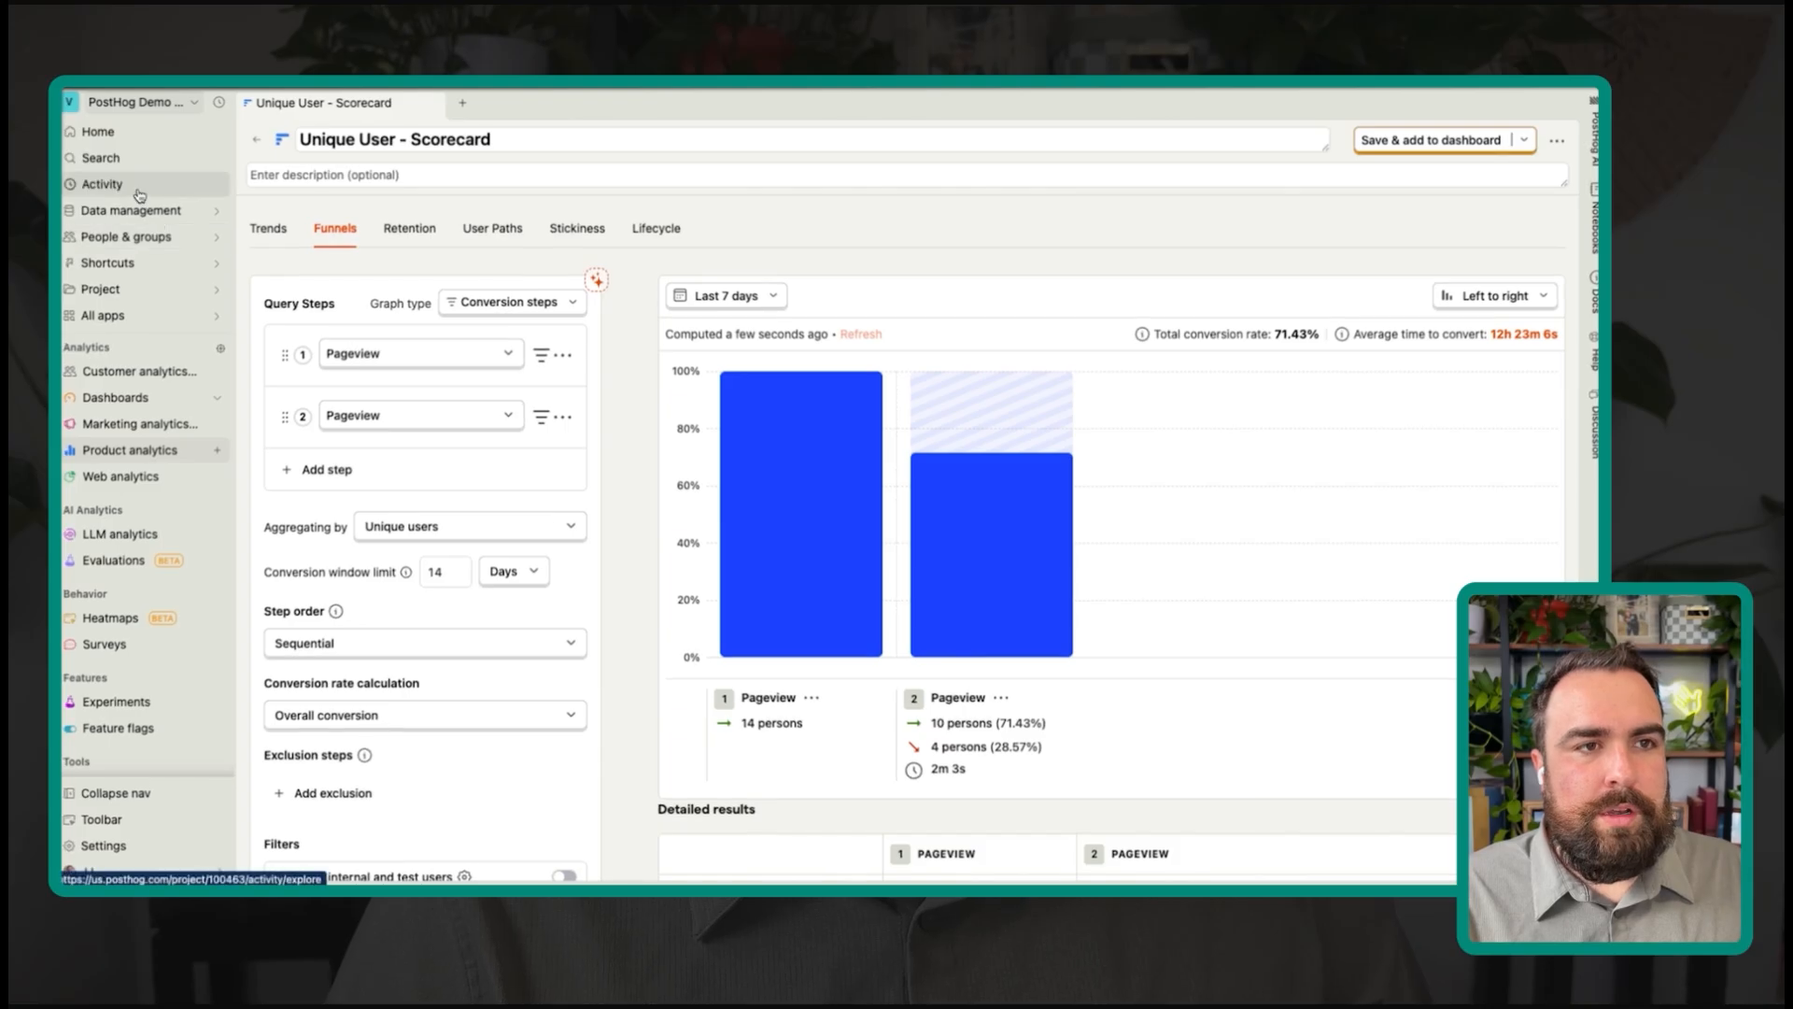
# Step: Open the Activity events explorer in a new tab via 'acti', then return to the scorecard funnel
pyautogui.click(464, 104)
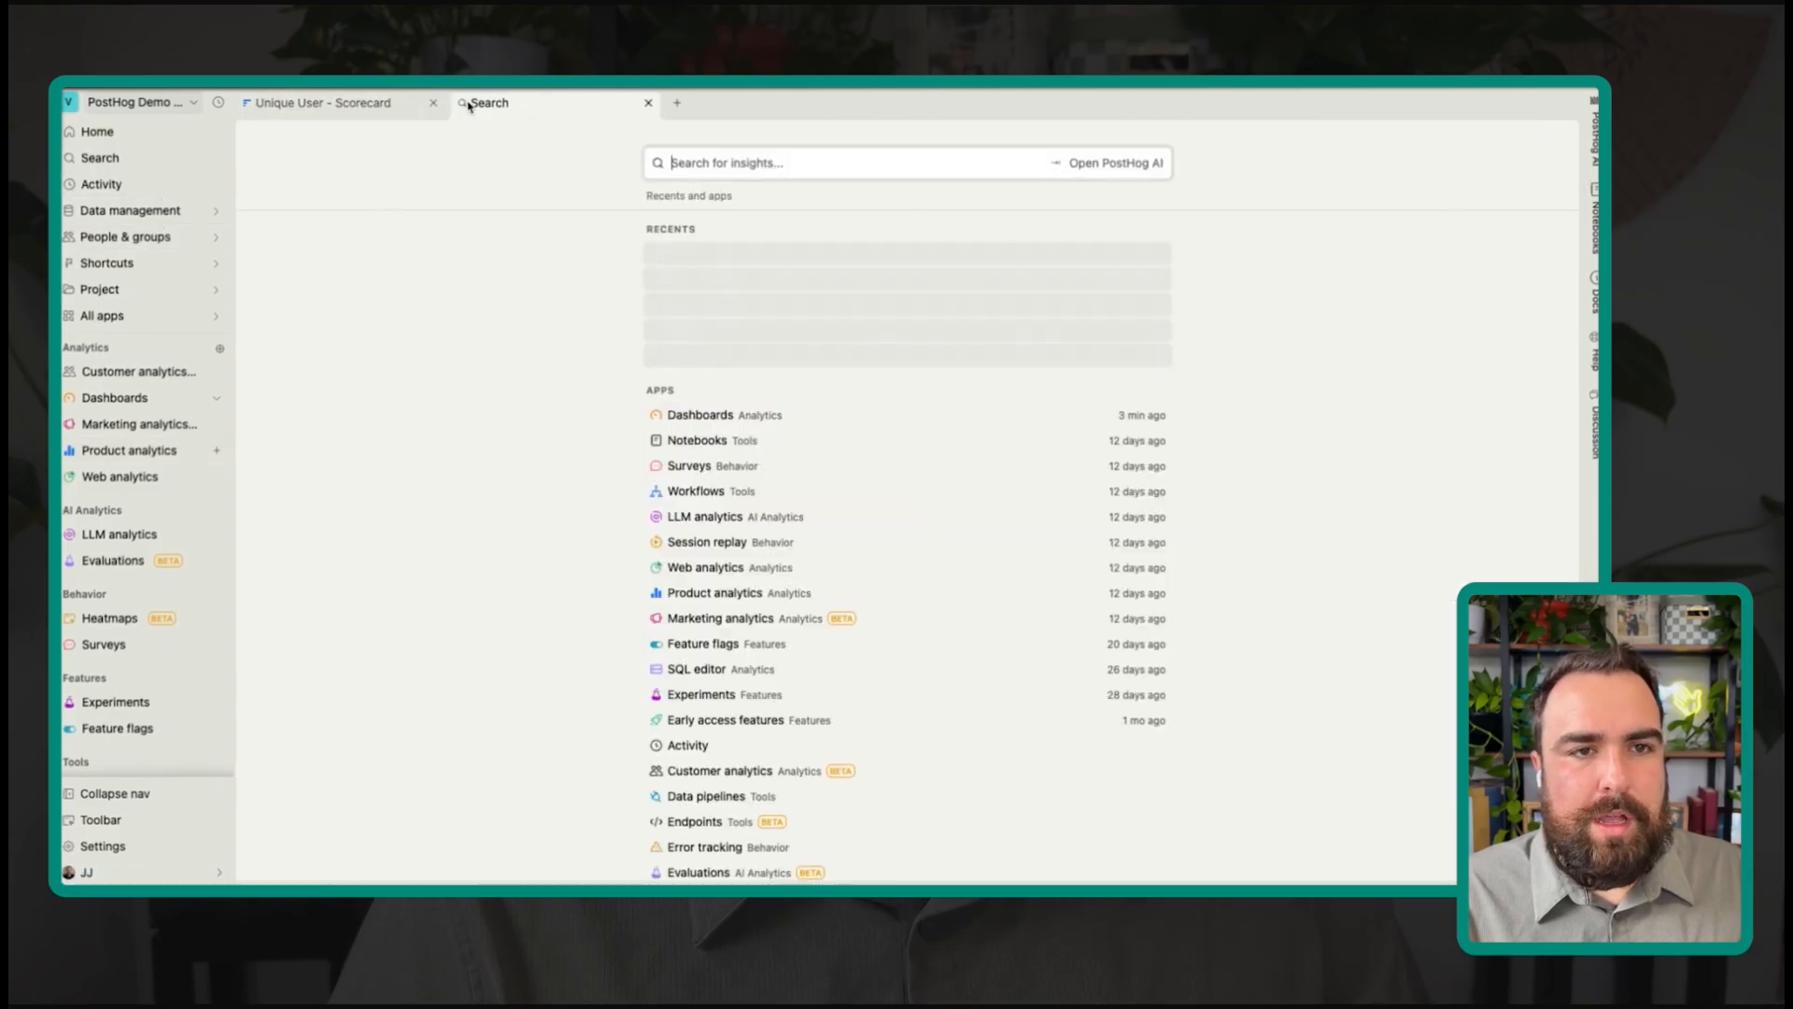
pyautogui.write('acti')
pyautogui.click(773, 254)
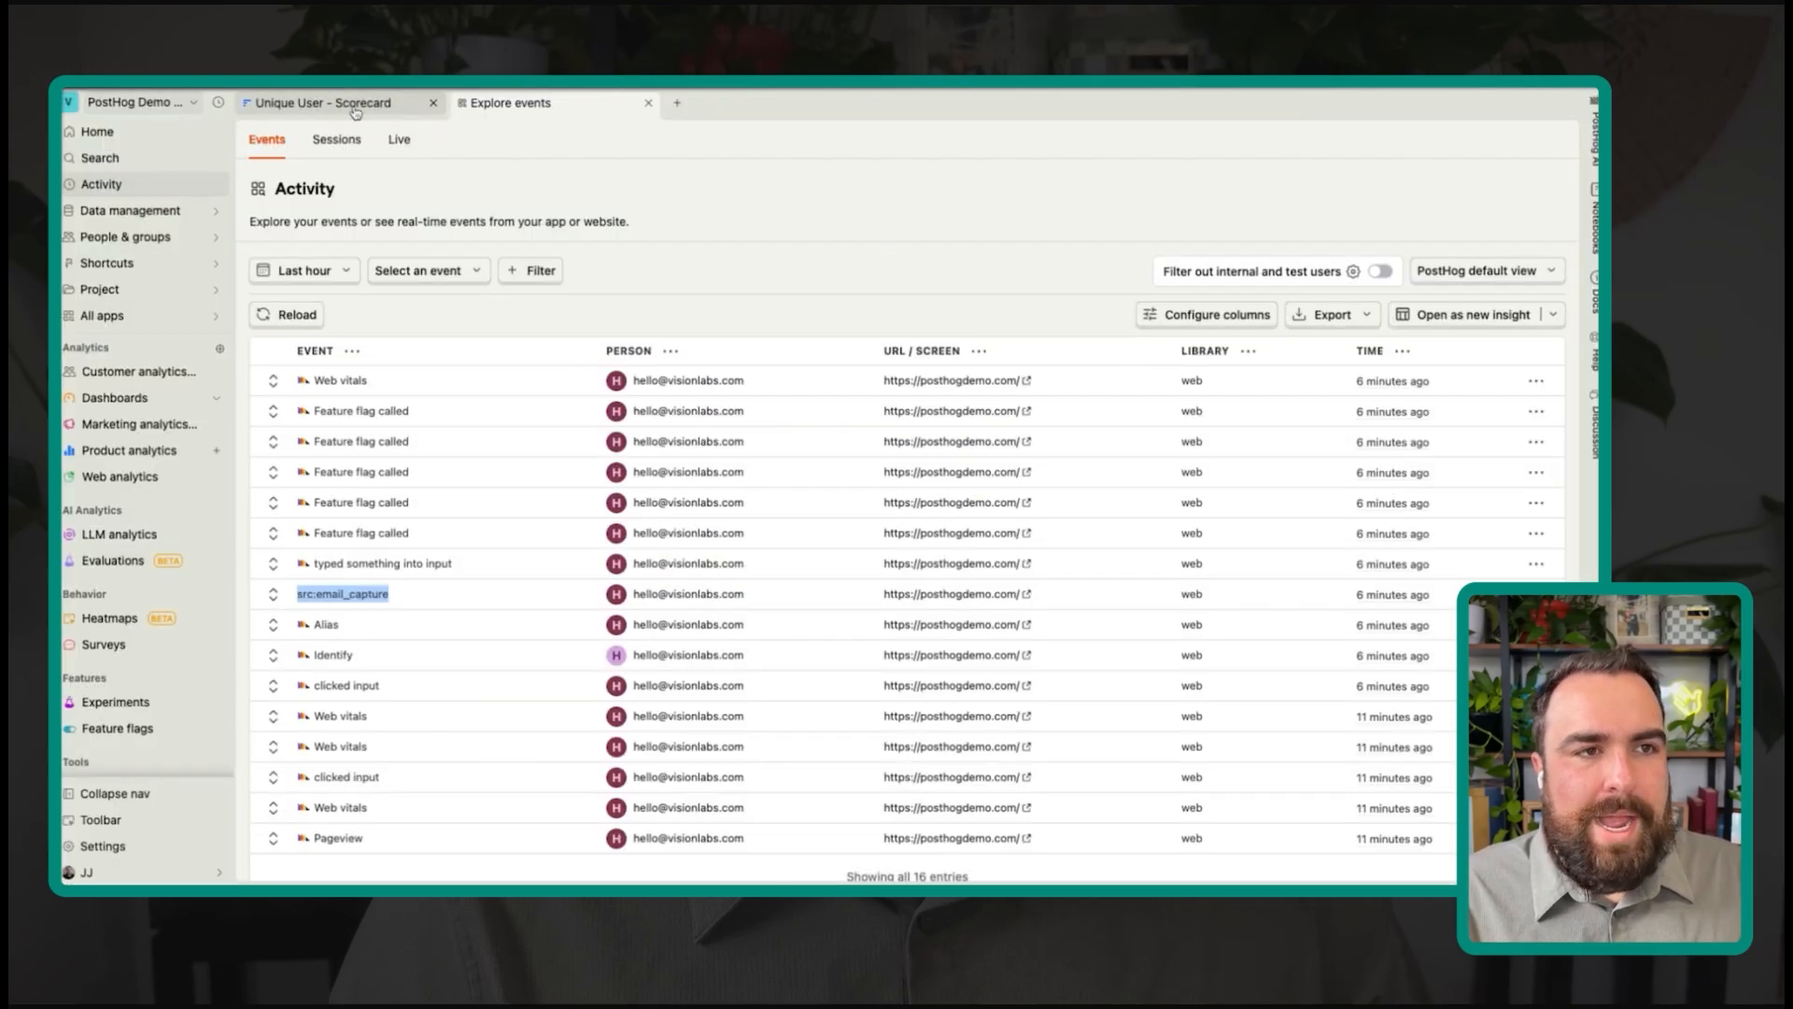
pyautogui.click(353, 112)
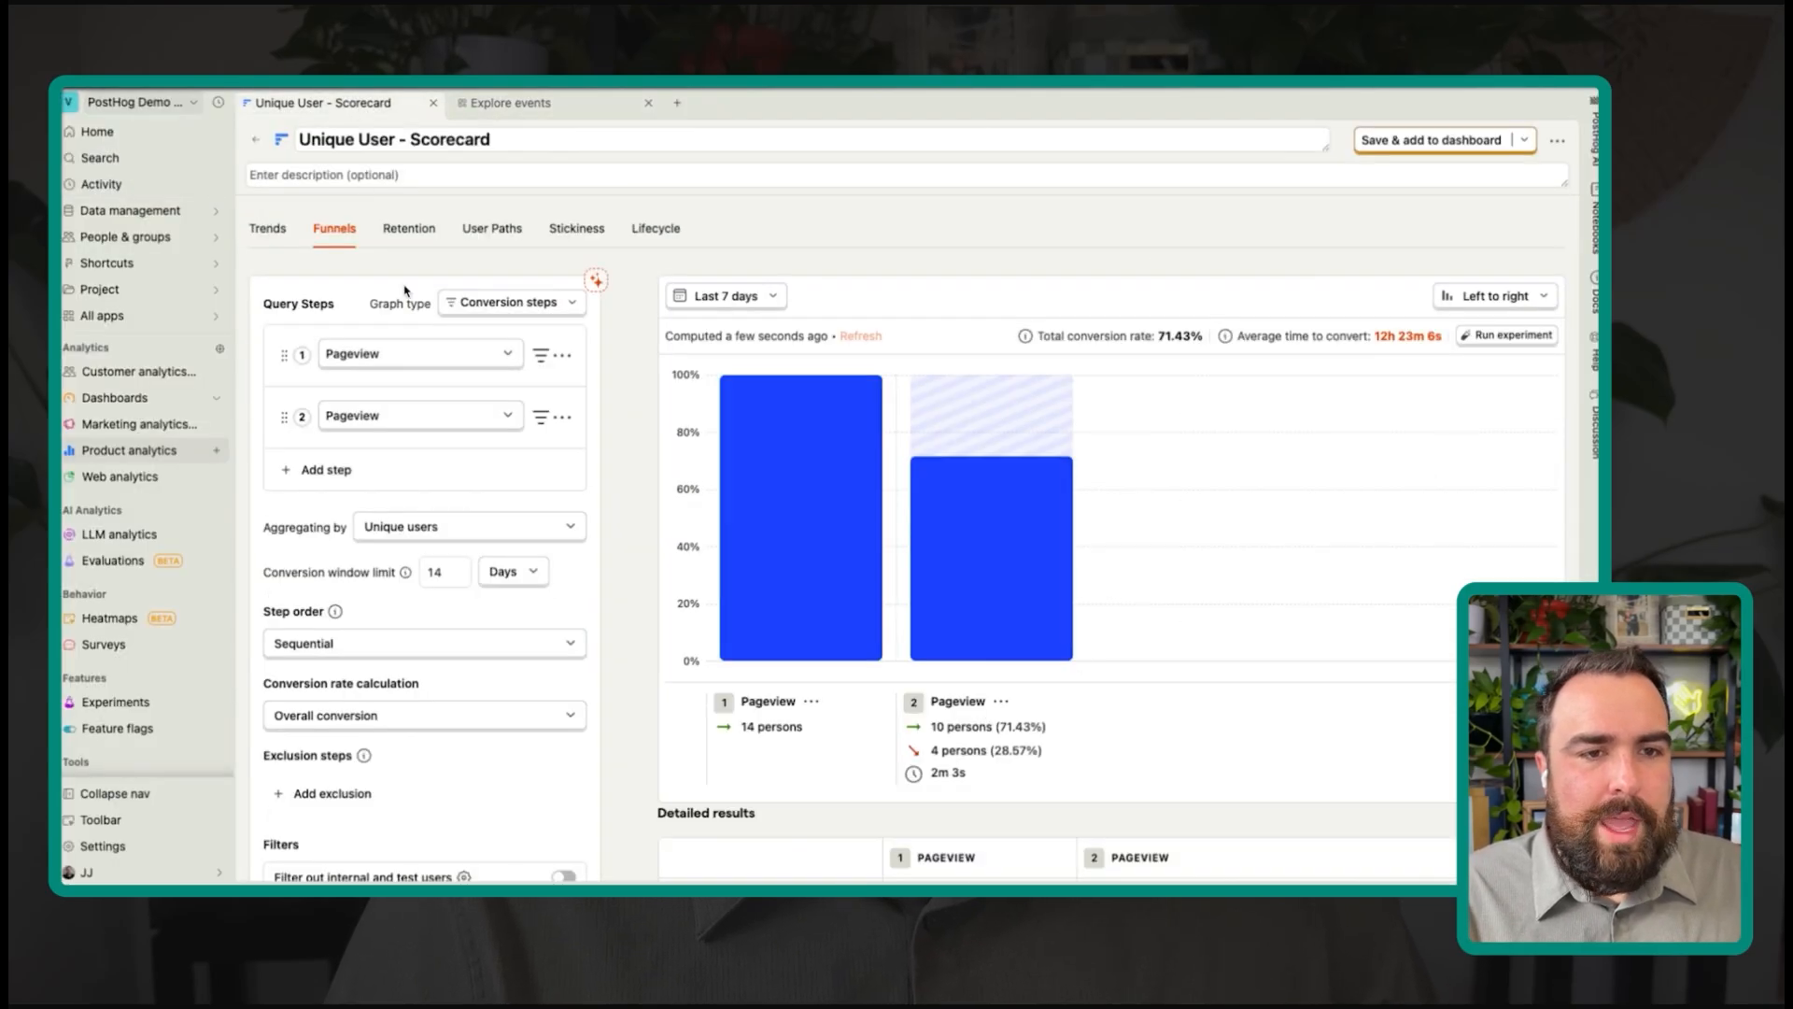
# Step: Set the funnel's second step to the src:email_capture event
pyautogui.click(439, 416)
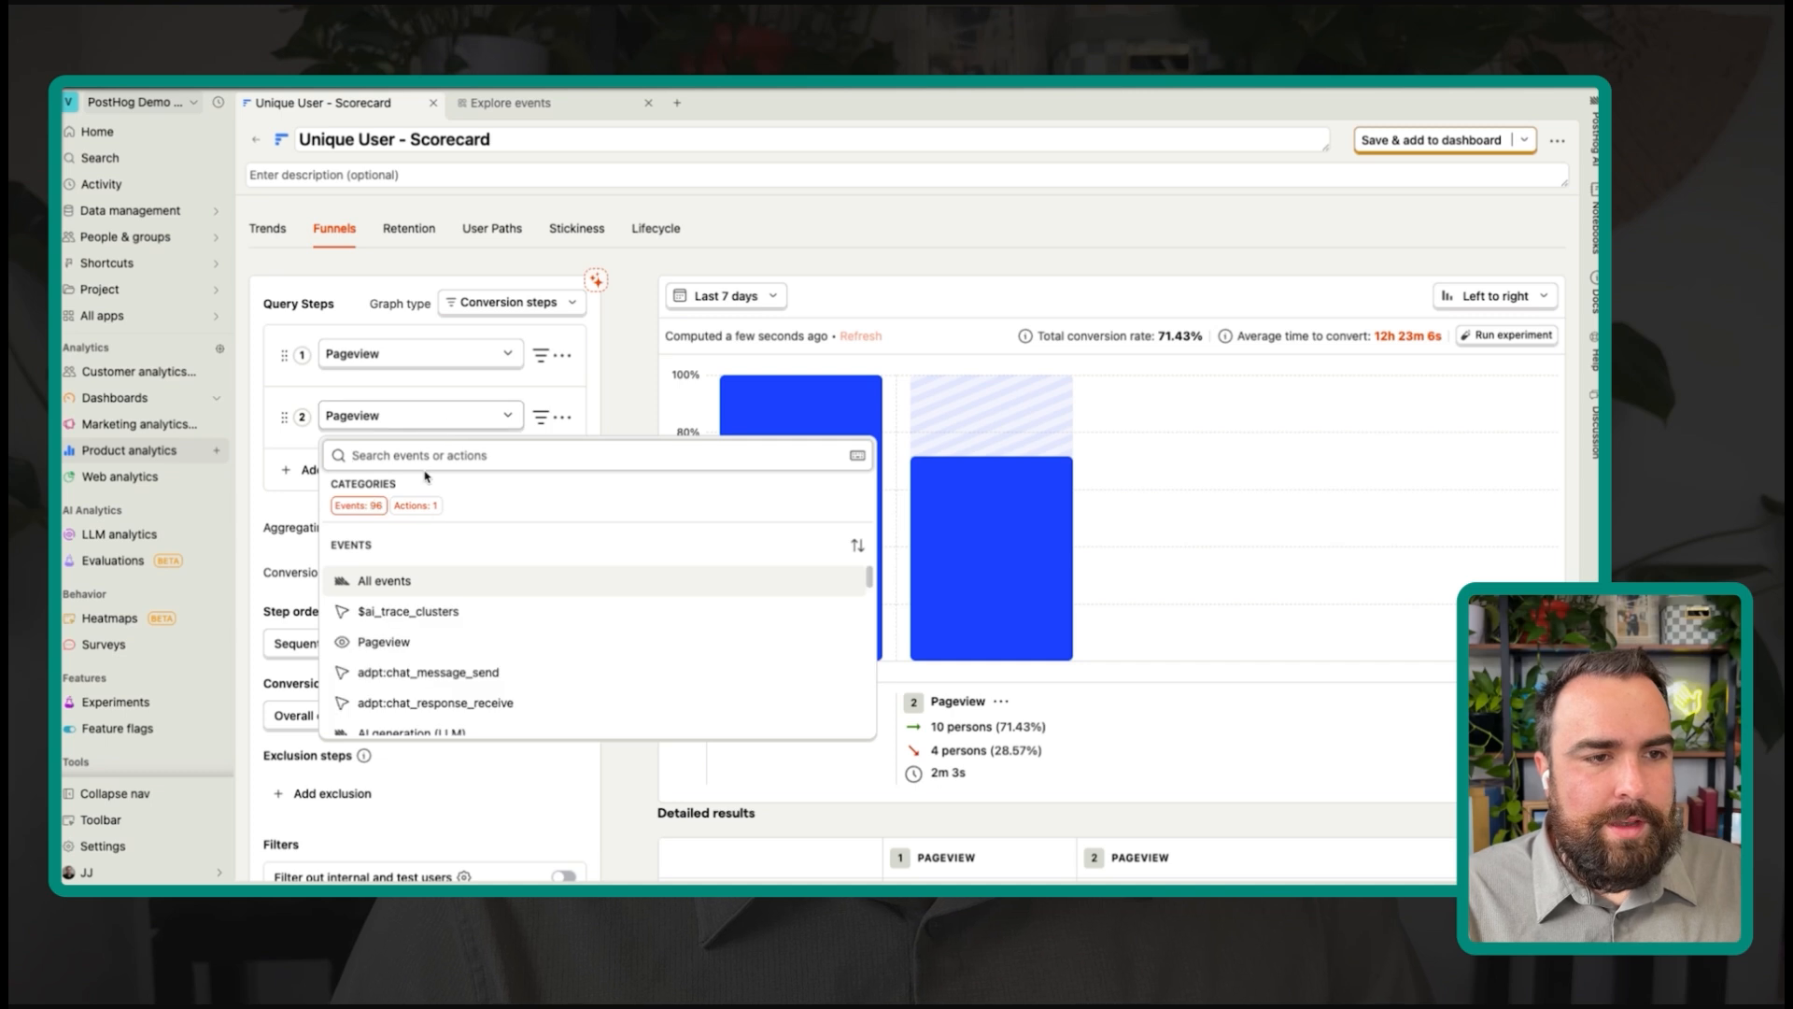
pyautogui.write('src:email_capture')
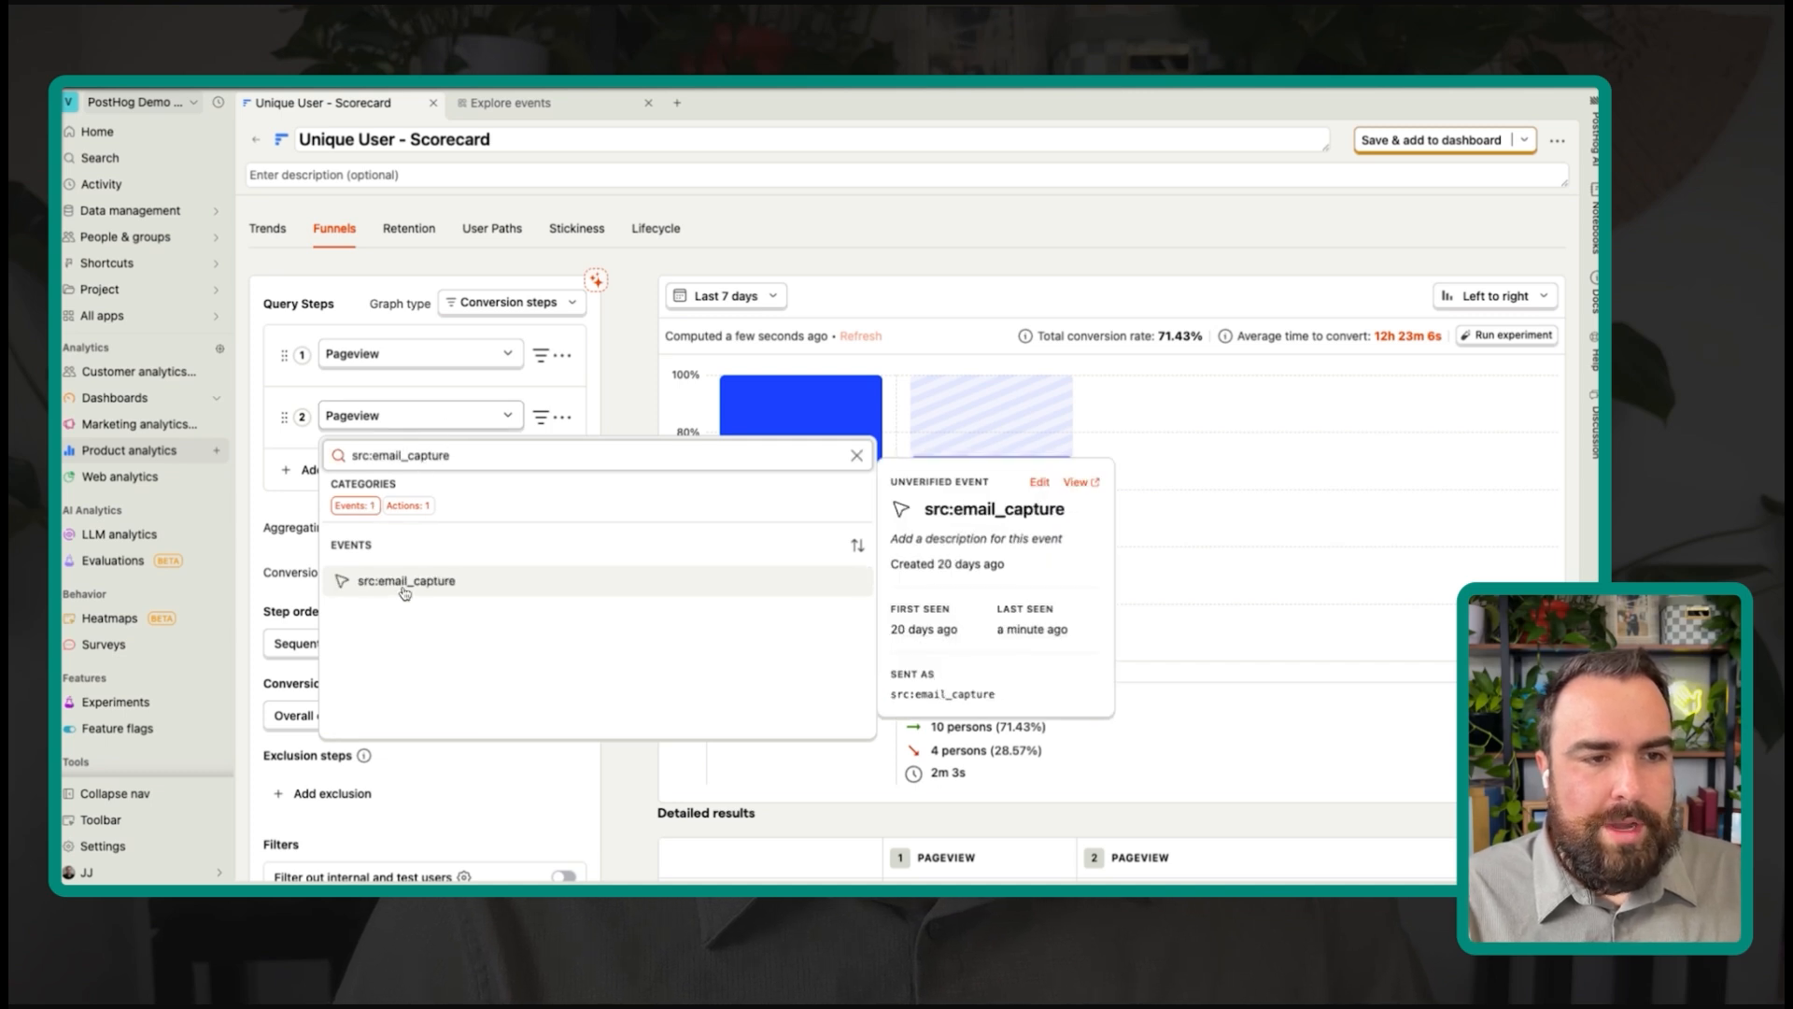
pyautogui.click(404, 591)
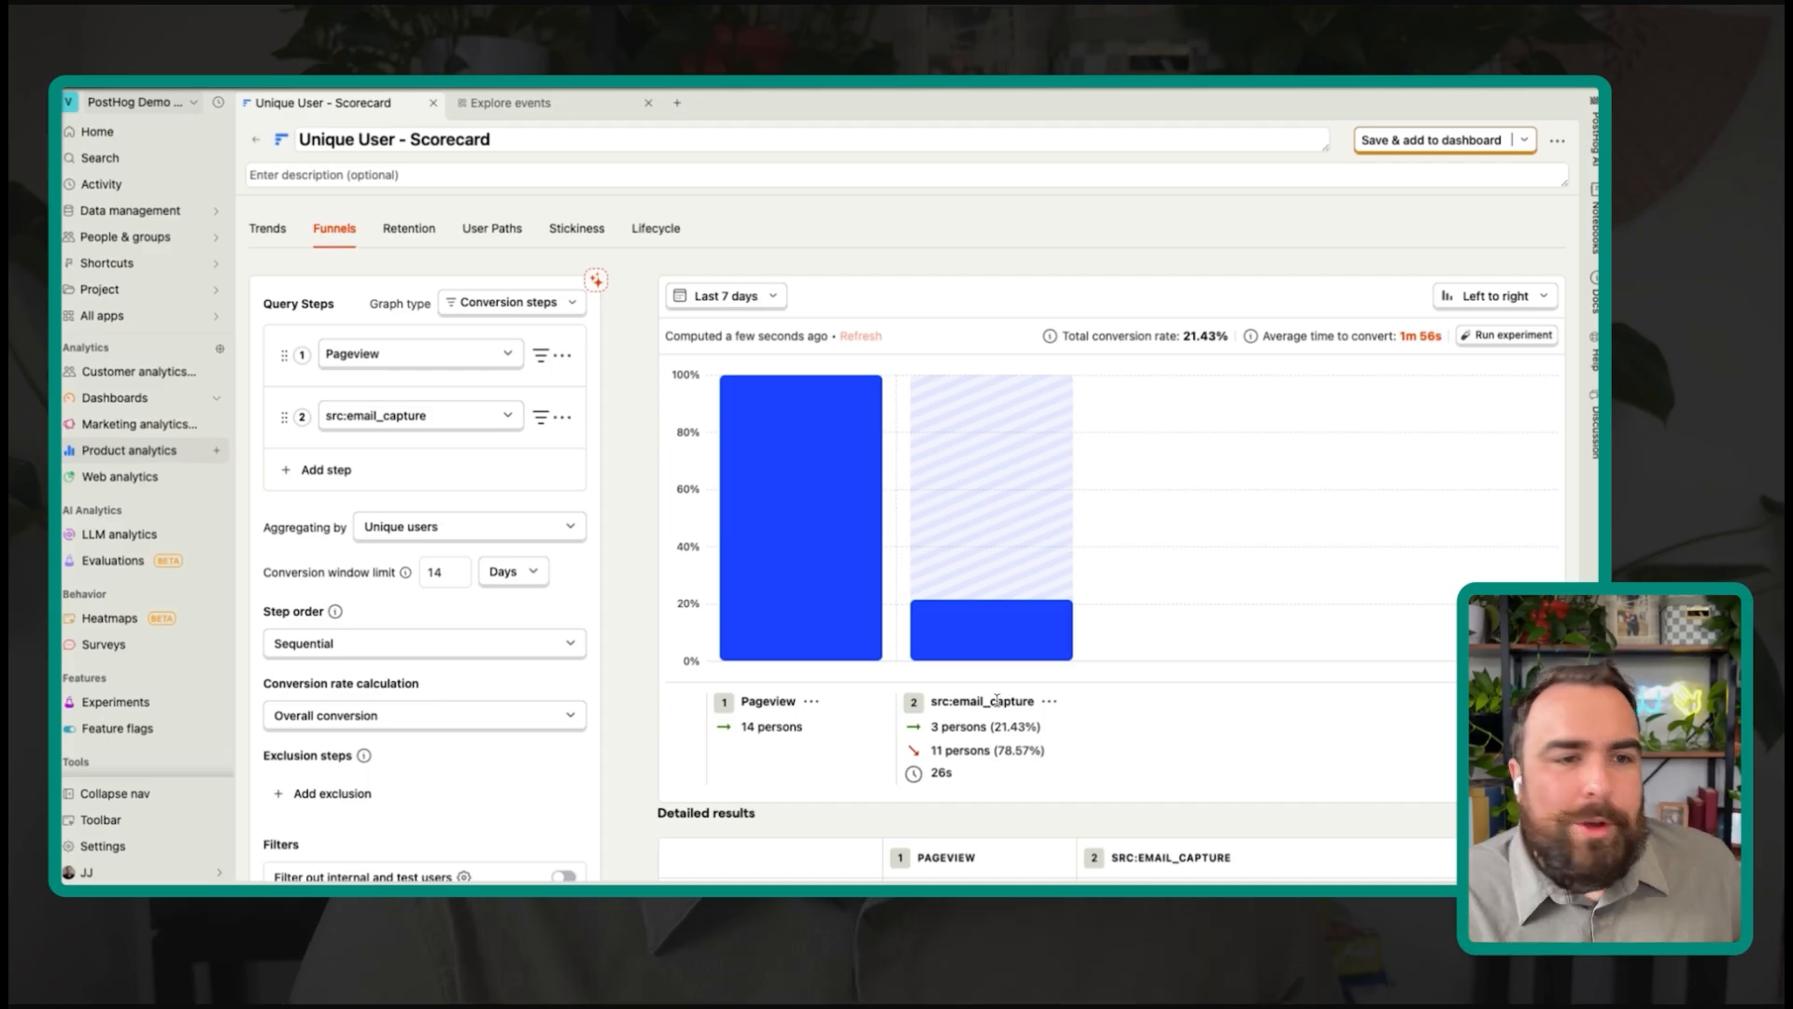
# Step: Add a Current URL property filter to the first Pageview step
pyautogui.moveTo(737, 547)
pyautogui.click(541, 354)
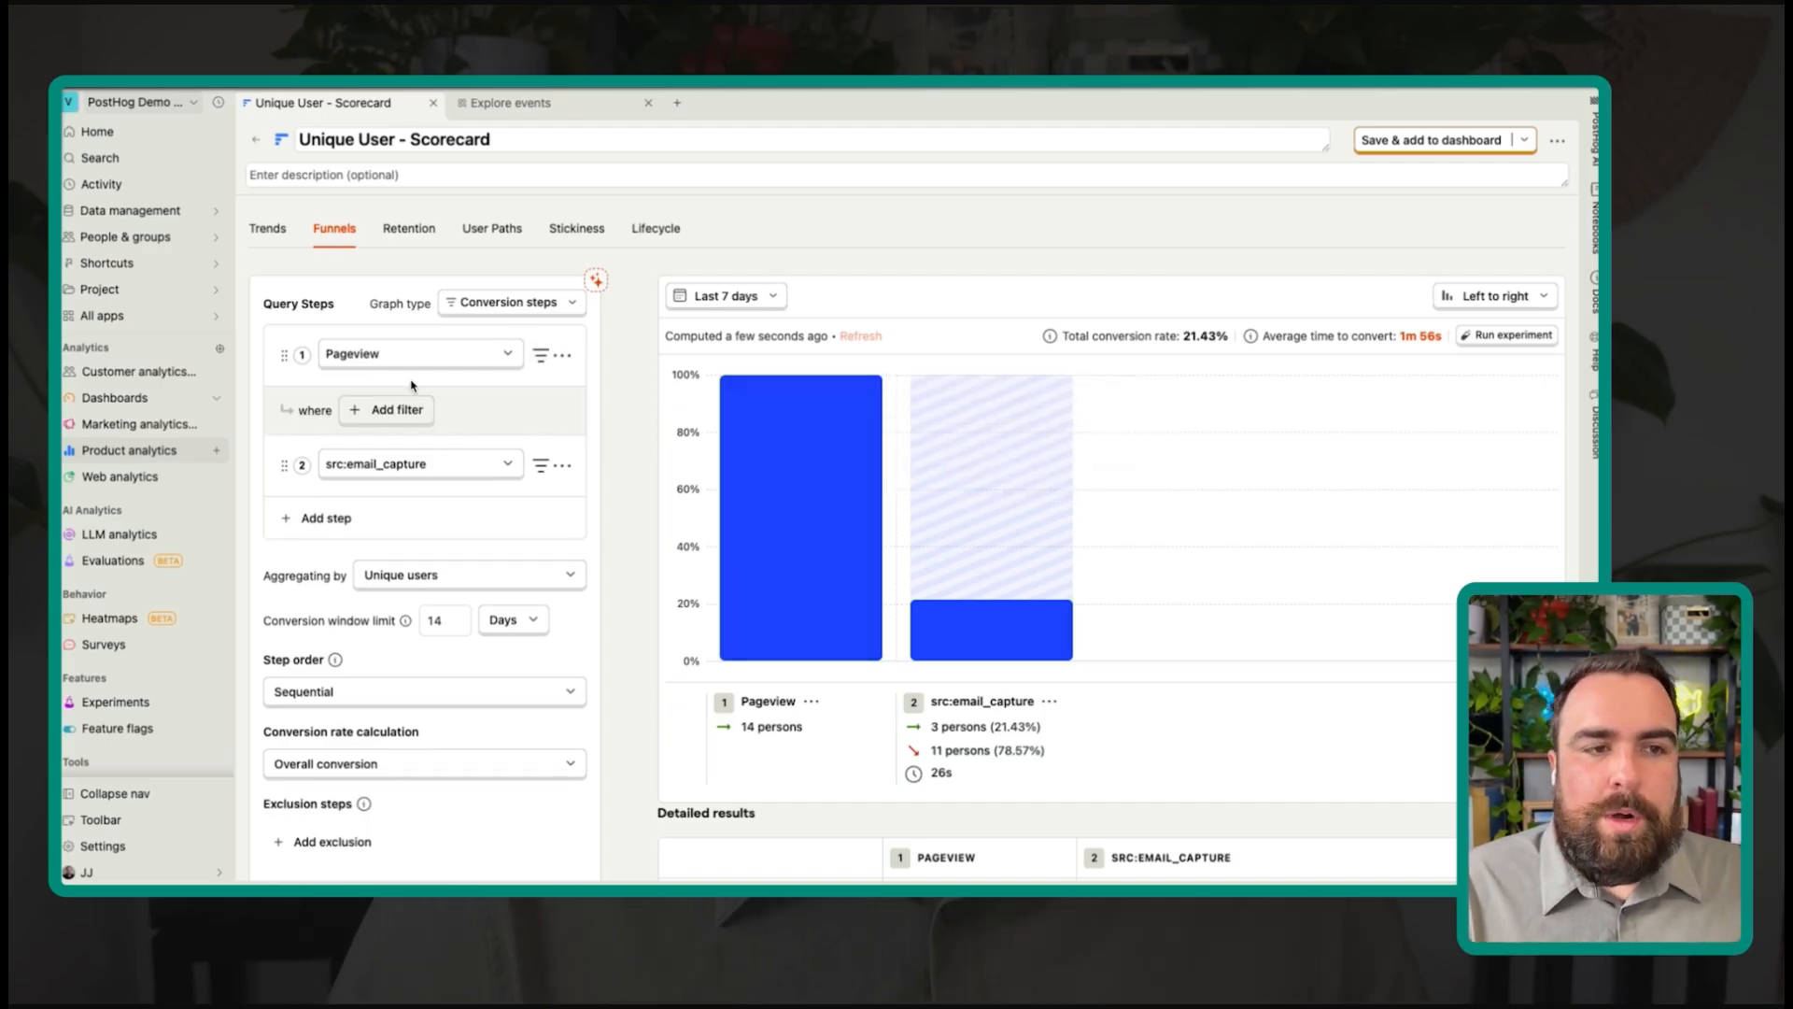
pyautogui.click(403, 408)
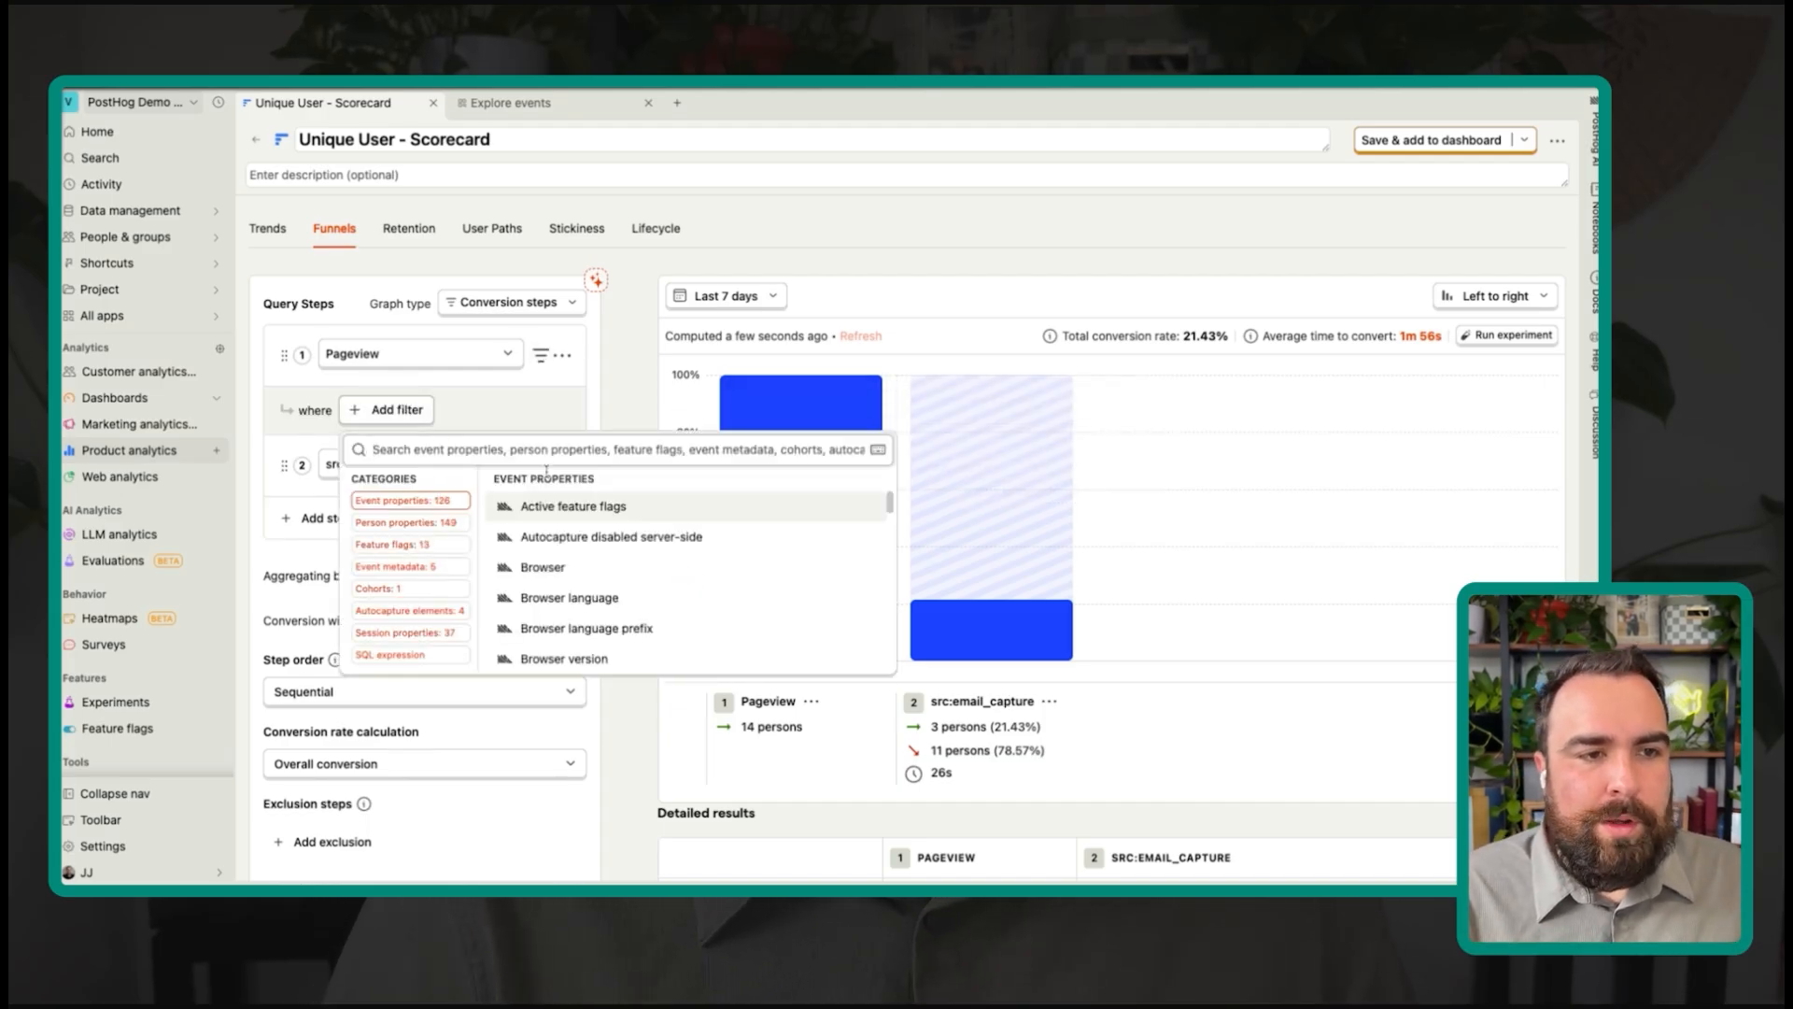
pyautogui.write('current')
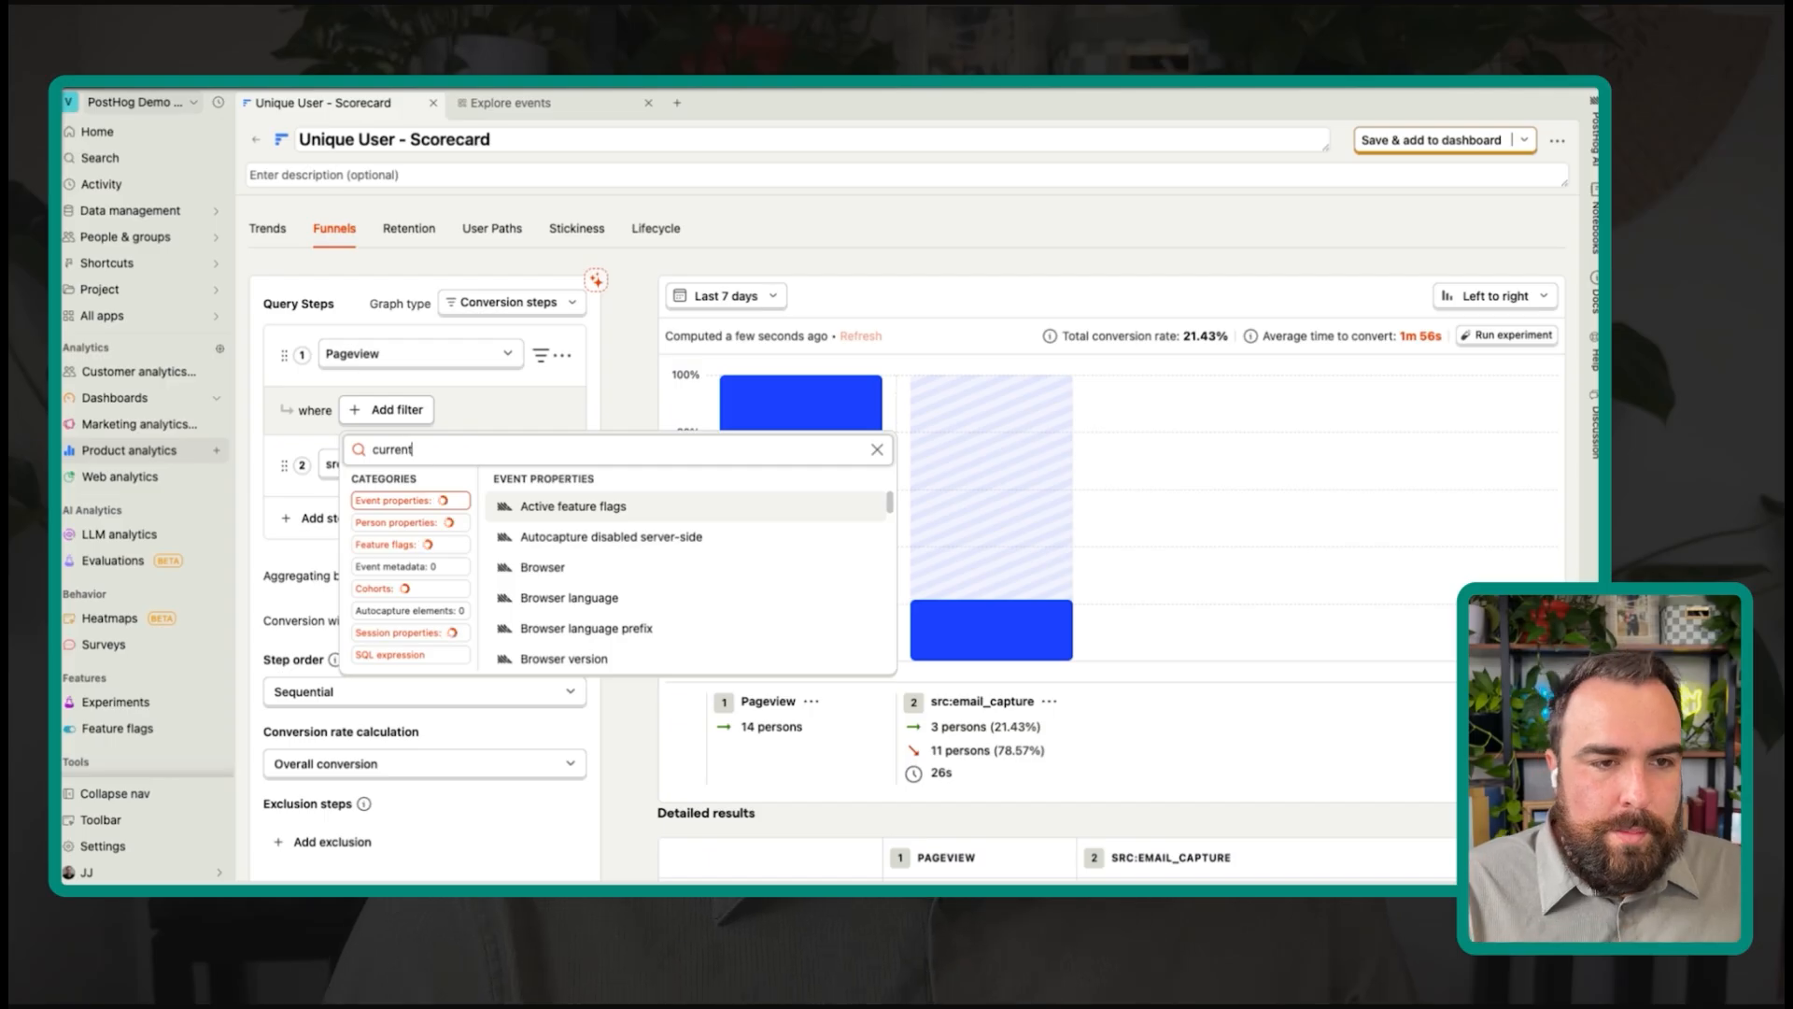
pyautogui.click(585, 510)
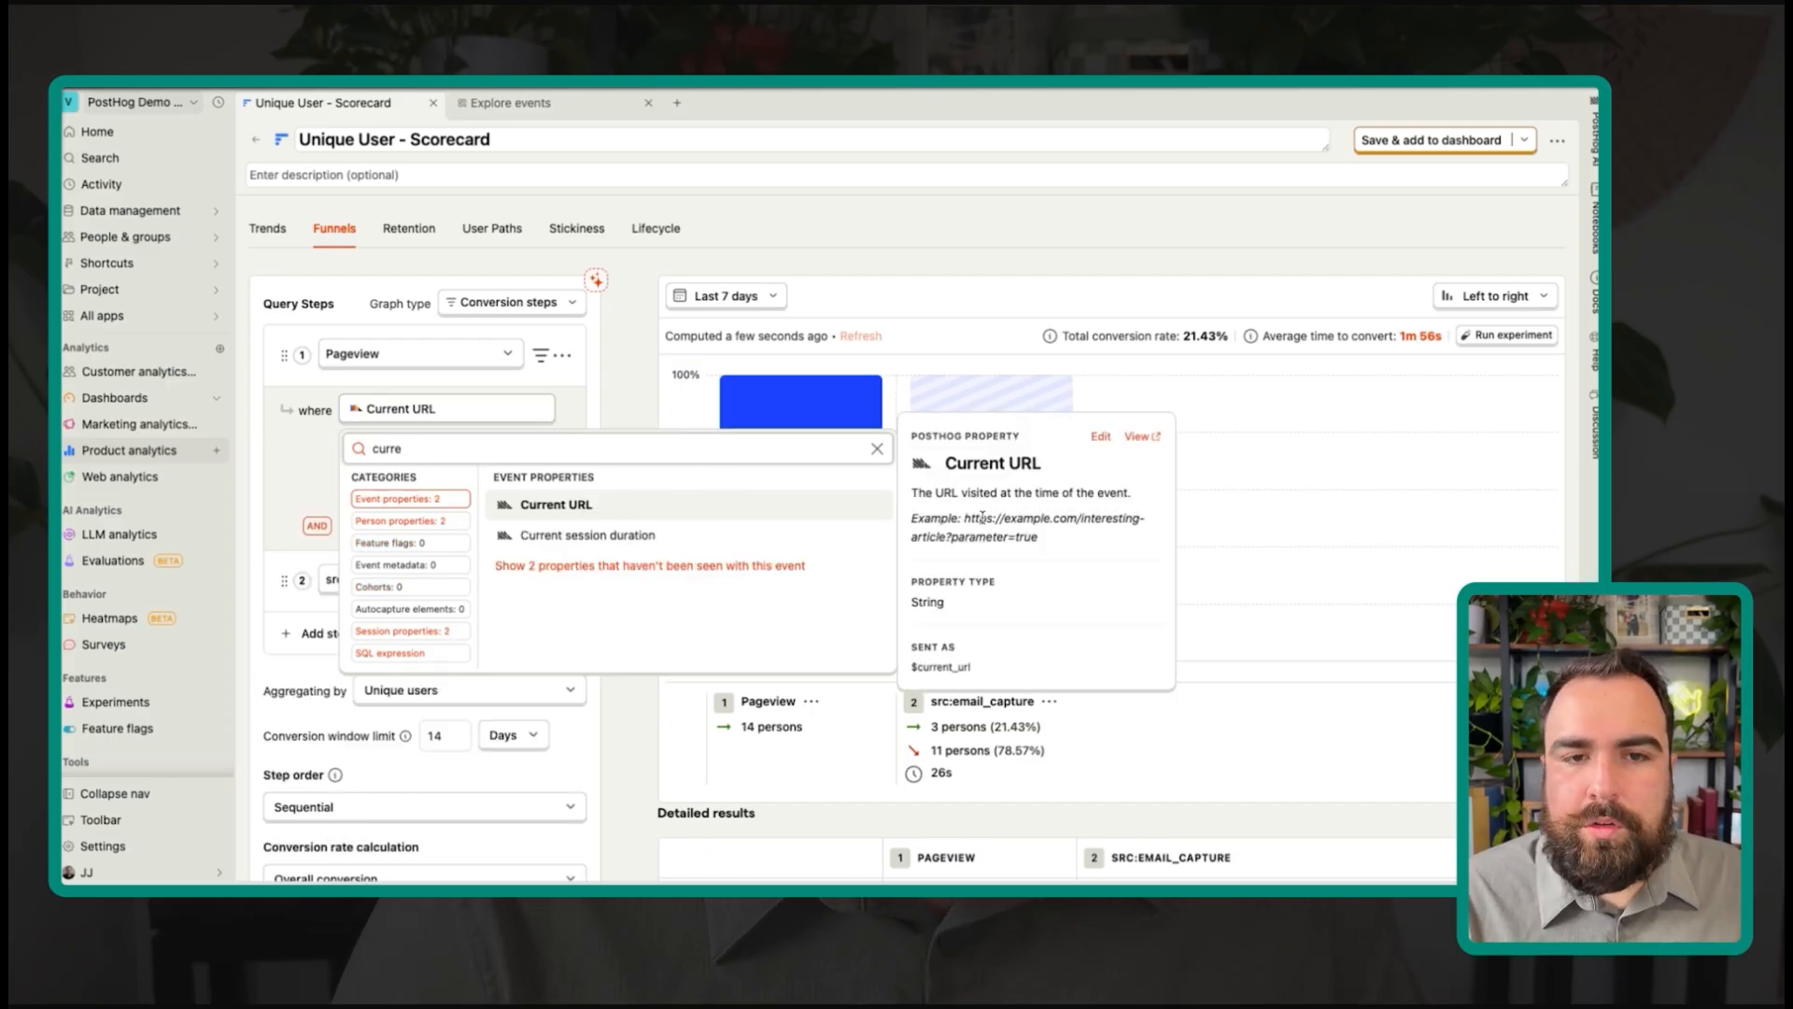
pyautogui.moveTo(981, 518); pyautogui.dragTo(1042, 547)
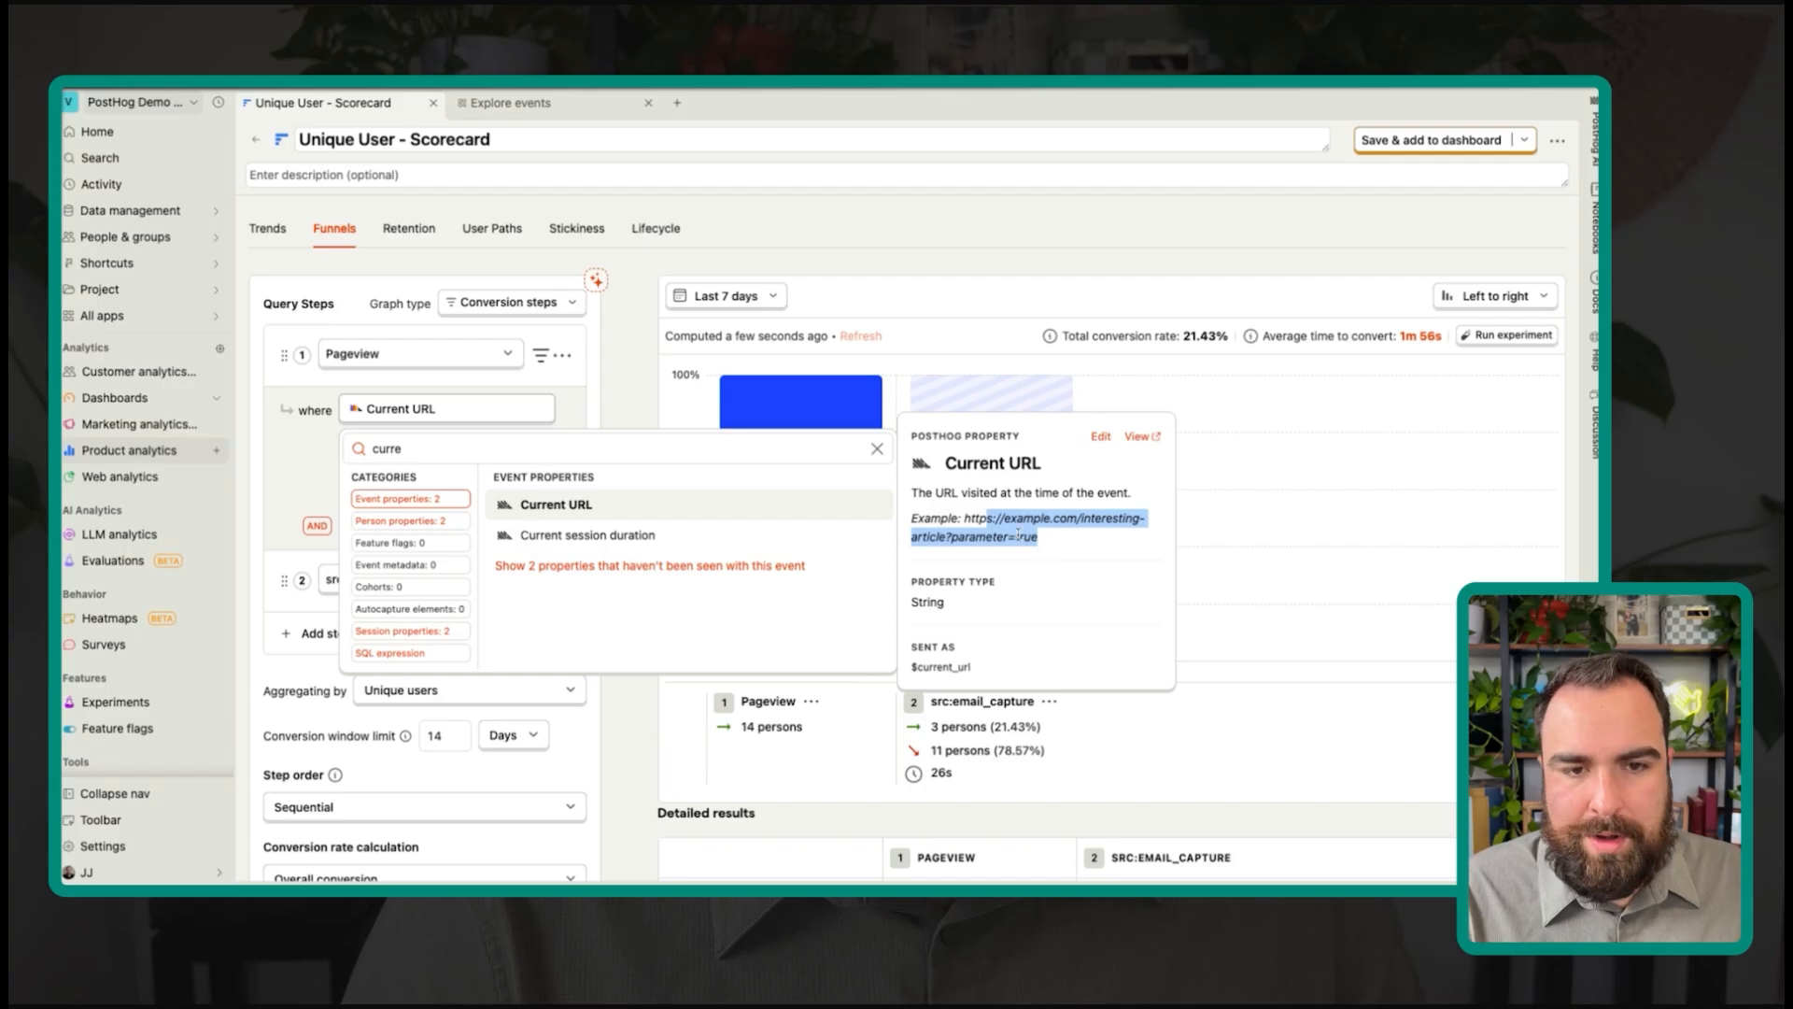
# Step: Change the step 1 filter to Path name equals '/', giving 25% conversion
pyautogui.hotkey('ctrl', 'a')
pyautogui.write('path')
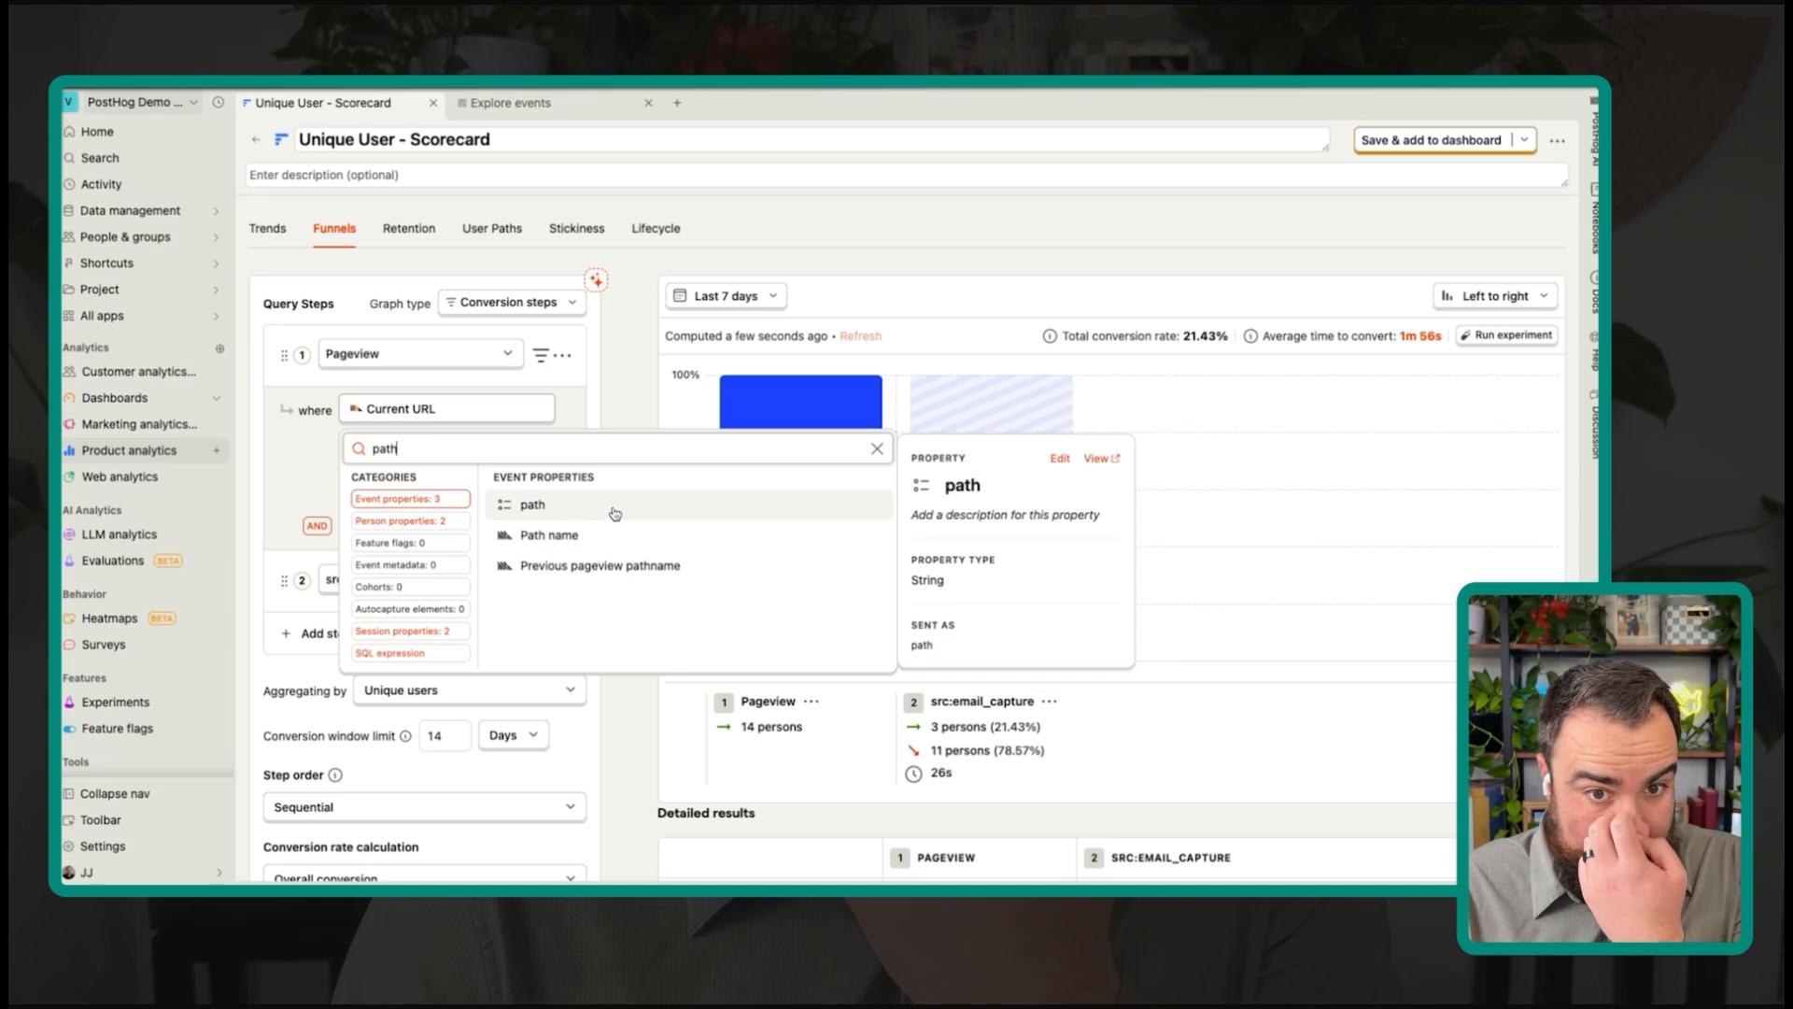
pyautogui.click(559, 544)
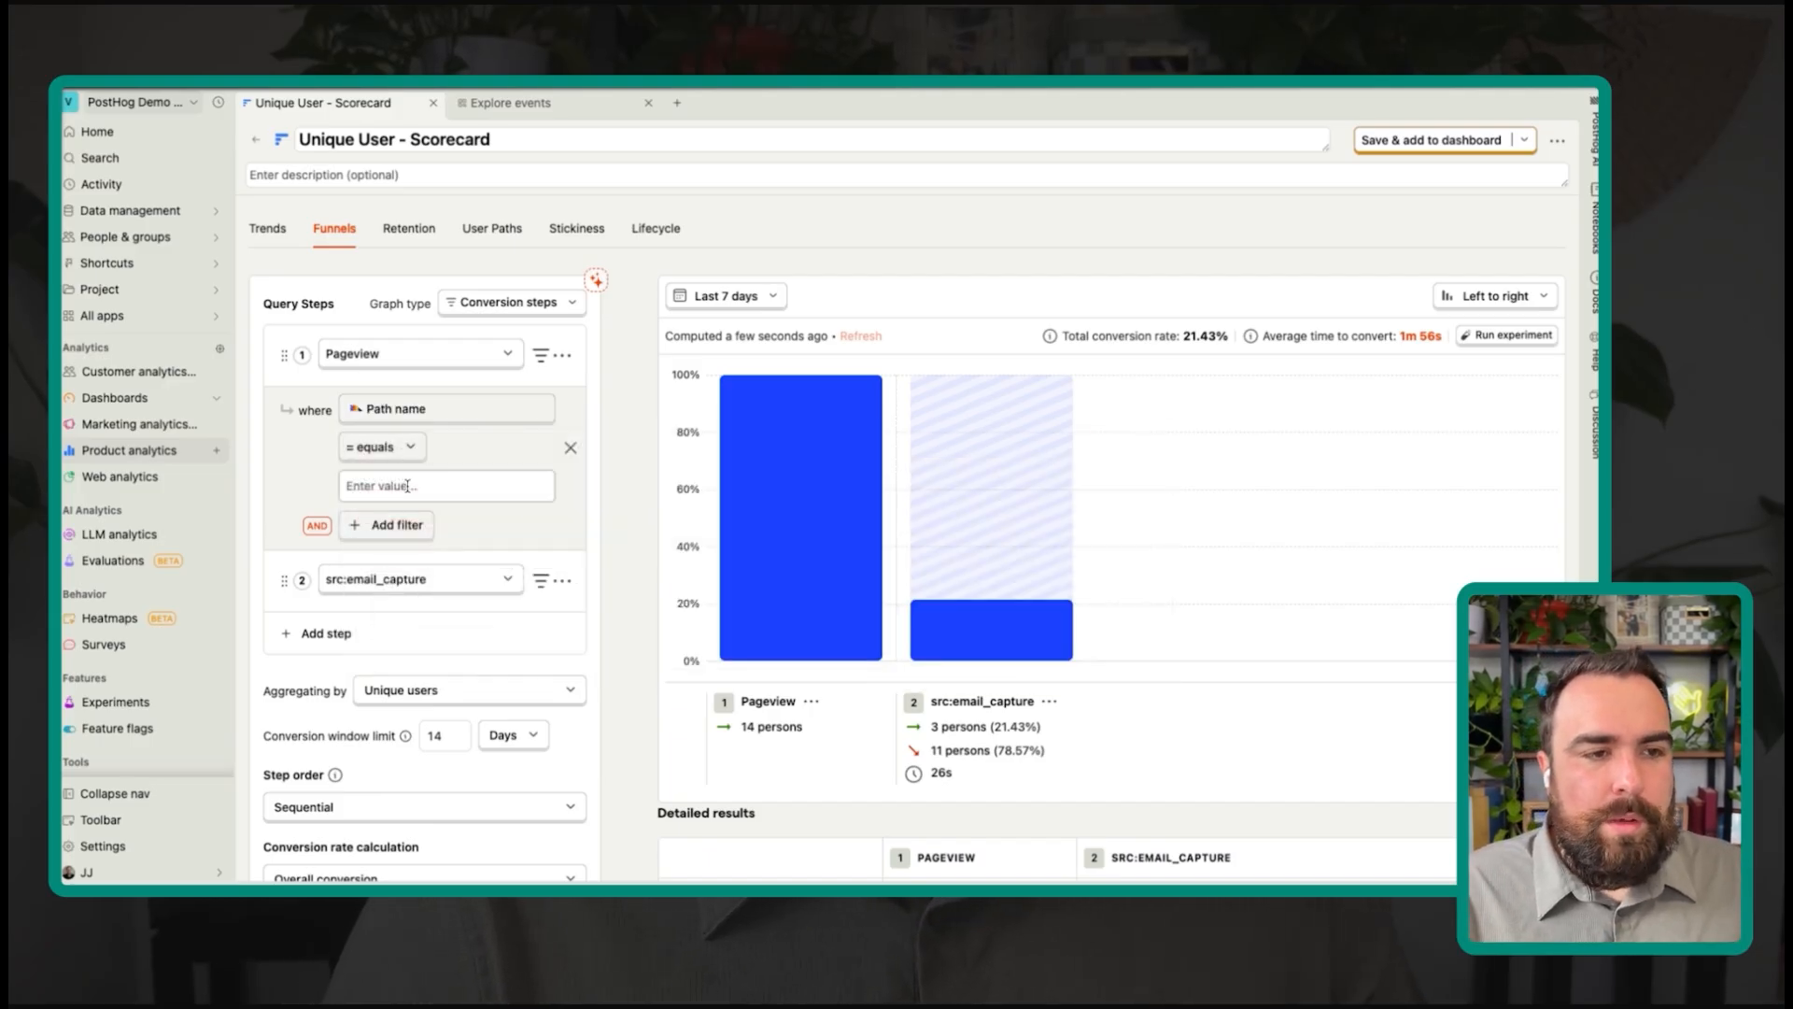
pyautogui.click(407, 486)
pyautogui.click(357, 554)
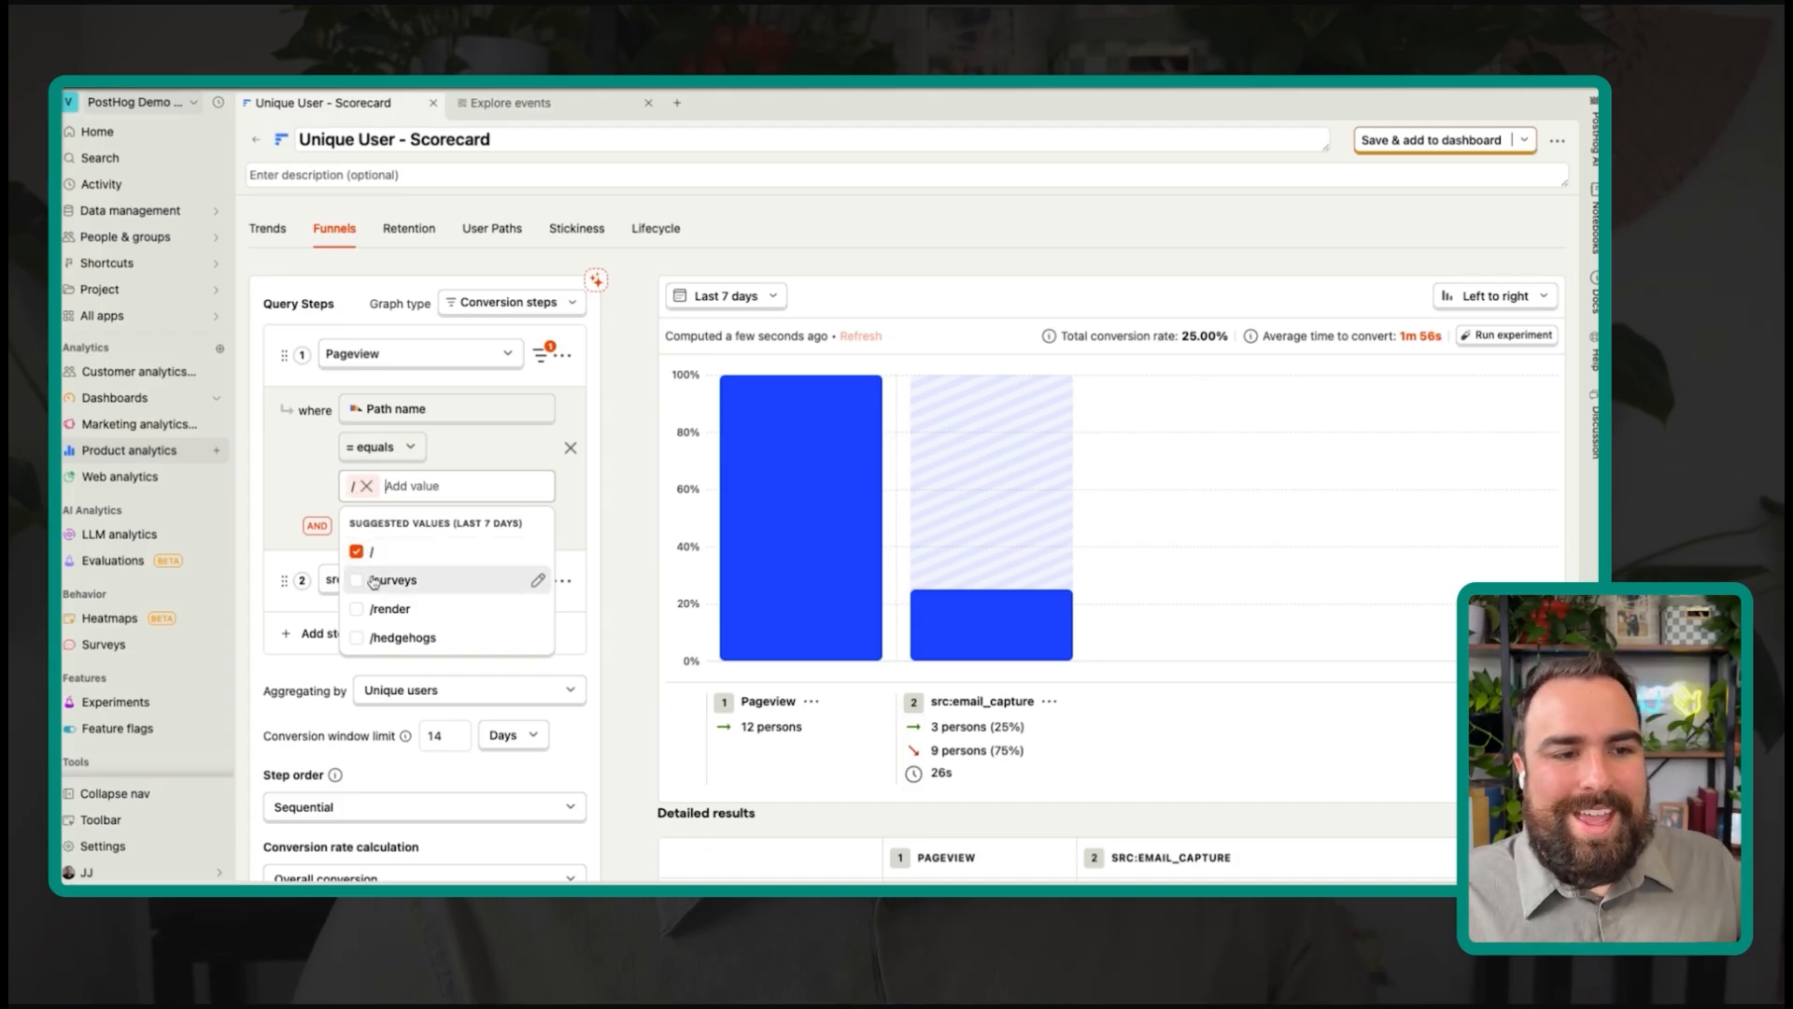
pyautogui.click(305, 475)
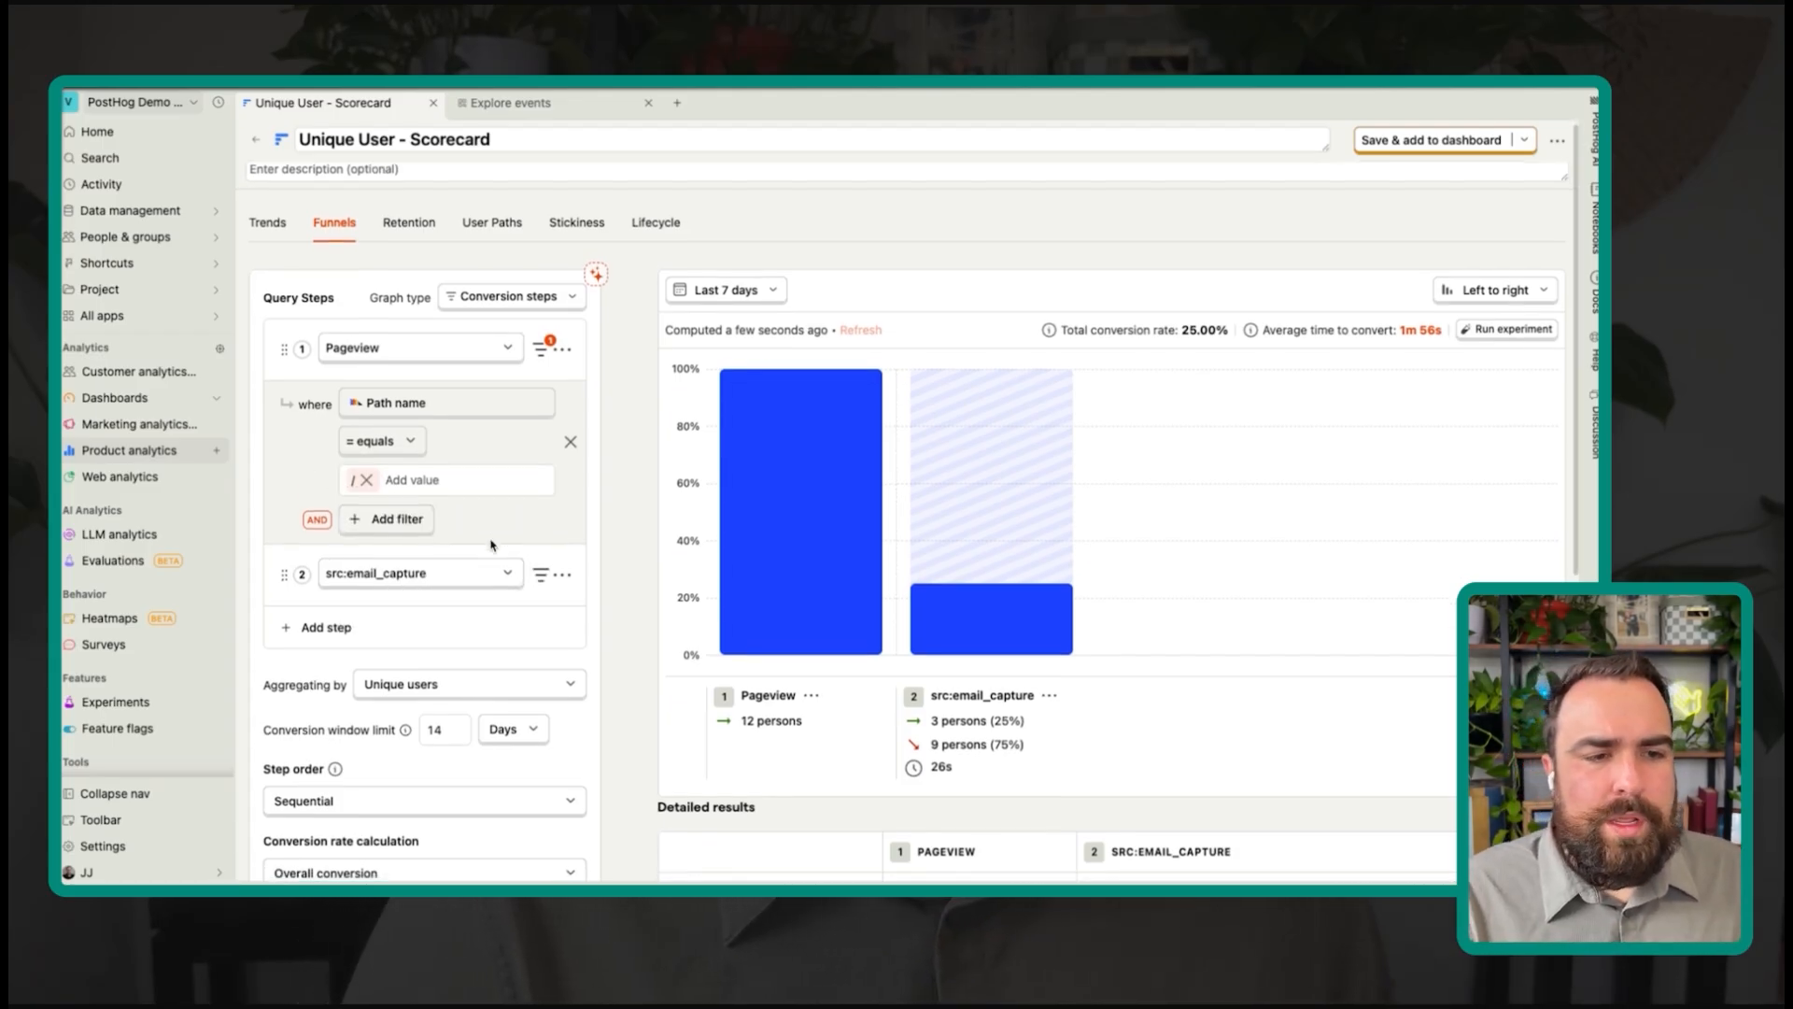
pyautogui.scroll(-1, 716, 521)
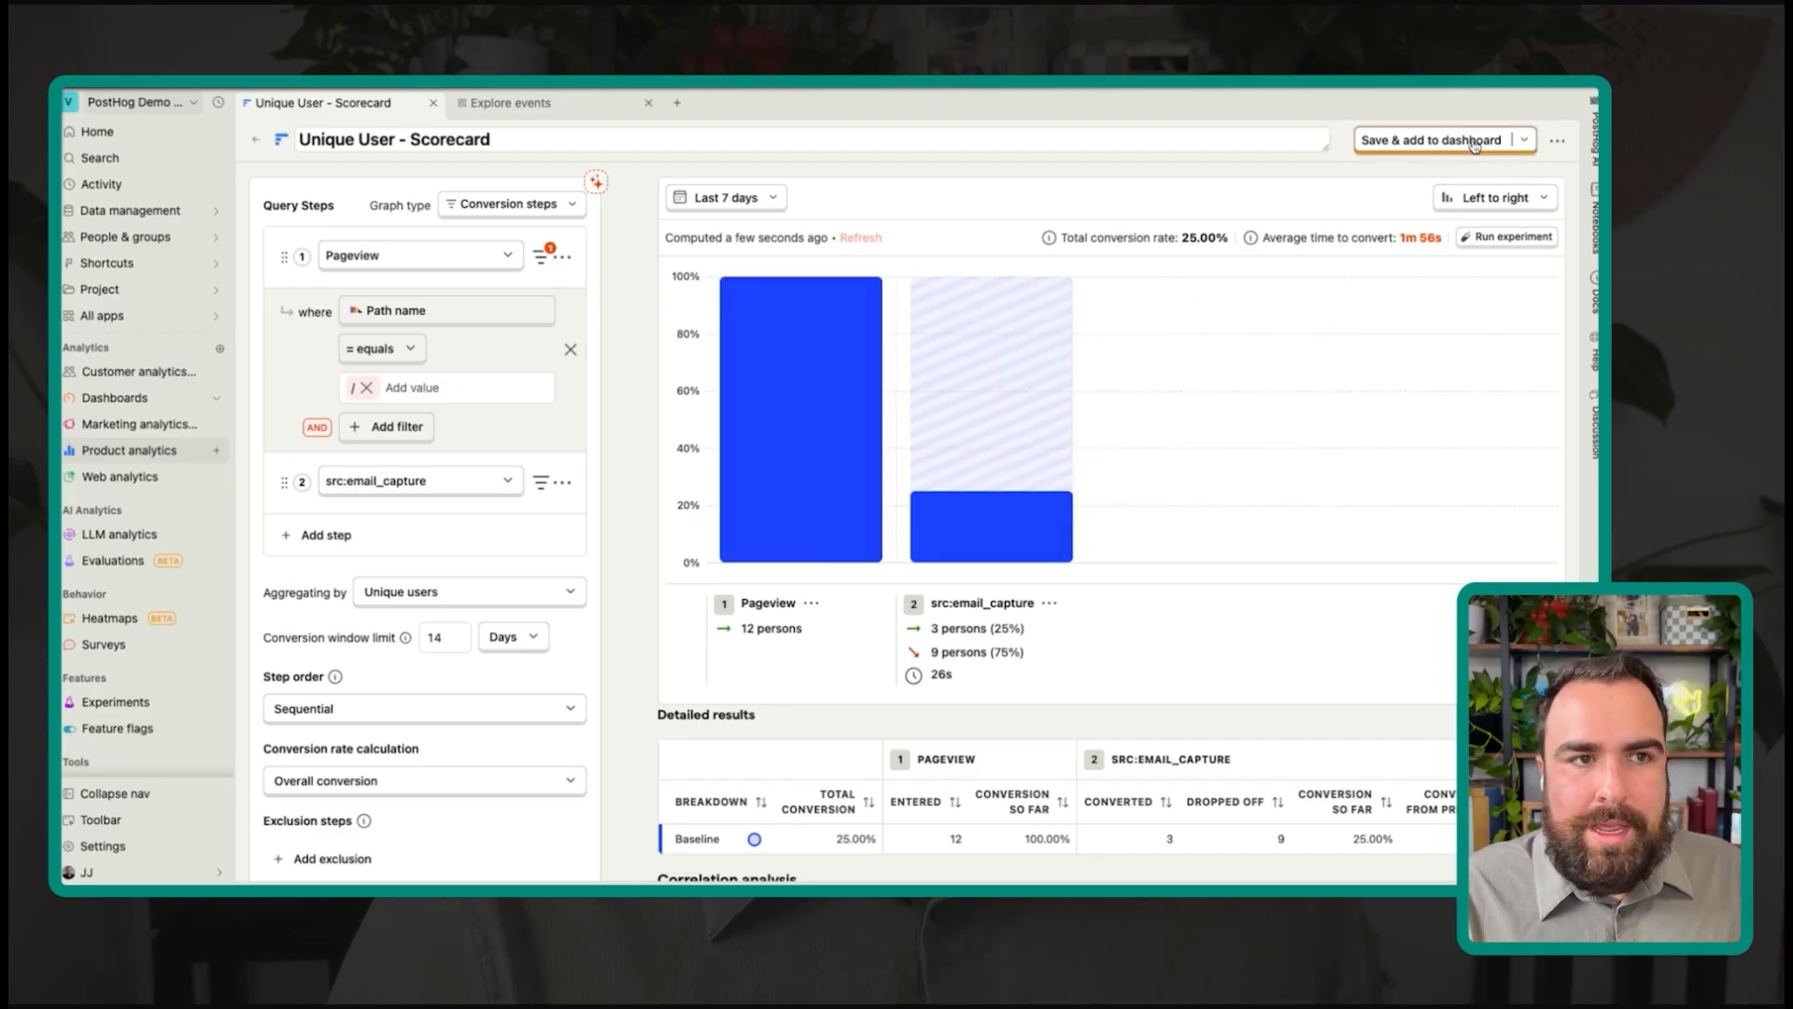
# Step: Name the funnel 'Home Page funnel' and save it onto the S - Leads dashboard
pyautogui.click(832, 141)
pyautogui.write('H')
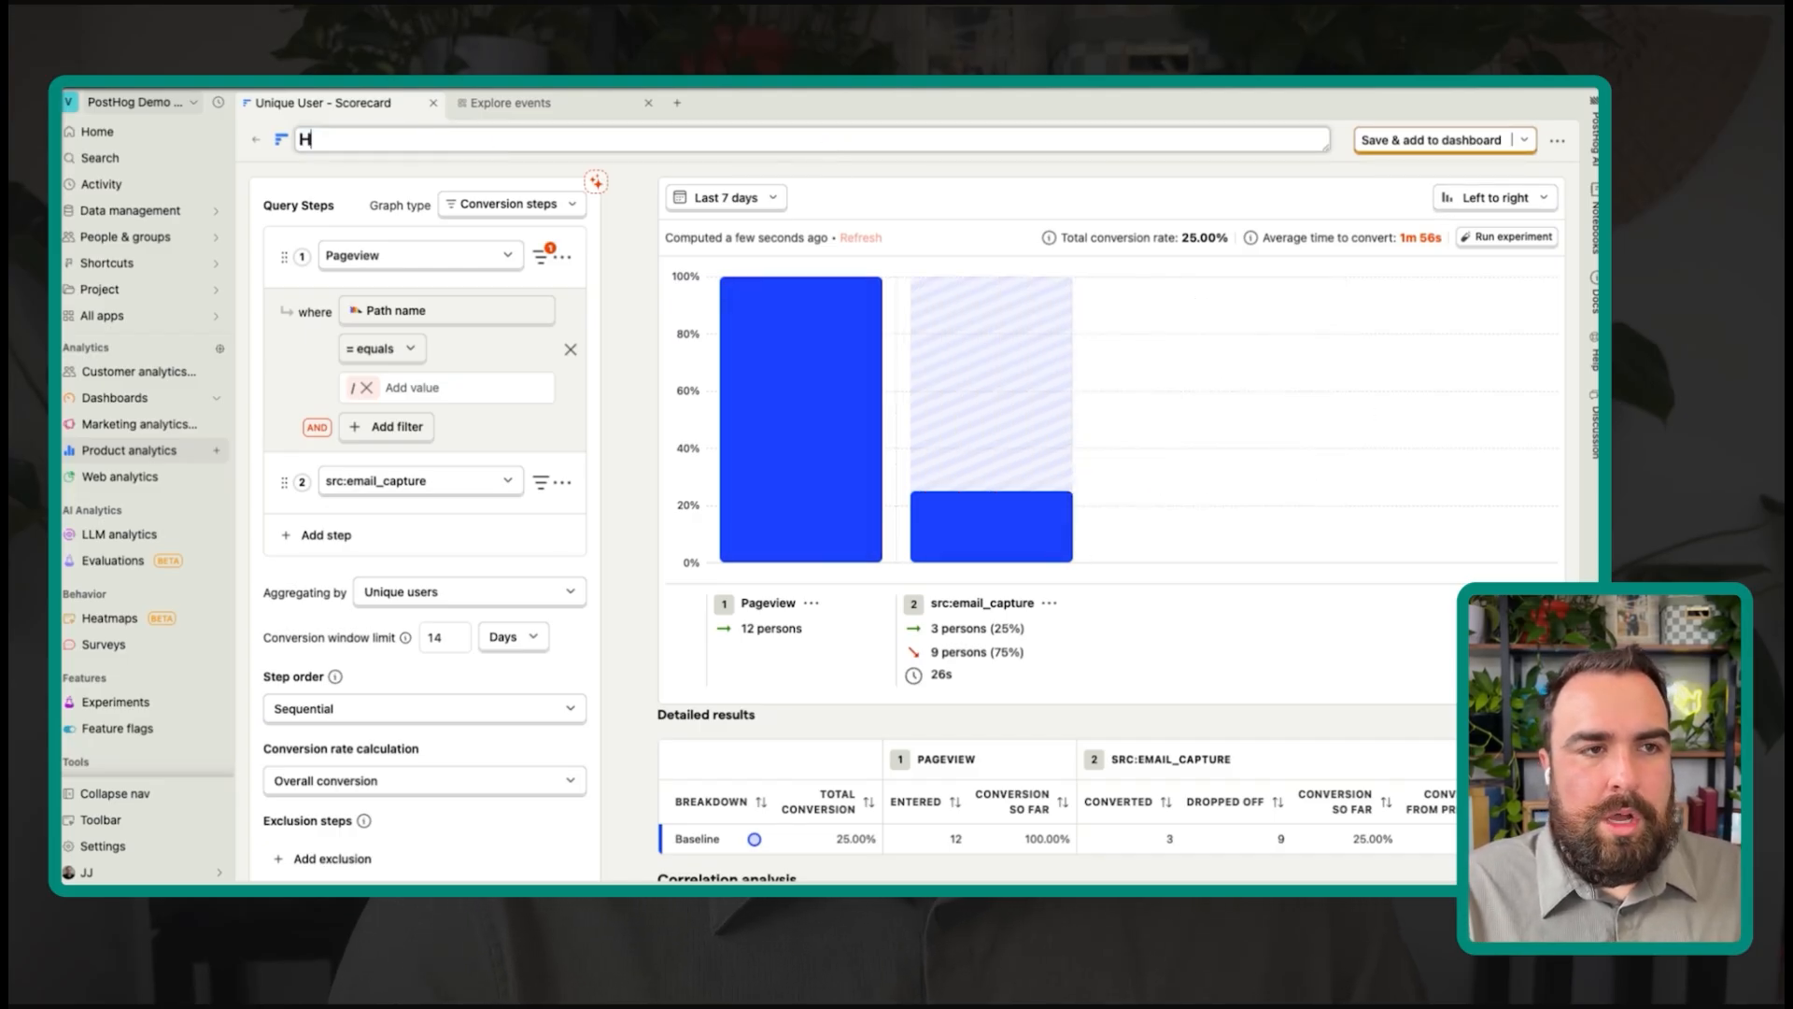
pyautogui.press('Return')
pyautogui.click(1450, 142)
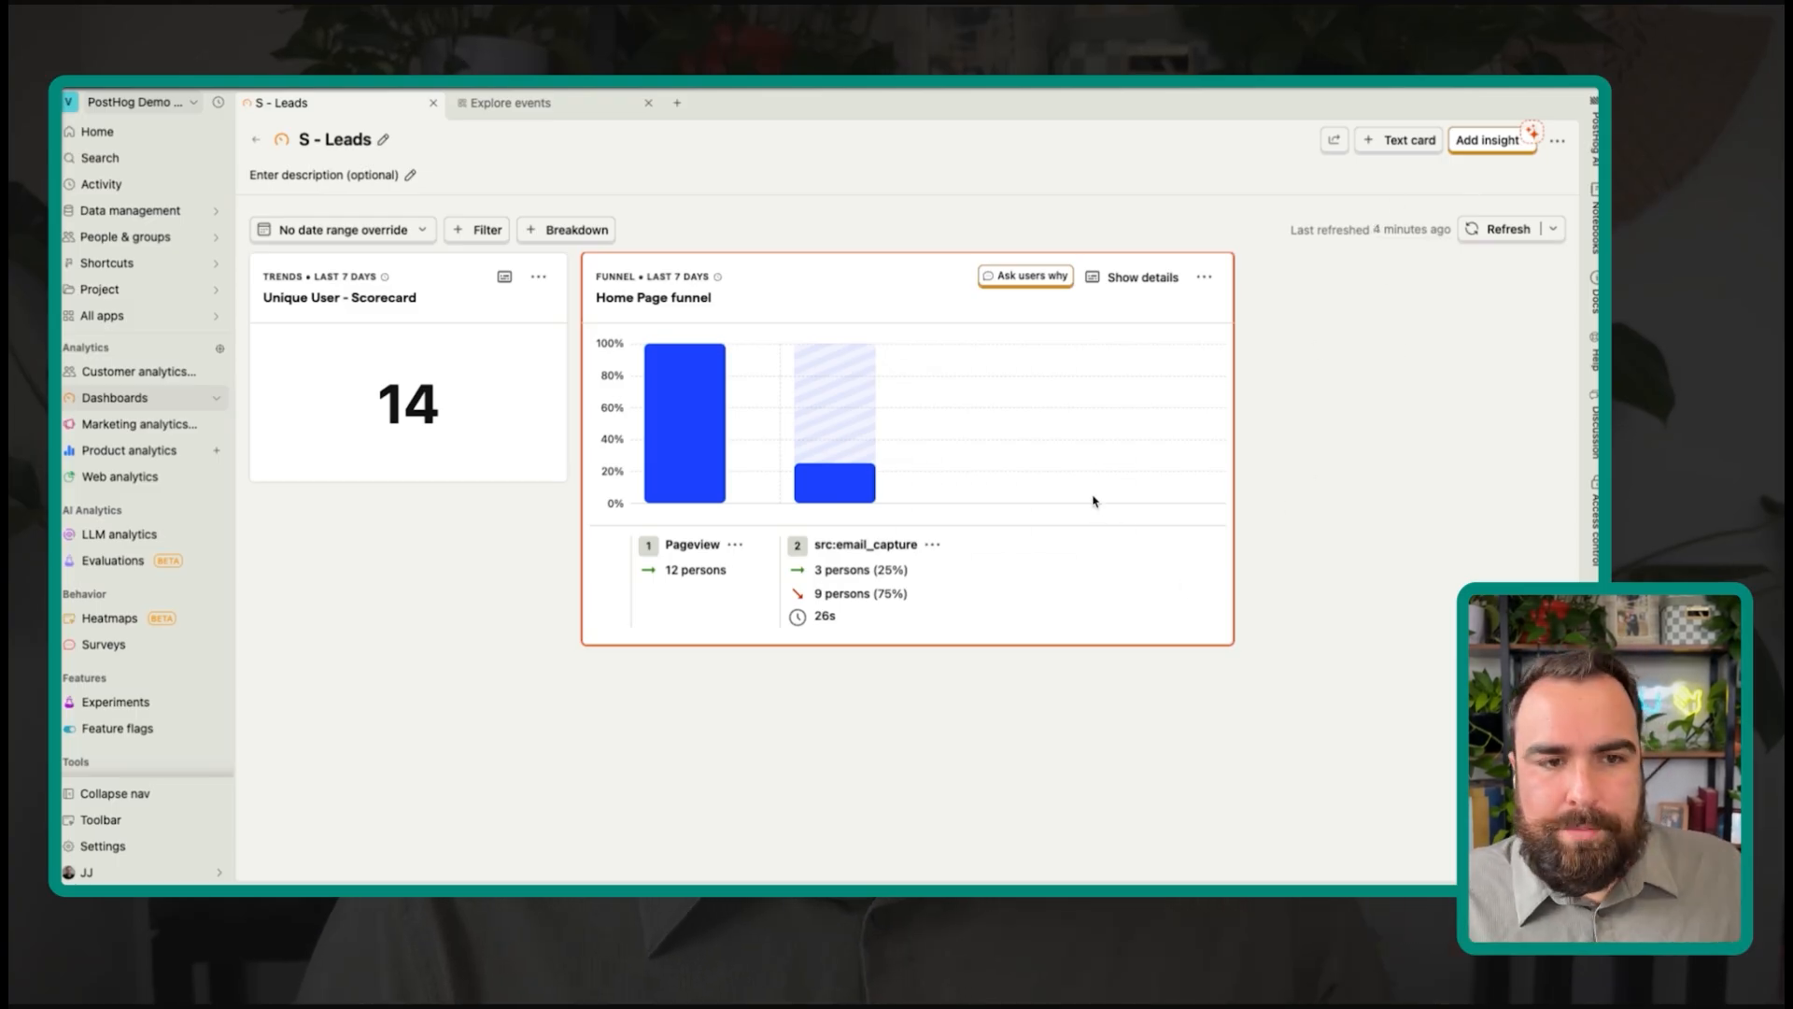
pyautogui.moveTo(677, 493)
pyautogui.moveTo(837, 498)
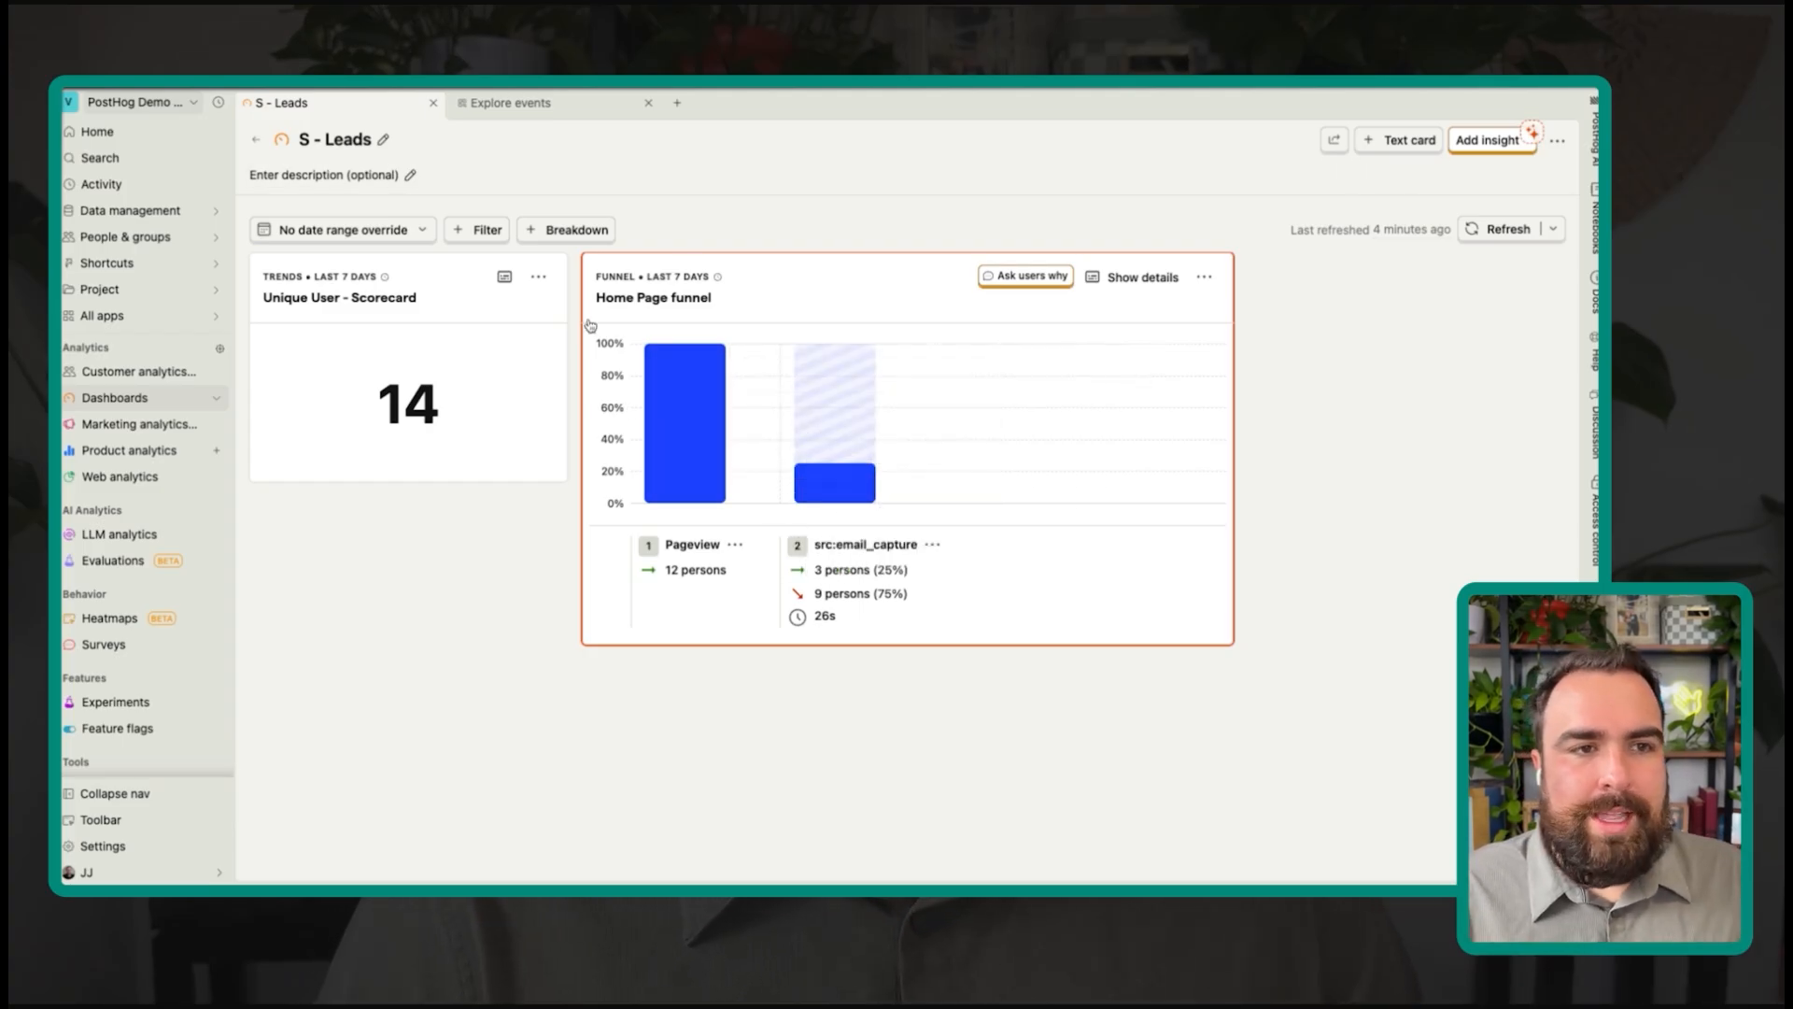
# Step: Break the whole S - Leads dashboard down by UTM source
pyautogui.click(587, 233)
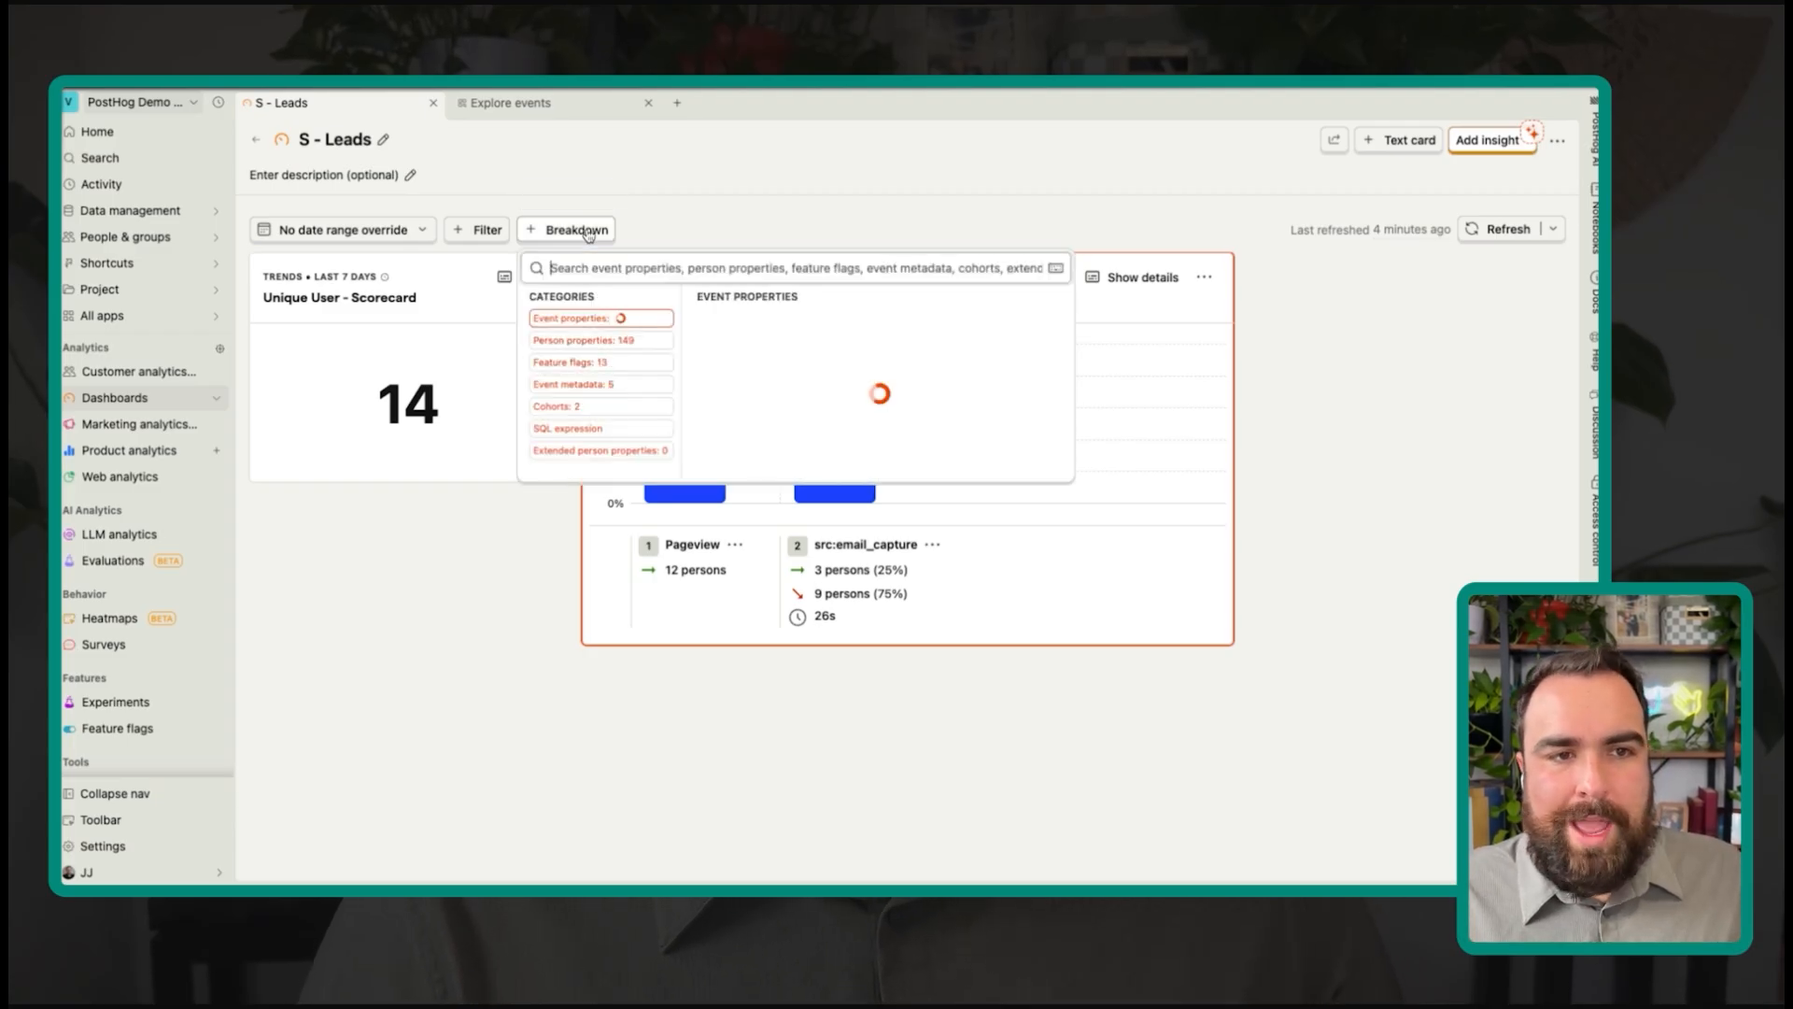
pyautogui.write('ut')
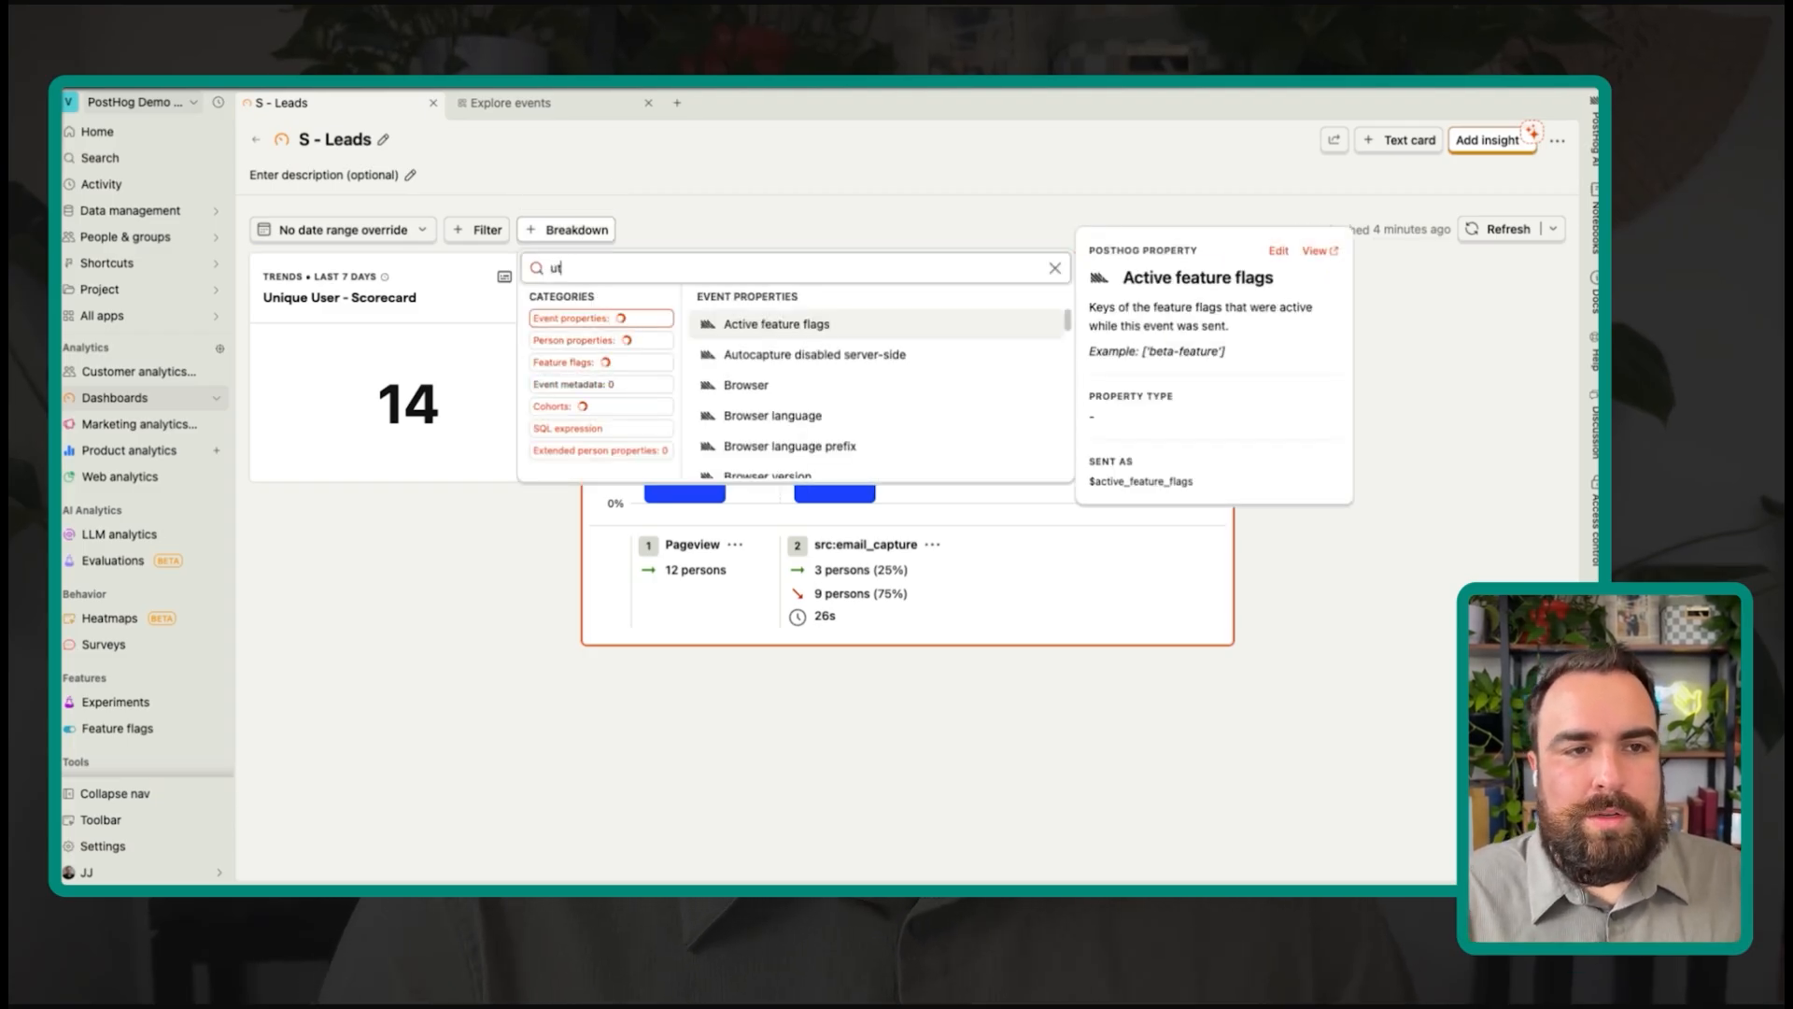
pyautogui.write('m_sourc')
pyautogui.click(747, 325)
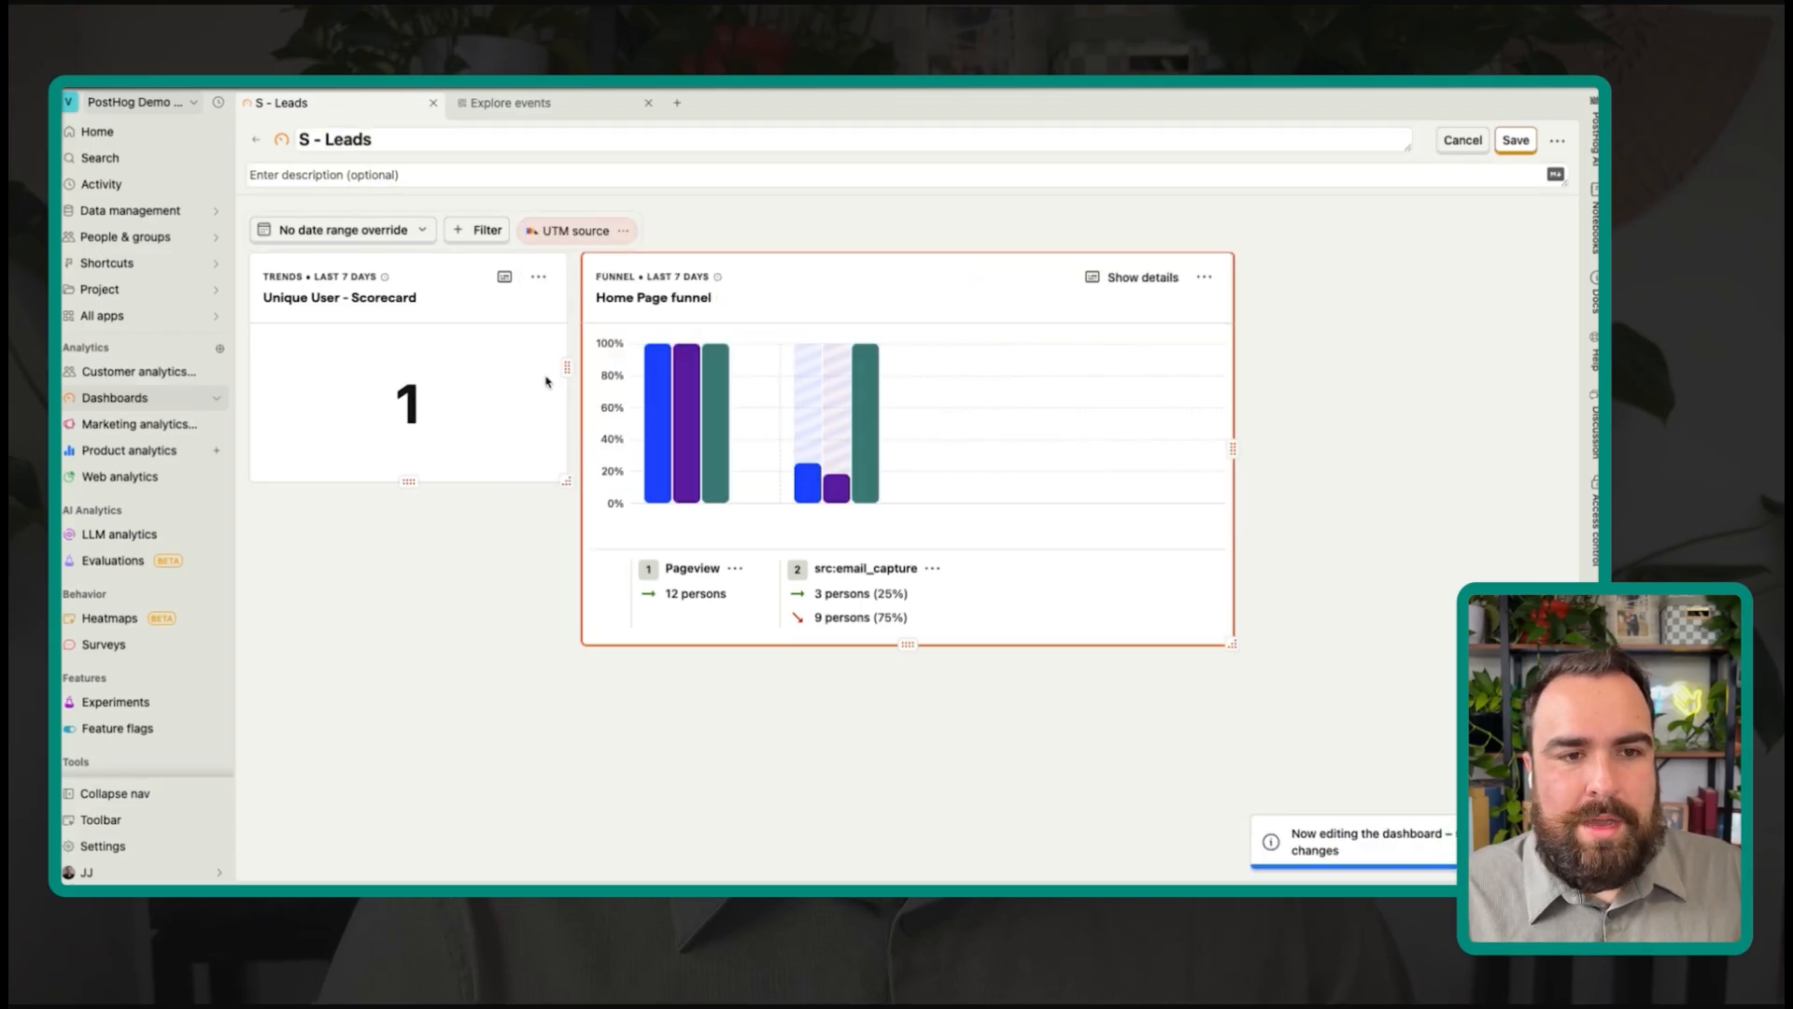
# Step: Review the per-source tiles, then remove the UTM source breakdown
pyautogui.moveTo(702, 432)
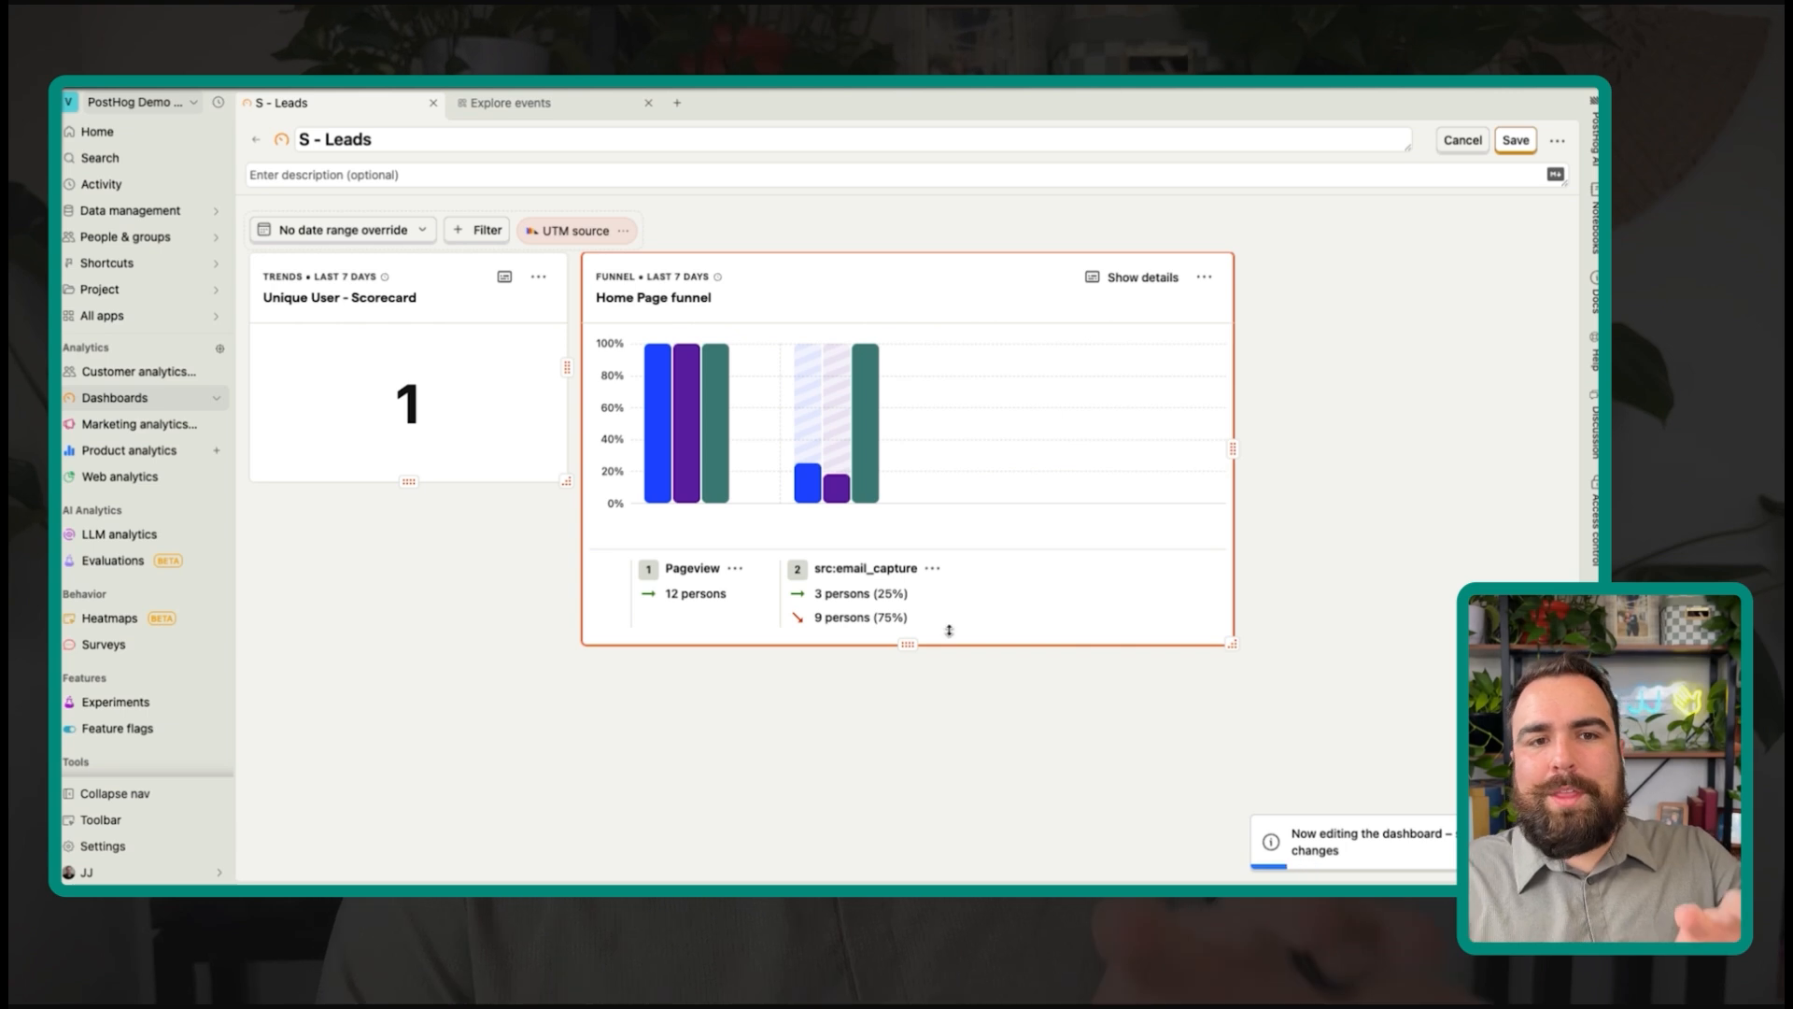
pyautogui.moveTo(868, 423)
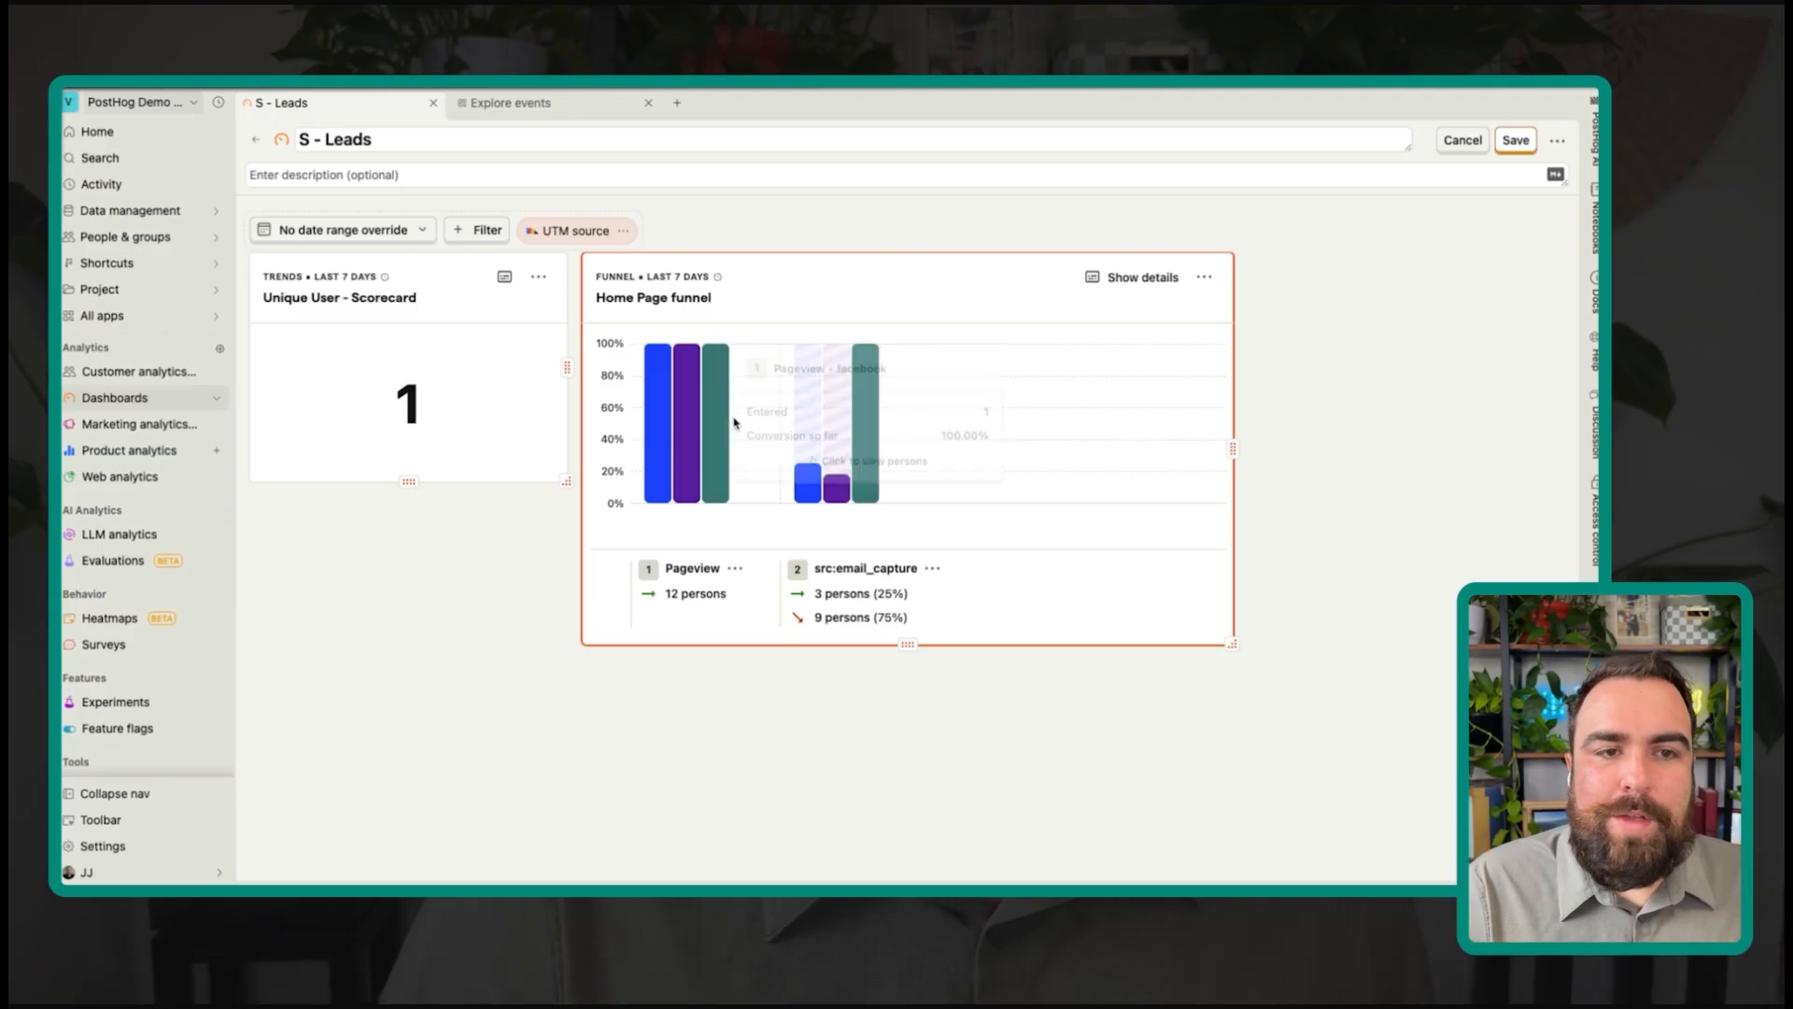
pyautogui.moveTo(891, 487)
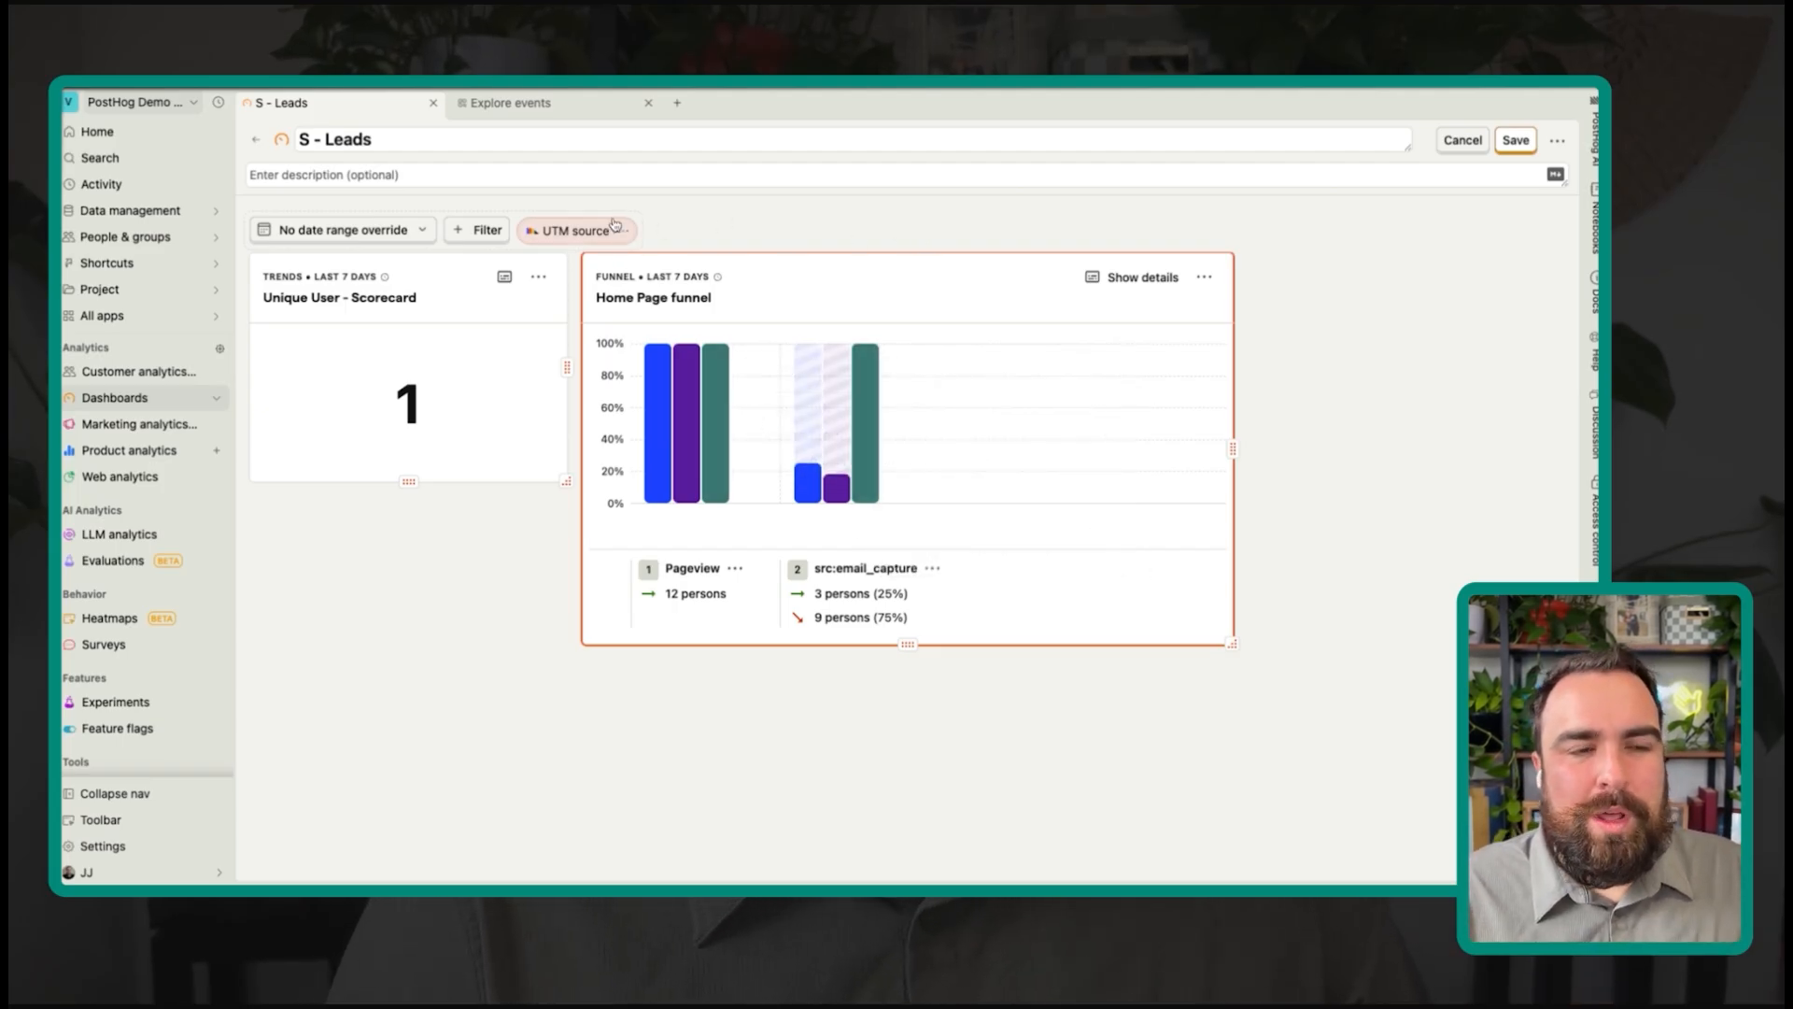
pyautogui.moveTo(405, 424)
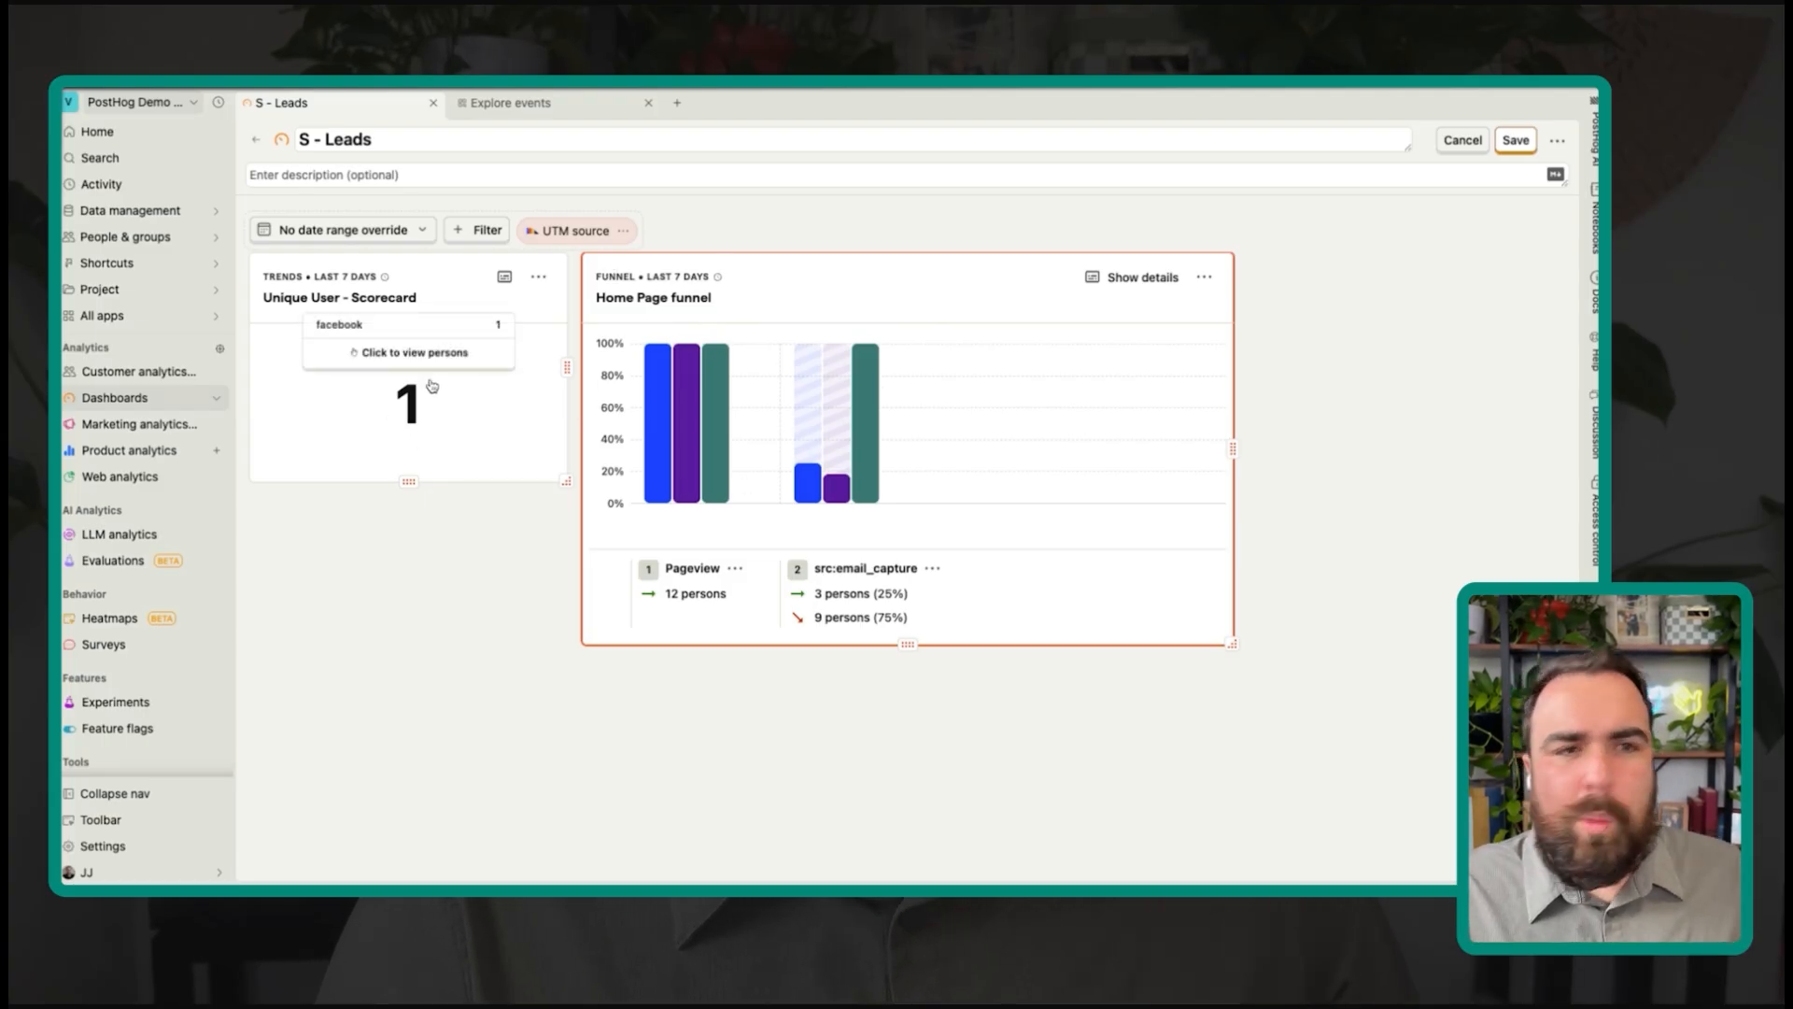
pyautogui.click(623, 232)
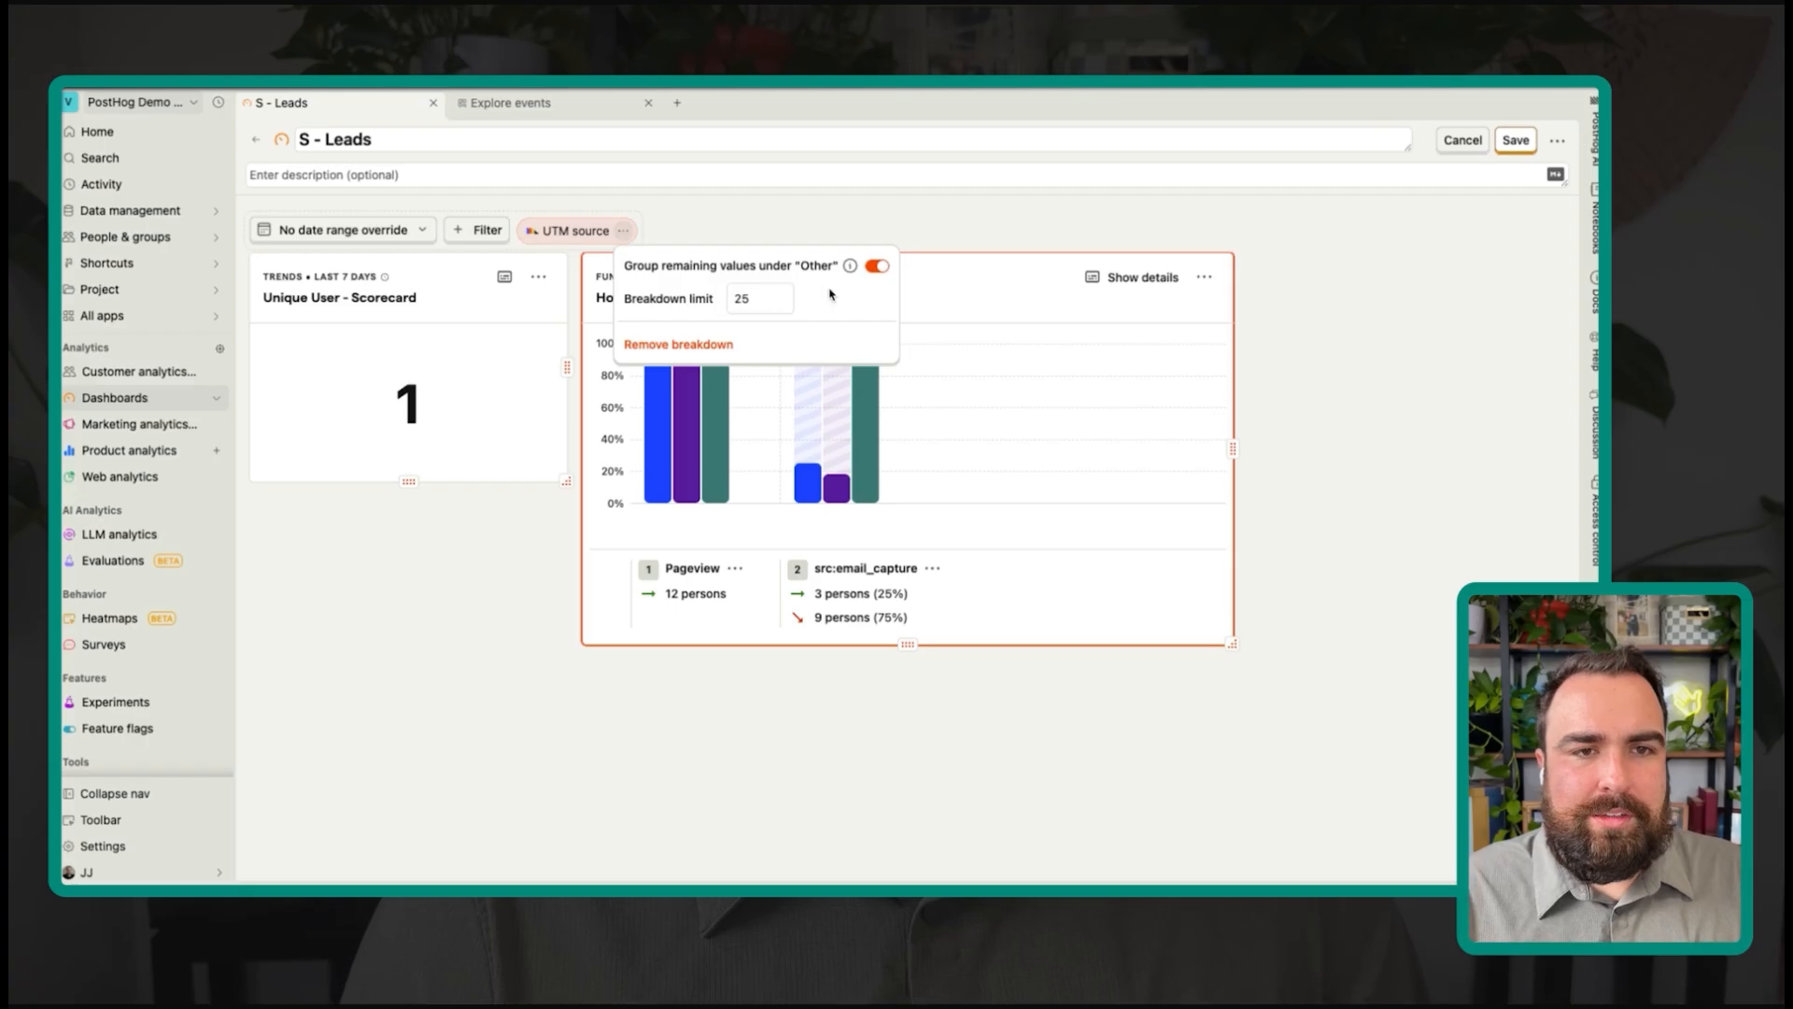
pyautogui.click(679, 345)
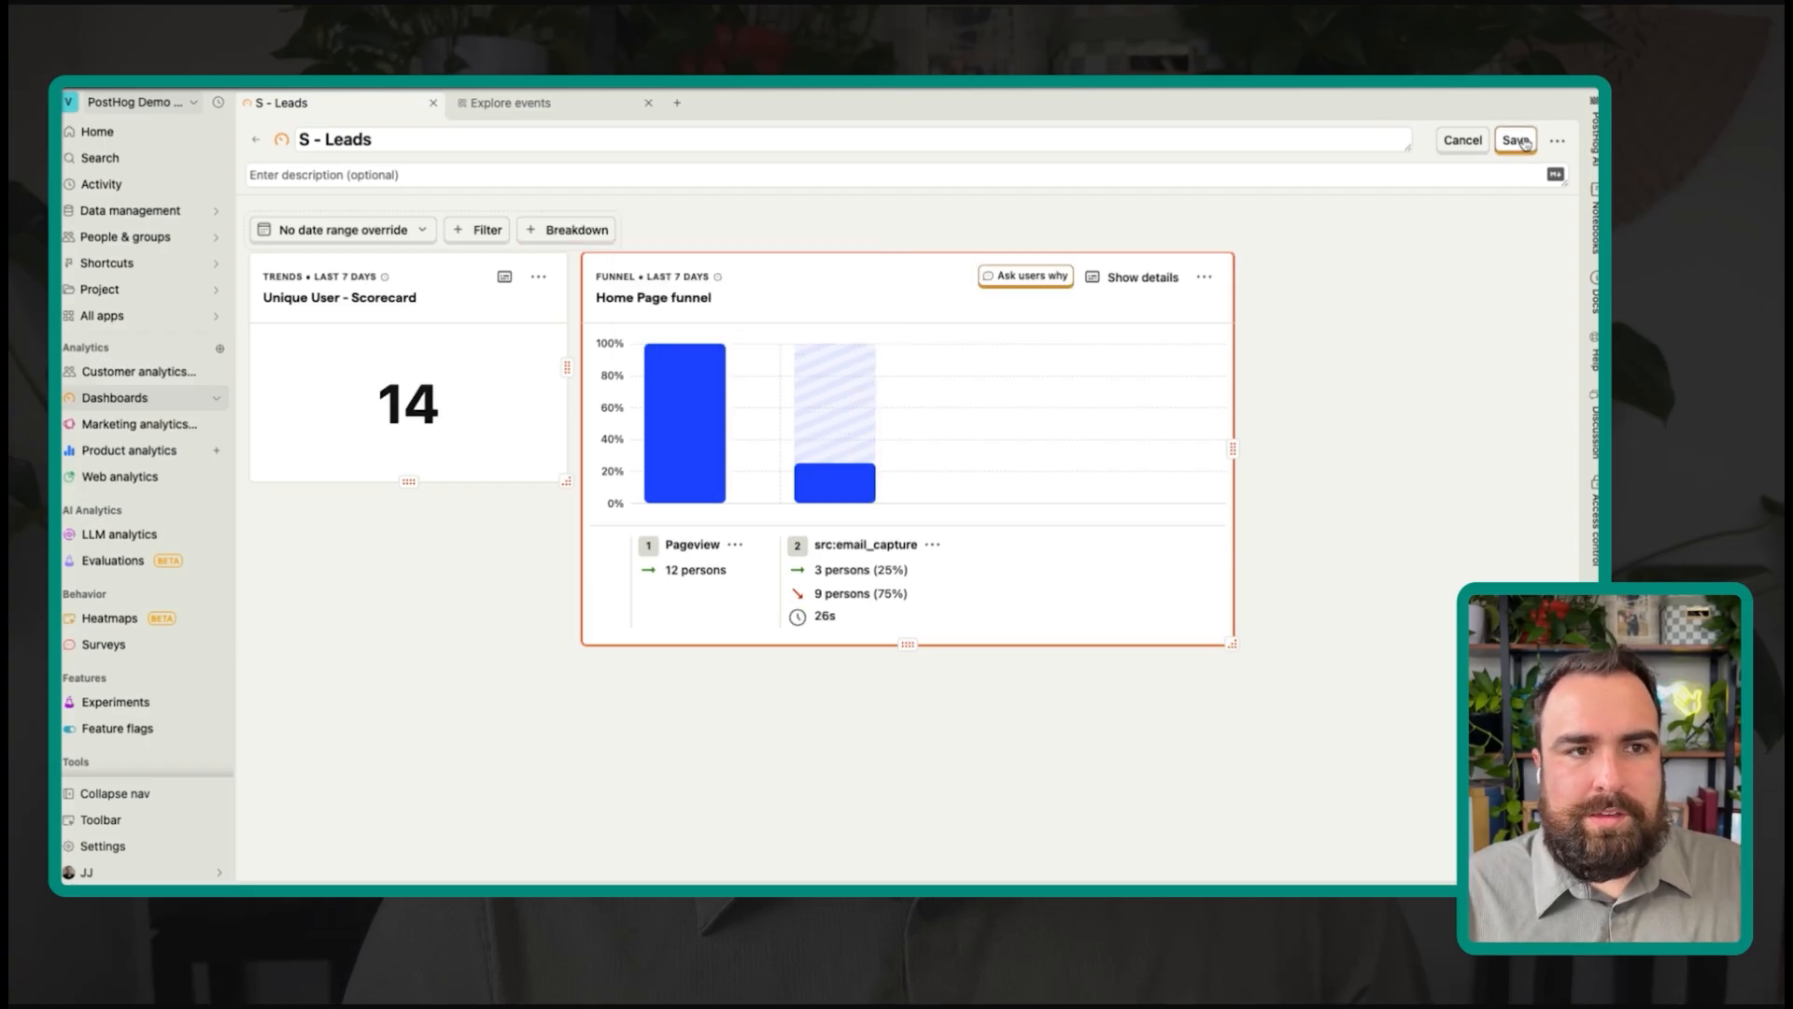
# Step: Save the dashboard, duplicate the Home Page funnel tile, and open its card menu
pyautogui.click(1517, 140)
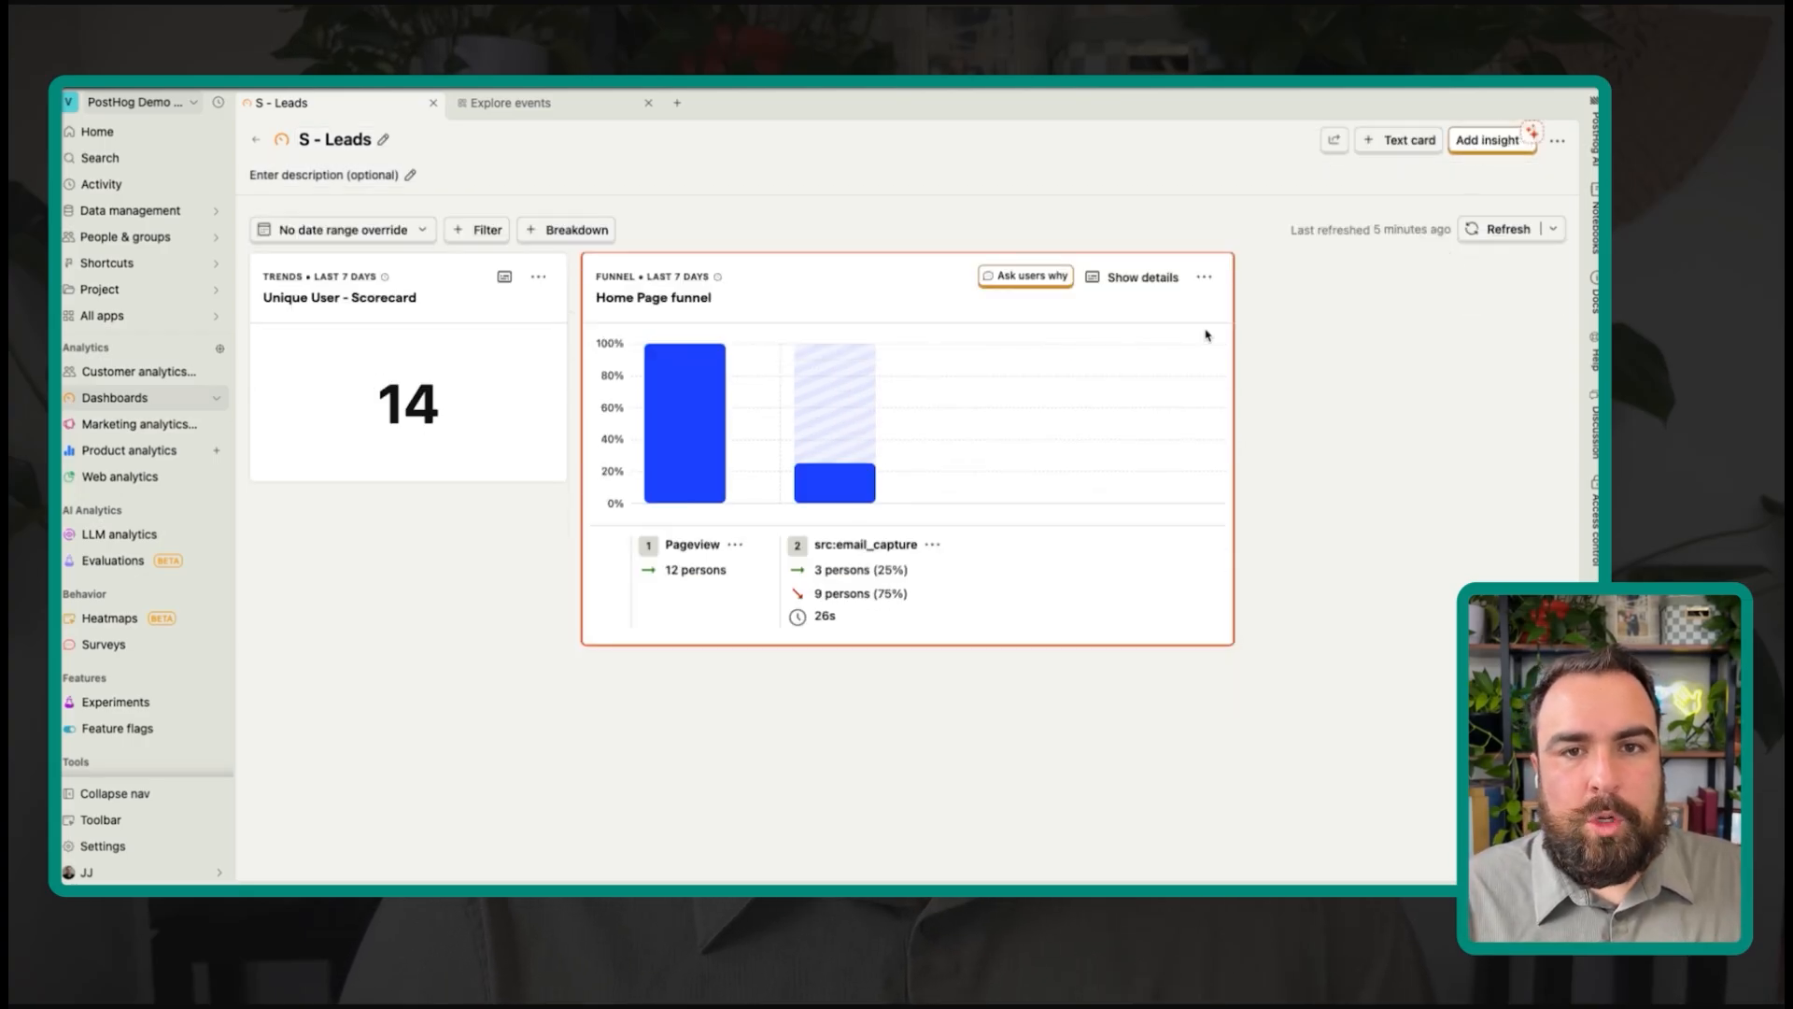
pyautogui.click(1205, 279)
pyautogui.click(1155, 446)
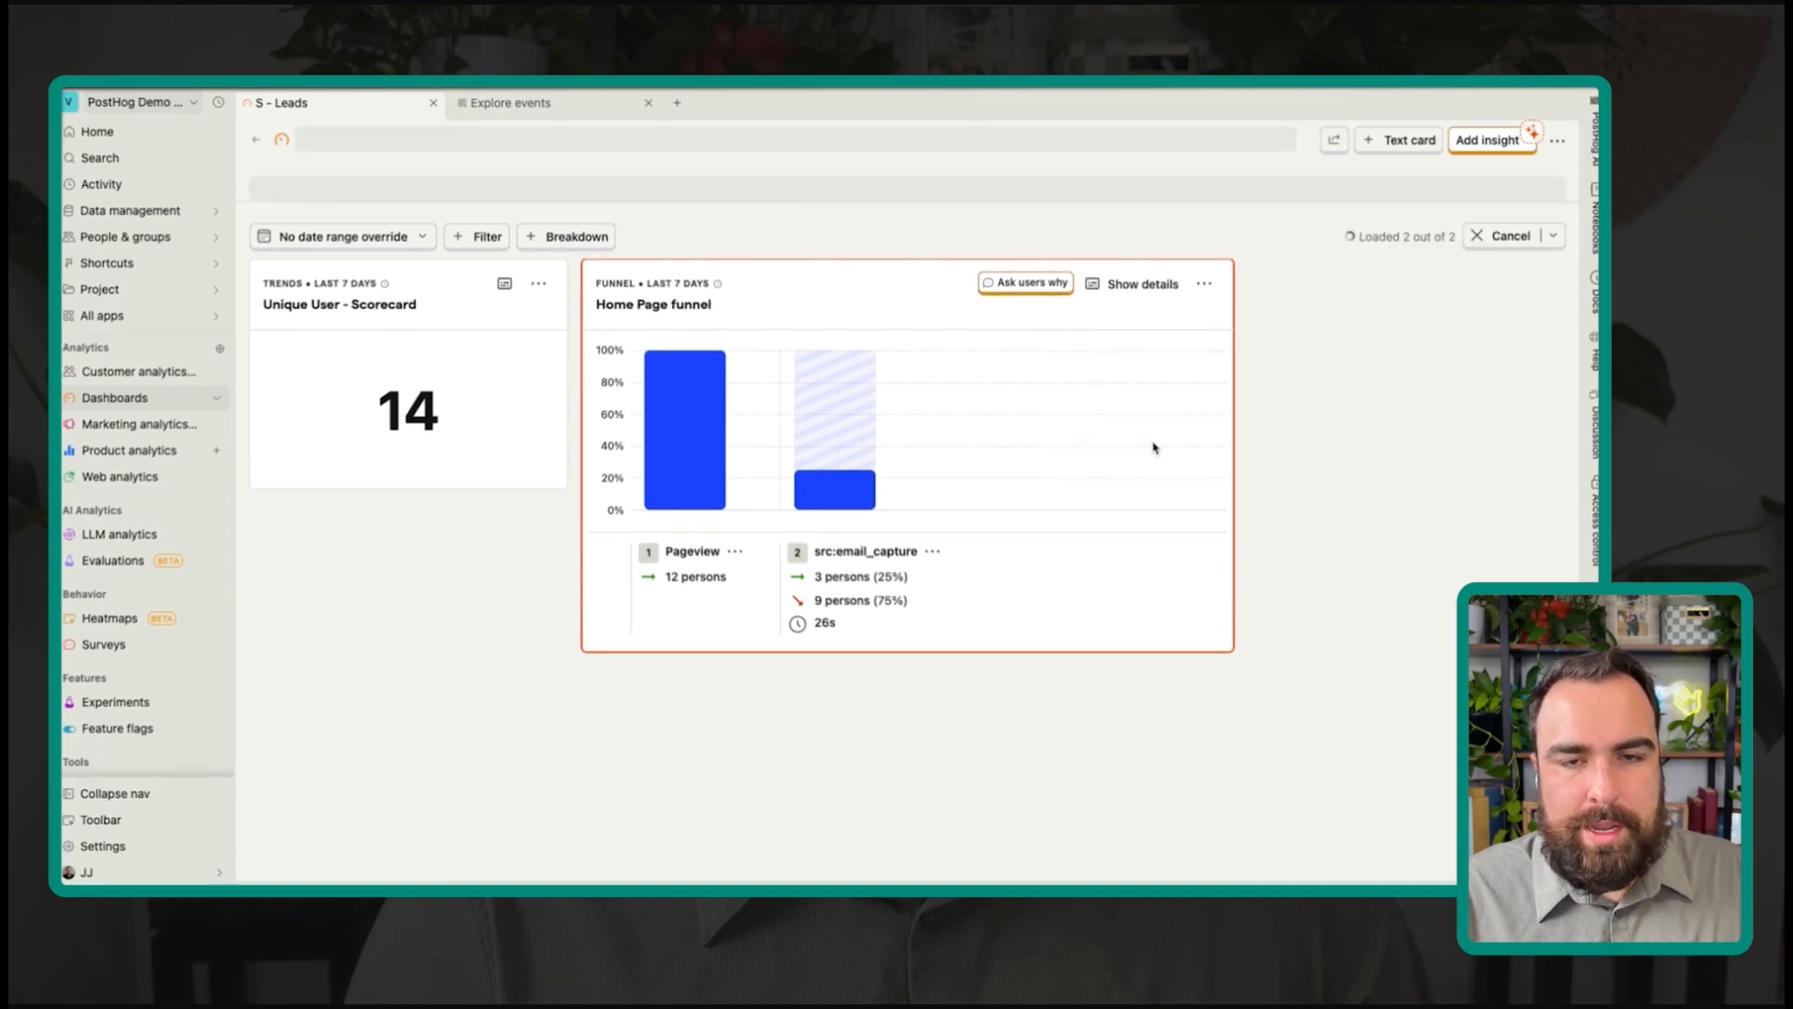
pyautogui.scroll(-3, 841, 653)
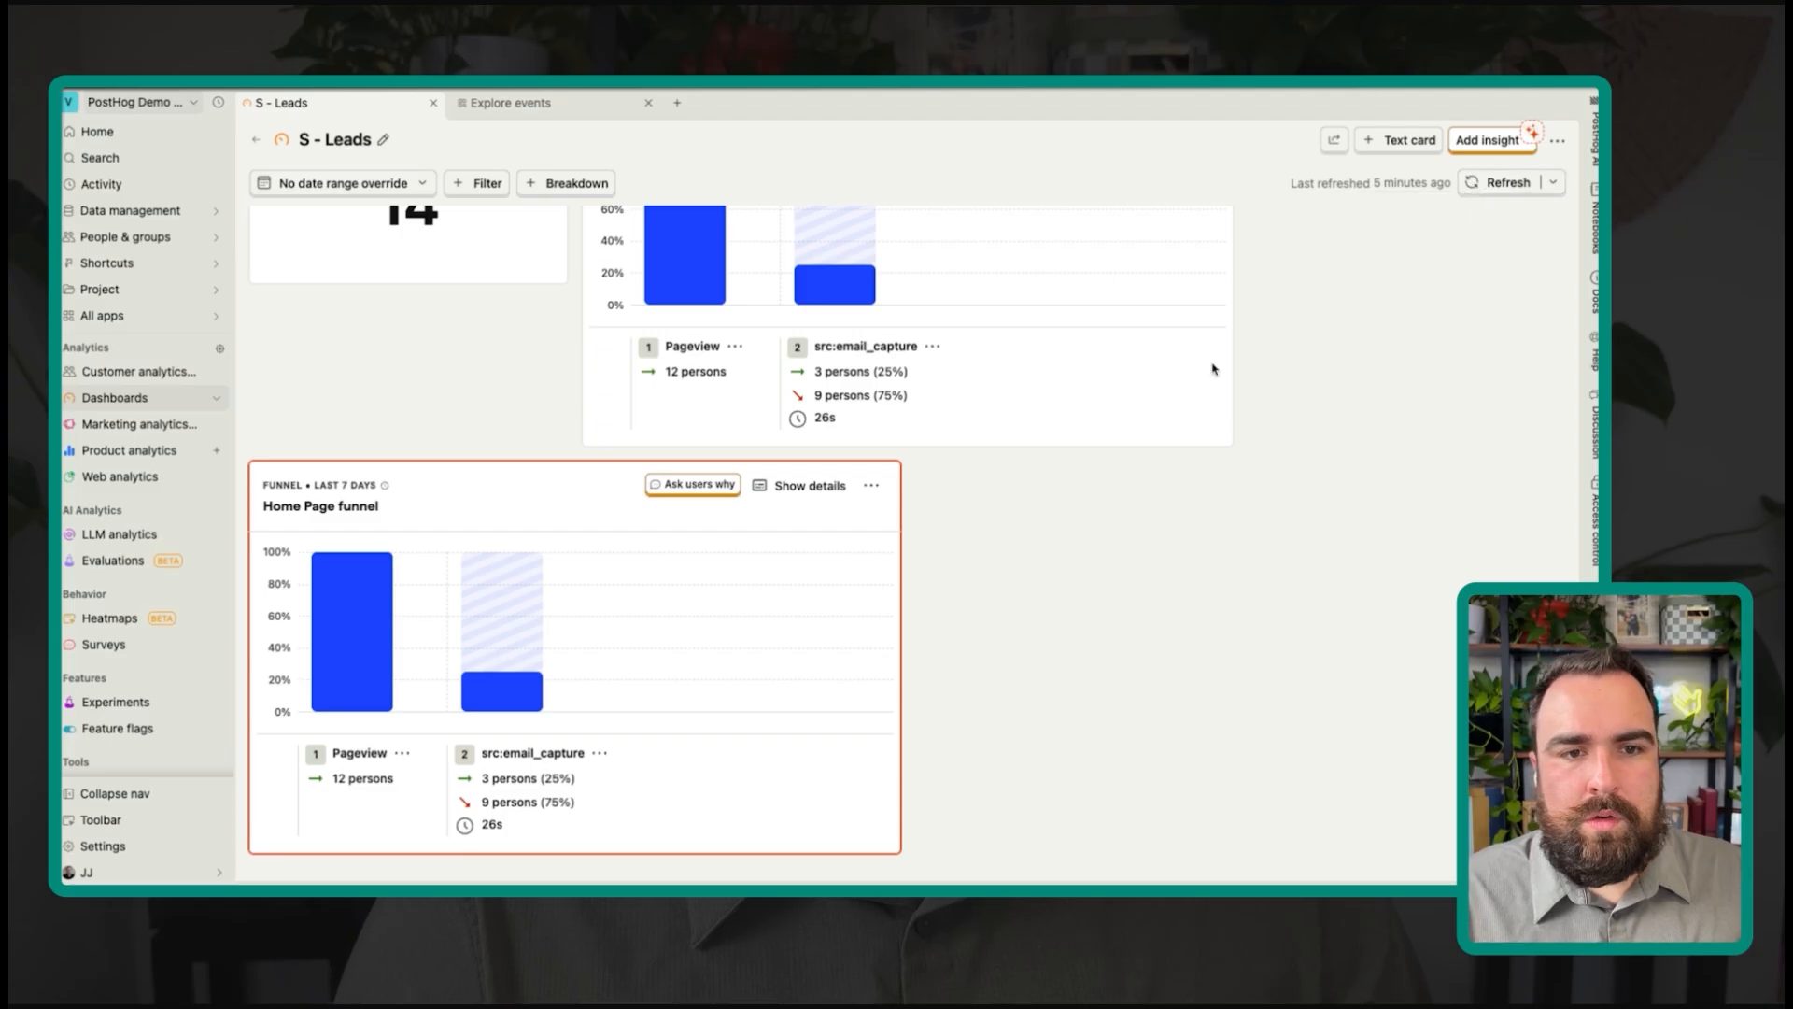
pyautogui.click(868, 485)
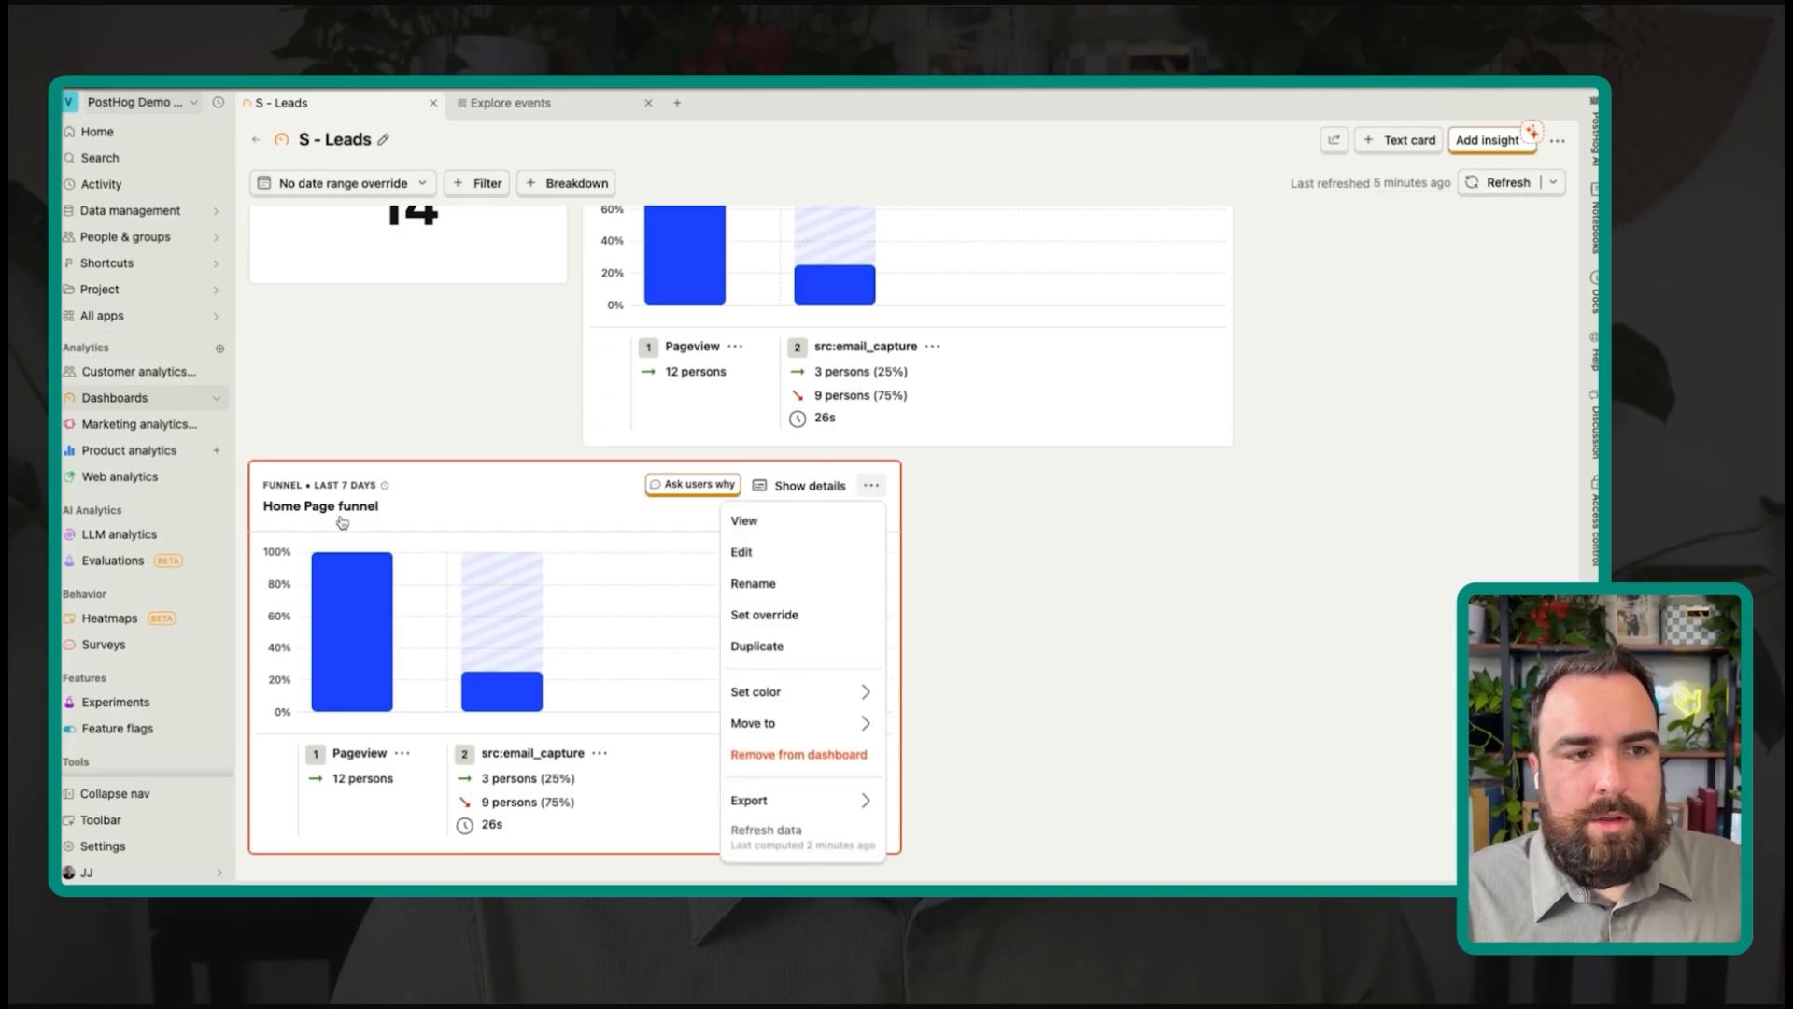
# Step: Edit the Home Page funnel and break it down by UTM medium
pyautogui.click(845, 552)
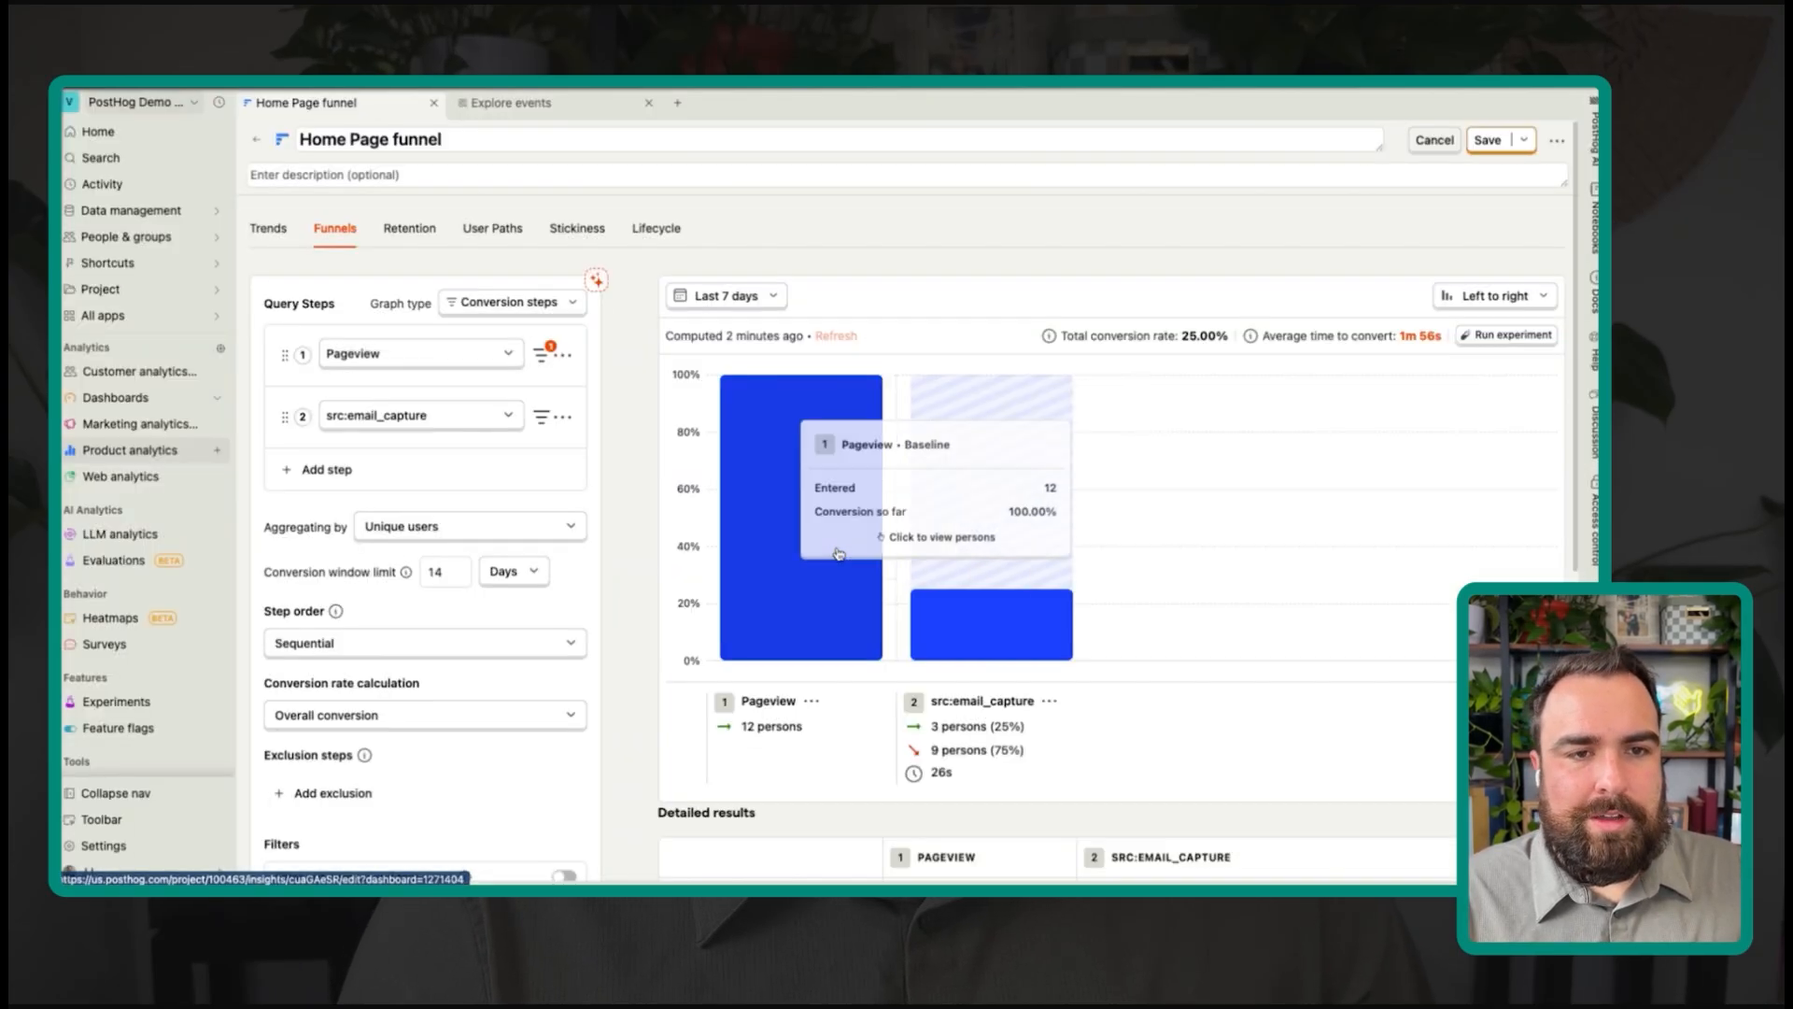
pyautogui.scroll(-5, 646, 594)
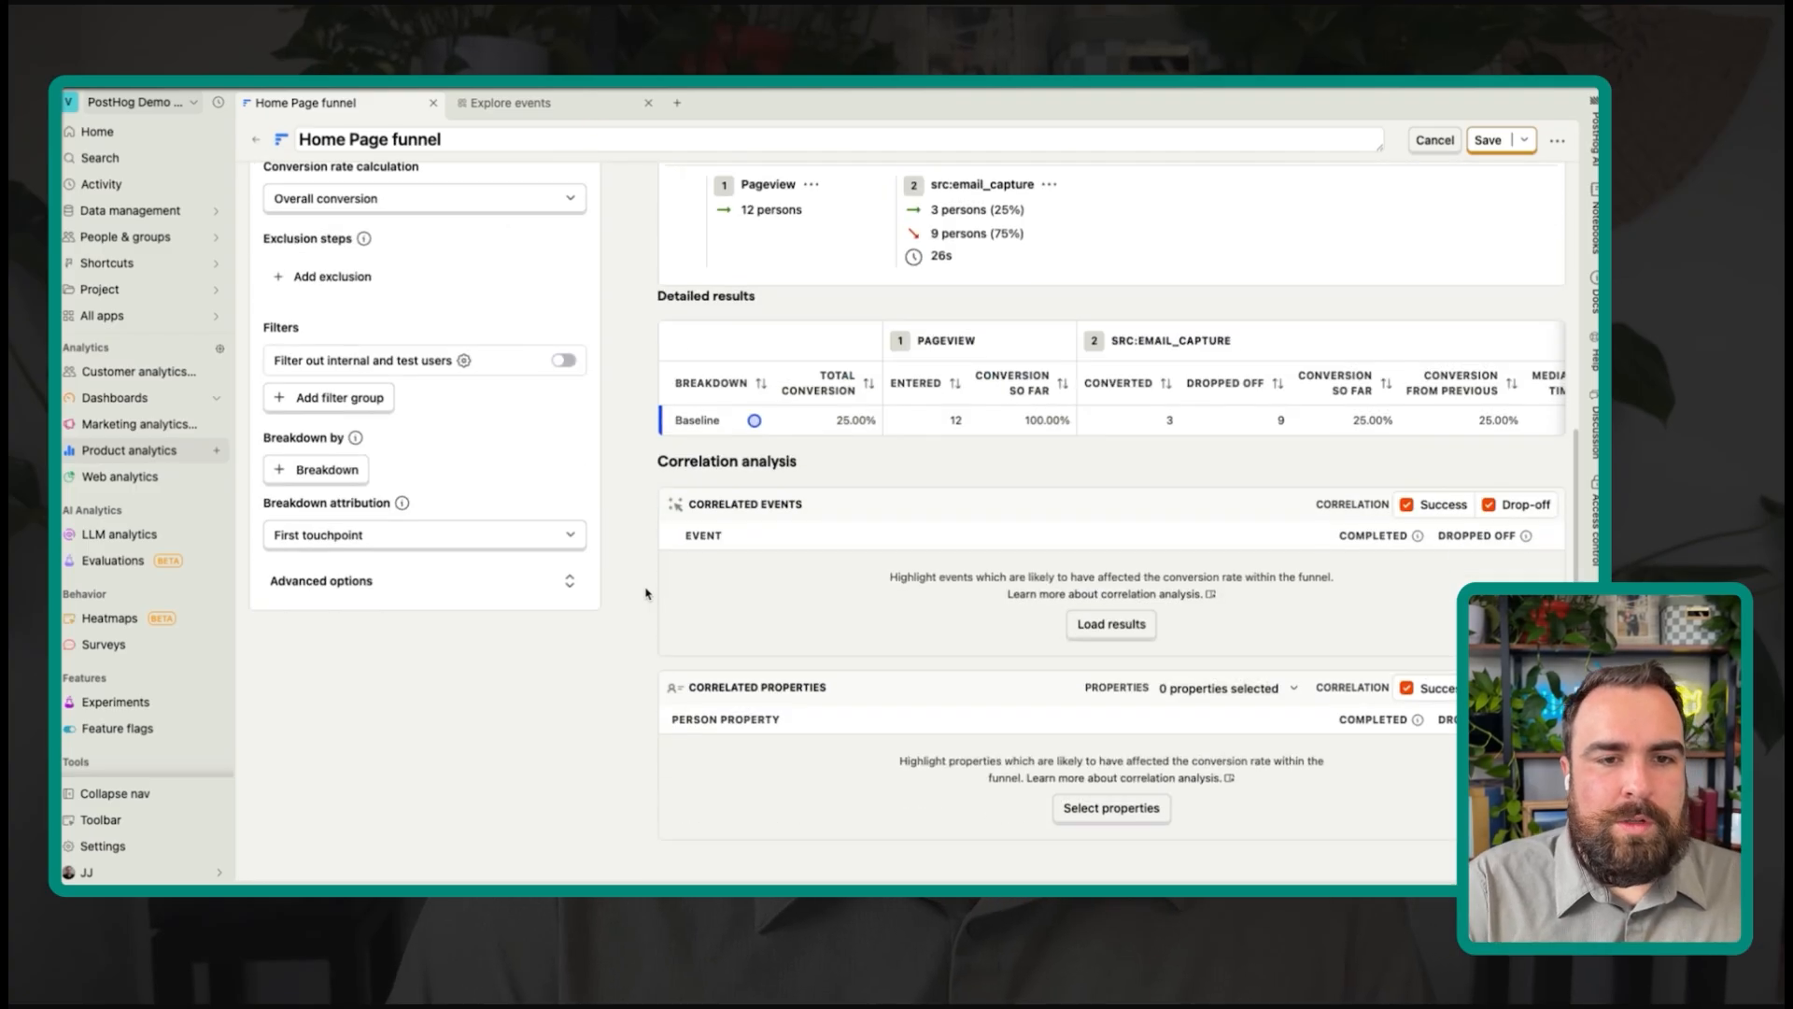
pyautogui.press('super+f')
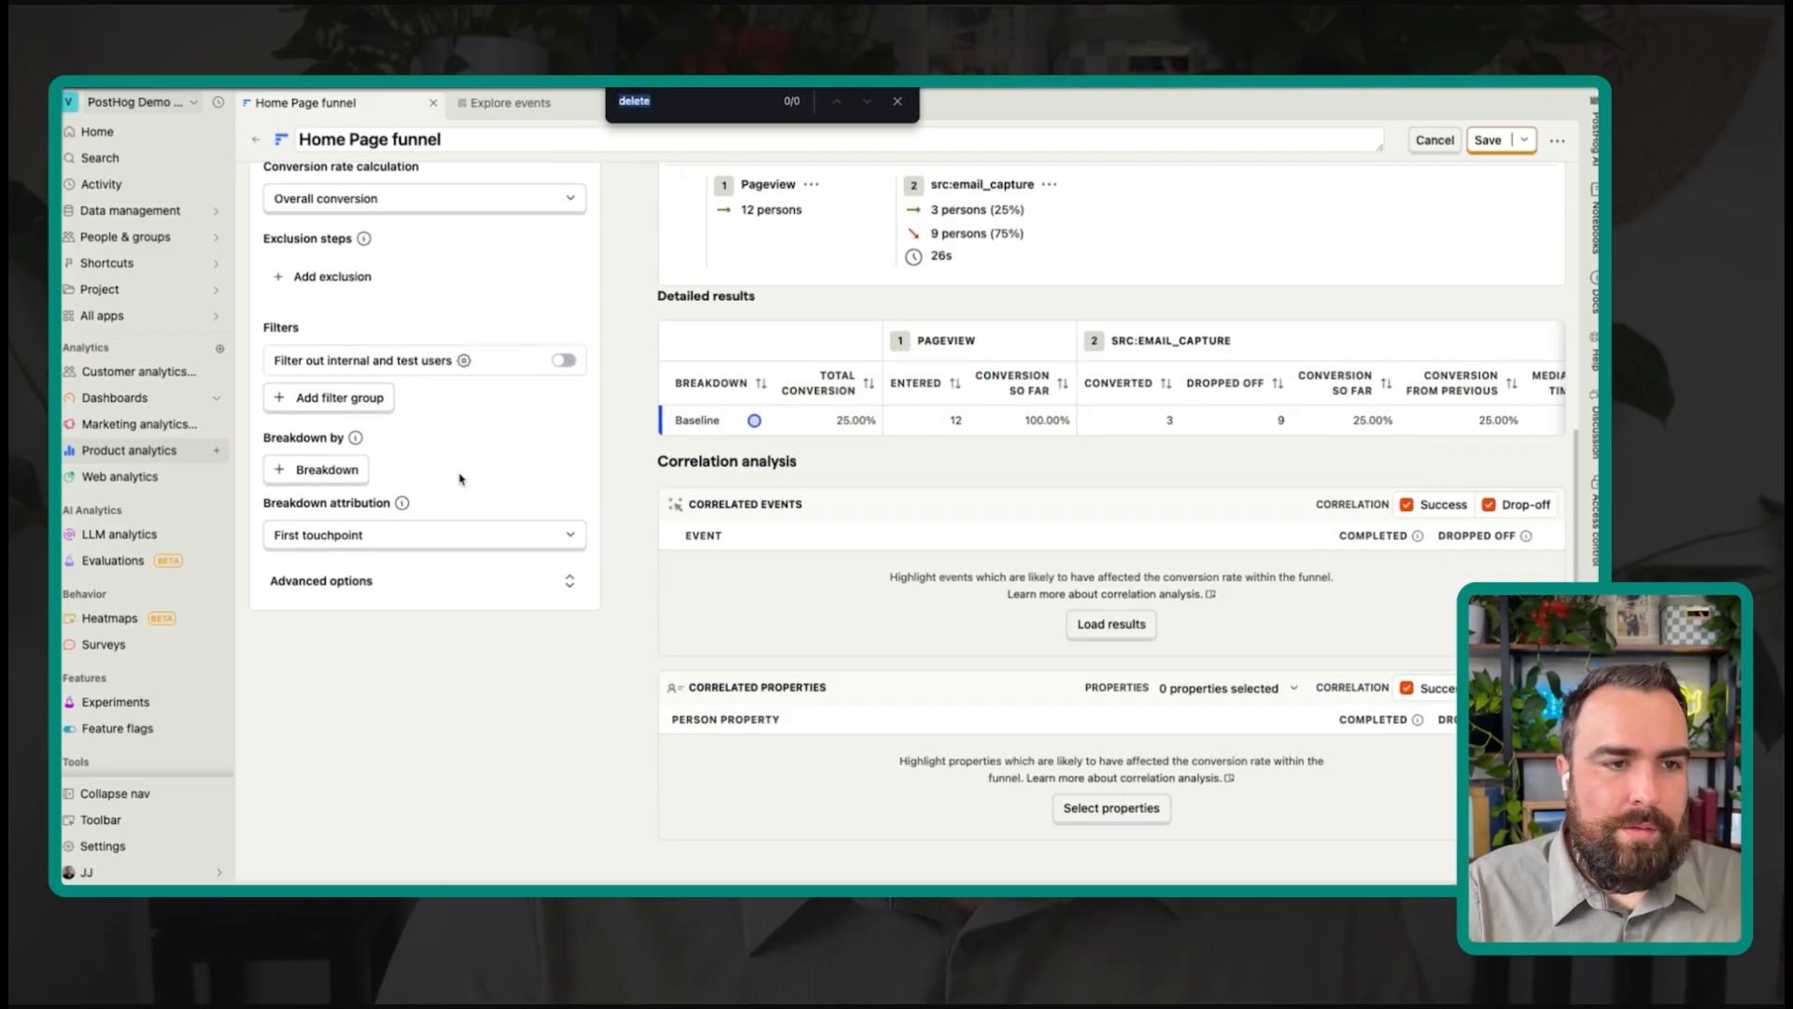
pyautogui.click(353, 472)
pyautogui.write('utm me')
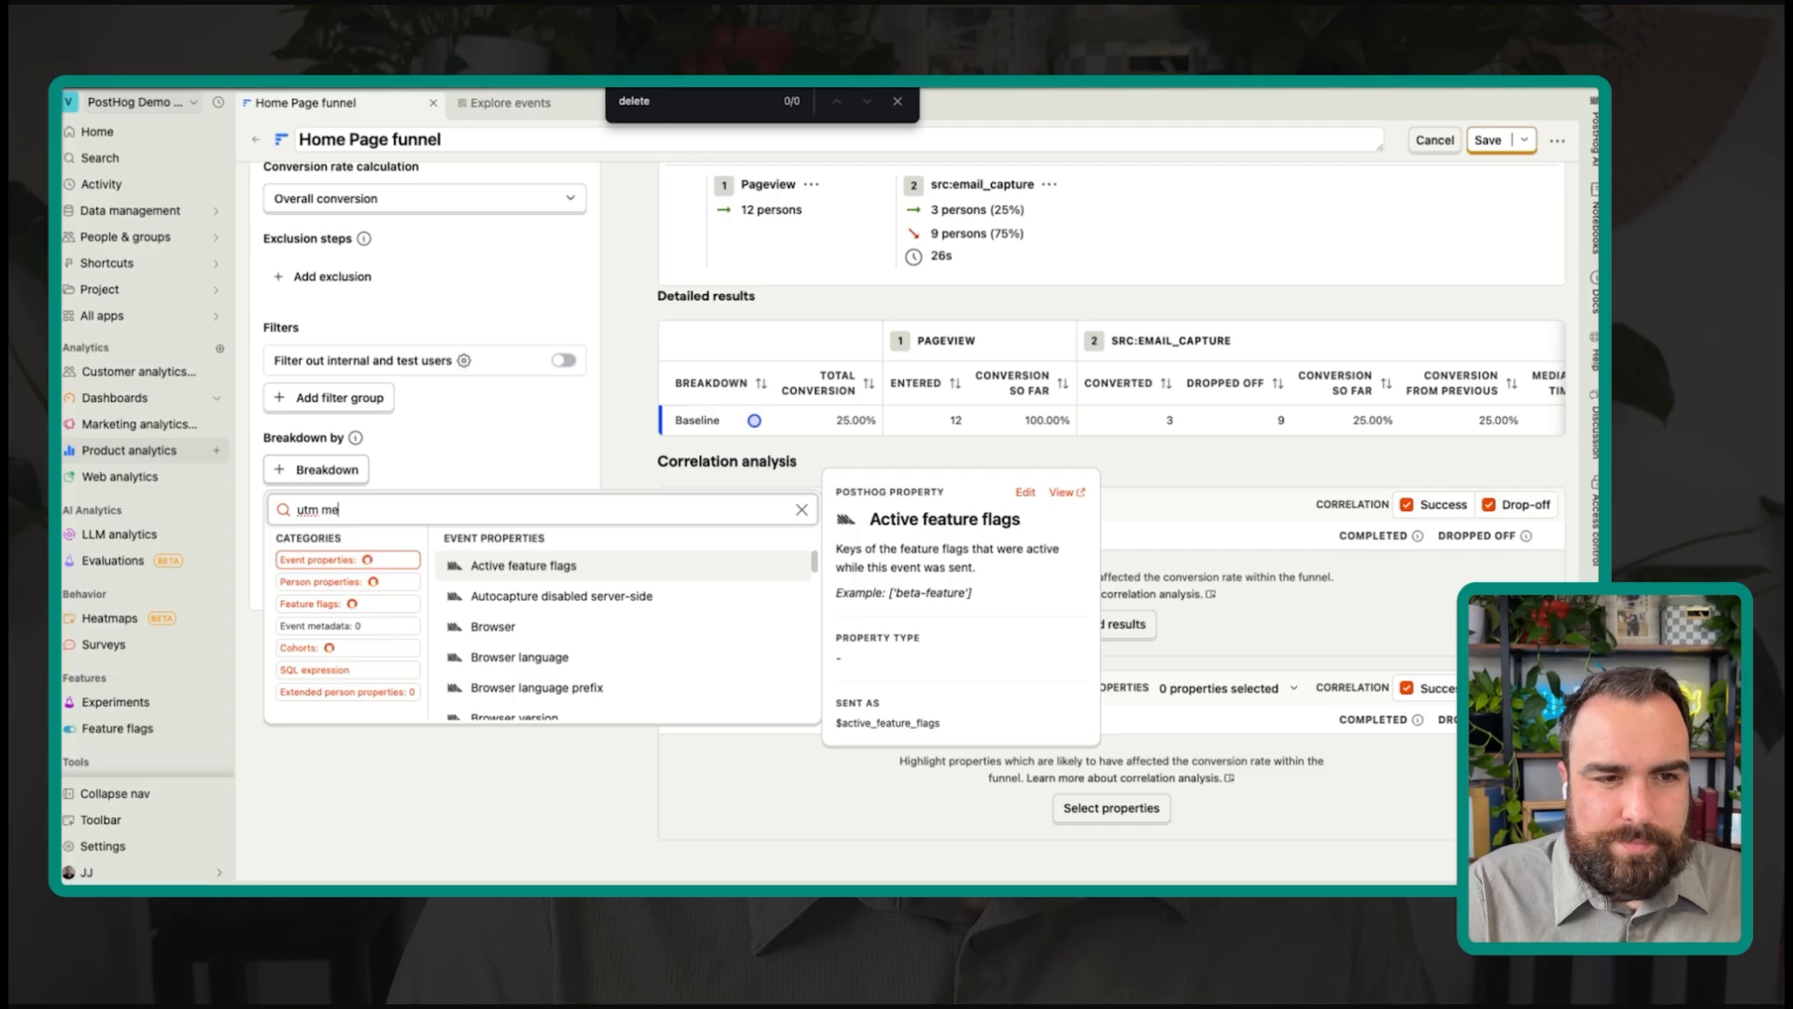
pyautogui.click(485, 565)
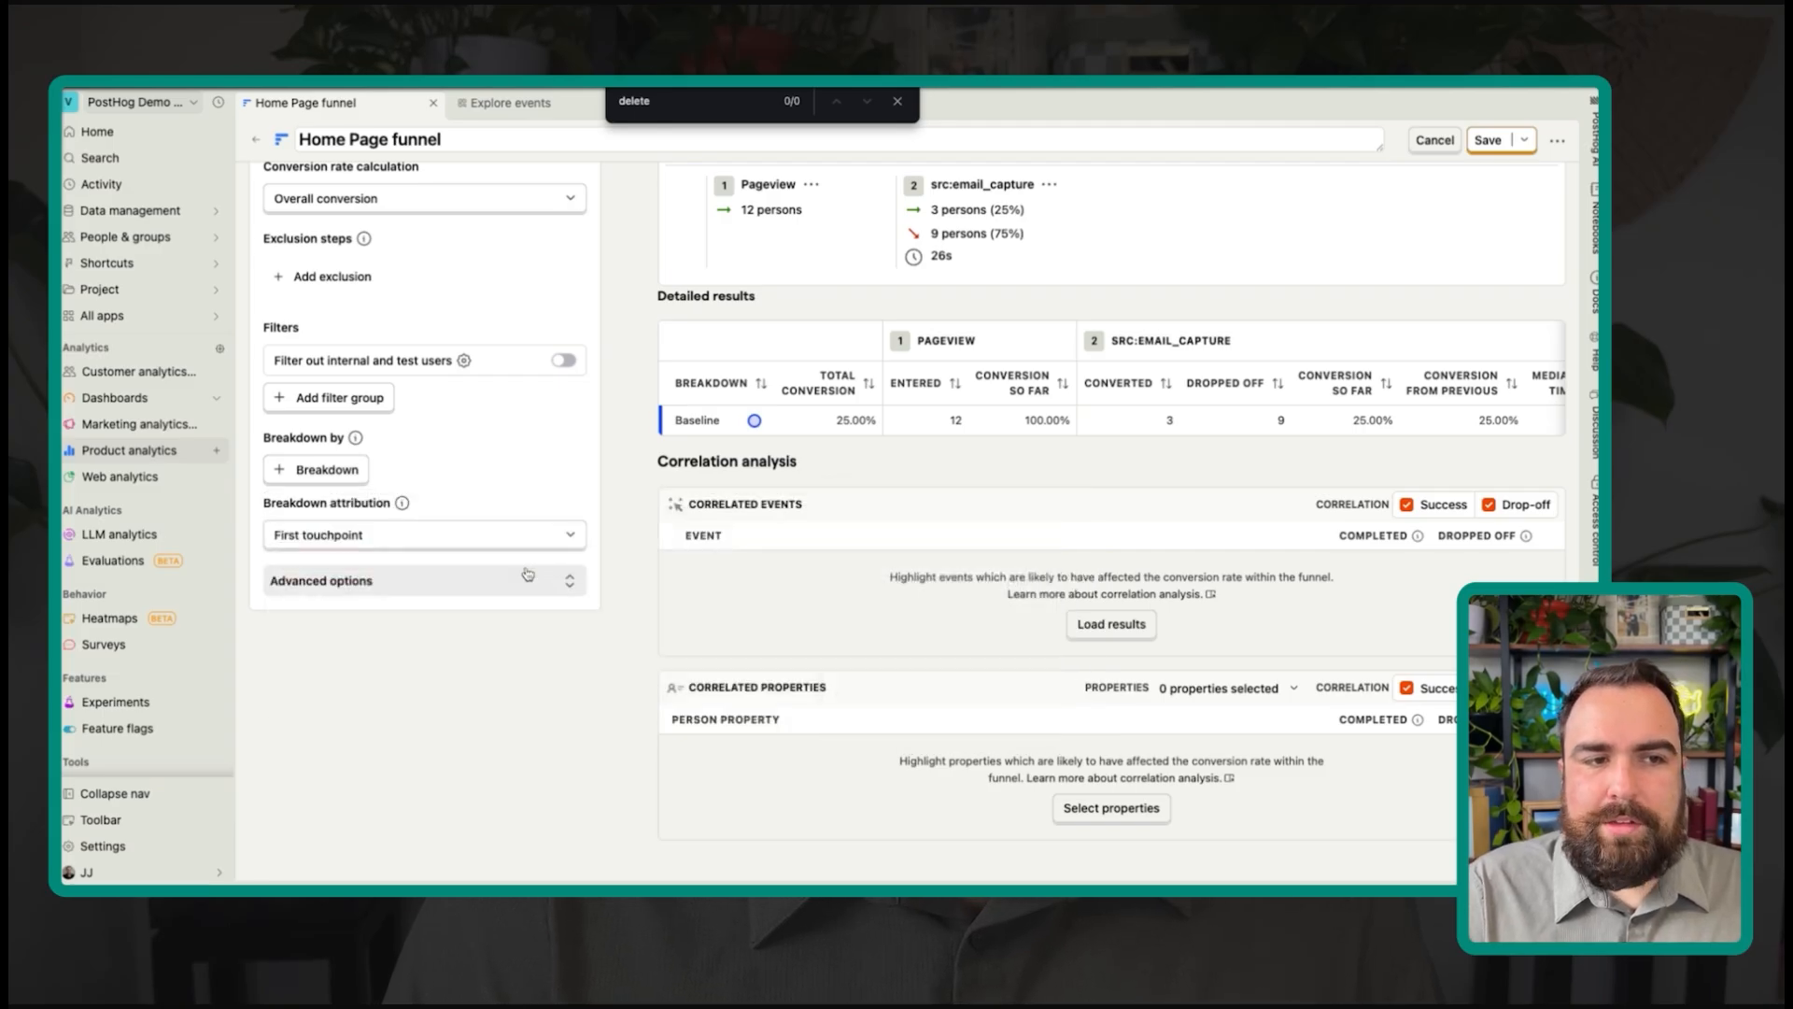
pyautogui.scroll(5, 802, 302)
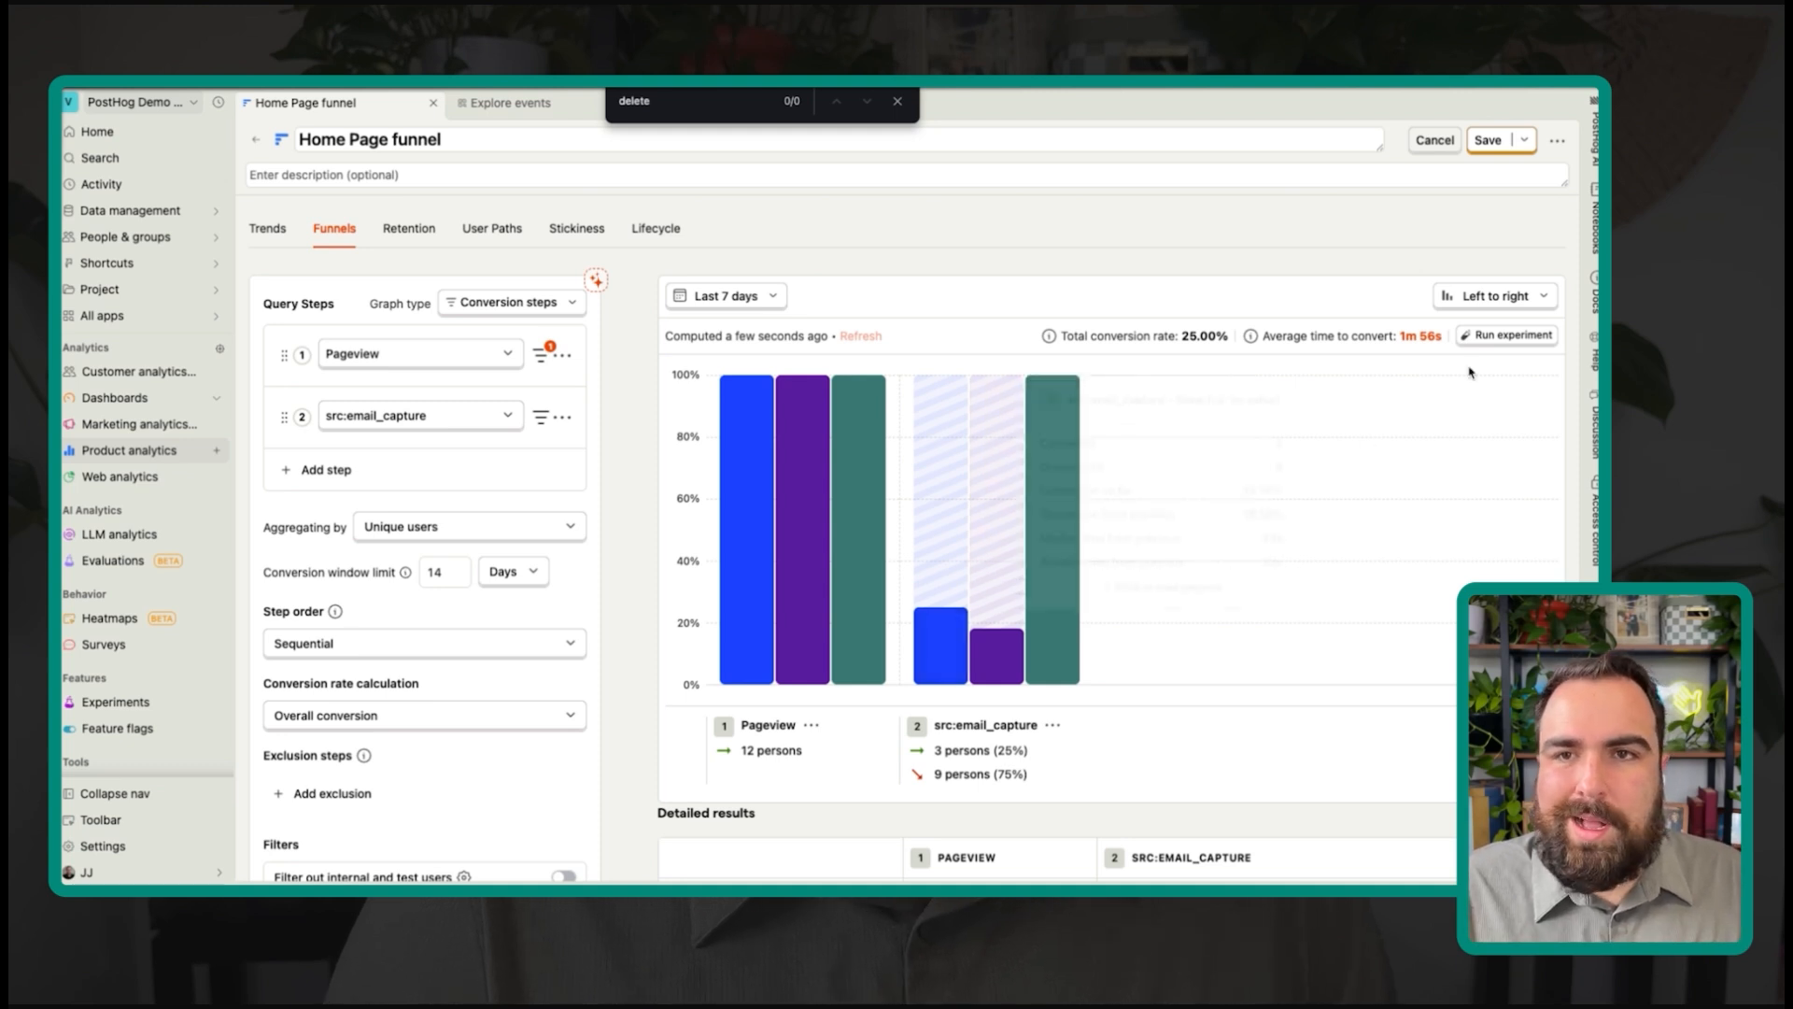
pyautogui.click(898, 101)
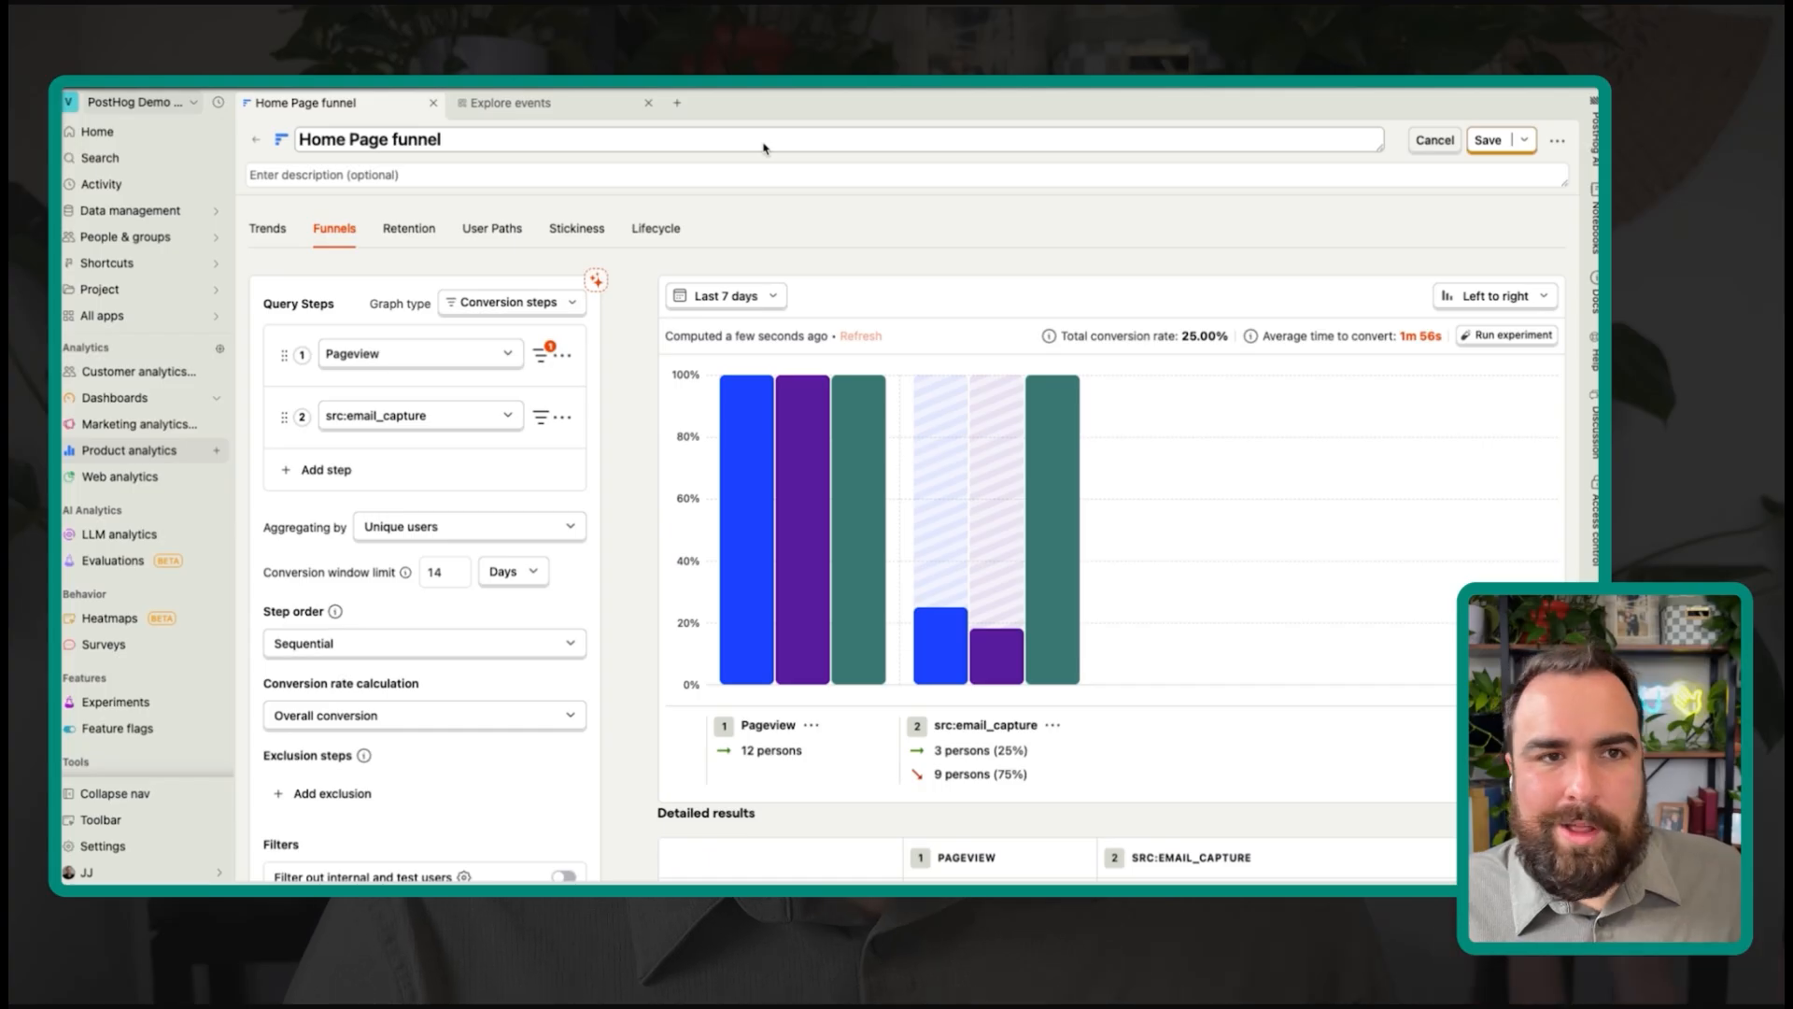
# Step: Rename the funnel 'Home Page funnel w/medum' and save it
pyautogui.tripleClick(830, 146)
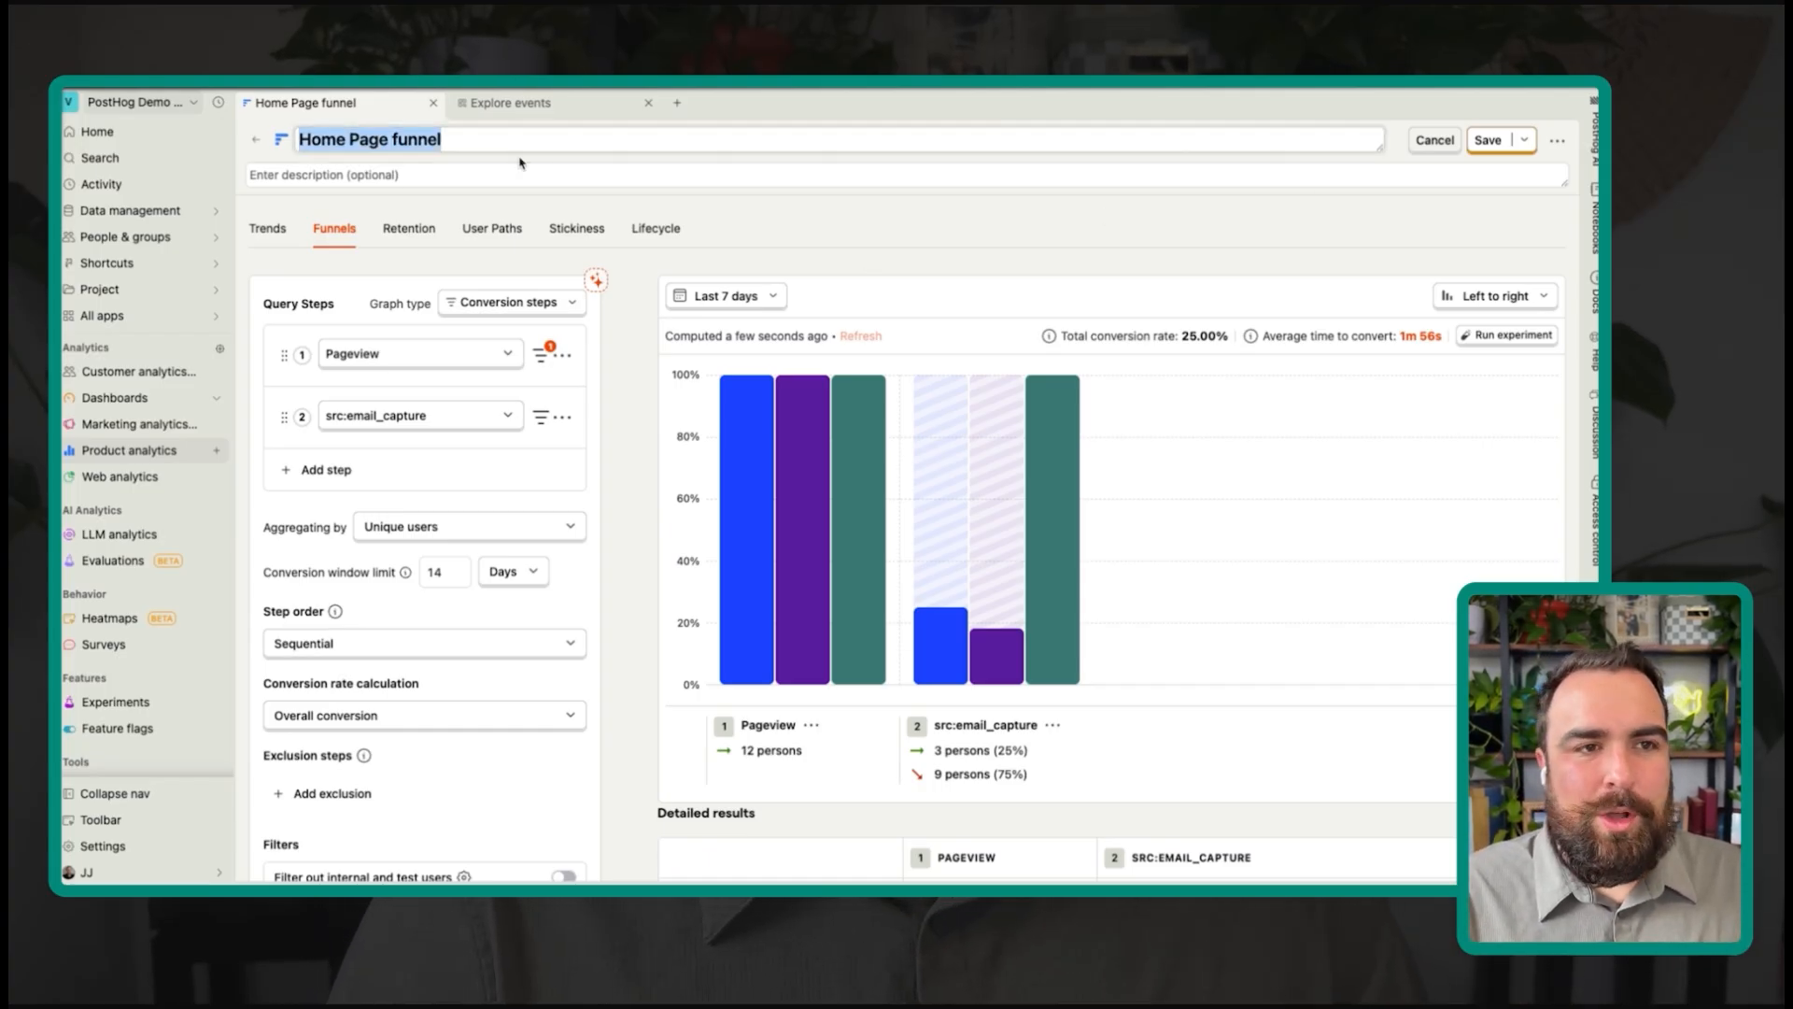
pyautogui.press('Right')
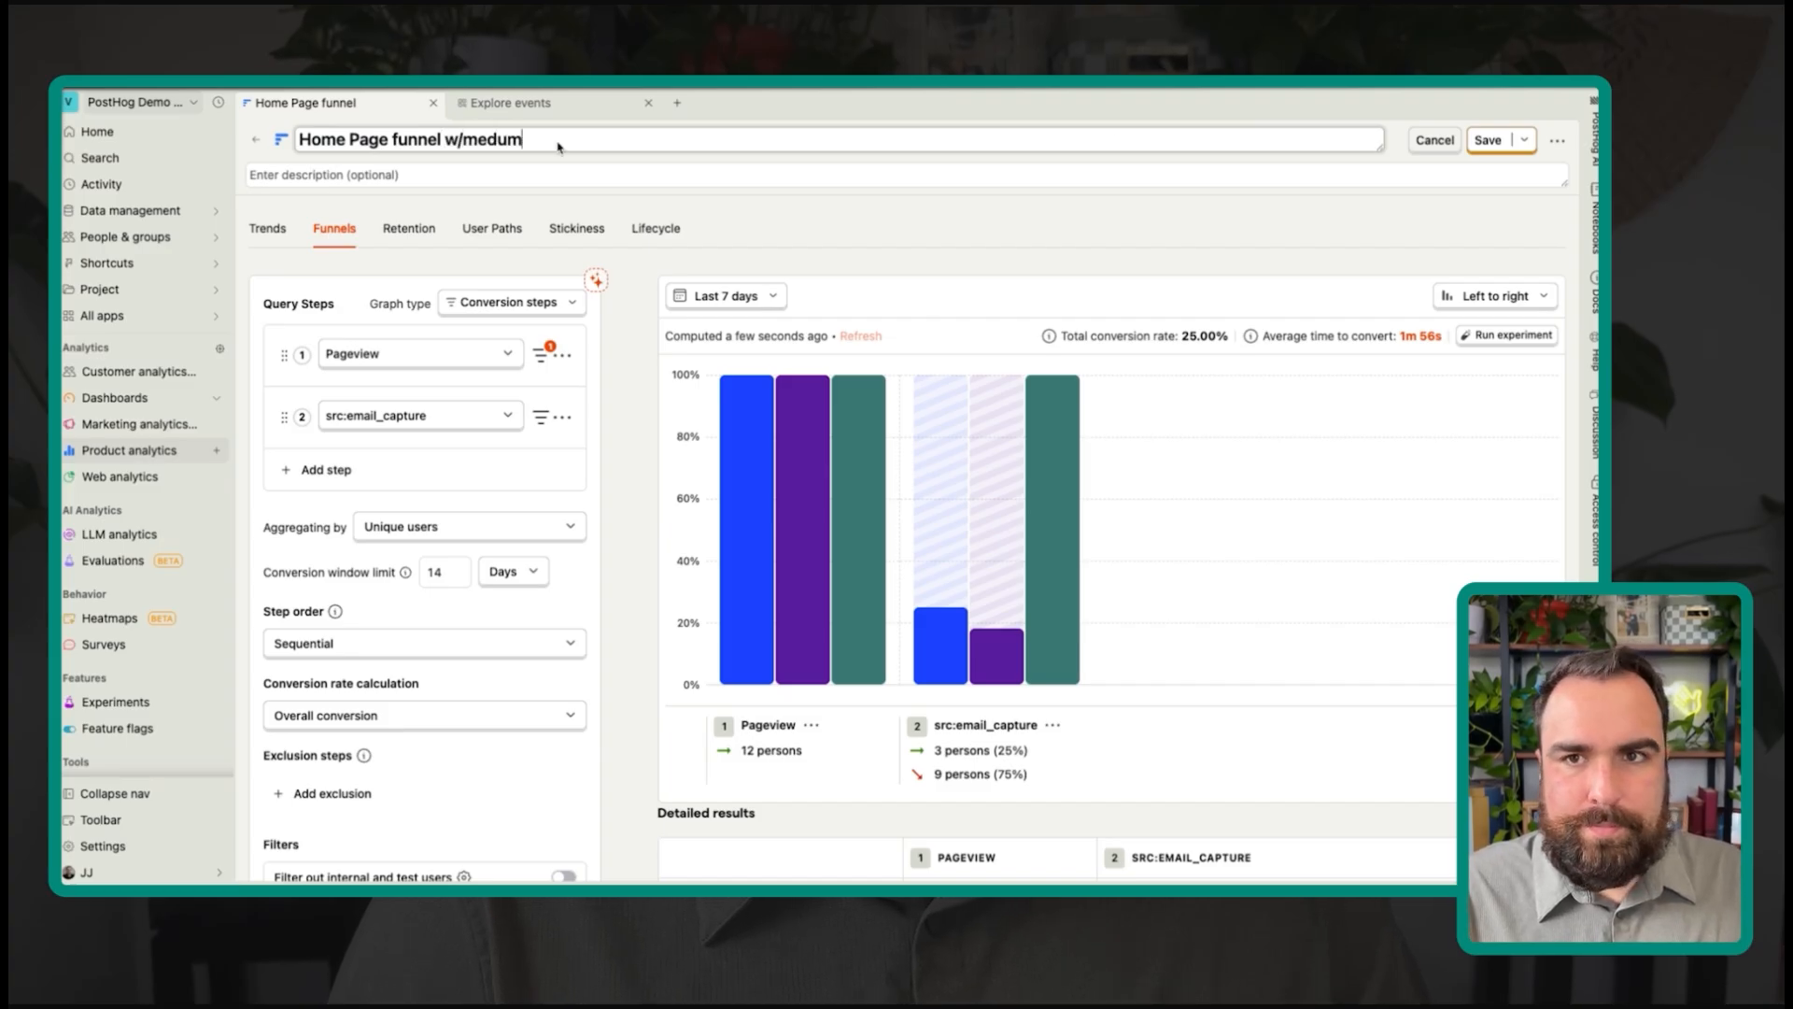
pyautogui.click(1485, 140)
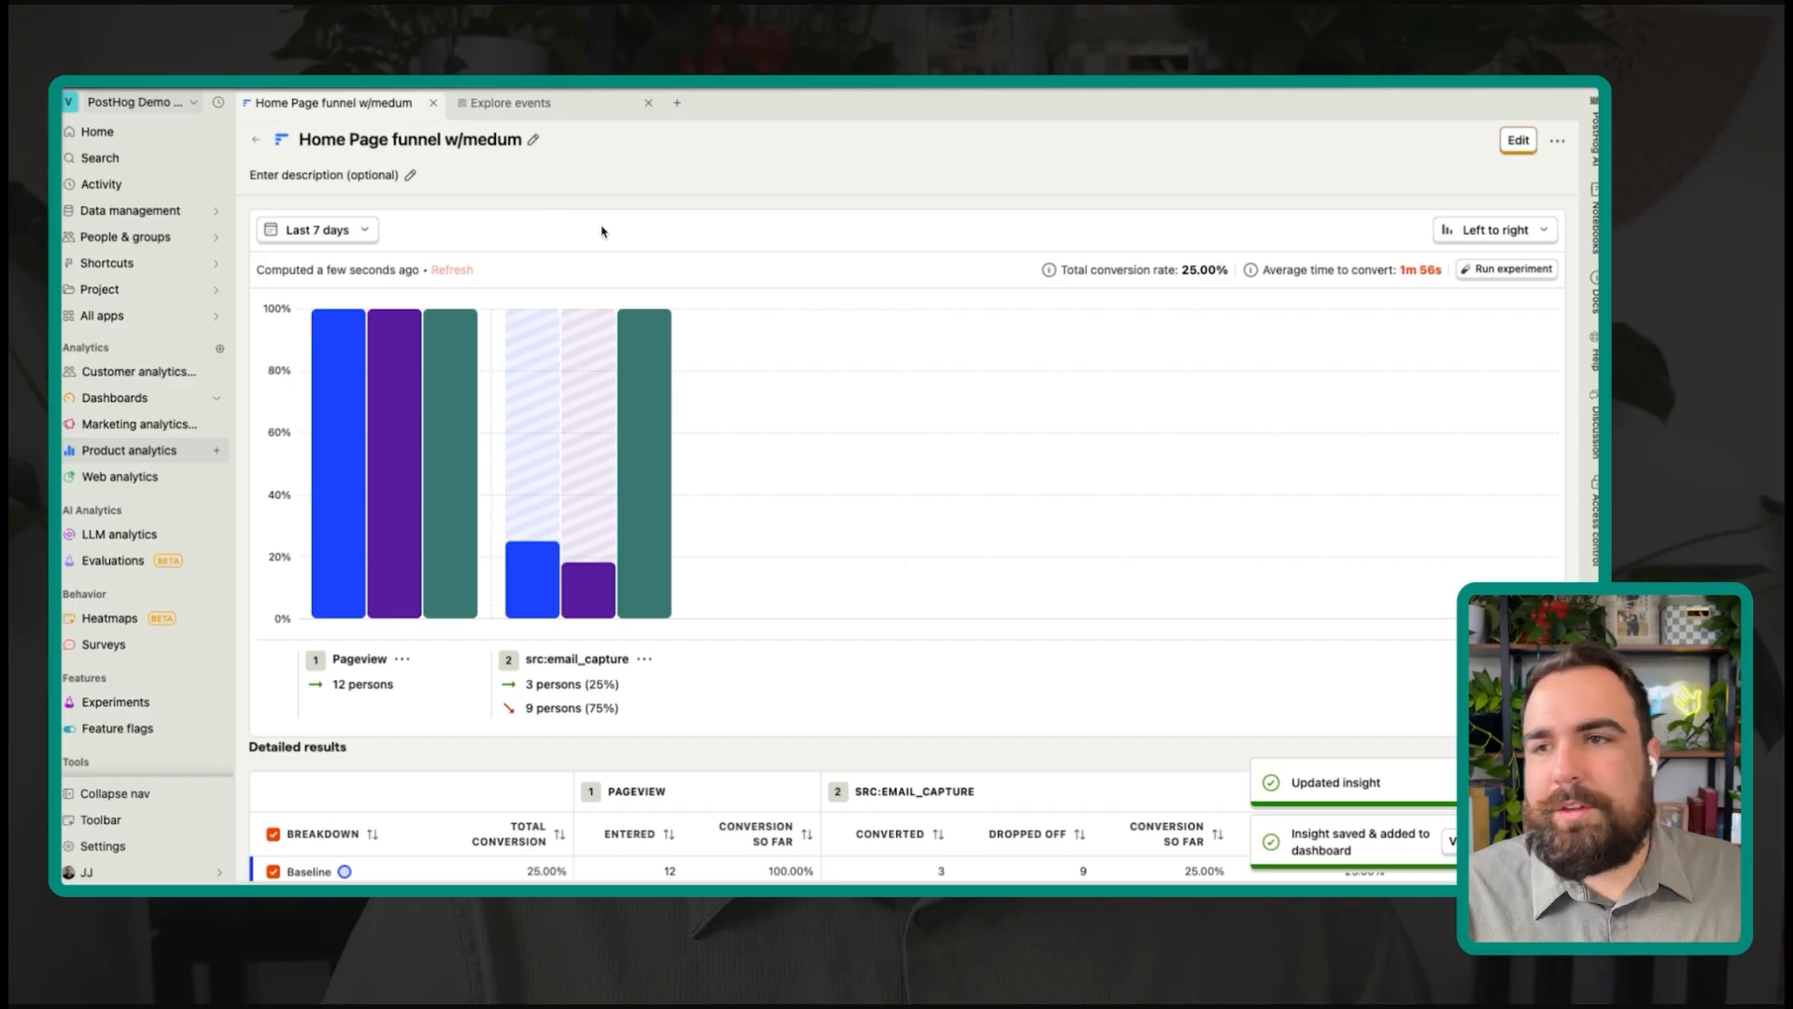
# Step: Go back to the S - Leads dashboard and look over the Home Page funnel w/medum card
pyautogui.click(256, 146)
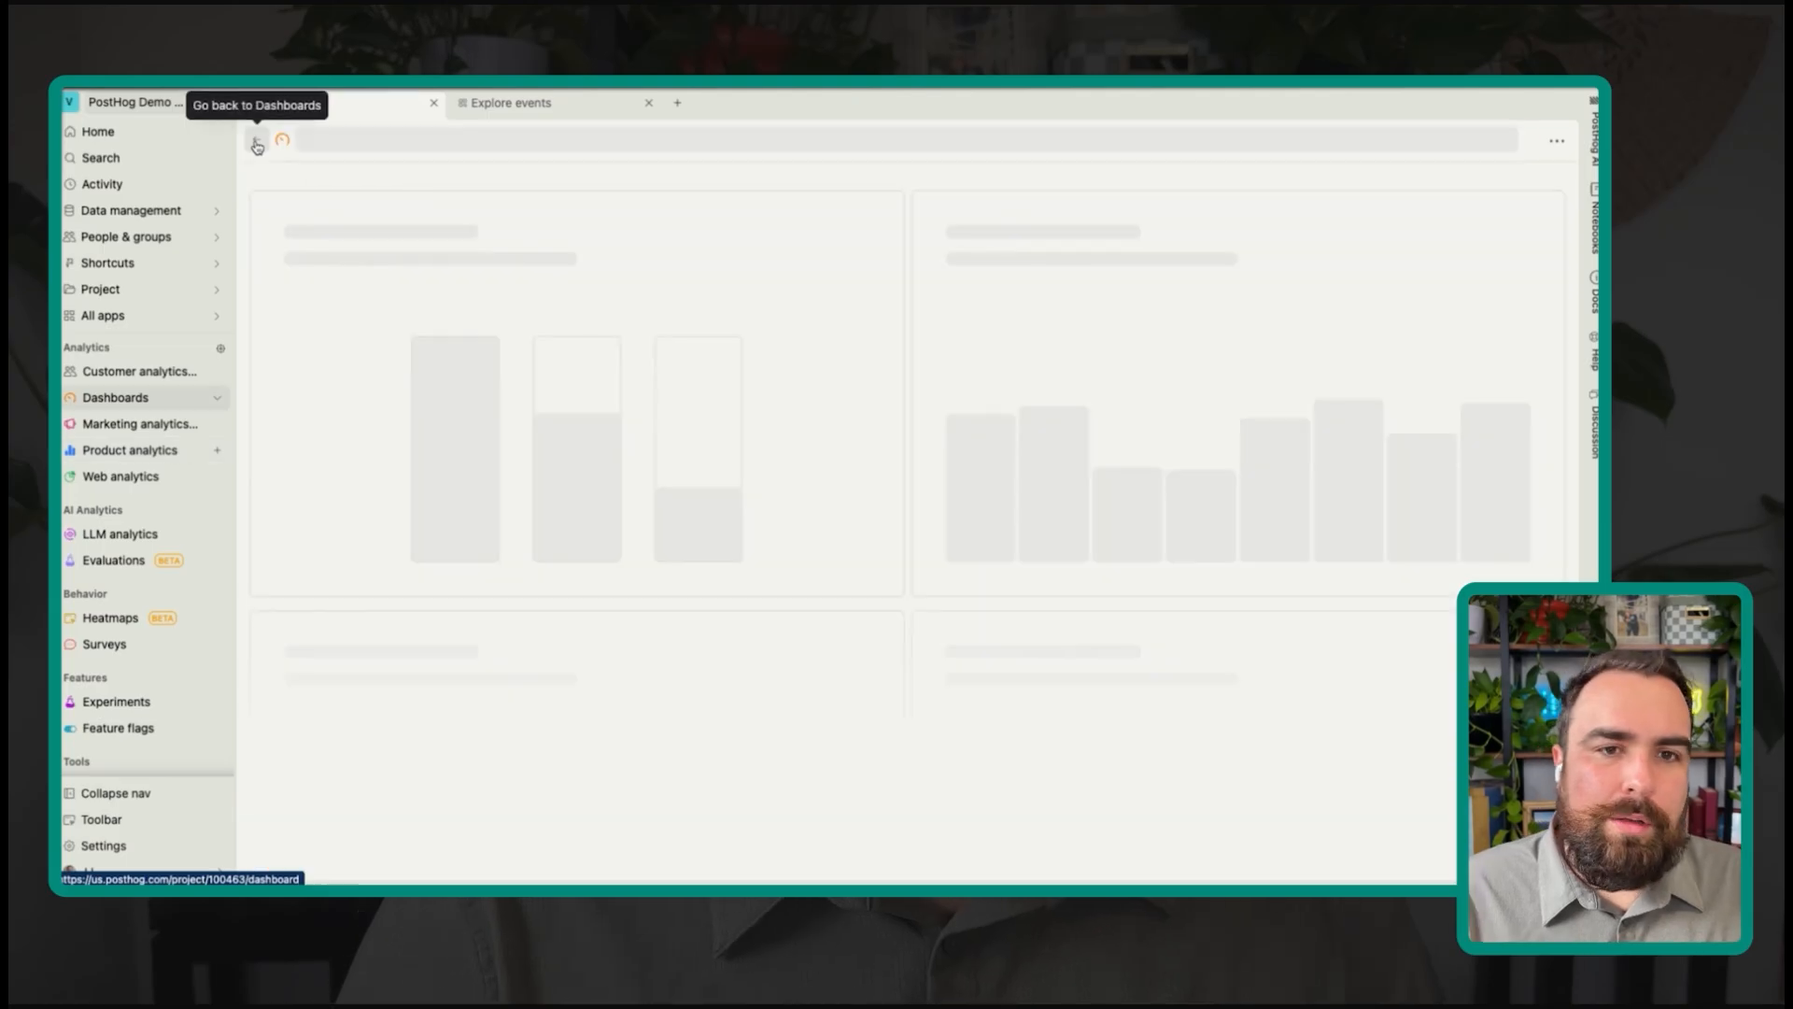
pyautogui.scroll(-2, 766, 487)
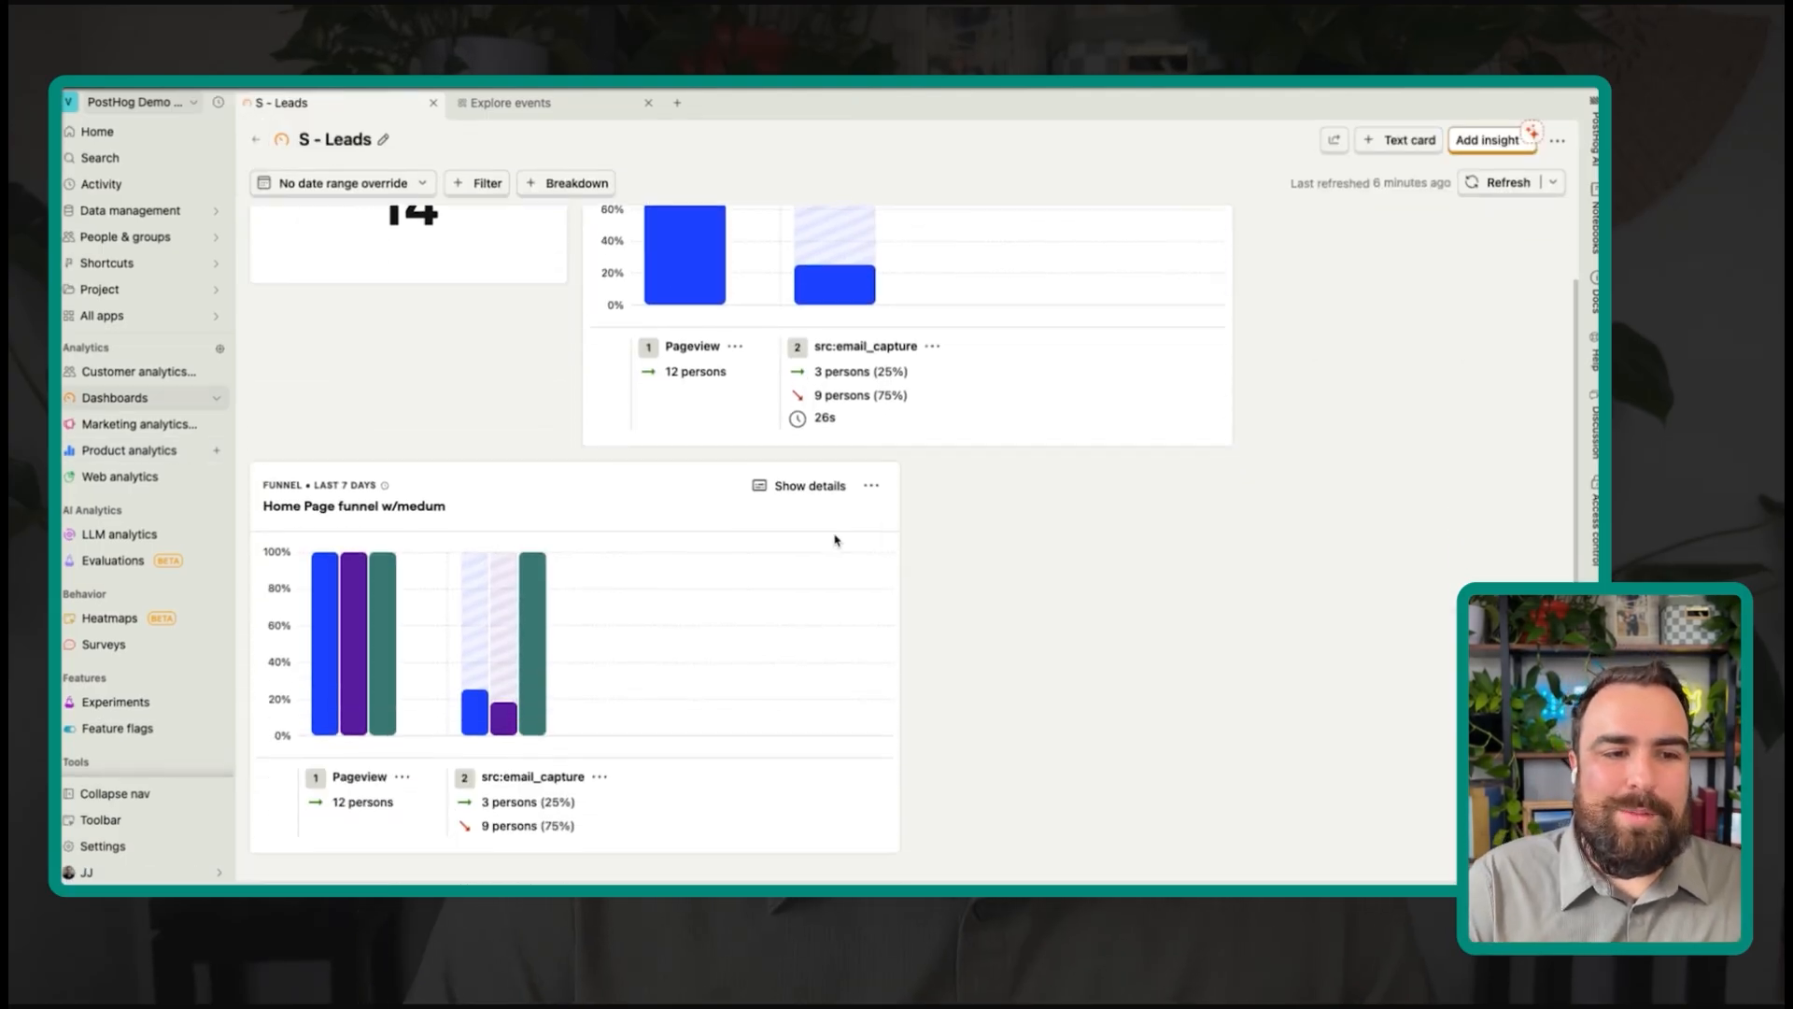
pyautogui.moveTo(470, 613)
pyautogui.scroll(2, 470, 613)
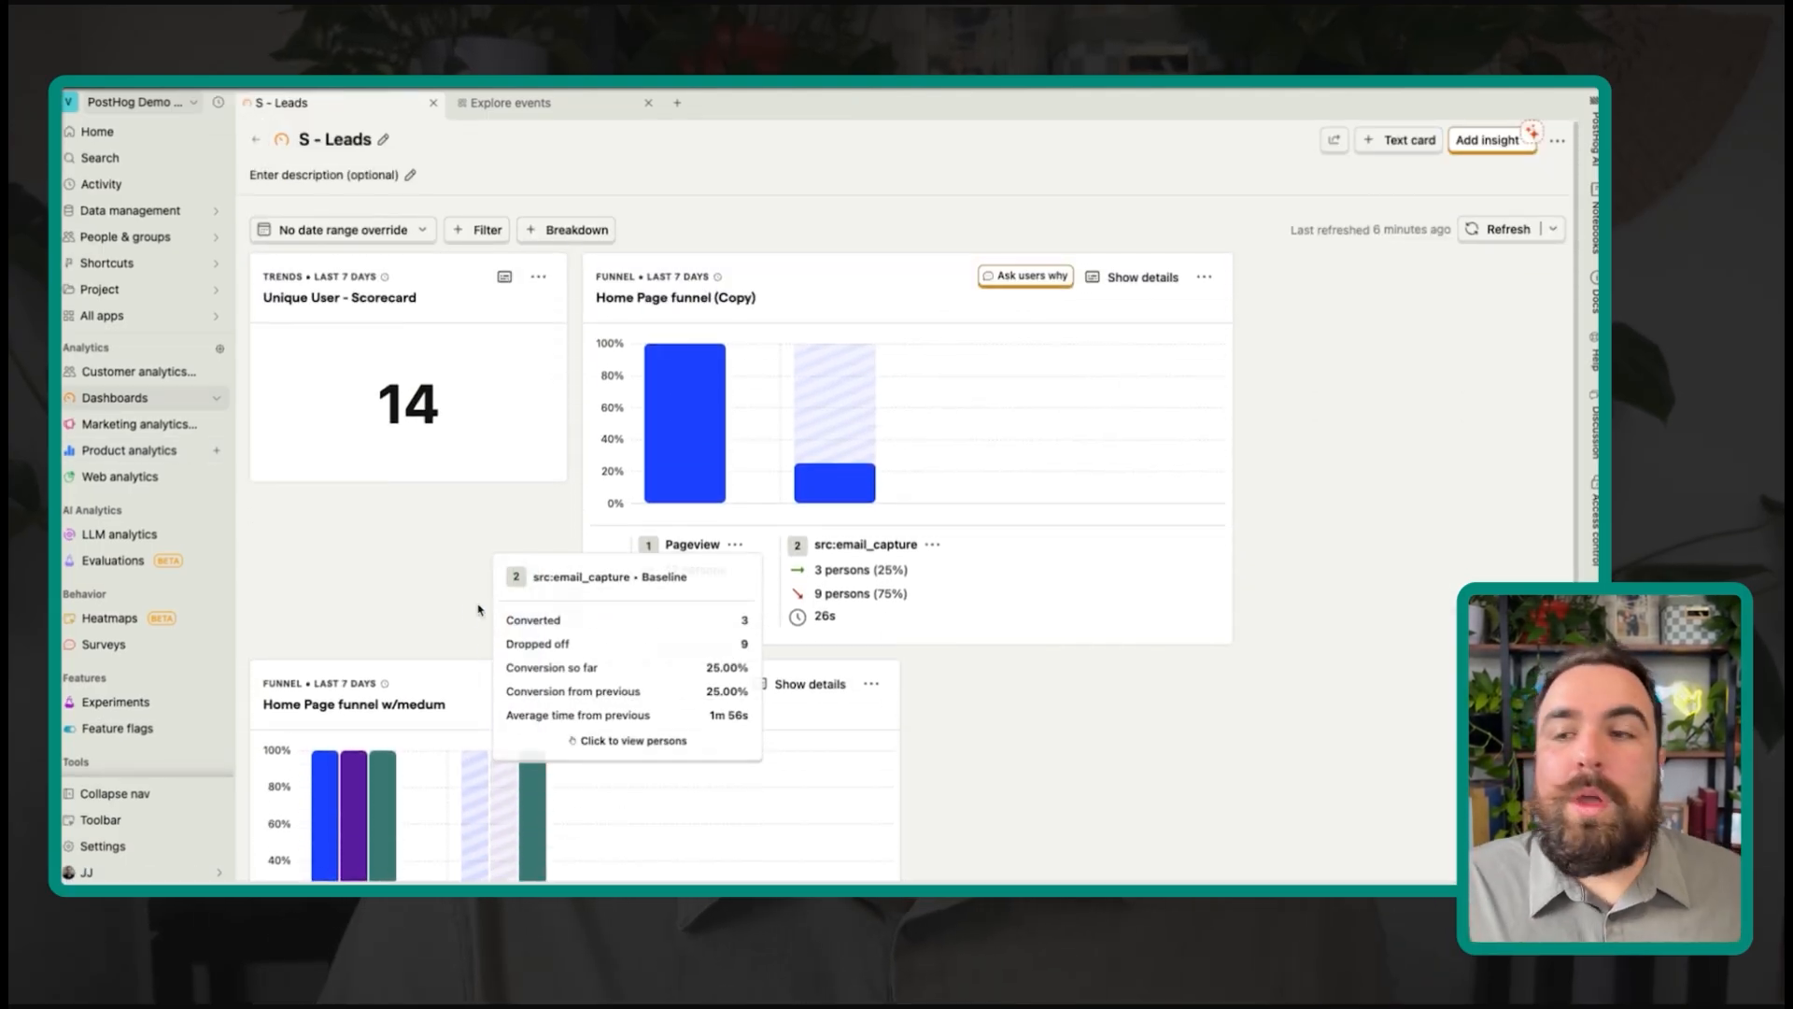
pyautogui.moveTo(833, 364)
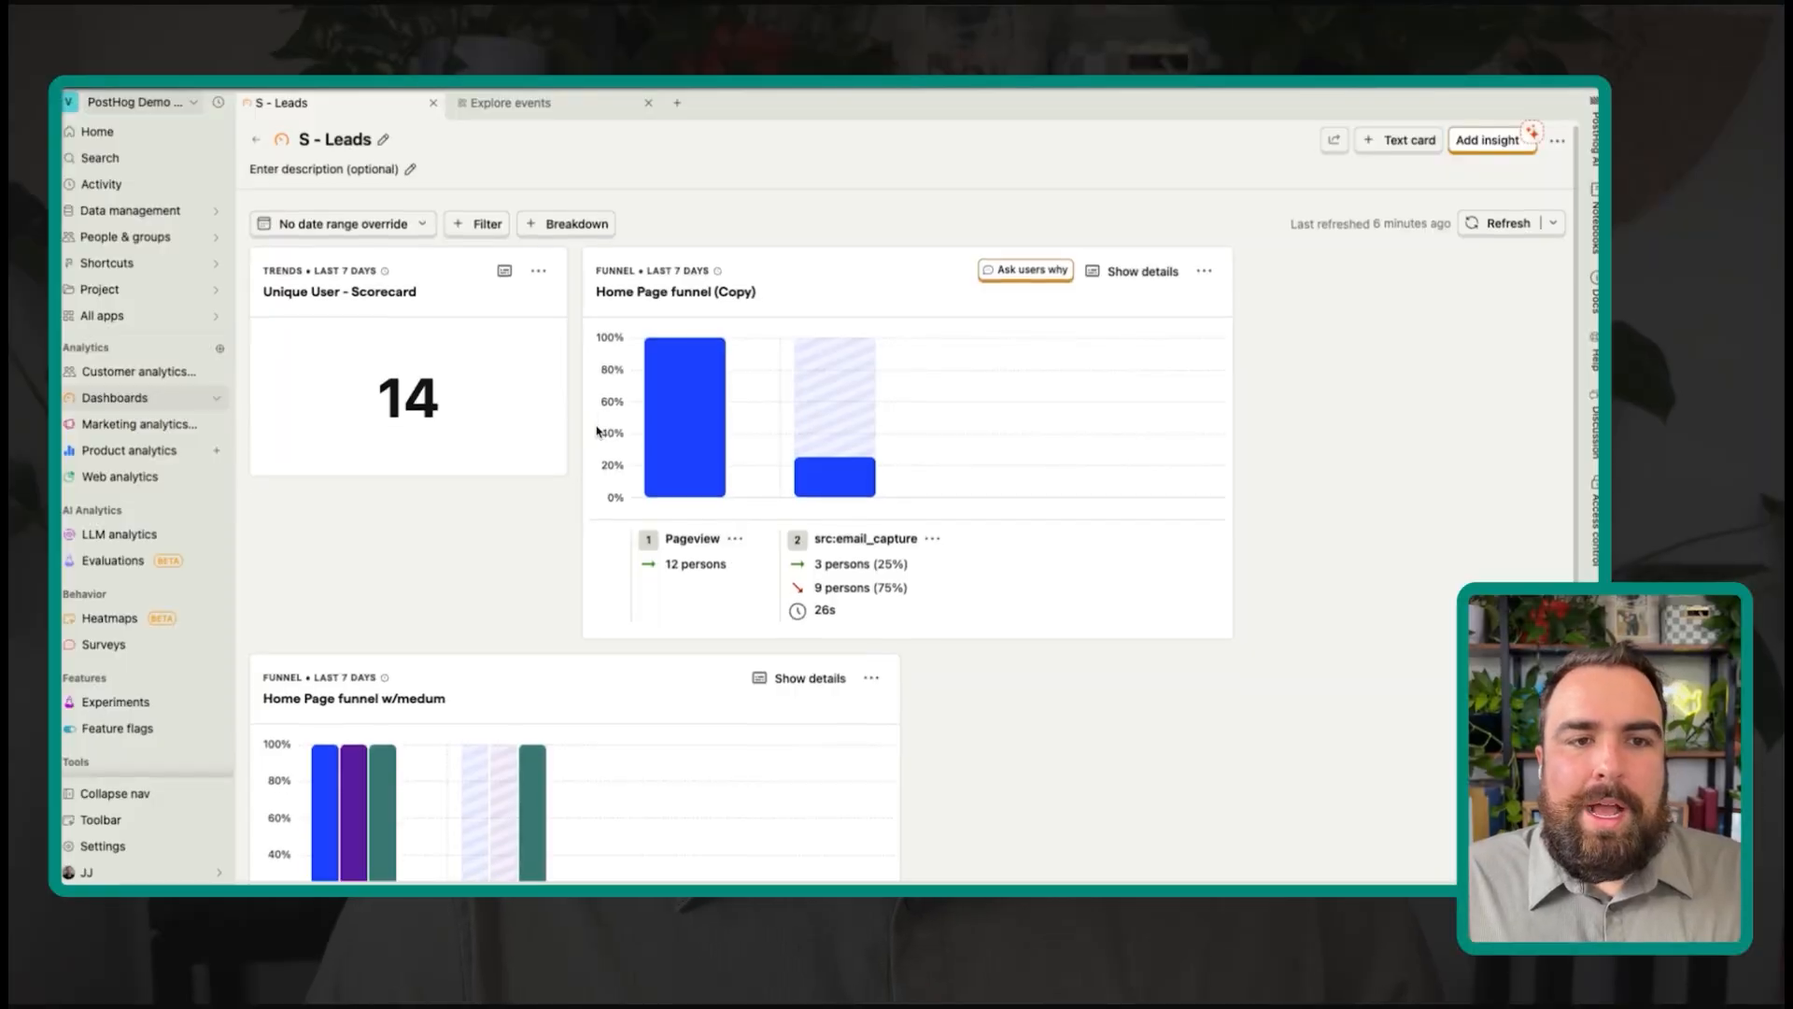
# Step: Move the Home Page funnel (Copy) card under the scorecard and save the layout
pyautogui.scroll(-3, 1144, 509)
pyautogui.scroll(1, 1145, 509)
pyautogui.scroll(2, 1215, 430)
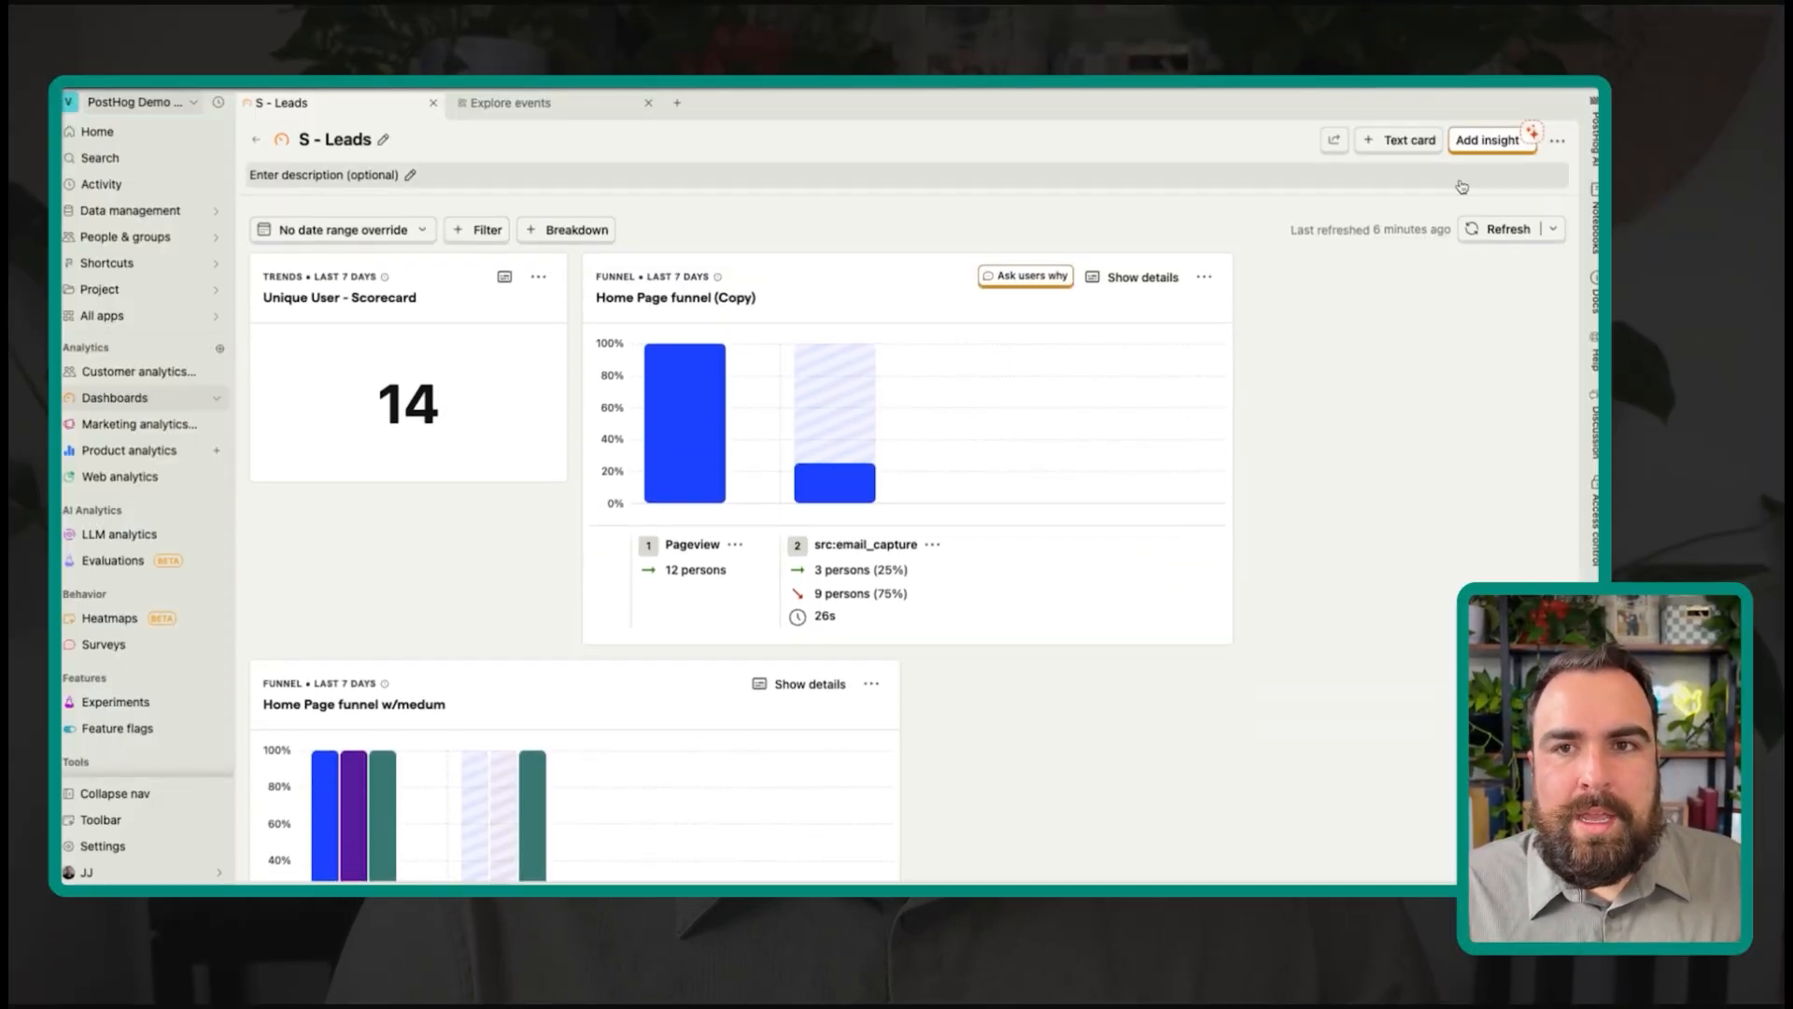
pyautogui.scroll(-2, 511, 422)
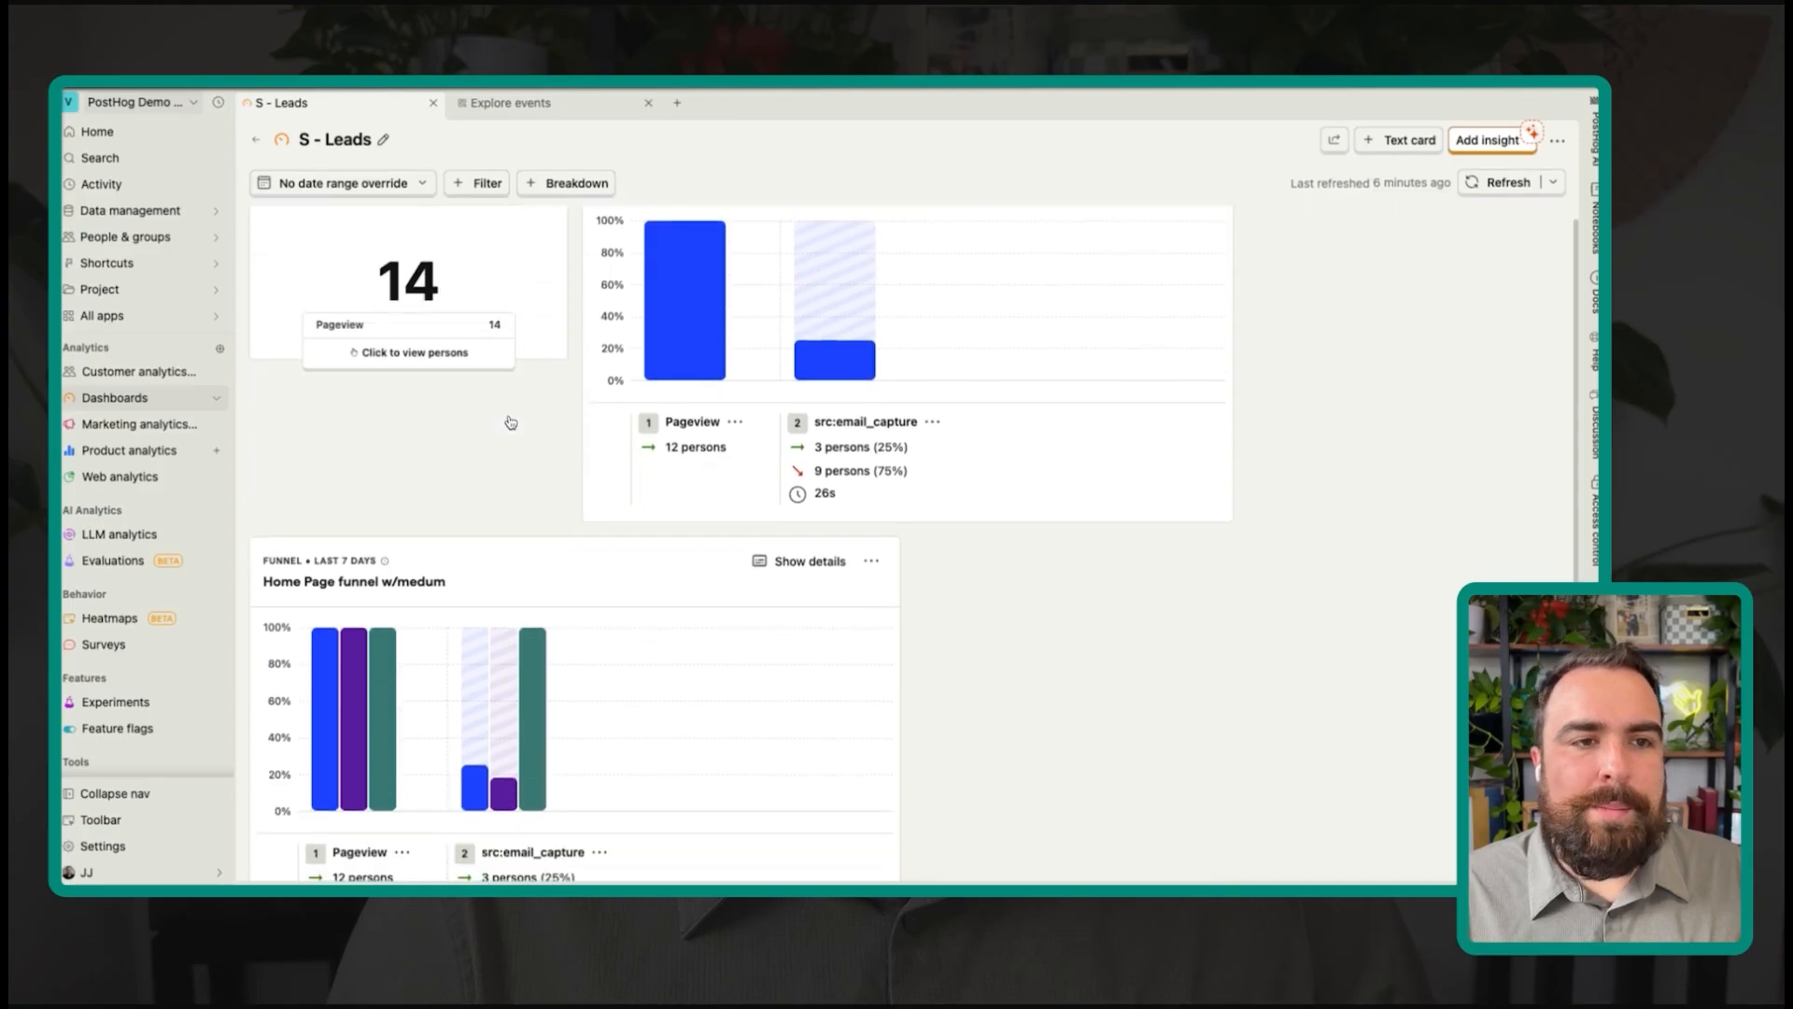
pyautogui.scroll(2, 511, 422)
pyautogui.moveTo(824, 276); pyautogui.dragTo(556, 500)
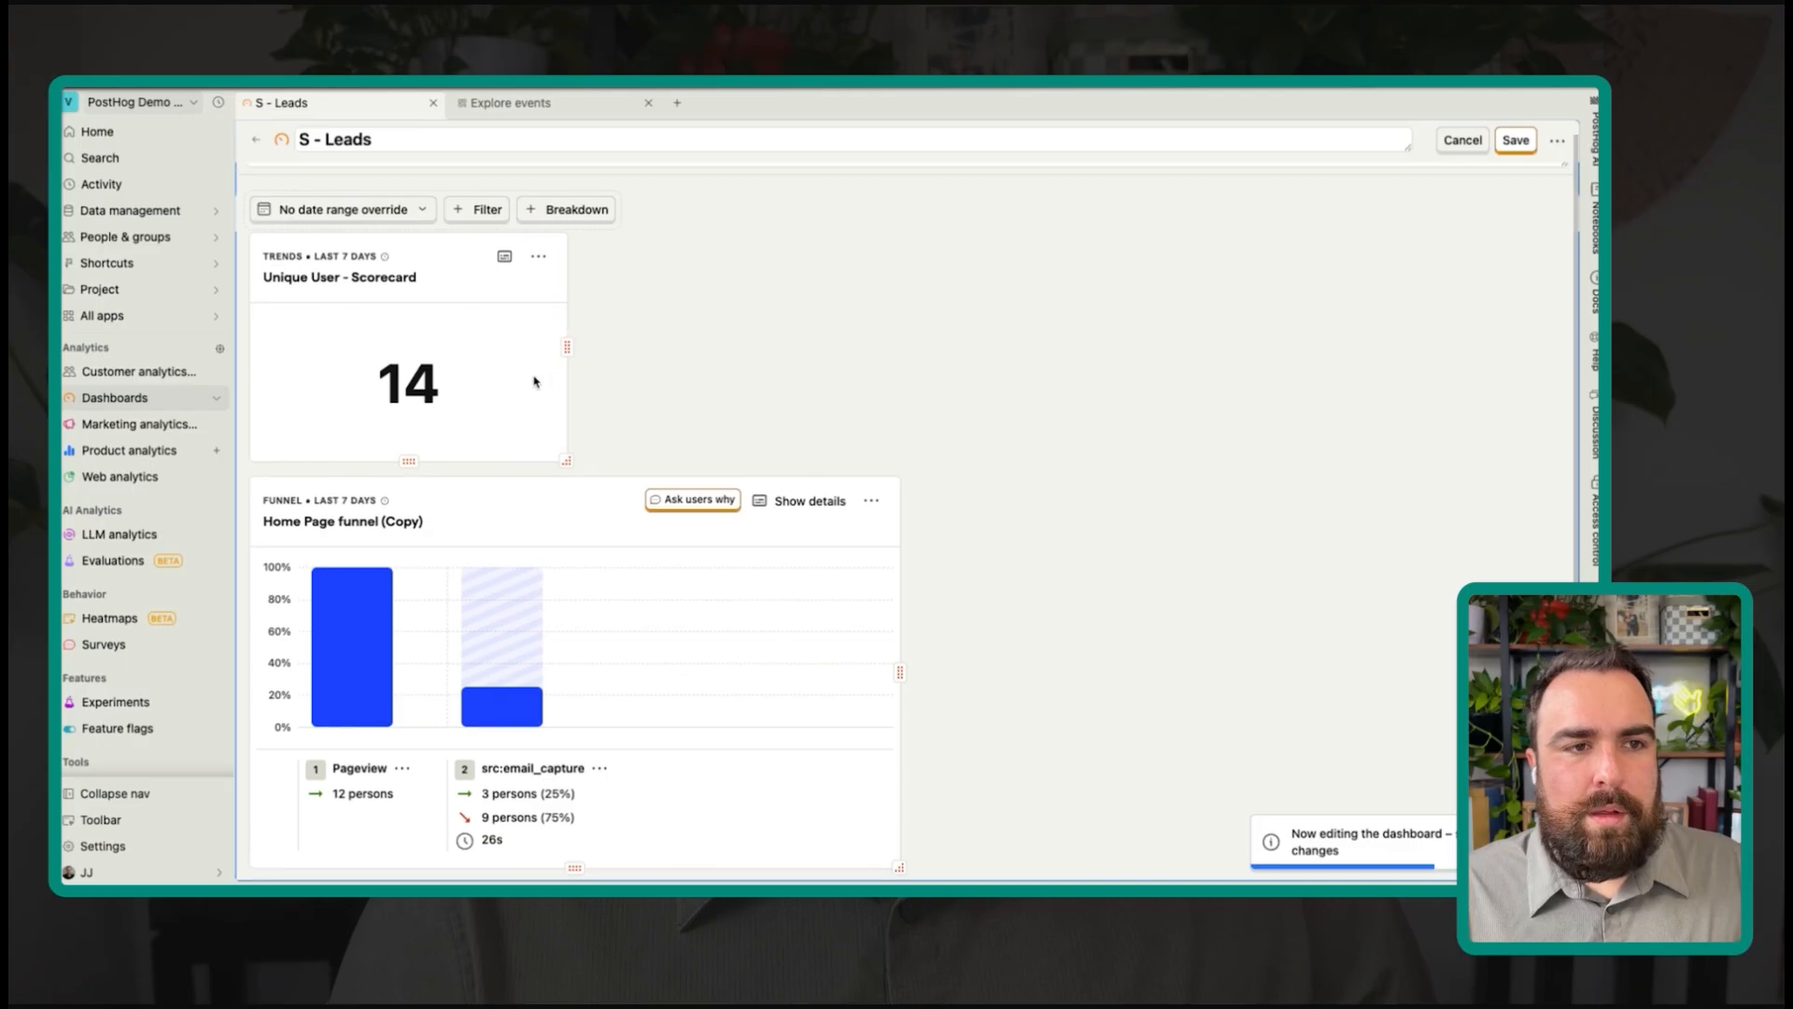
pyautogui.click(536, 297)
pyautogui.click(1059, 124)
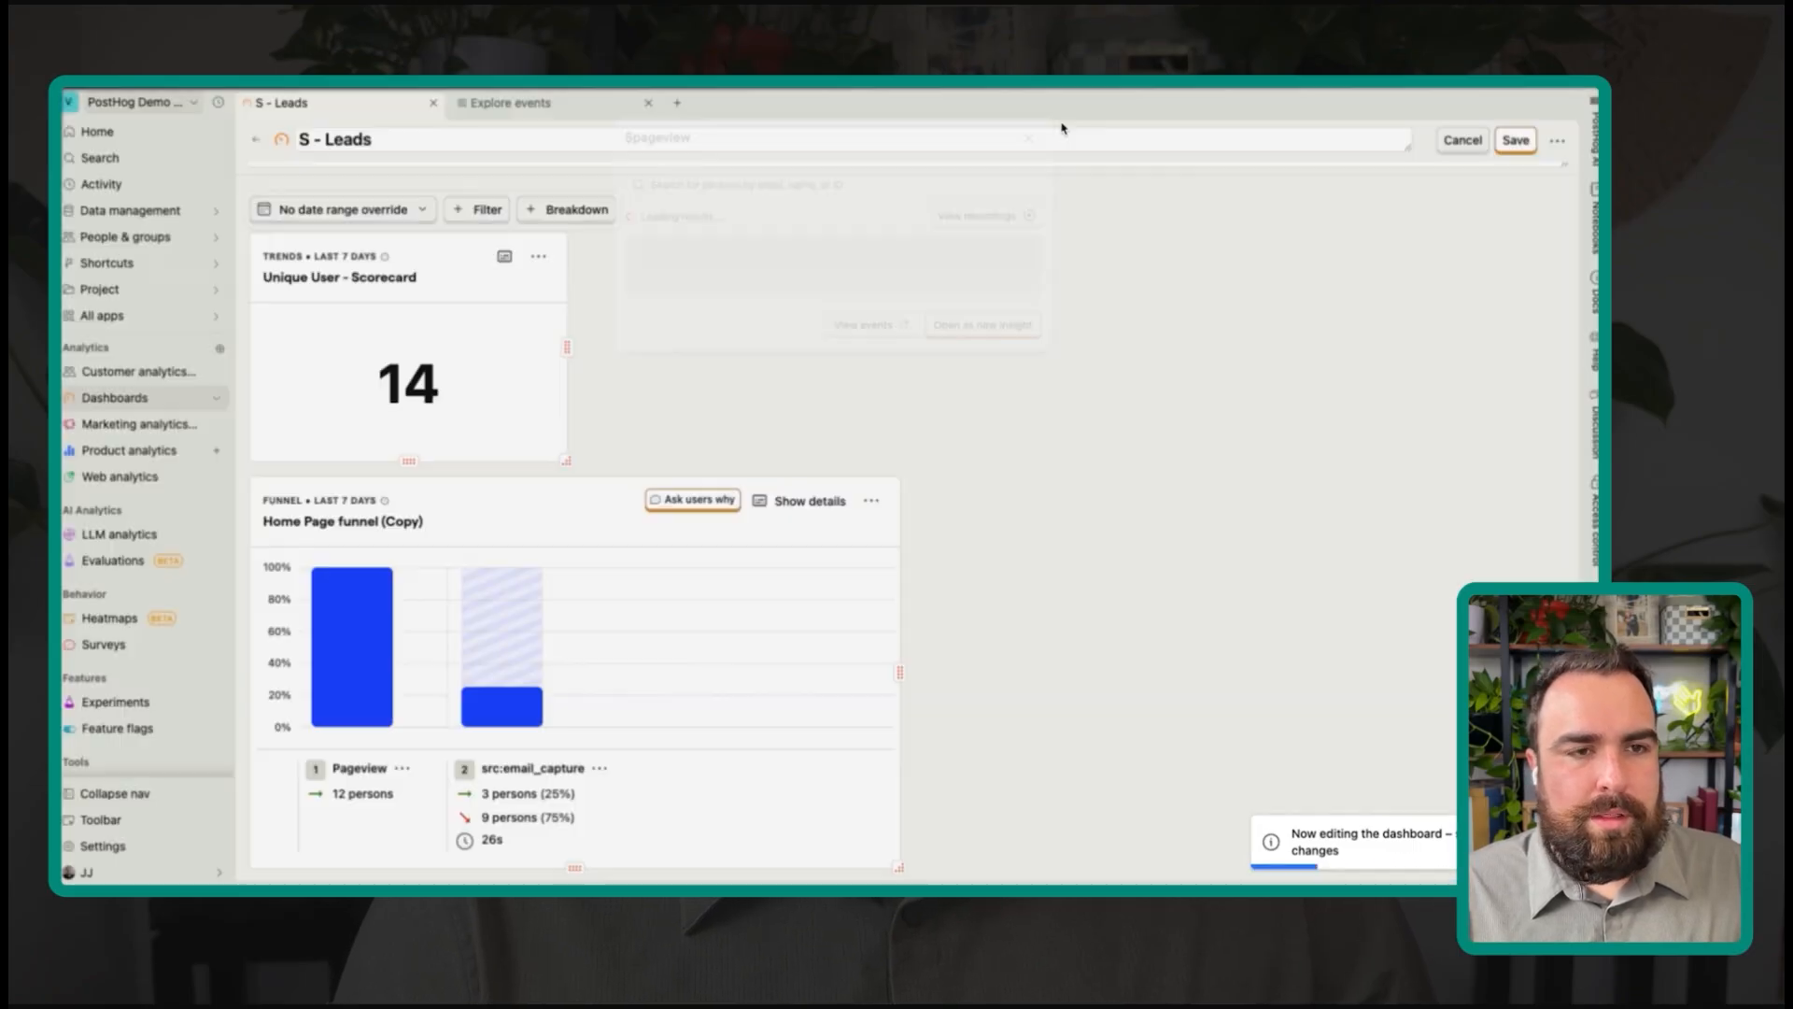
pyautogui.click(1500, 140)
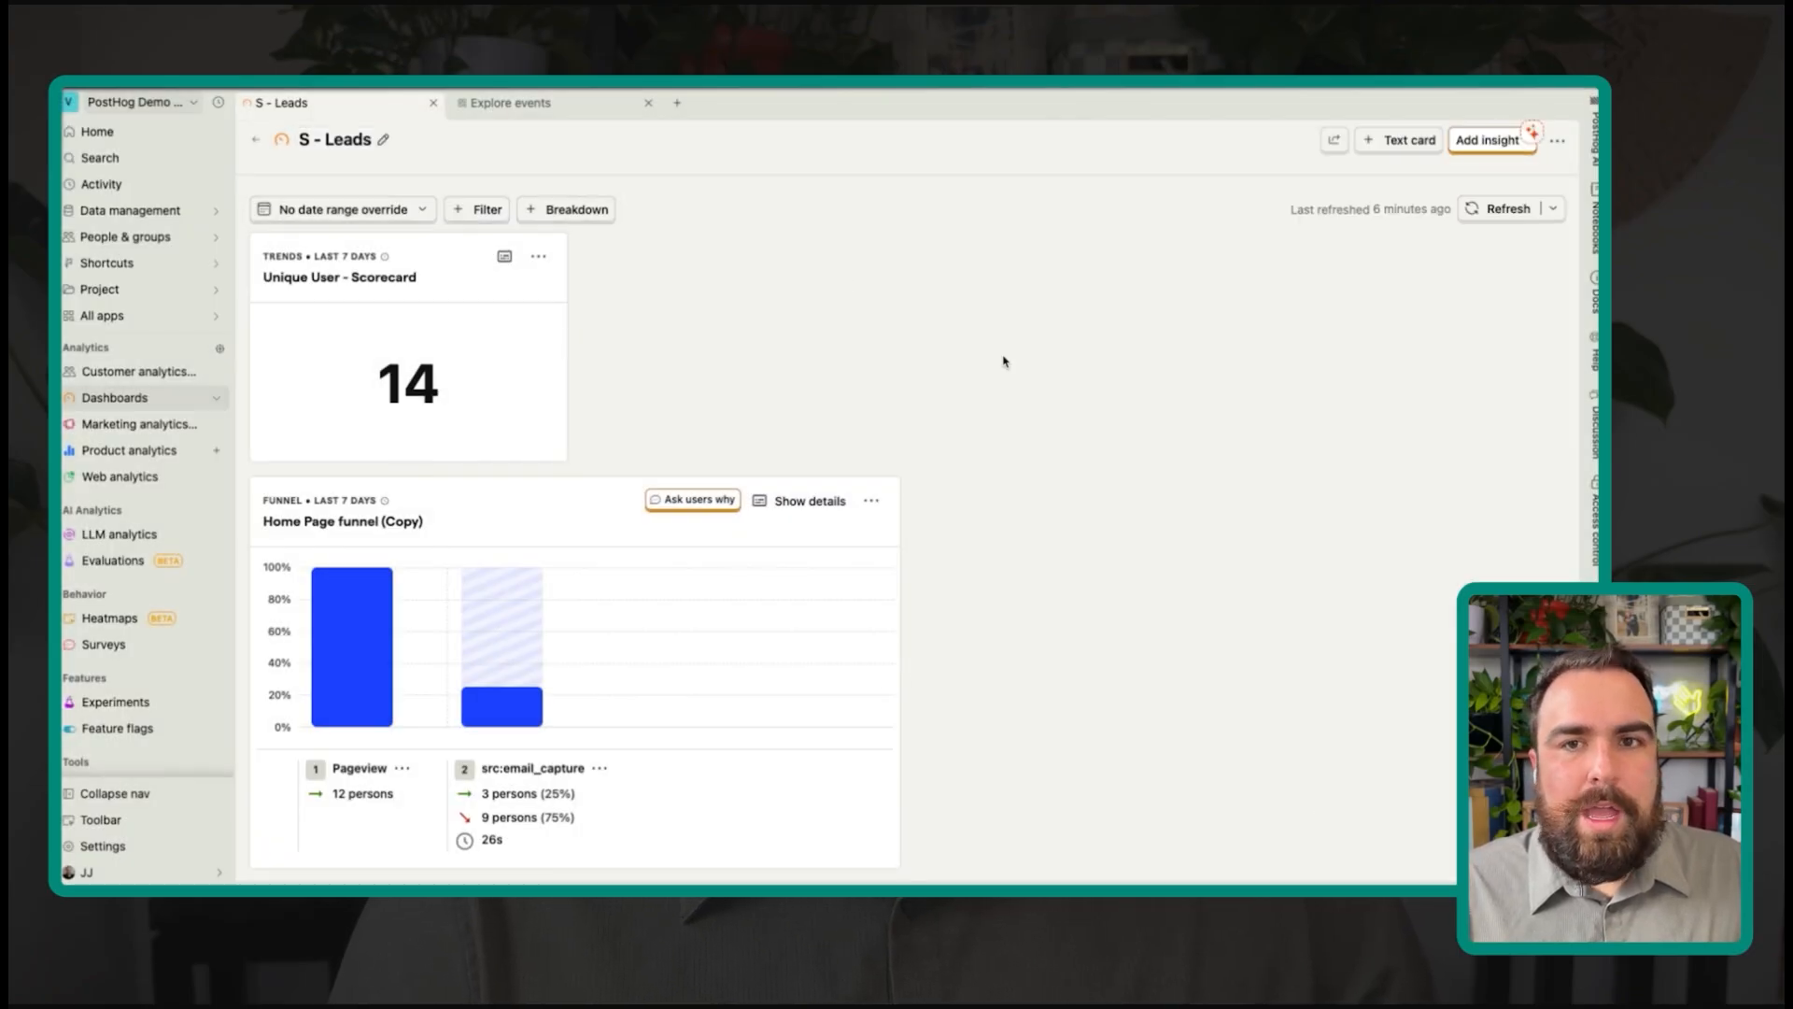
# Step: Start a new insight charting src:email_capture and Pageview as two series
pyautogui.click(1486, 142)
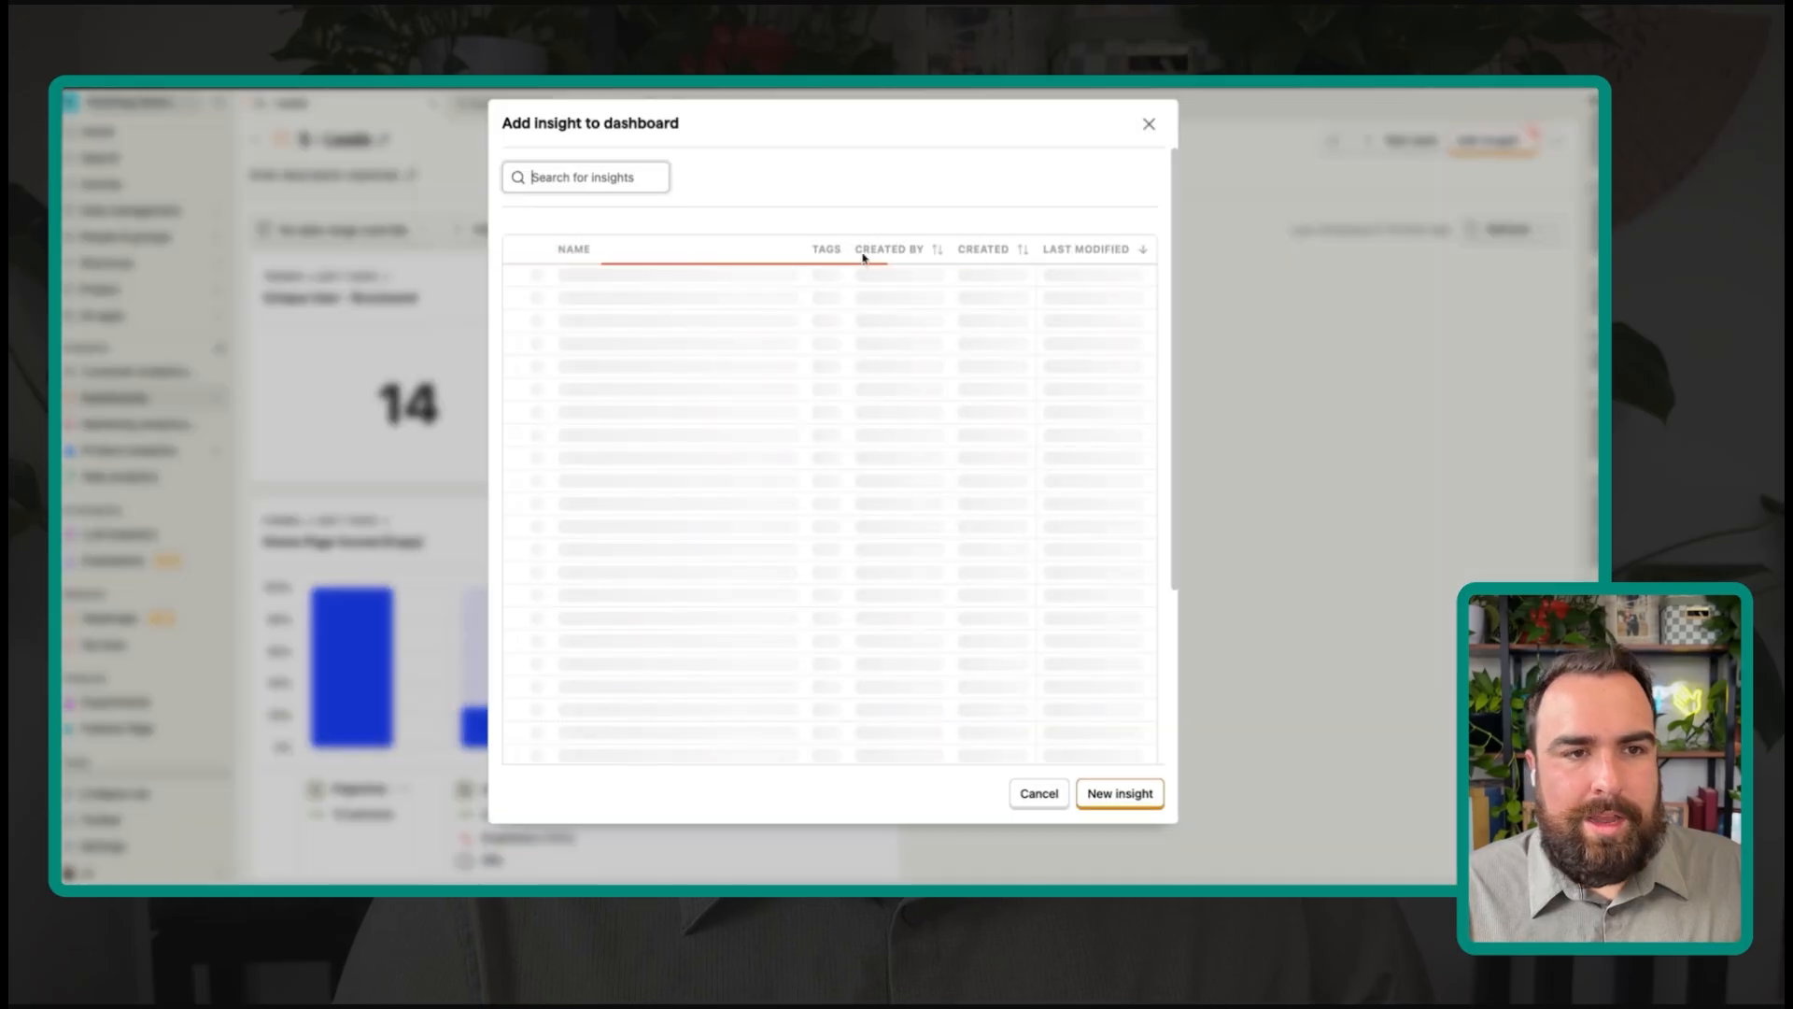
pyautogui.click(1116, 793)
pyautogui.click(678, 385)
pyautogui.write('email')
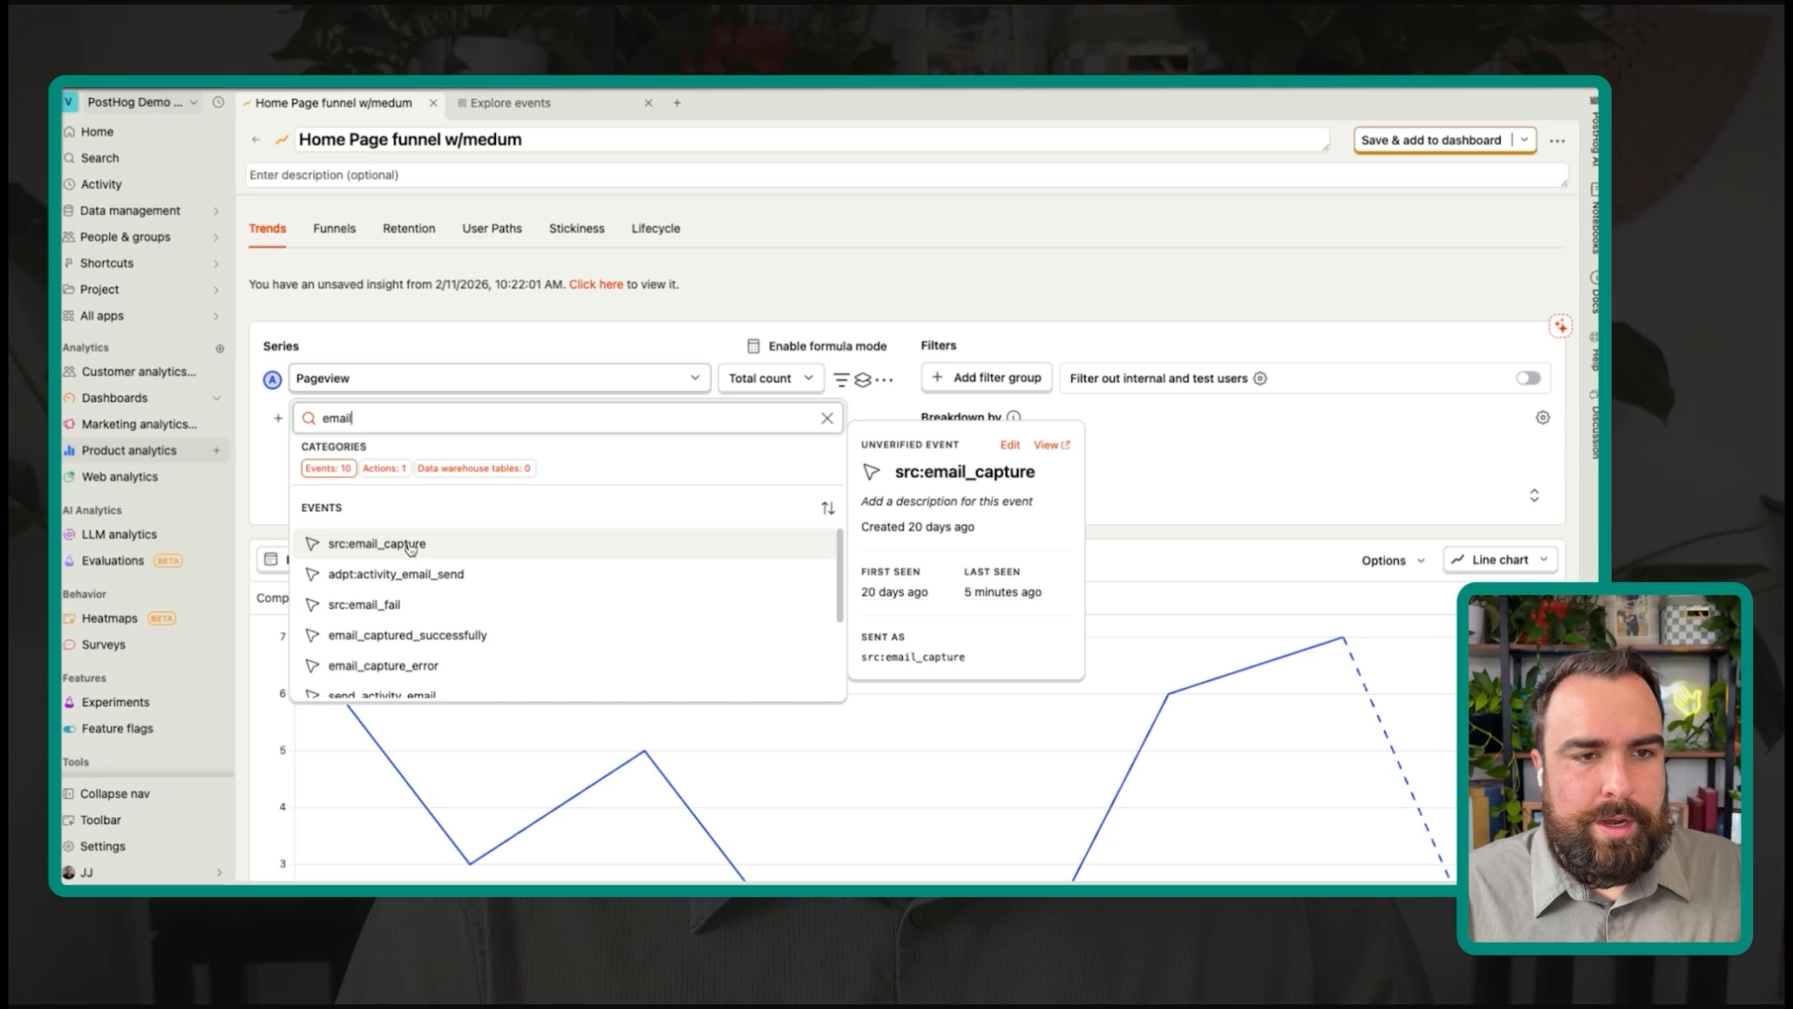
pyautogui.click(410, 545)
pyautogui.click(352, 373)
pyautogui.click(518, 372)
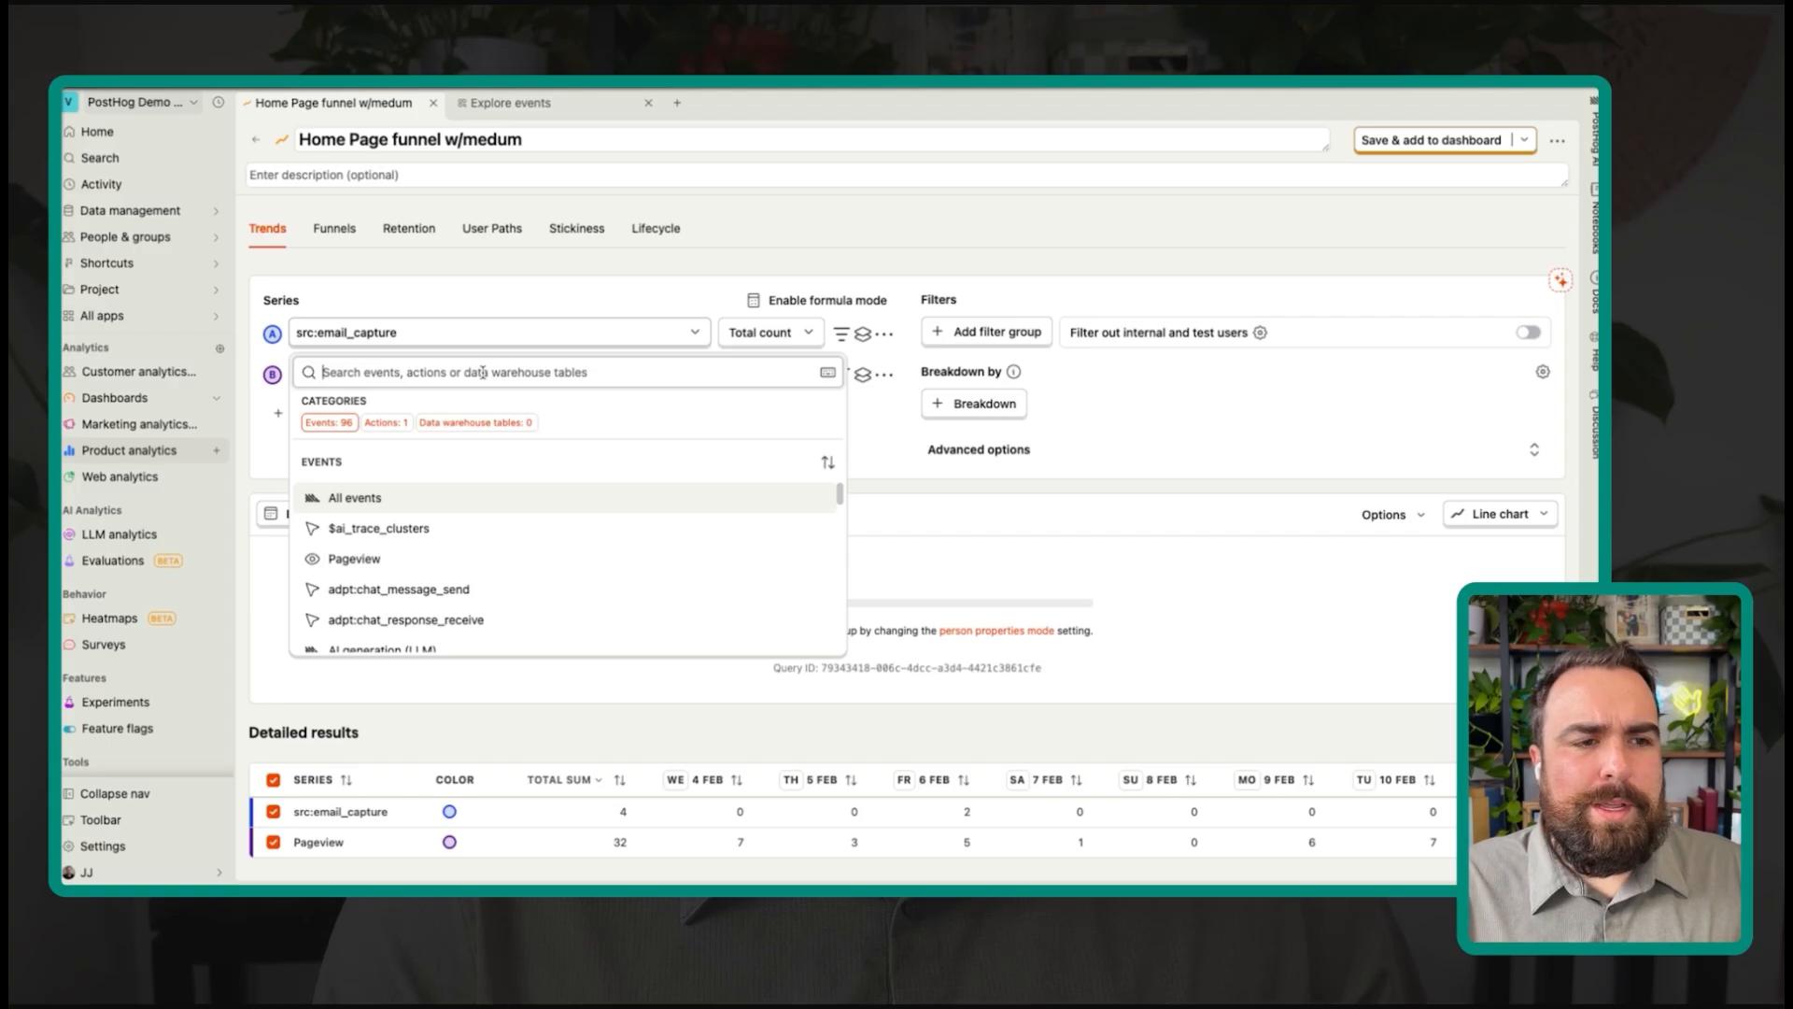
pyautogui.click(355, 558)
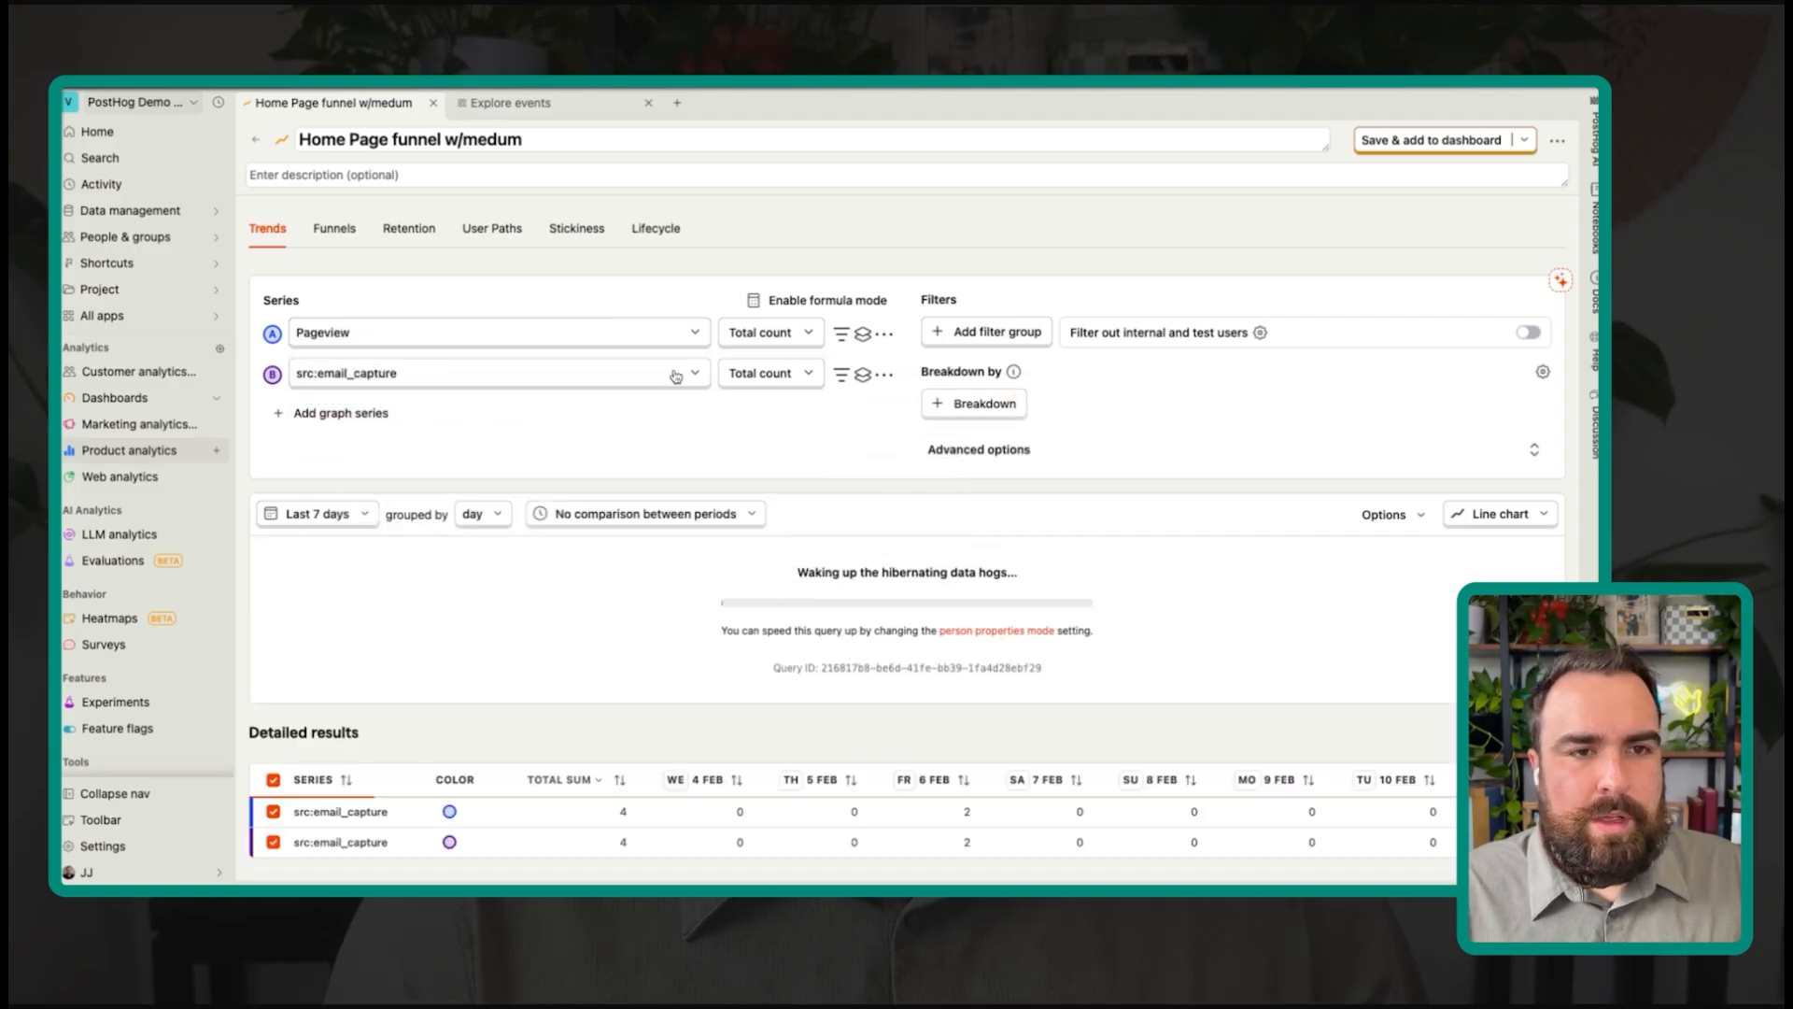
# Step: Filter the Pageview series to Path name equals '/'
pyautogui.click(841, 336)
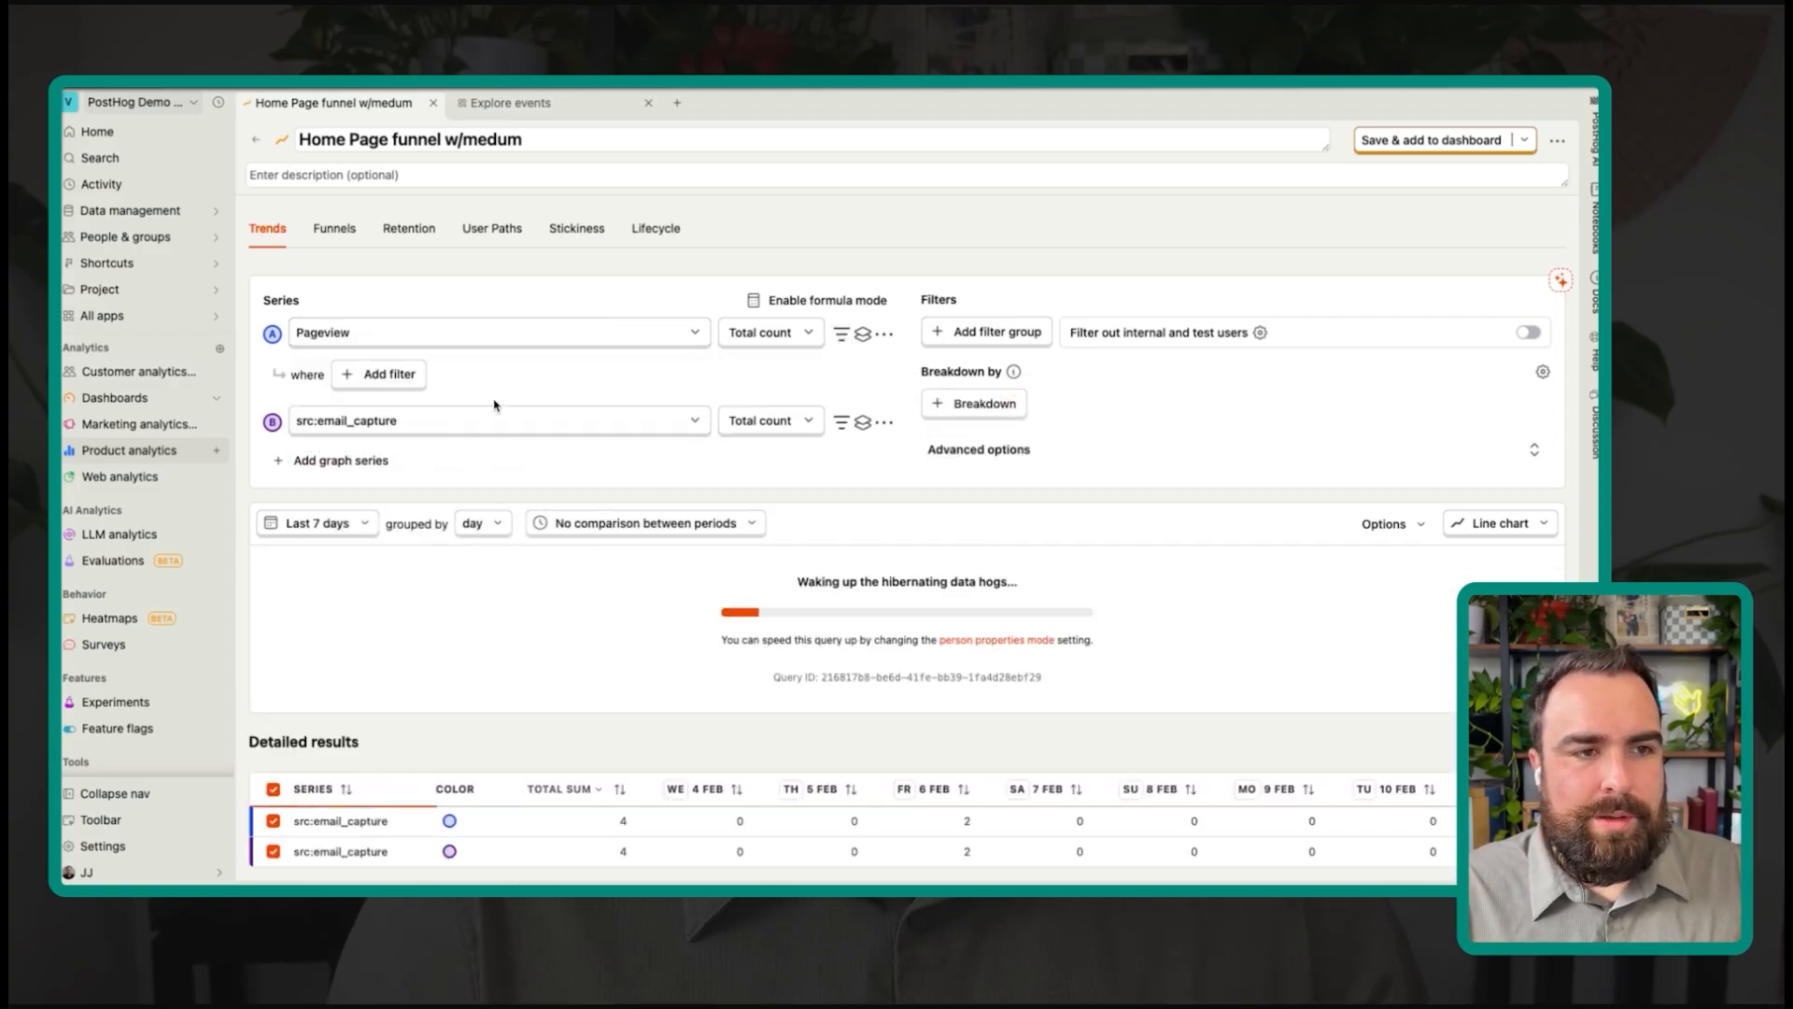
pyautogui.click(406, 384)
pyautogui.write('path')
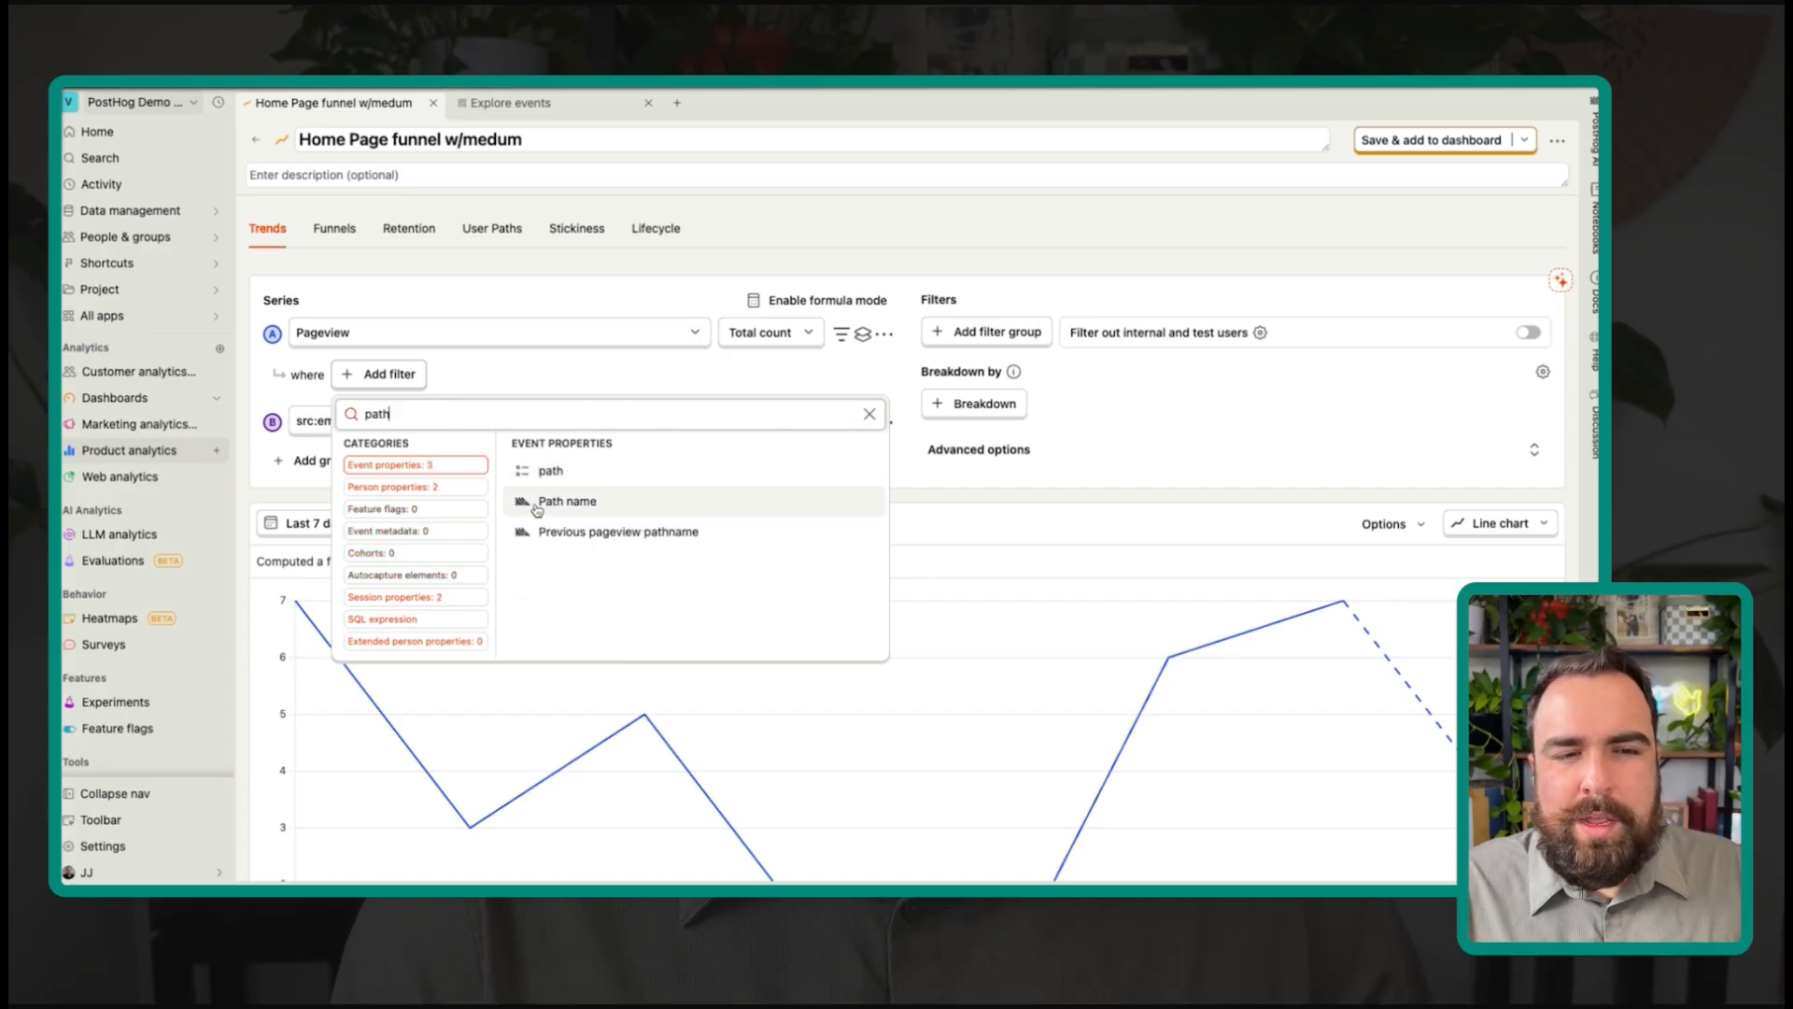
pyautogui.click(551, 500)
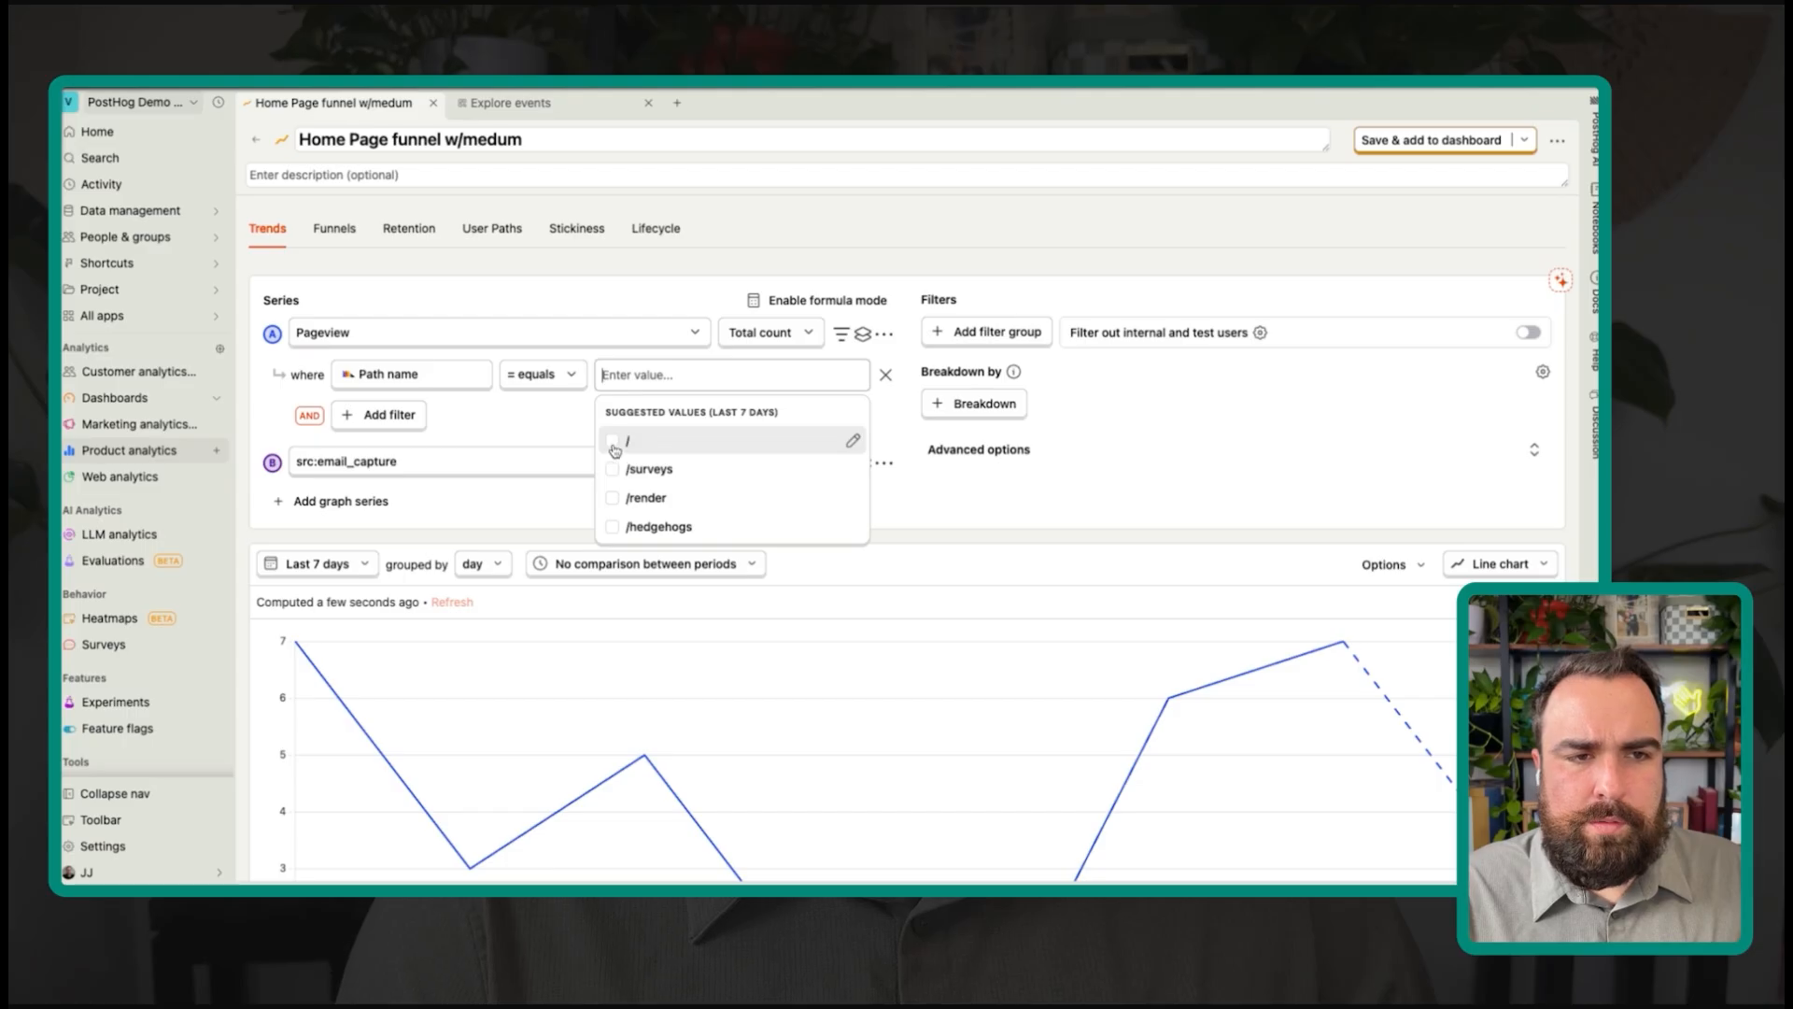
pyautogui.click(615, 451)
pyautogui.click(549, 421)
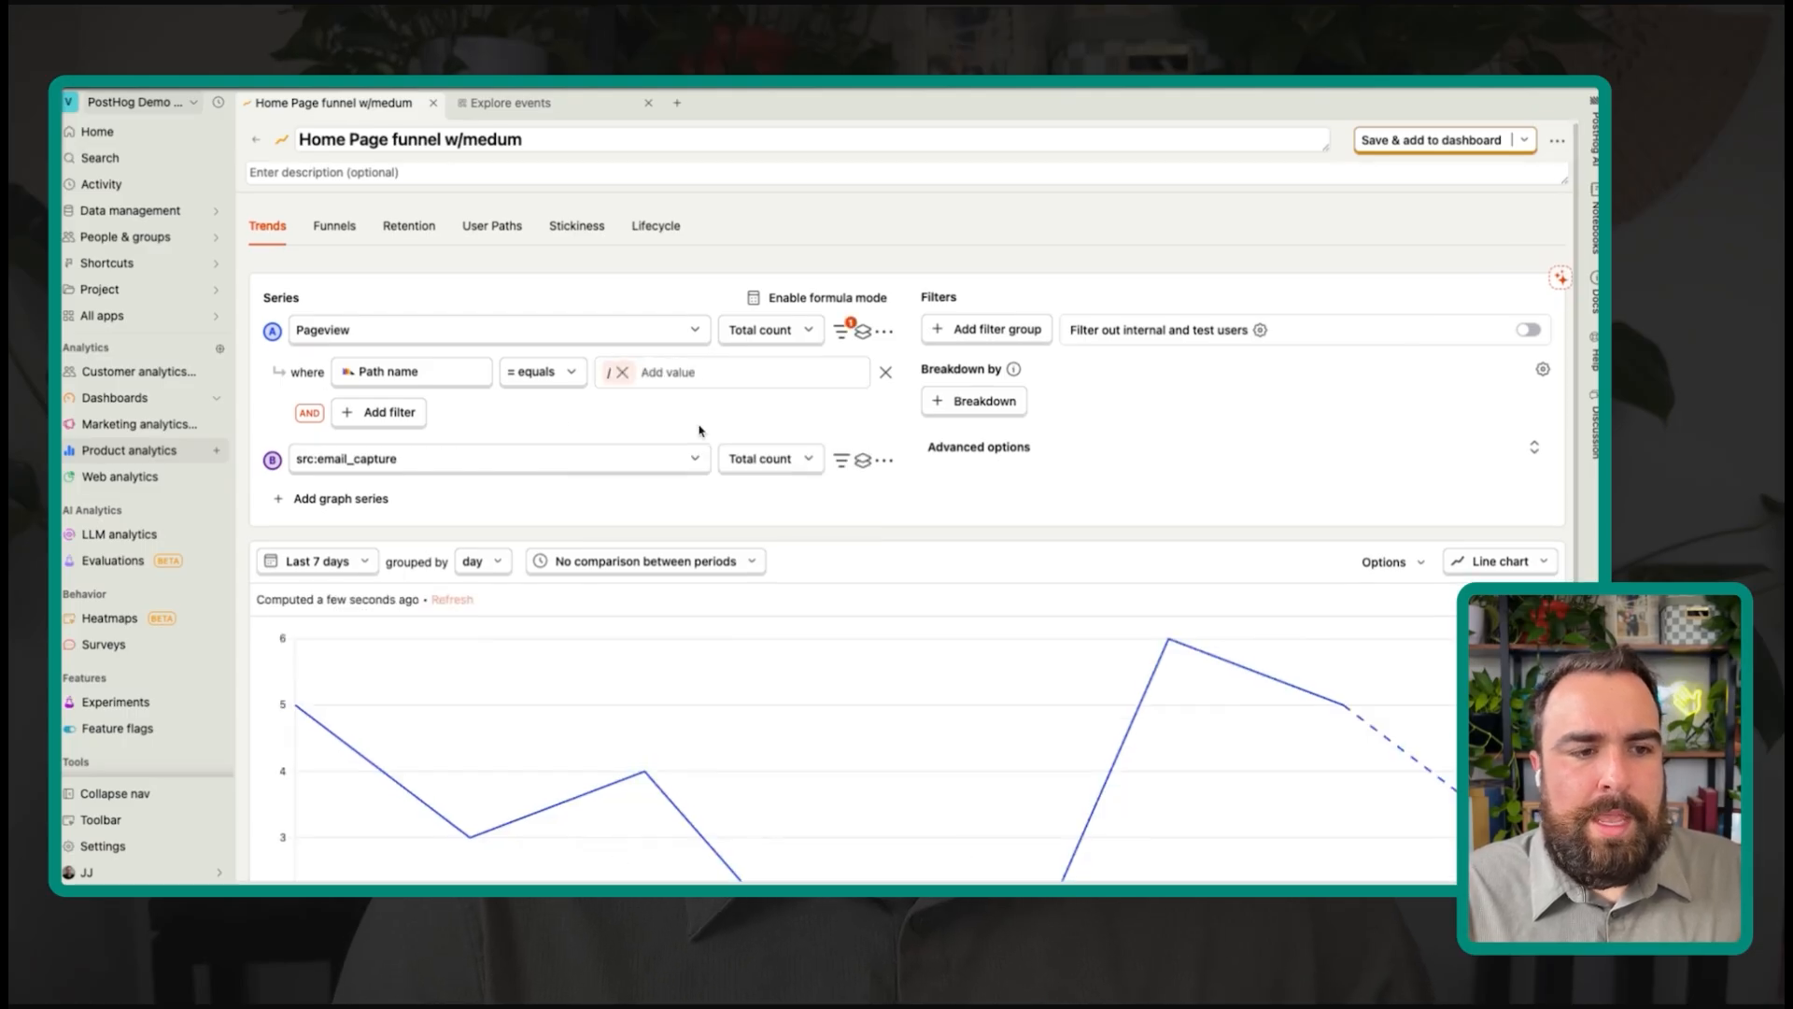
pyautogui.scroll(-5, 696, 437)
pyautogui.scroll(5, 738, 453)
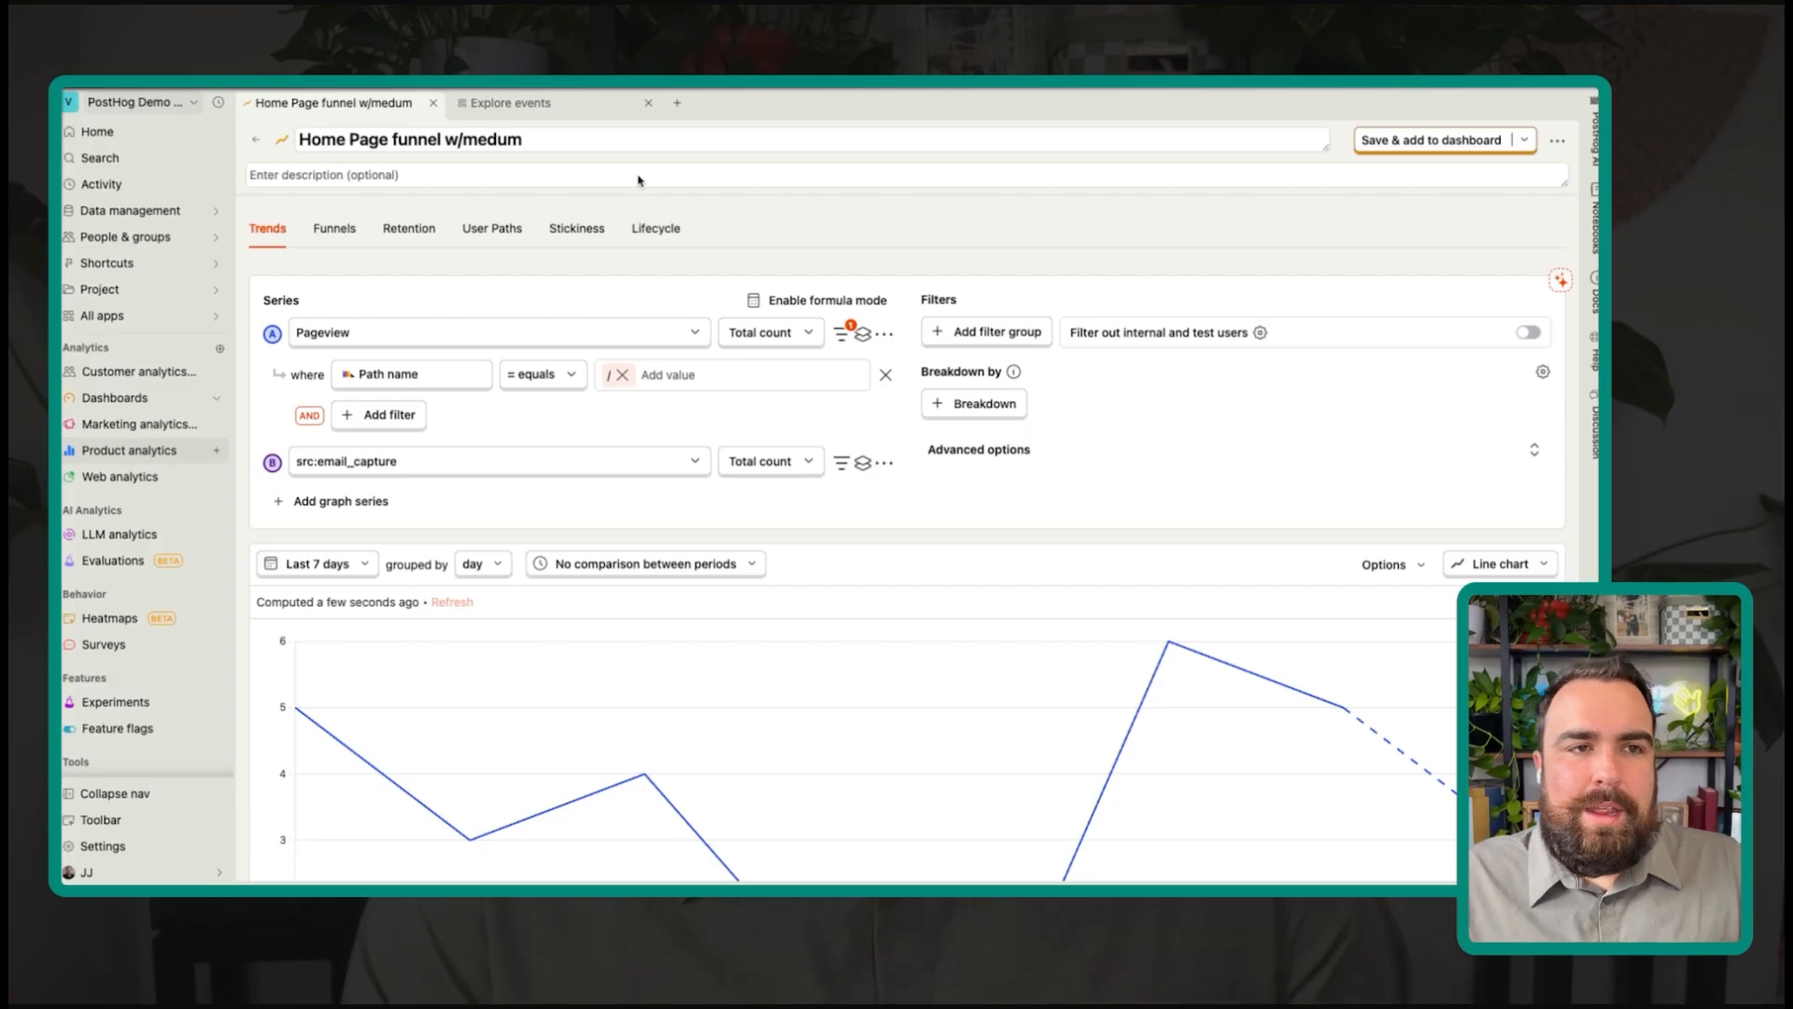
# Step: Title the chart 'Home Page funnel Trend' and save it to the dashboard
pyautogui.click(602, 140)
pyautogui.press('BackSpace')
pyautogui.press('BackSpace')
pyautogui.press('BackSpace')
pyautogui.press('BackSpace')
pyautogui.press('BackSpace')
pyautogui.press('BackSpace')
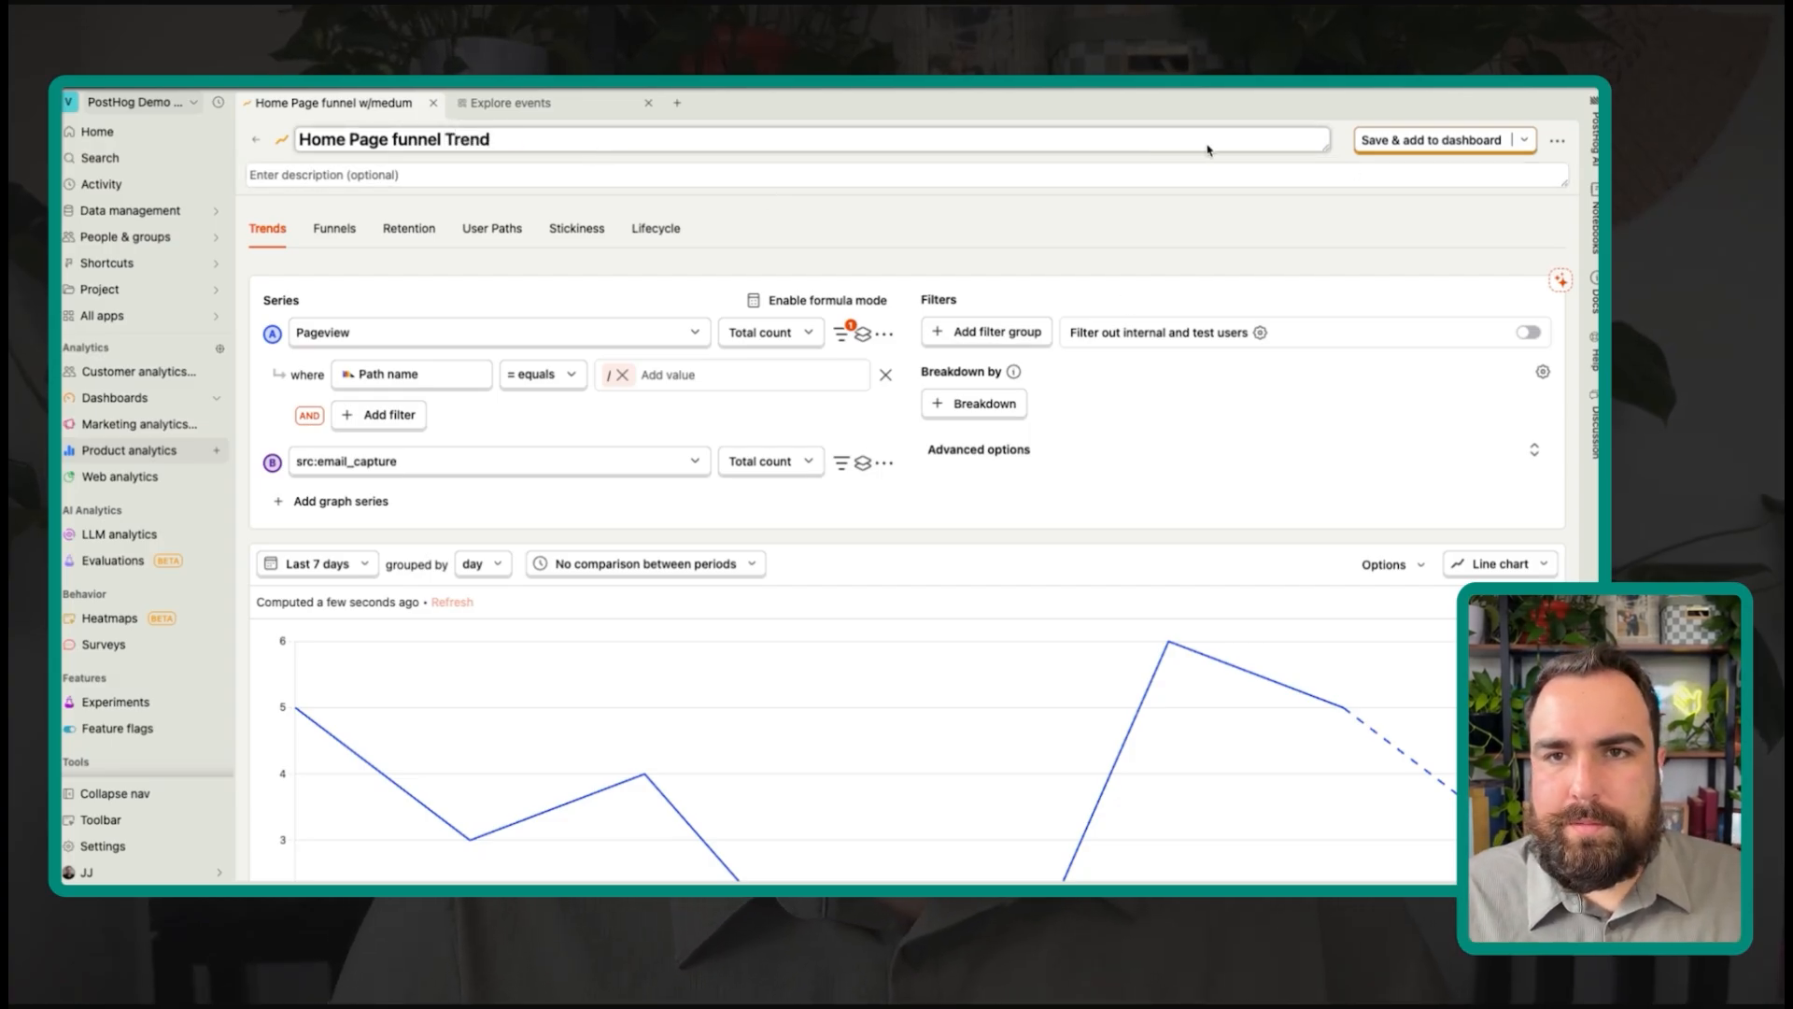
pyautogui.click(1431, 140)
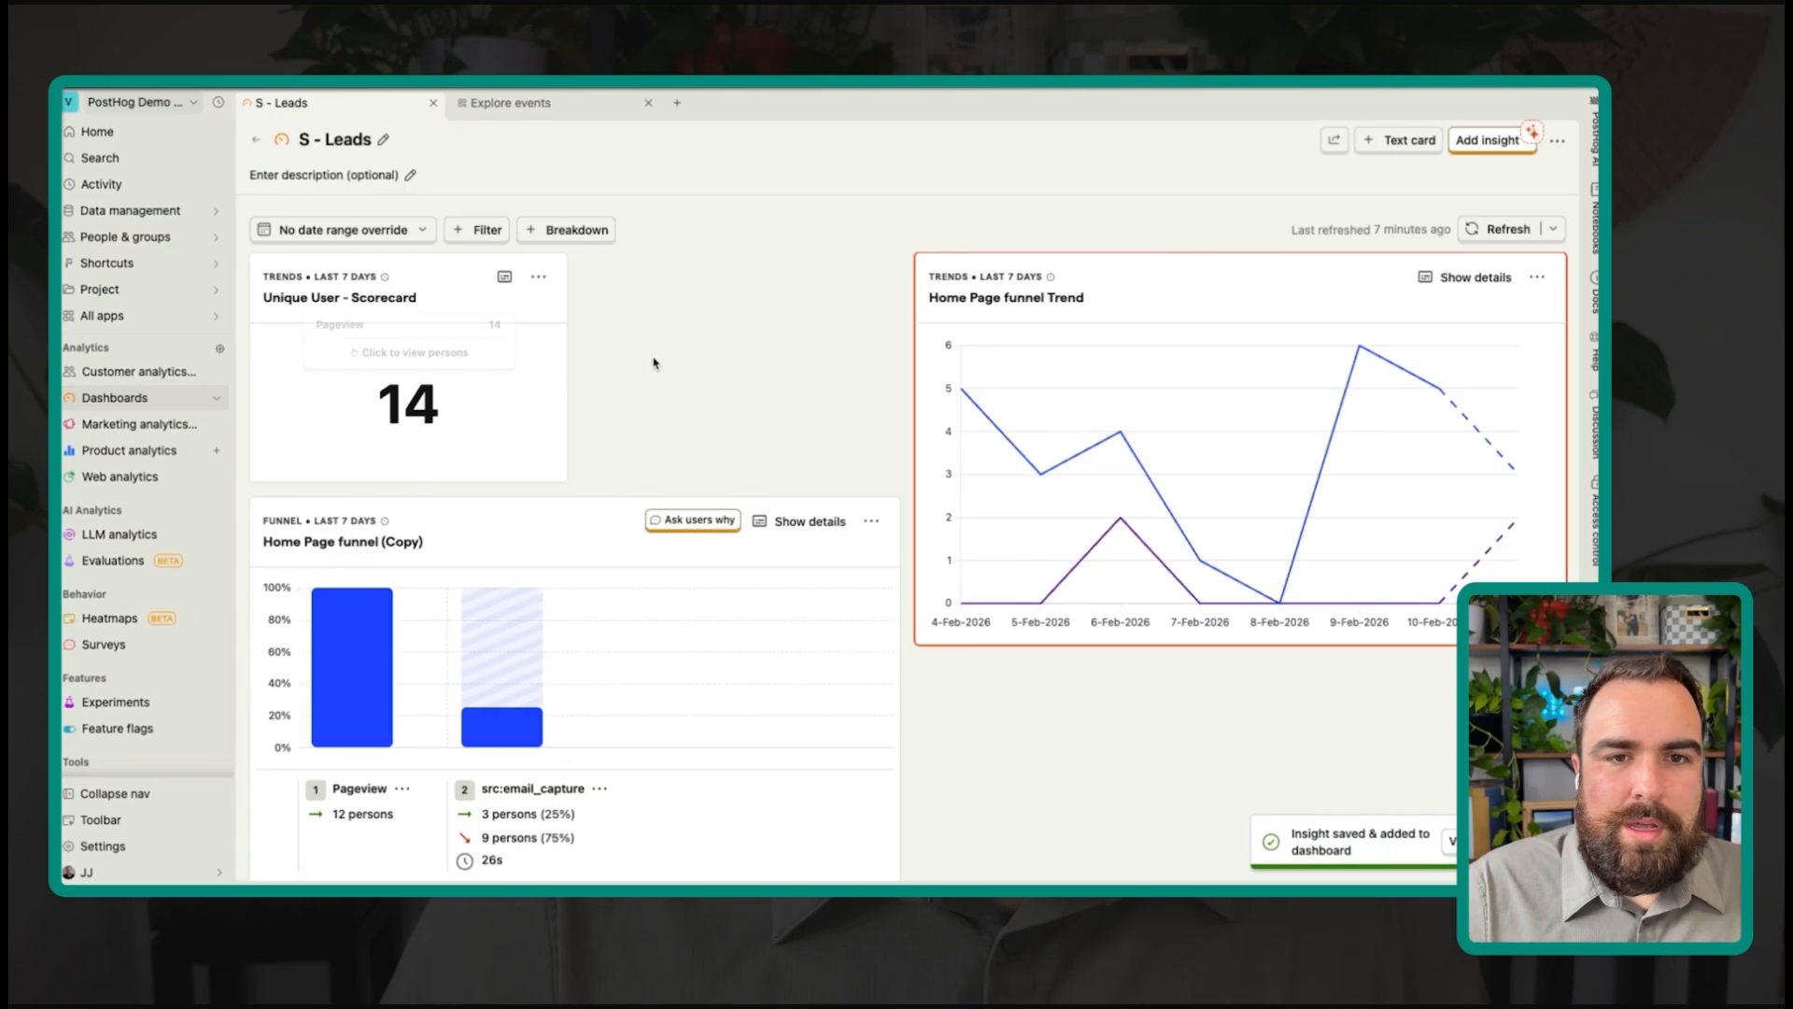
# Step: In edit mode, move the Home Page funnel Trend card beside the Unique User scorecard and widen it
pyautogui.press('e')
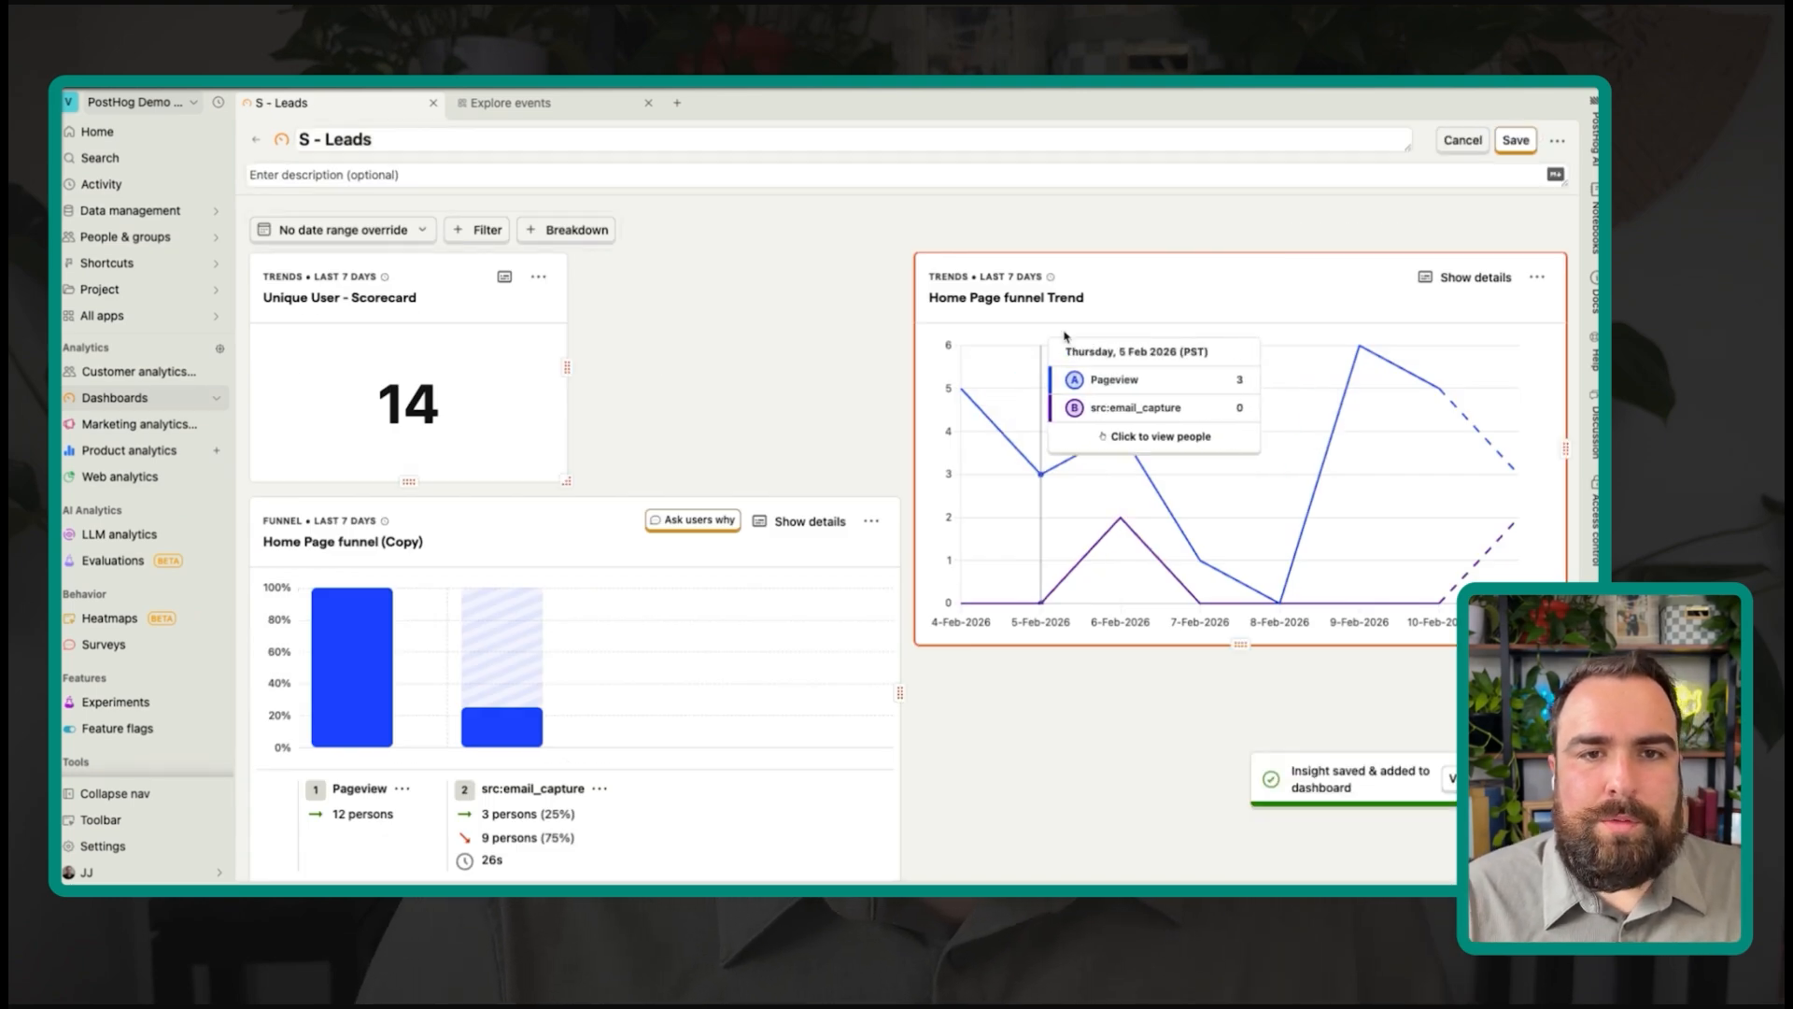
pyautogui.moveTo(1149, 289); pyautogui.dragTo(833, 289)
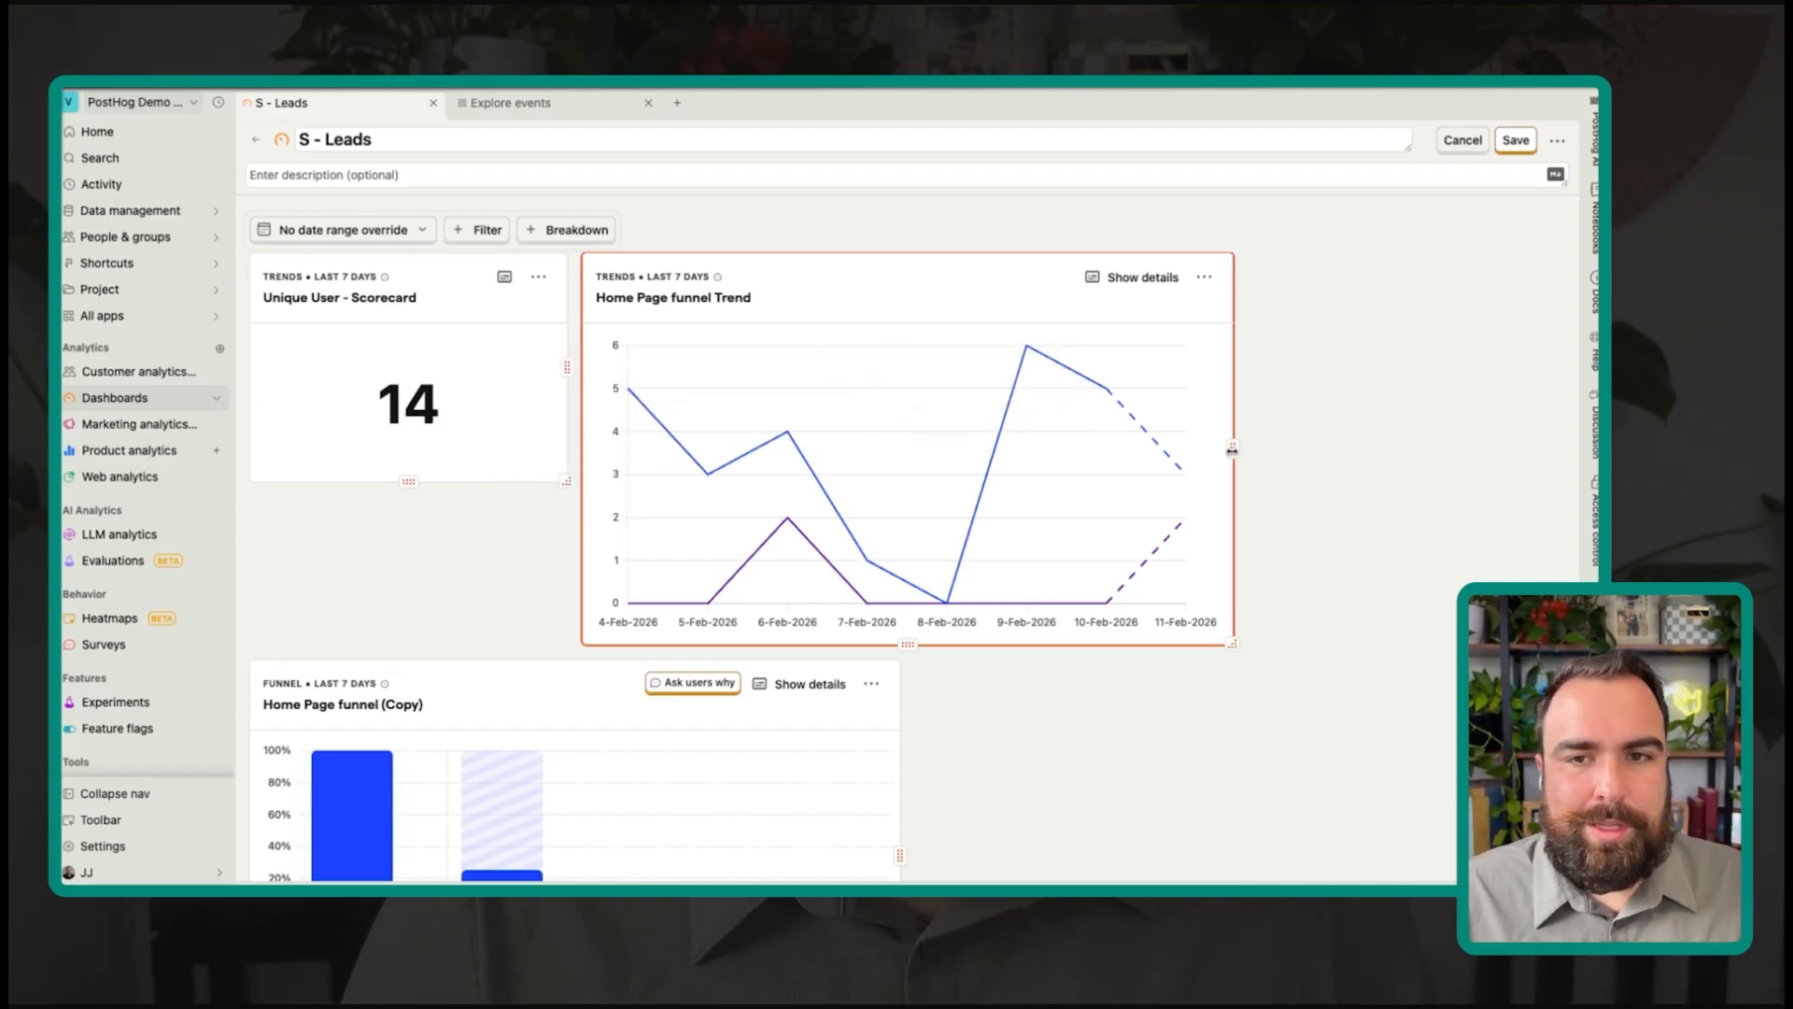
pyautogui.moveTo(1232, 452); pyautogui.dragTo(1565, 449)
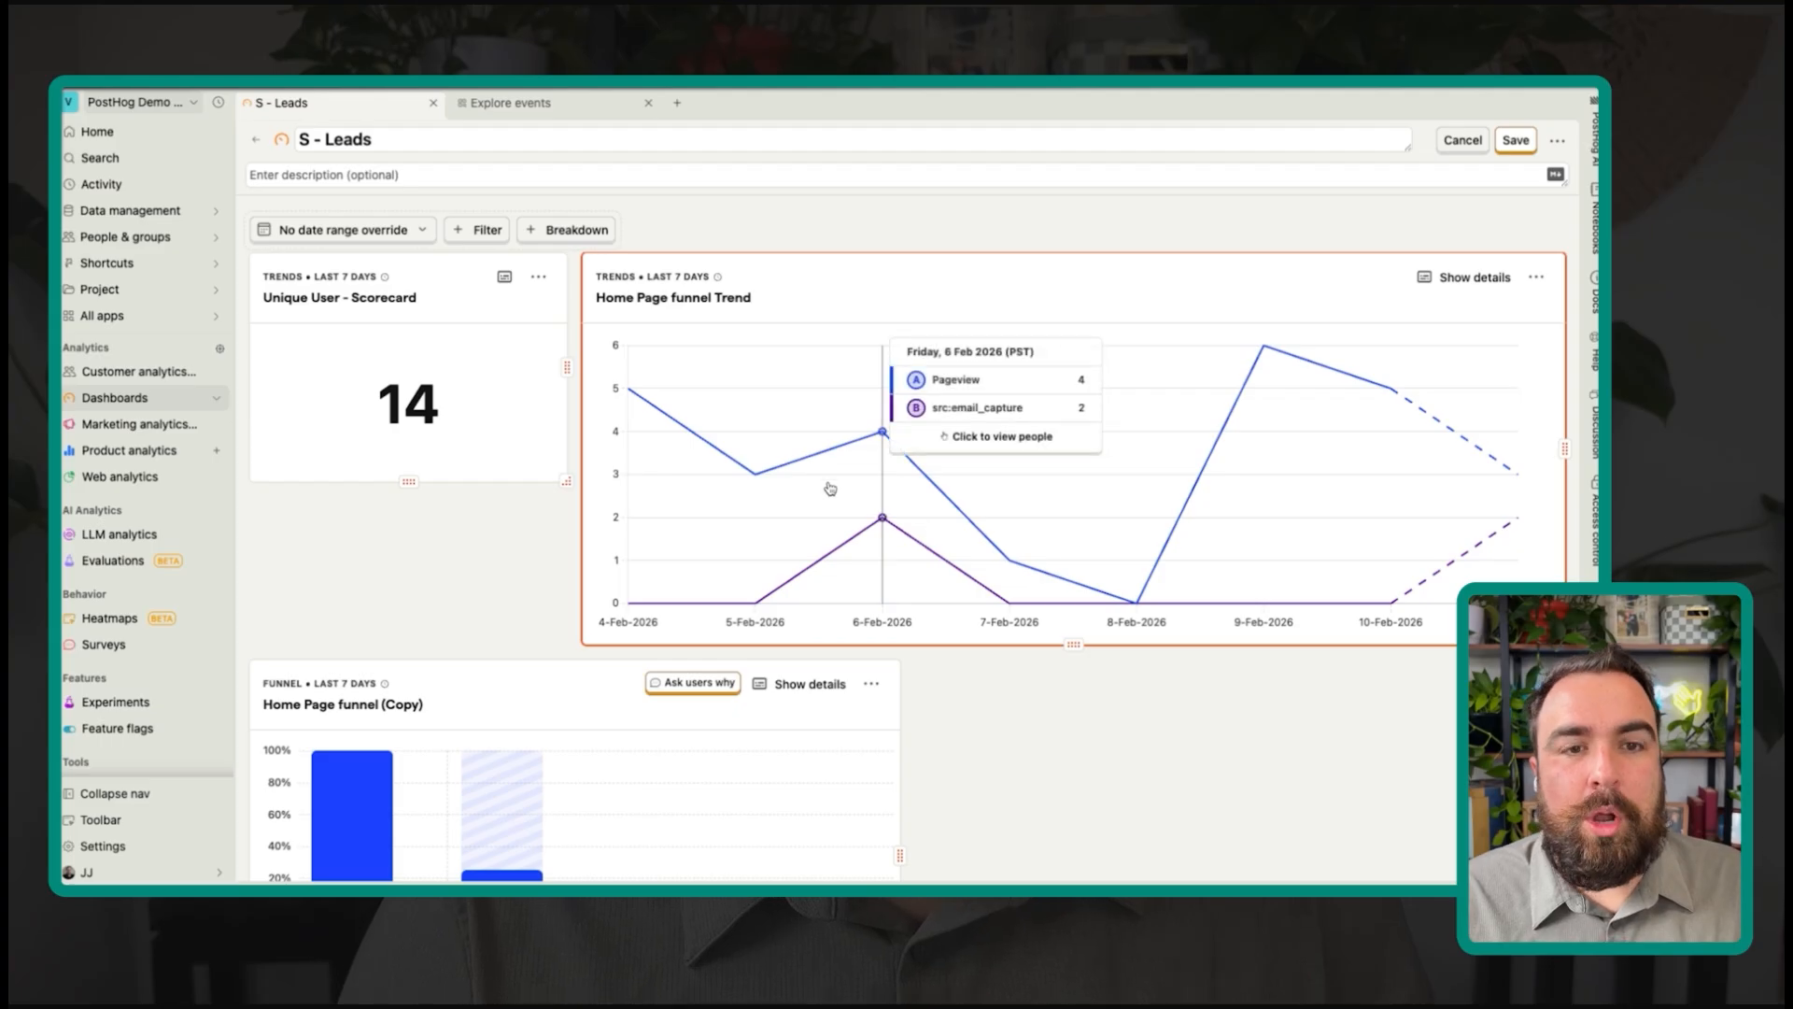
pyautogui.scroll(-1, 829, 484)
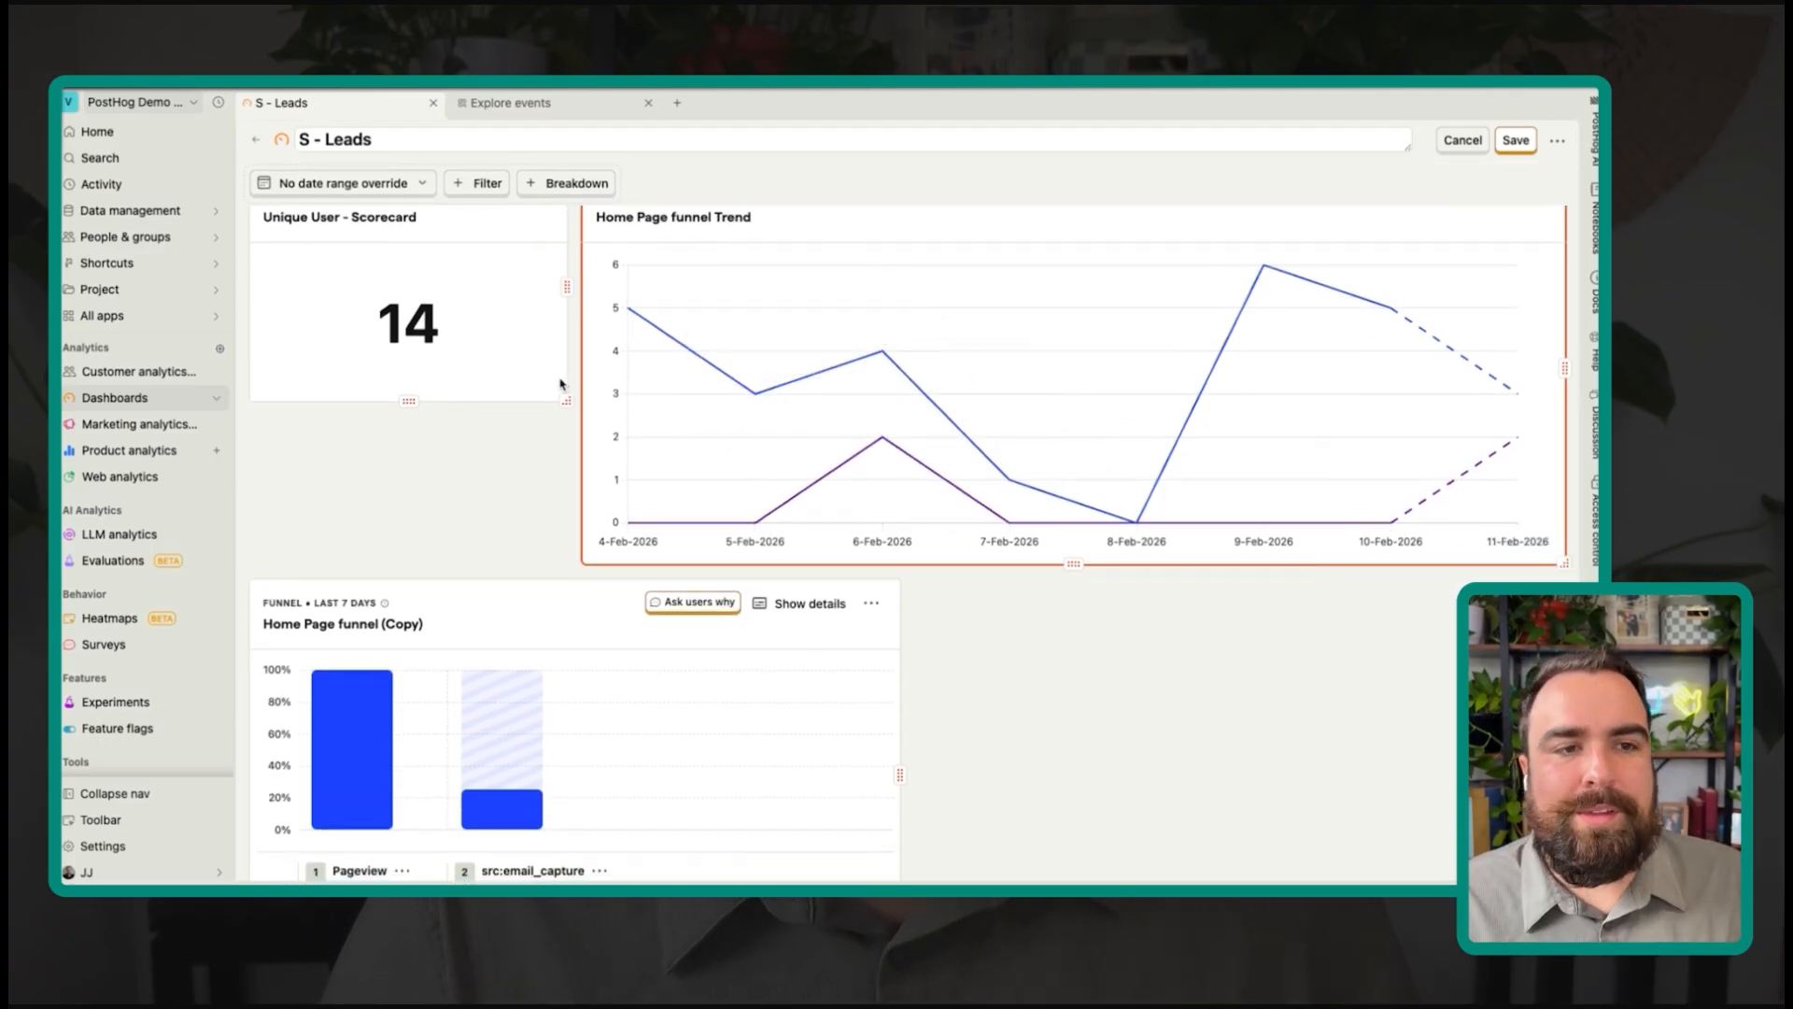
pyautogui.moveTo(566, 399); pyautogui.dragTo(564, 366)
pyautogui.scroll(1, 542, 328)
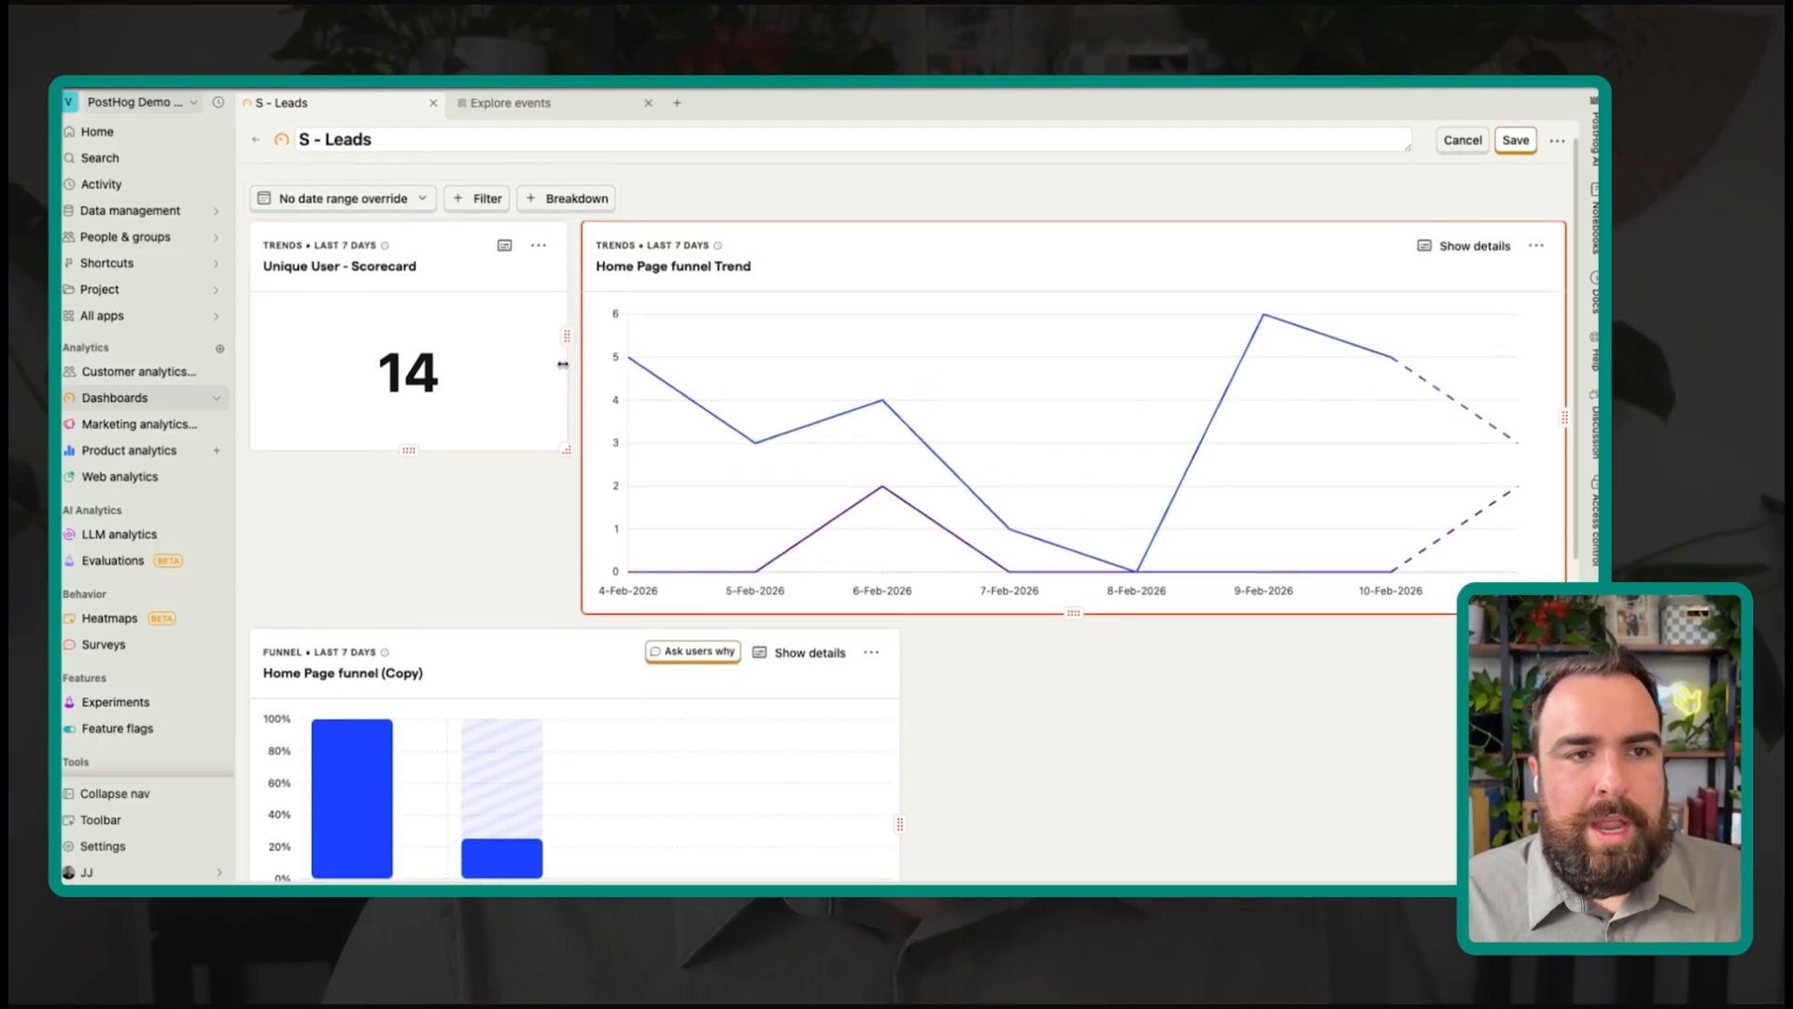
pyautogui.click(538, 257)
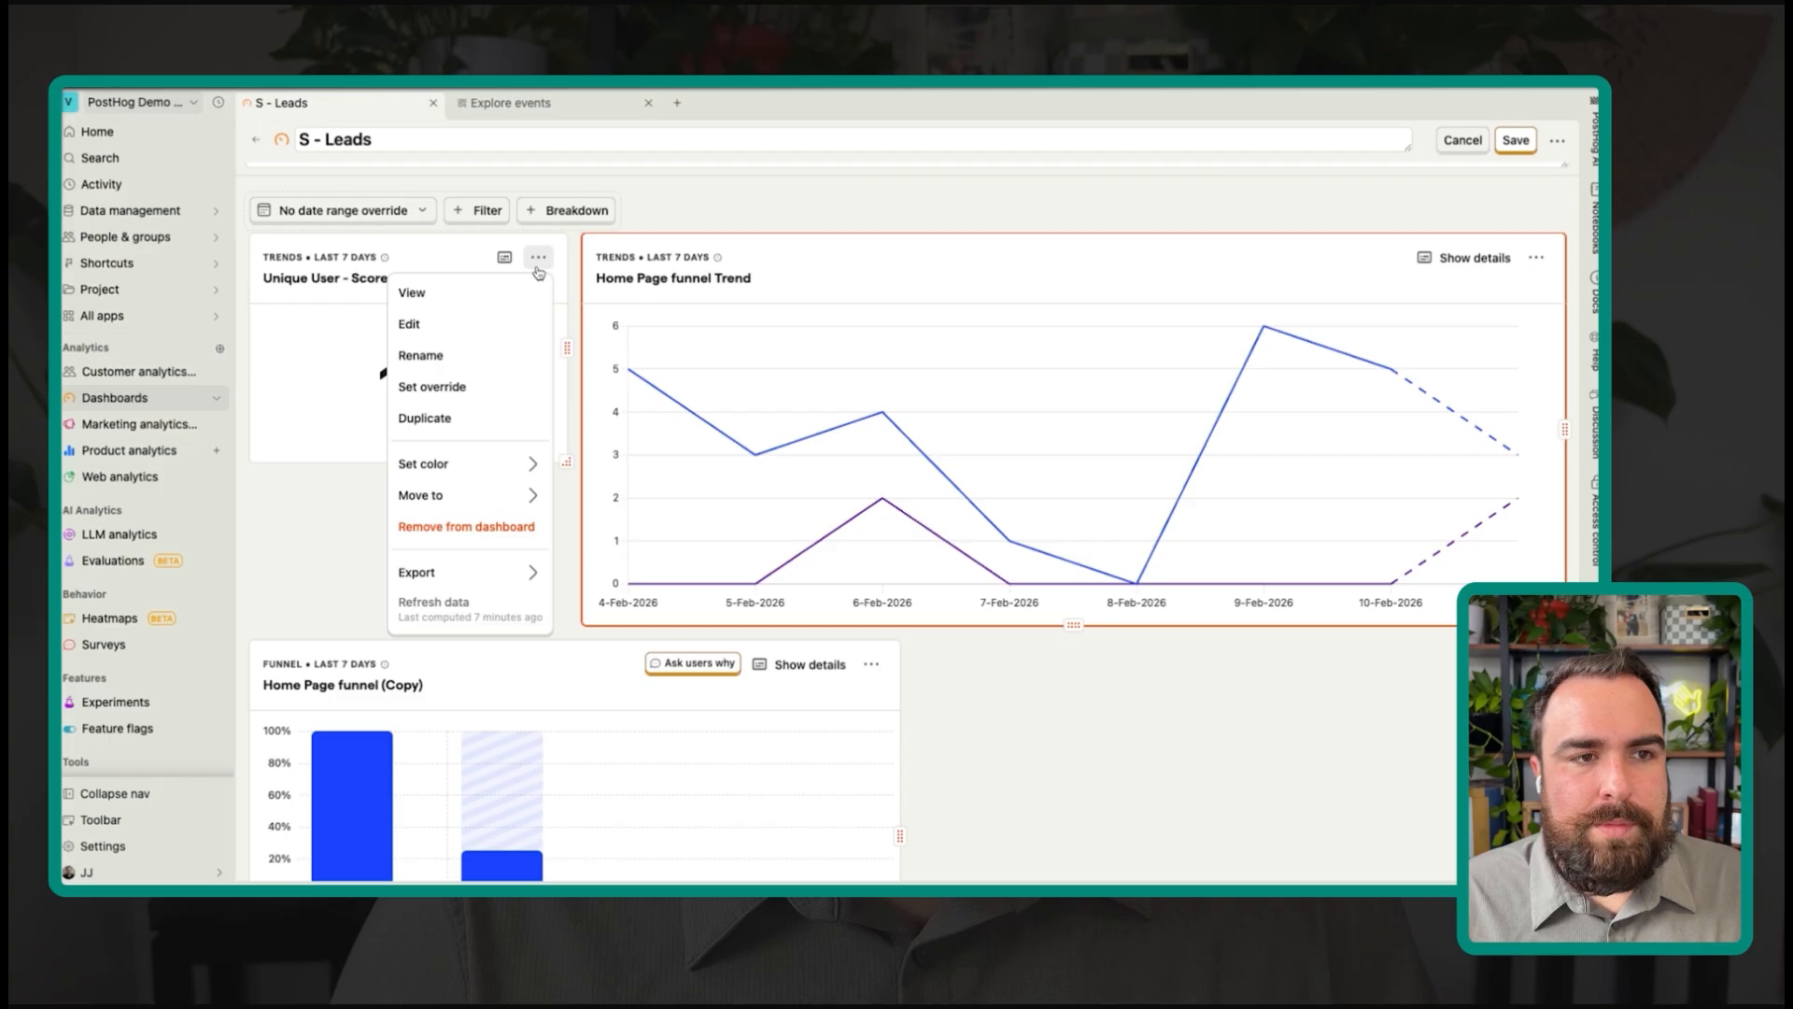
# Step: Retitle the scorecard 'Unique User of home page- Scorecard', filter Pageviews to Path name = /, and save it
pyautogui.click(484, 333)
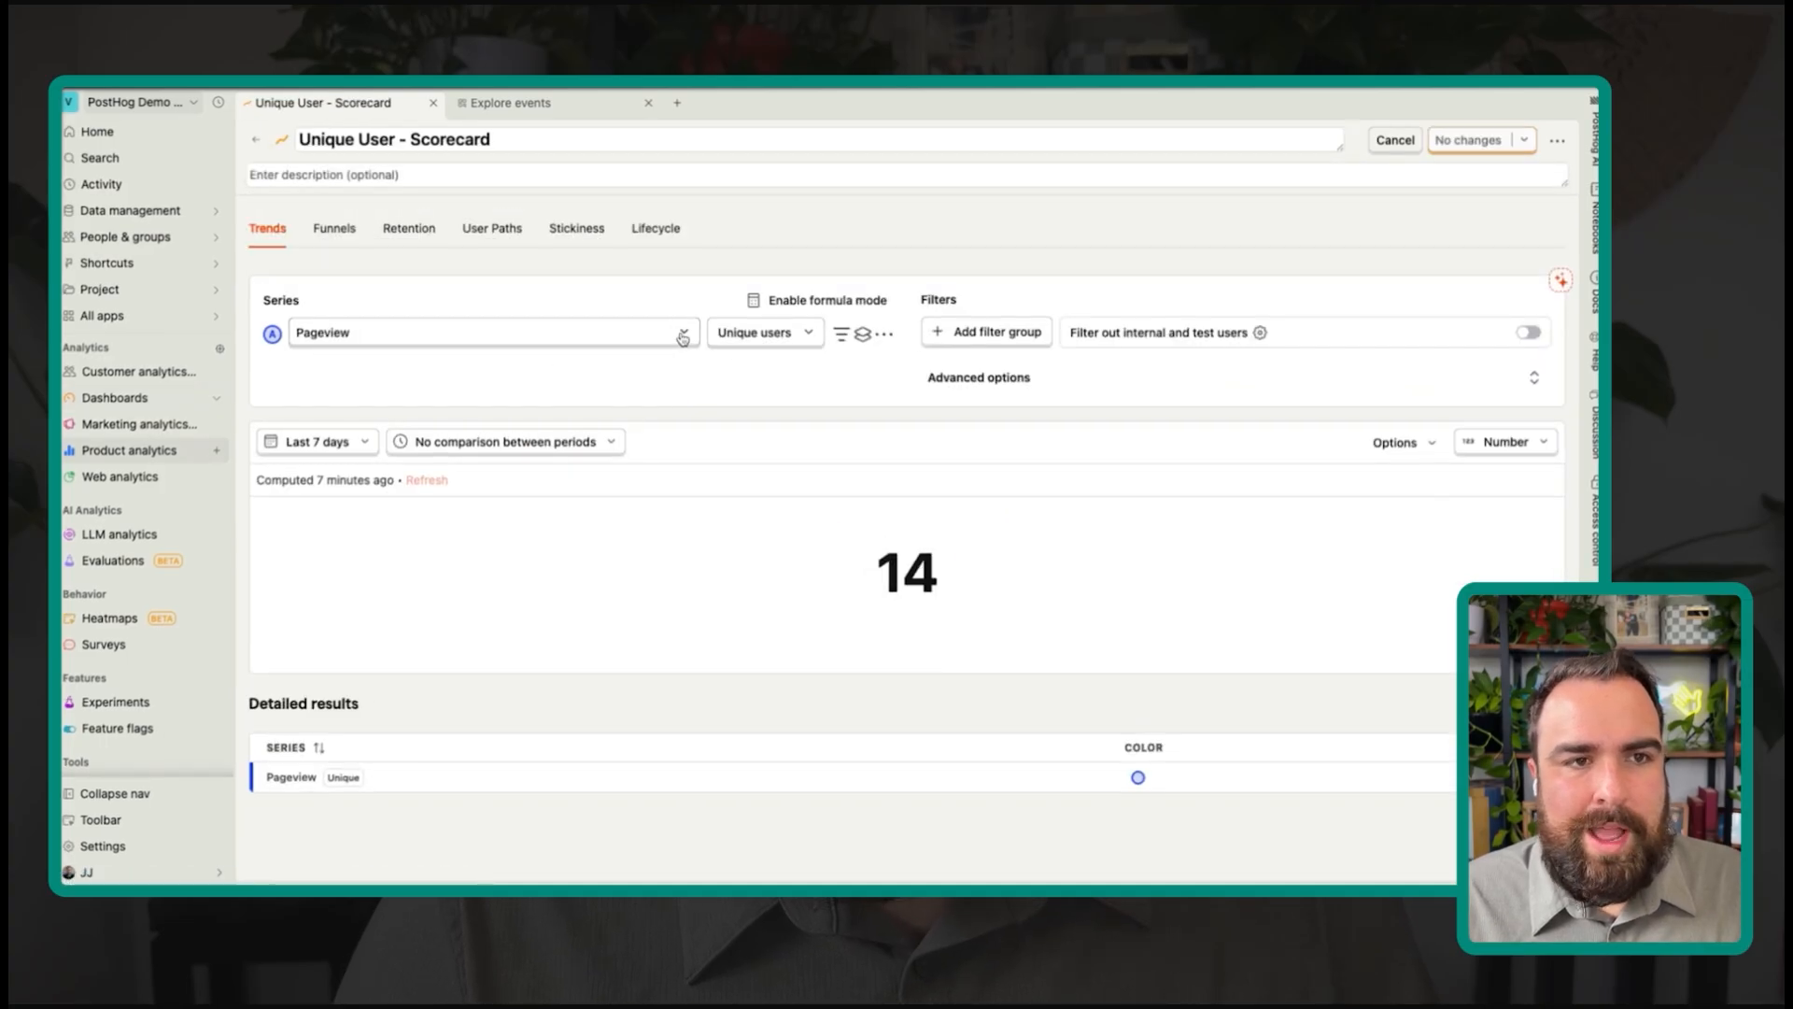
pyautogui.click(390, 142)
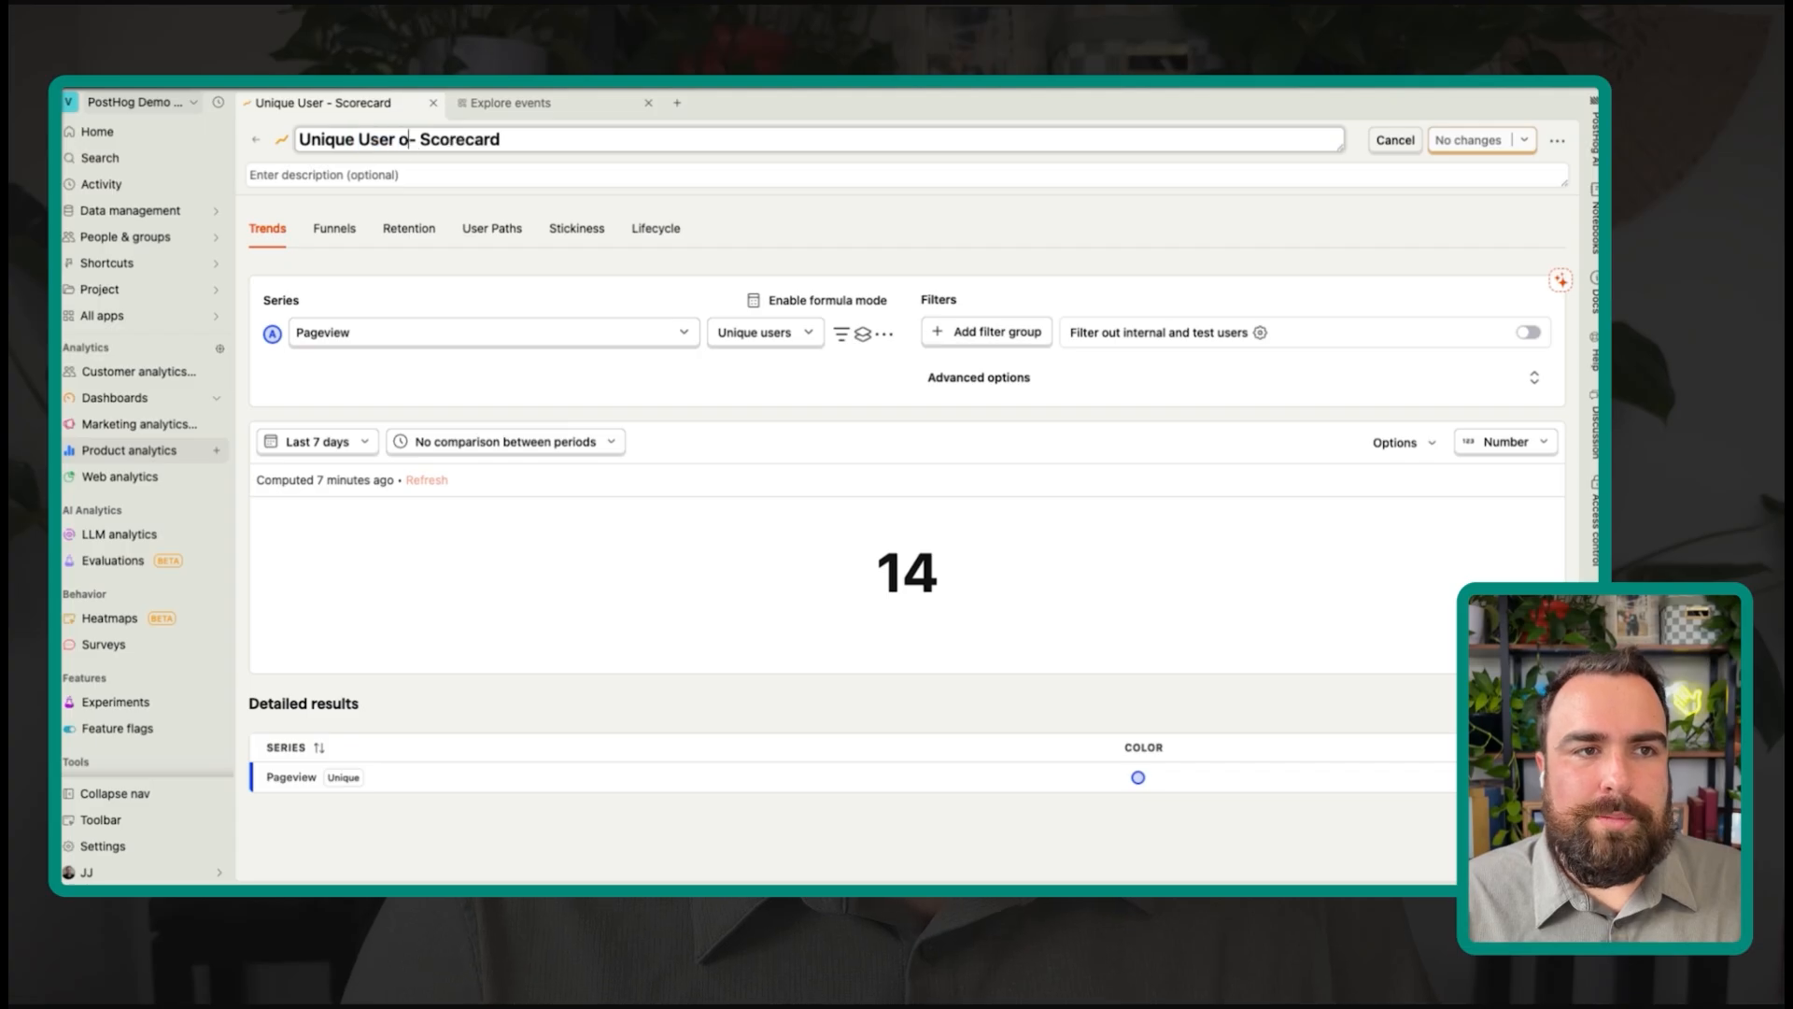
pyautogui.click(842, 333)
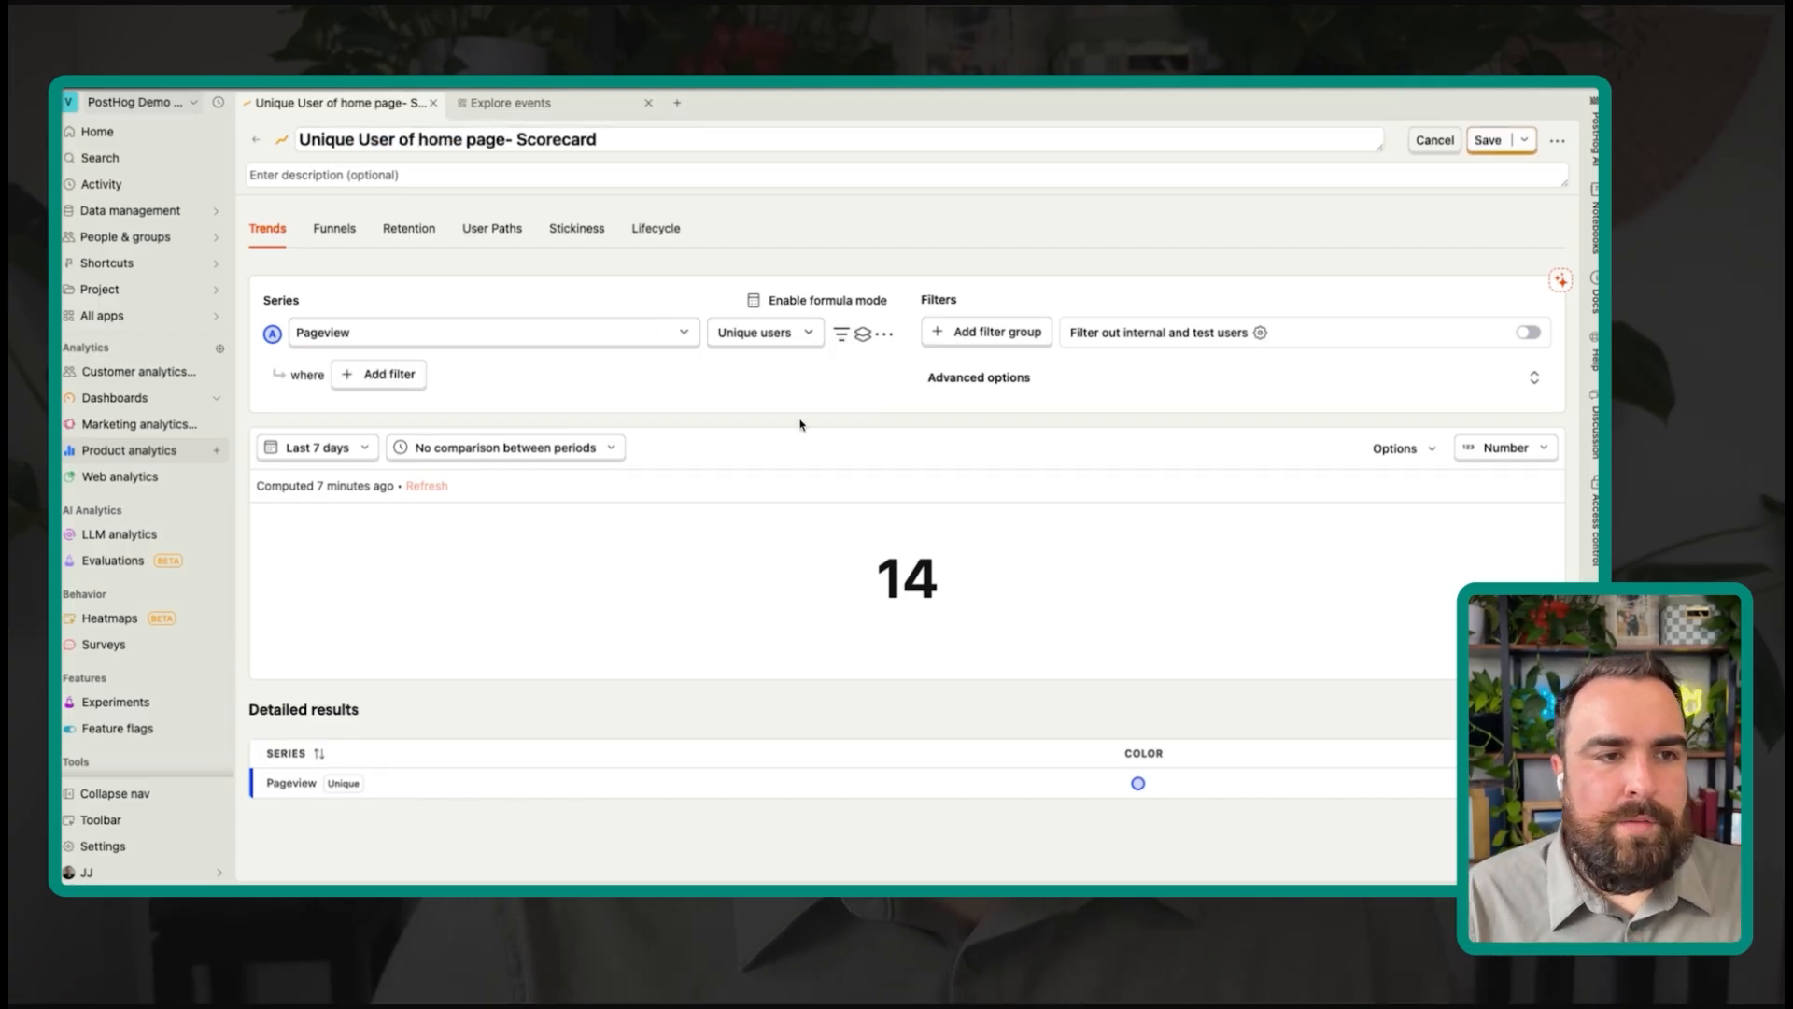
pyautogui.click(391, 375)
pyautogui.write('path')
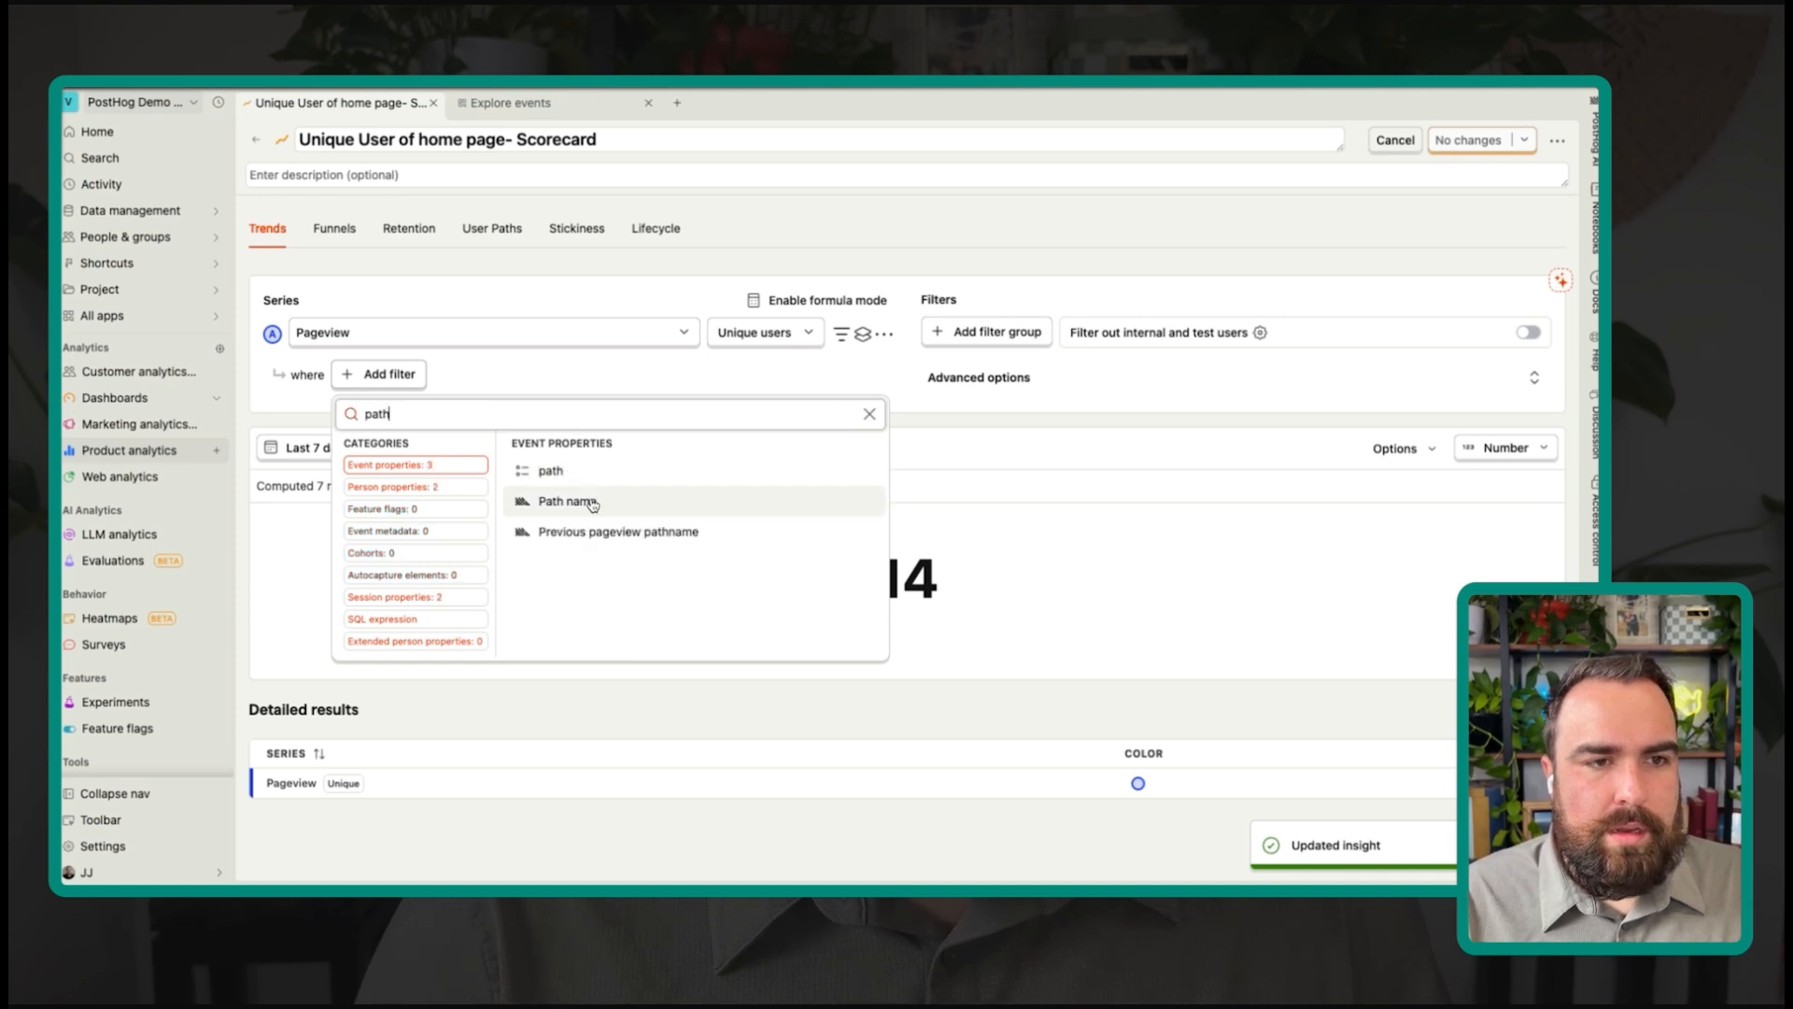
pyautogui.click(590, 500)
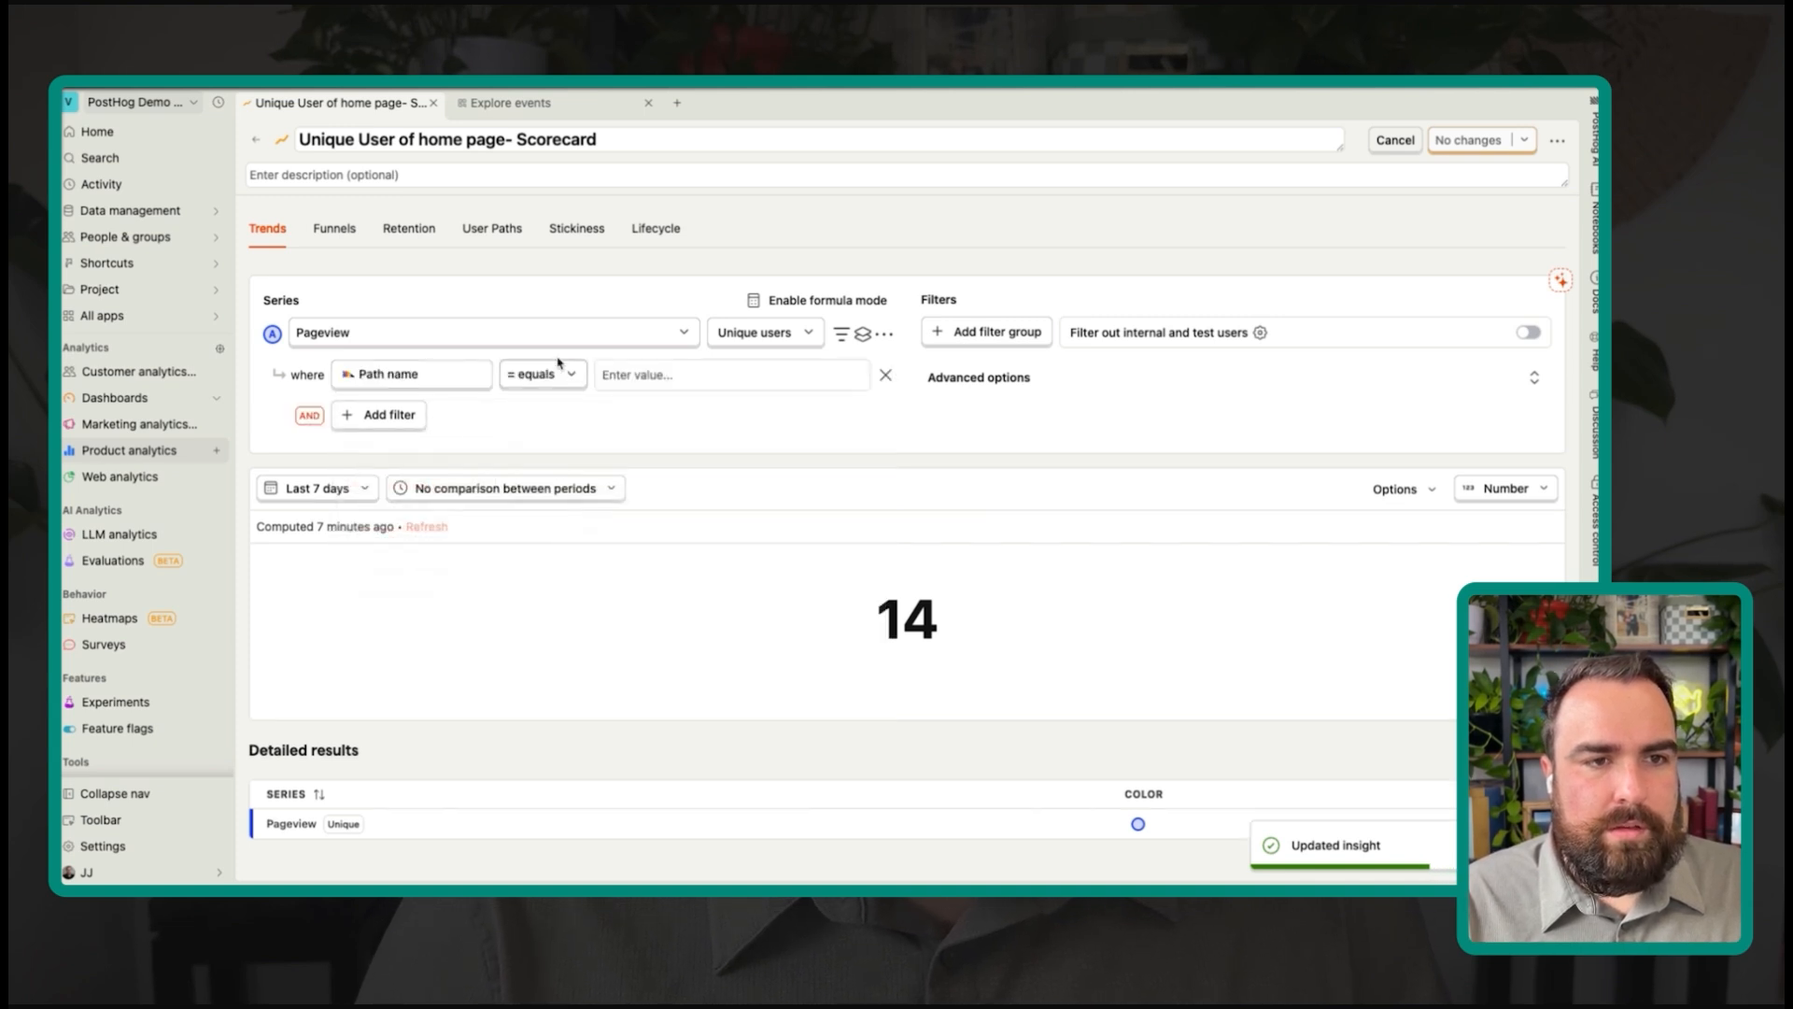
pyautogui.click(612, 441)
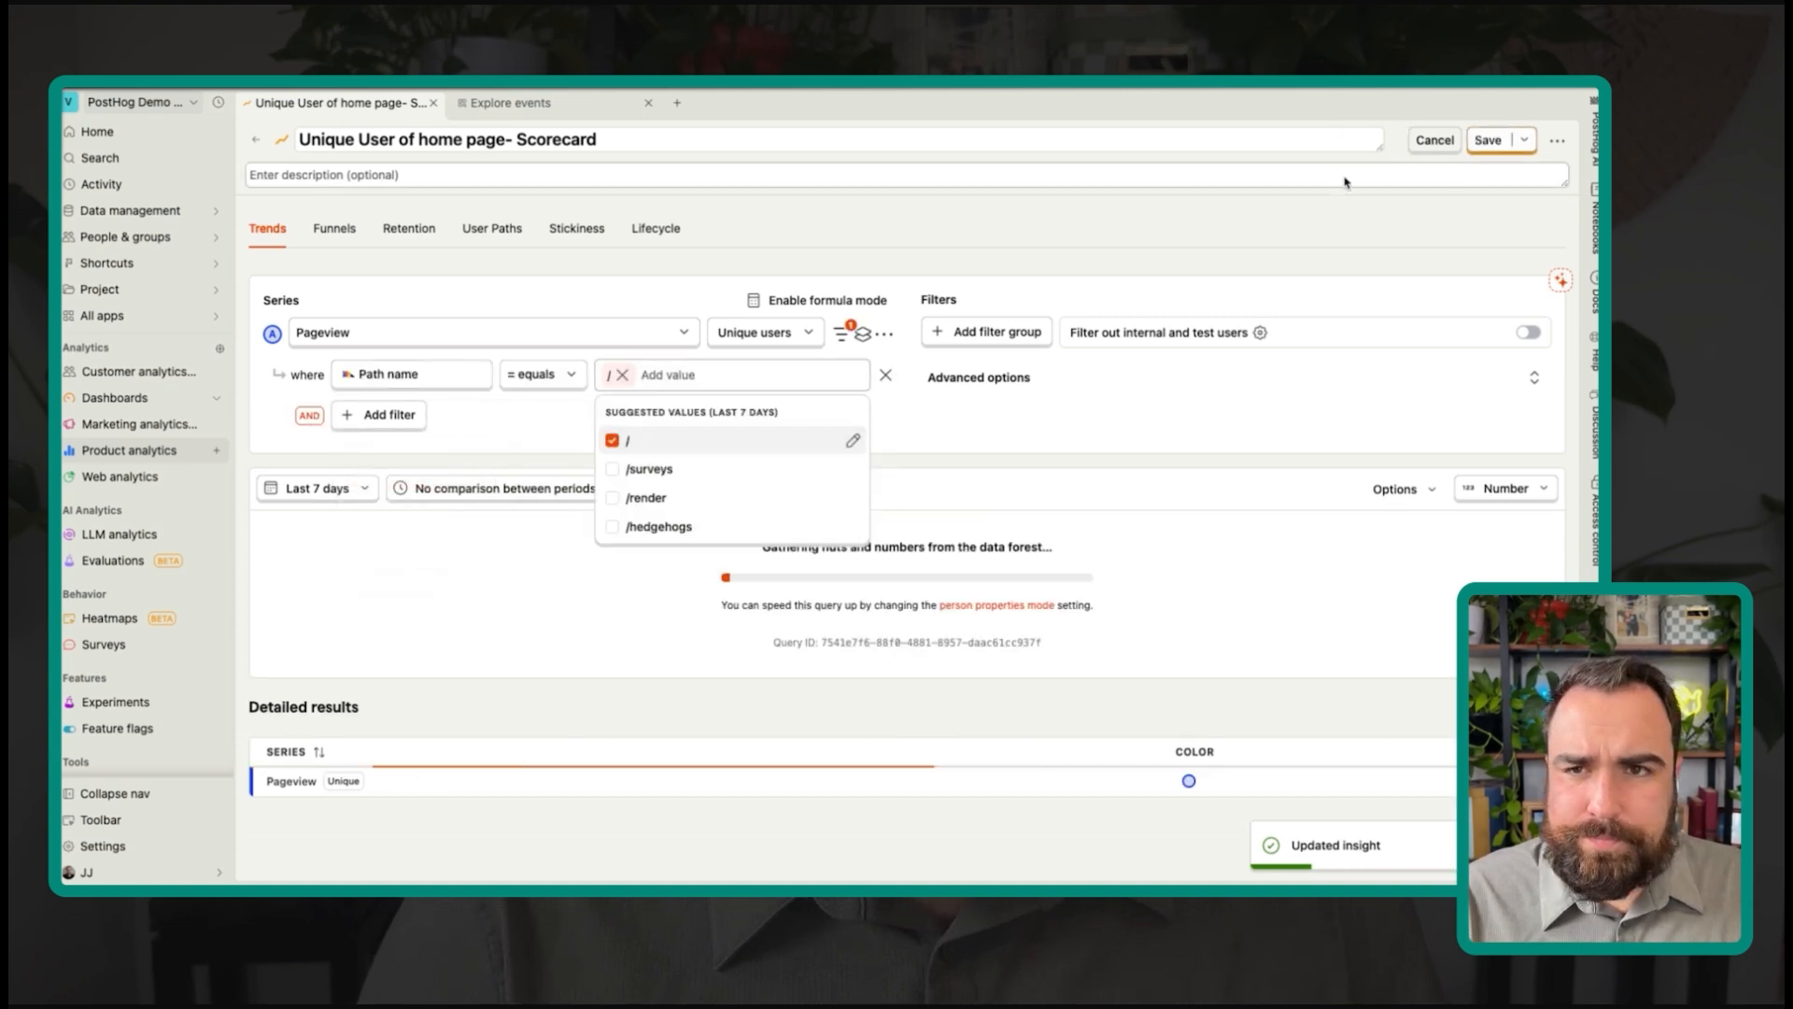
pyautogui.click(1488, 142)
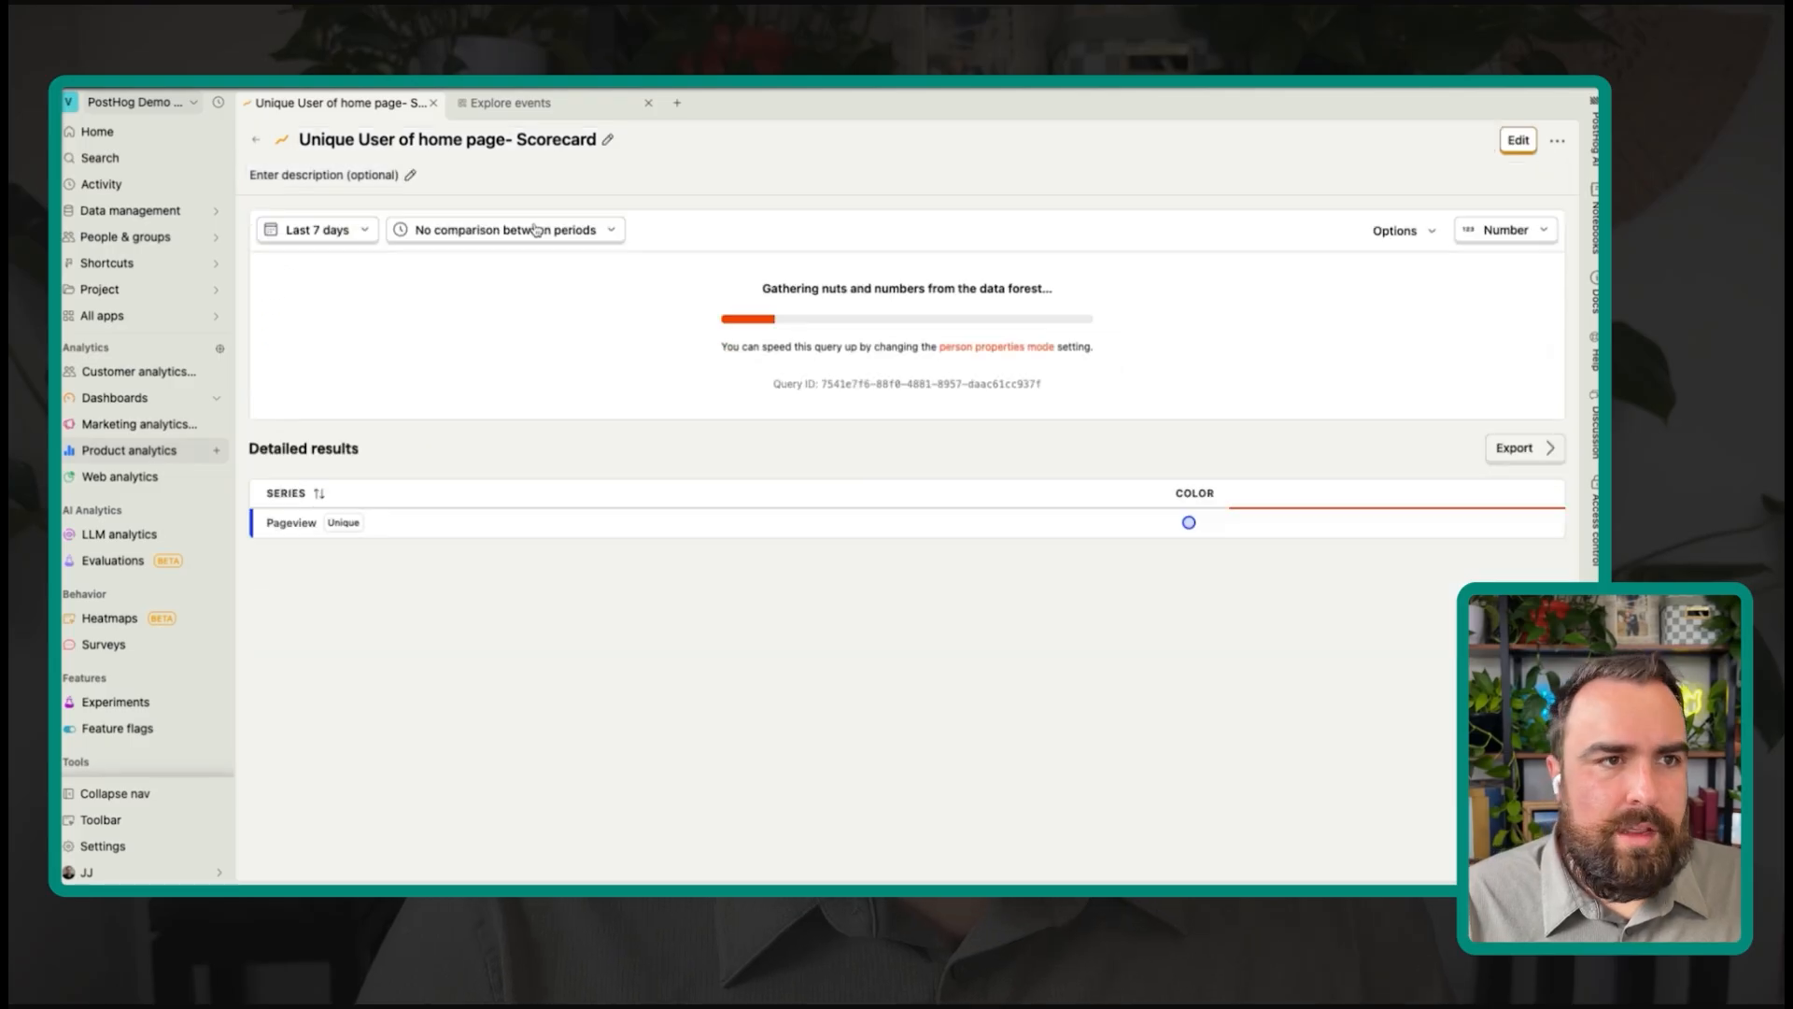
pyautogui.click(260, 142)
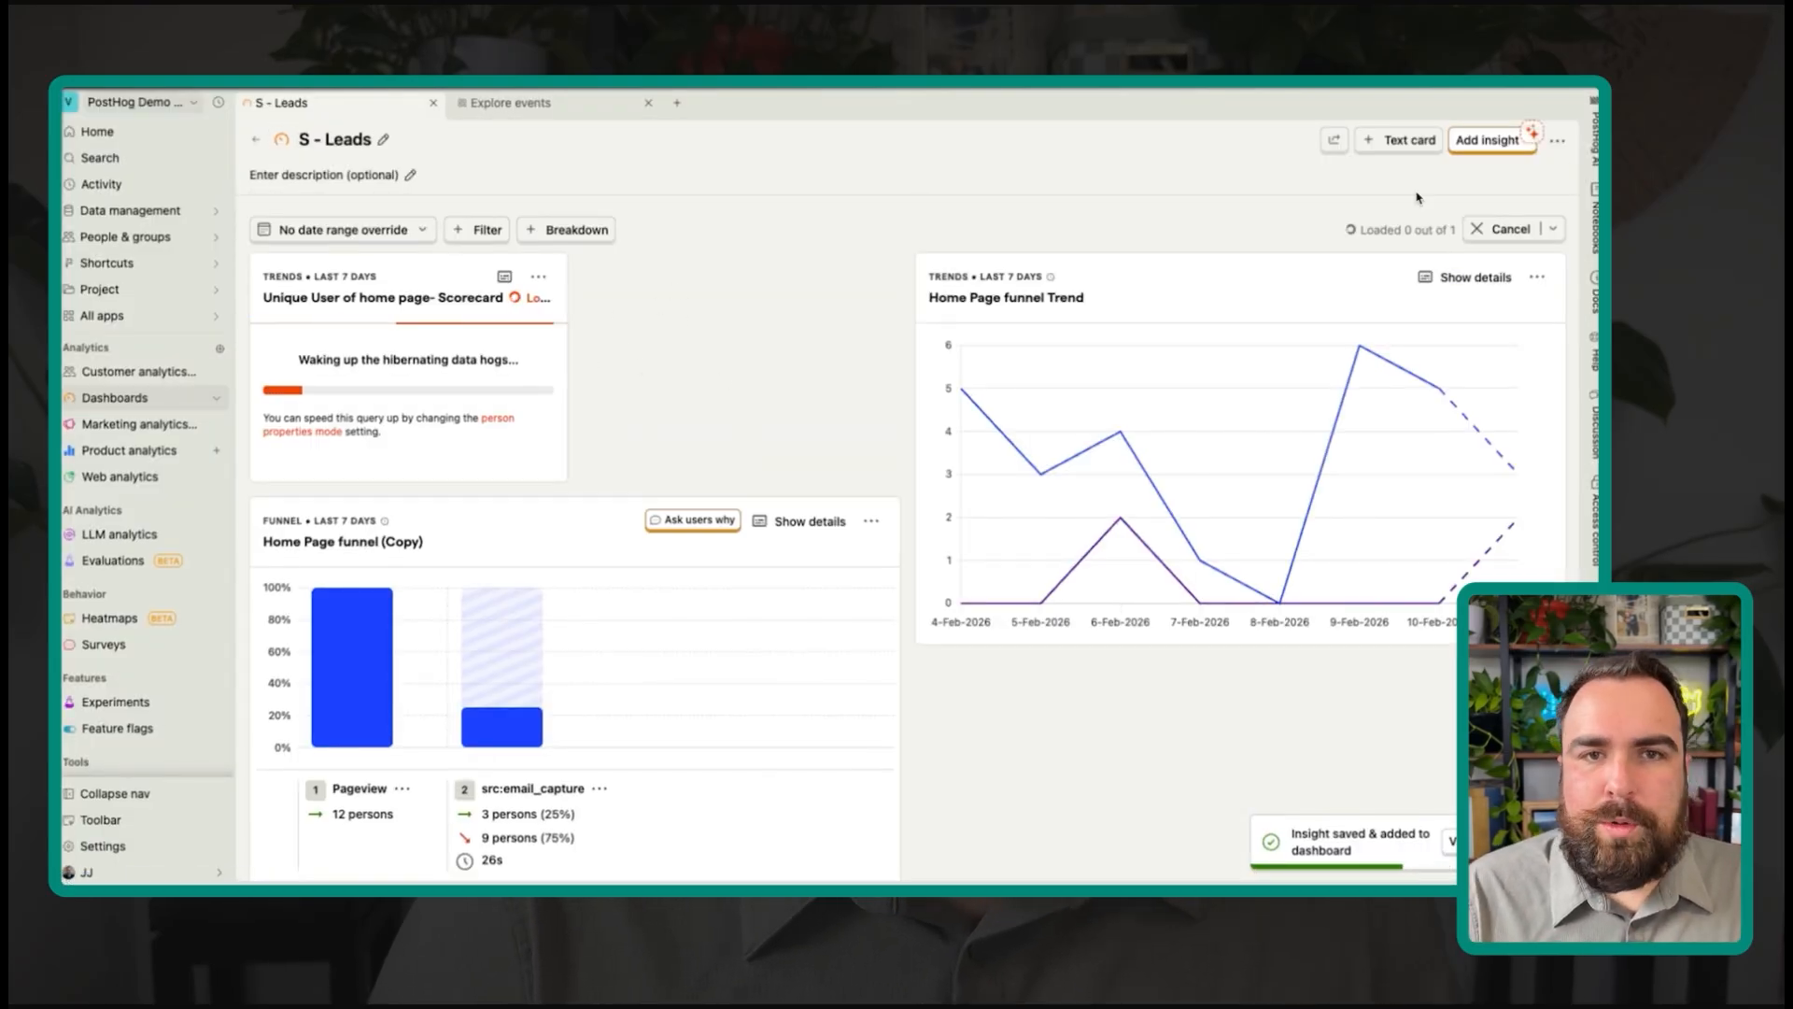
# Step: Duplicate the home page scorecard and retitle the copy 'Unique User of home page email capture'
pyautogui.click(538, 277)
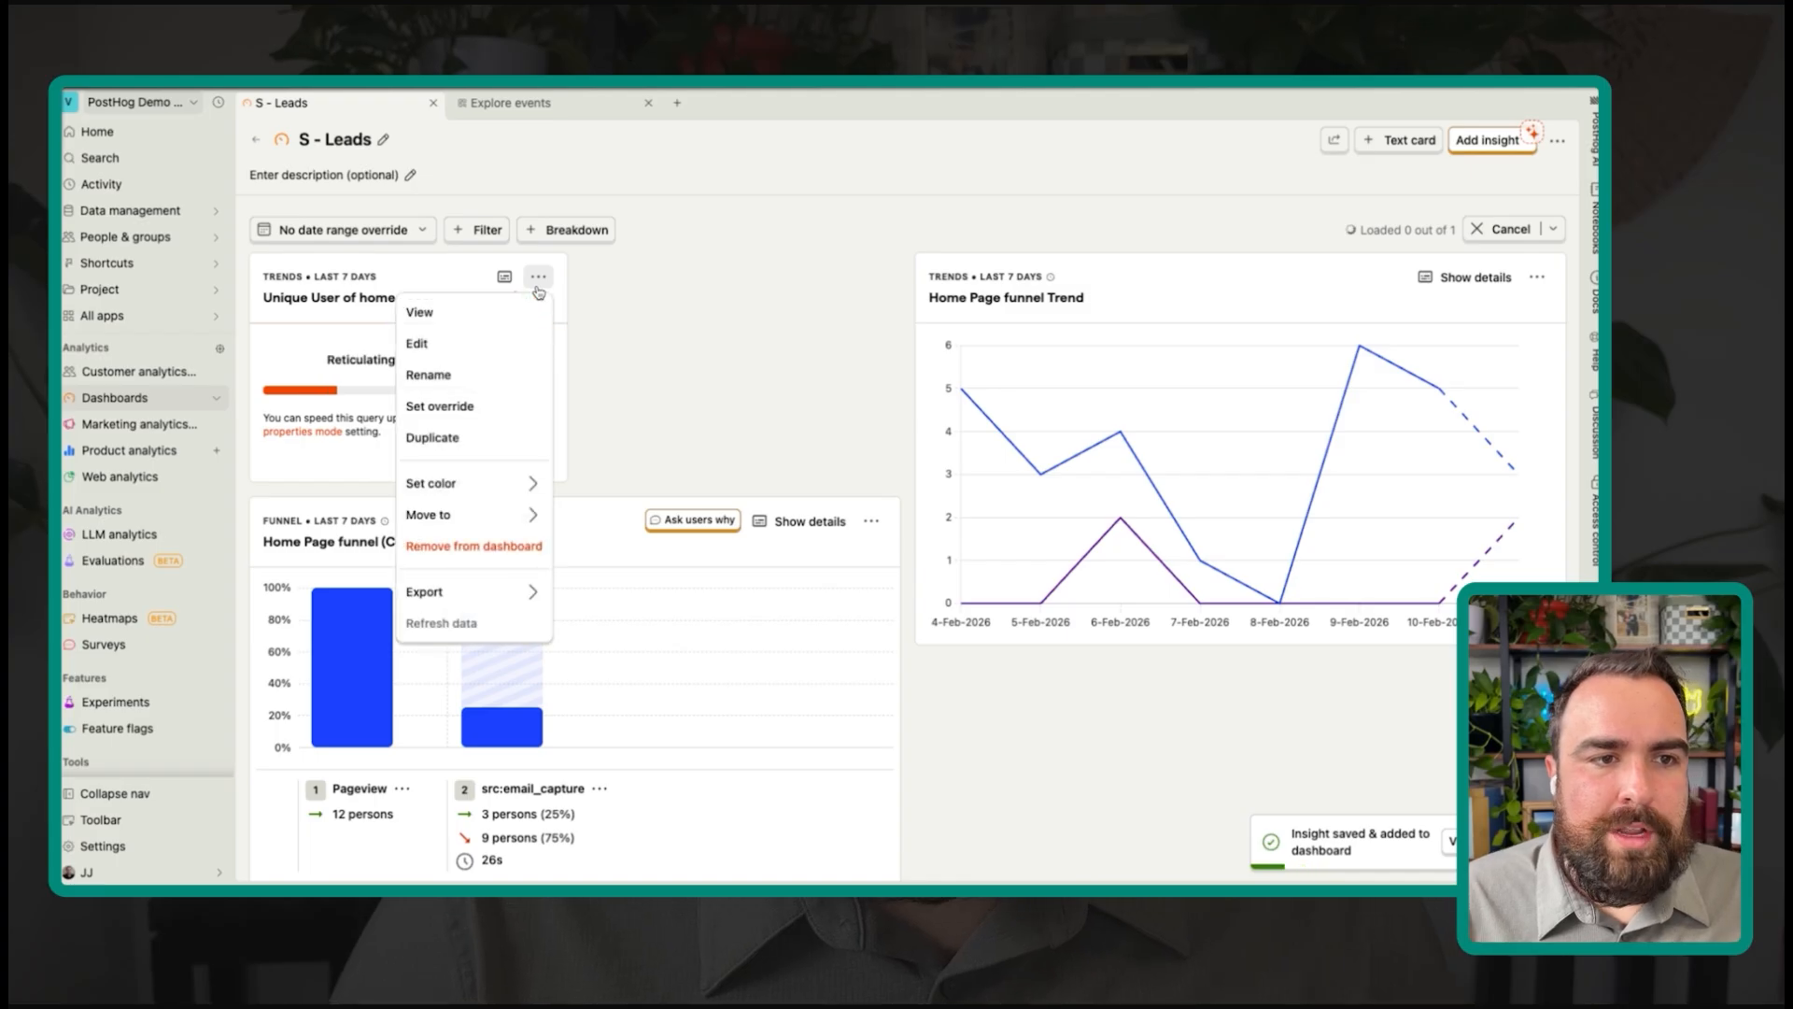
pyautogui.click(434, 437)
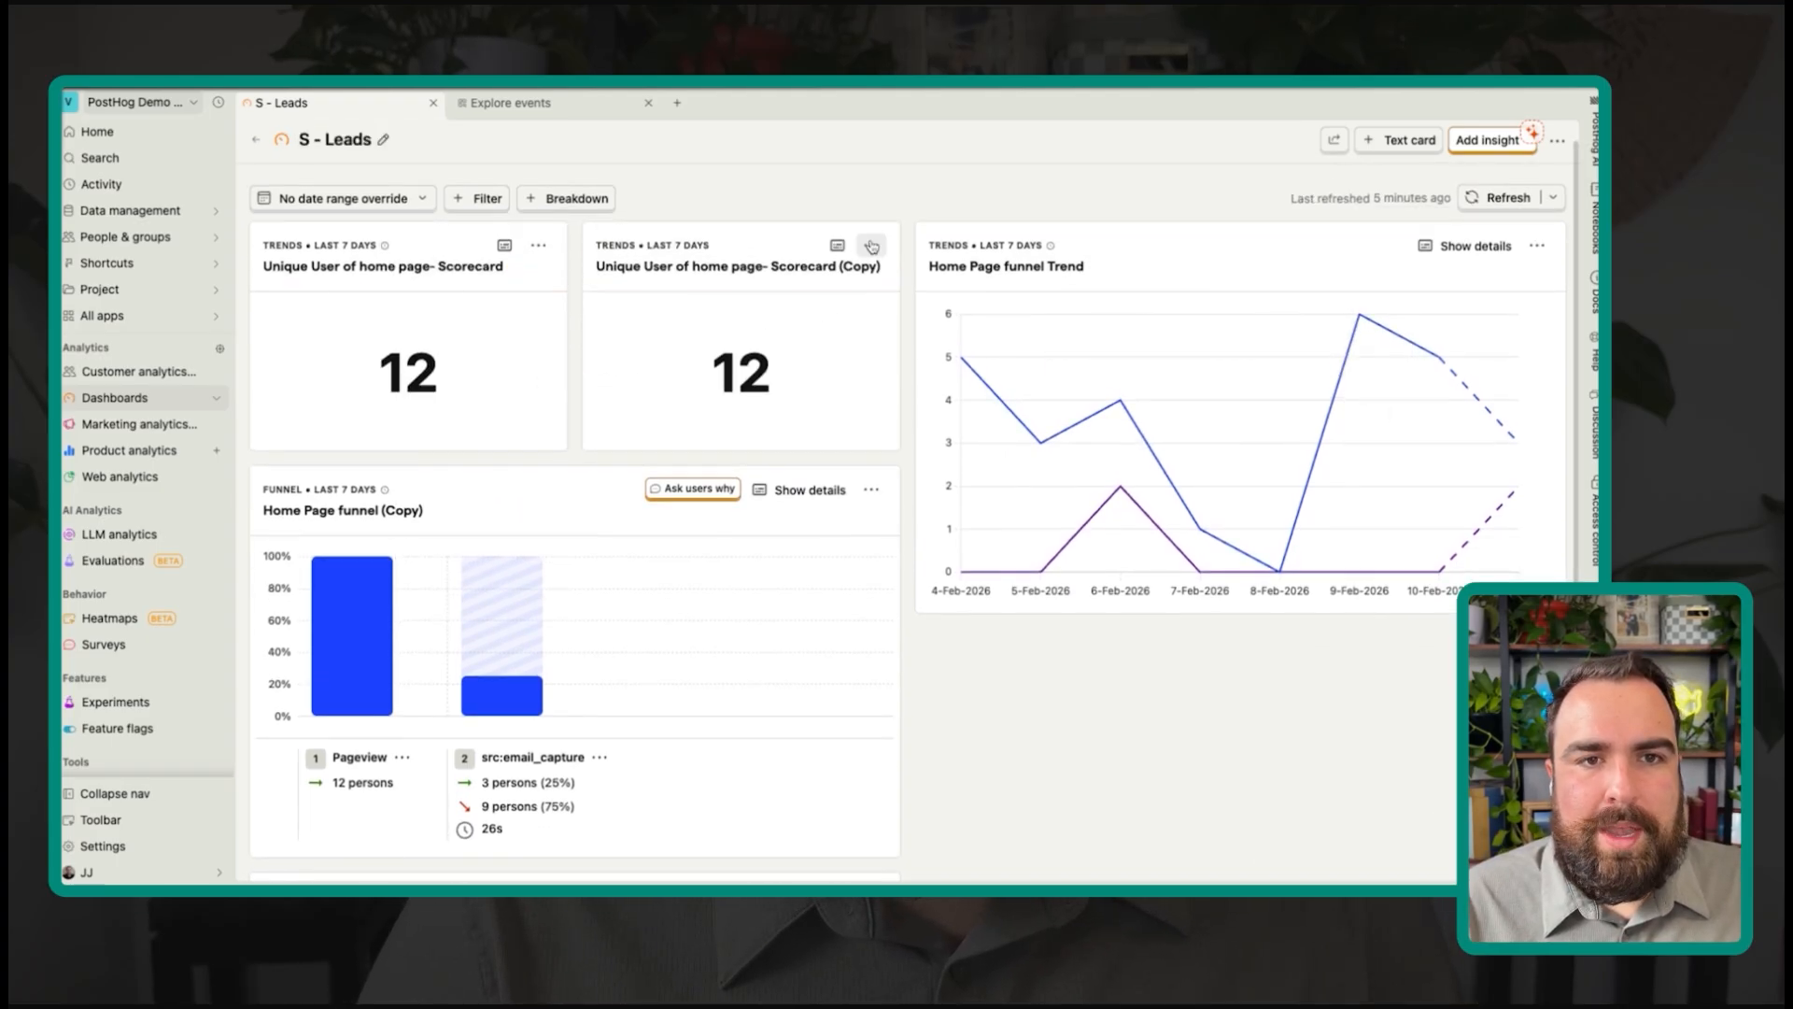
pyautogui.click(870, 246)
pyautogui.click(852, 306)
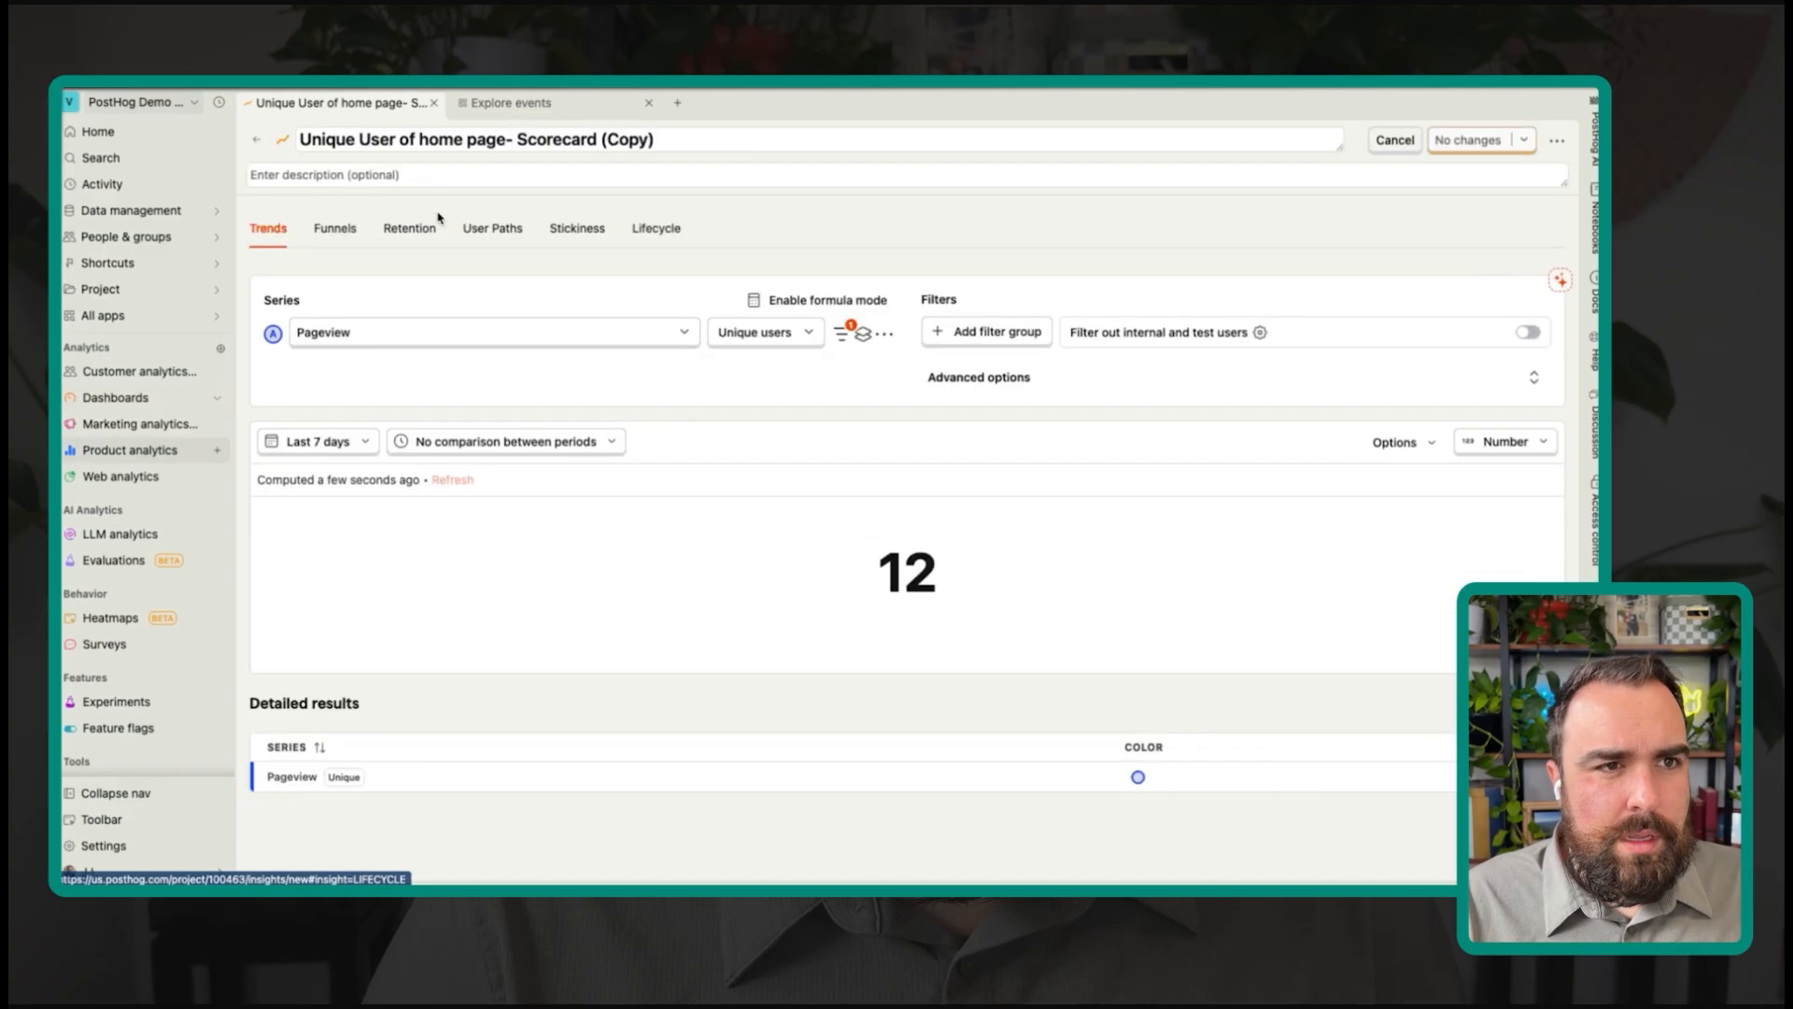
pyautogui.click(416, 145)
pyautogui.moveTo(416, 145); pyautogui.dragTo(688, 147)
pyautogui.write('h')
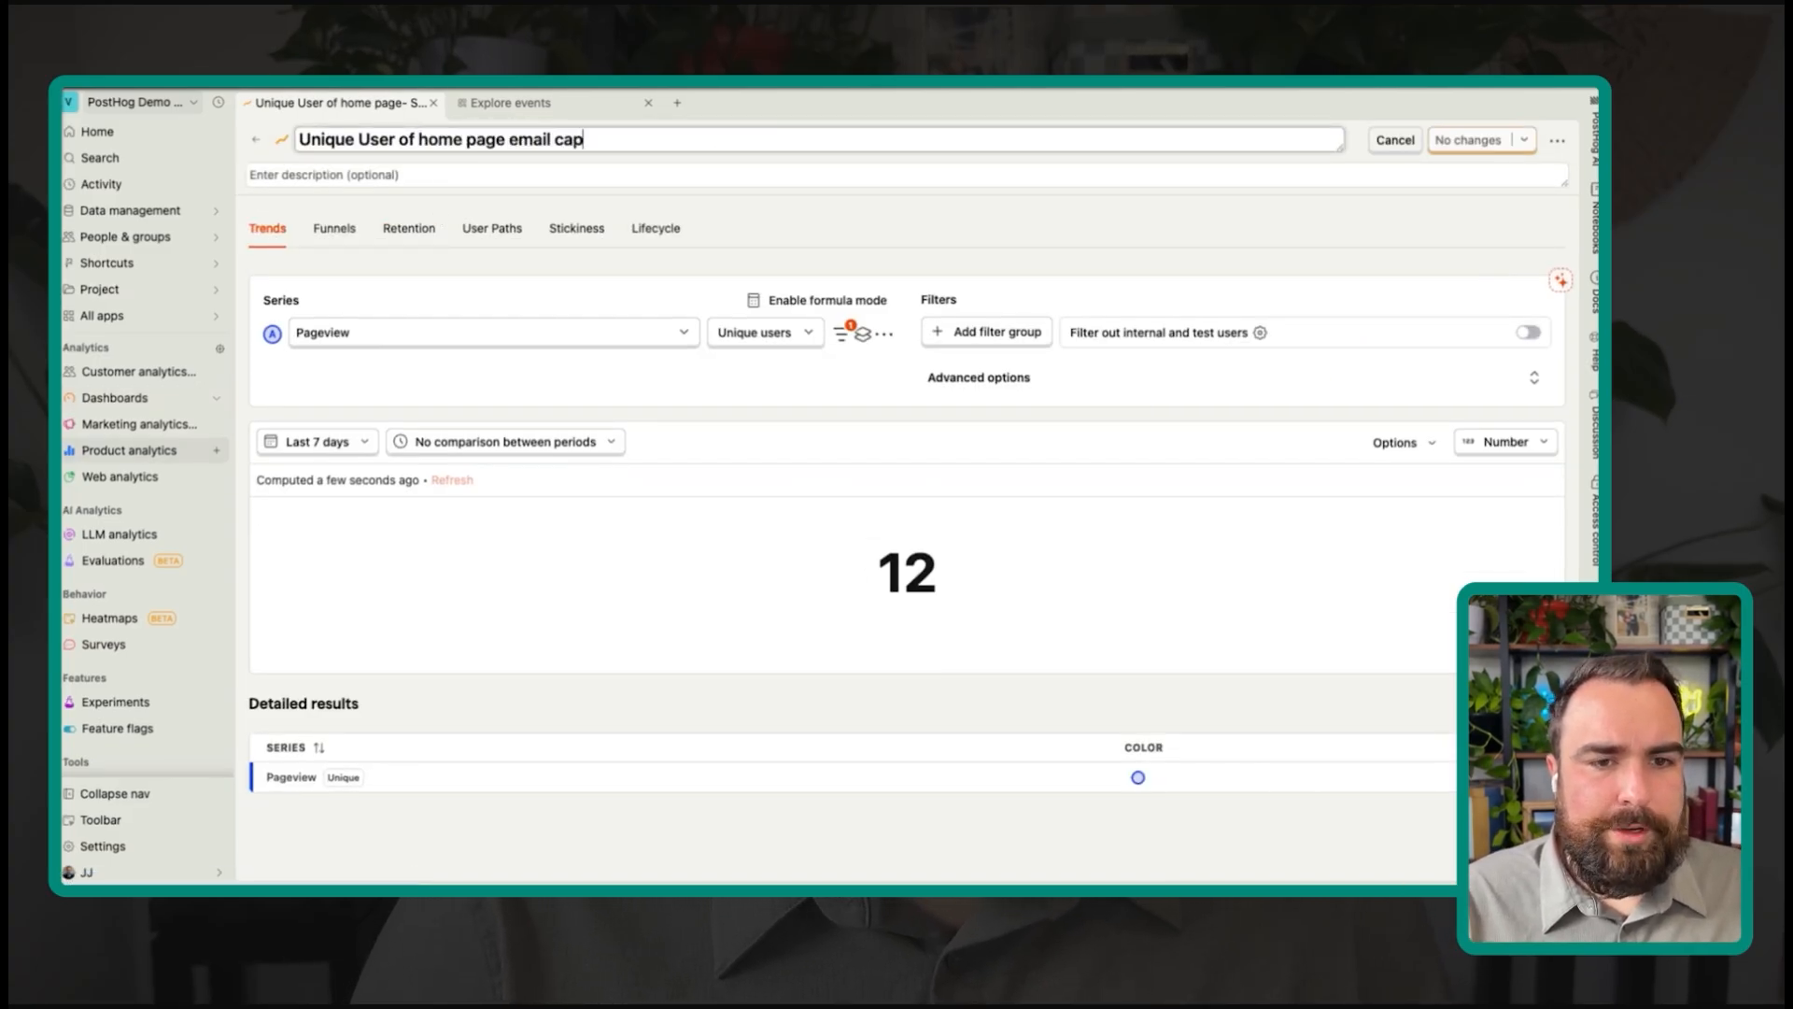
# Step: Switch the copy's series A from Pageview to src:email_capture, save, and return to the dashboard
pyautogui.click(654, 333)
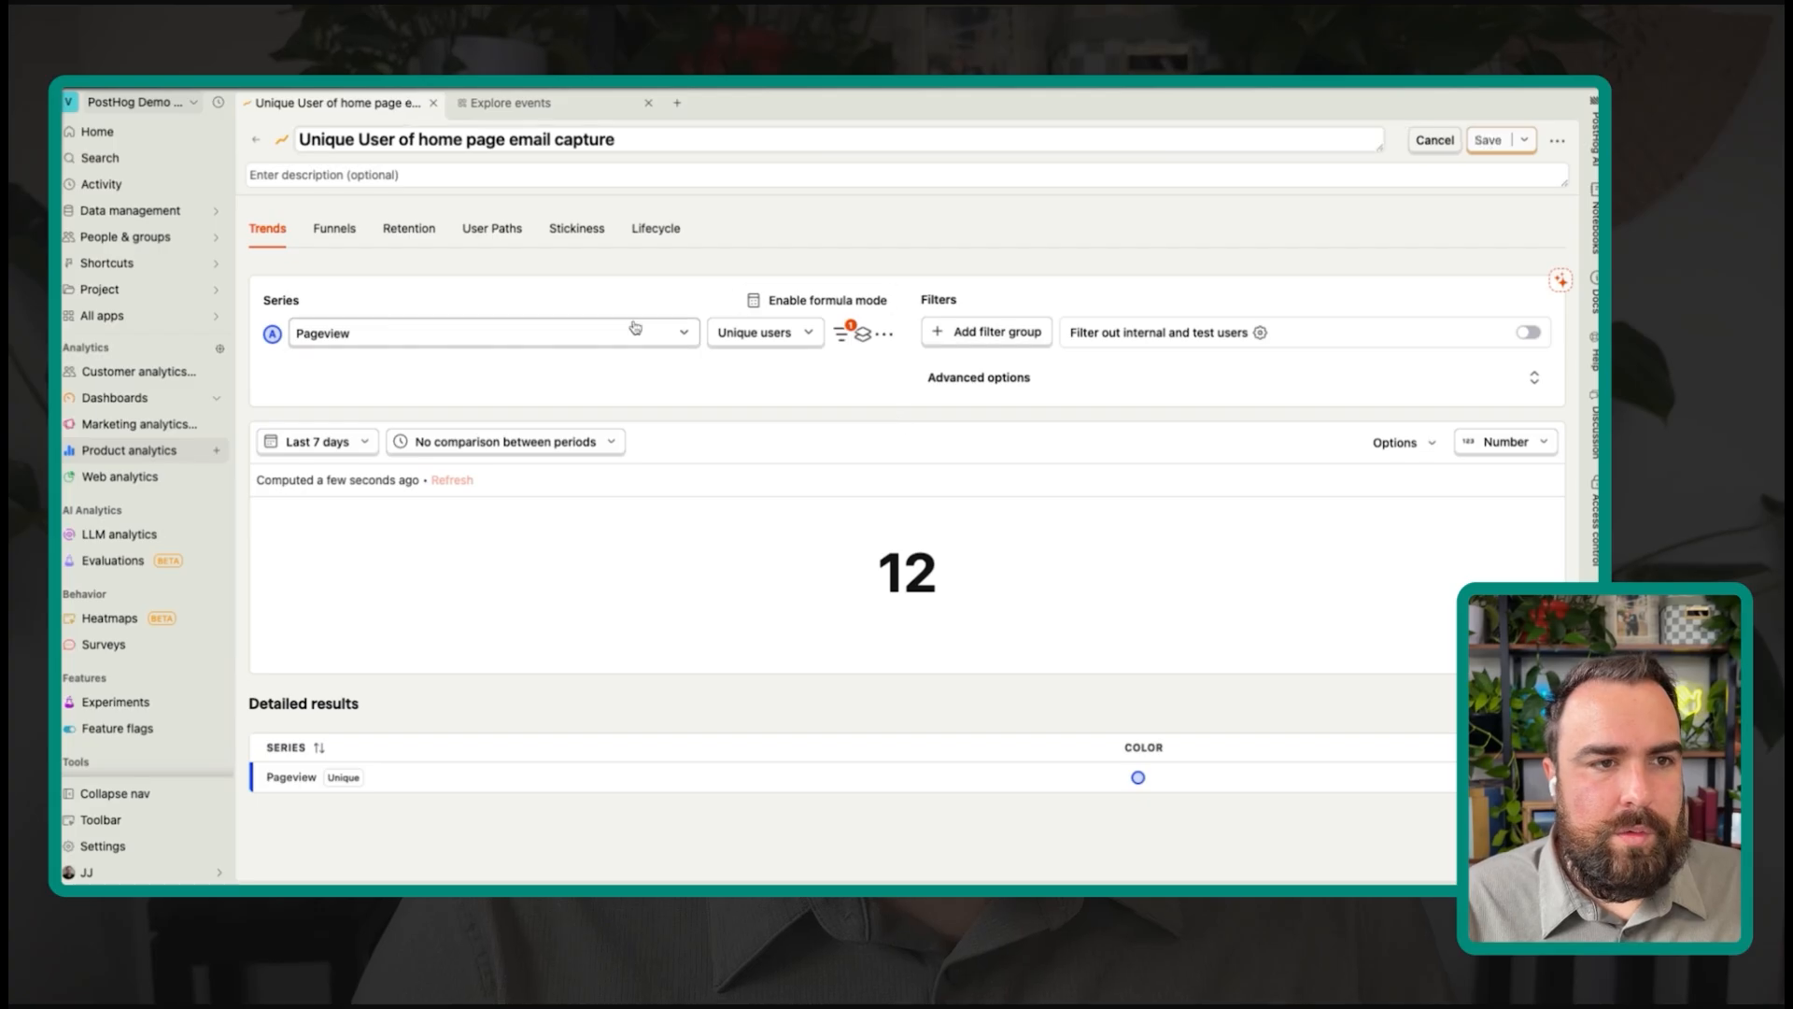
pyautogui.write('email')
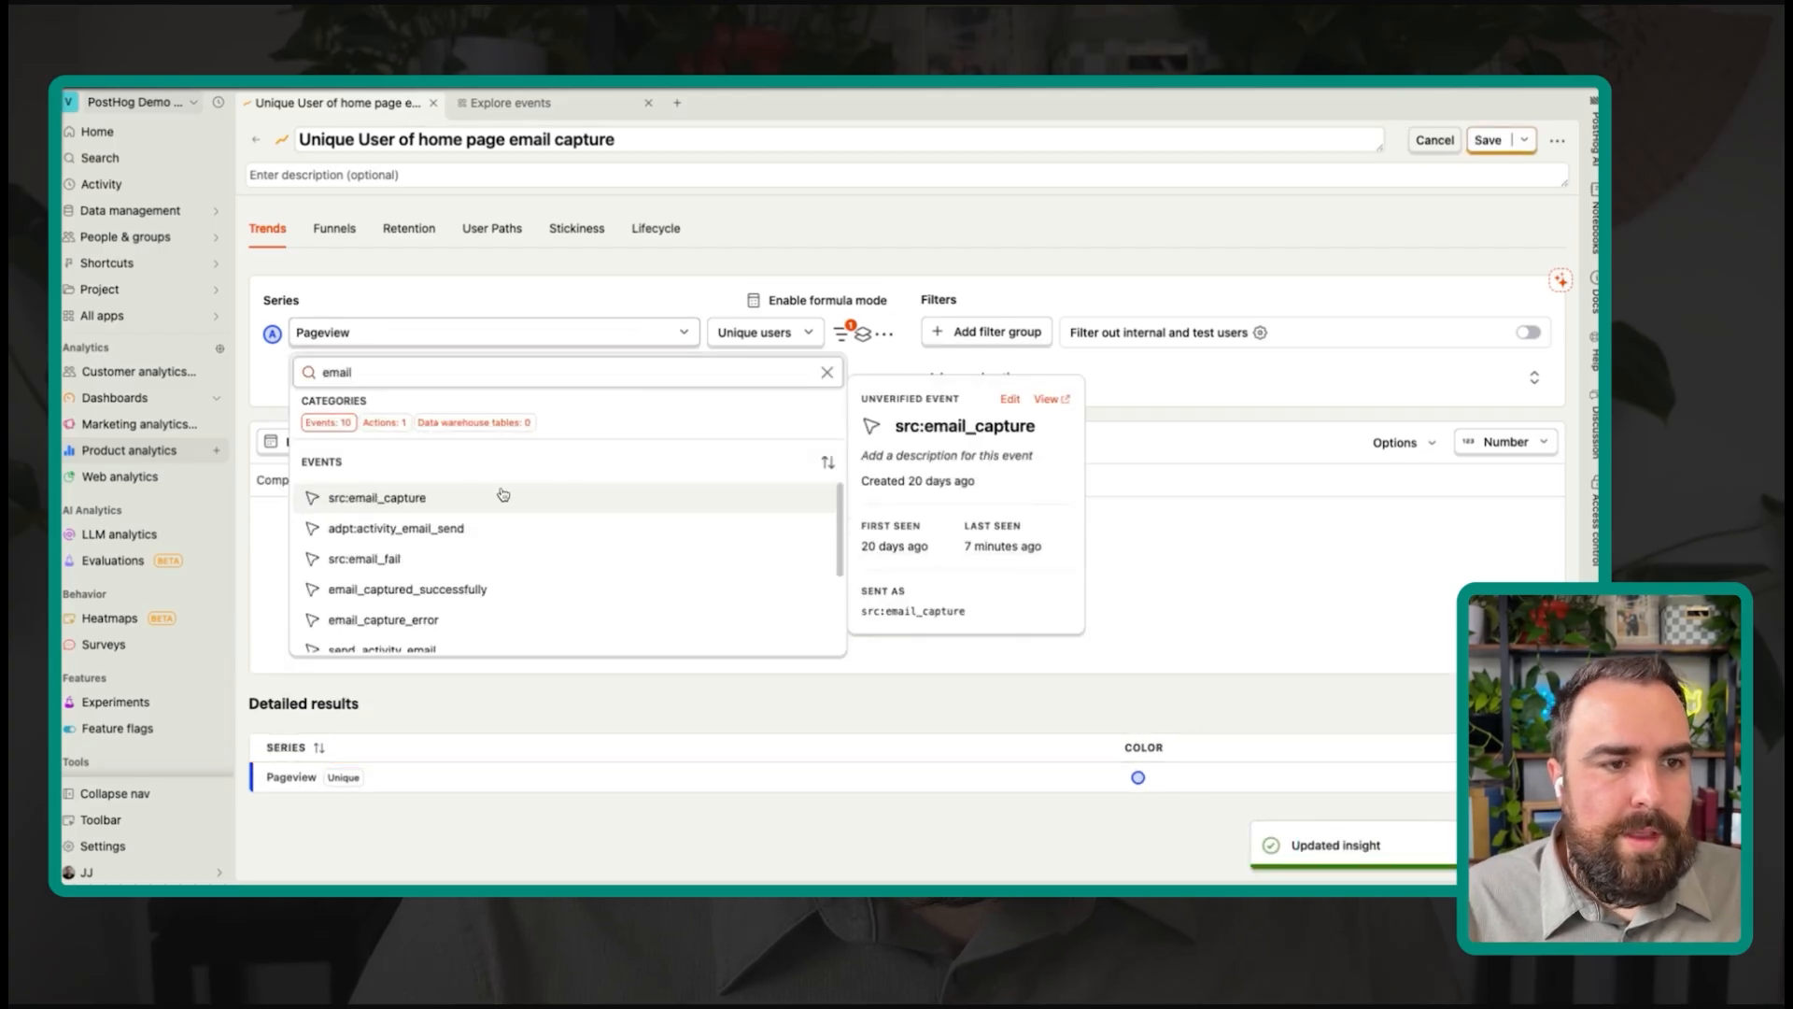
pyautogui.click(398, 502)
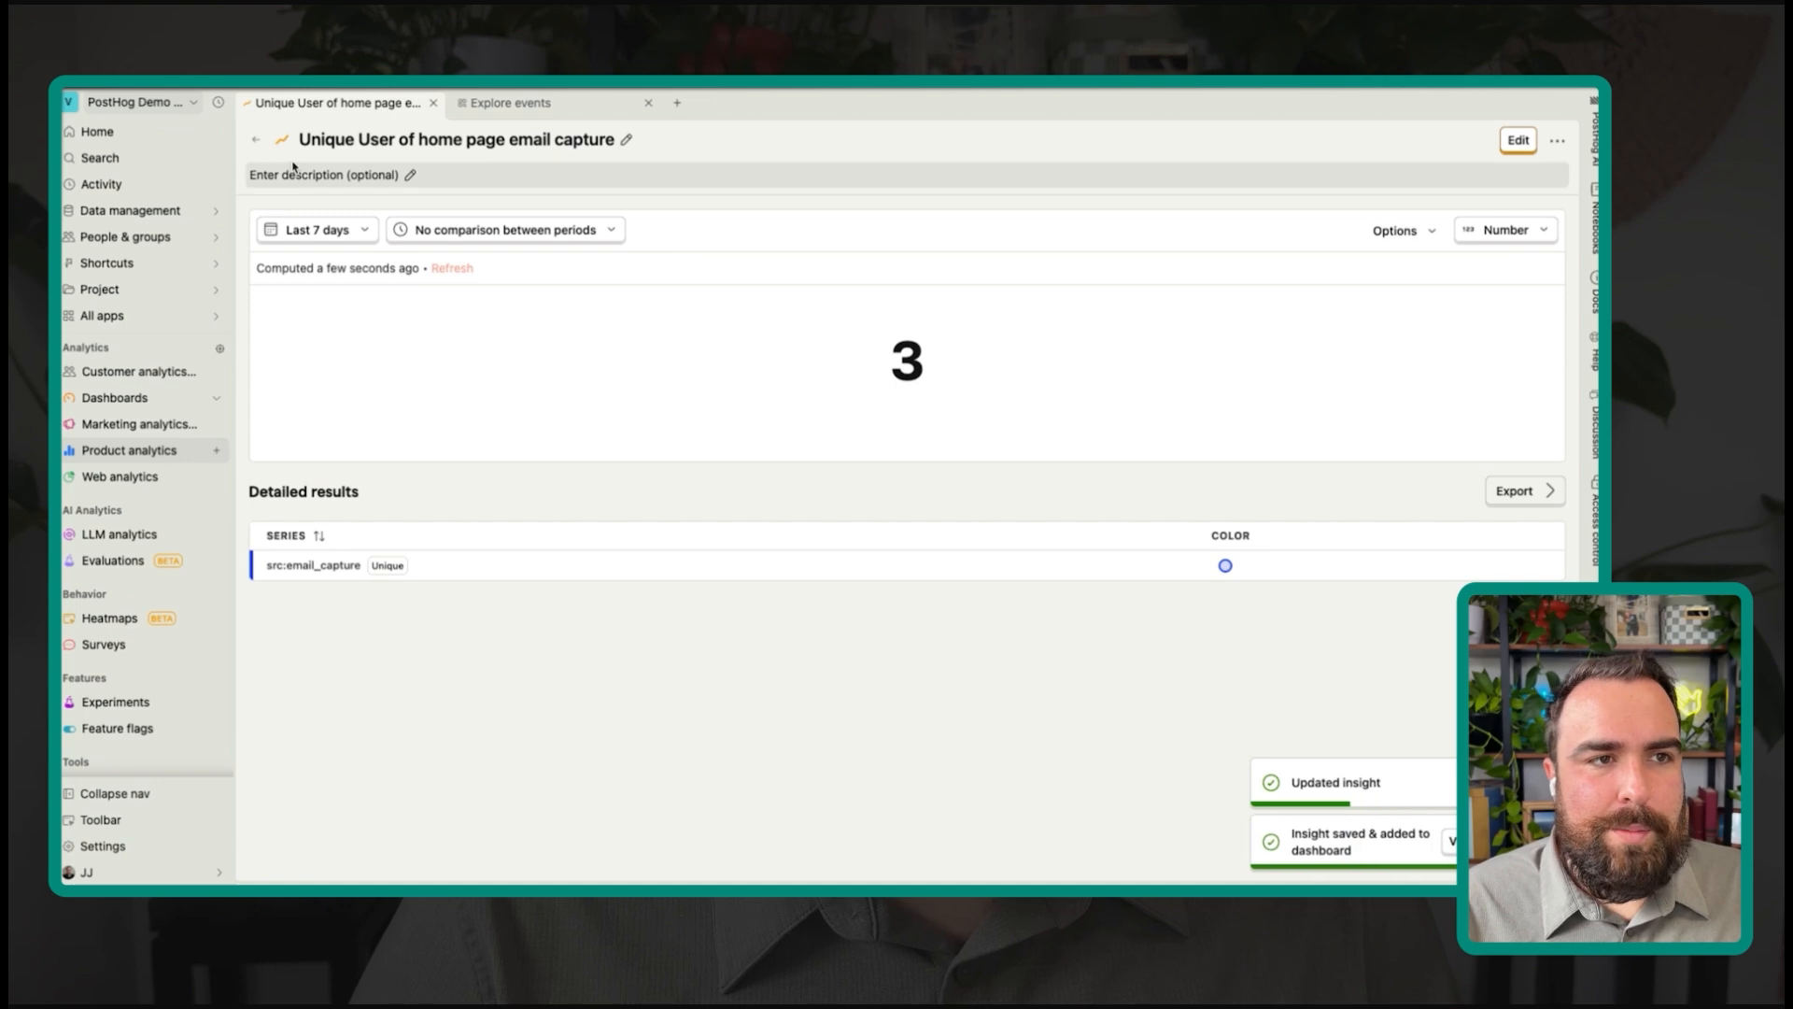
pyautogui.click(259, 141)
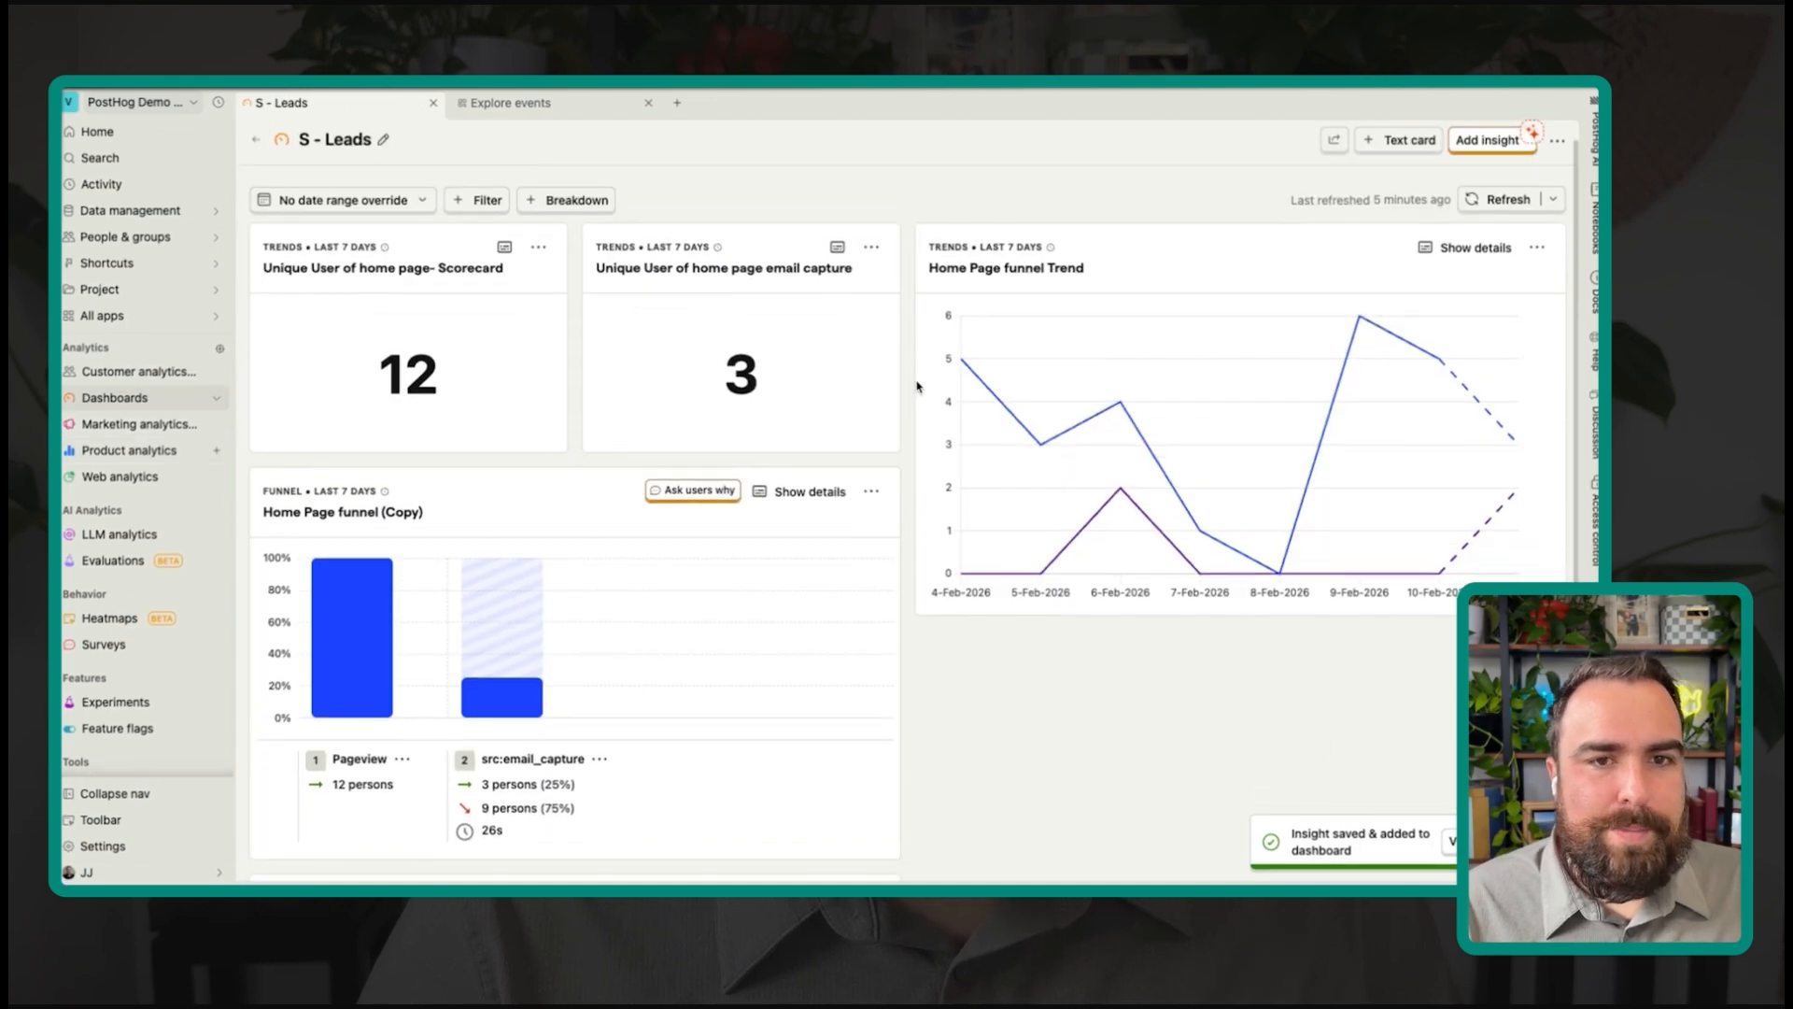
# Step: Stack the email capture card below the home page scorecard and resize both to matching widths
pyautogui.click(916, 387)
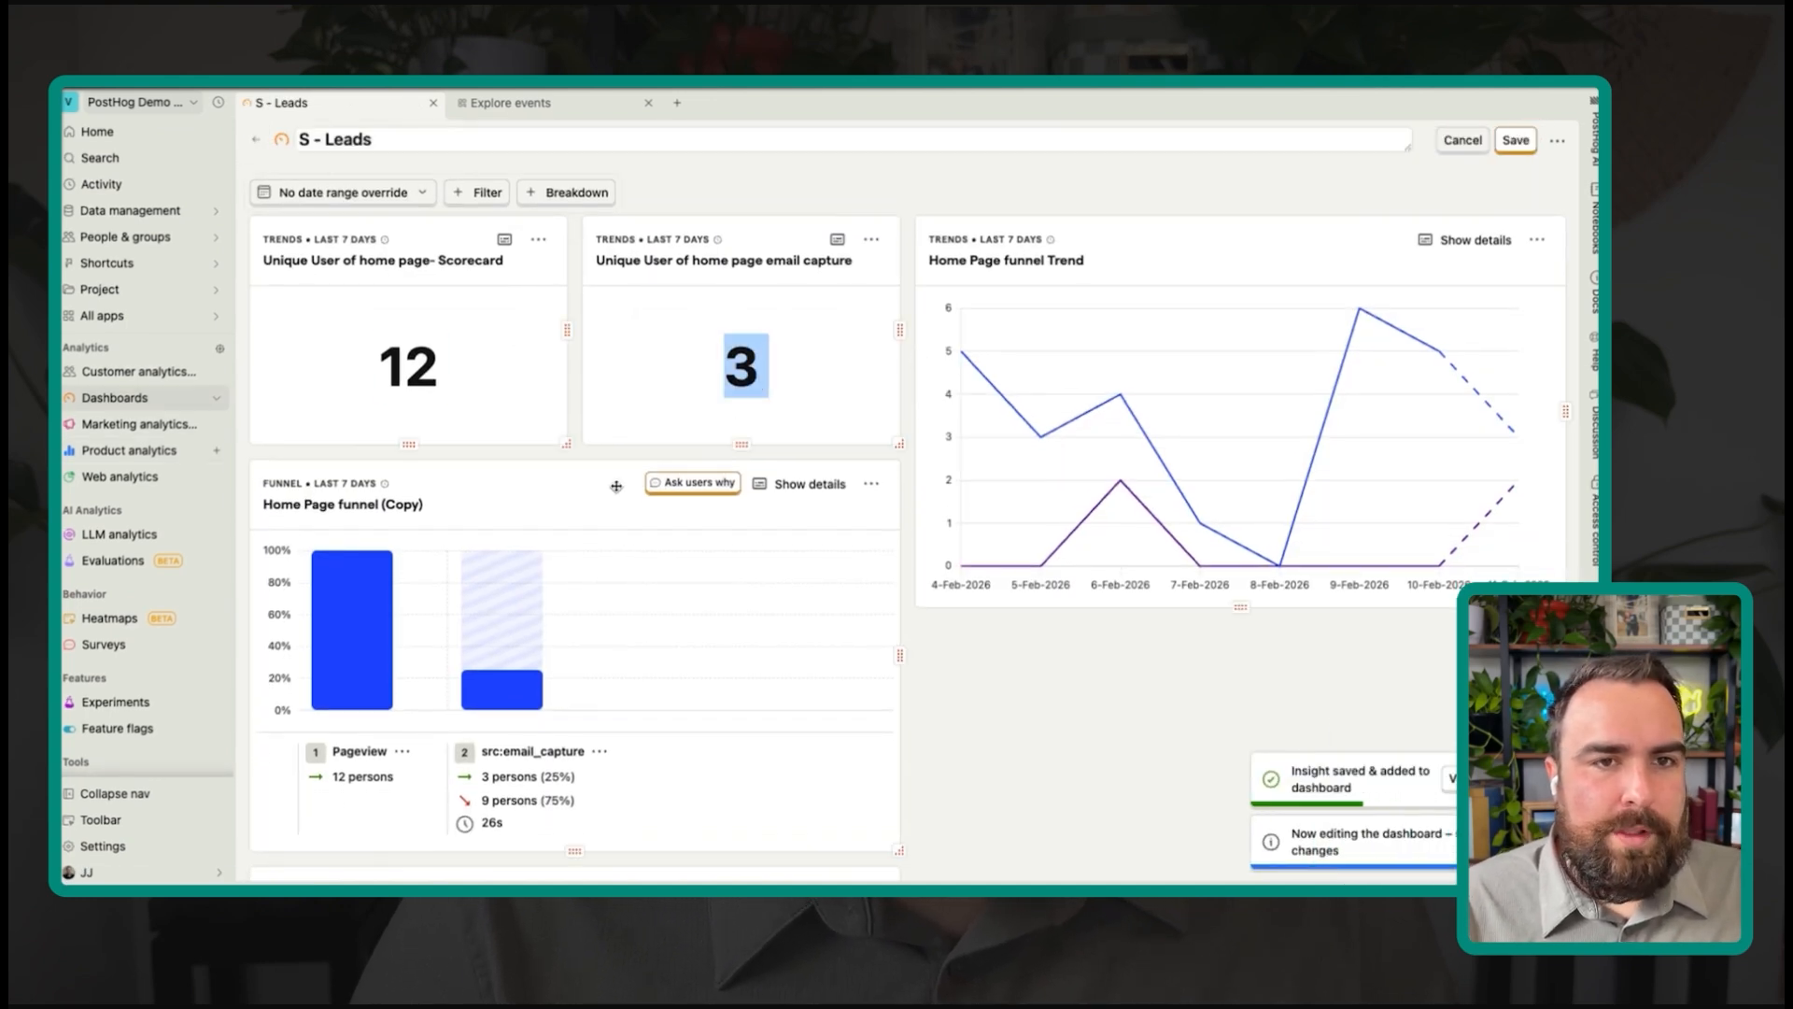
pyautogui.moveTo(734, 231); pyautogui.dragTo(388, 460)
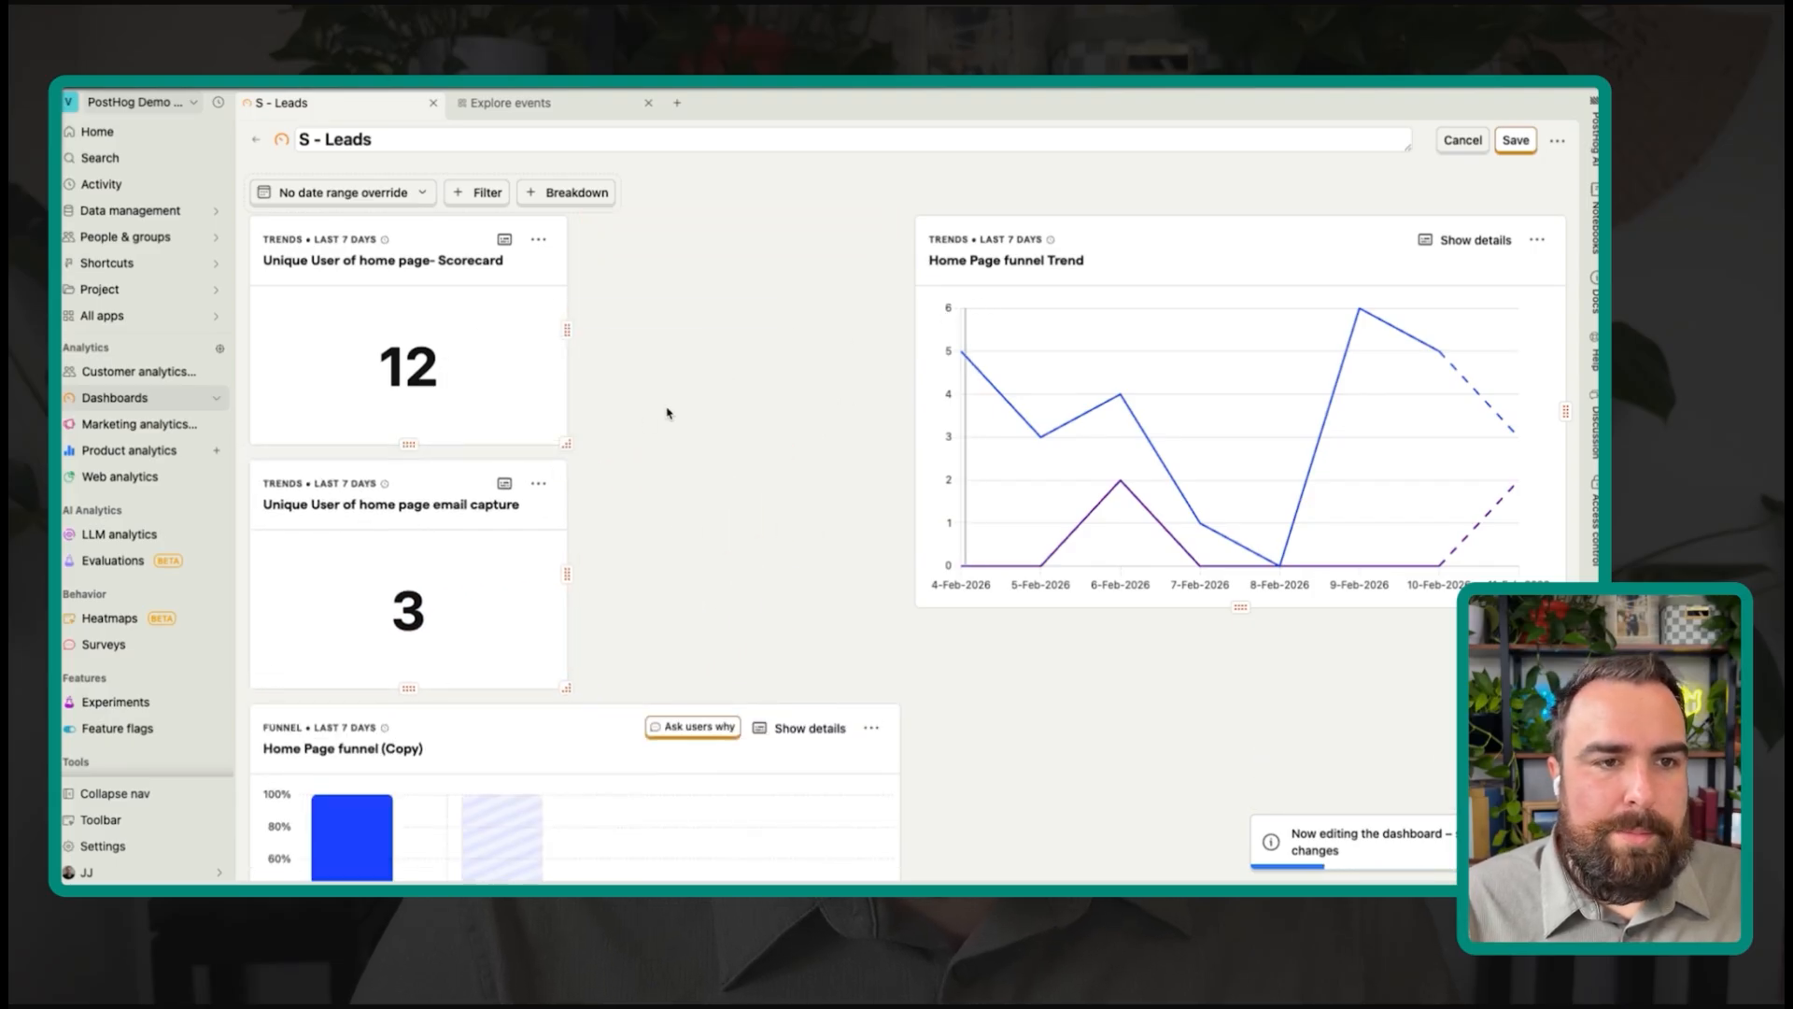
pyautogui.moveTo(567, 442); pyautogui.dragTo(480, 392)
pyautogui.click(430, 243)
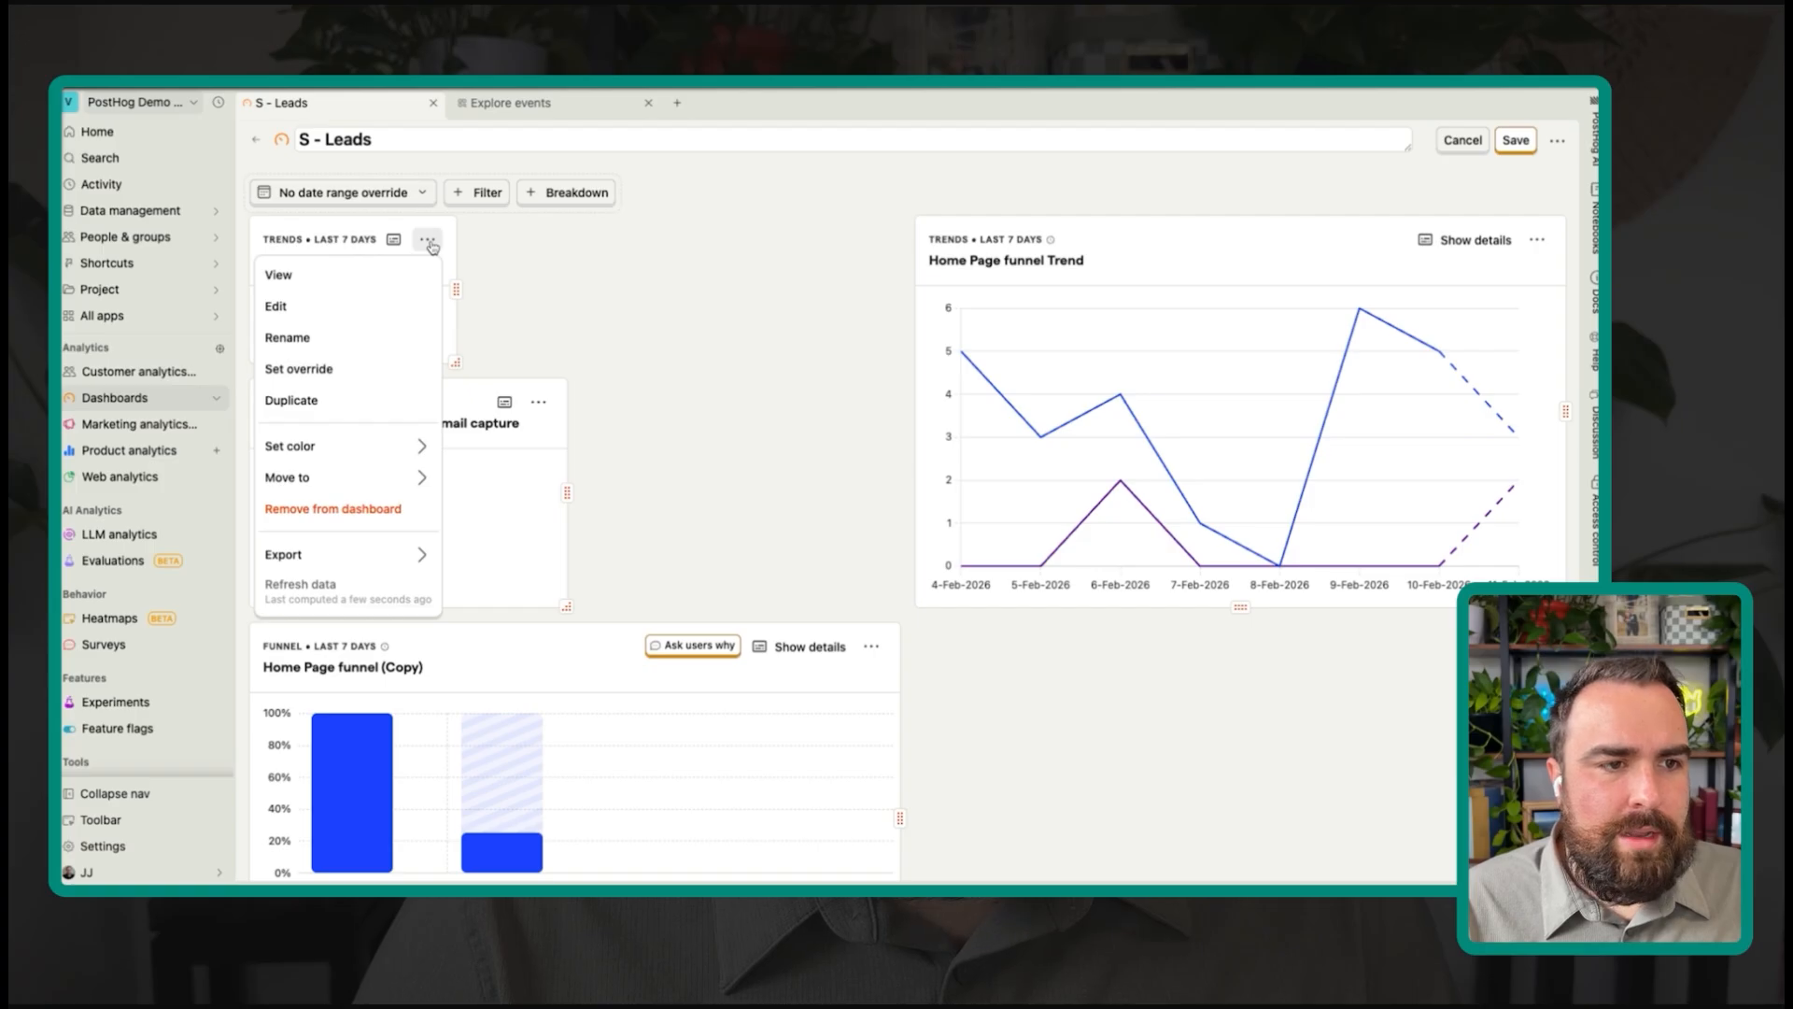
pyautogui.click(431, 247)
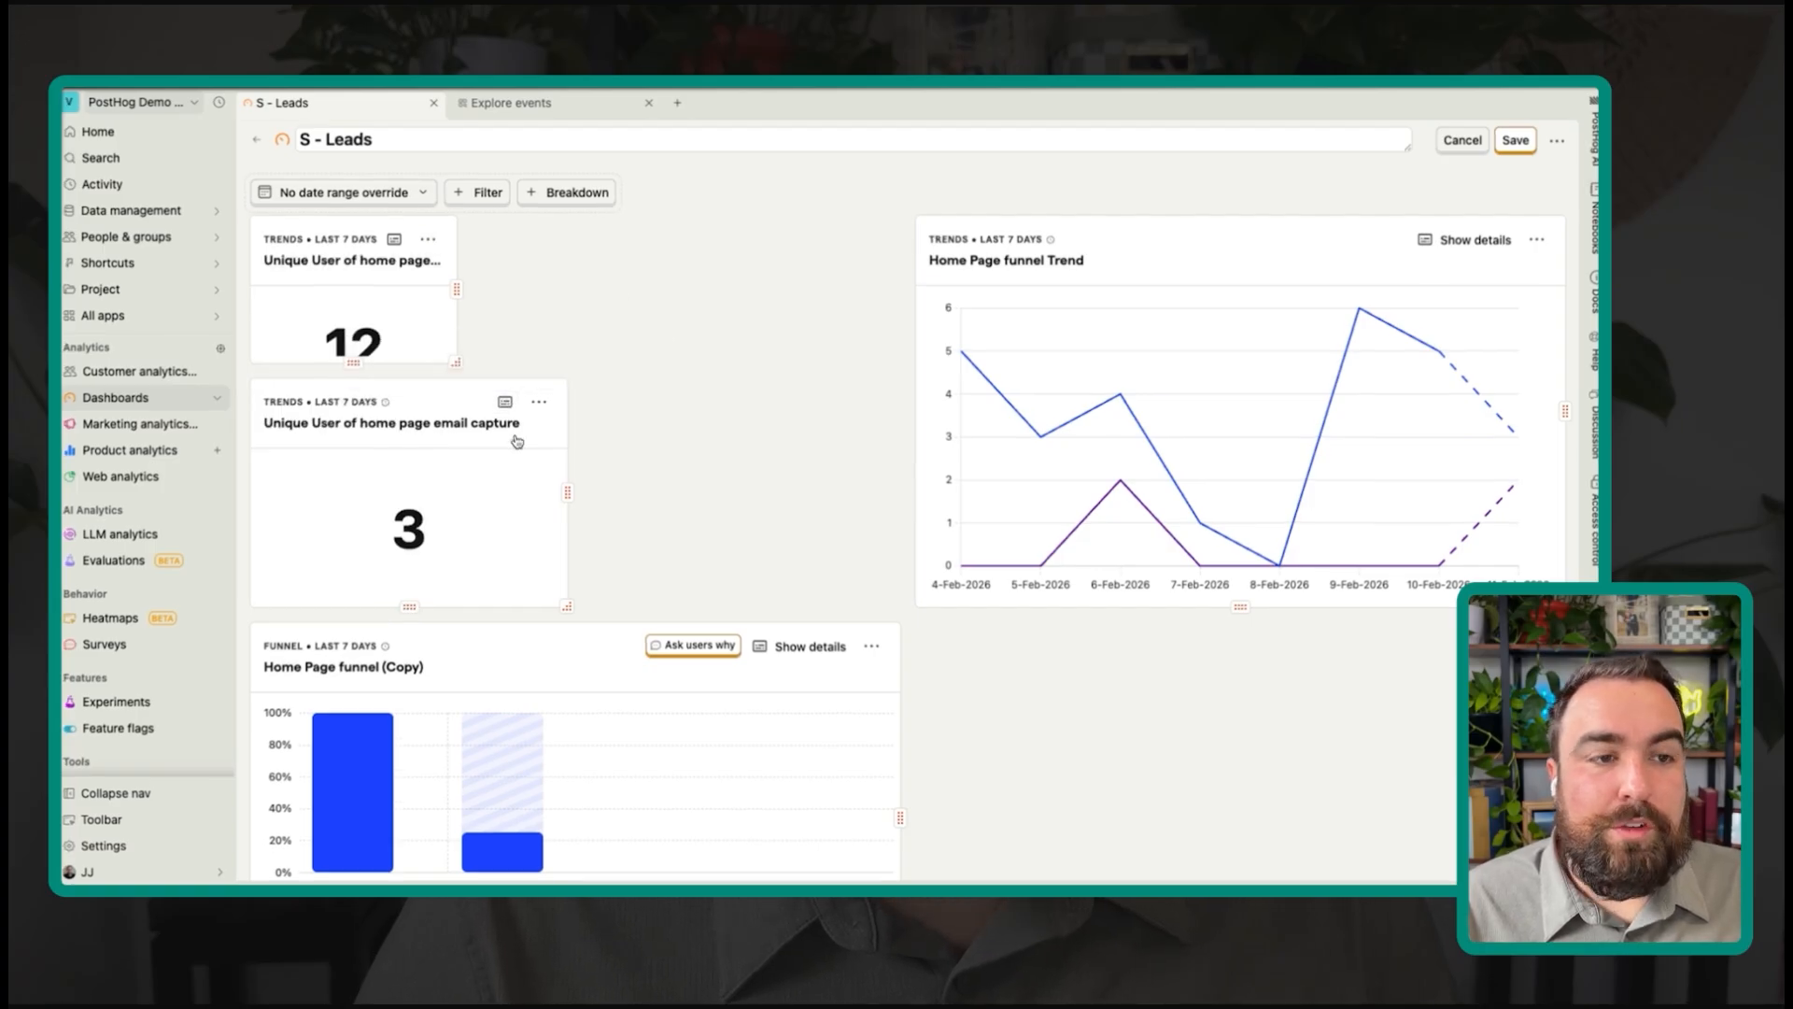
pyautogui.press('Escape')
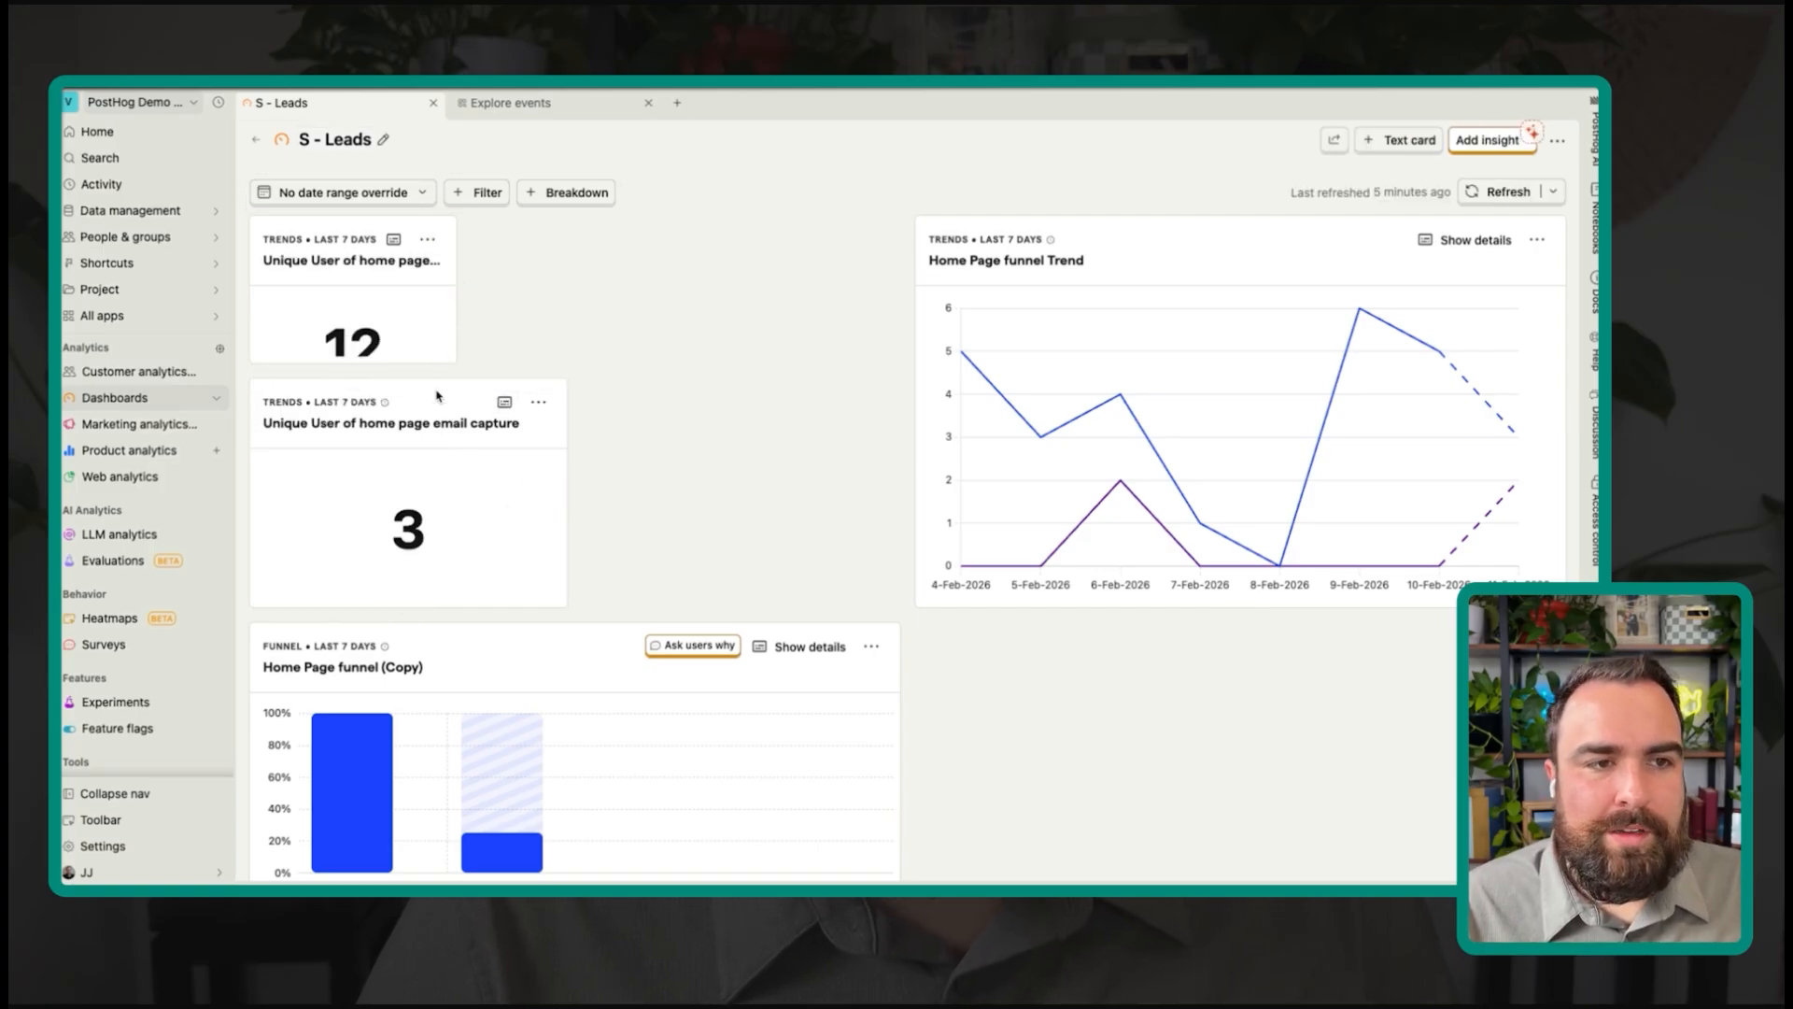
pyautogui.press('e')
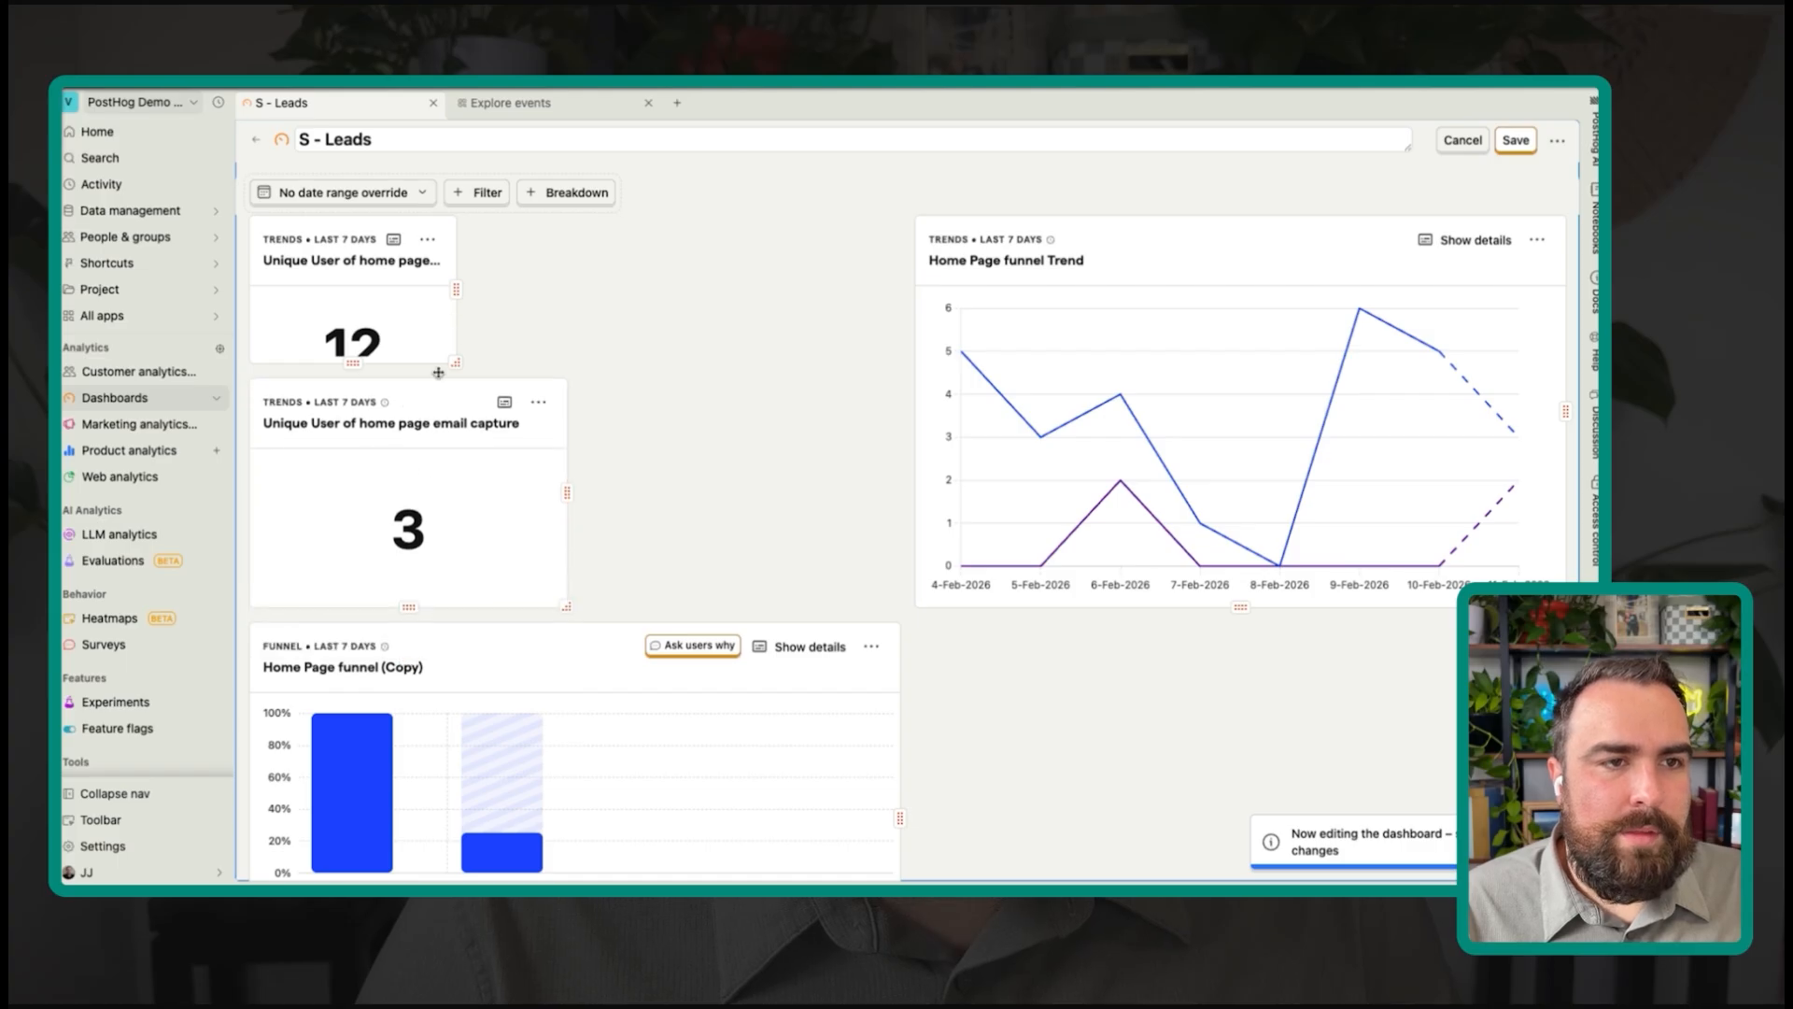
pyautogui.moveTo(450, 338); pyautogui.dragTo(487, 448)
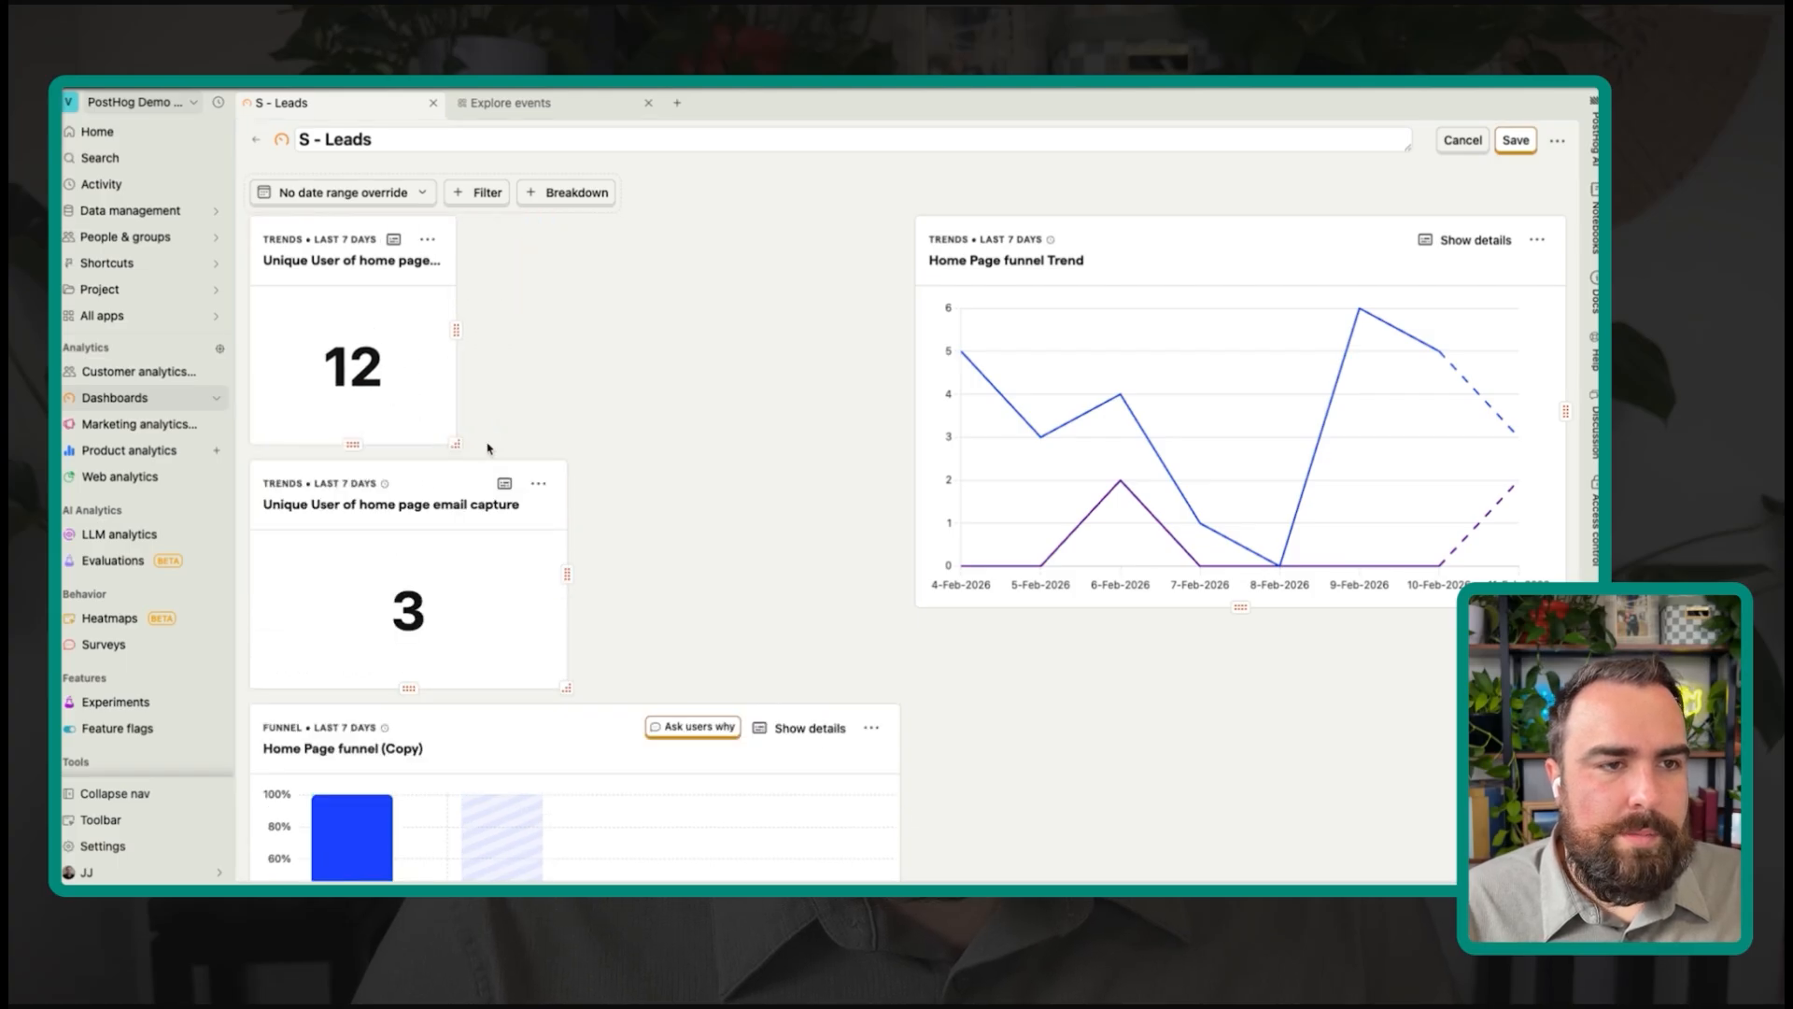
pyautogui.moveTo(567, 686); pyautogui.dragTo(473, 680)
# Step: Move the Home Page funnel Trend card next to the number cards
pyautogui.press('e')
pyautogui.moveTo(1116, 245); pyautogui.dragTo(795, 263)
pyautogui.click(1429, 283)
pyautogui.press('e')
pyautogui.moveTo(1313, 235); pyautogui.dragTo(850, 240)
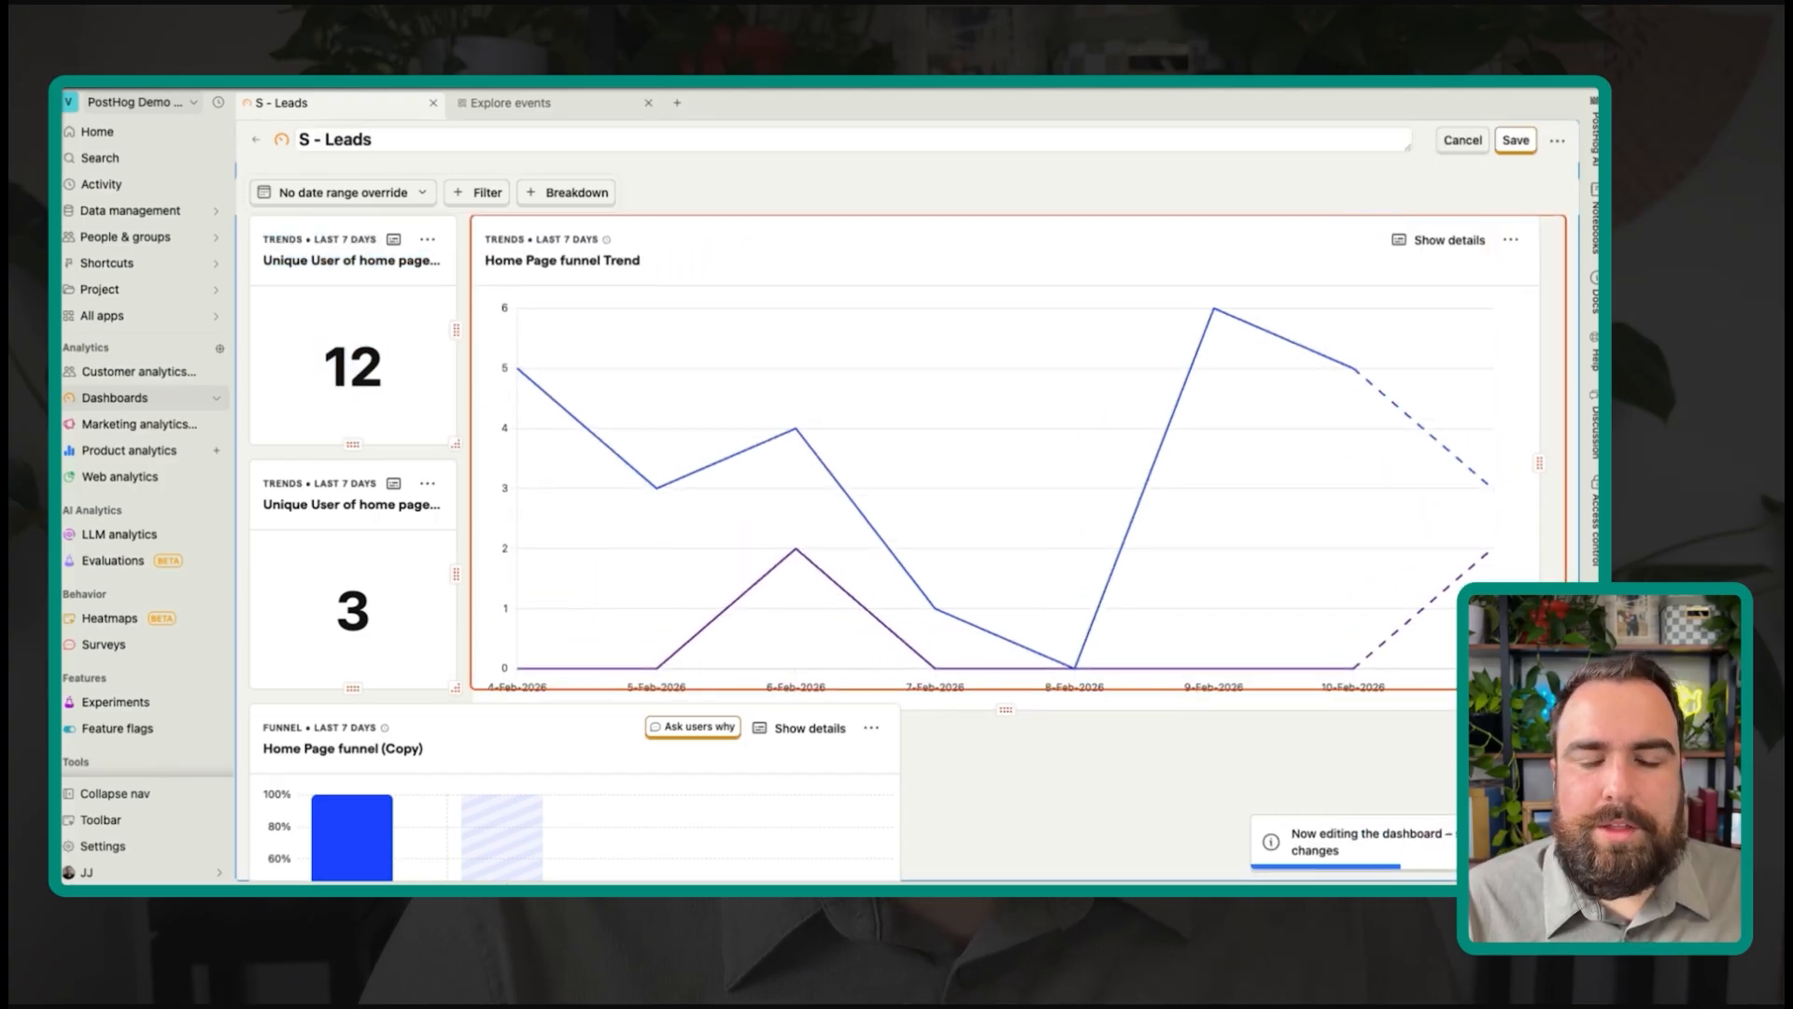
# Step: Place the Home Page funnel w/medum card beside Home Page funnel (Copy) and save the layout
pyautogui.scroll(-2, 992, 405)
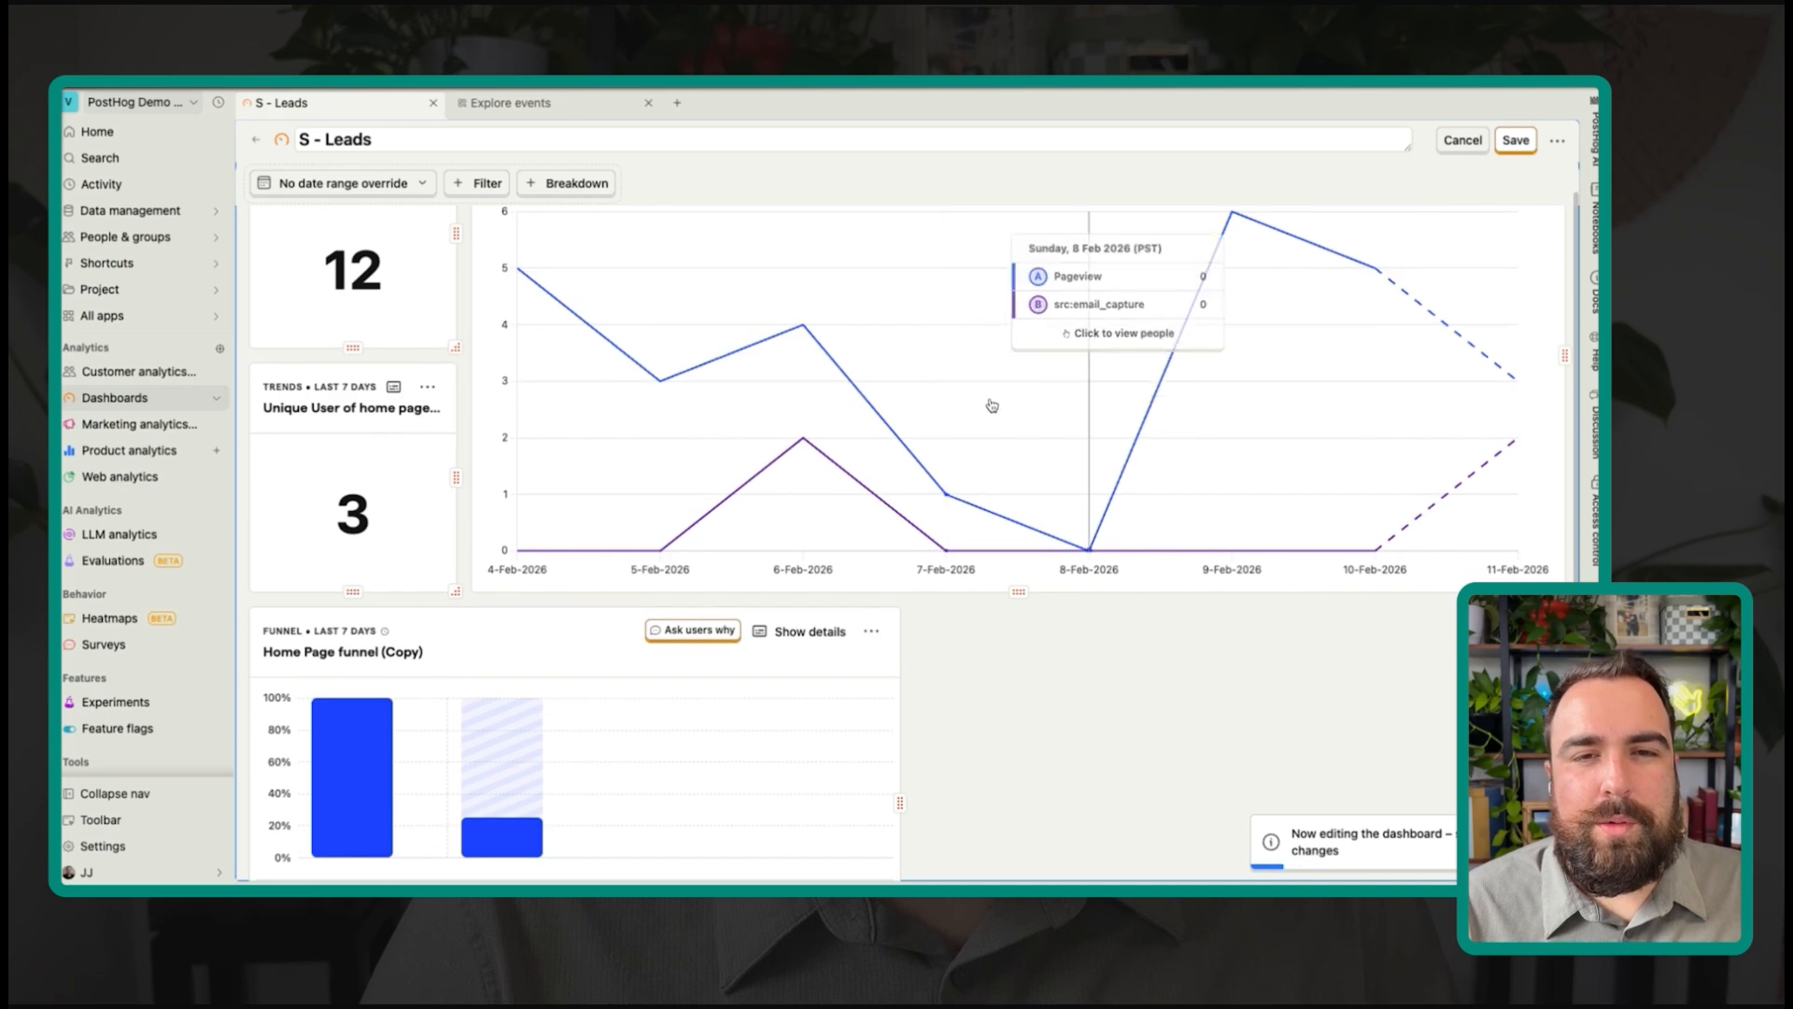
pyautogui.scroll(-3, 761, 558)
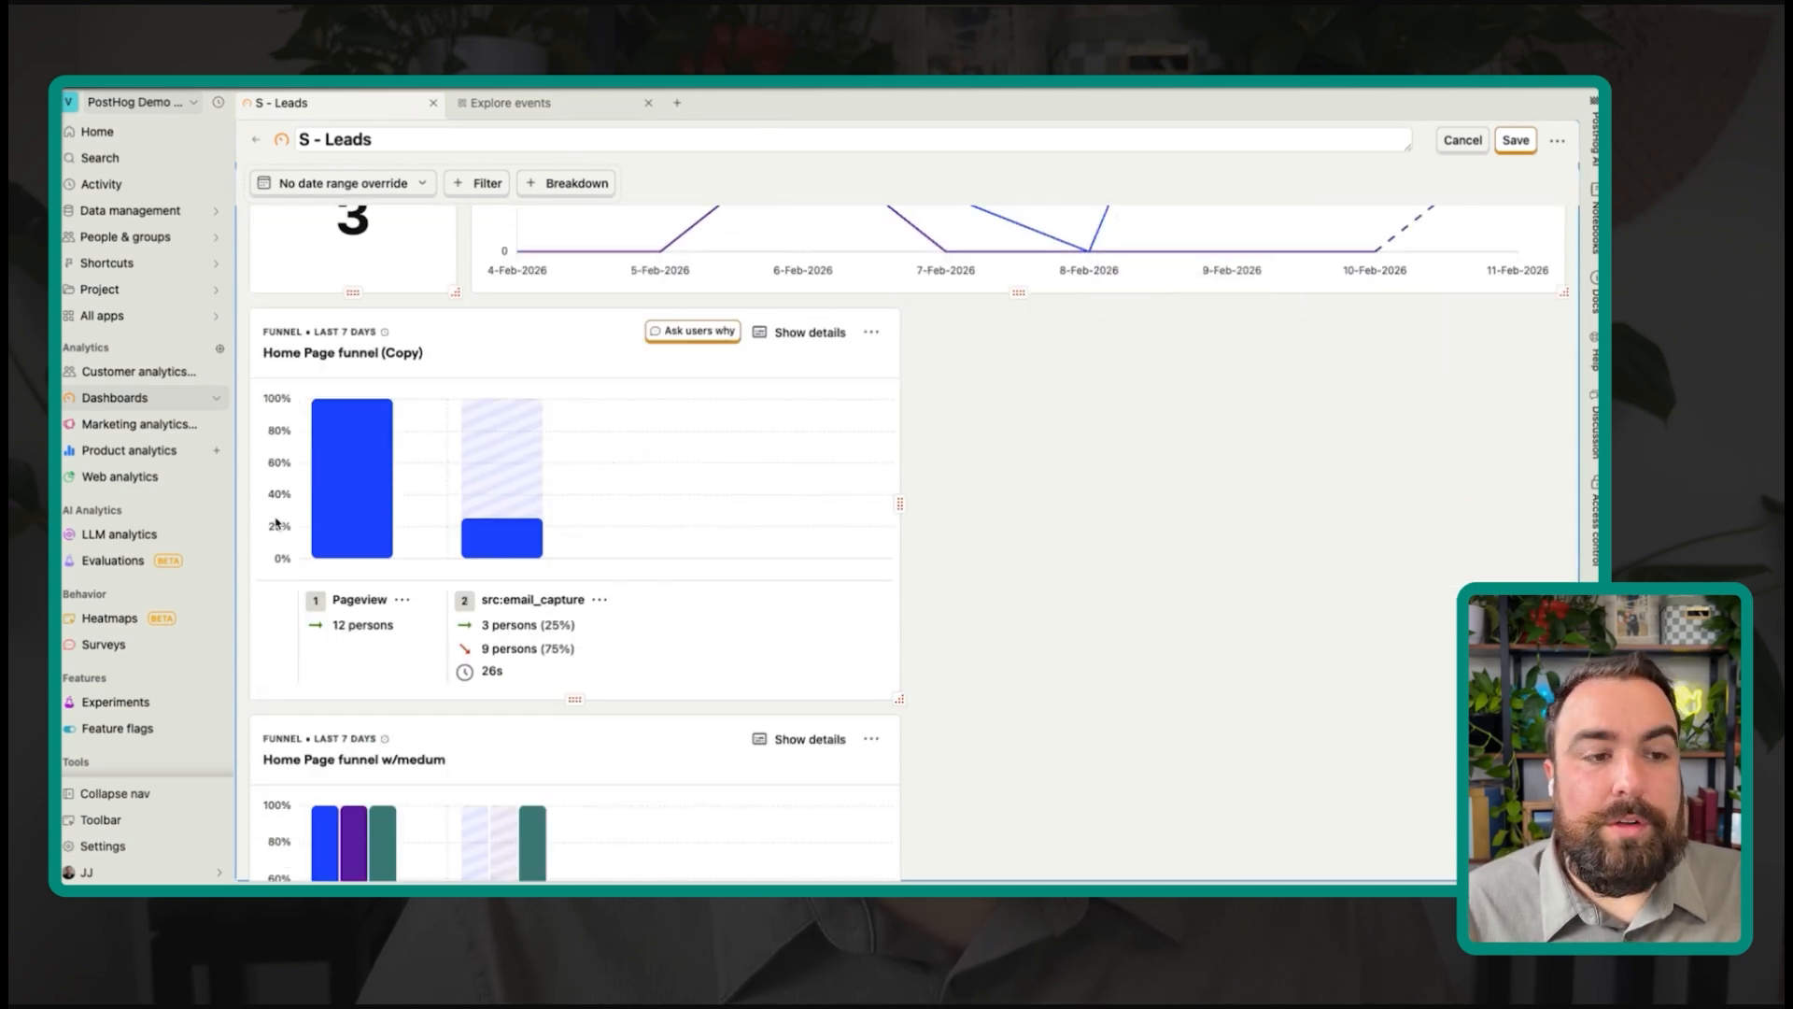
pyautogui.scroll(3, 308, 364)
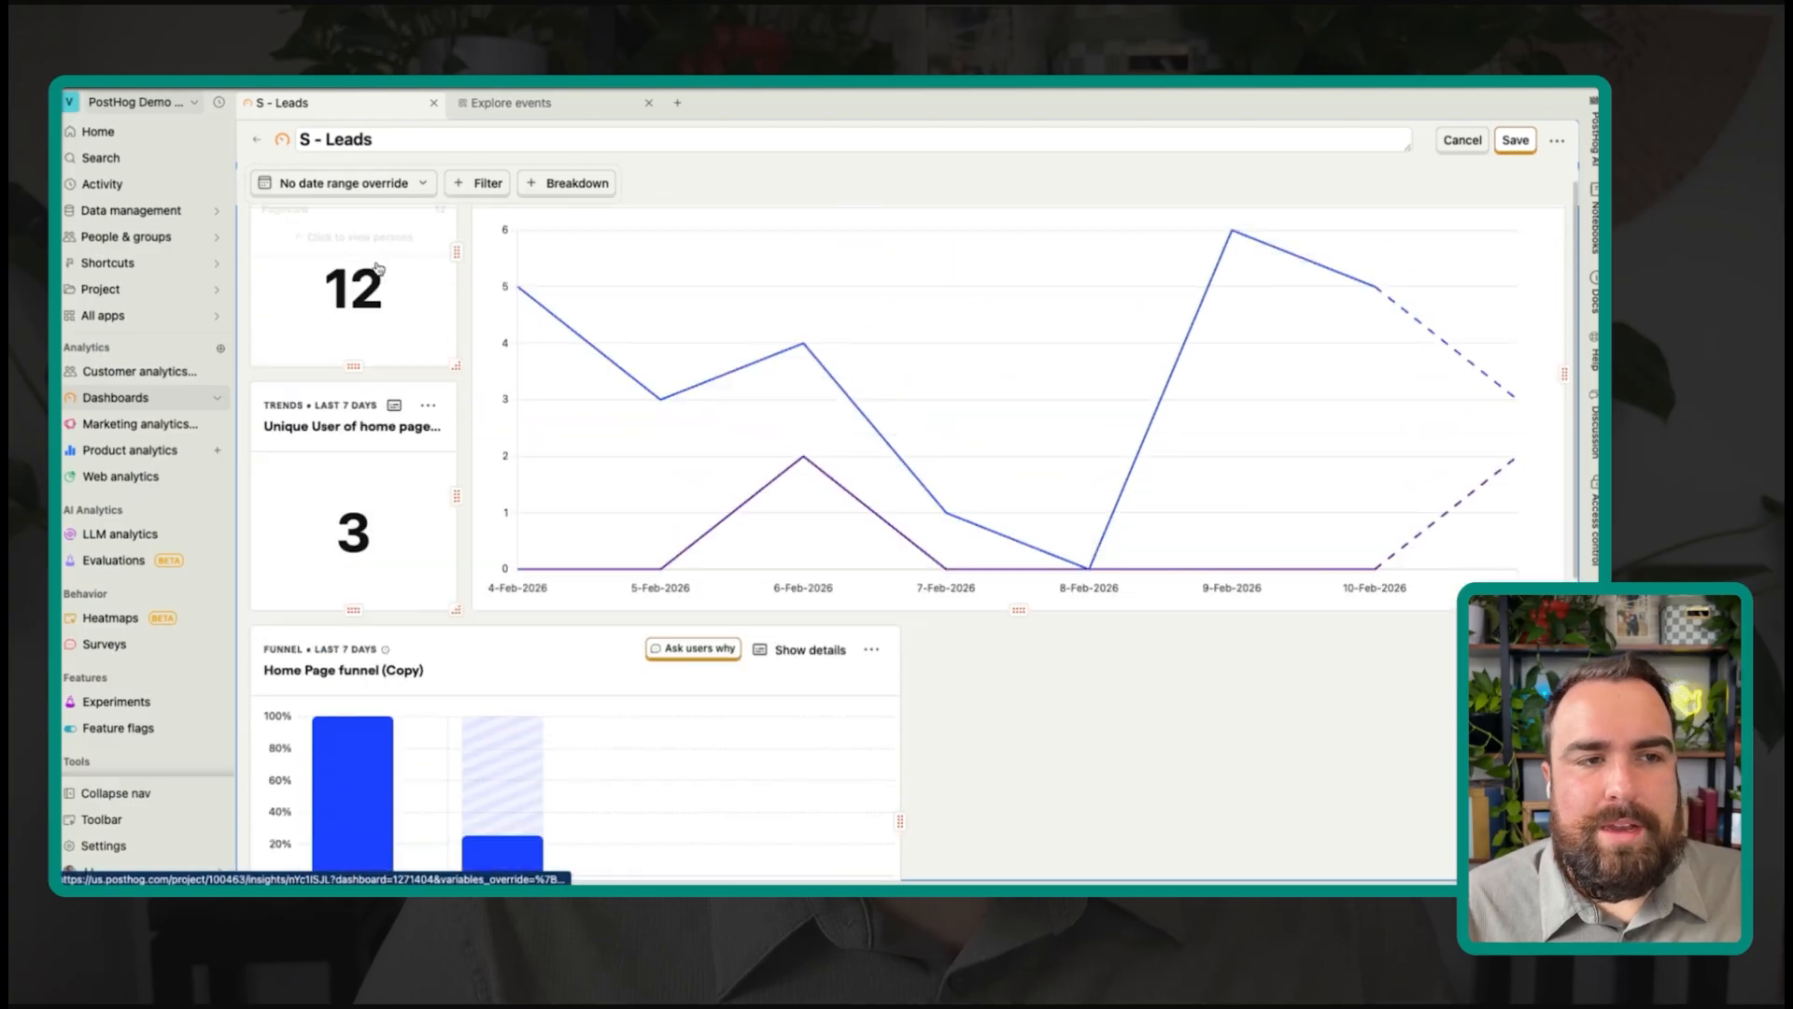
pyautogui.scroll(-4, 348, 557)
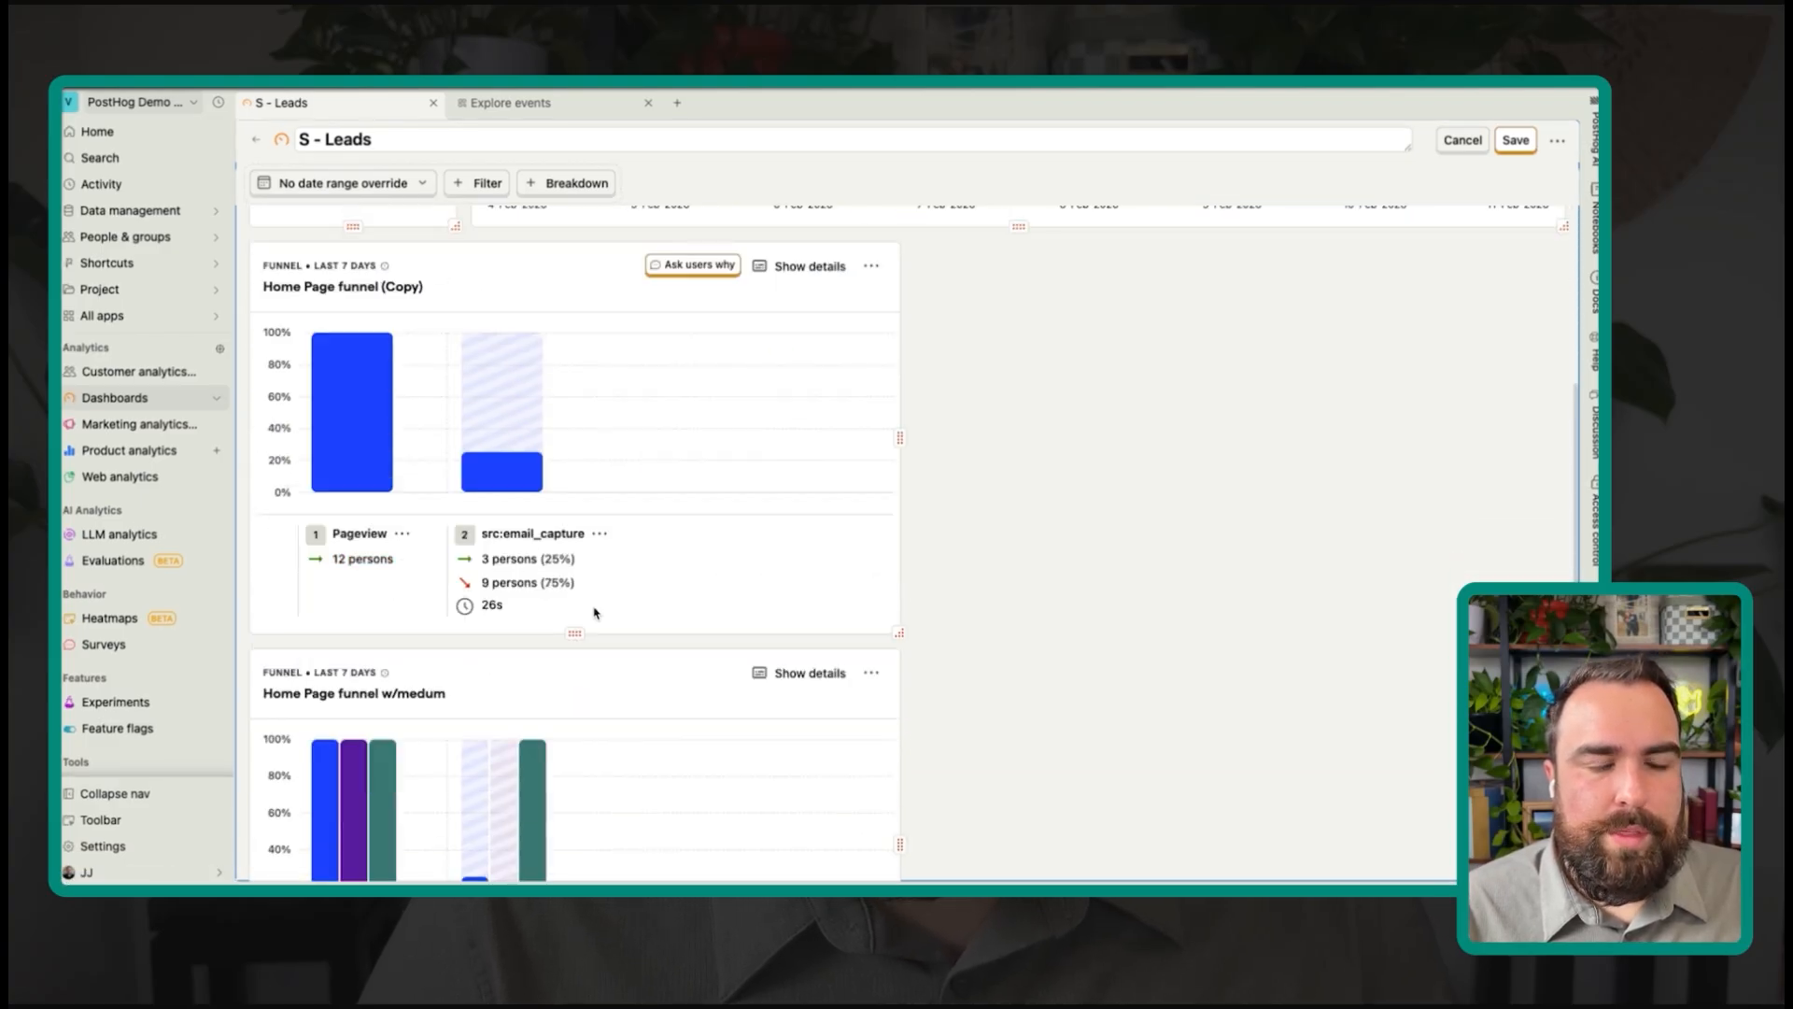
pyautogui.scroll(1, 564, 536)
pyautogui.scroll(-2, 1069, 402)
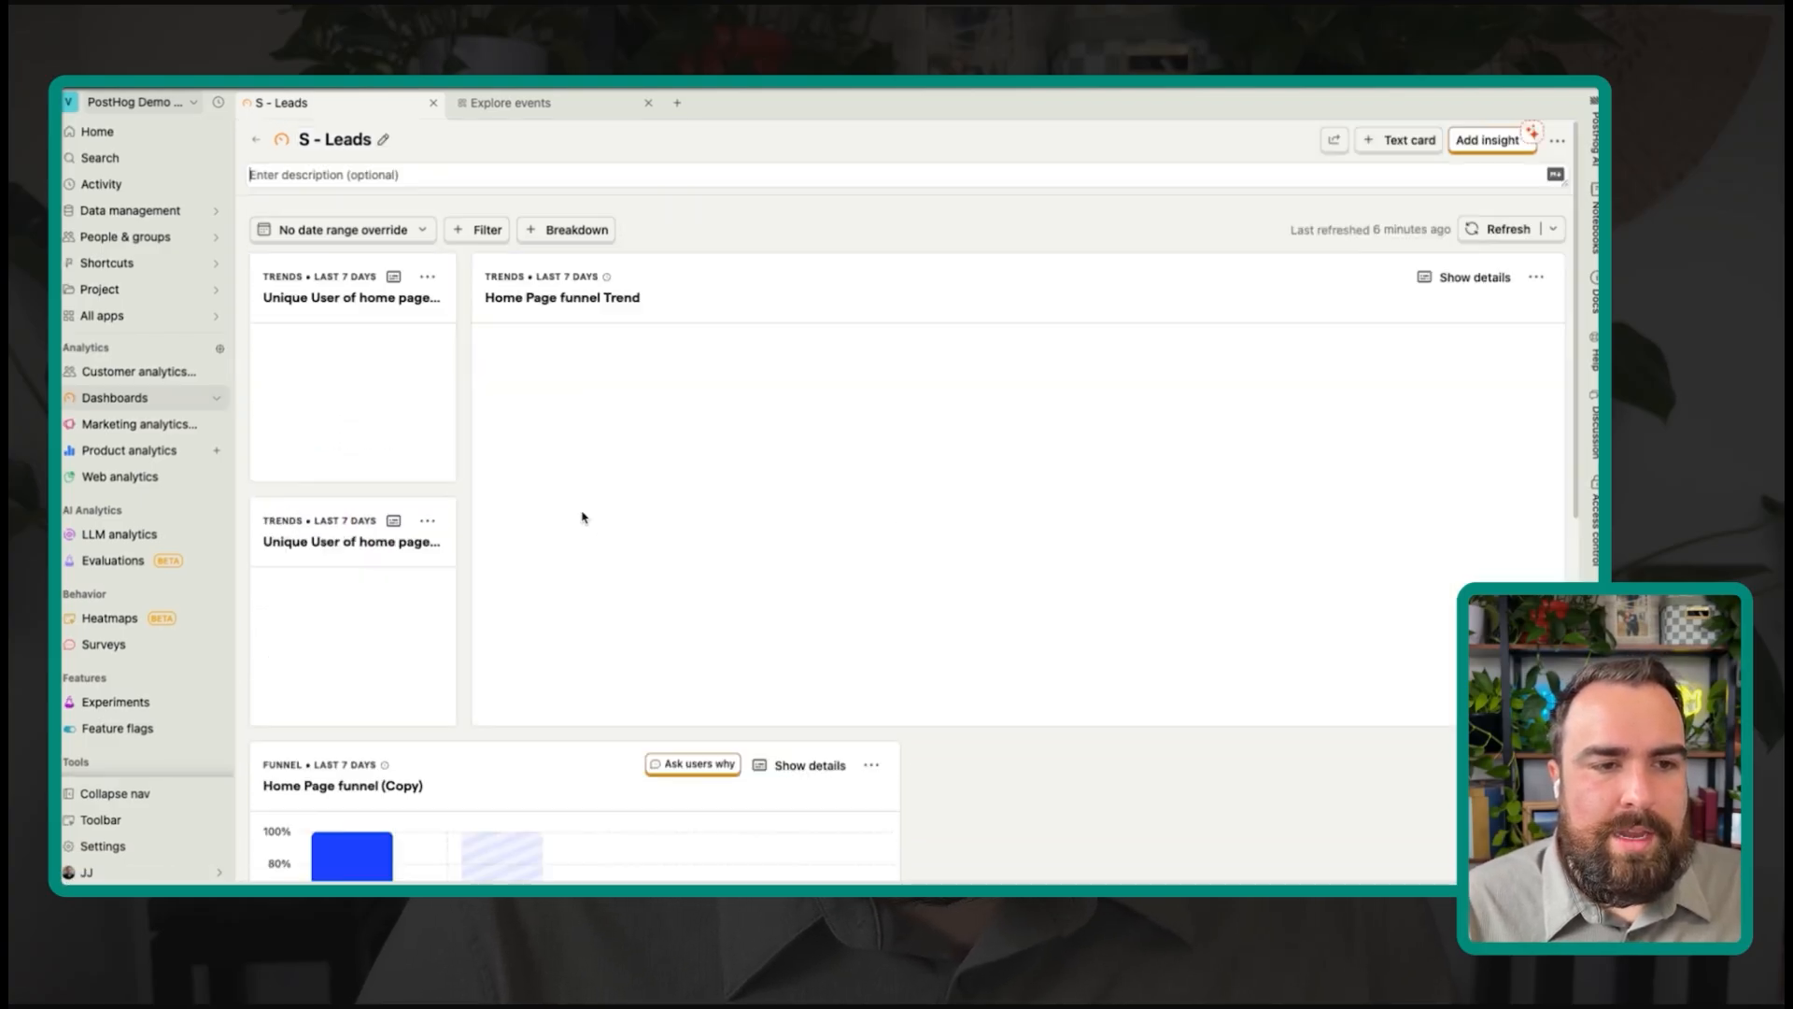
pyautogui.scroll(-7, 569, 525)
pyautogui.press('e')
pyautogui.moveTo(540, 505); pyautogui.dragTo(1214, 621)
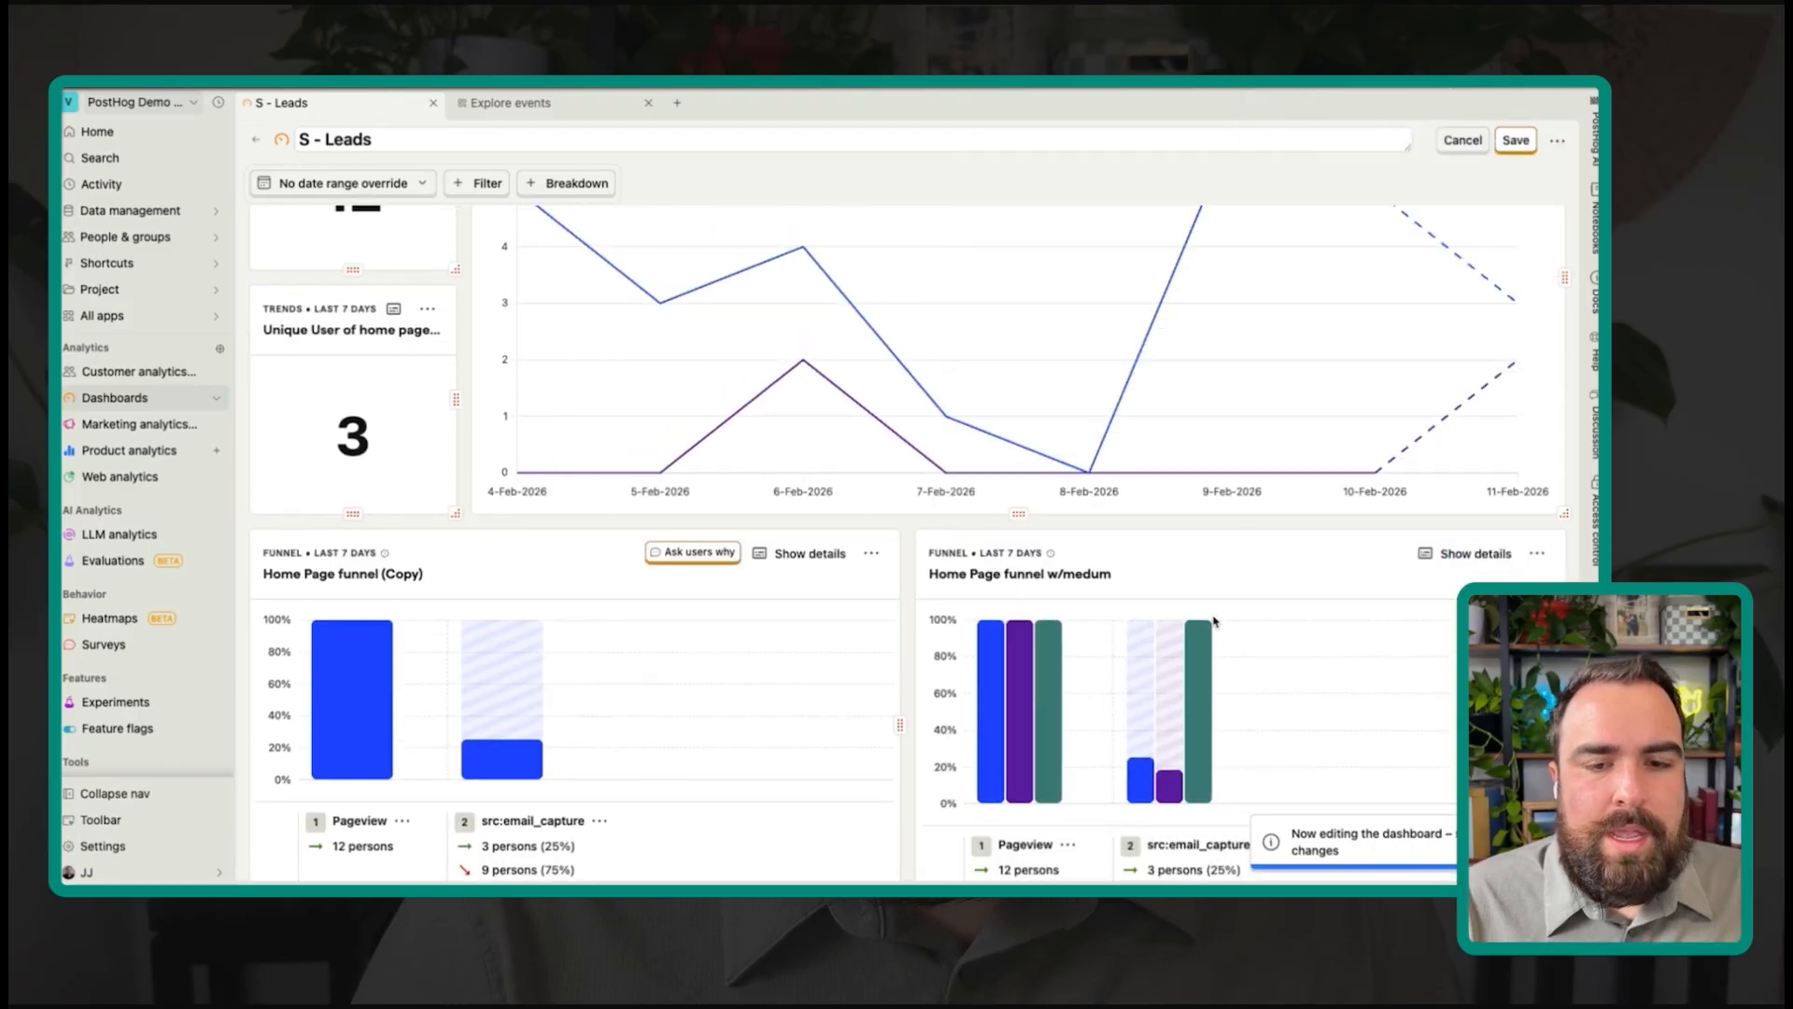
pyautogui.scroll(-1, 1007, 699)
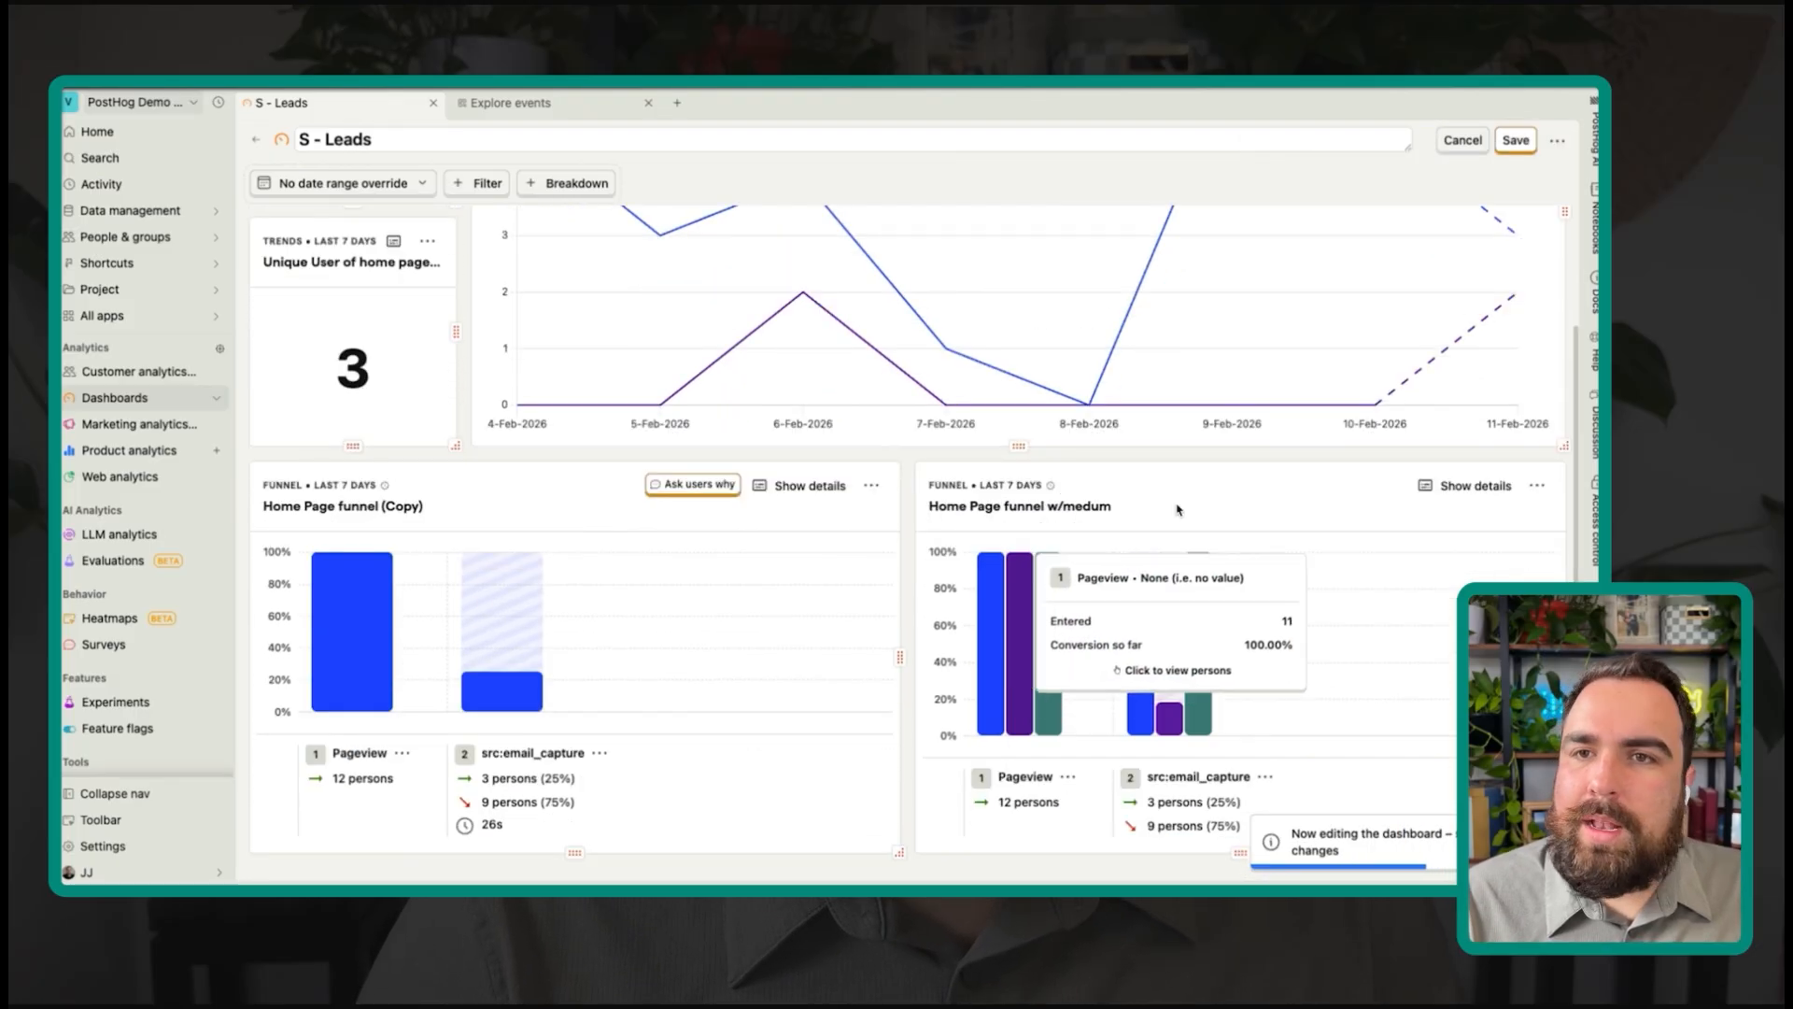
pyautogui.click(1516, 143)
# Step: Review the saved S - Leads layout, then switch the dashboard back into edit mode
pyautogui.scroll(-3, 952, 374)
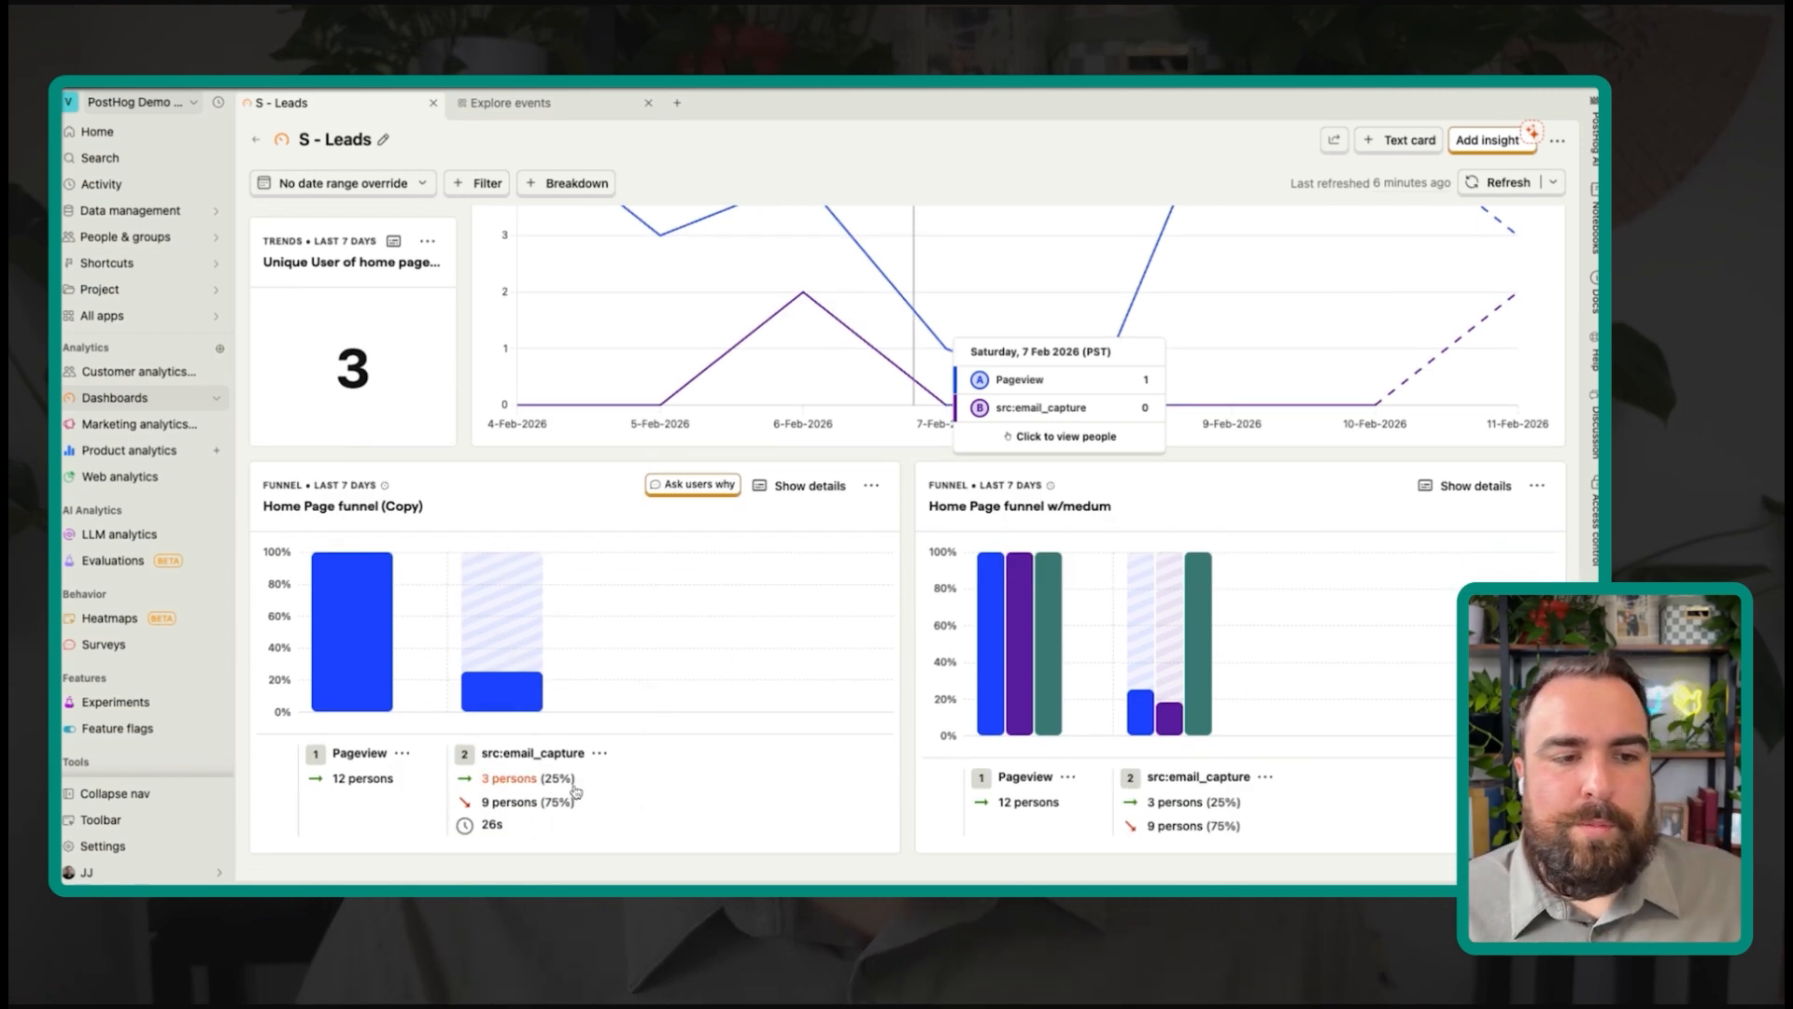
pyautogui.scroll(3, 620, 569)
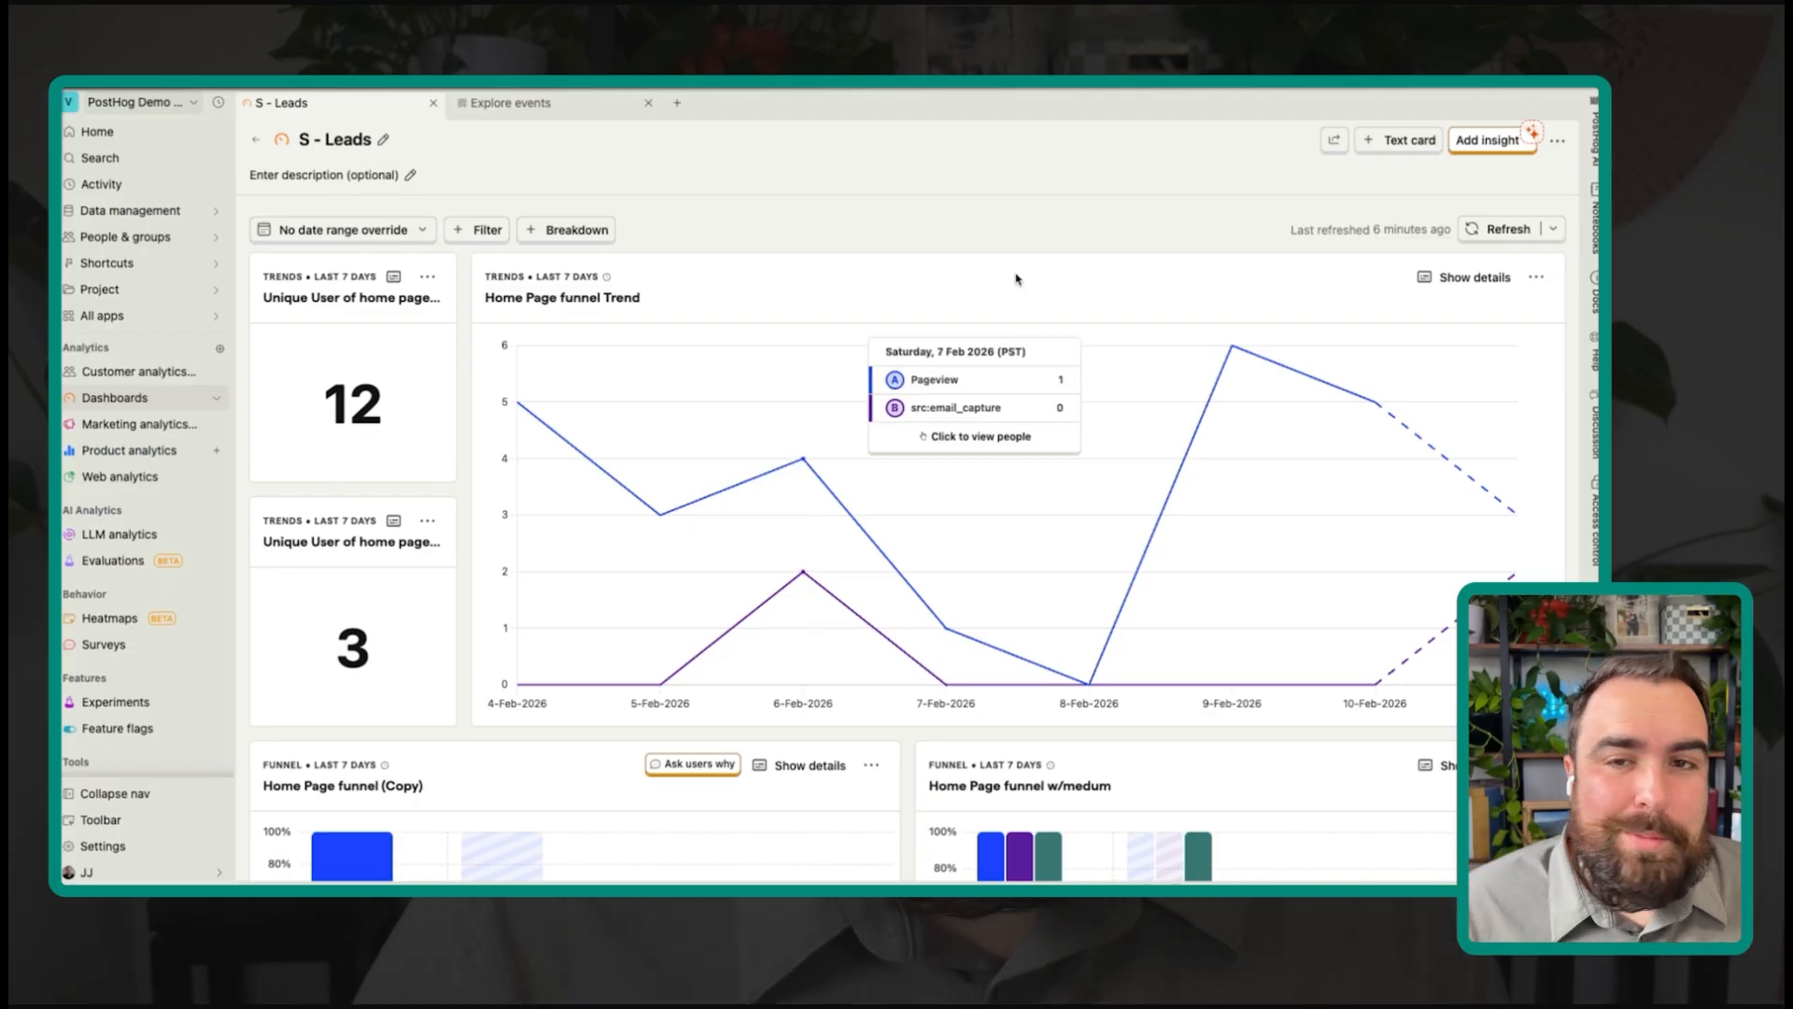
pyautogui.press('e')
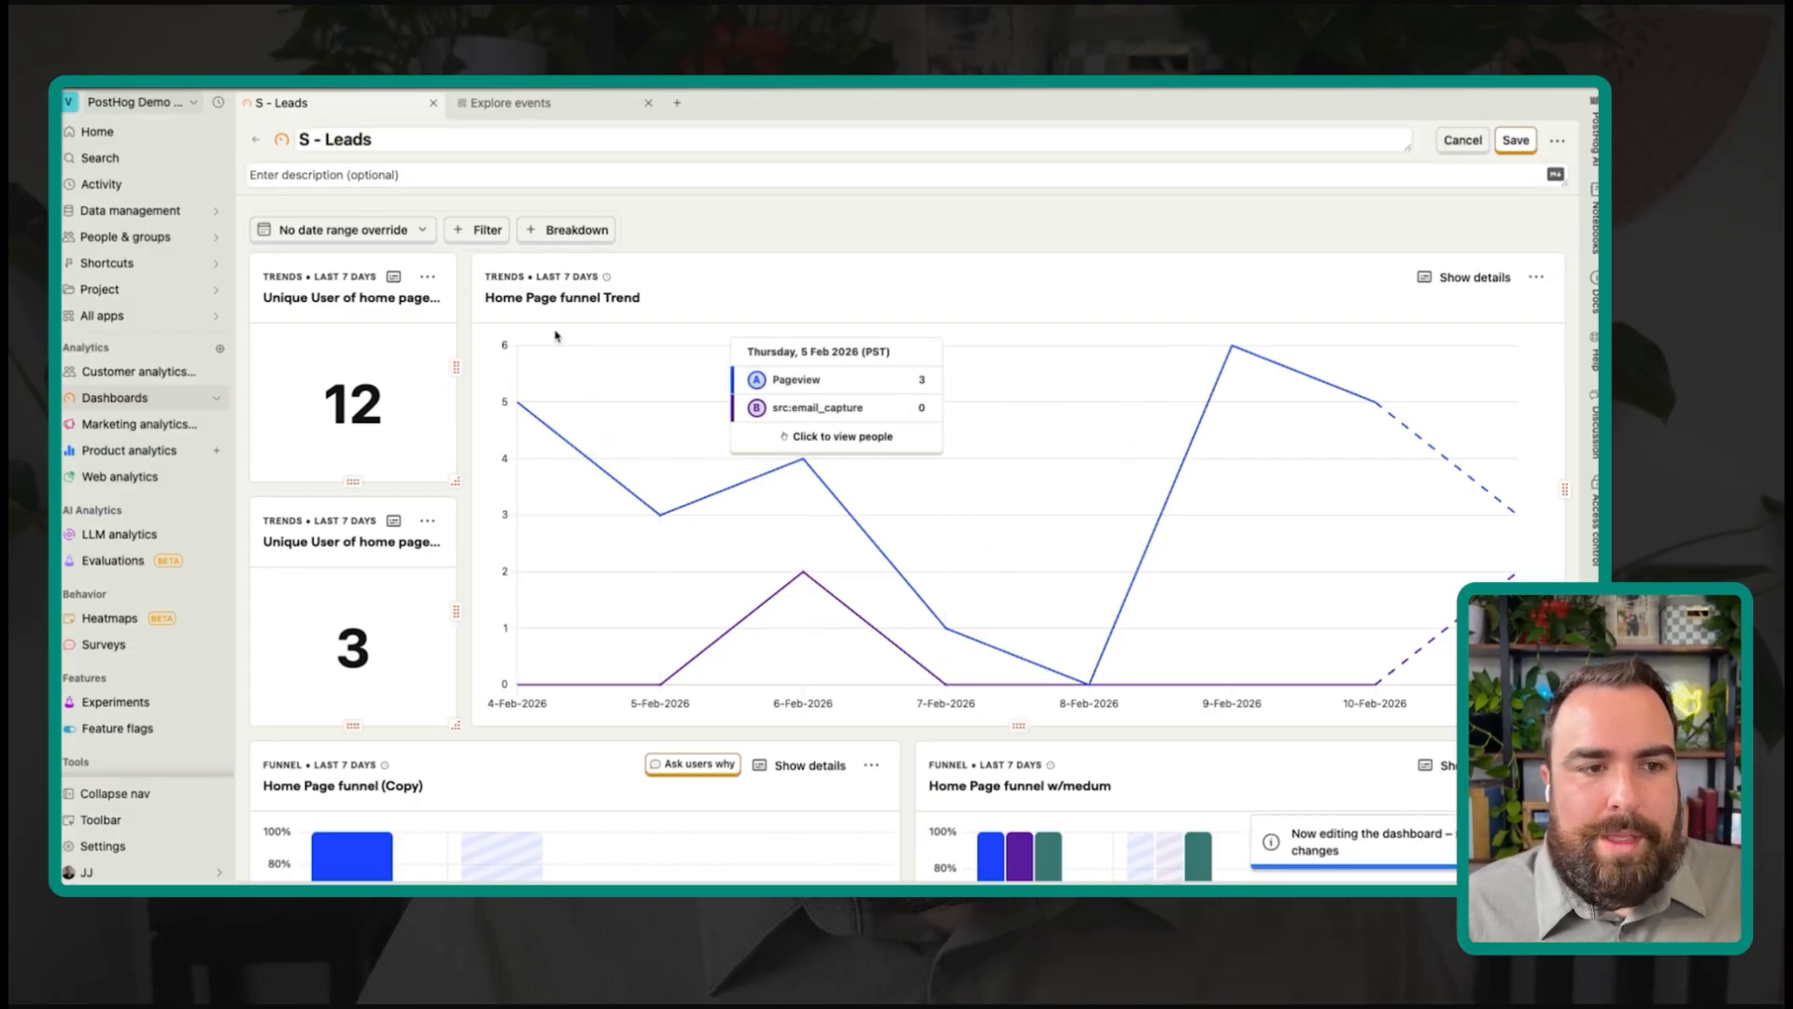
# Step: Duplicate the 12-user scorecard and move the copy into the dashboard's top-left slot
pyautogui.click(429, 279)
pyautogui.click(372, 440)
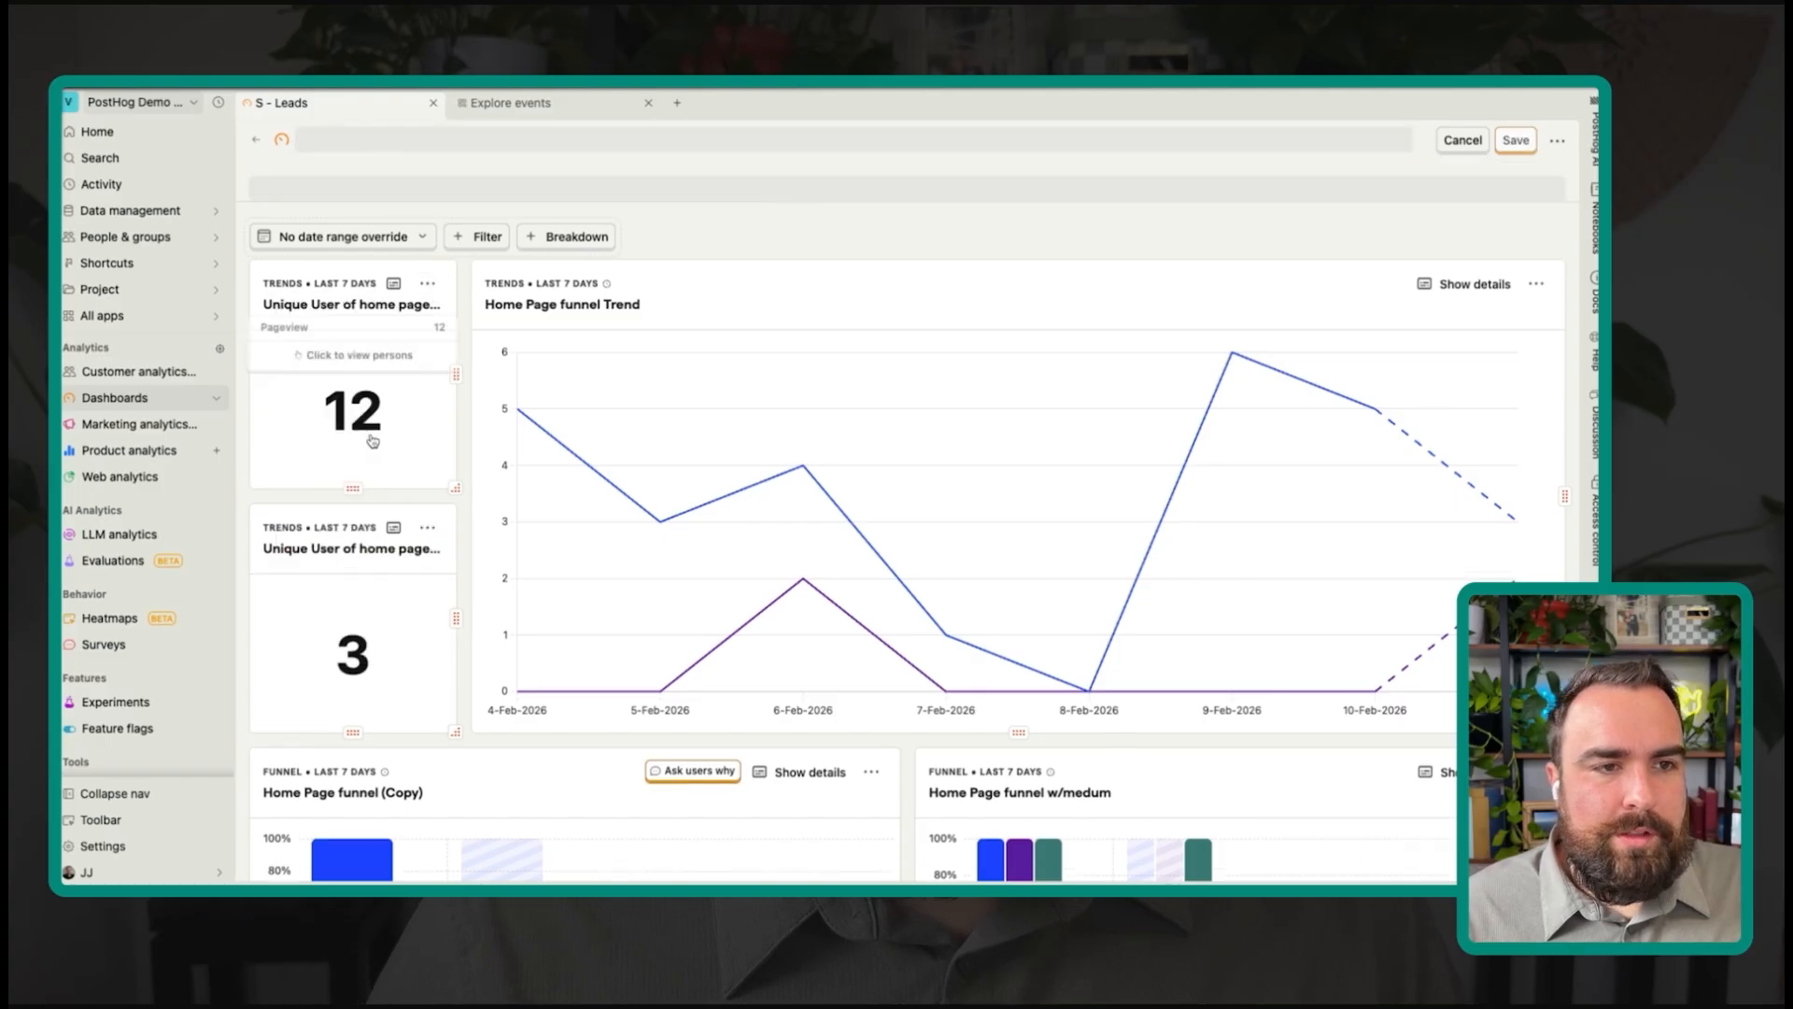
pyautogui.scroll(-5, 552, 503)
pyautogui.scroll(1, 551, 498)
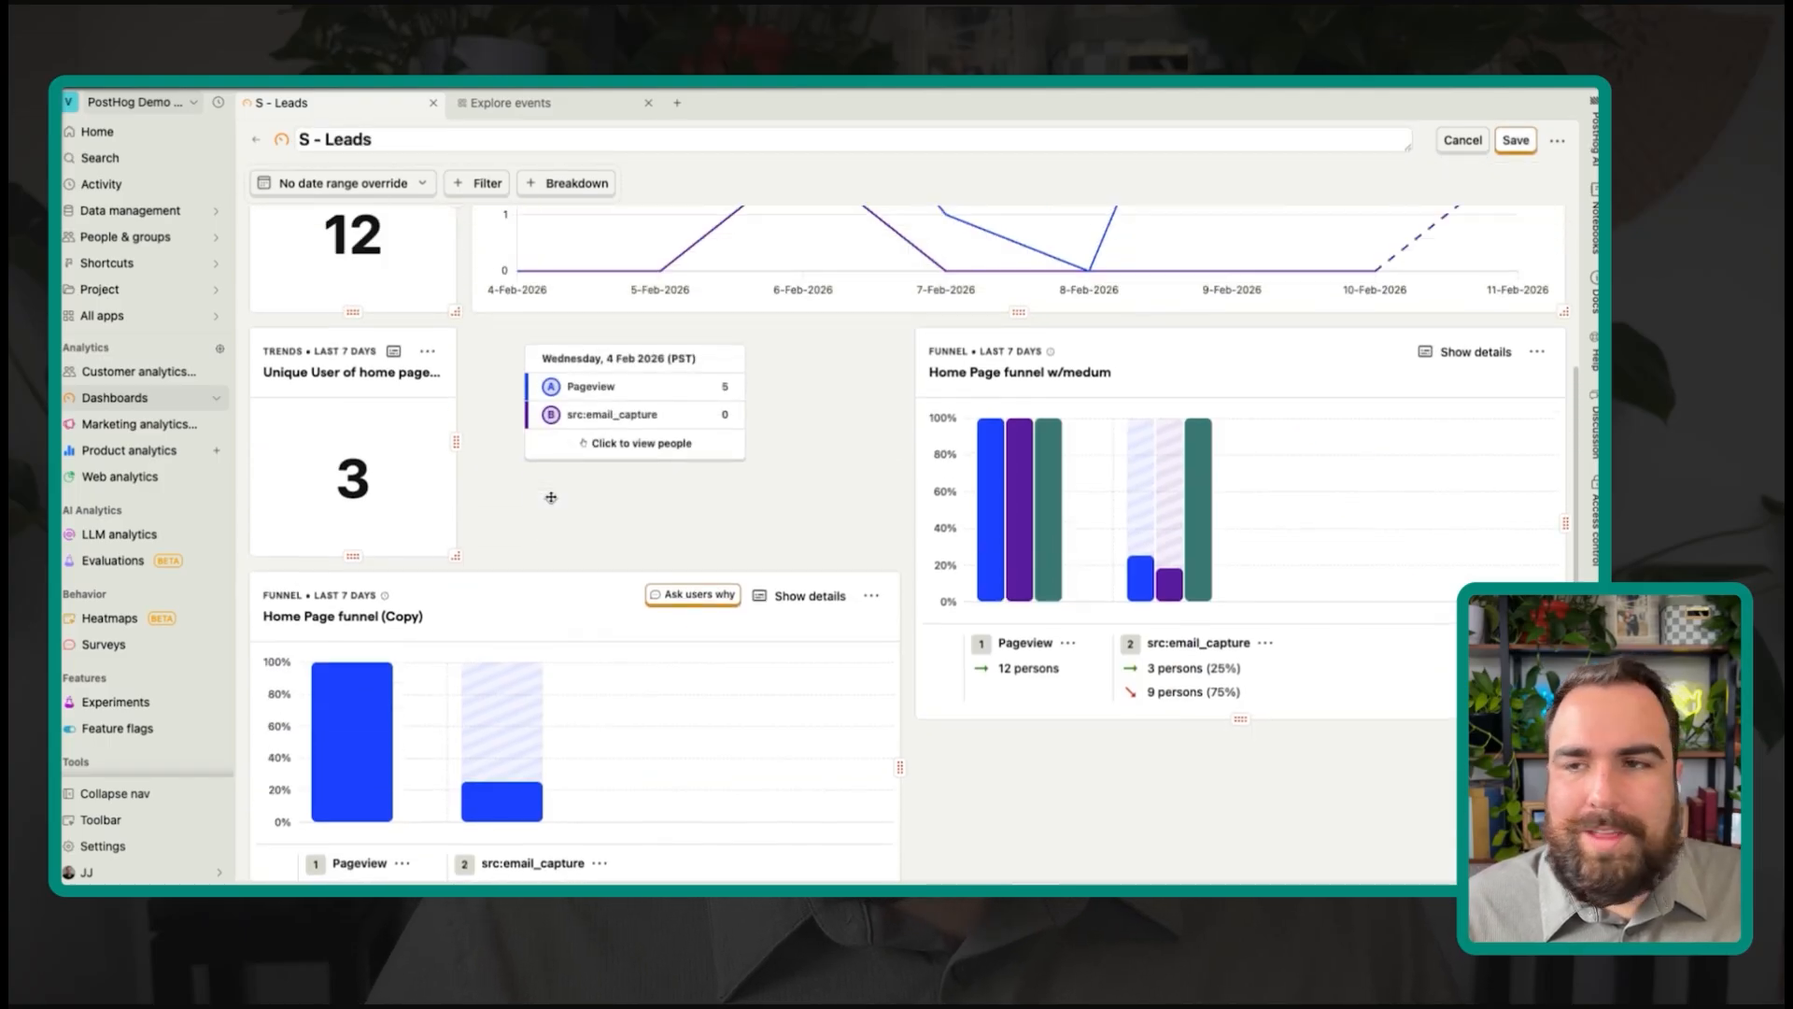
pyautogui.scroll(2, 514, 591)
pyautogui.scroll(1, 390, 659)
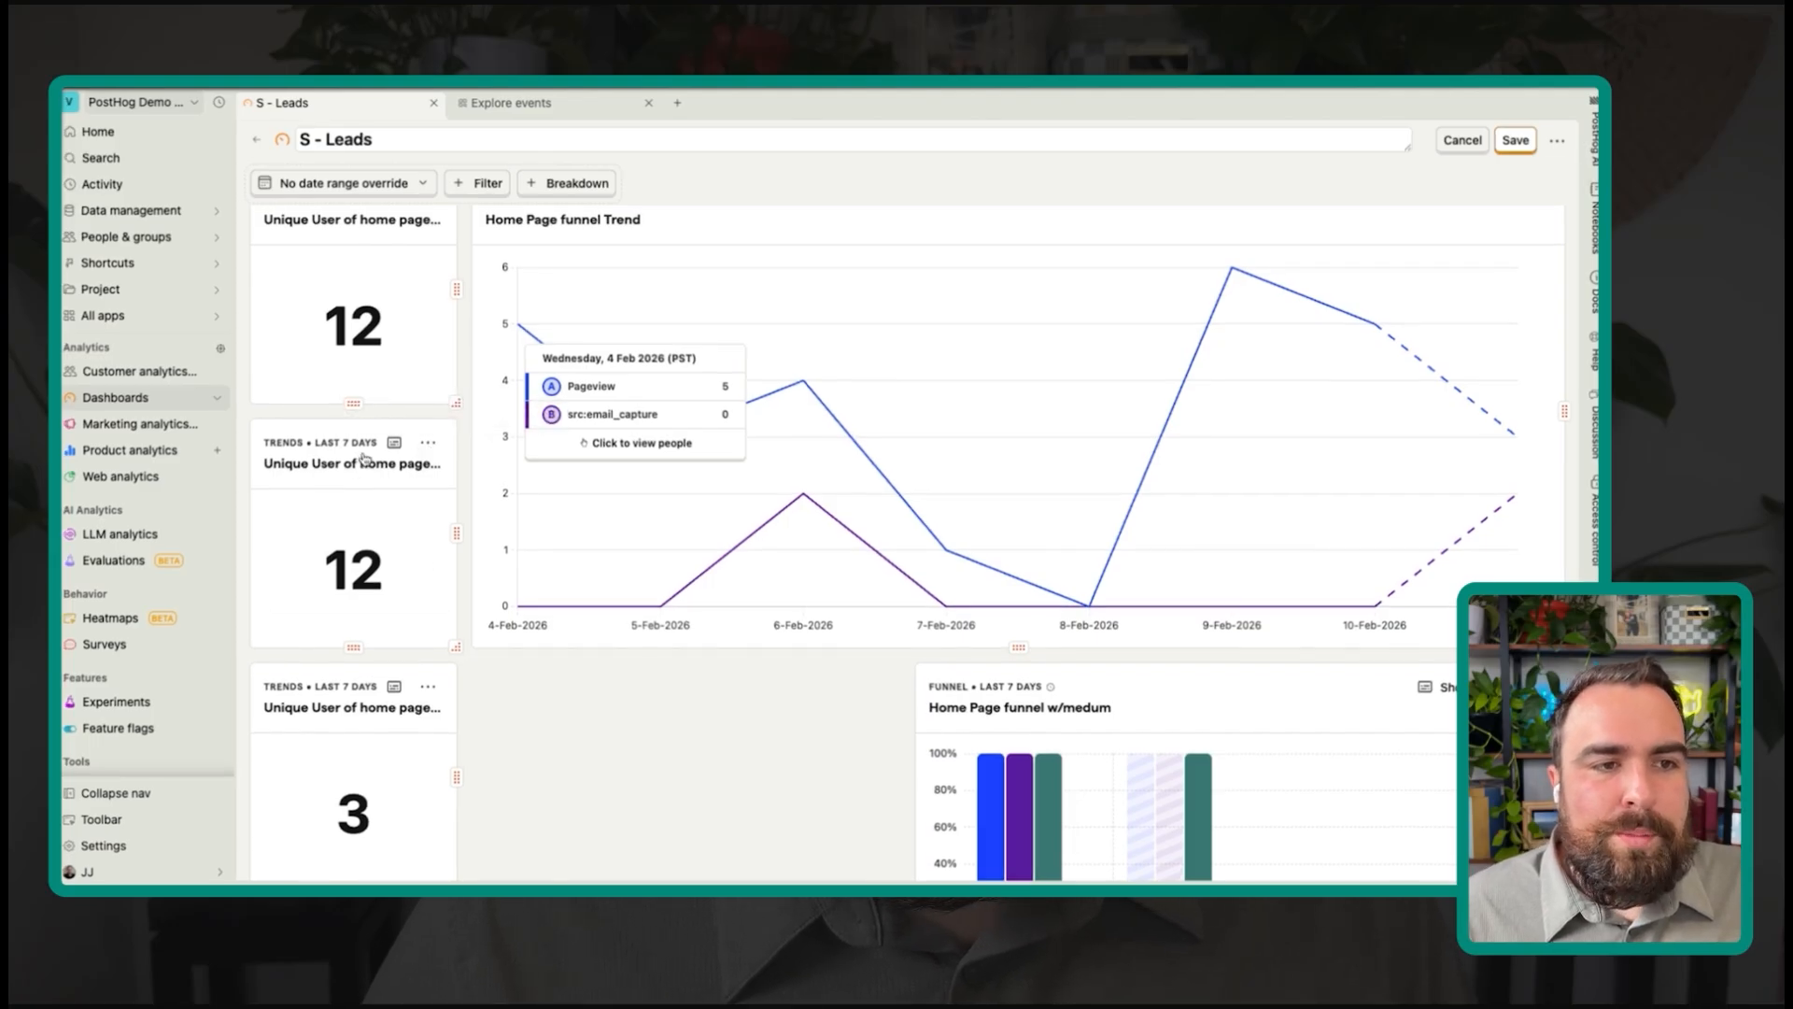
pyautogui.moveTo(392, 428); pyautogui.dragTo(400, 200)
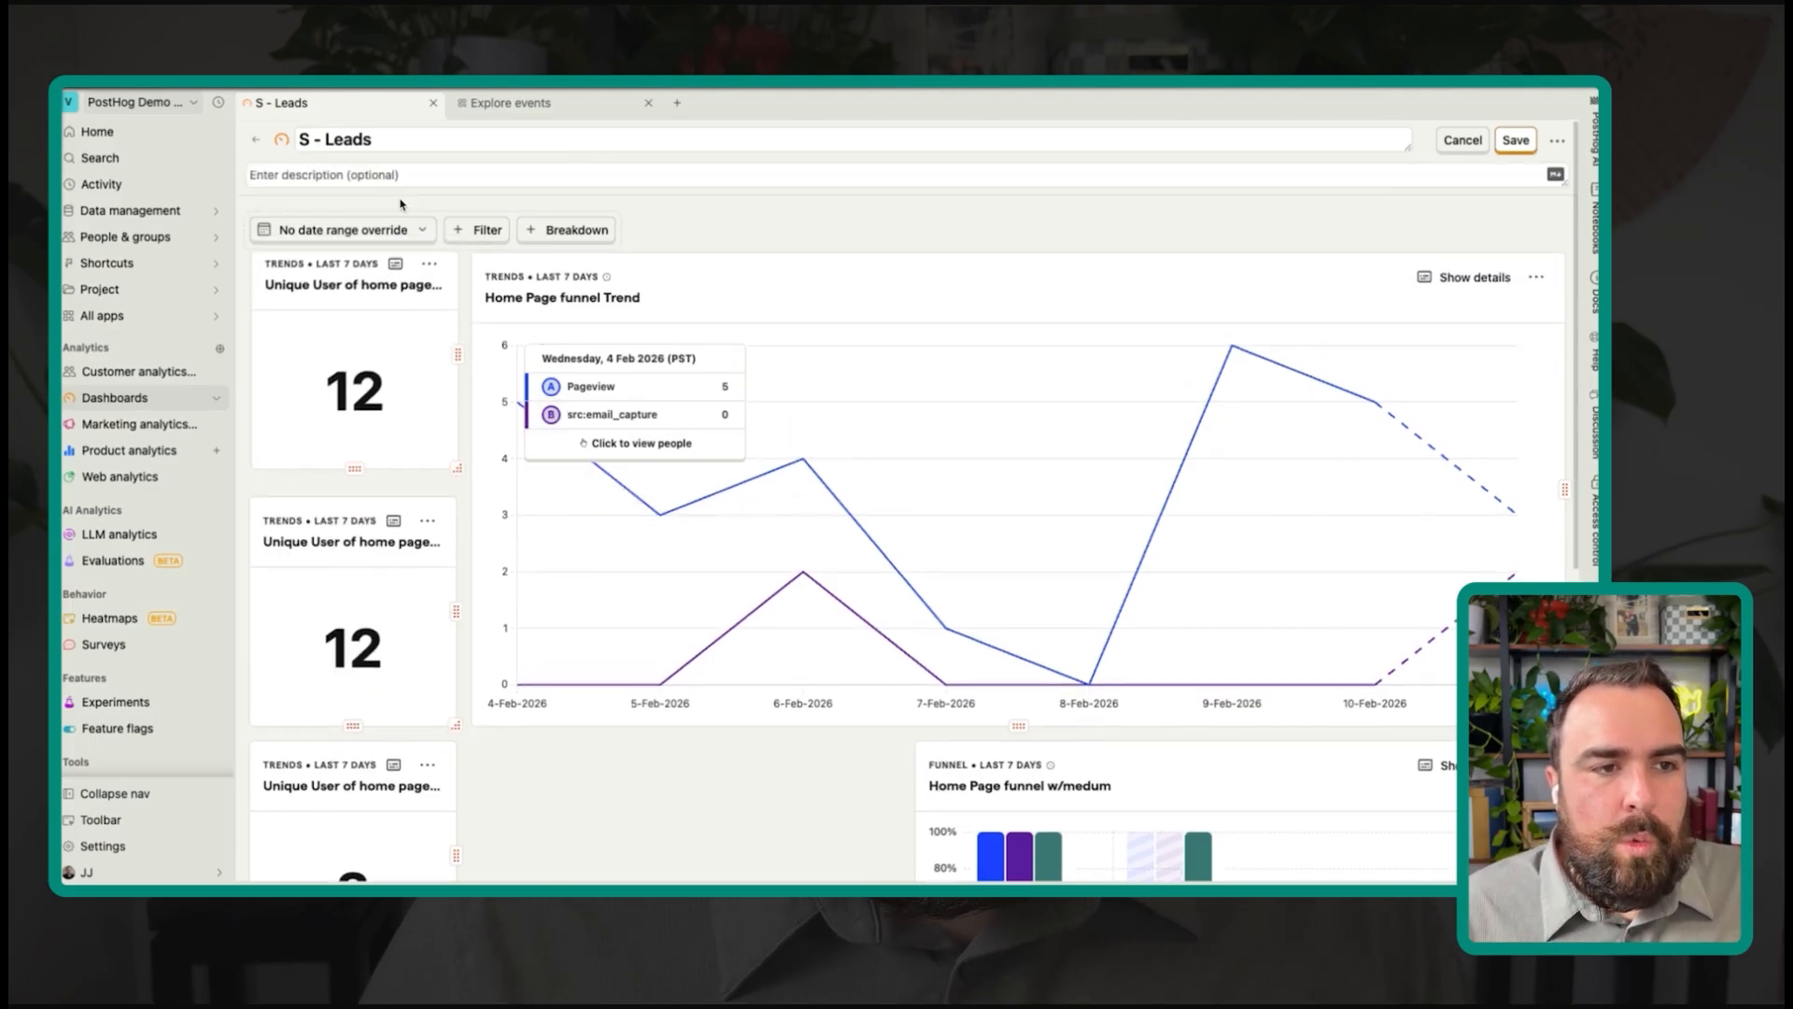
# Step: Cancel a rename of the copied scorecard, keeping its name, and open the copy for editing
pyautogui.scroll(-1, 413, 816)
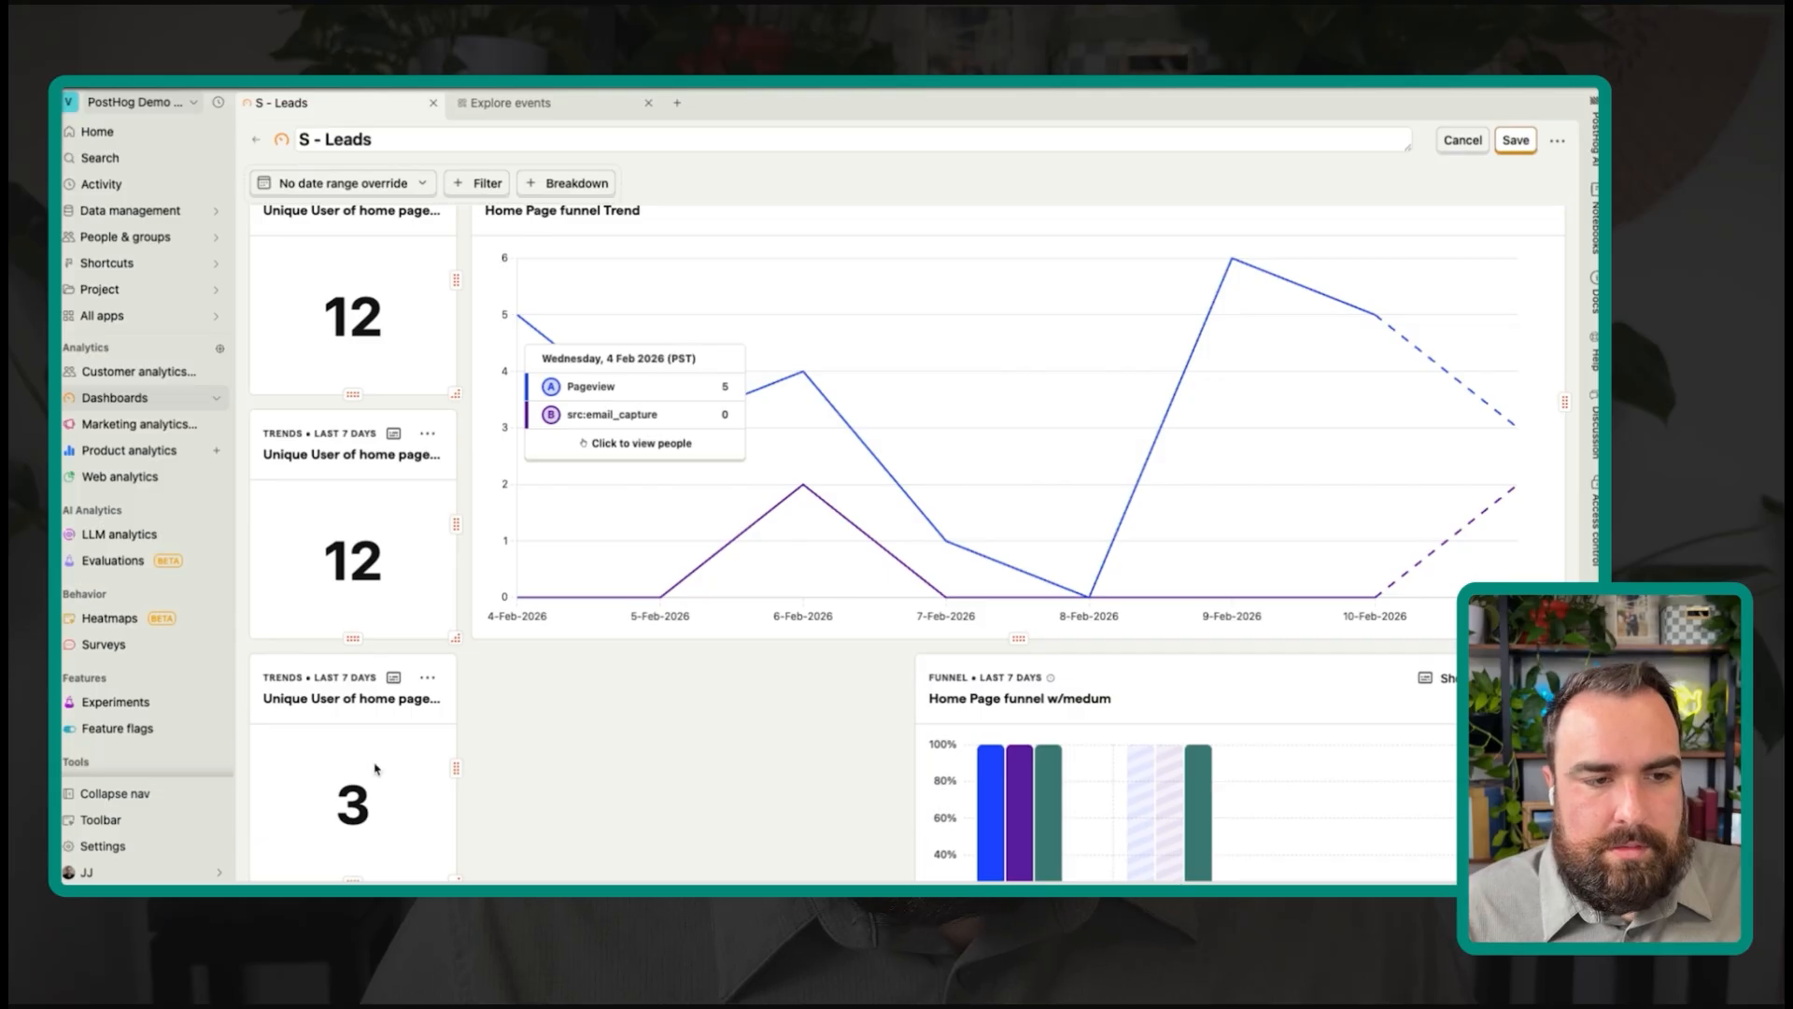
pyautogui.scroll(1, 326, 387)
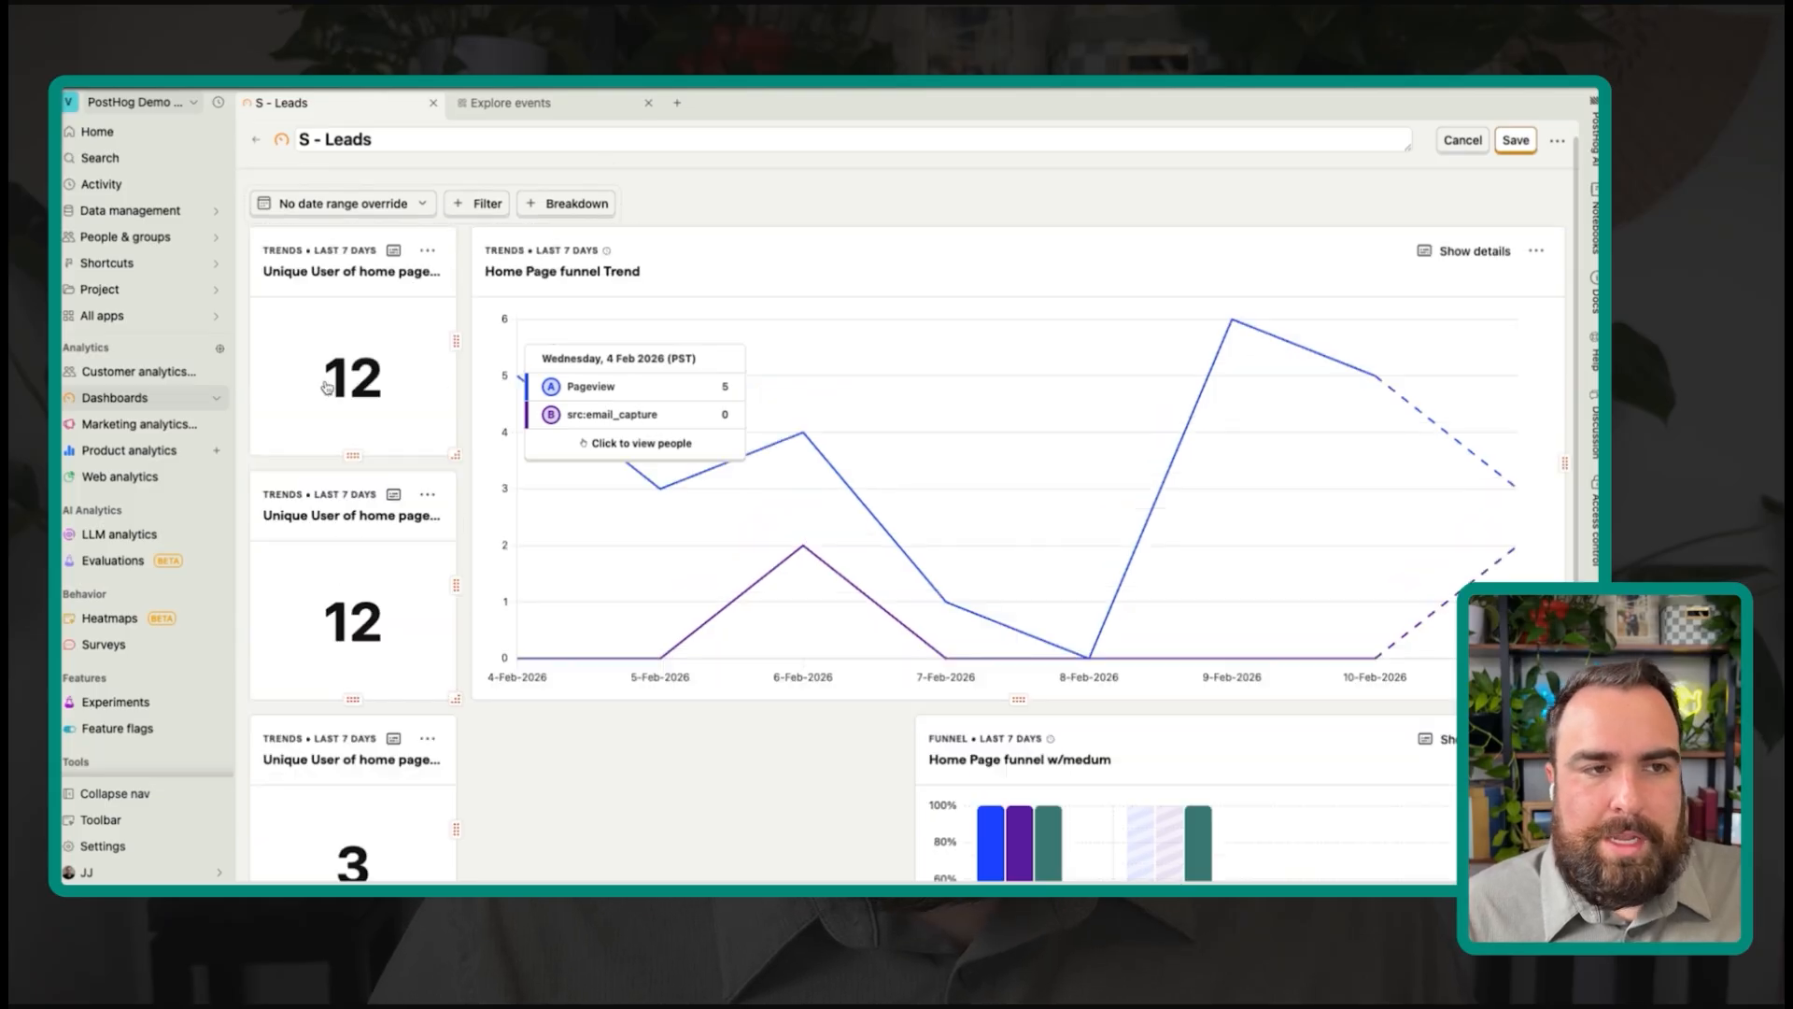
pyautogui.click(427, 250)
pyautogui.click(379, 350)
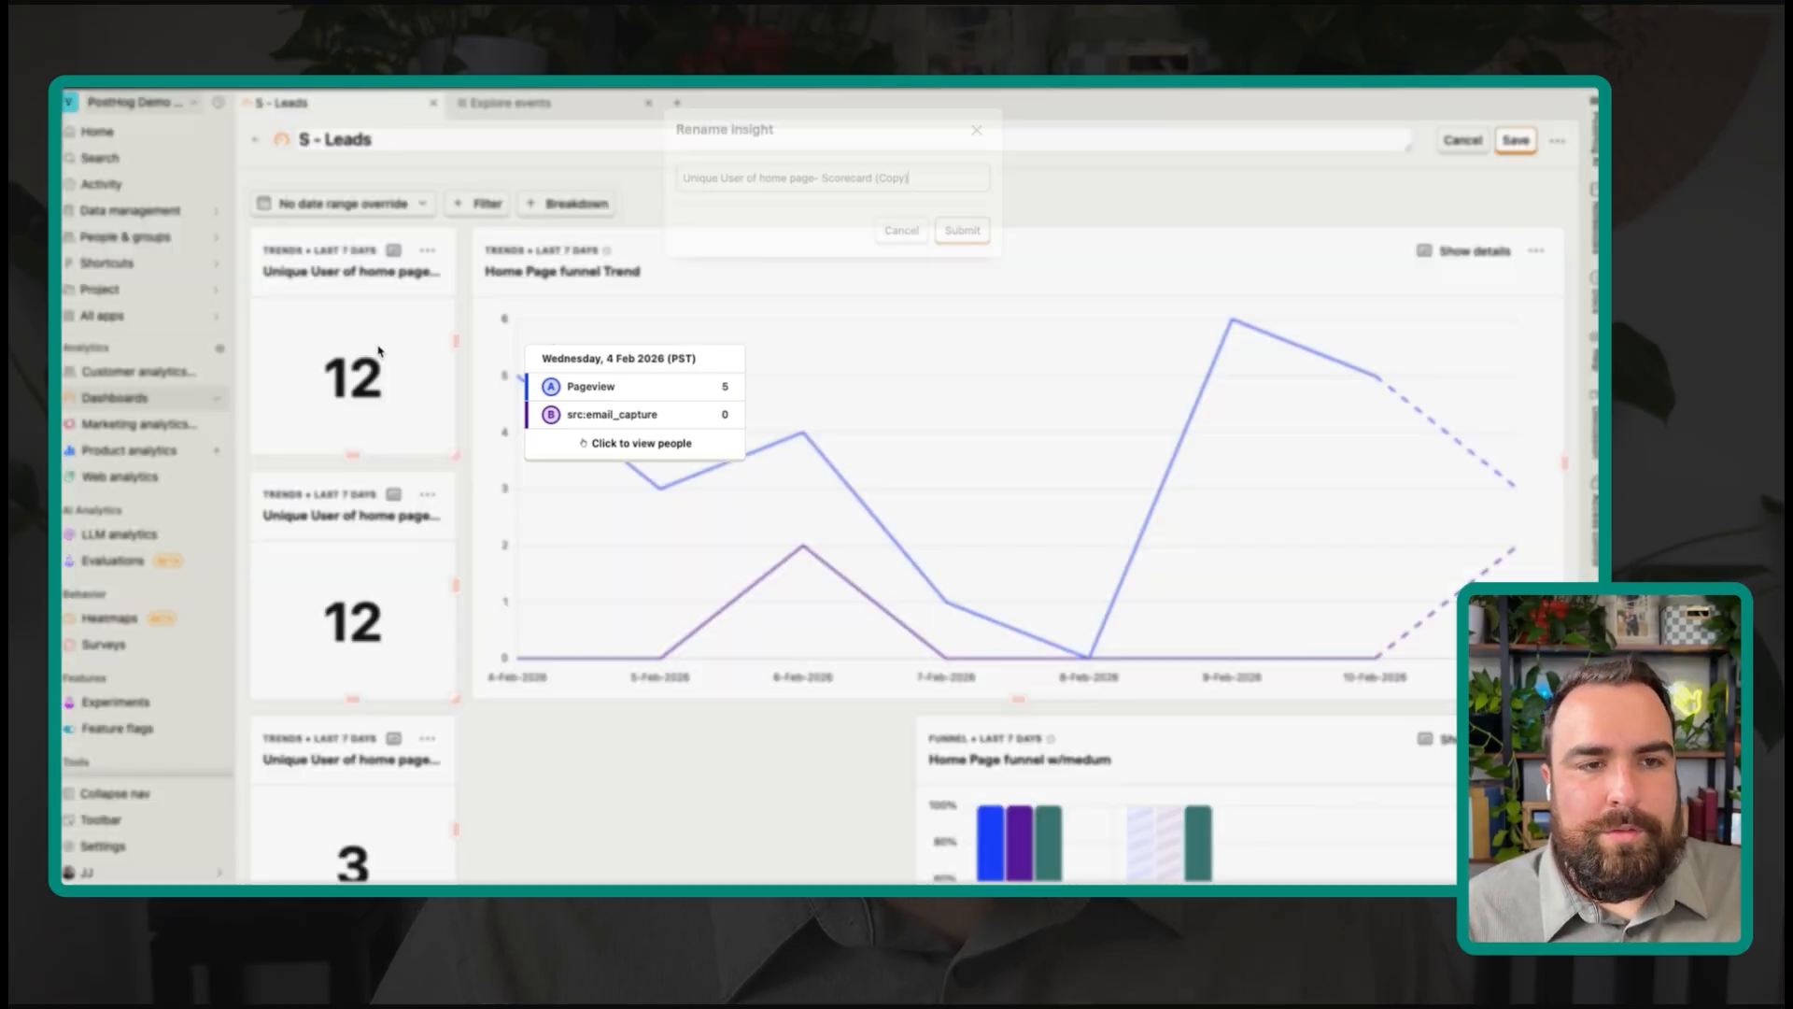
pyautogui.click(995, 123)
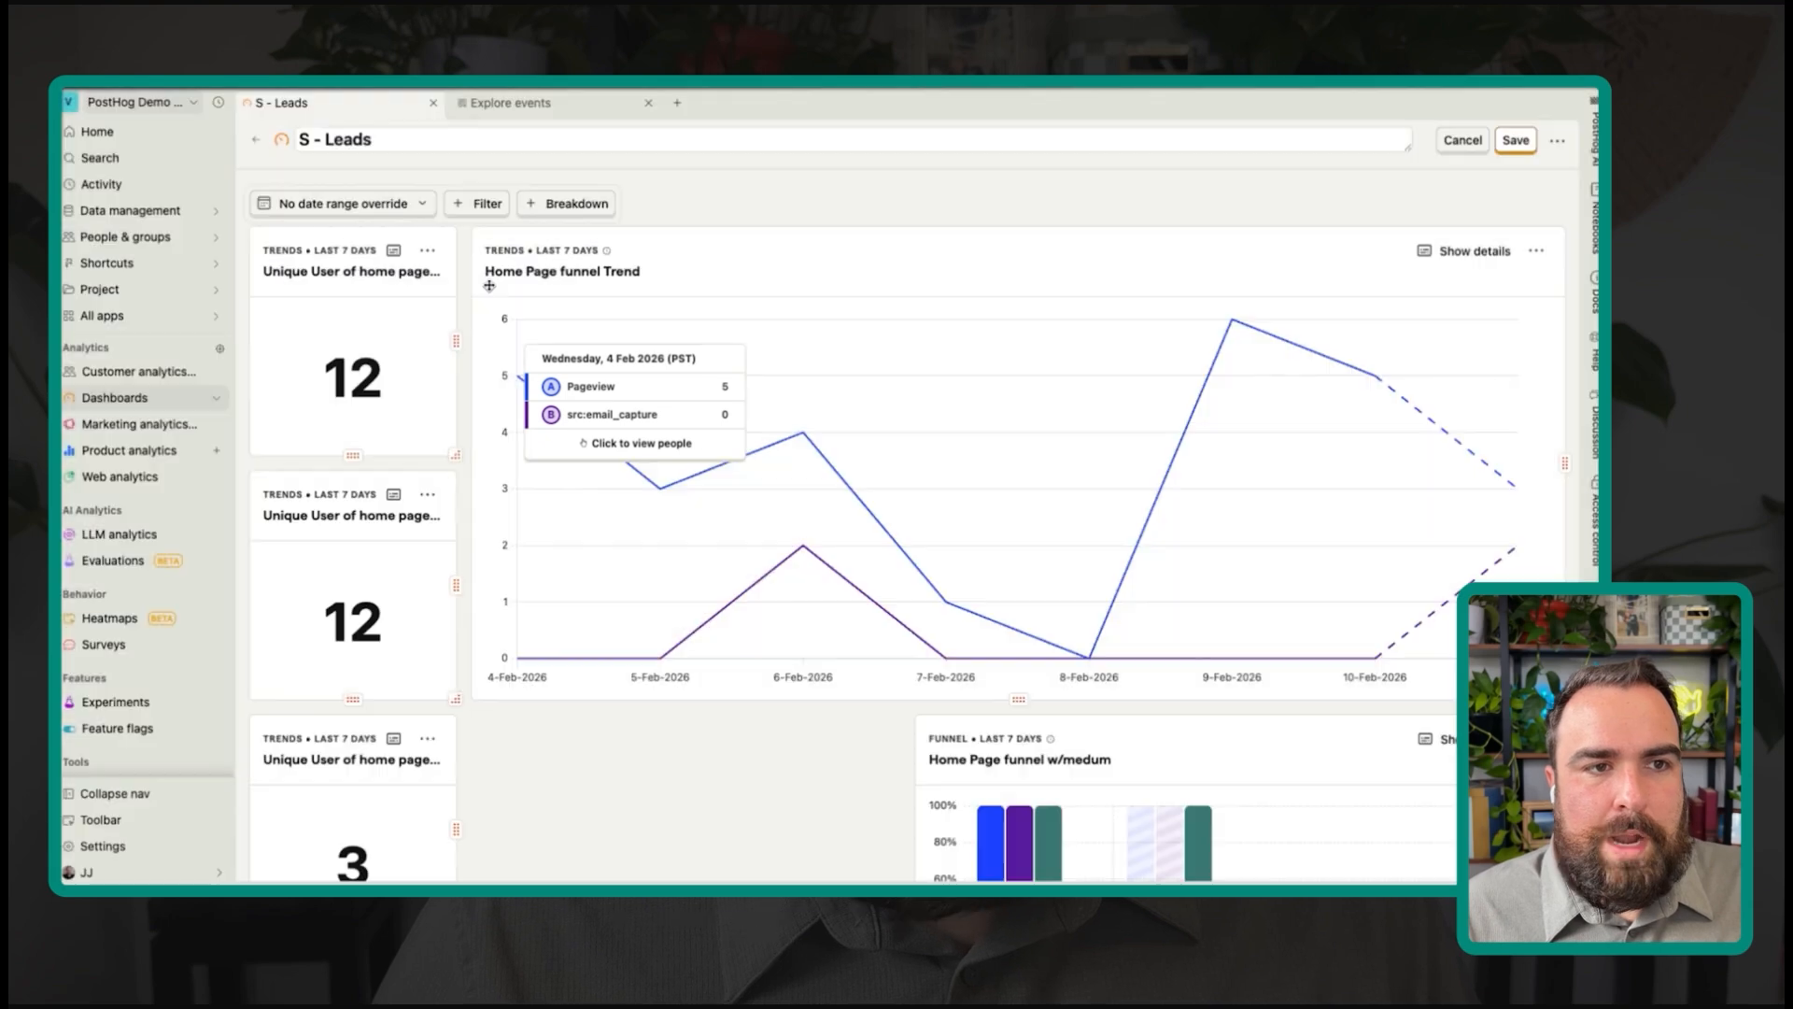
pyautogui.click(427, 252)
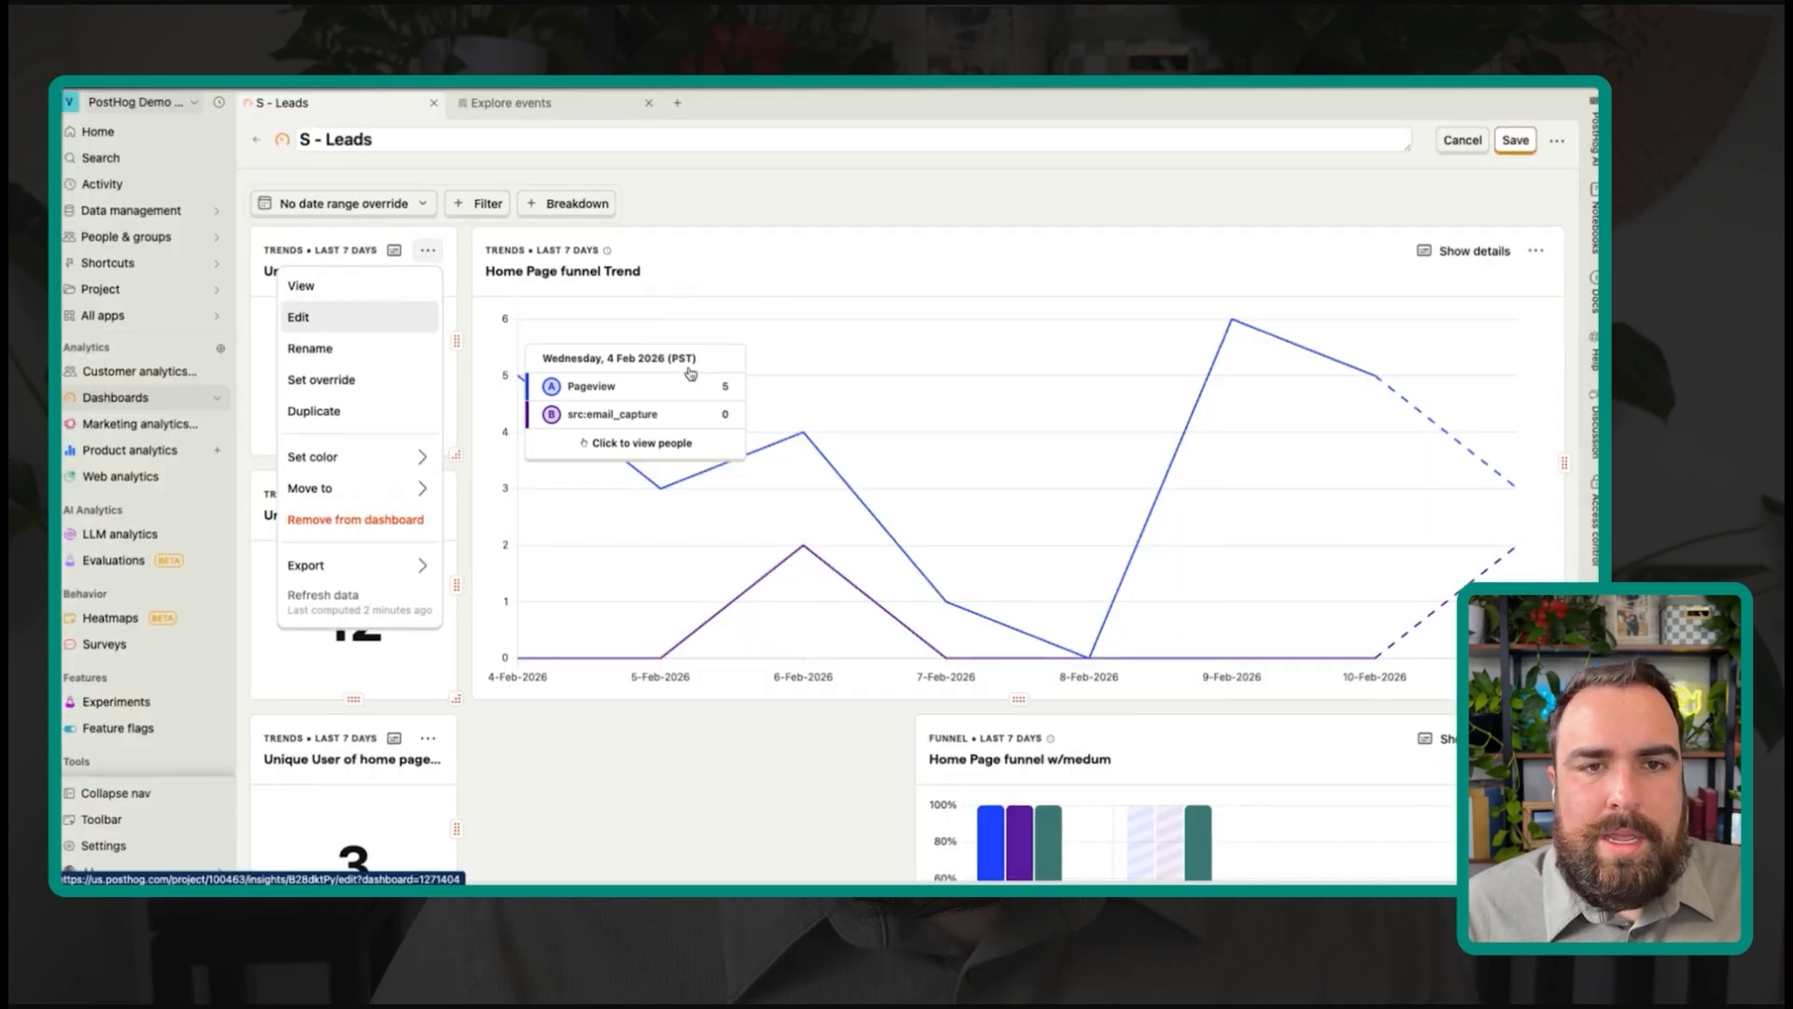
pyautogui.click(391, 318)
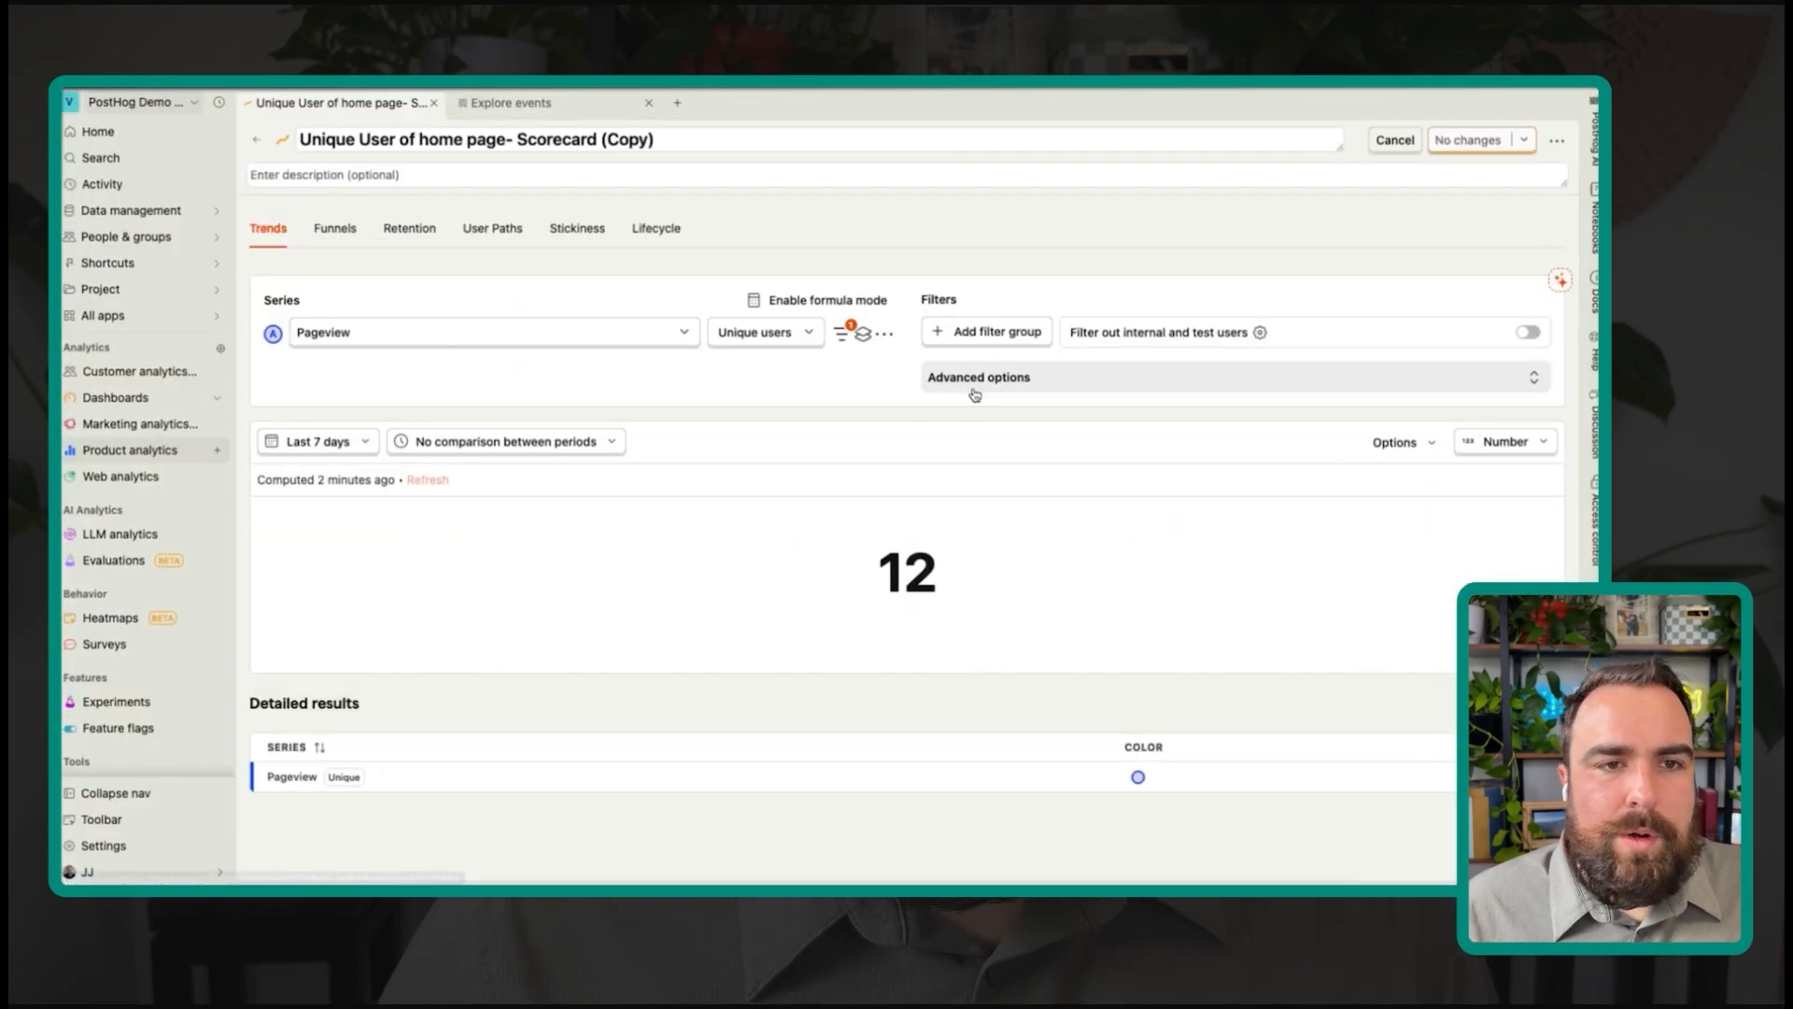
# Step: Discard a combined Pageview/email event group and add Pageview variable A plus a second variable B
pyautogui.click(865, 335)
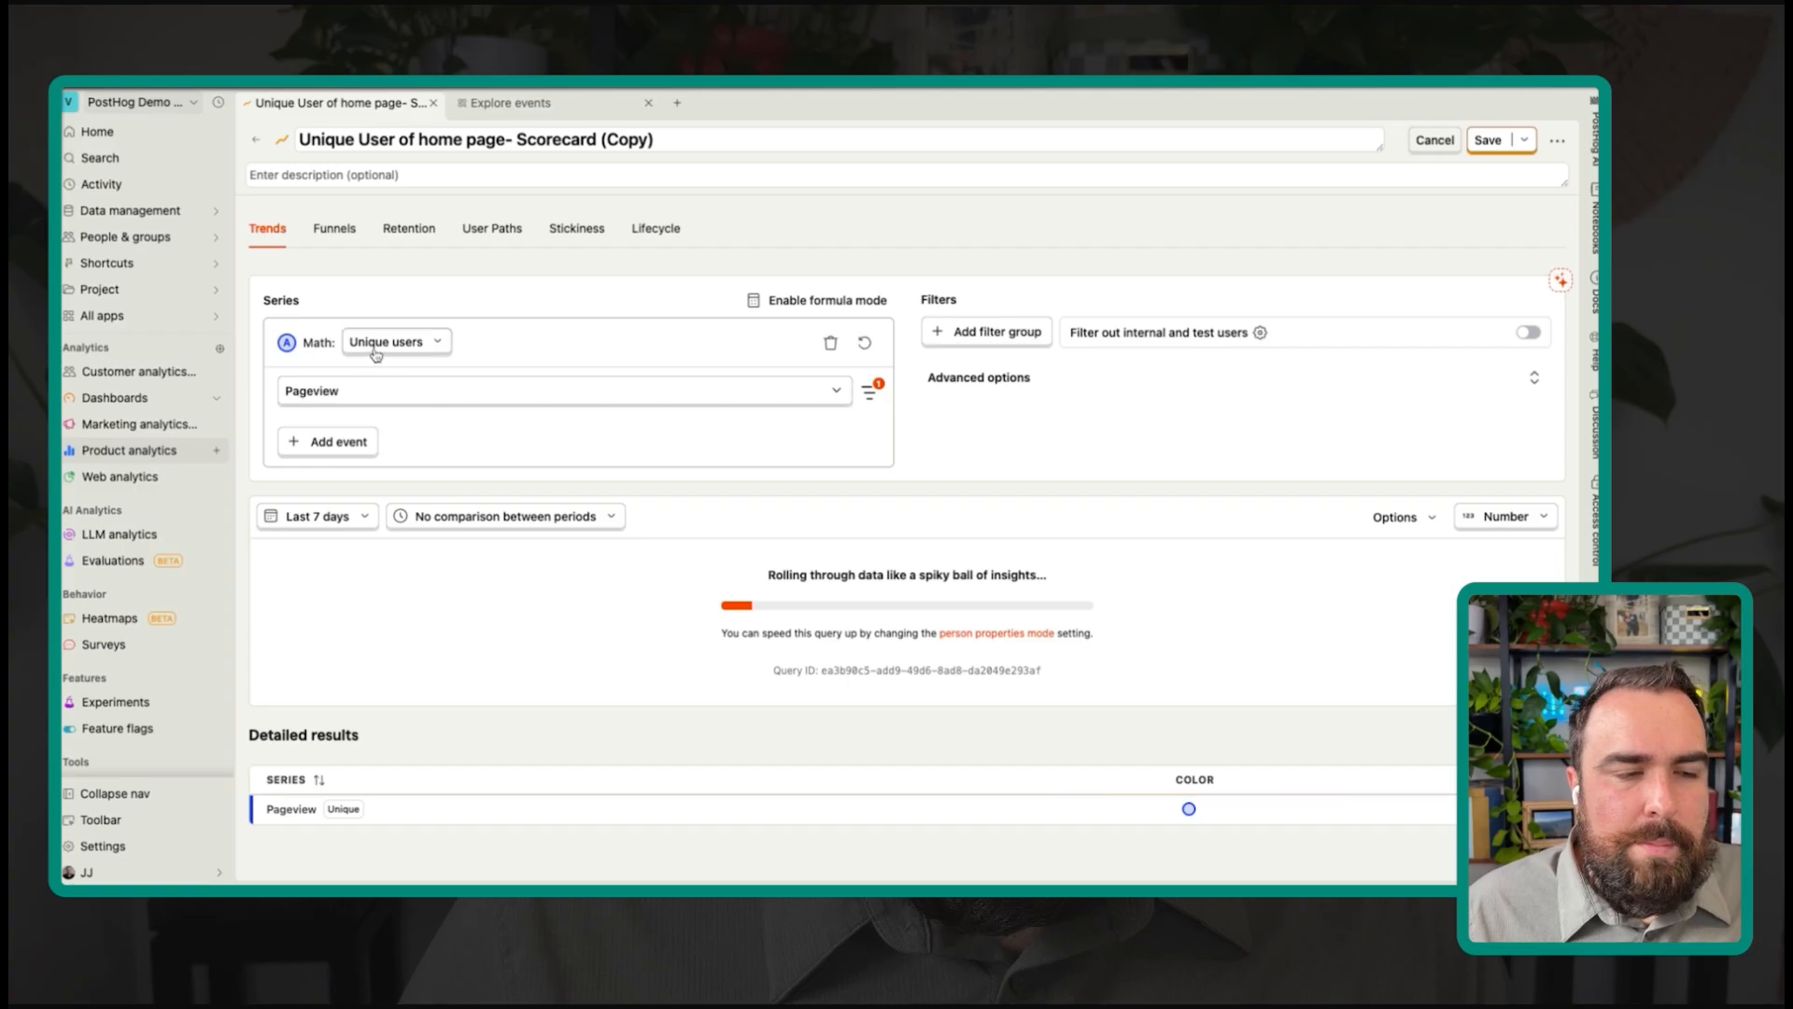
pyautogui.click(345, 443)
pyautogui.write('email_capture')
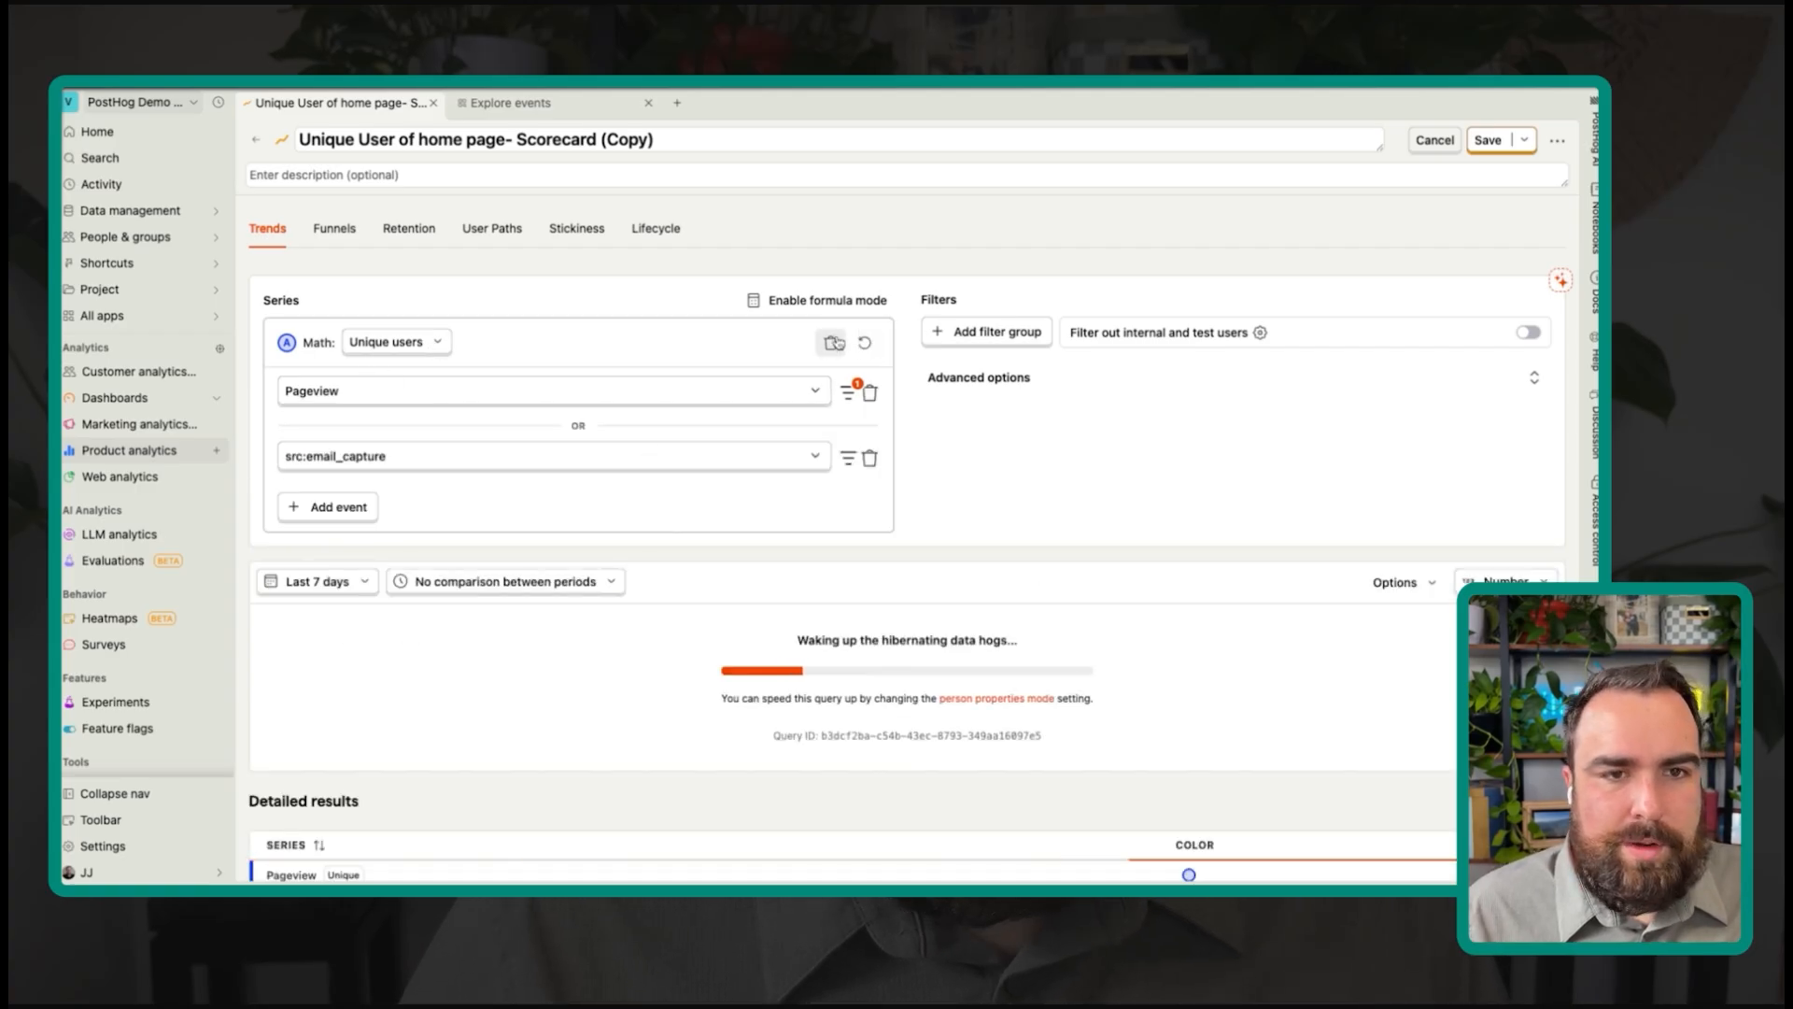
pyautogui.click(838, 343)
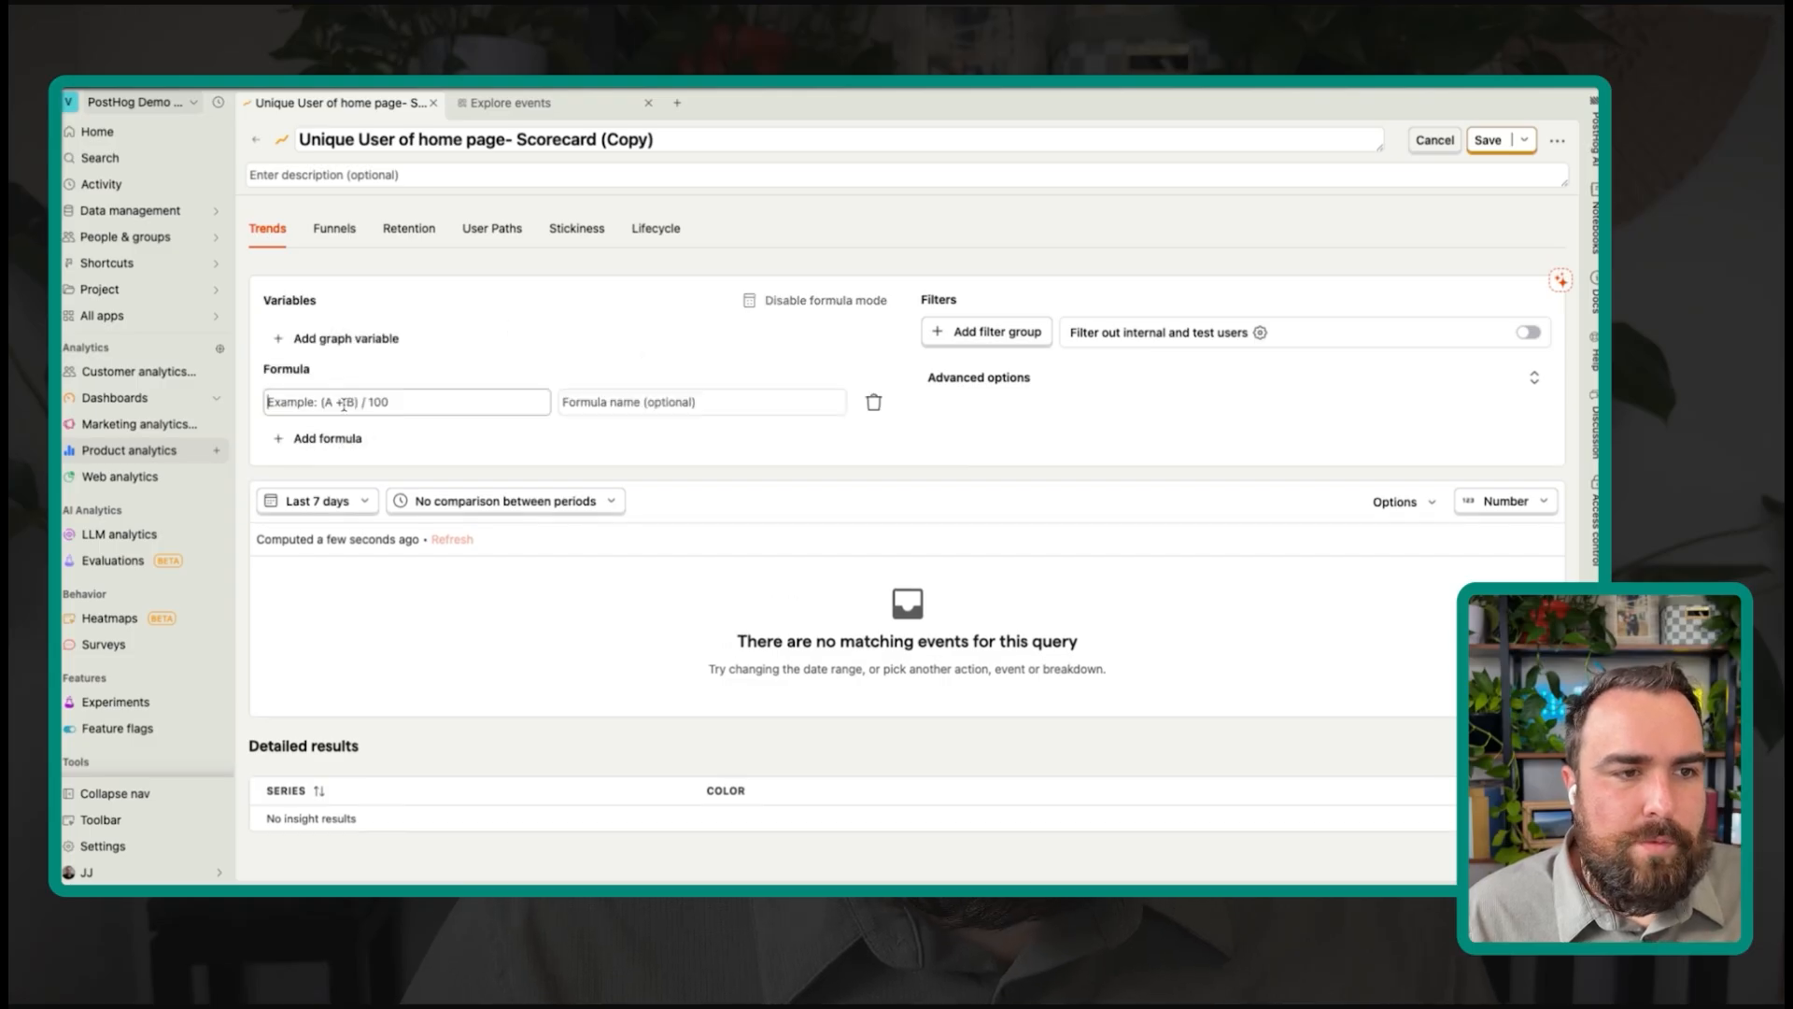
pyautogui.click(369, 338)
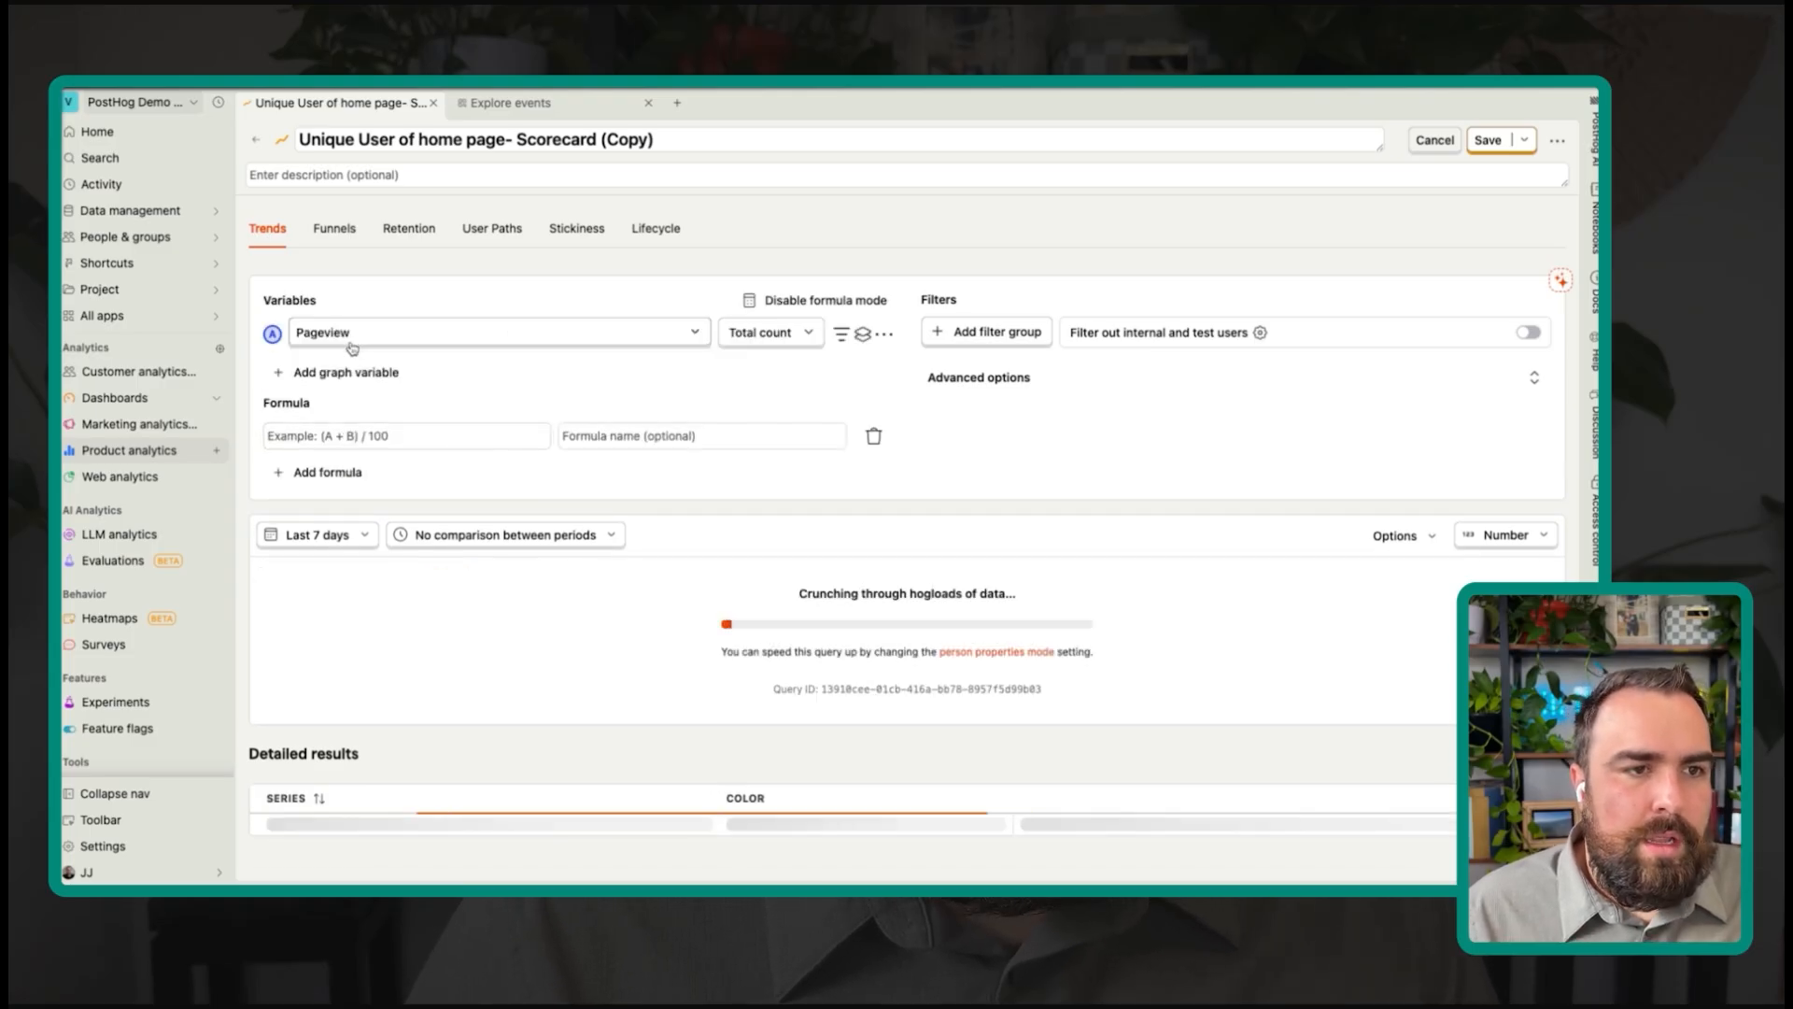
pyautogui.click(380, 370)
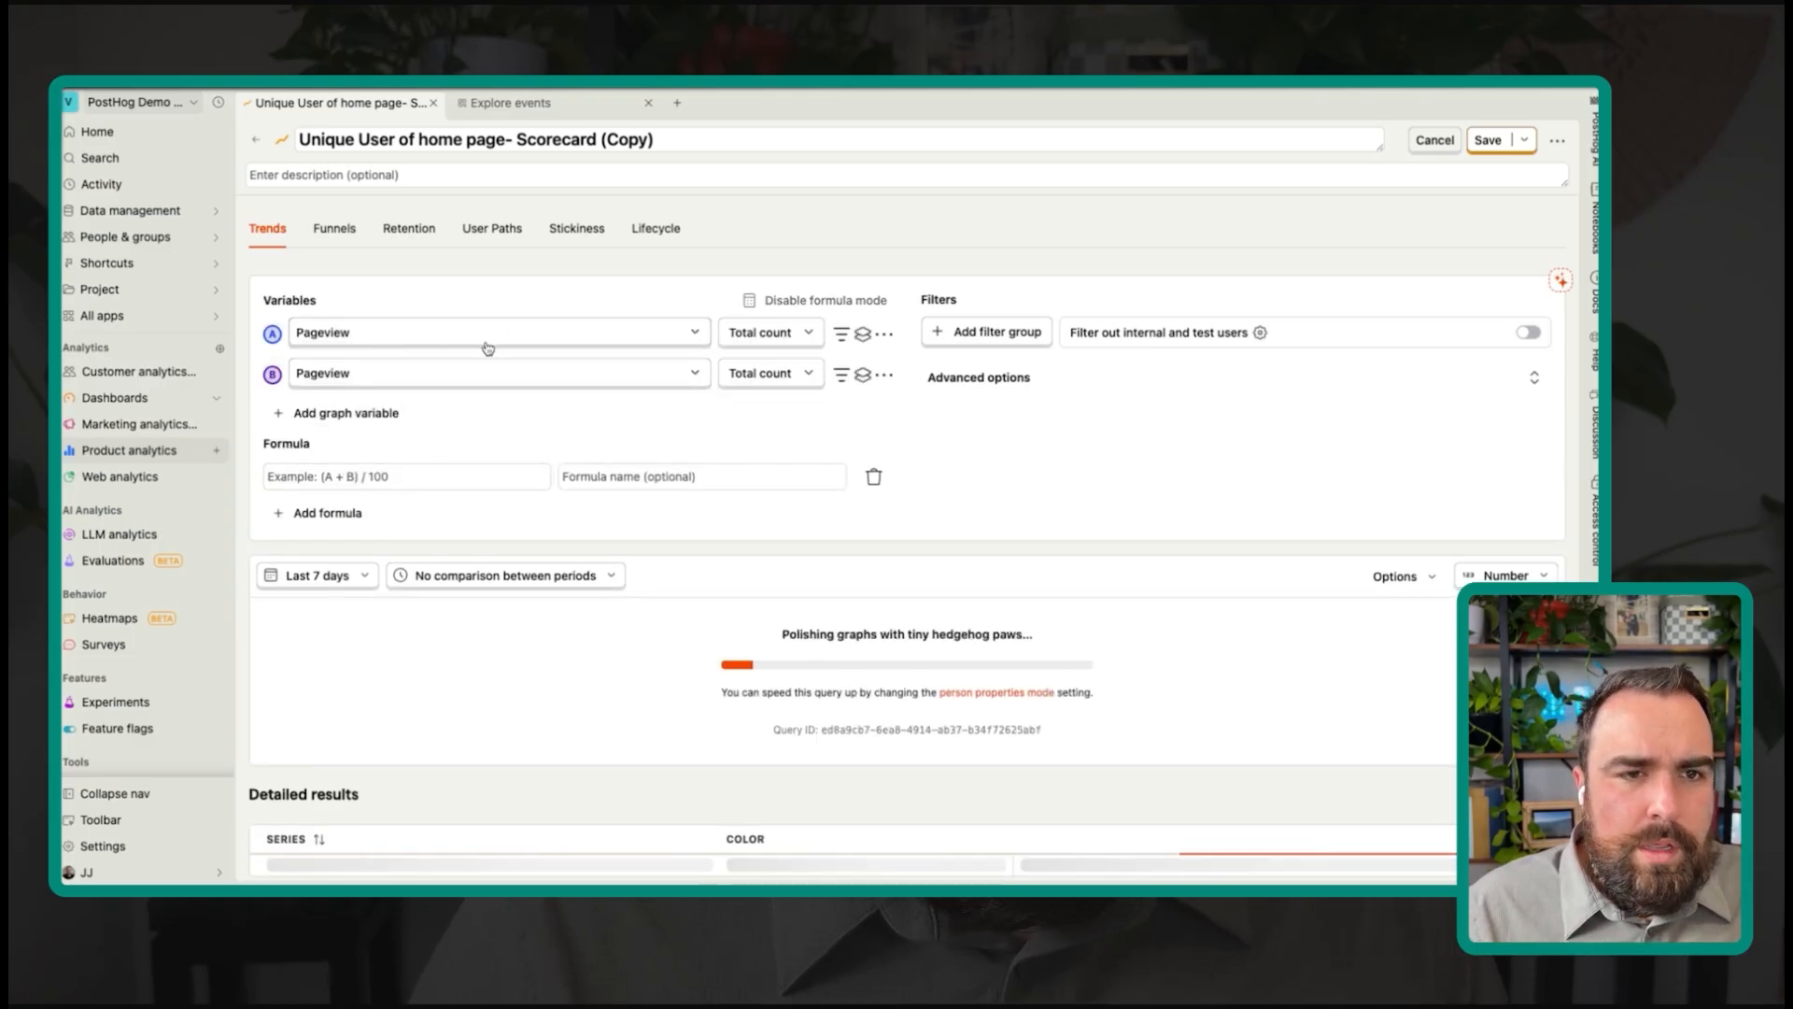
# Step: Filter variable A by Path name = / and set variable B to src:email_capture
pyautogui.click(841, 336)
pyautogui.click(389, 374)
pyautogui.write('path')
pyautogui.press('Return')
pyautogui.click(451, 468)
pyautogui.write('ema')
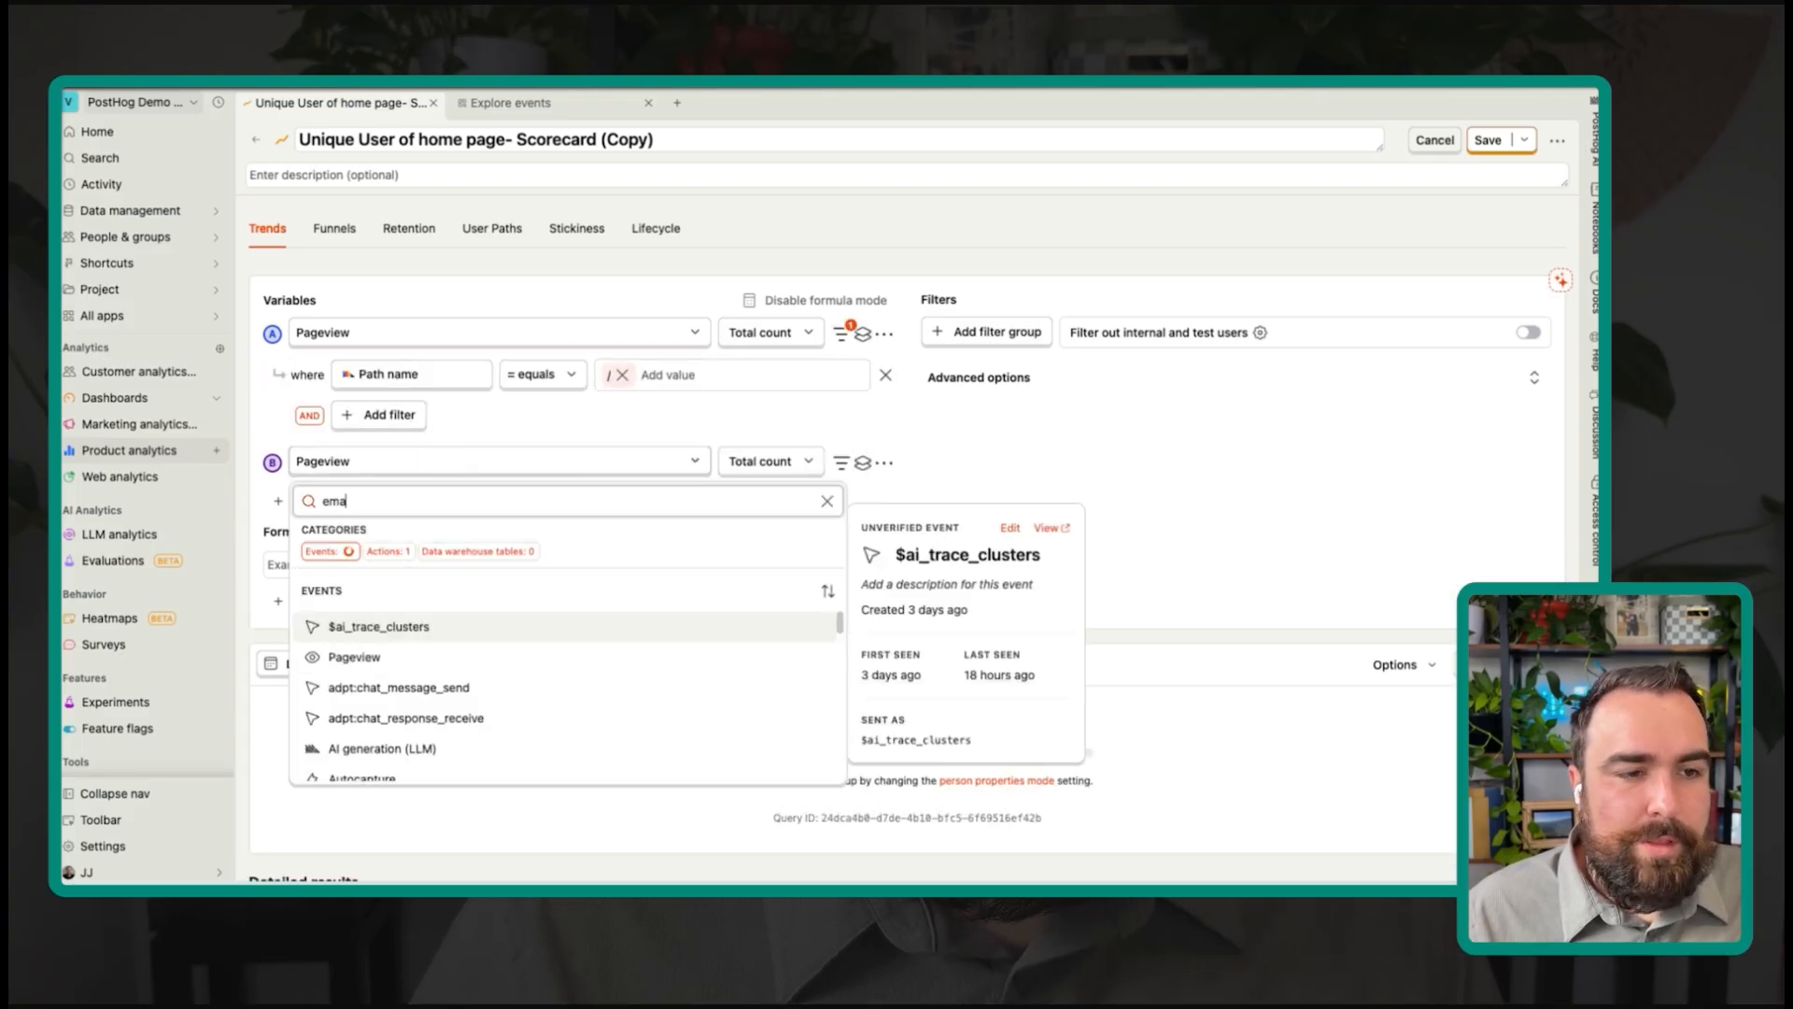
pyautogui.click(459, 633)
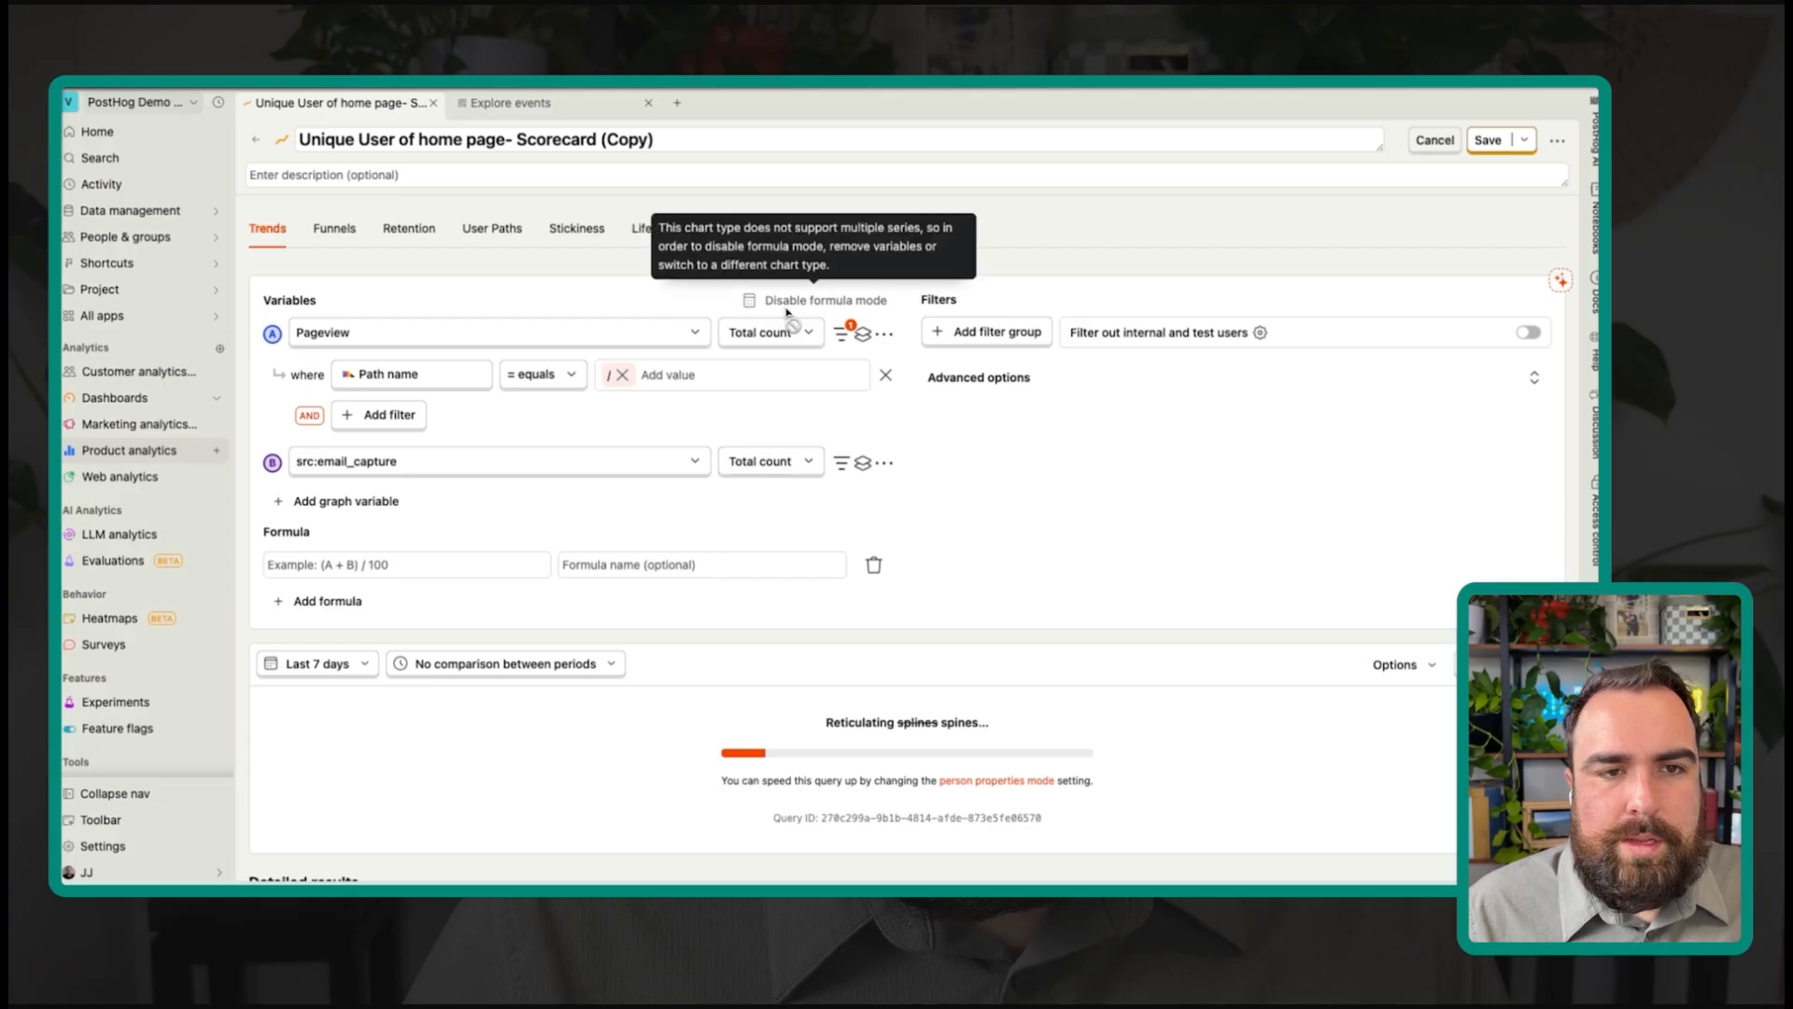
# Step: Aggregate variable A as unique users and variable B as total count, then start the formula
pyautogui.click(783, 342)
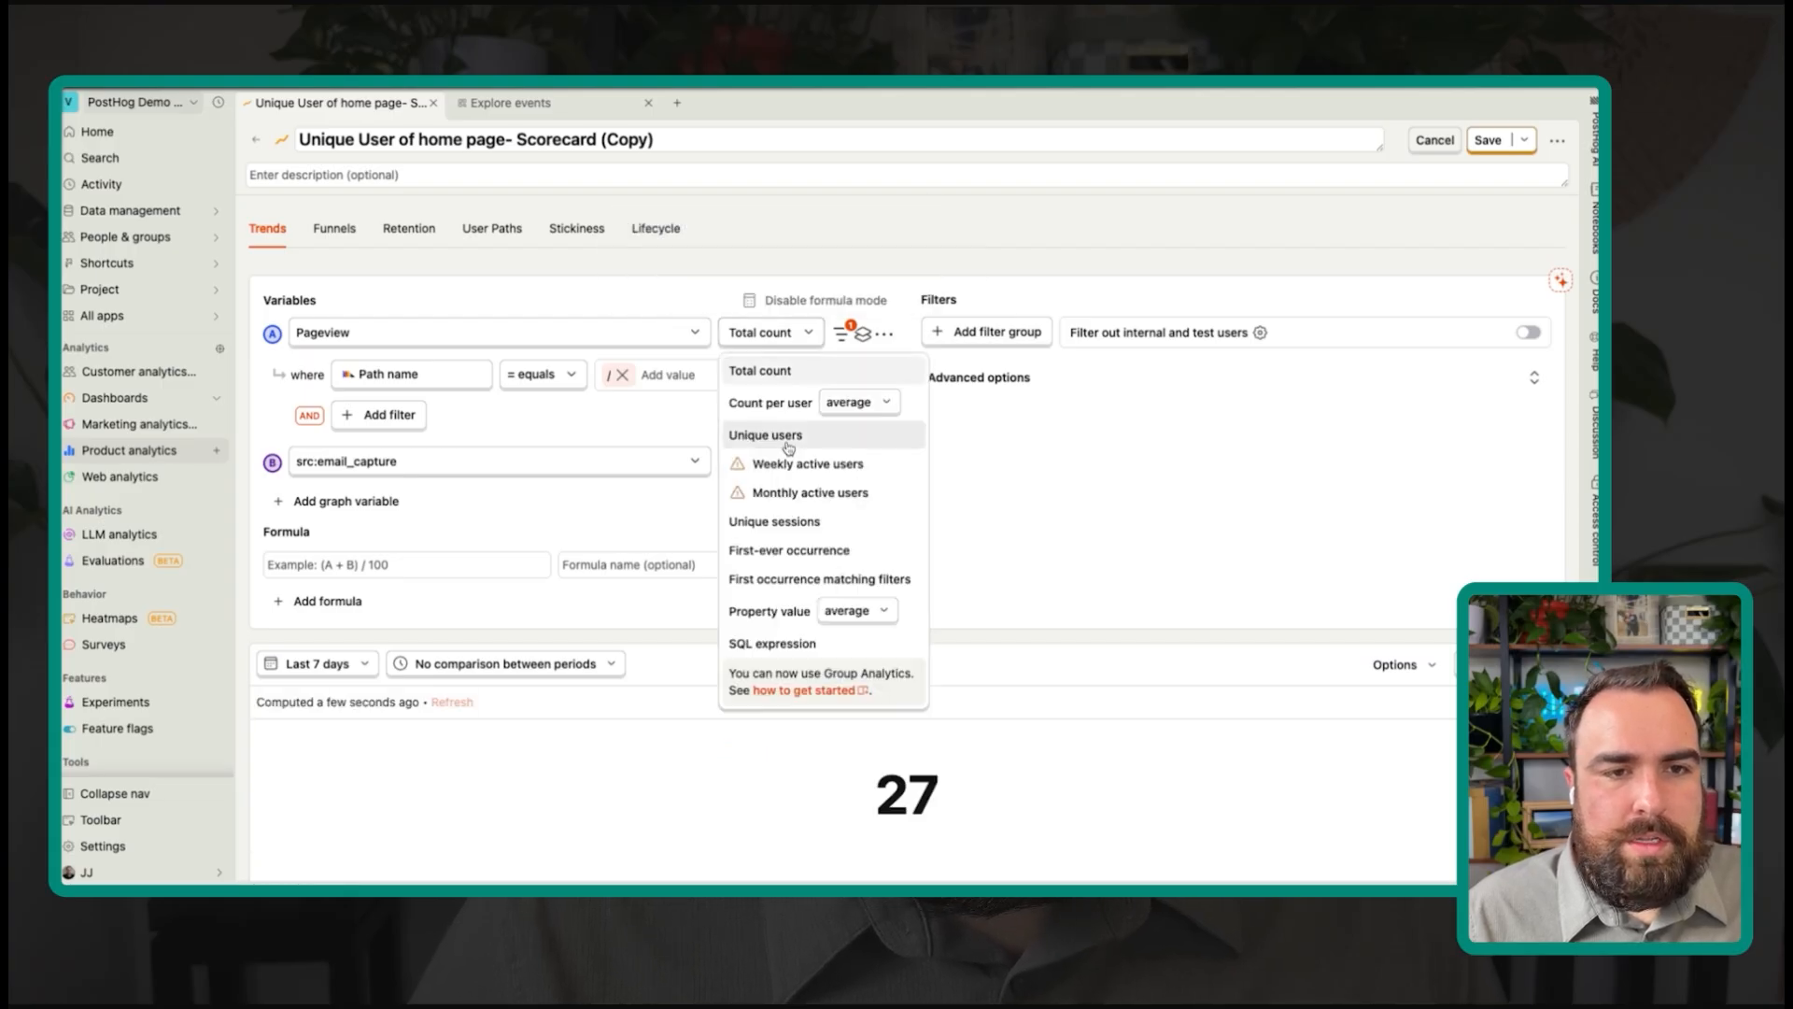
pyautogui.click(766, 436)
pyautogui.click(780, 464)
pyautogui.click(784, 421)
pyautogui.scroll(-2, 784, 420)
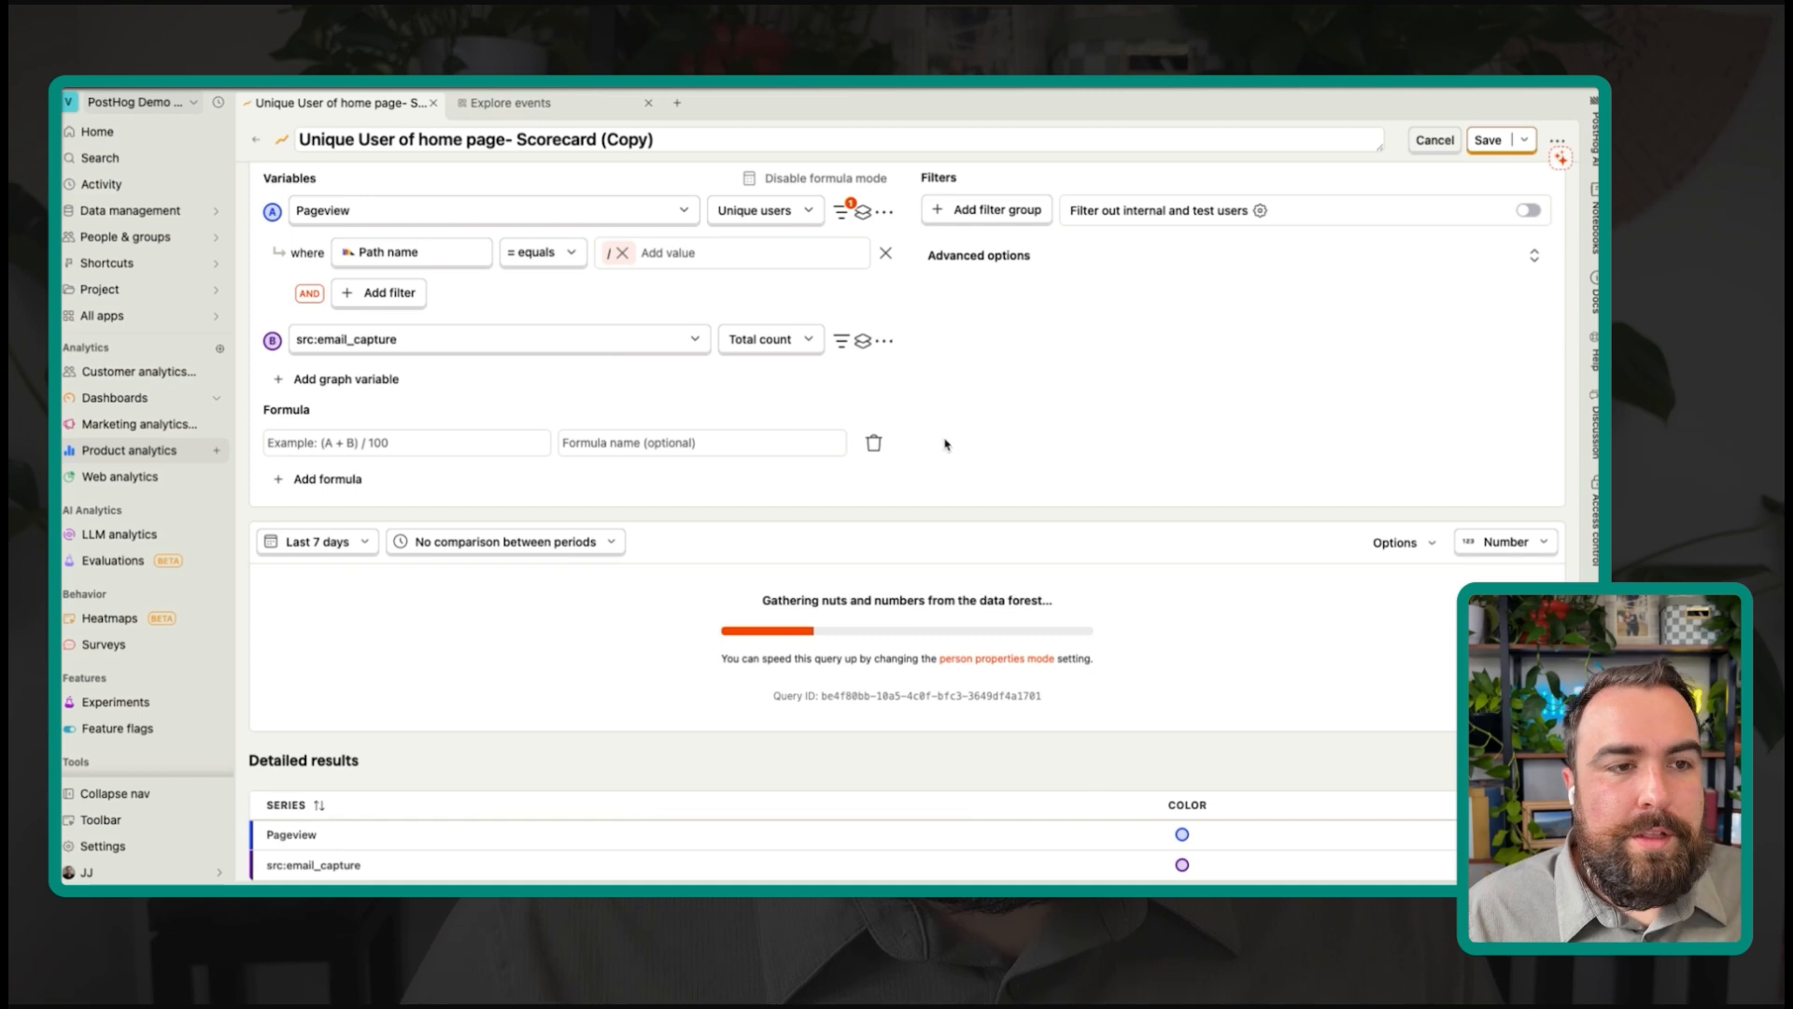
pyautogui.scroll(-1, 997, 588)
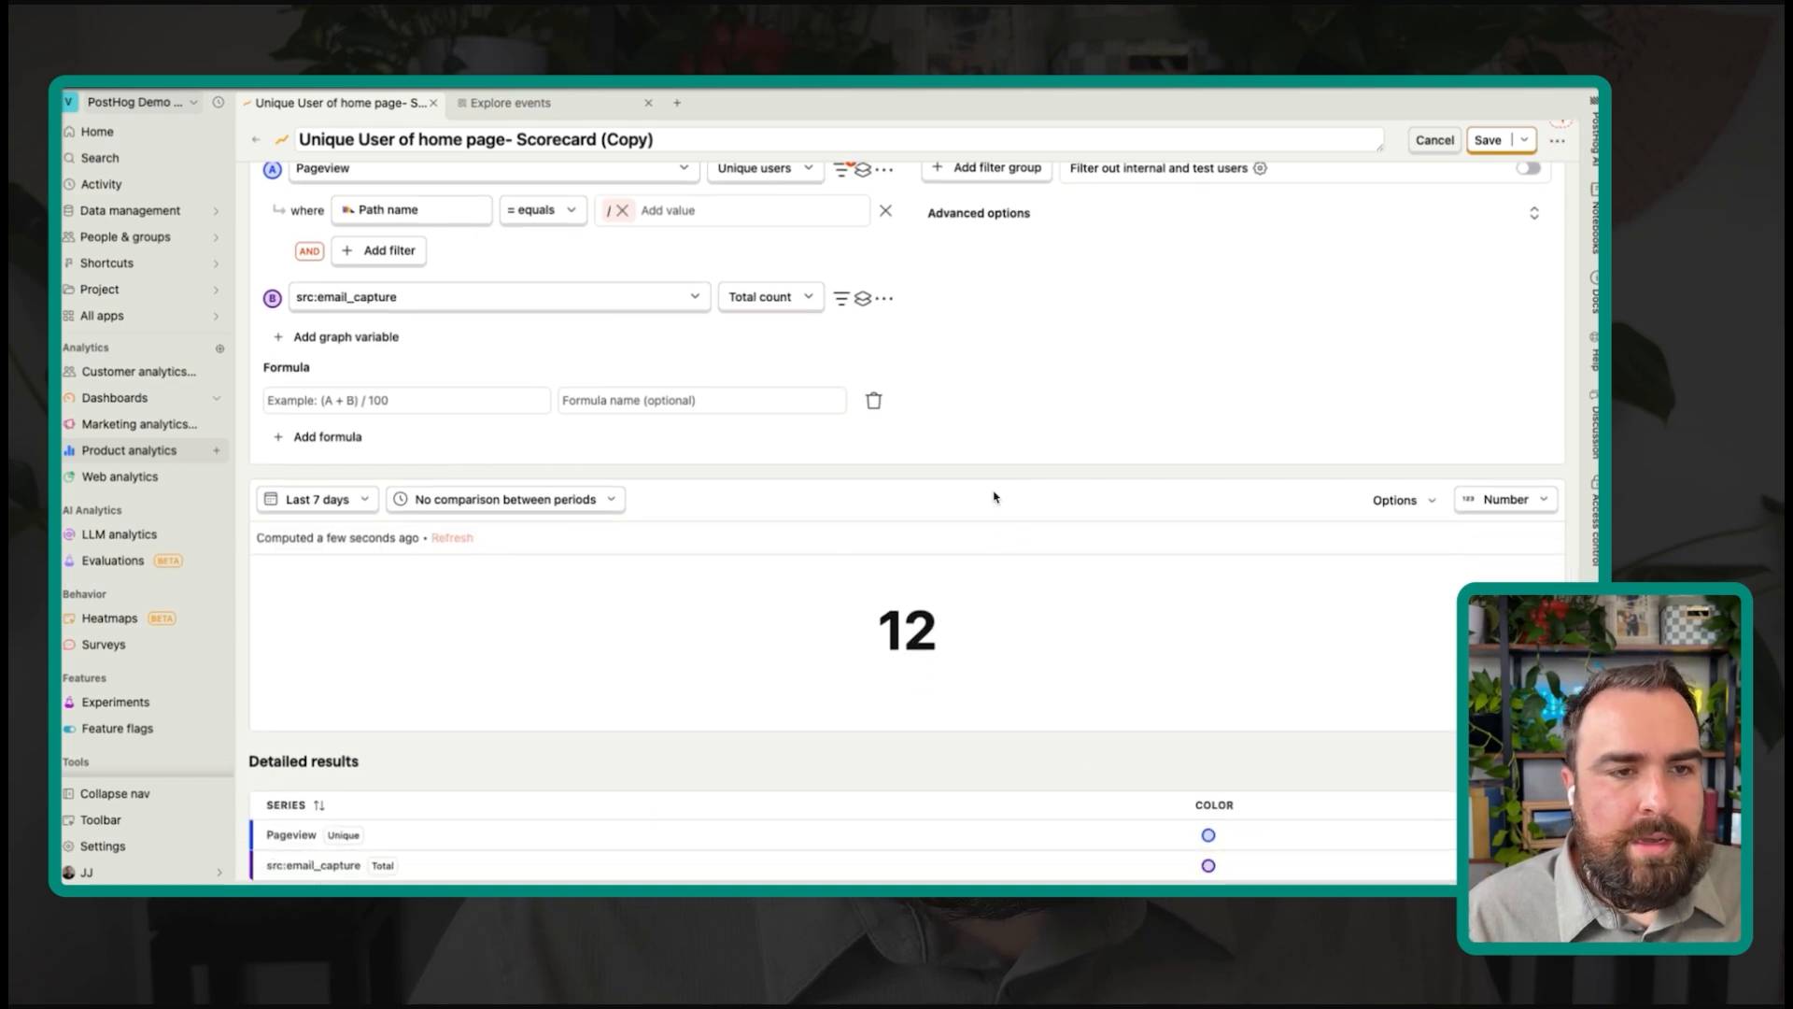
pyautogui.click(411, 399)
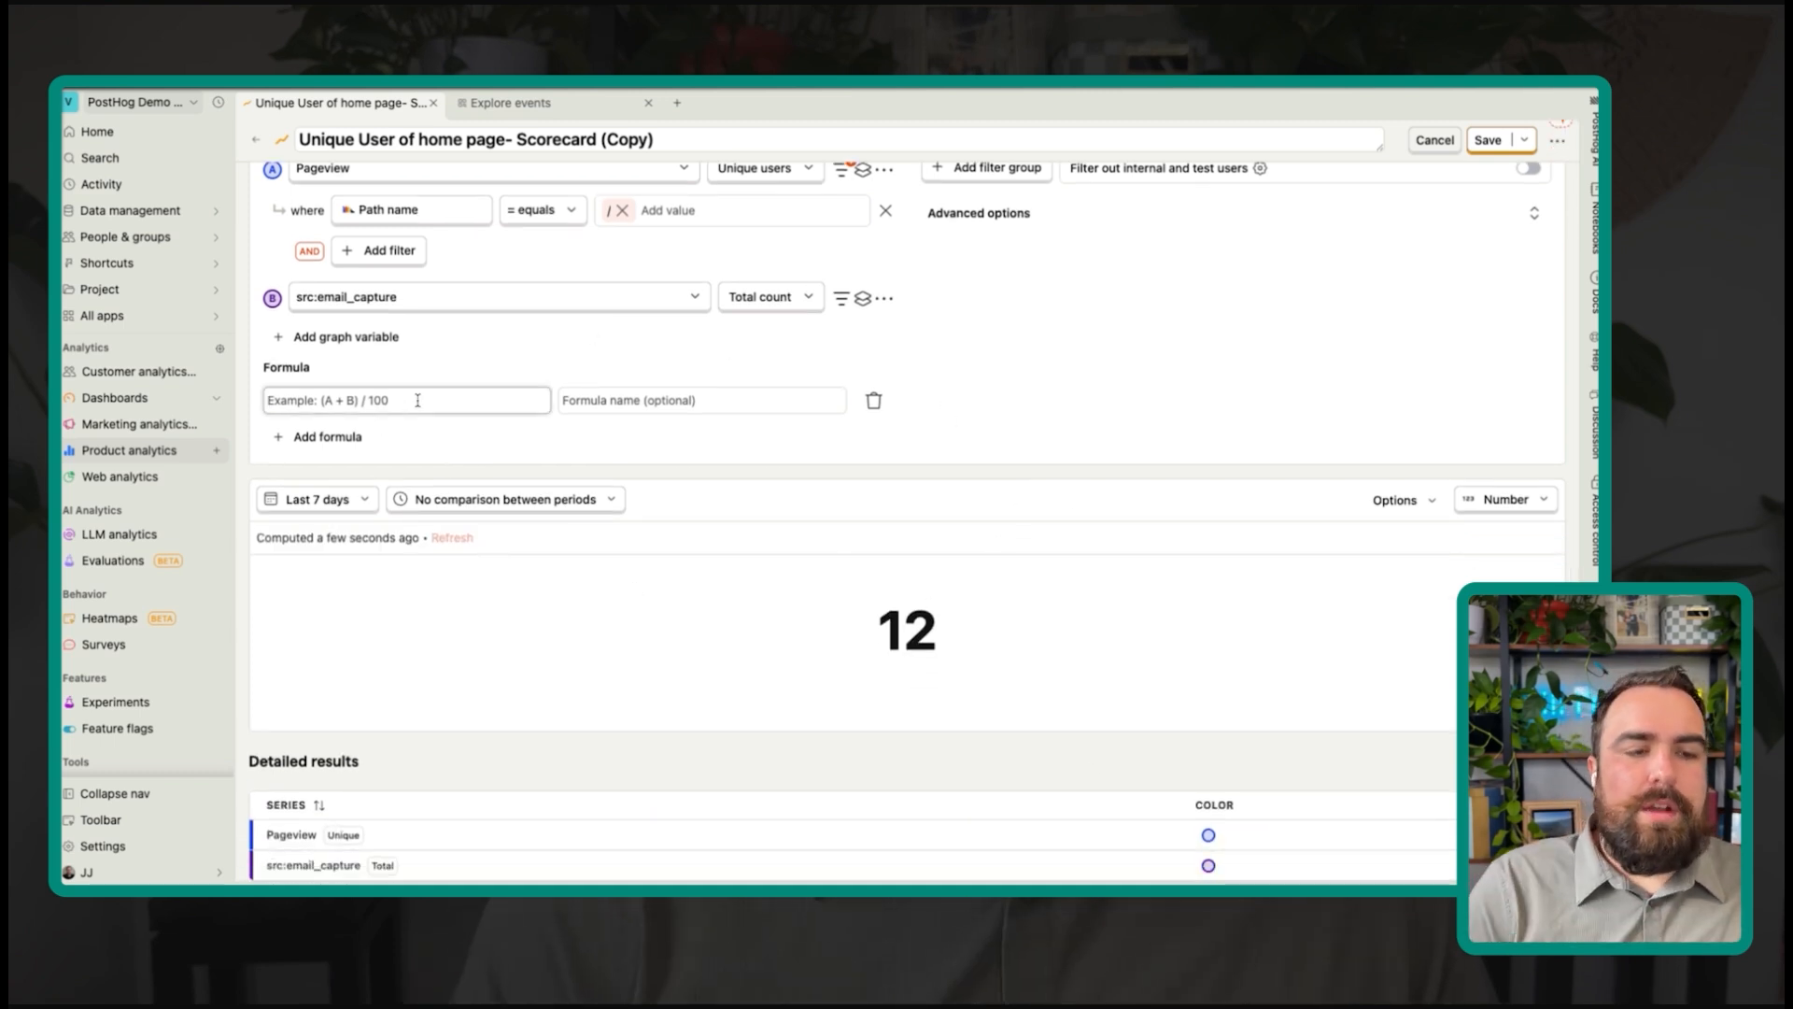
# Step: Enter the formula named Conversion Rate and display it as Percent (0-1), showing 33%
pyautogui.write('(')
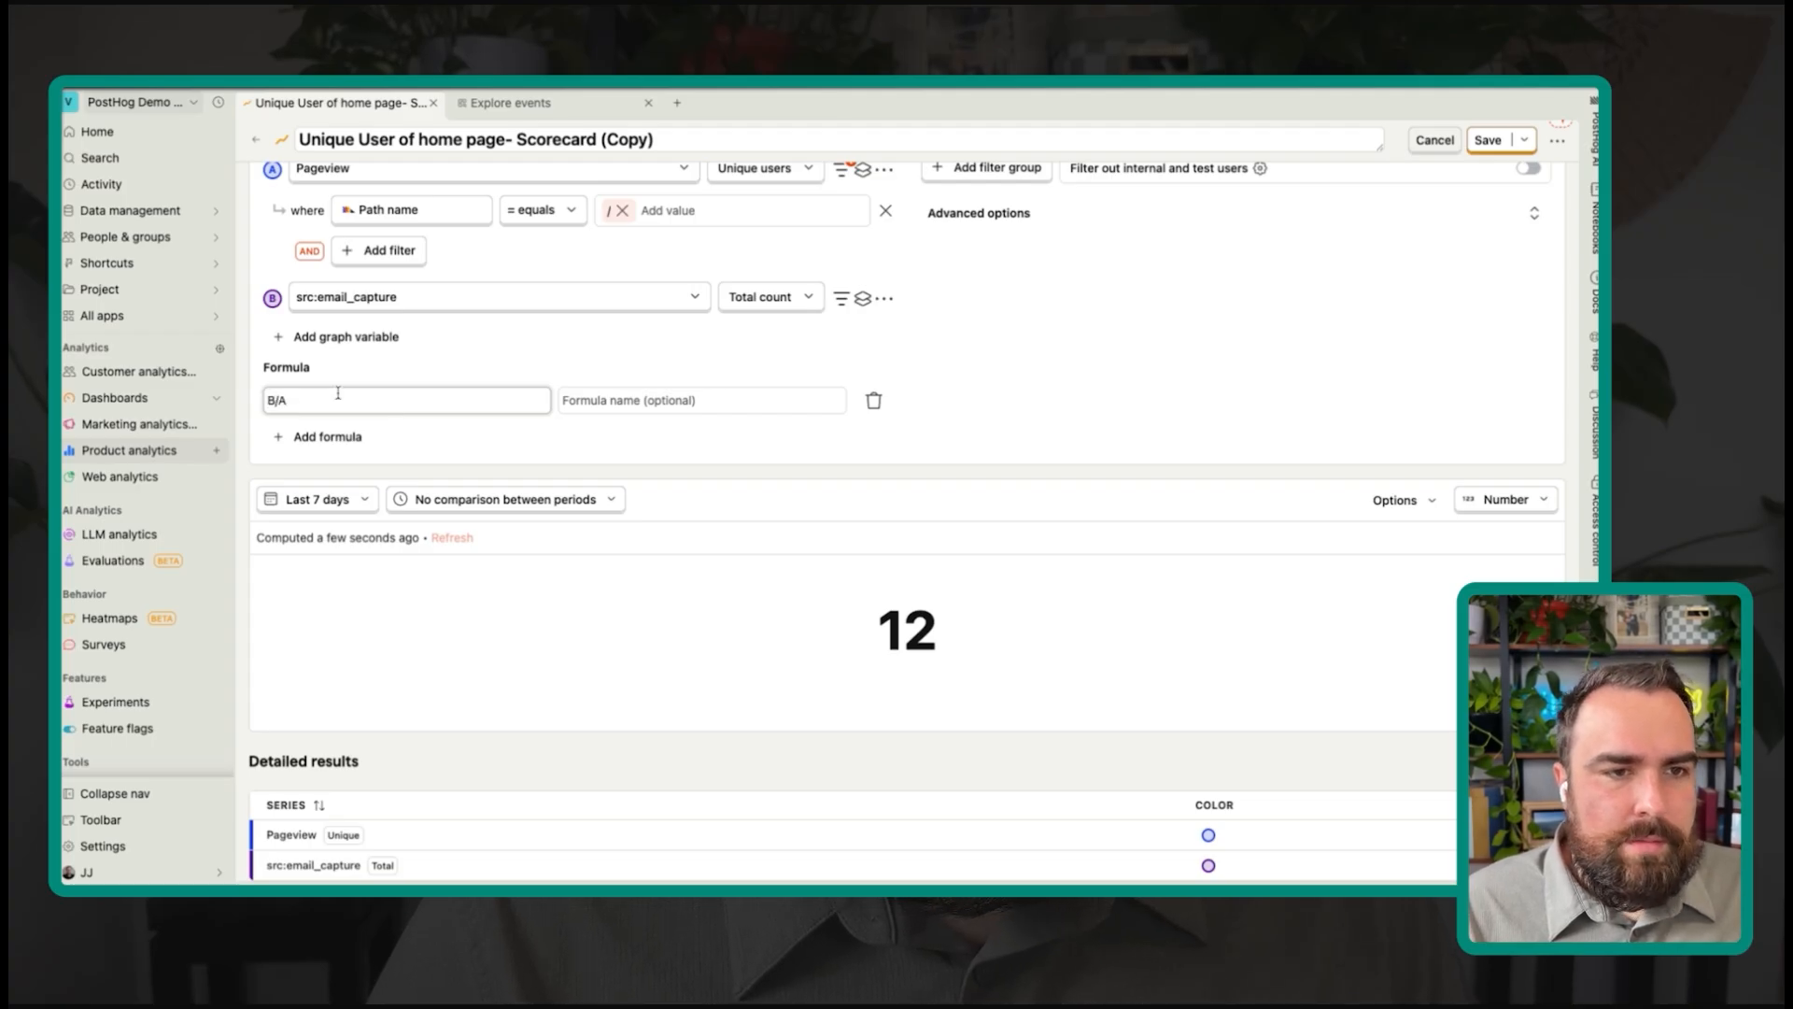
pyautogui.click(686, 401)
pyautogui.write('Conversion Rate')
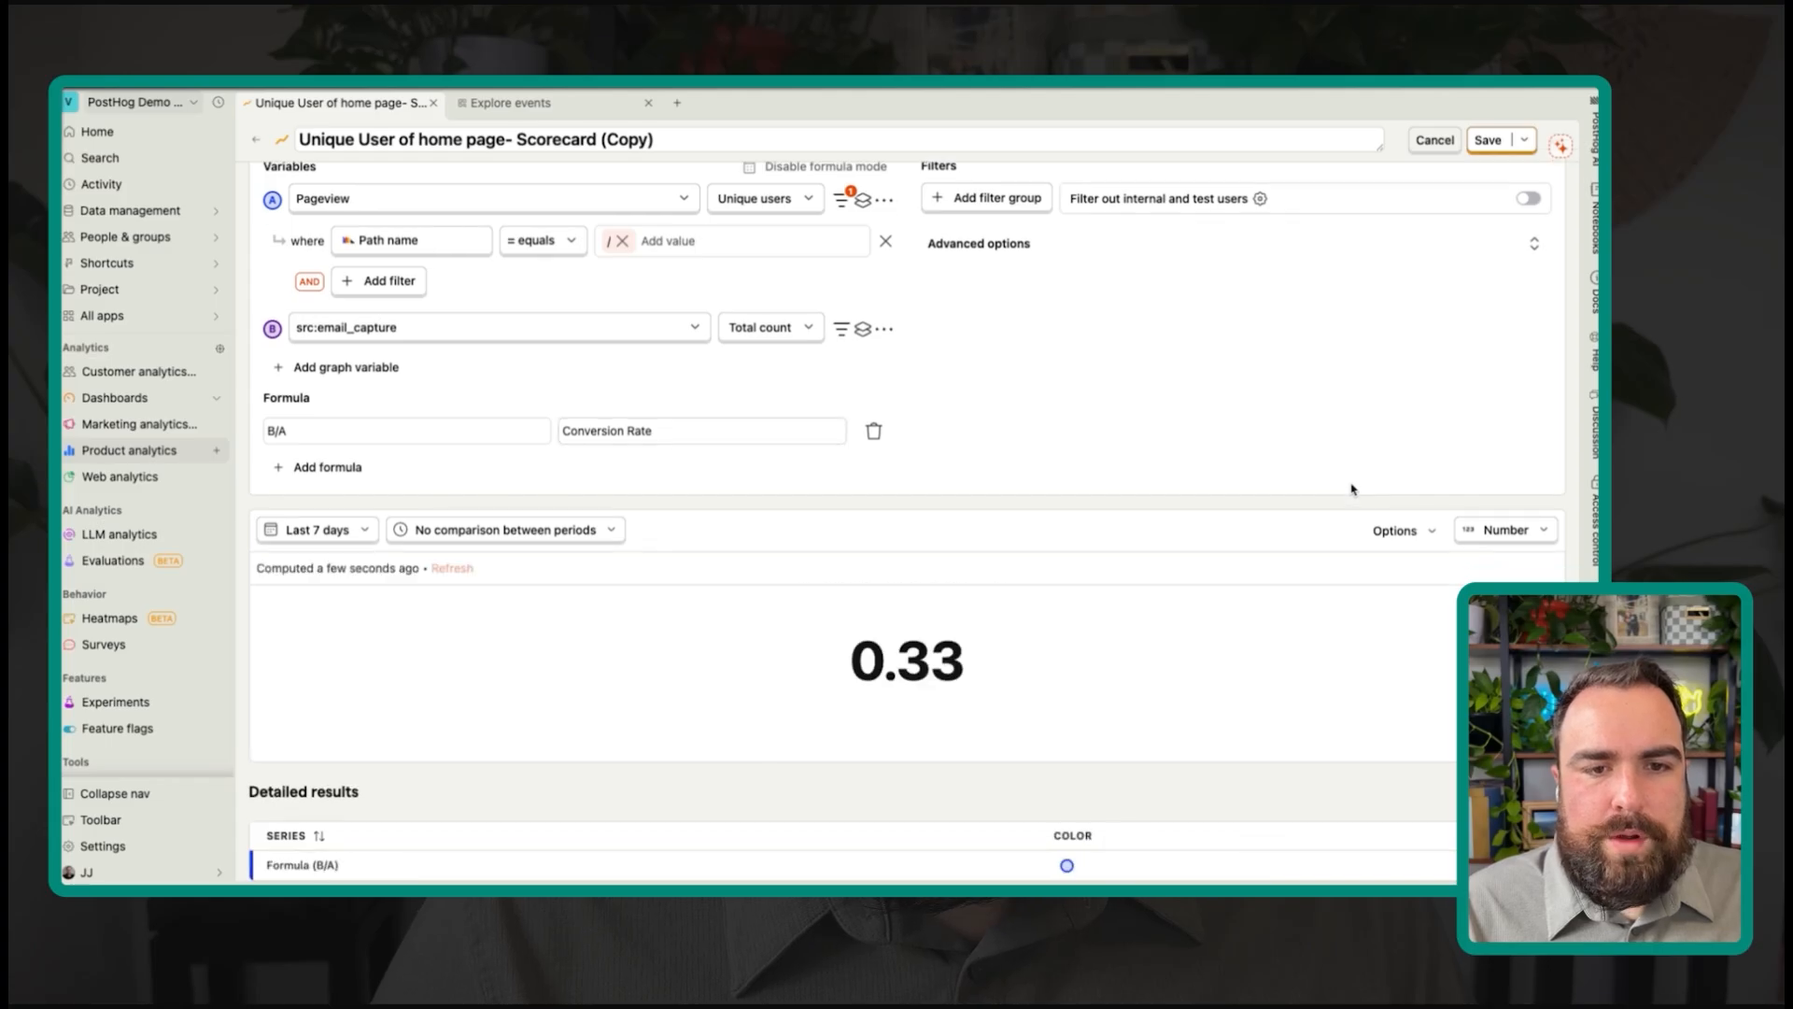
pyautogui.click(1411, 579)
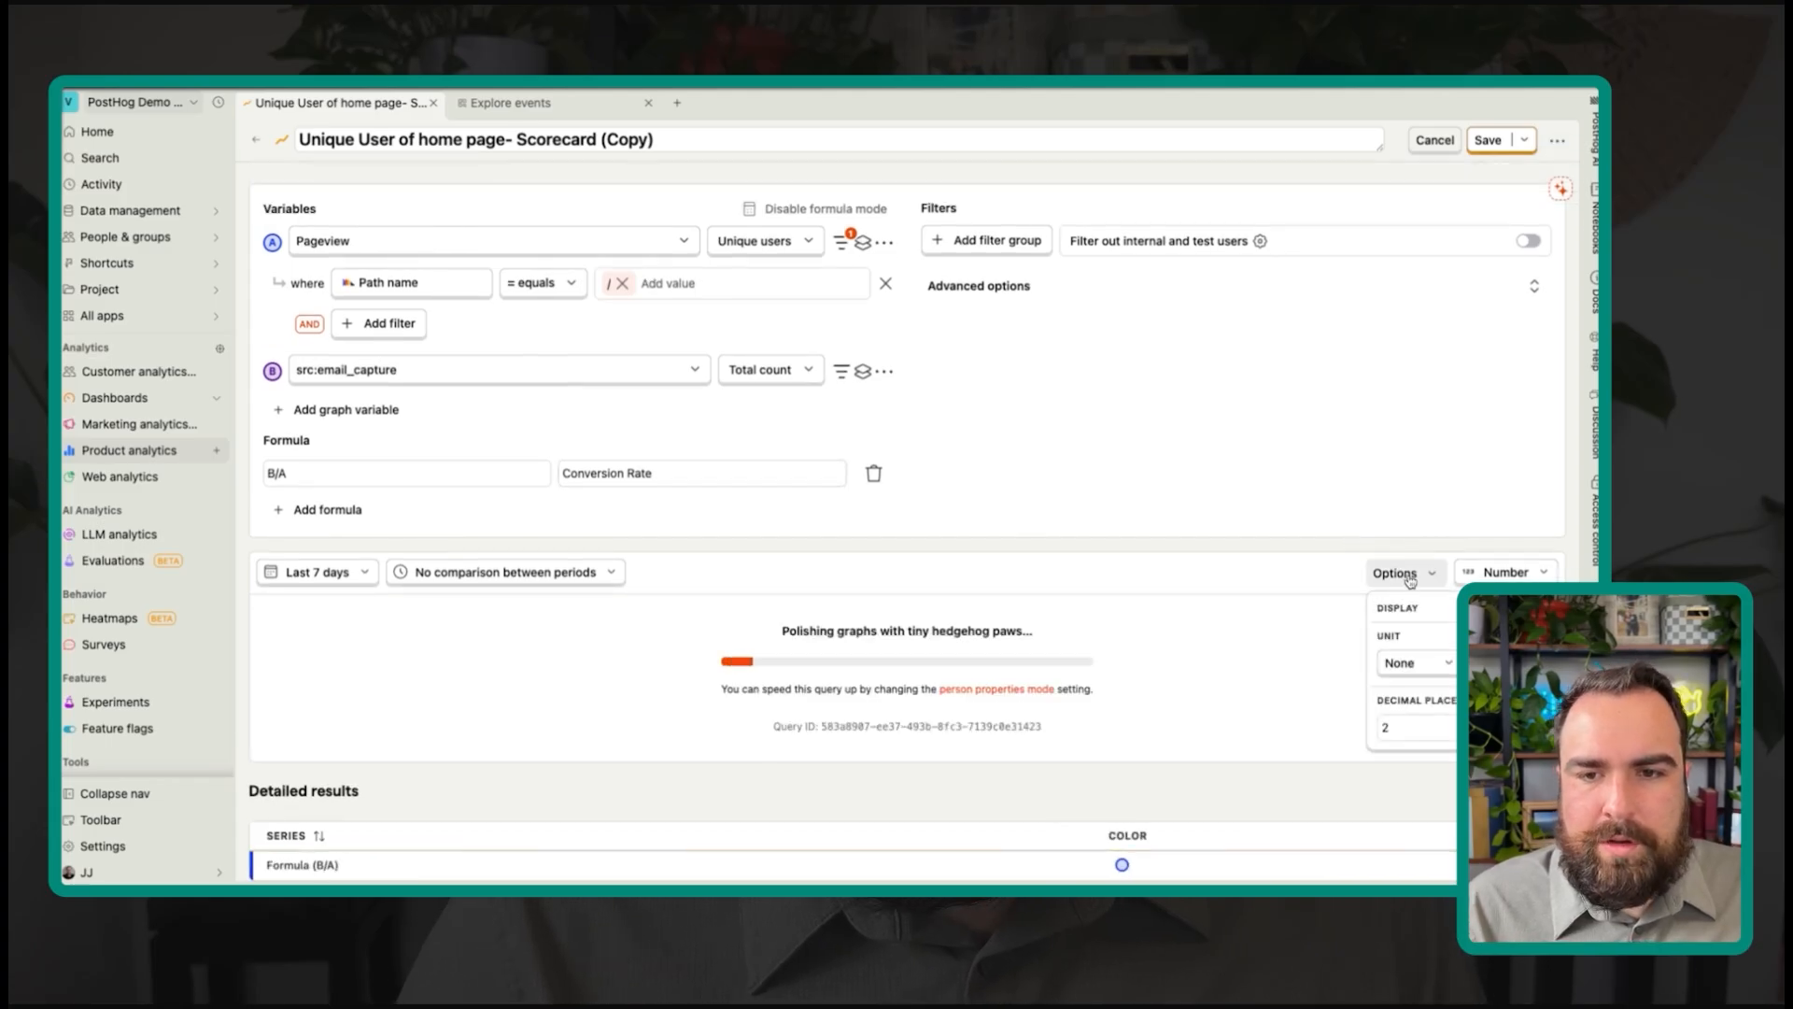
pyautogui.click(1415, 662)
pyautogui.click(1432, 487)
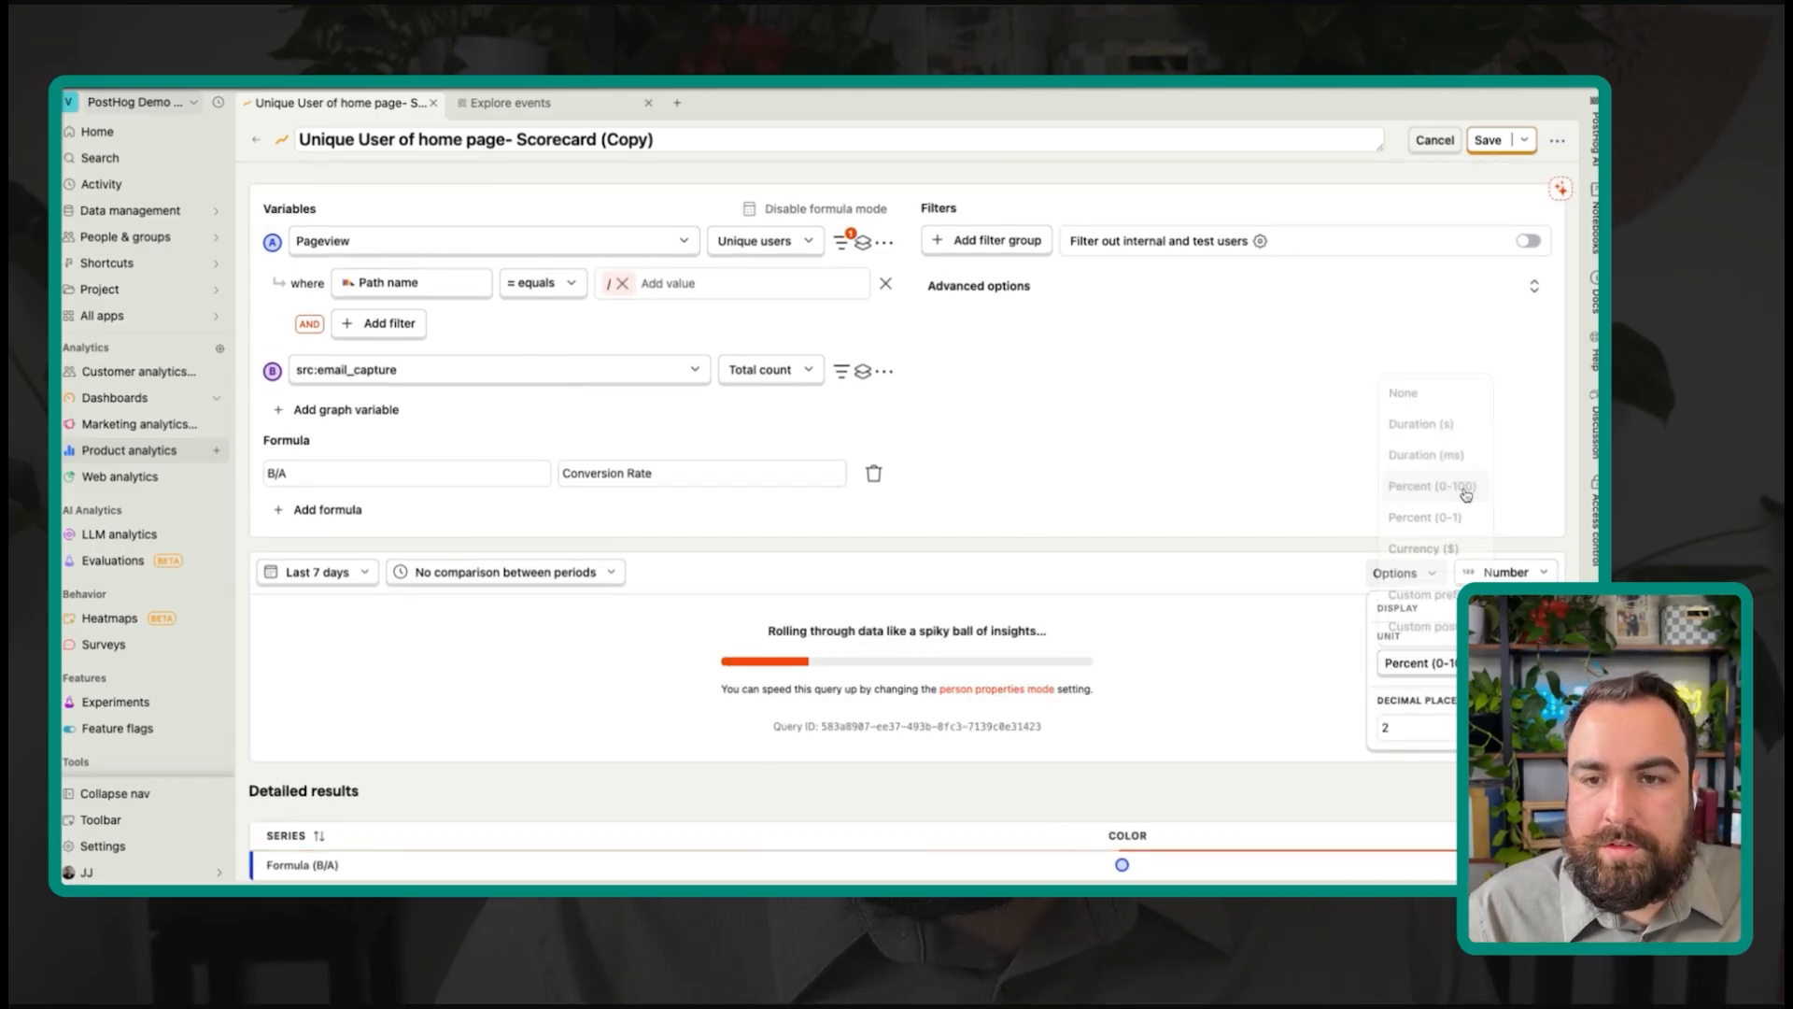
pyautogui.click(1420, 663)
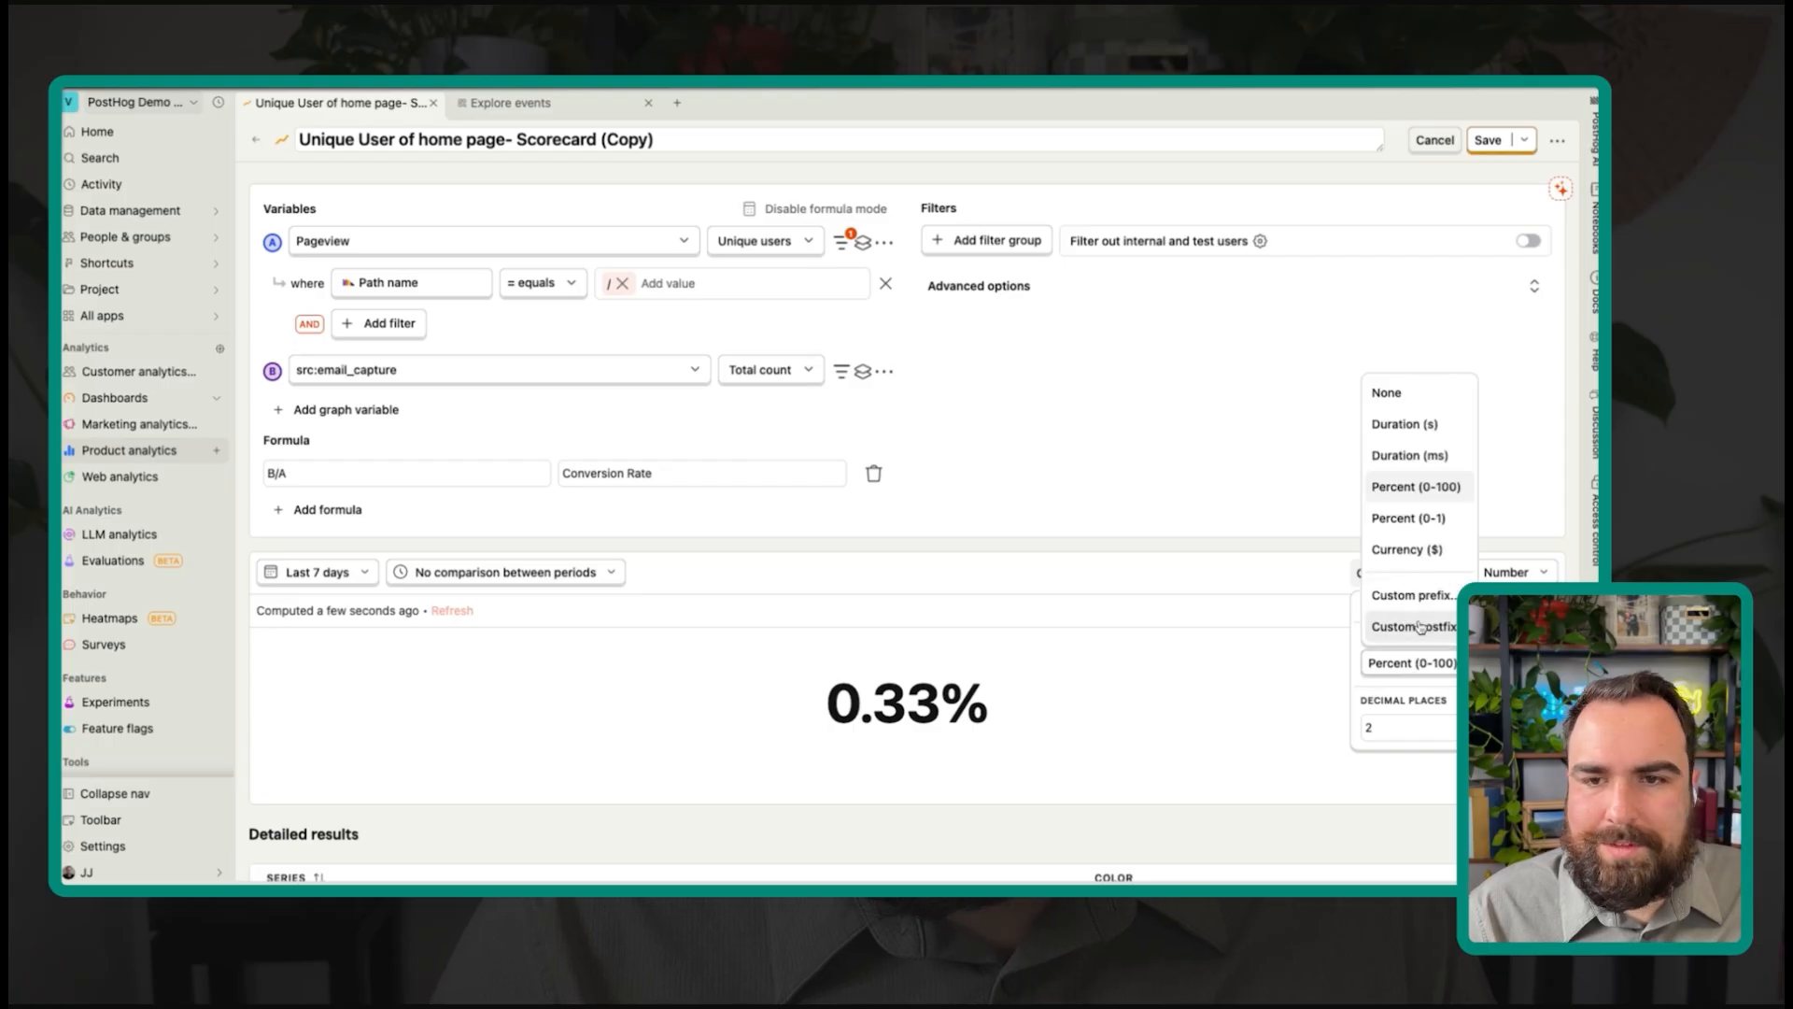
pyautogui.click(1432, 520)
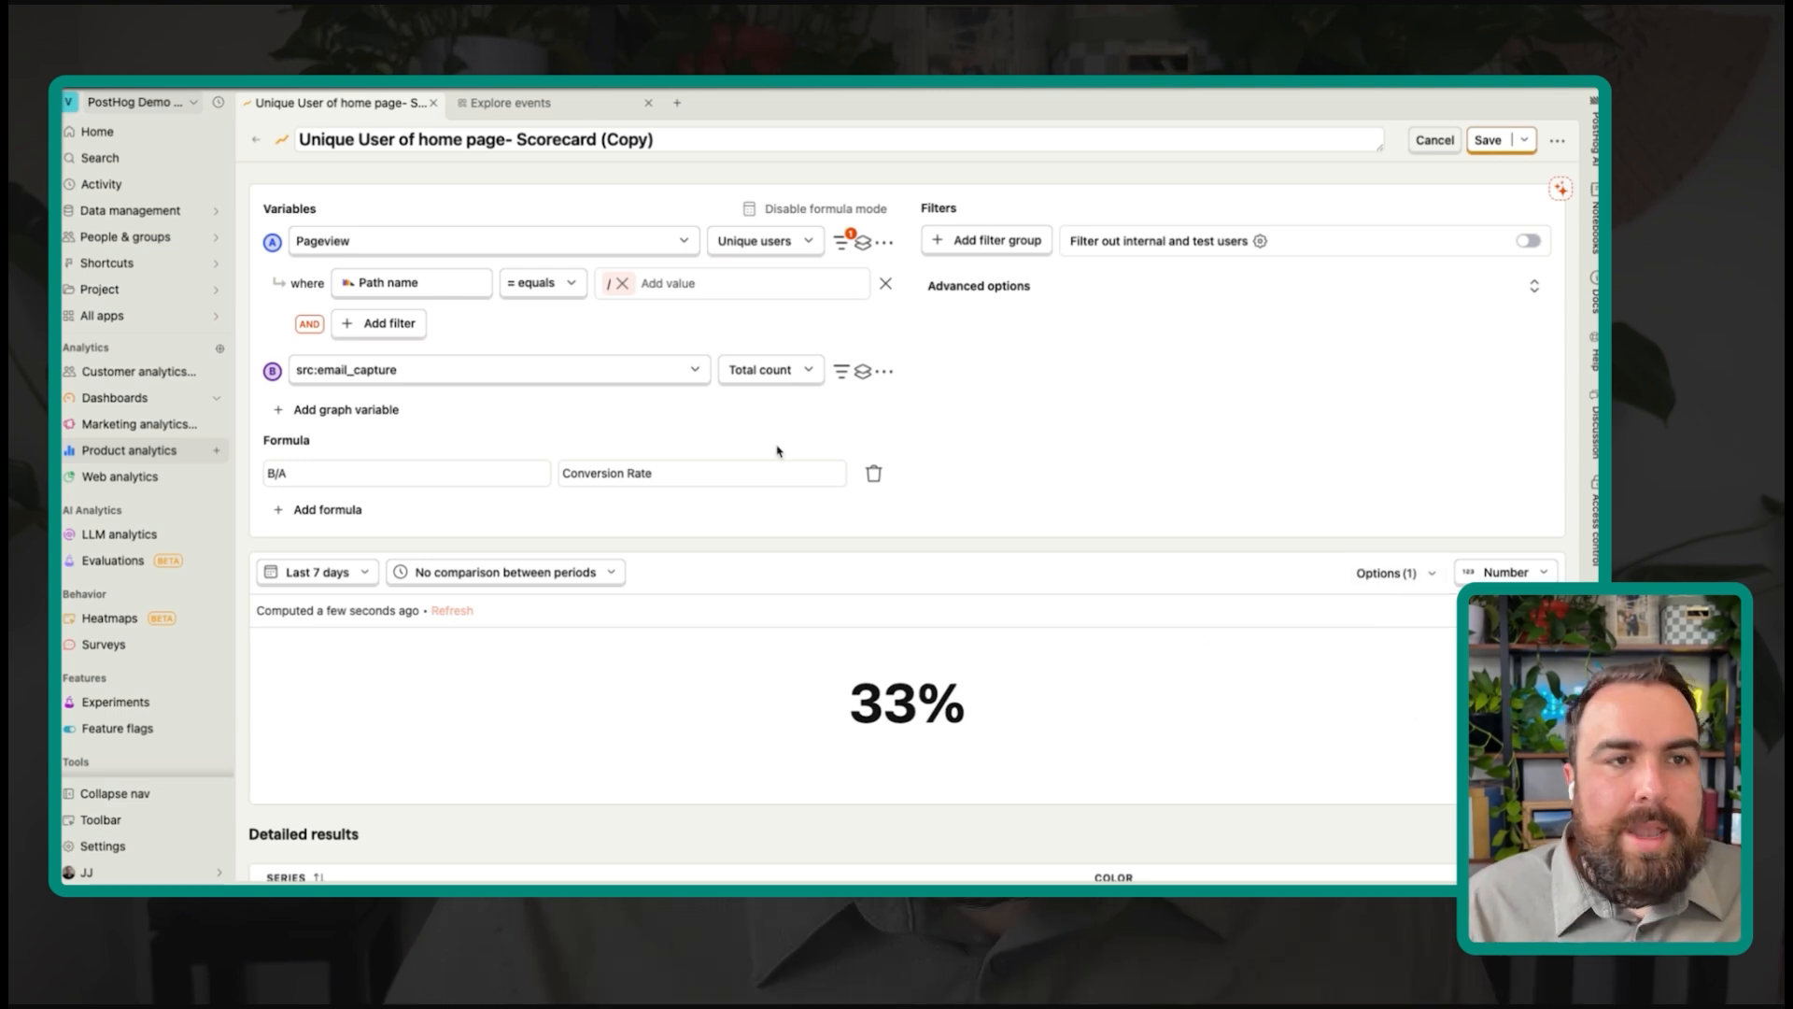
# Step: Rename the insight 'Unique User of home page CR%', save it, and return to S - Leads
pyautogui.scroll(-1, 845, 579)
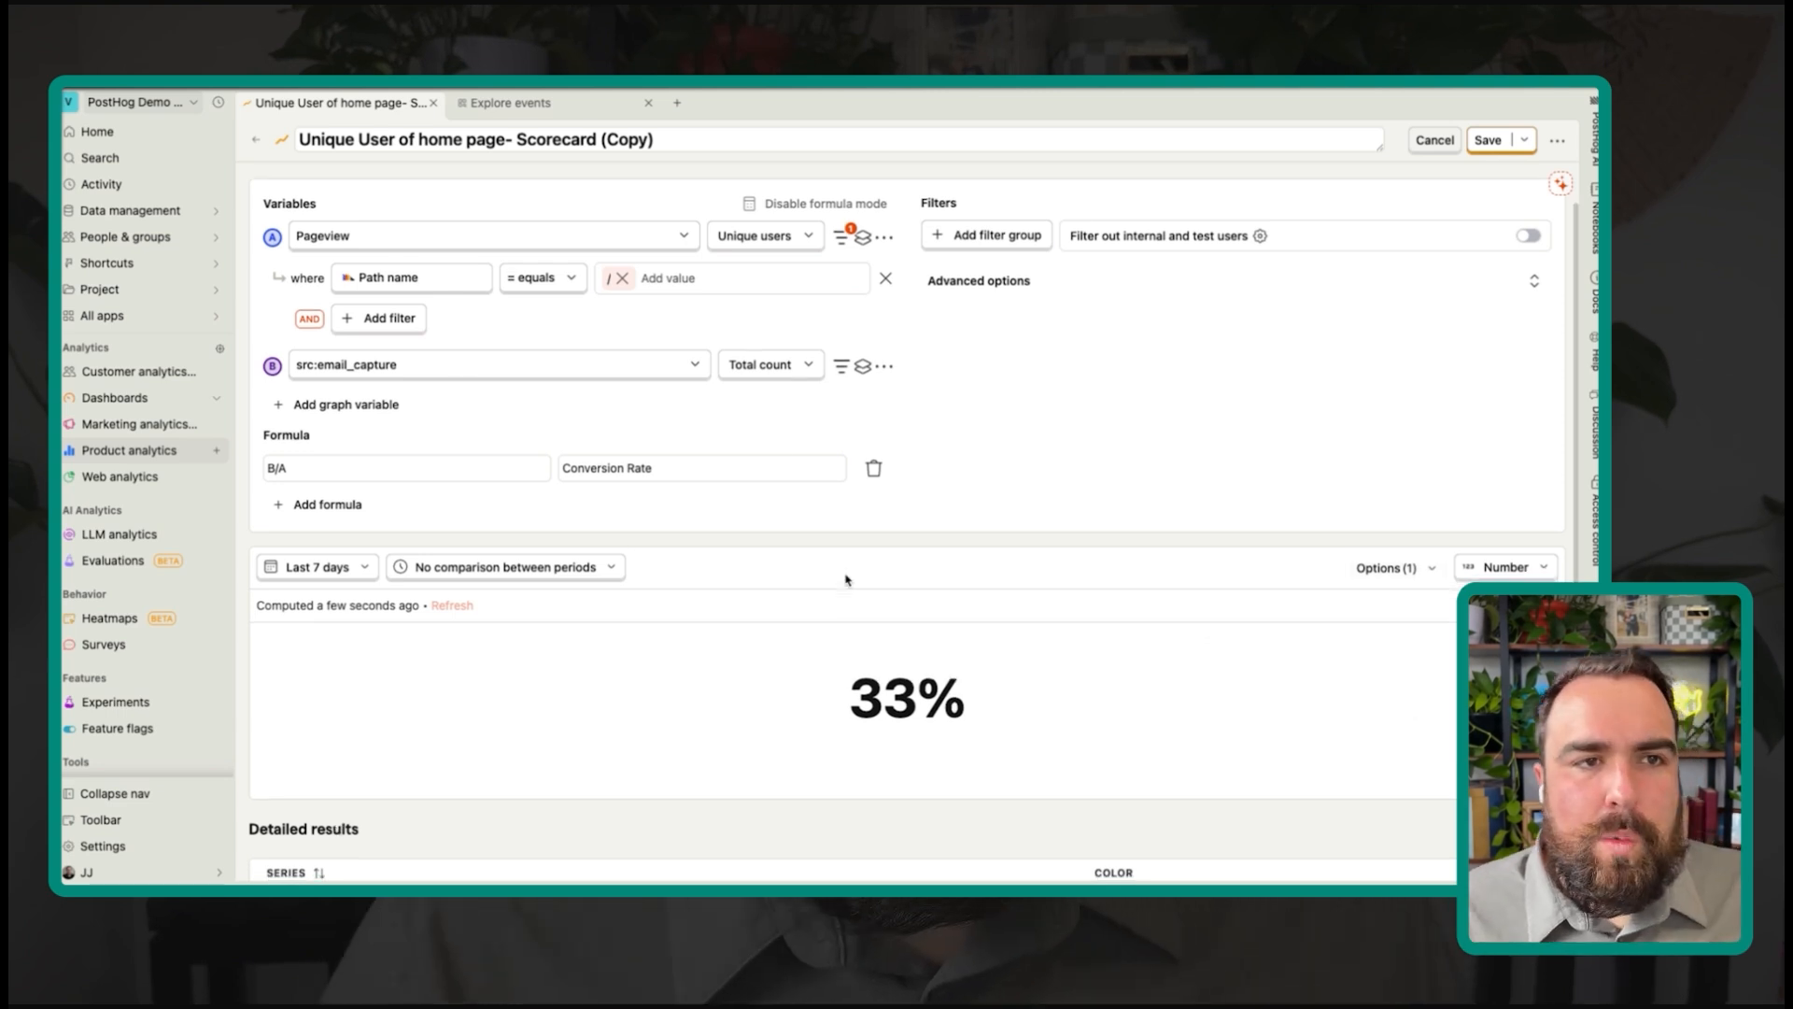
pyautogui.scroll(3, 844, 575)
pyautogui.click(506, 145)
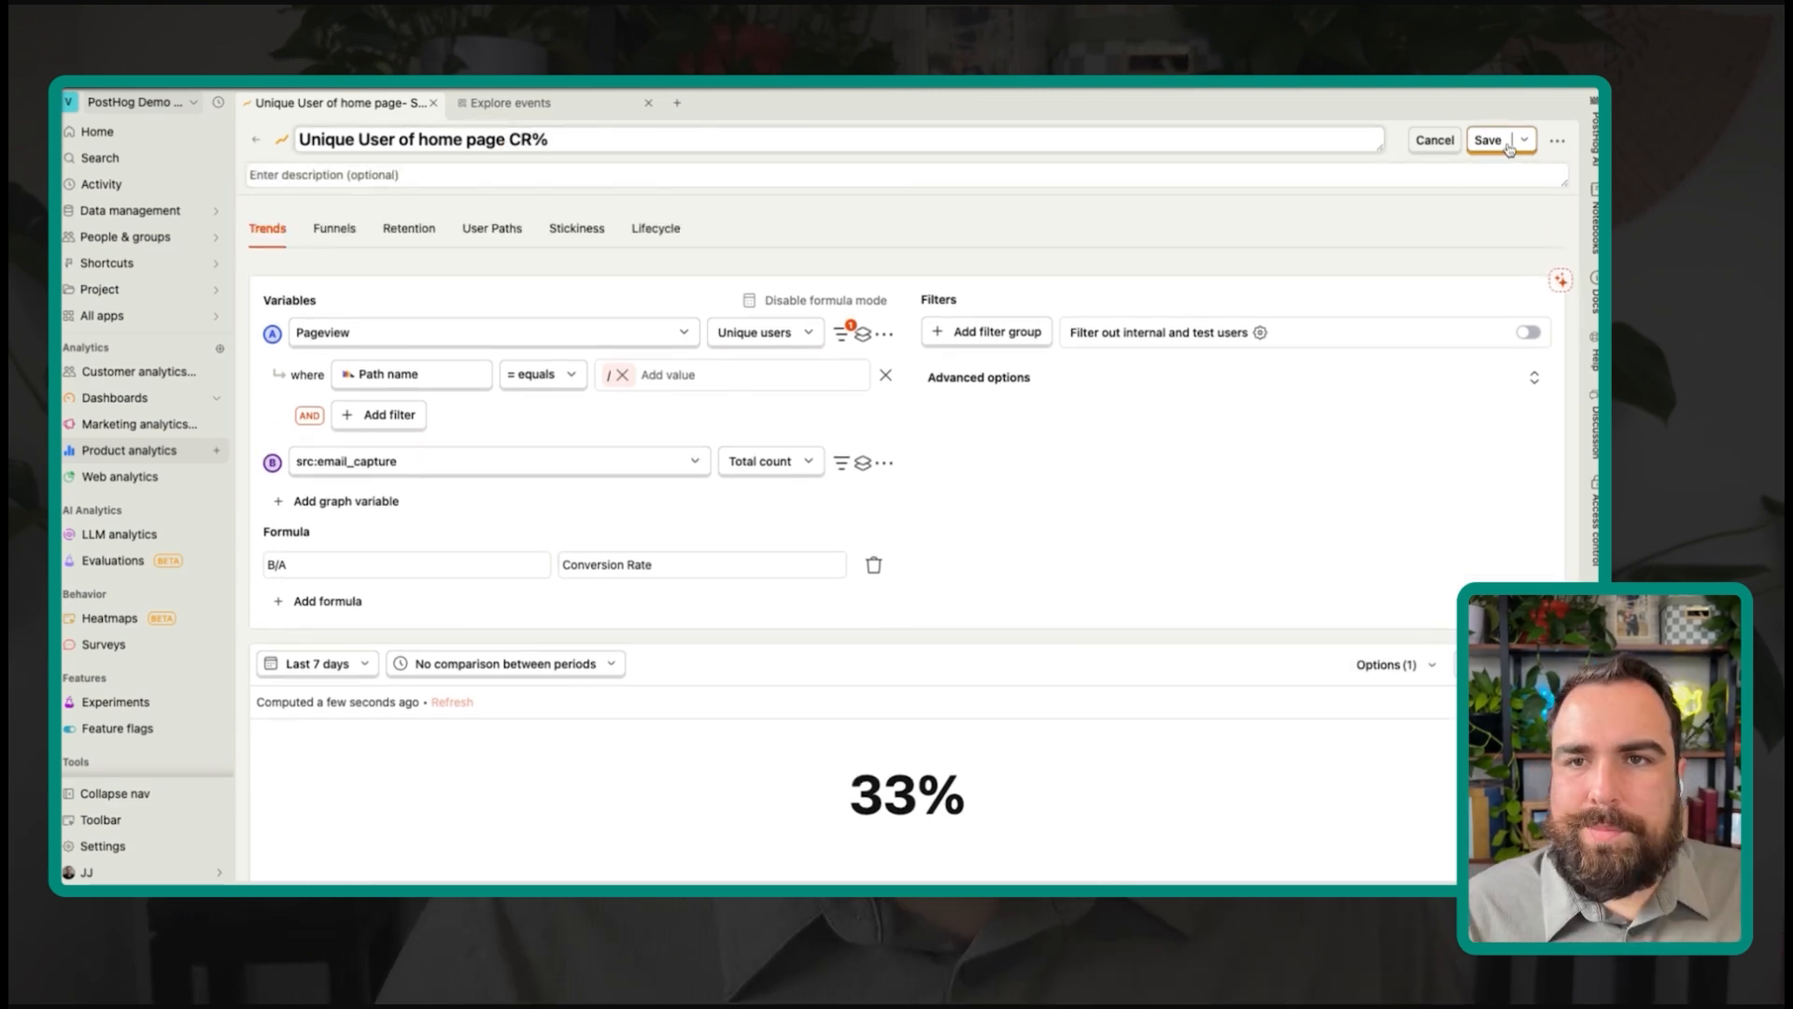
pyautogui.click(1488, 140)
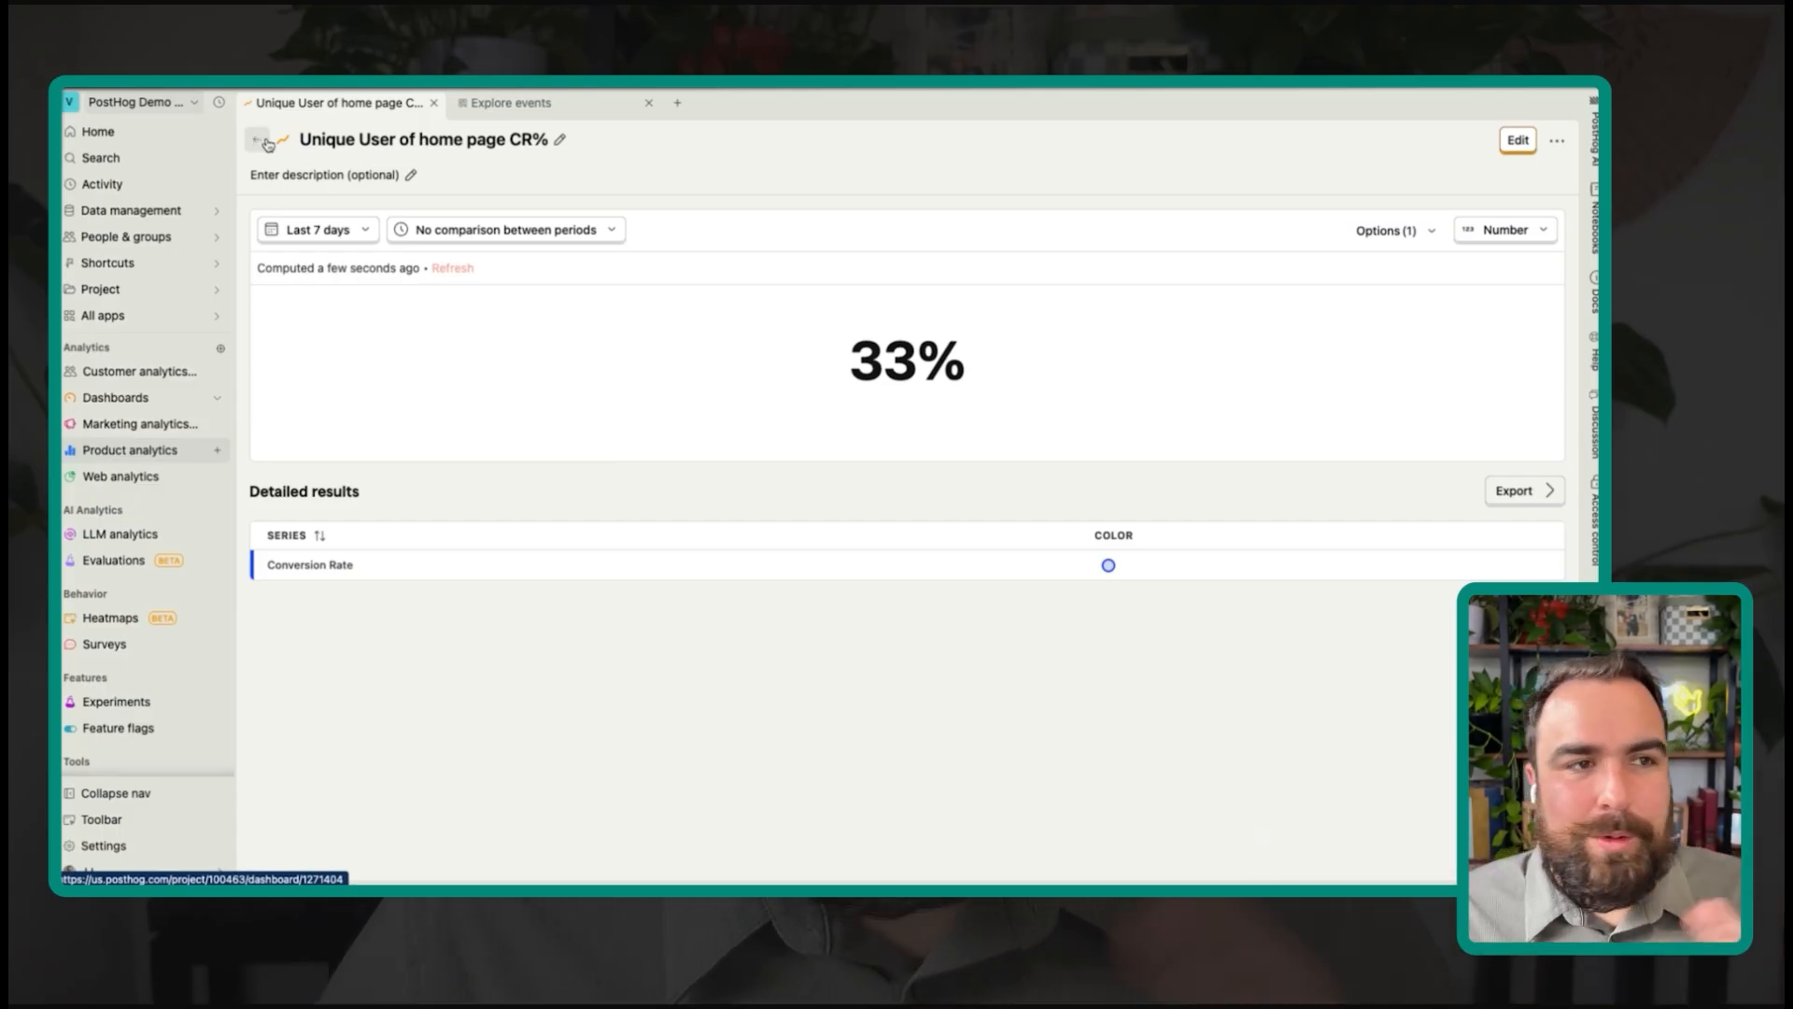
pyautogui.click(259, 145)
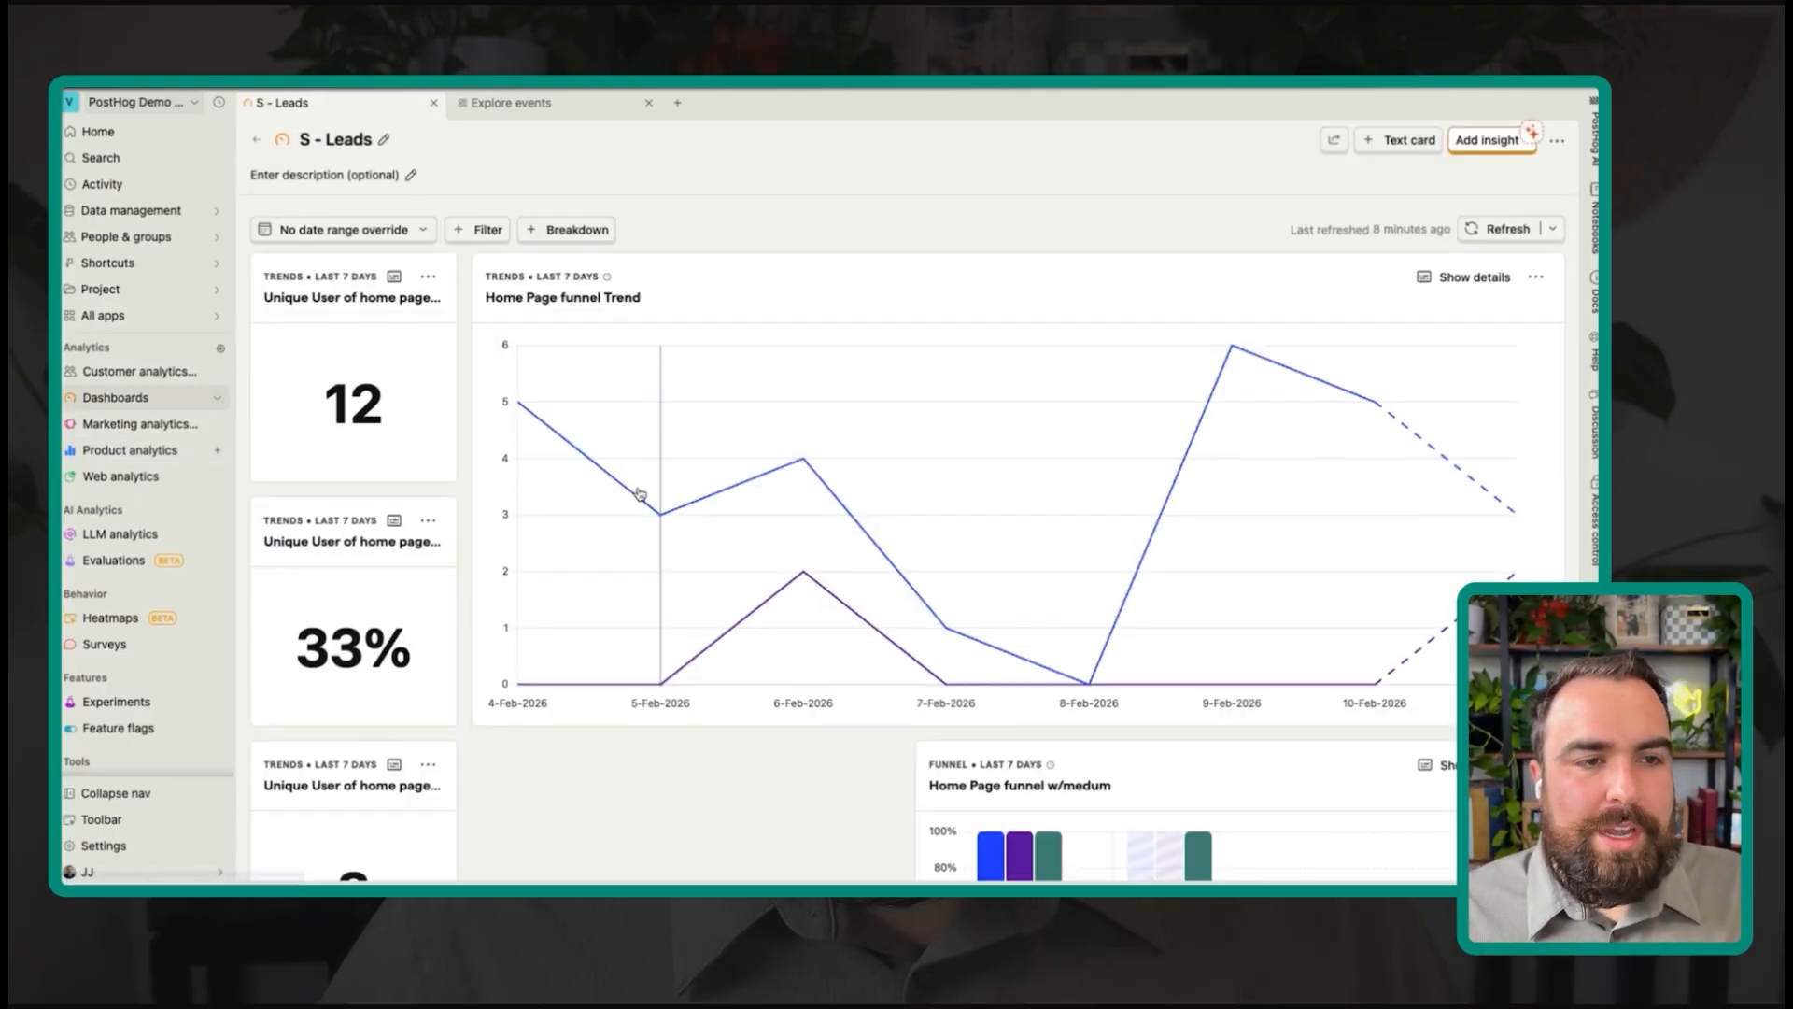
# Step: Line up the 33%, 12 and 3 tiles in the top row and make the trend chart wider and shorter
pyautogui.moveTo(396, 566); pyautogui.dragTo(505, 461)
pyautogui.scroll(-3, 809, 365)
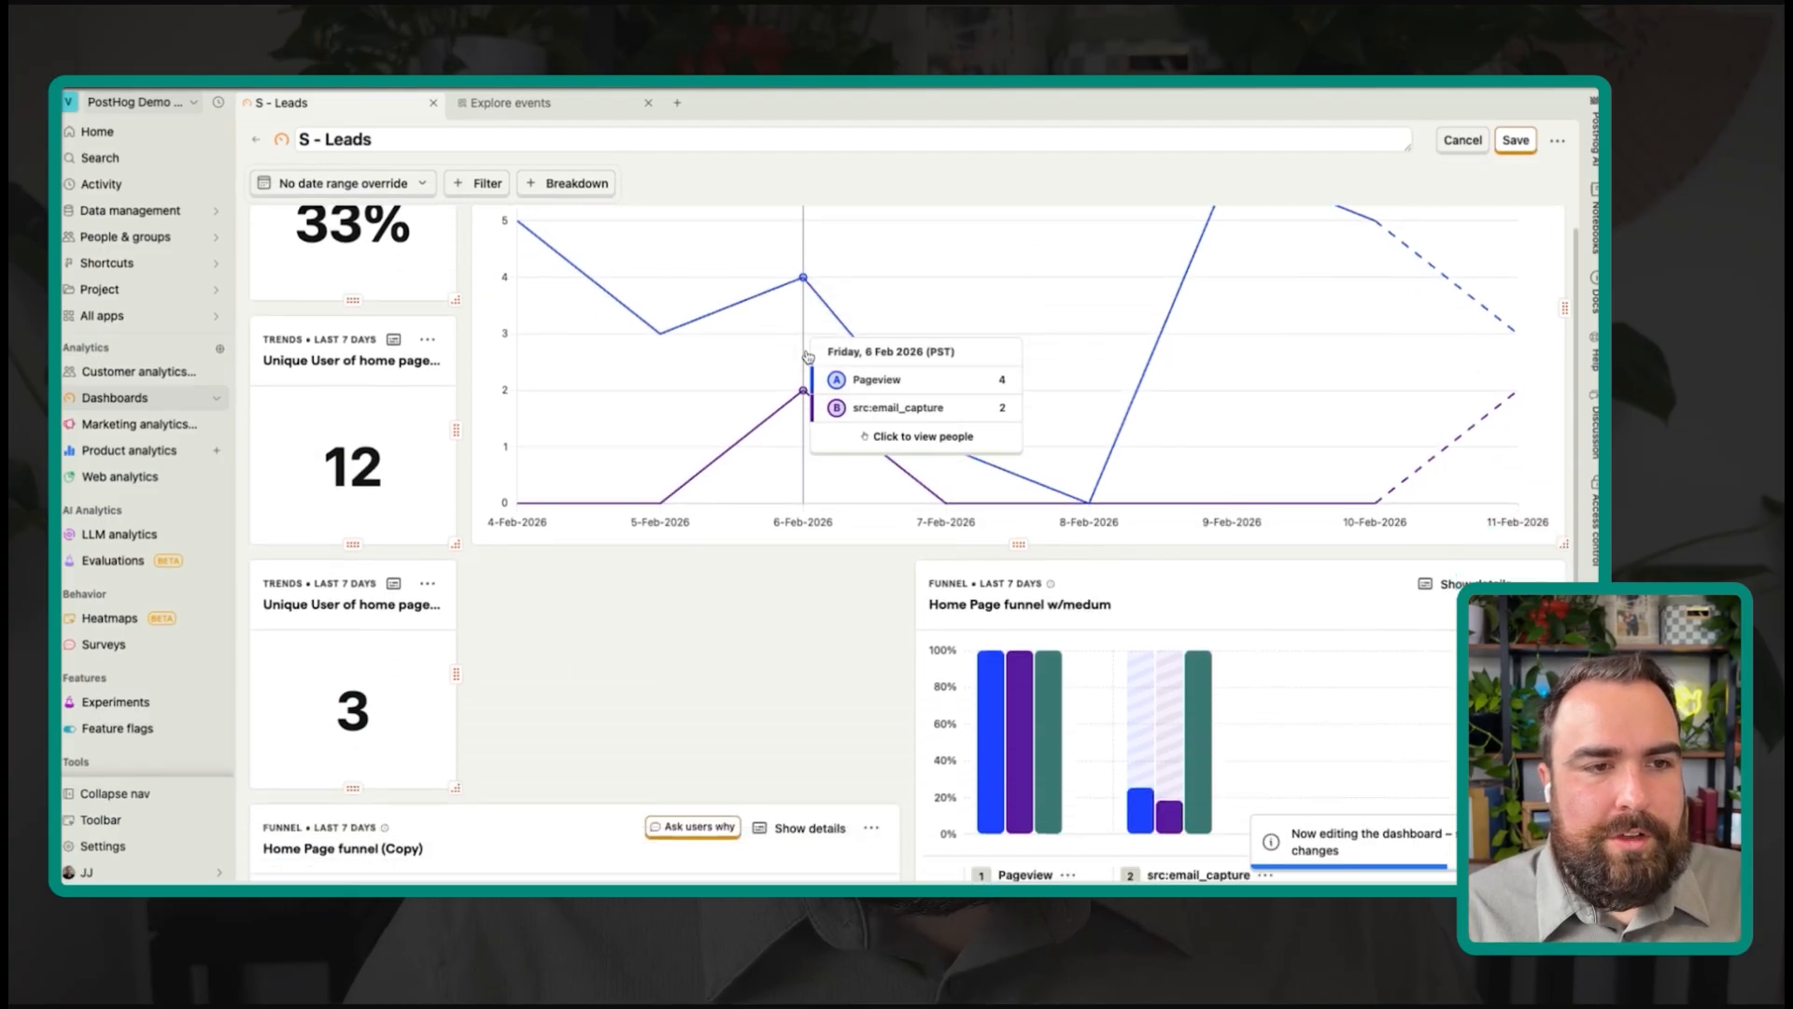
pyautogui.scroll(3, 665, 568)
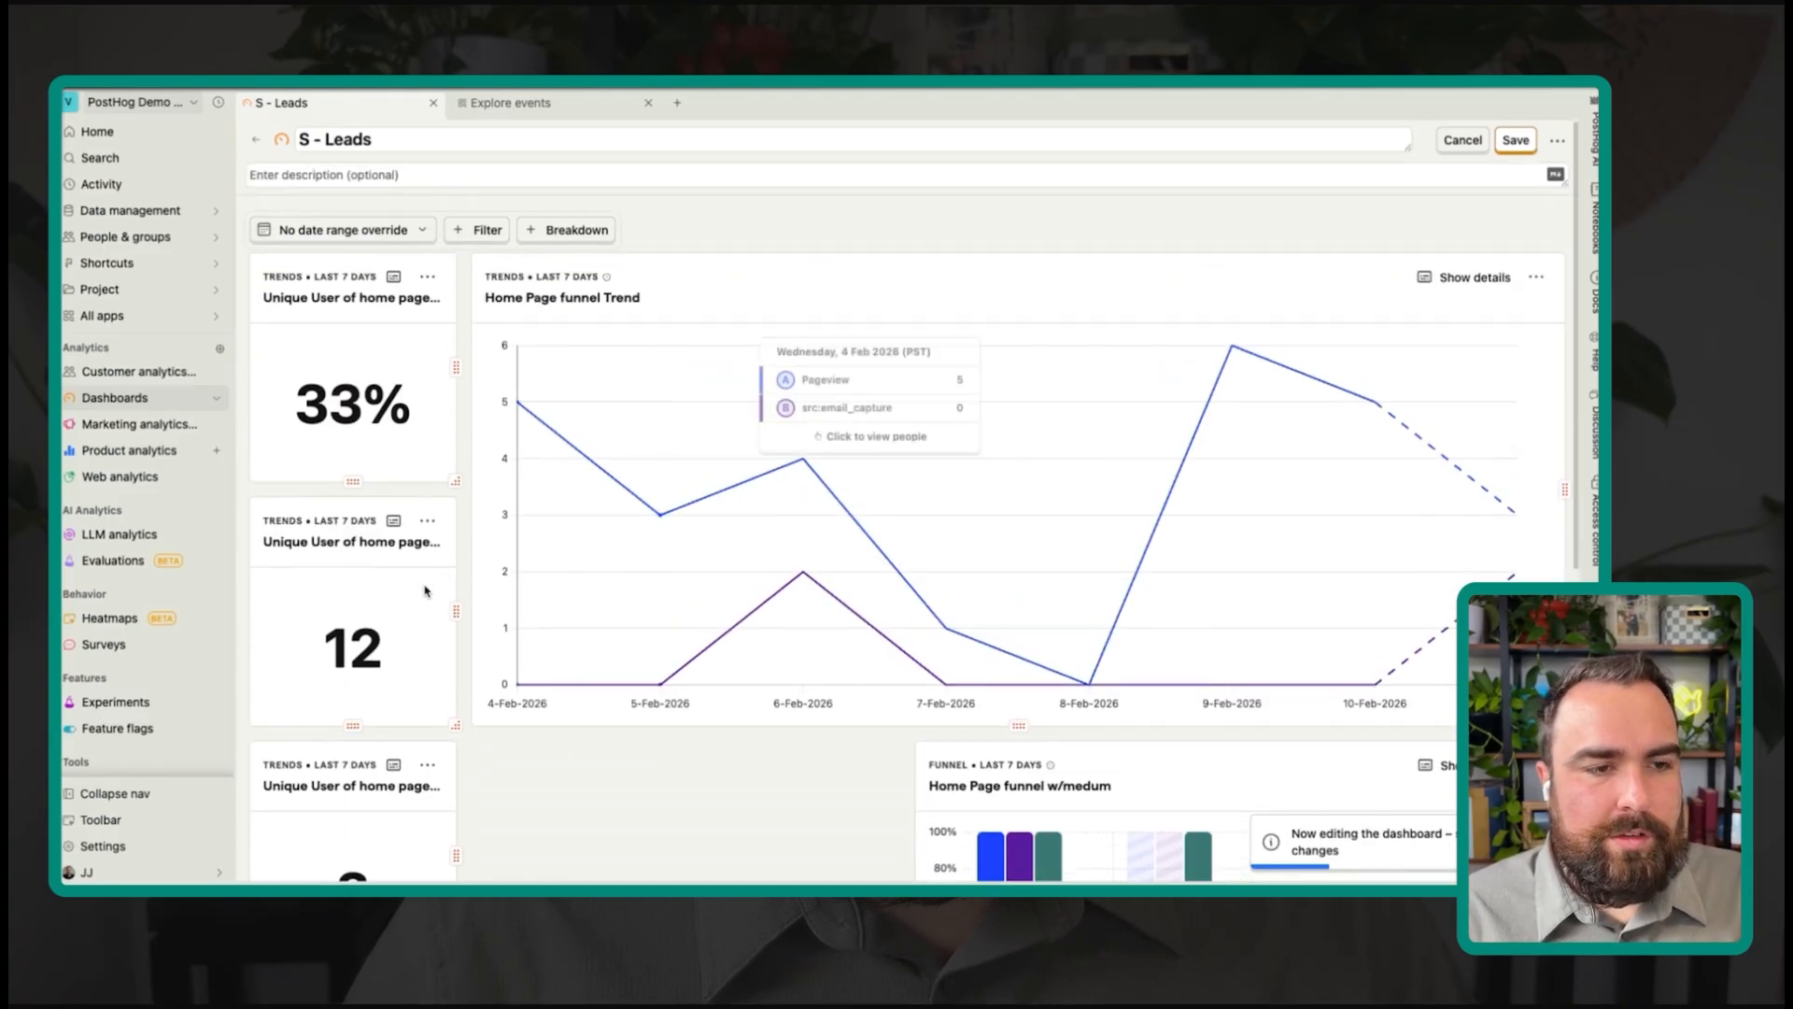
pyautogui.moveTo(353, 506); pyautogui.dragTo(575, 282)
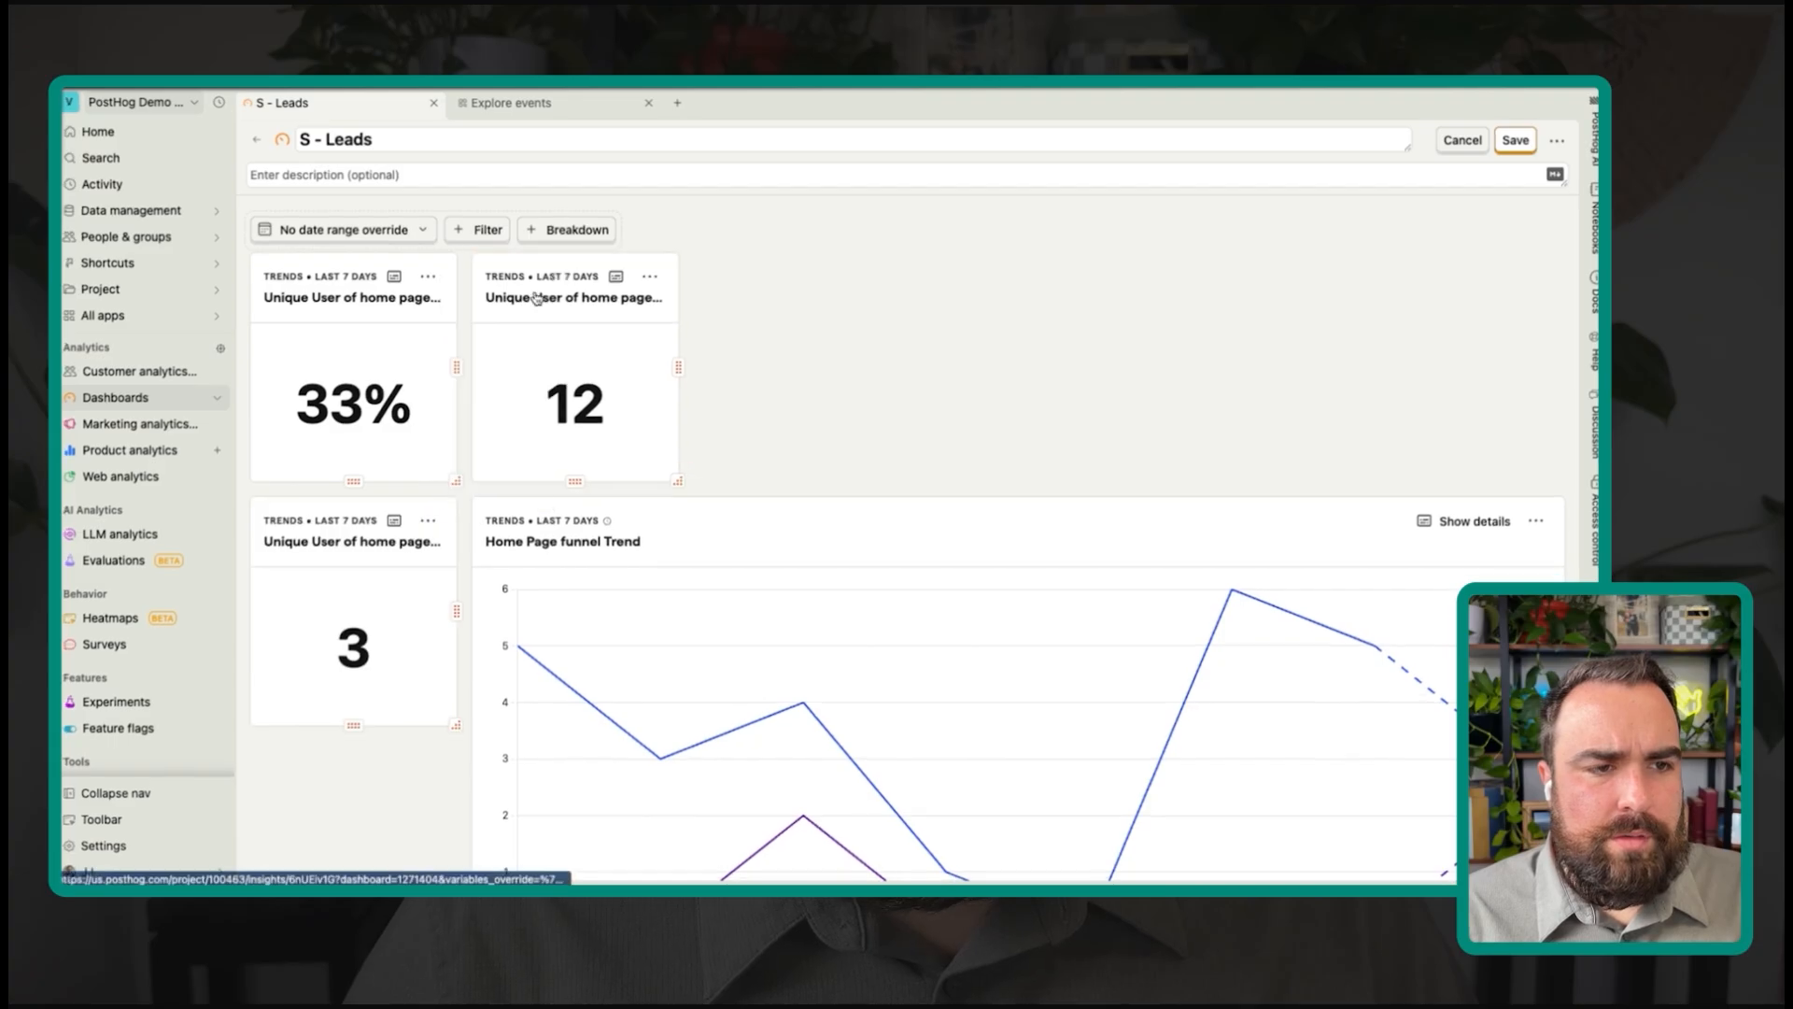
pyautogui.moveTo(390, 517); pyautogui.dragTo(834, 345)
pyautogui.scroll(-2, 1021, 500)
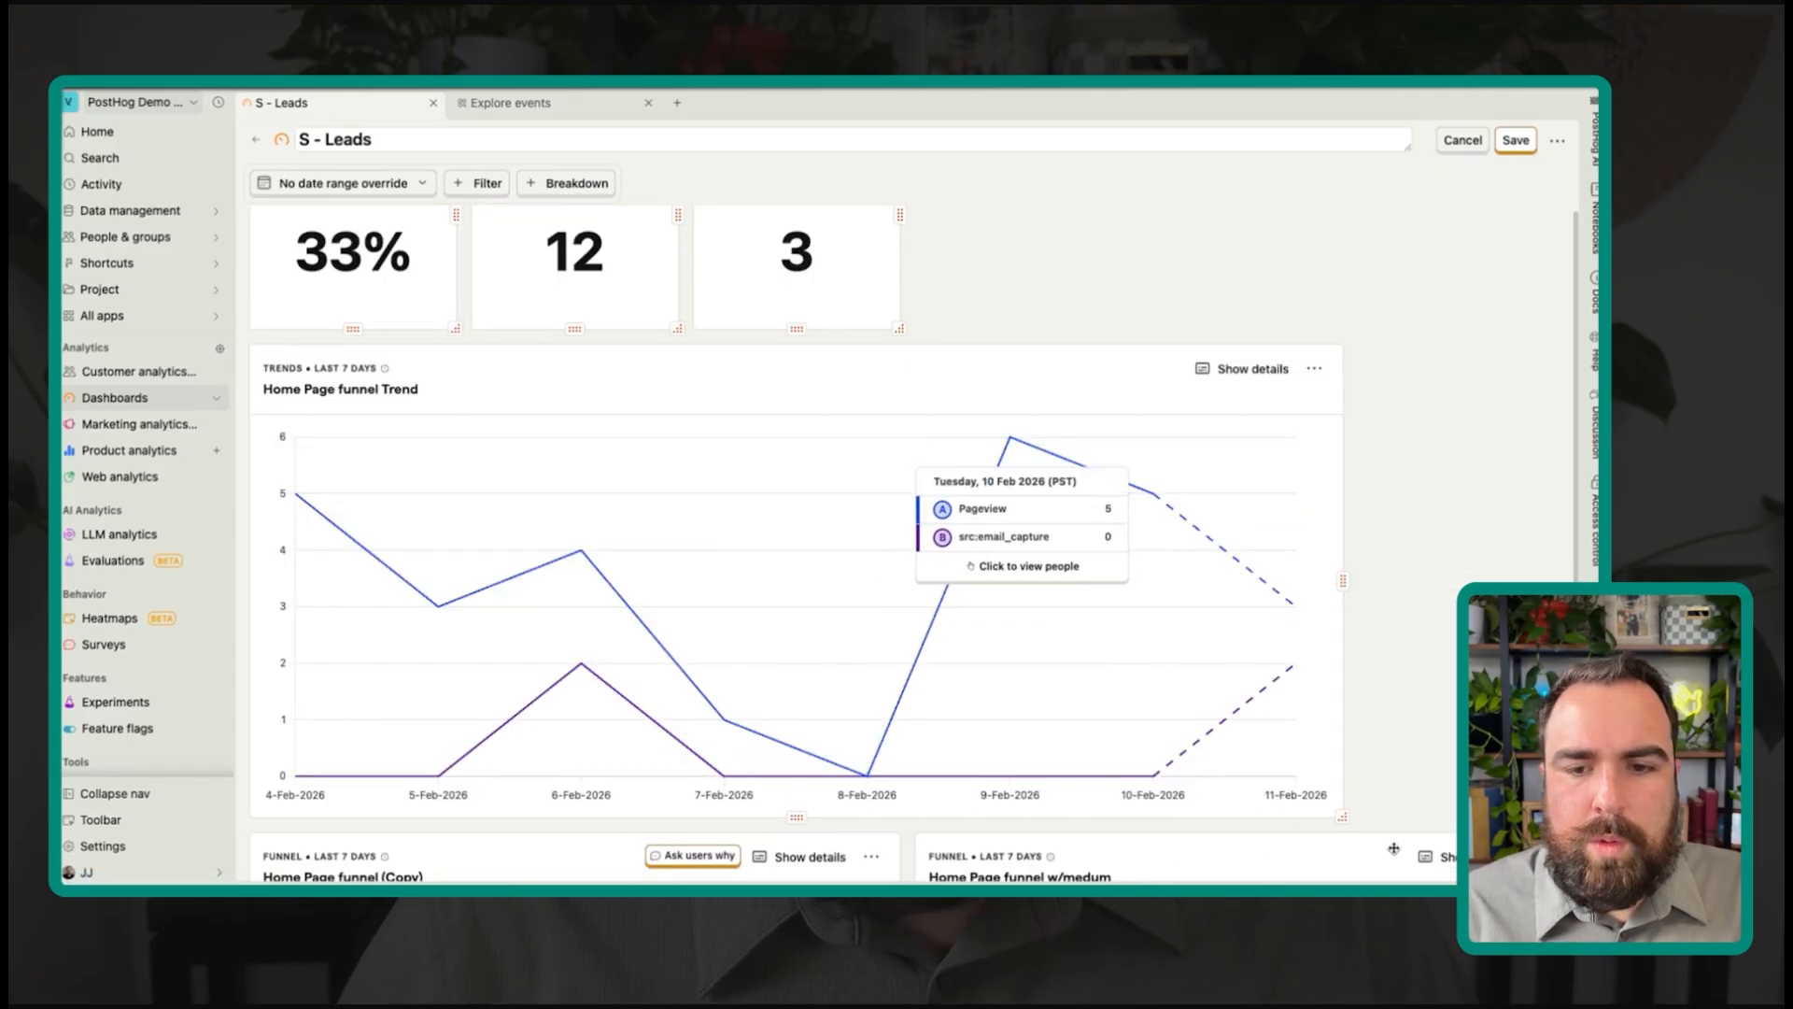
pyautogui.moveTo(1342, 818); pyautogui.dragTo(1565, 655)
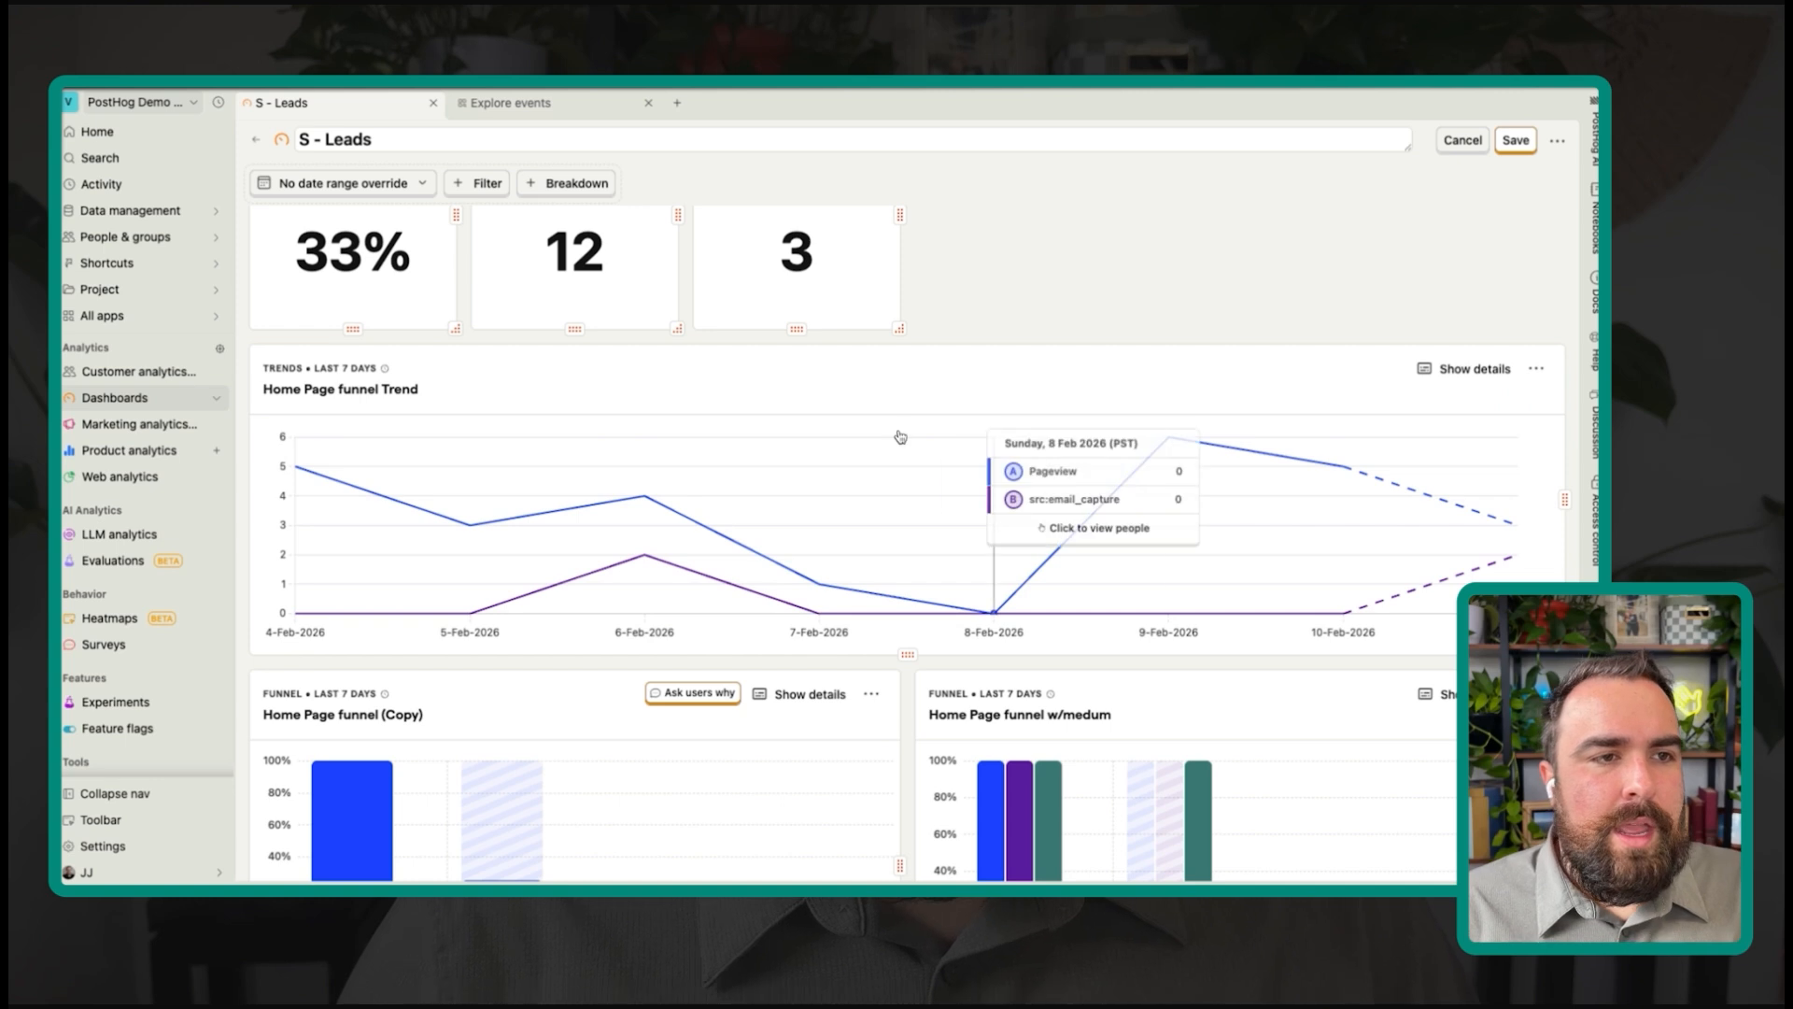
pyautogui.scroll(2, 900, 435)
pyautogui.moveTo(346, 385)
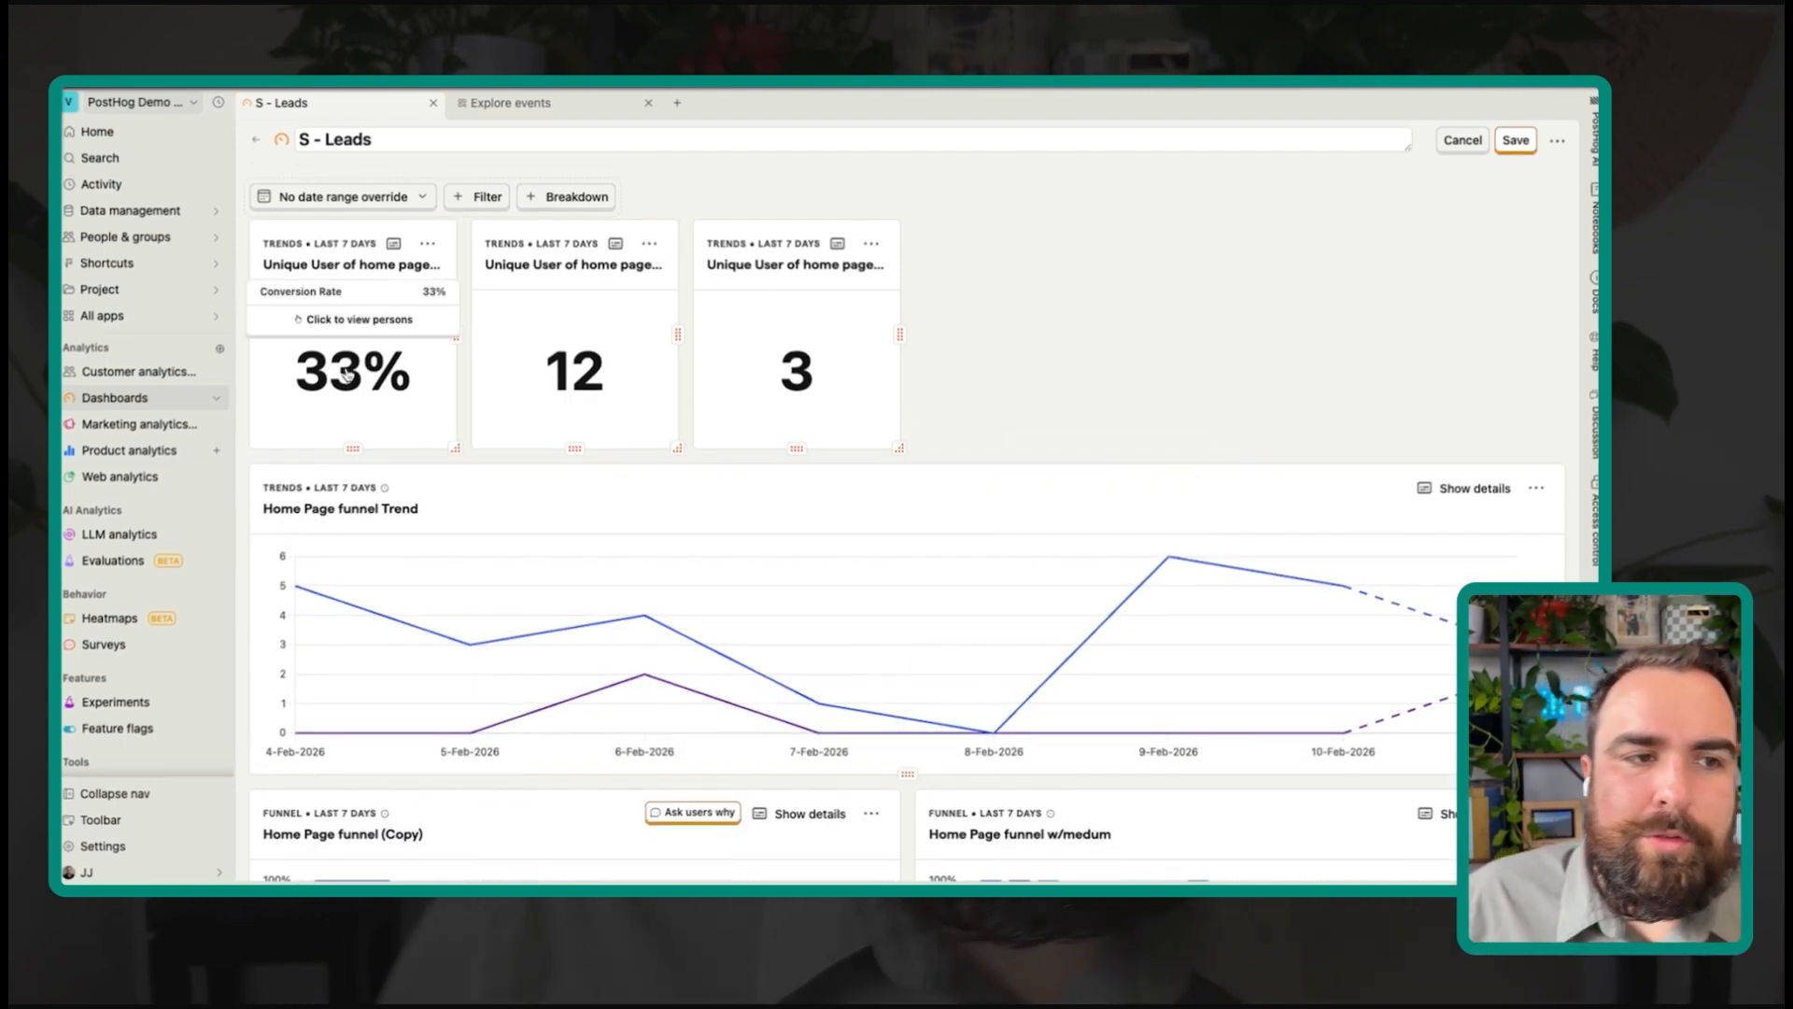
pyautogui.moveTo(637, 363)
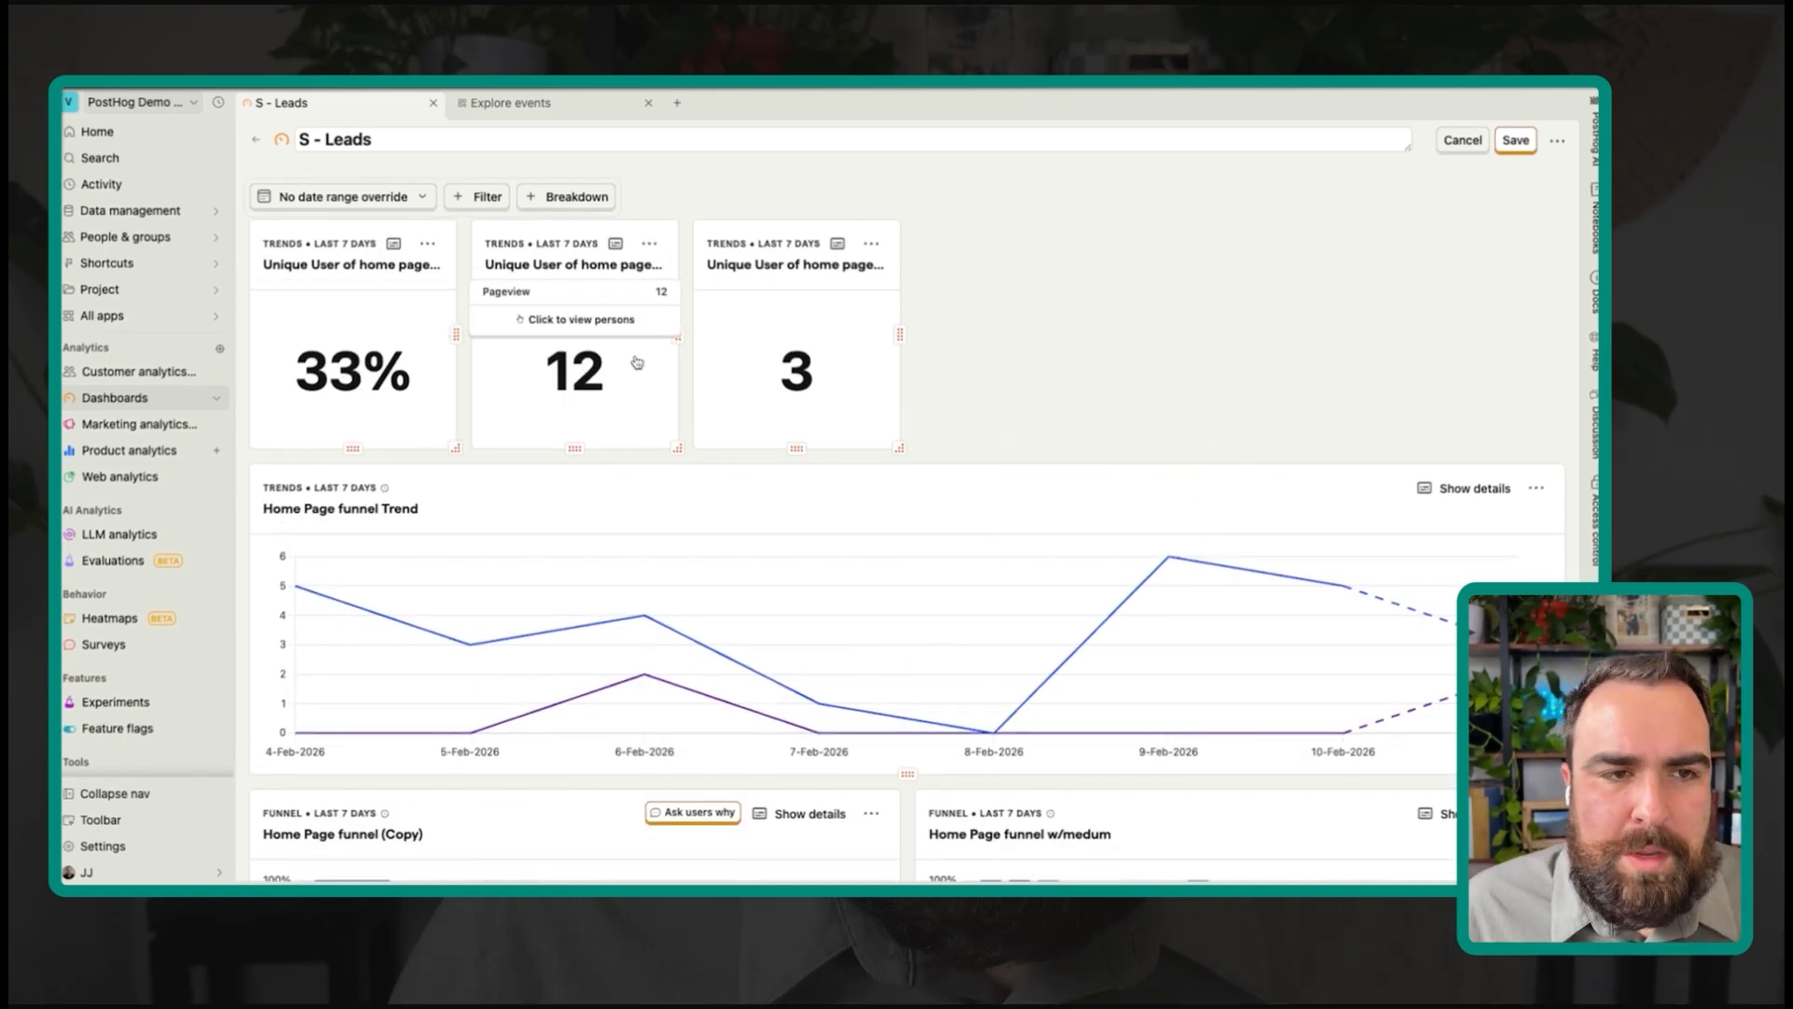
pyautogui.moveTo(798, 379)
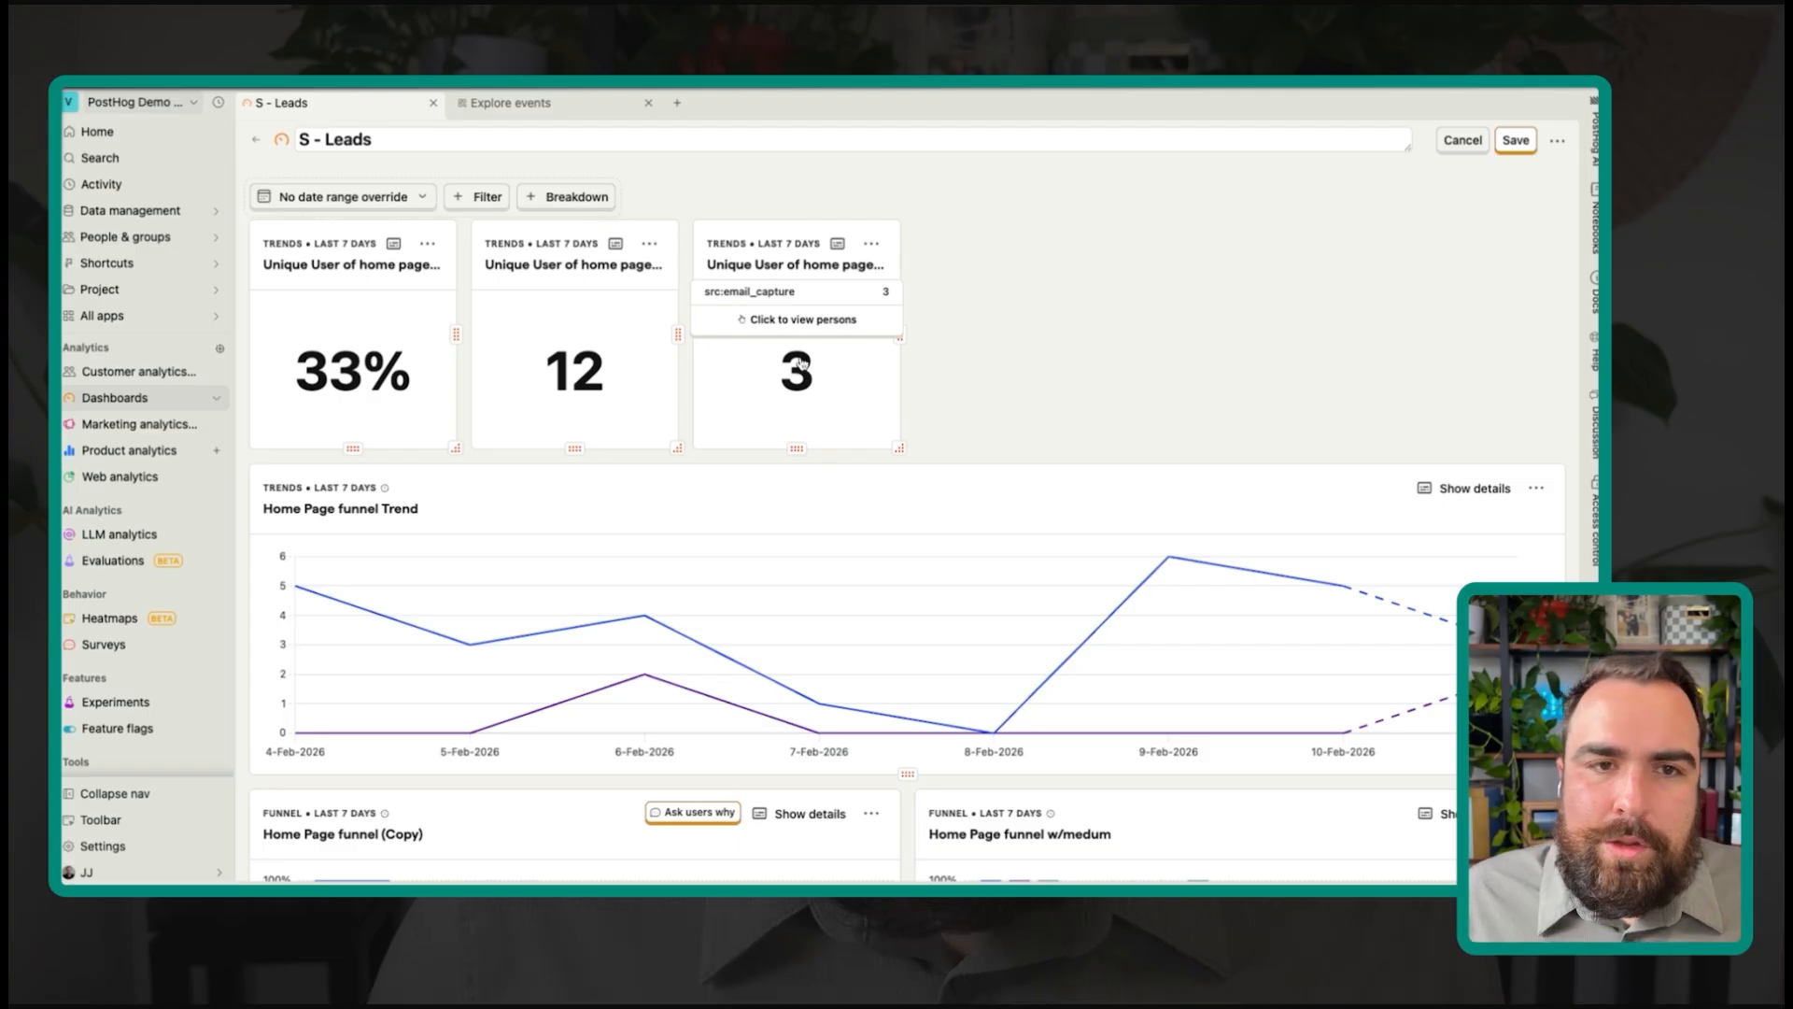
pyautogui.scroll(-5, 1030, 366)
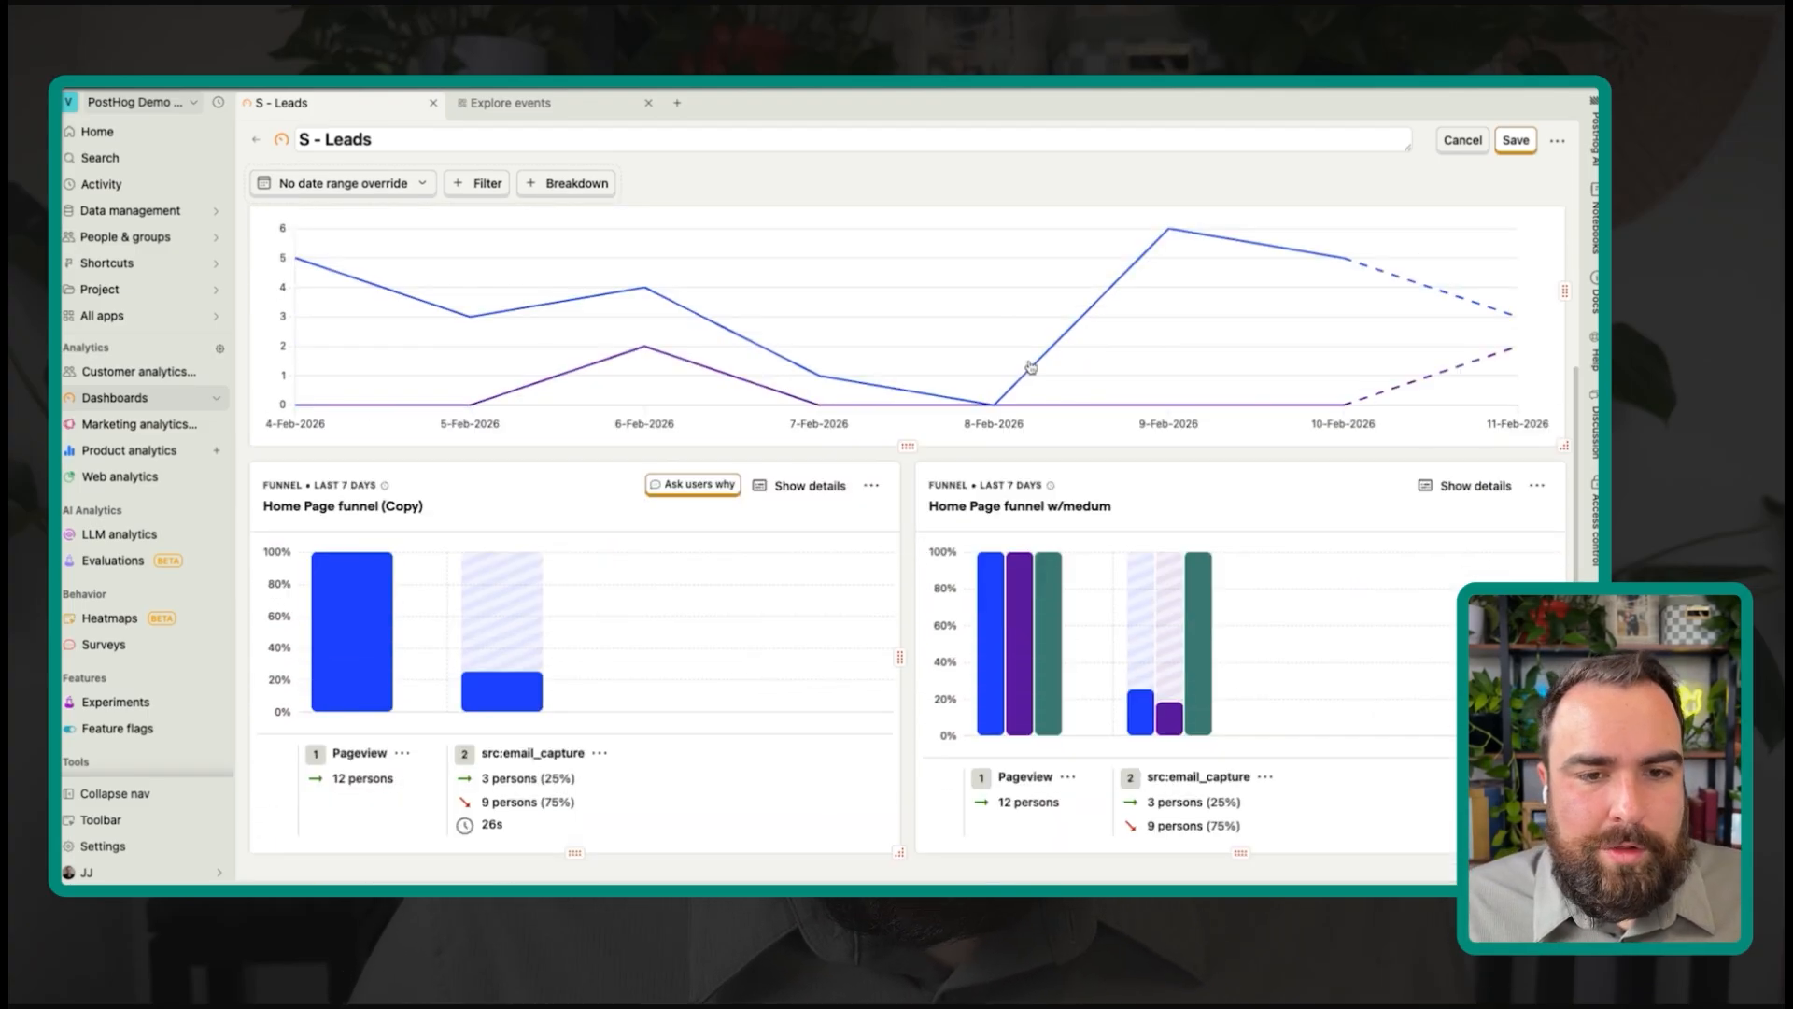
pyautogui.scroll(3, 845, 443)
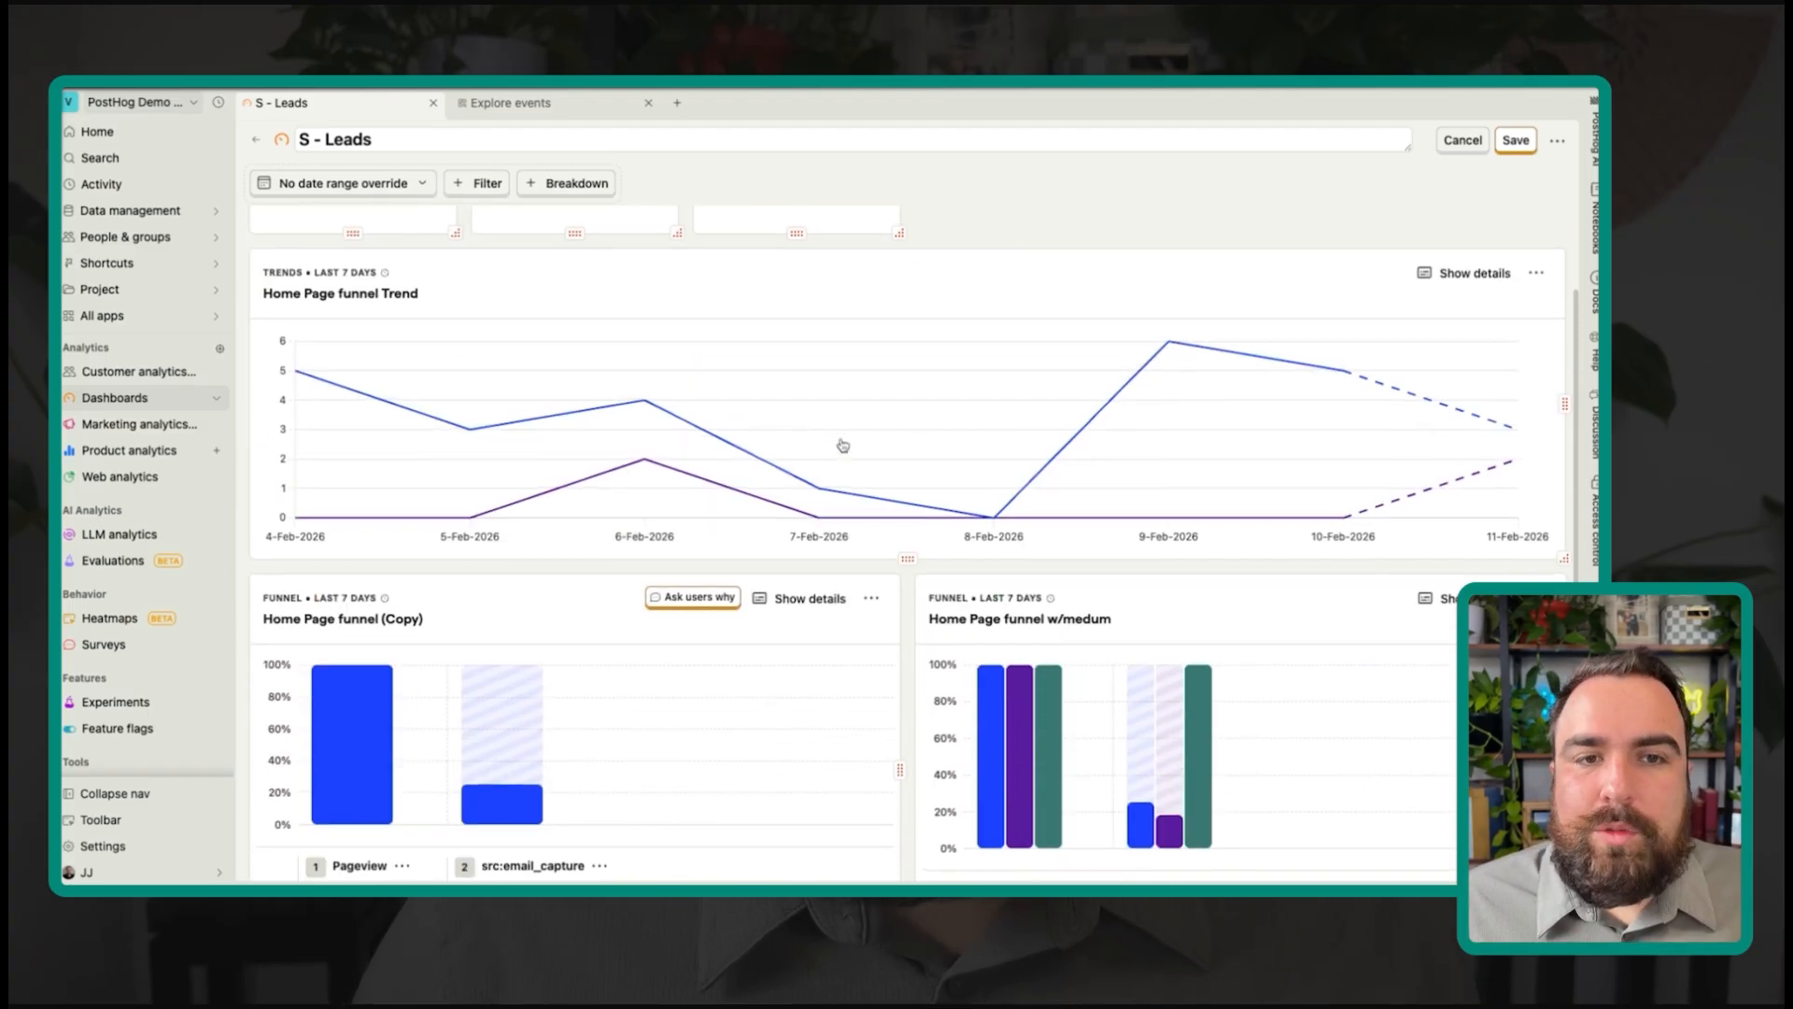
pyautogui.moveTo(538, 571)
pyautogui.moveTo(1242, 565)
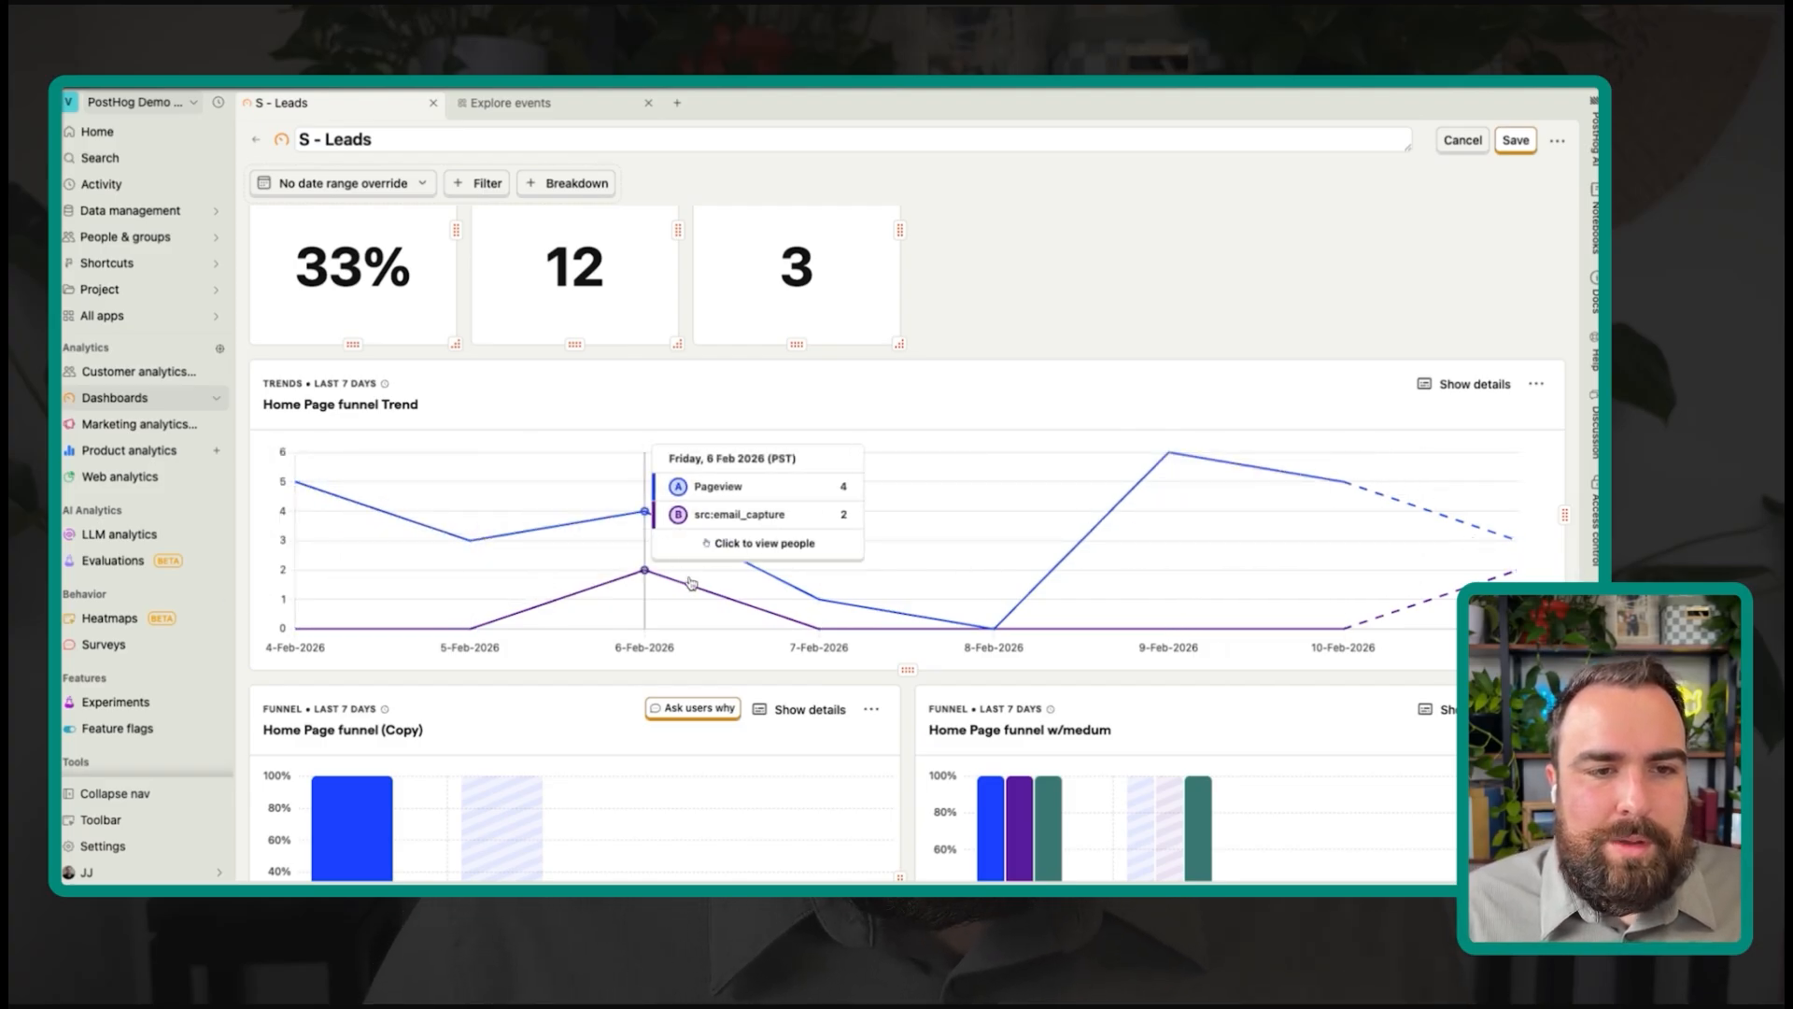
pyautogui.scroll(-3, 661, 521)
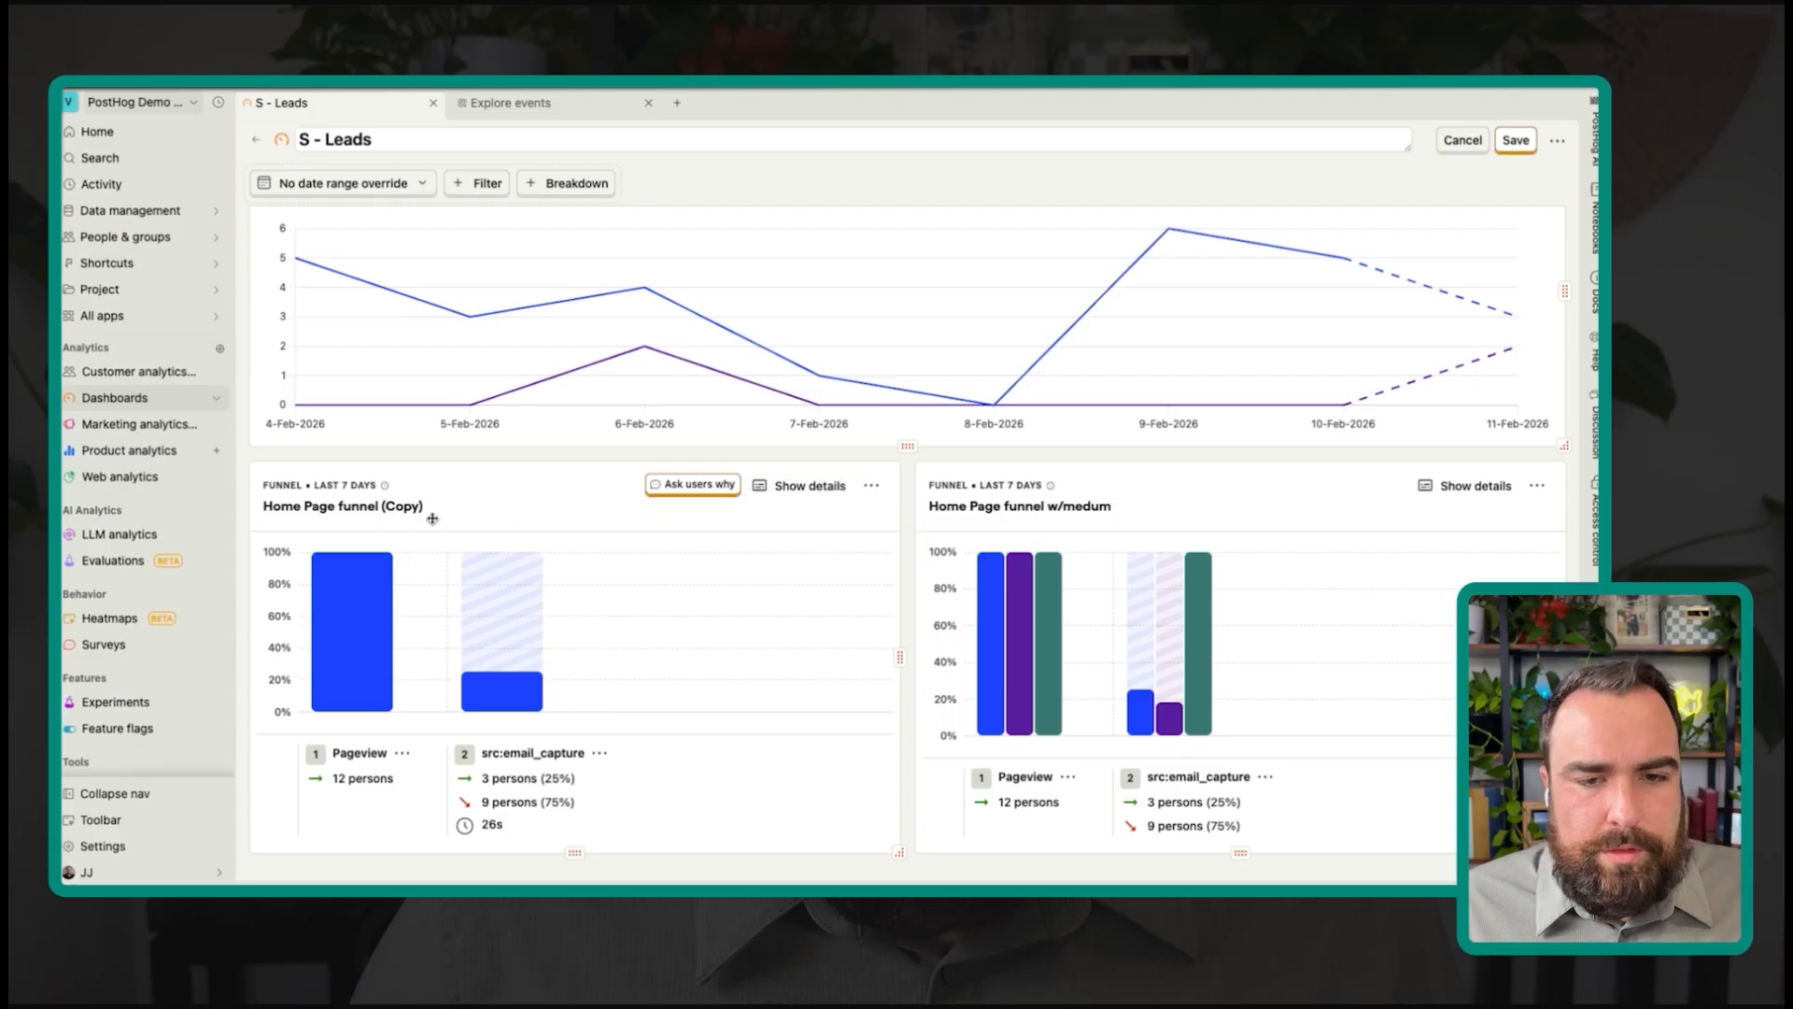
pyautogui.moveTo(1205, 621)
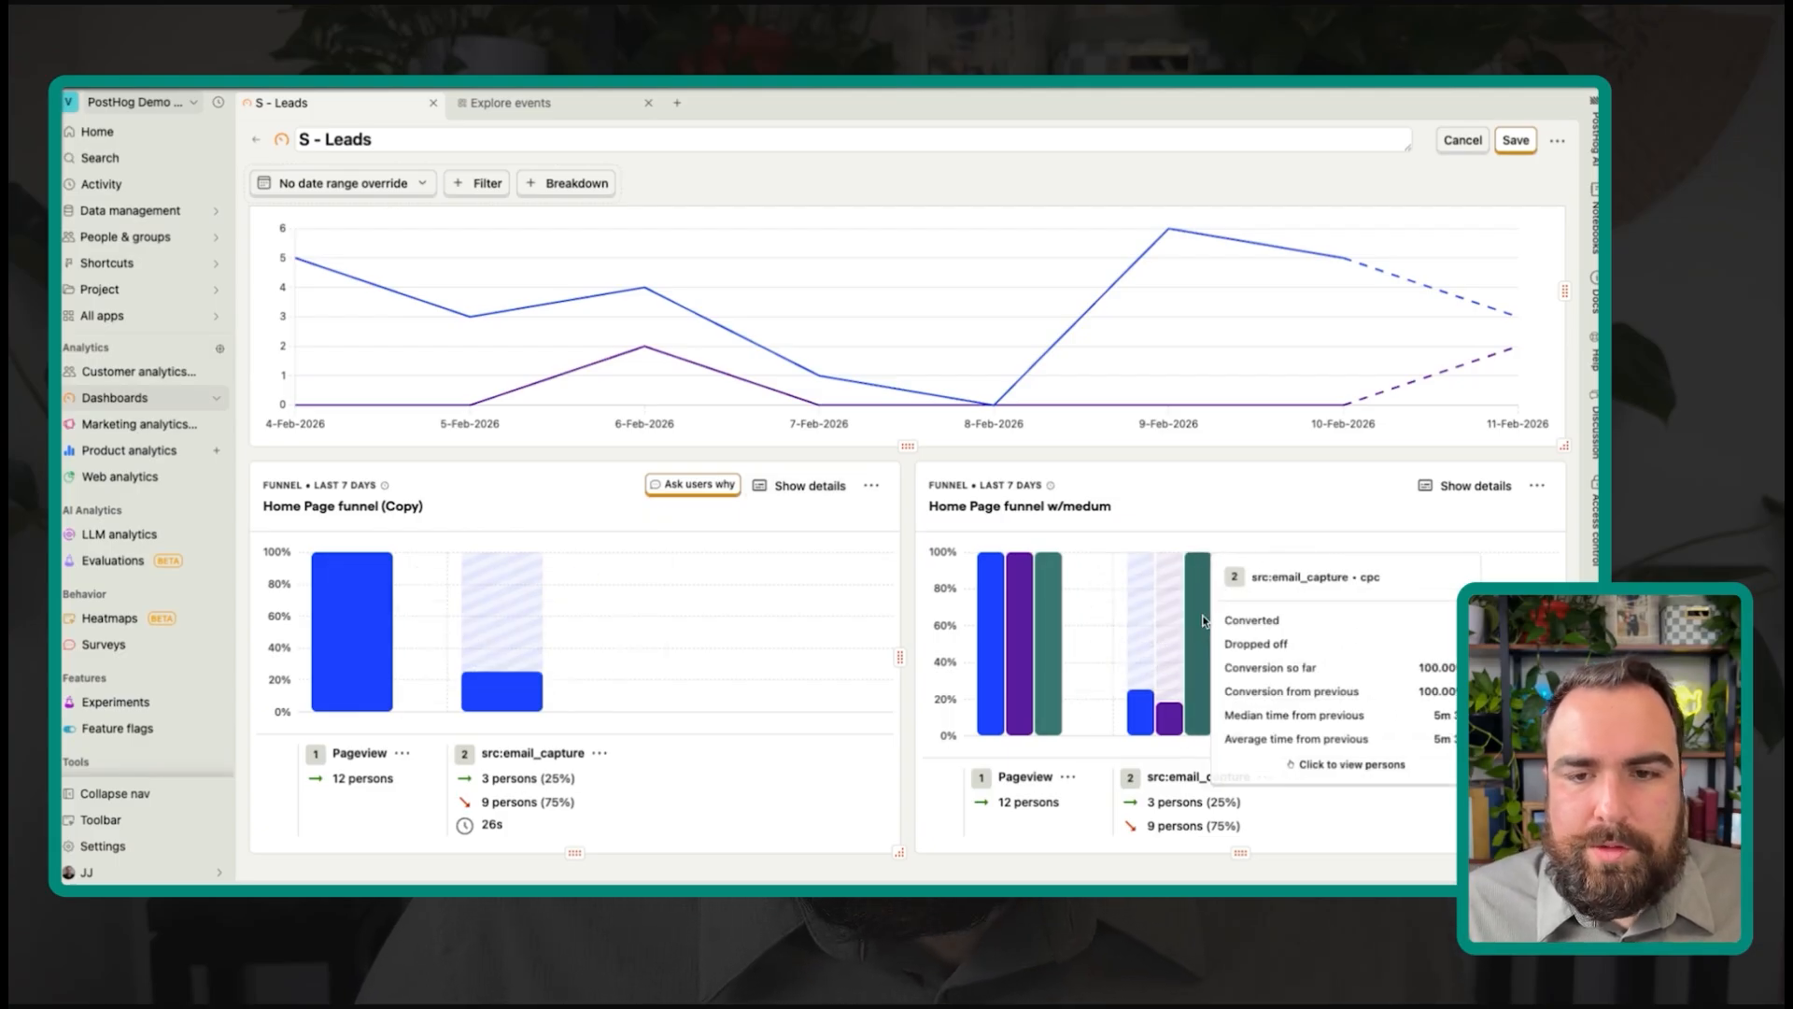
pyautogui.moveTo(1170, 728)
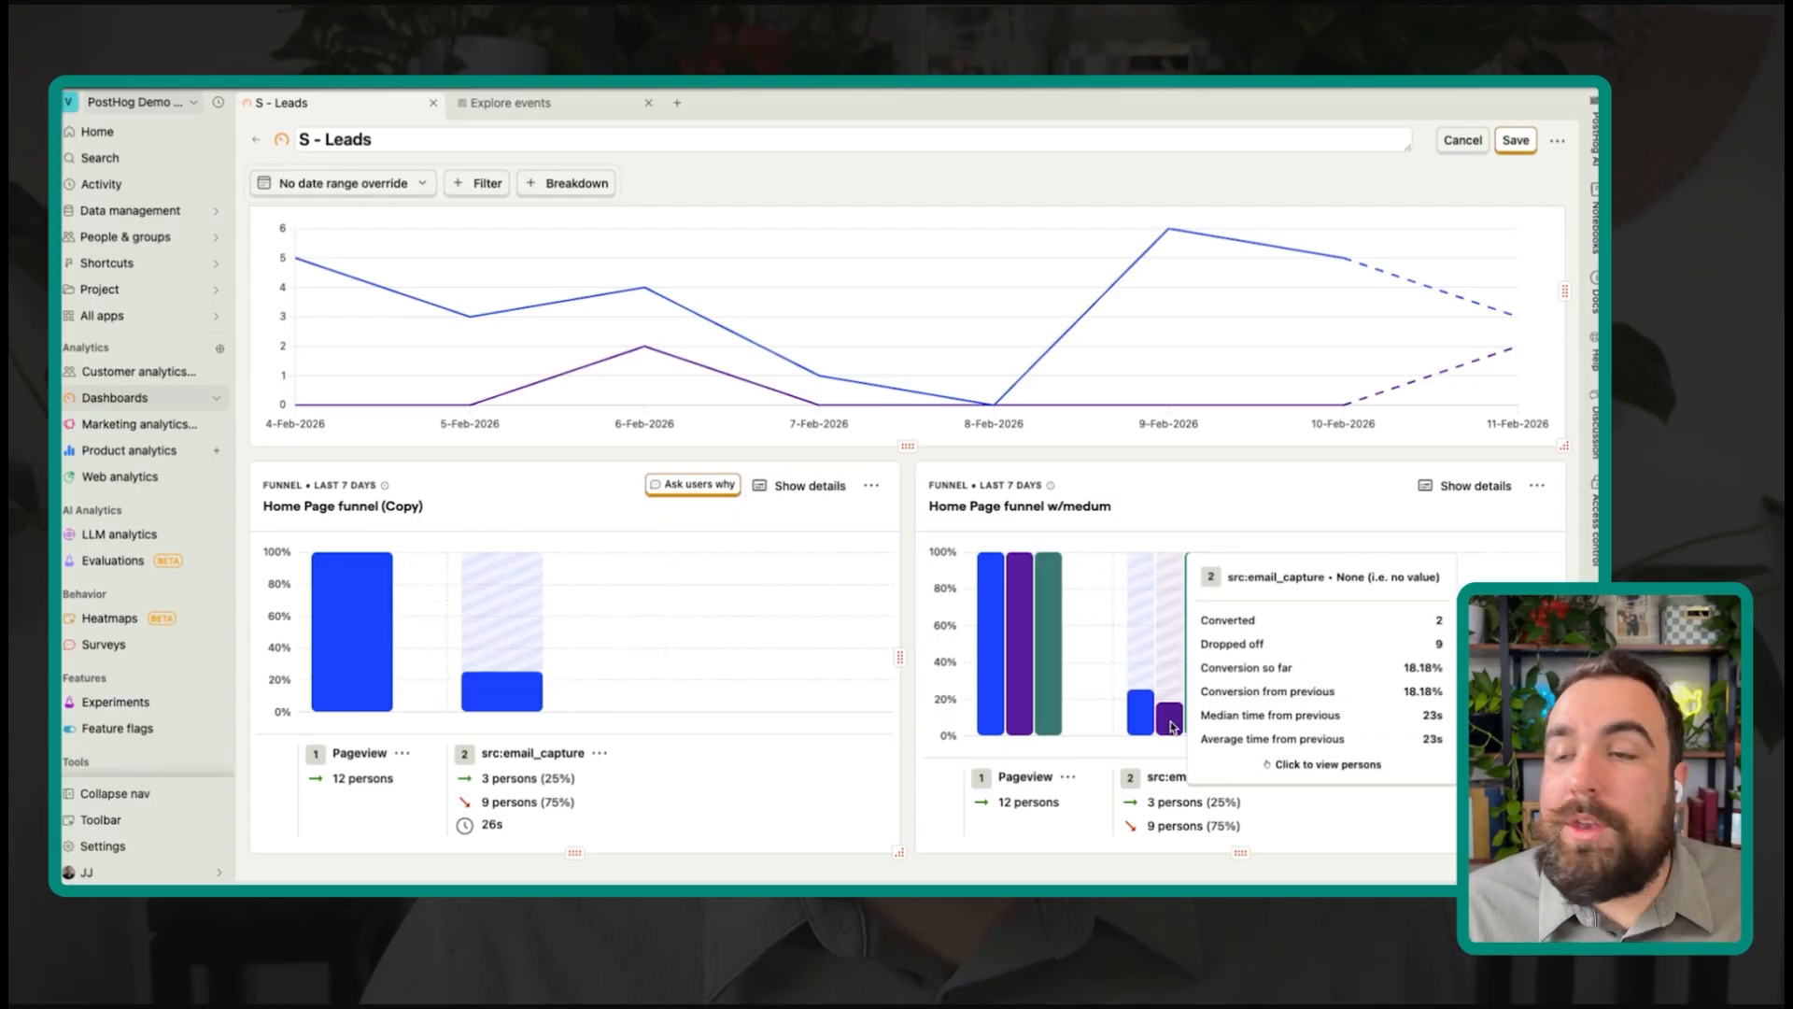
pyautogui.scroll(4, 1060, 196)
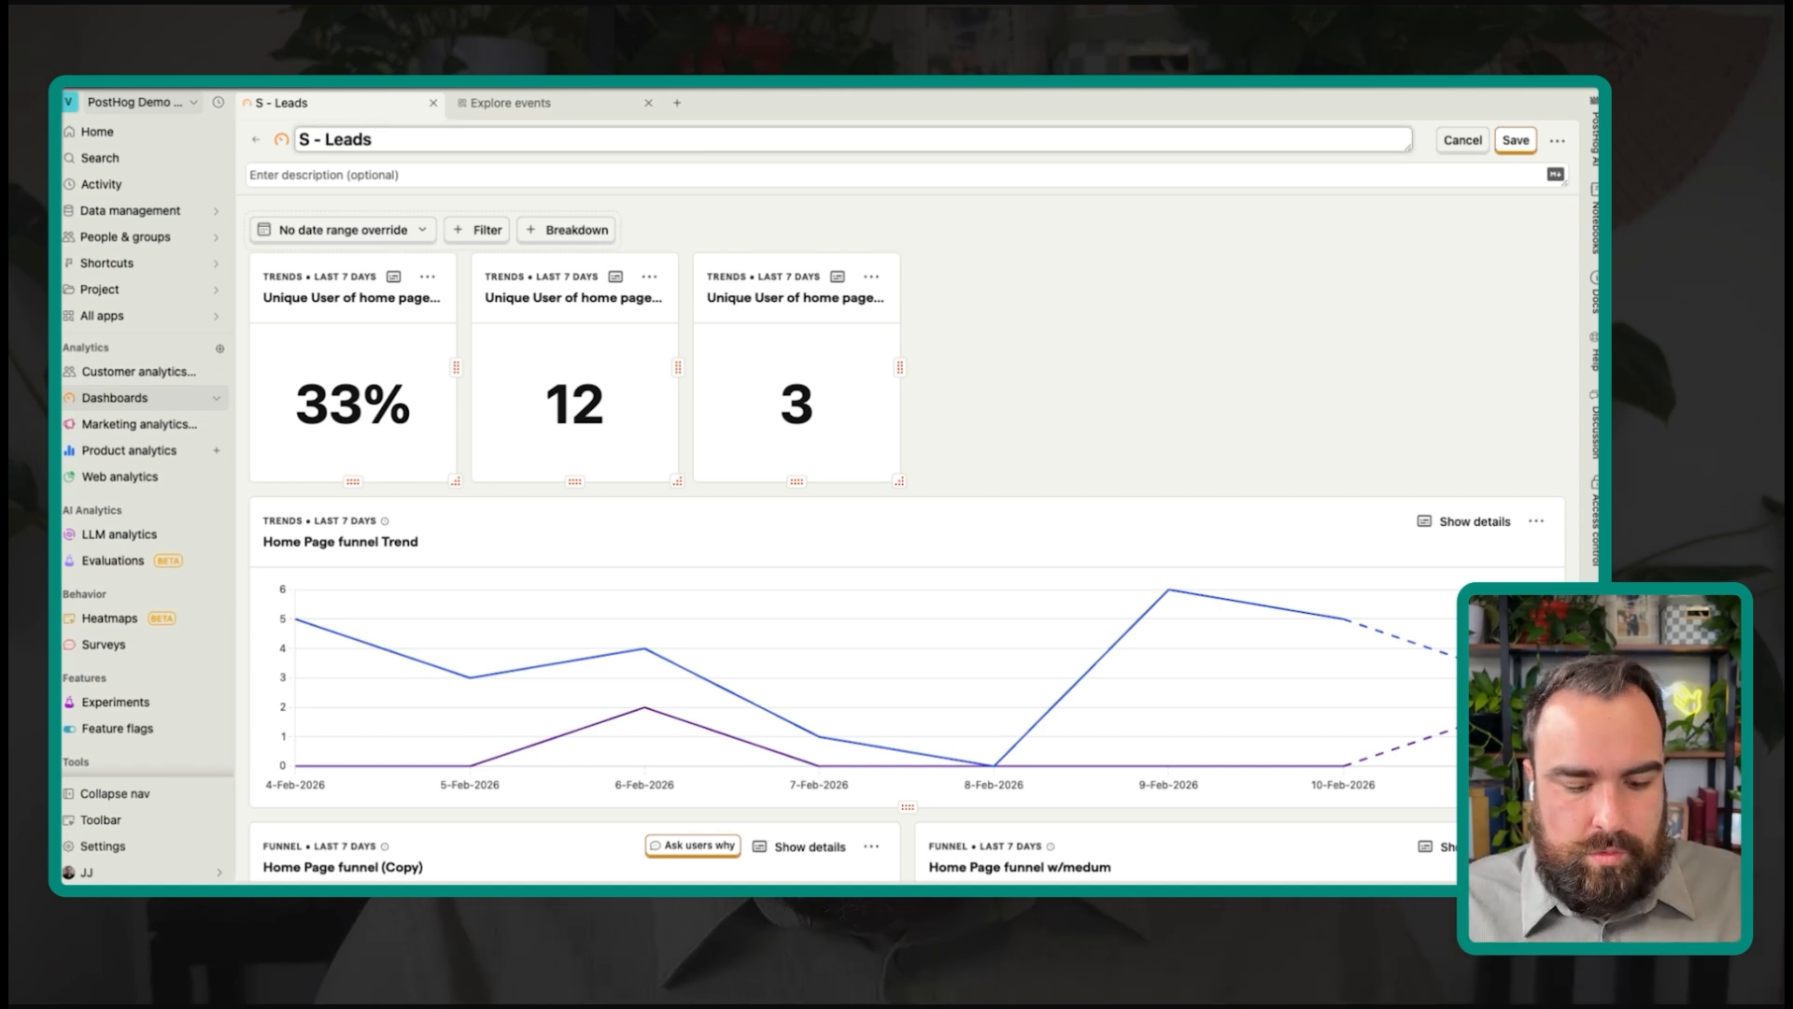
# Step: Confirm the title 'S - Home Leads' and save the description 'this is meant to optimize the home page for leads.'
pyautogui.click(1094, 361)
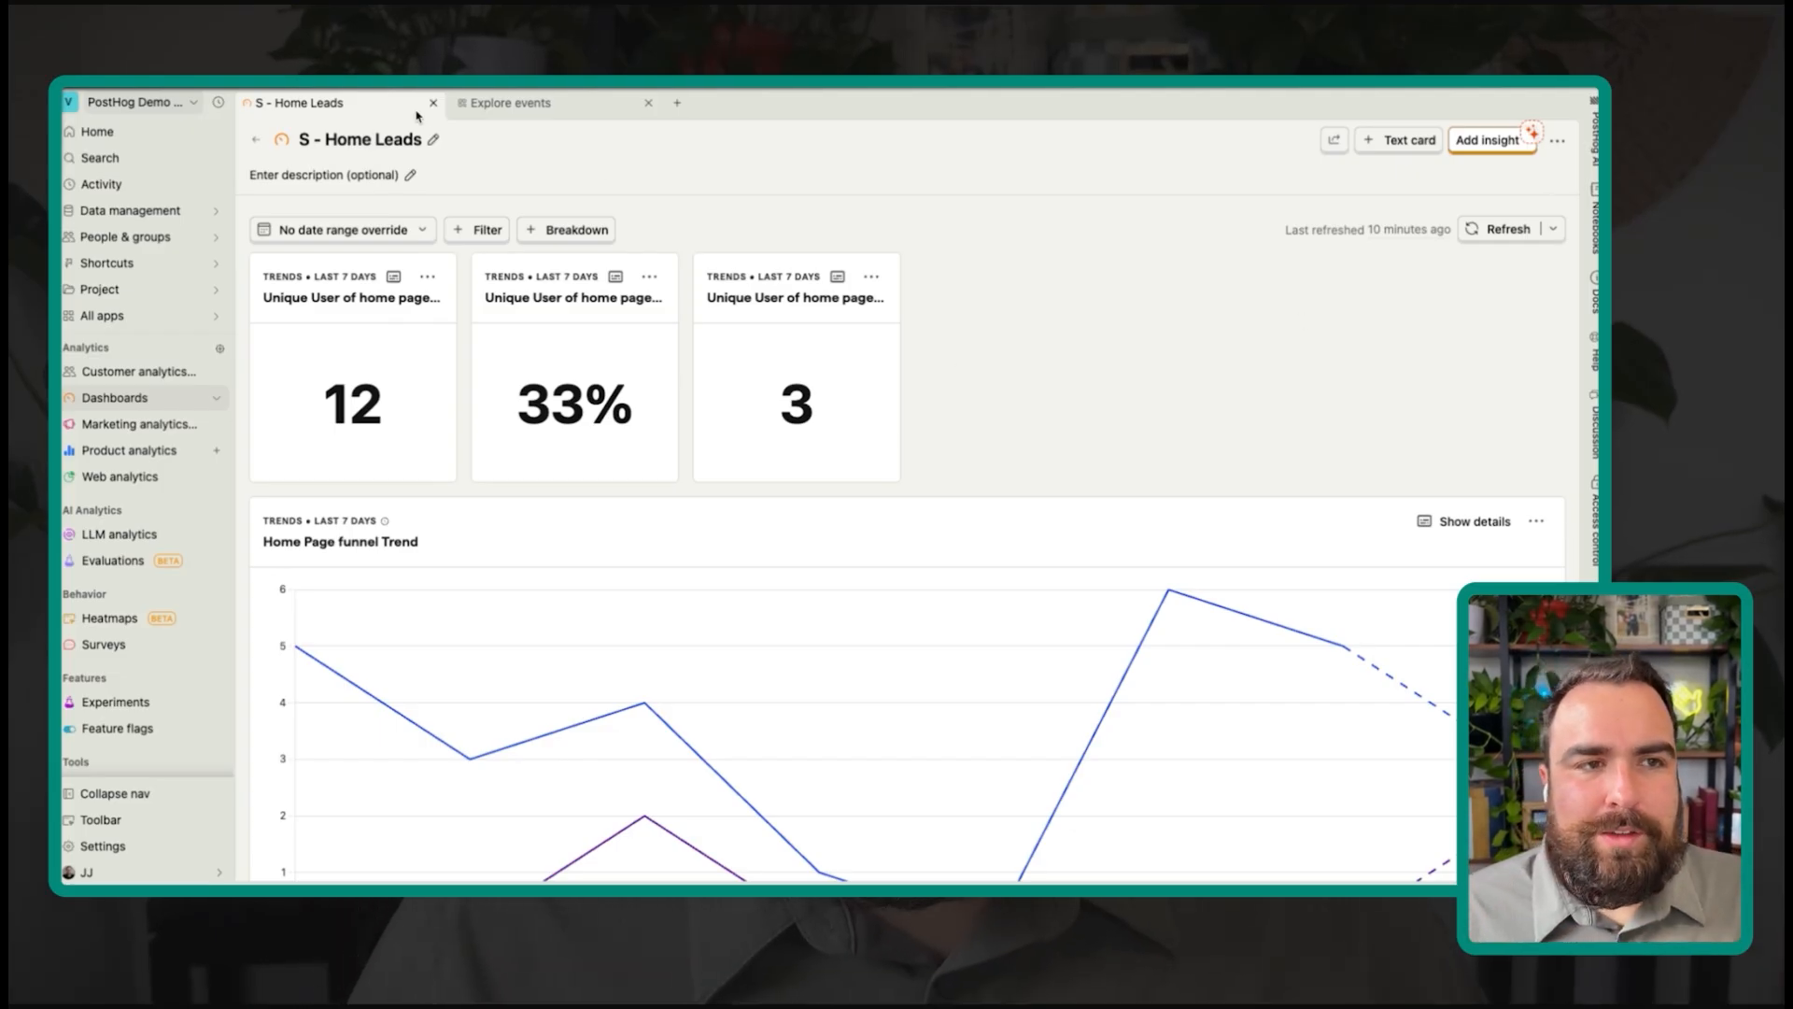
pyautogui.click(402, 174)
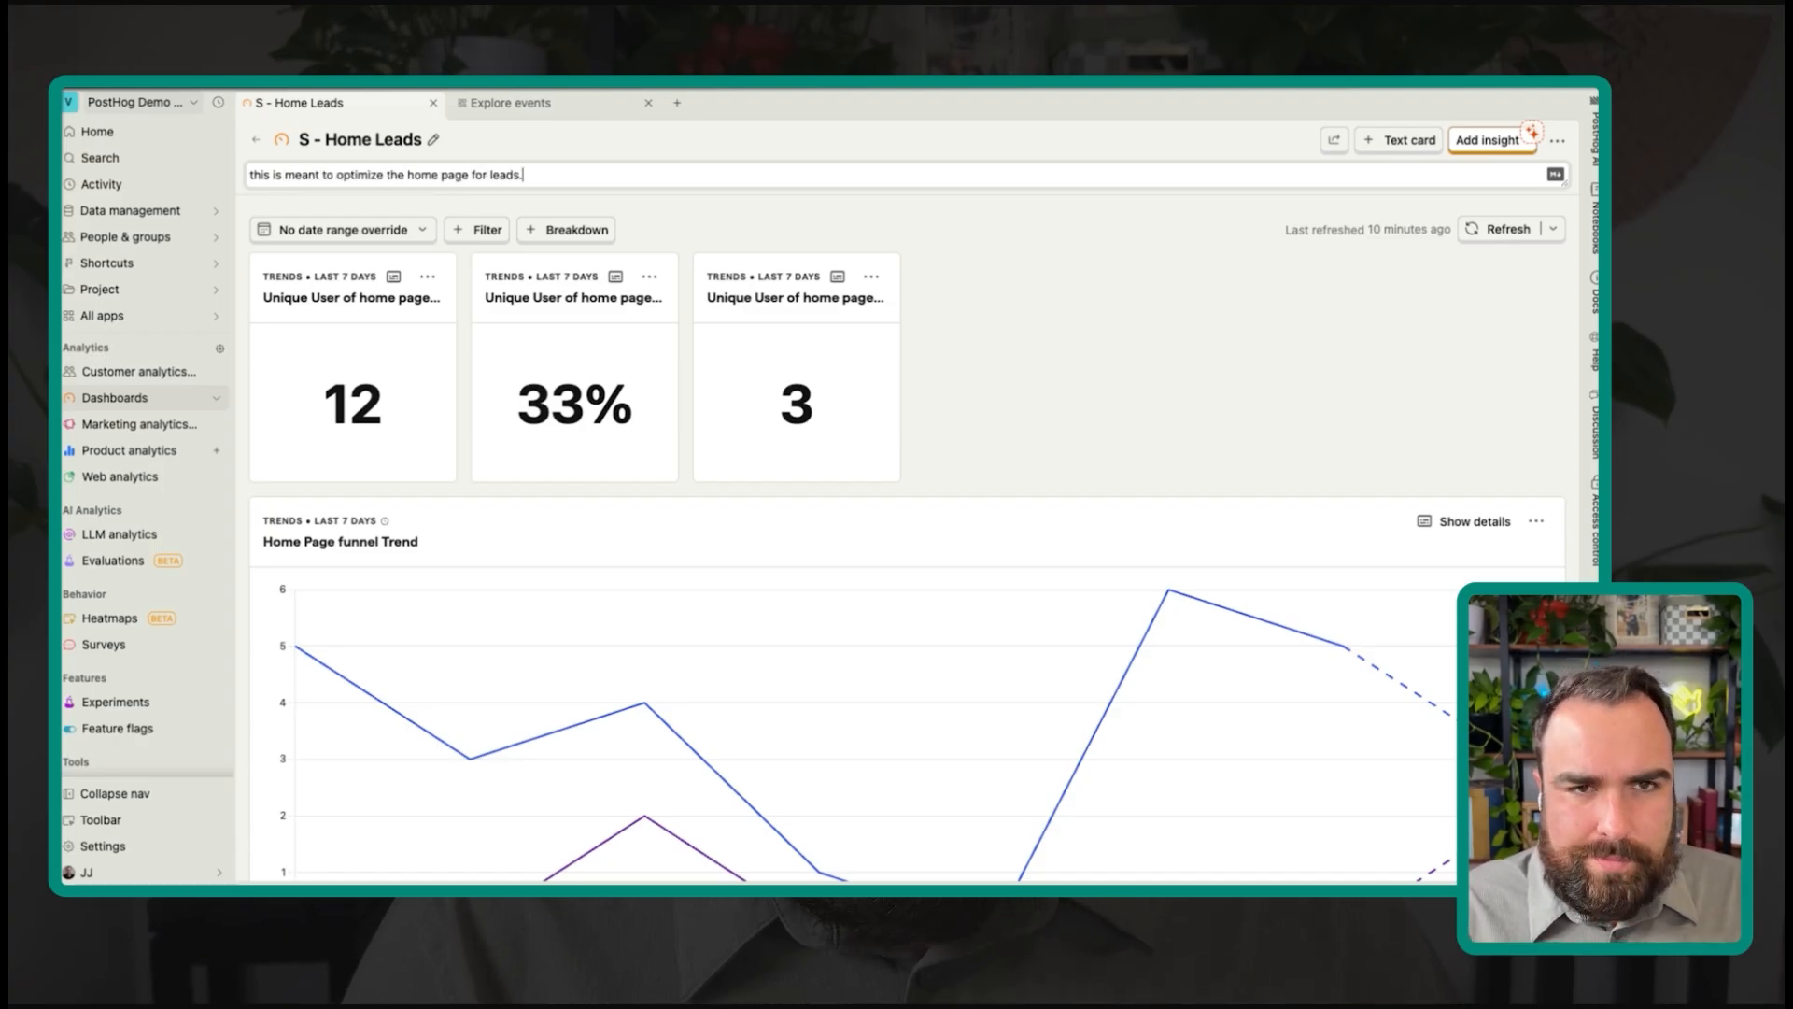
pyautogui.press('Return')
pyautogui.press('BackSpace')
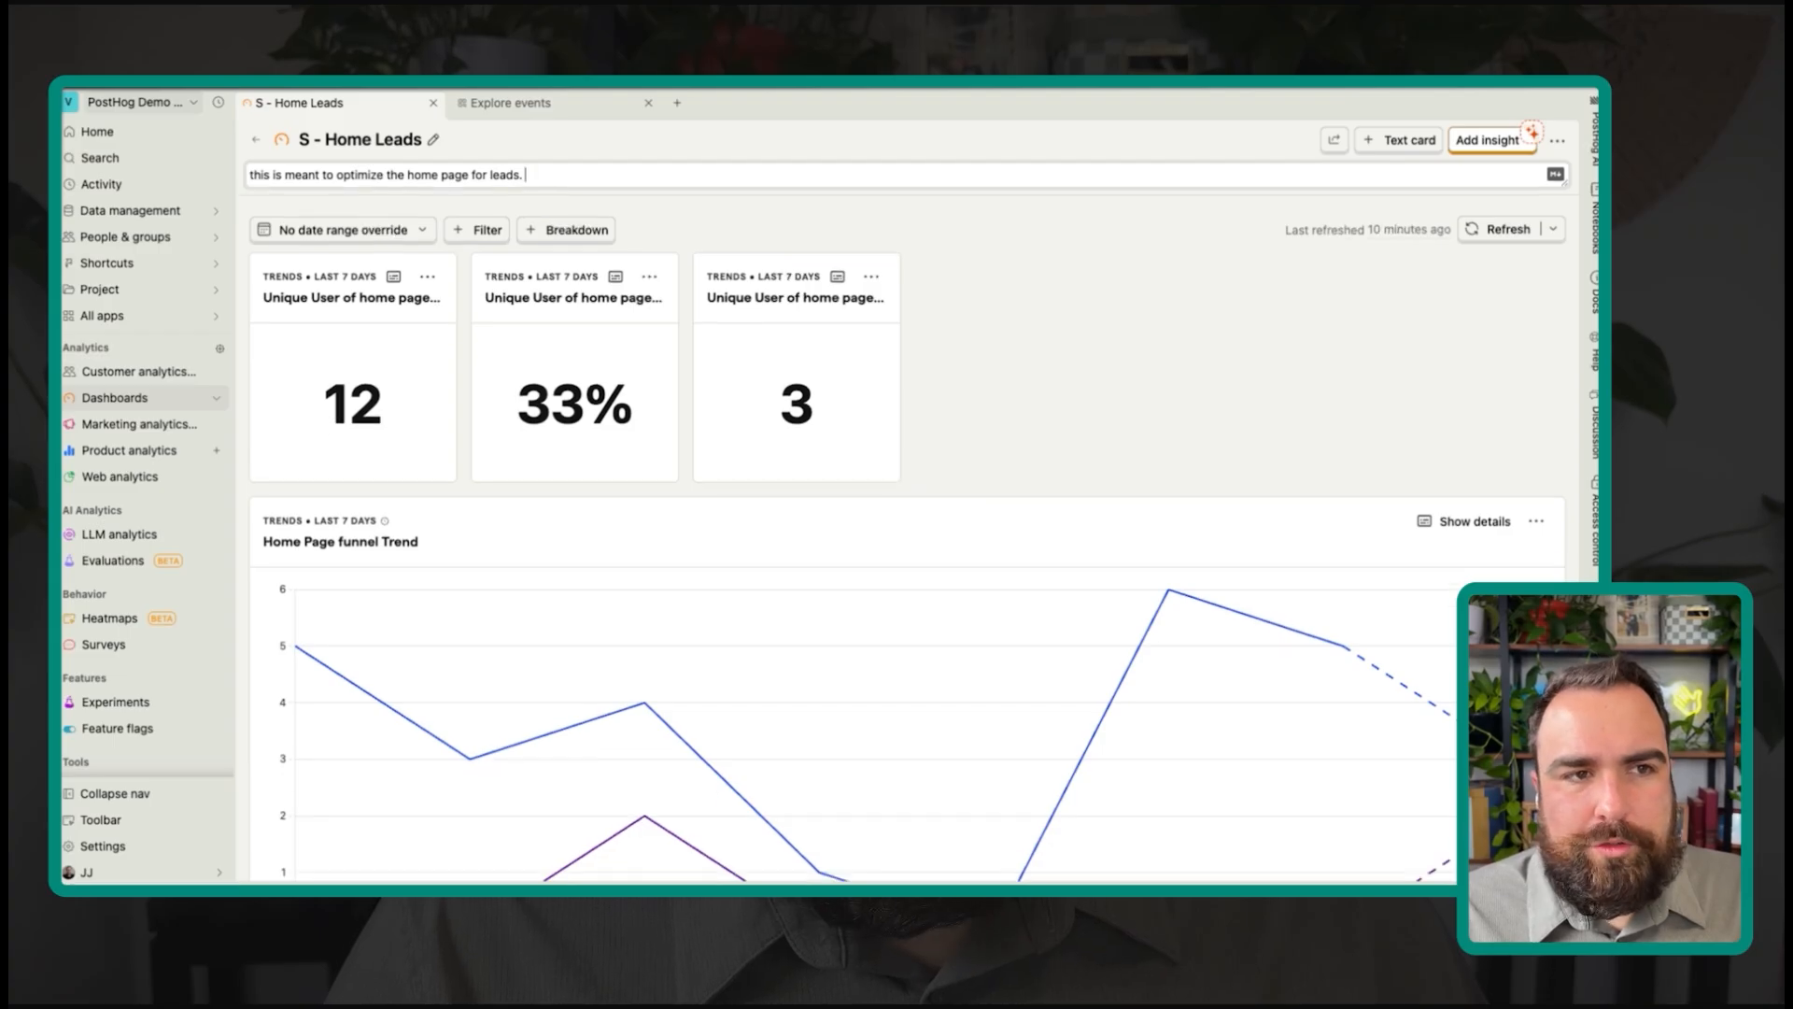
pyautogui.click(1116, 400)
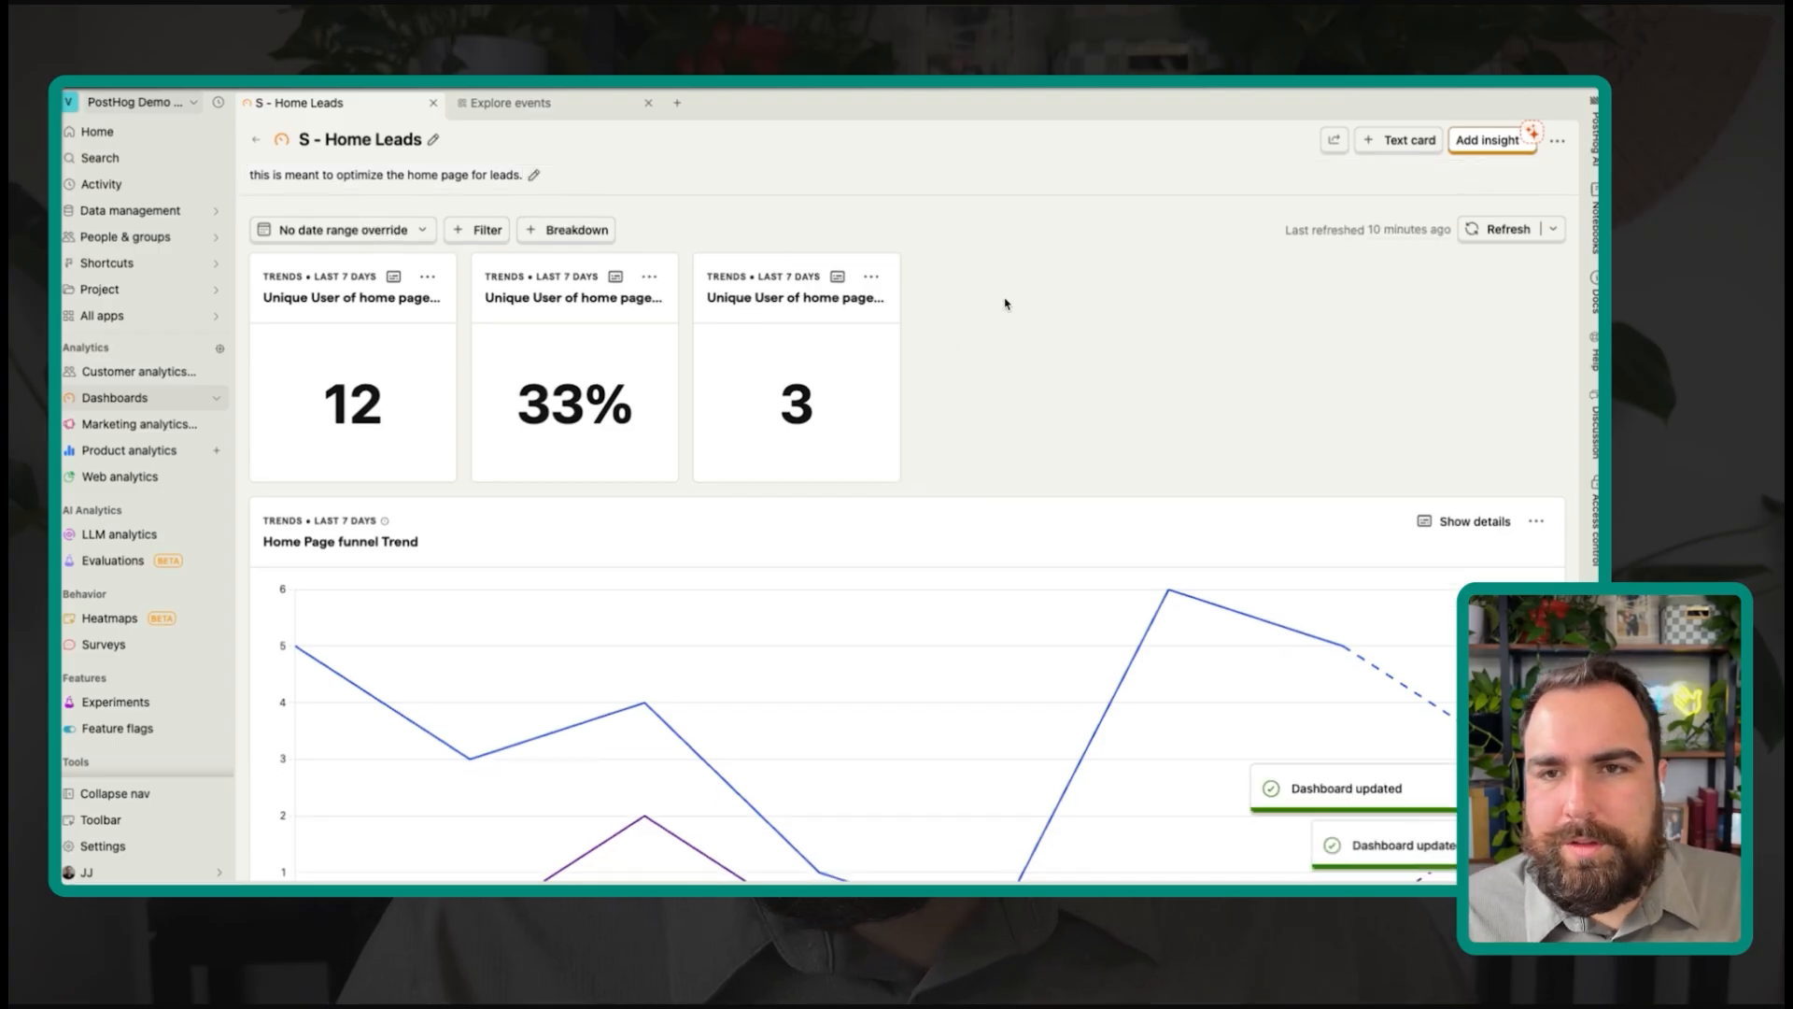
pyautogui.scroll(-5, 1241, 345)
pyautogui.scroll(3, 1179, 420)
pyautogui.scroll(3, 1179, 420)
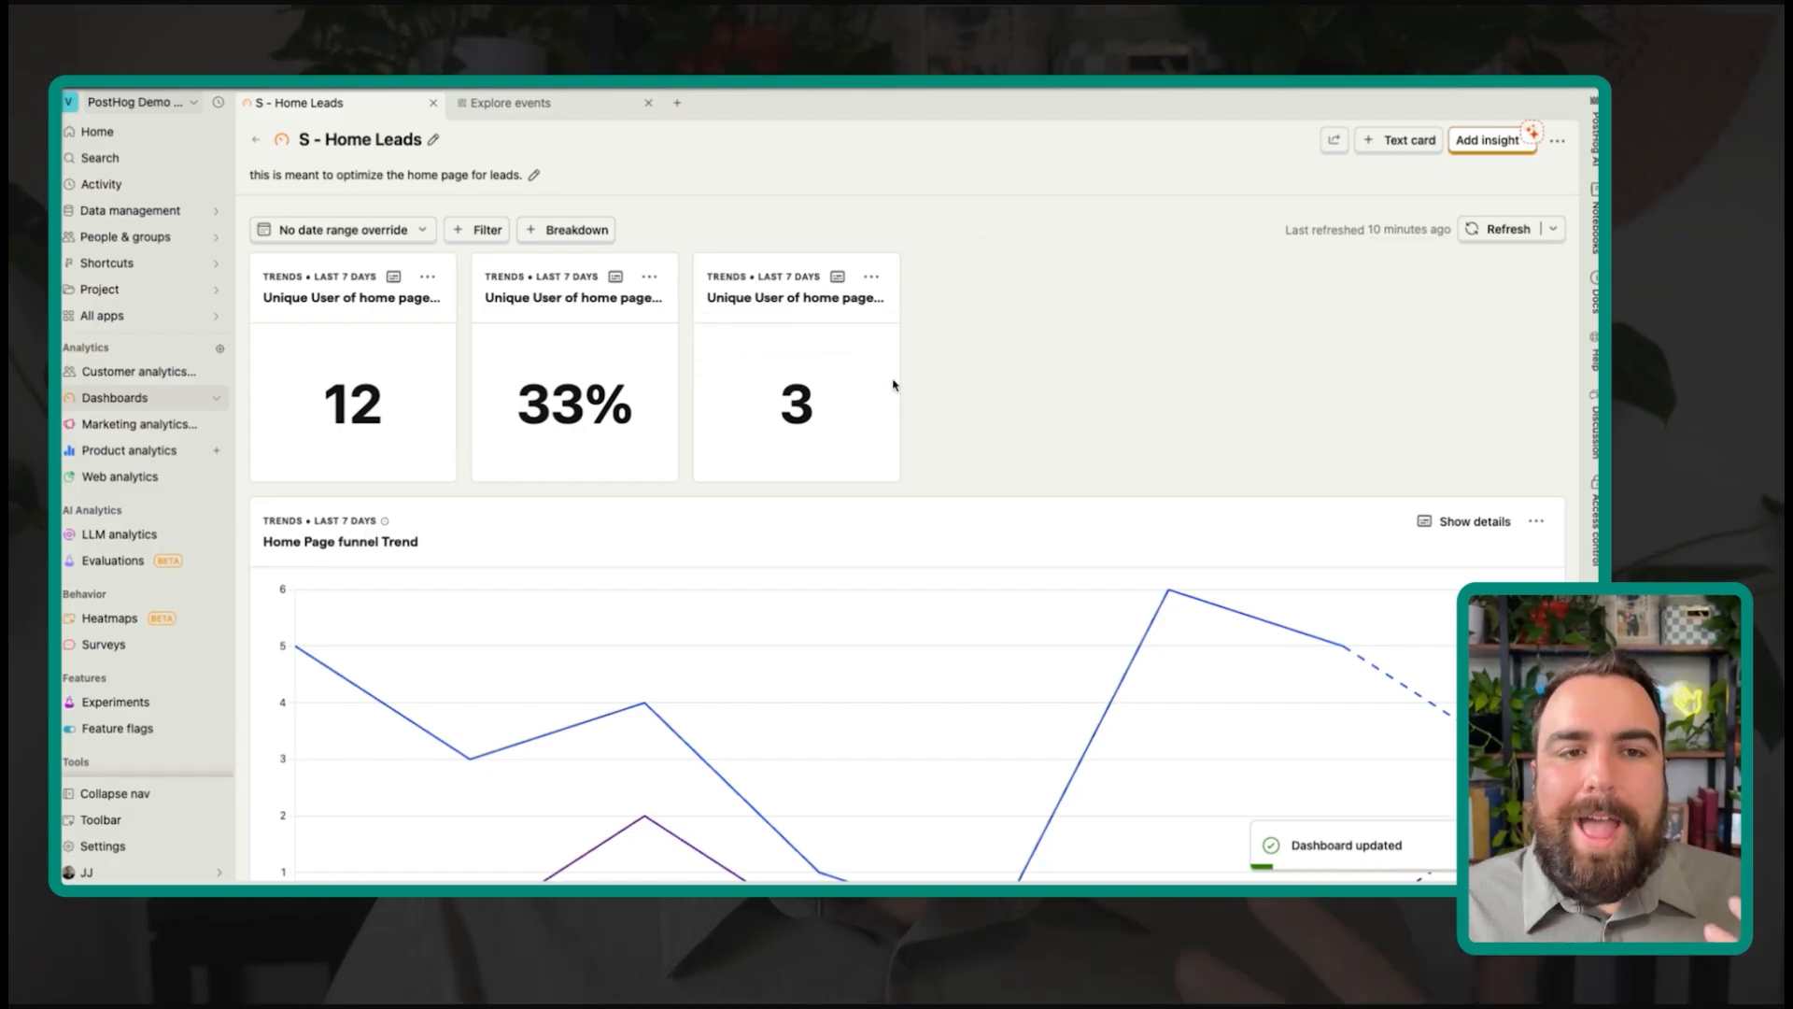
pyautogui.moveTo(812, 399)
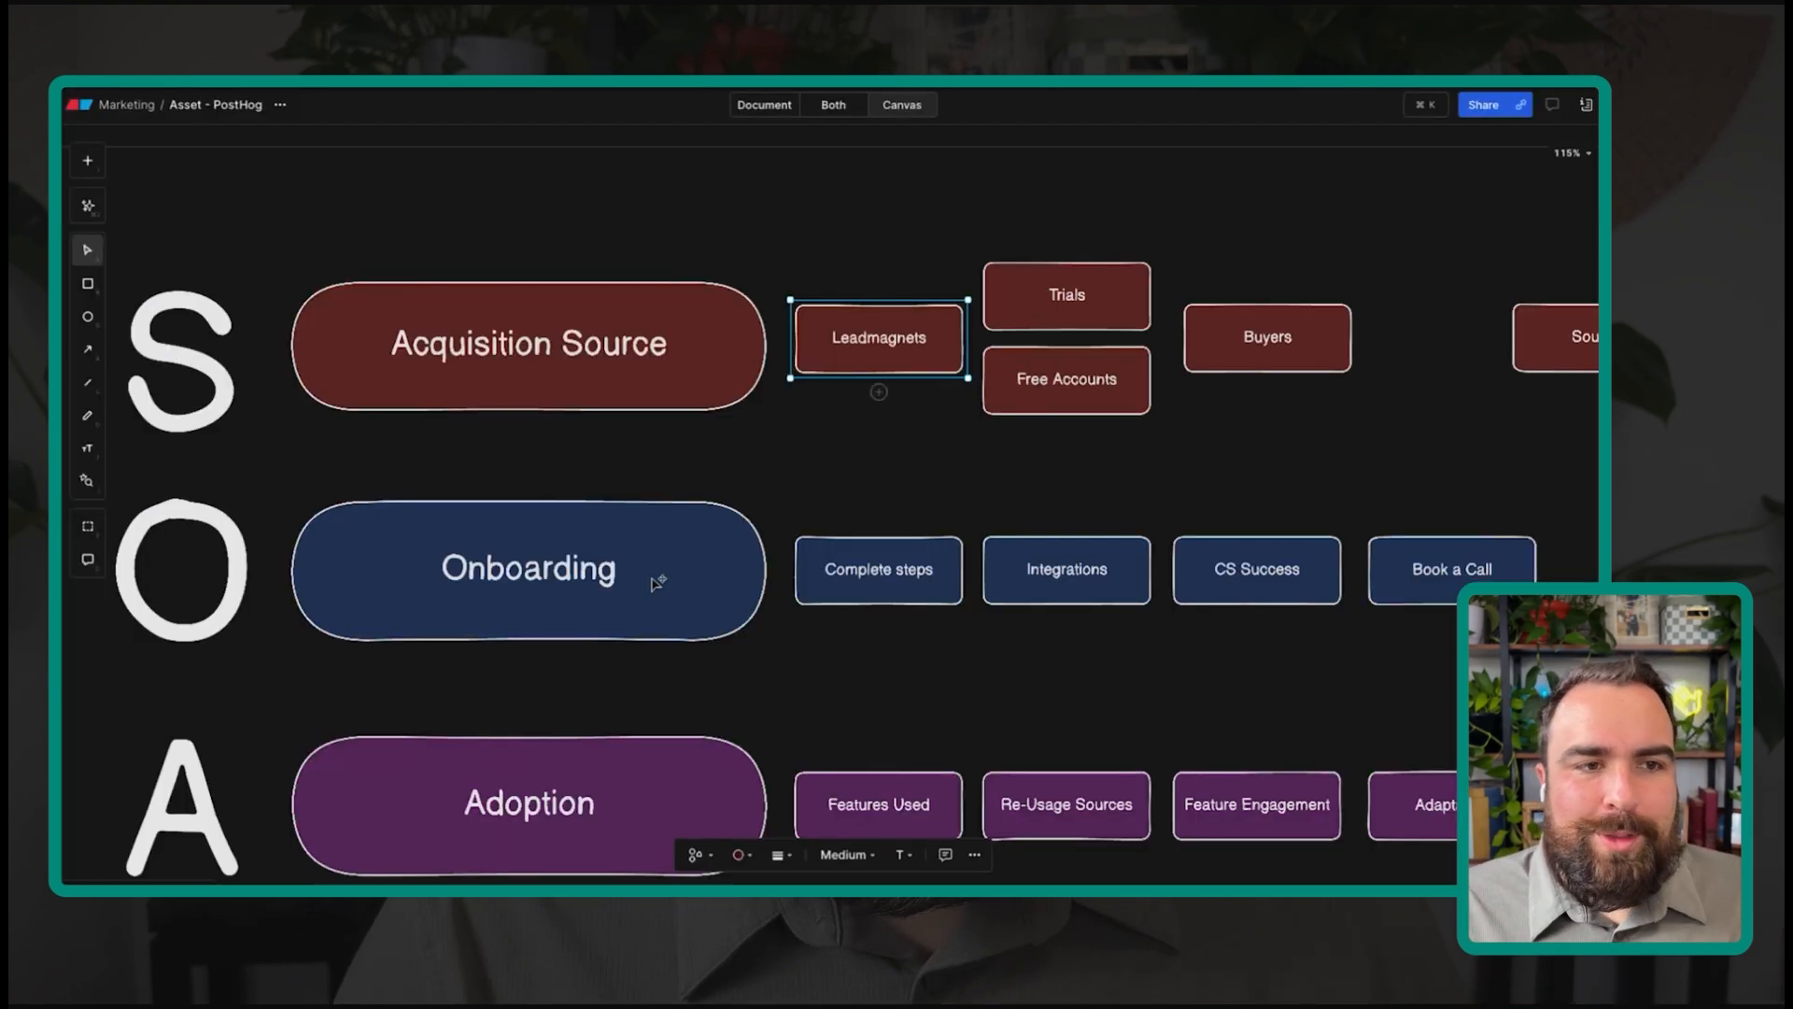
pyautogui.click(586, 381)
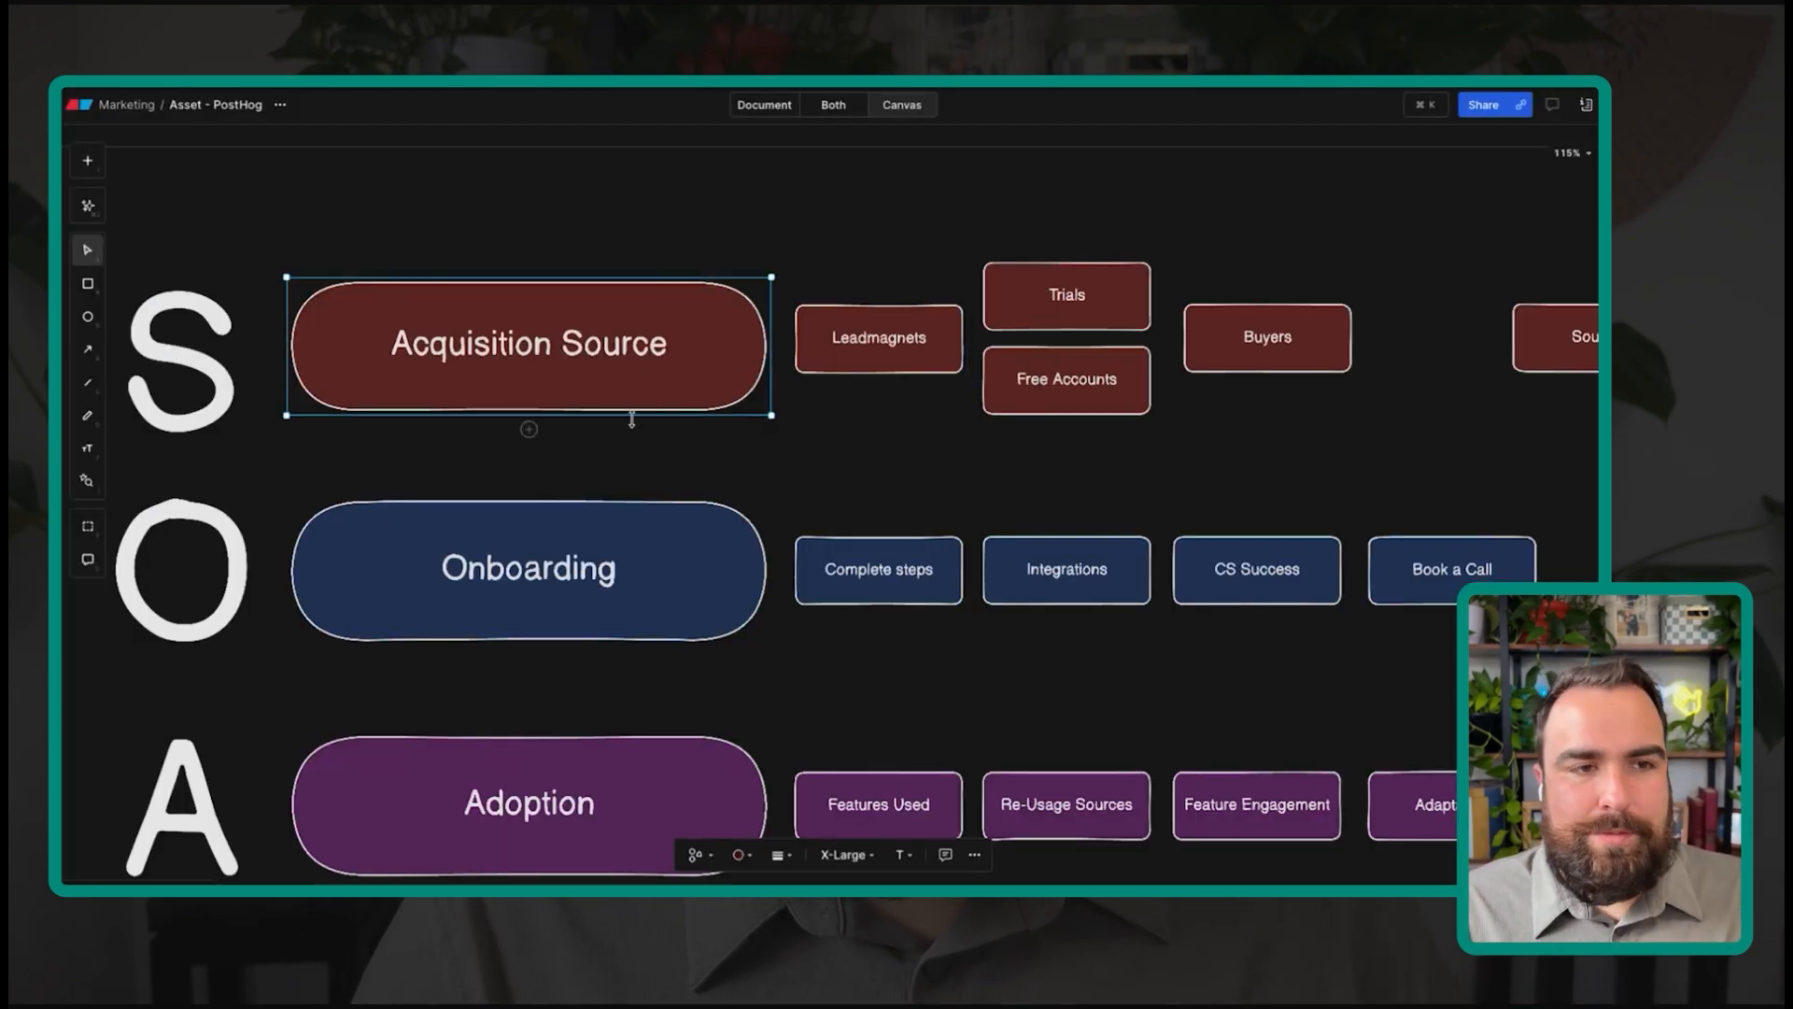
pyautogui.click(632, 547)
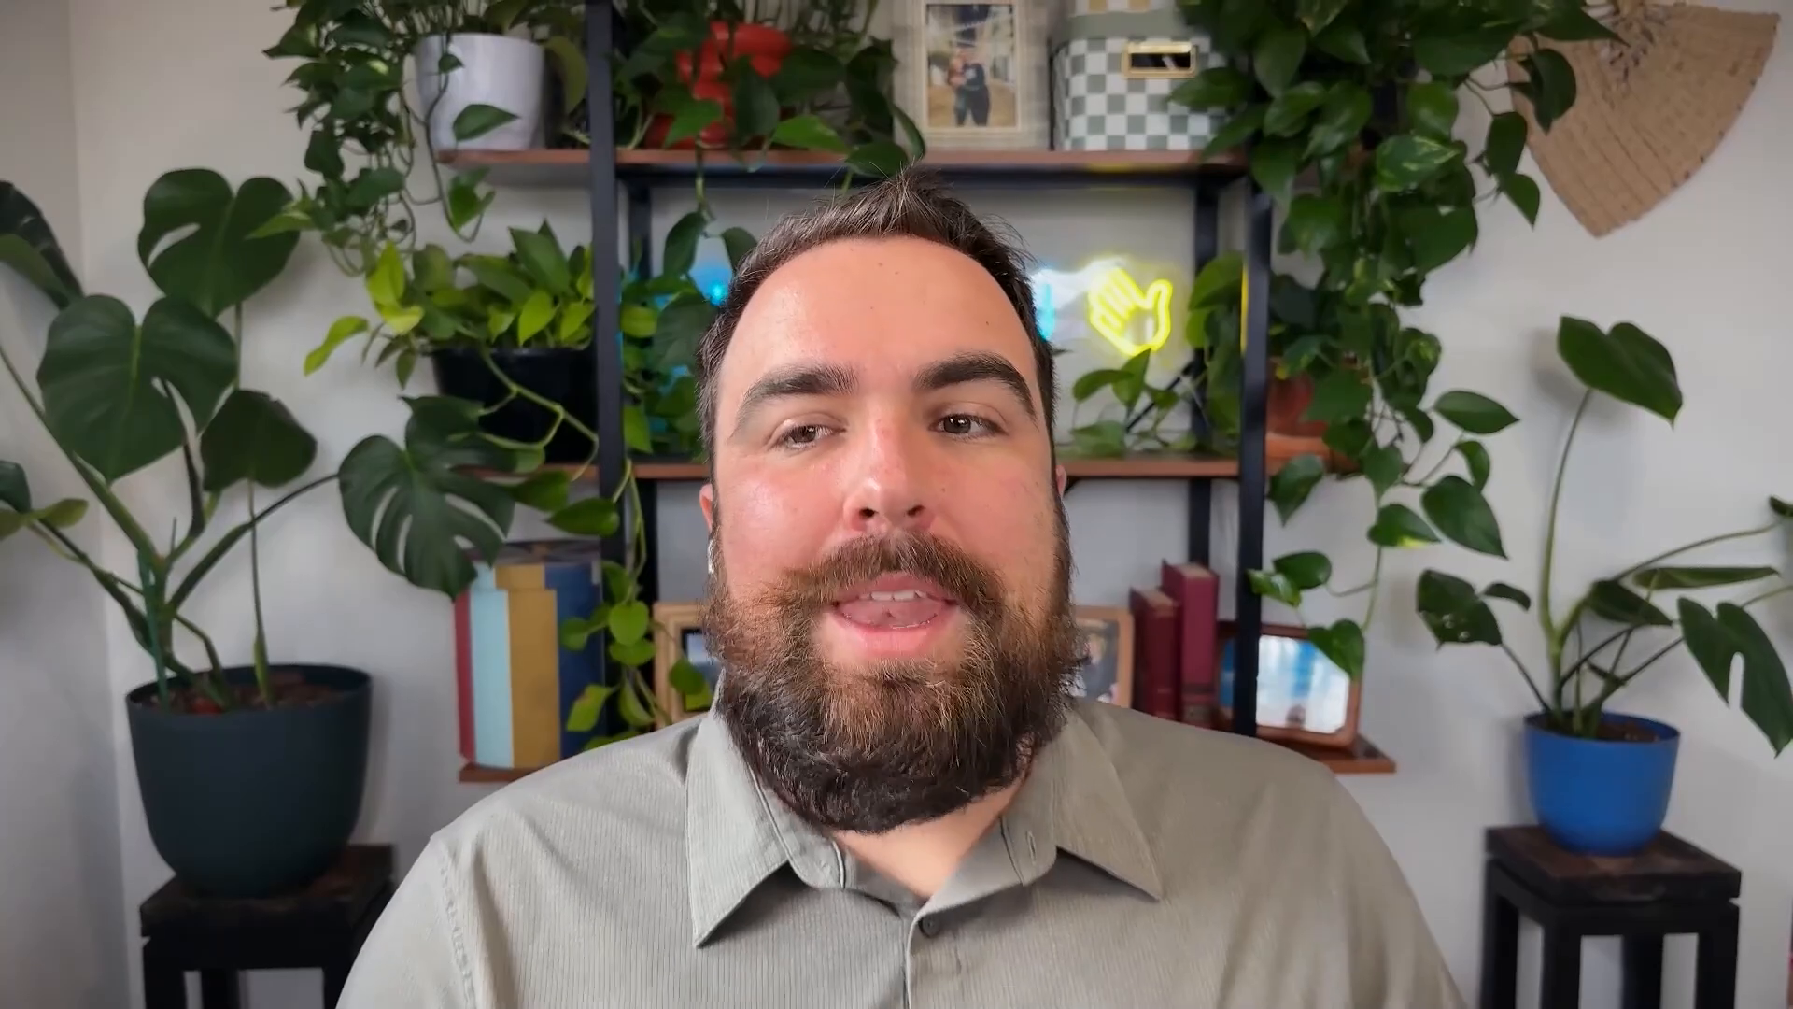